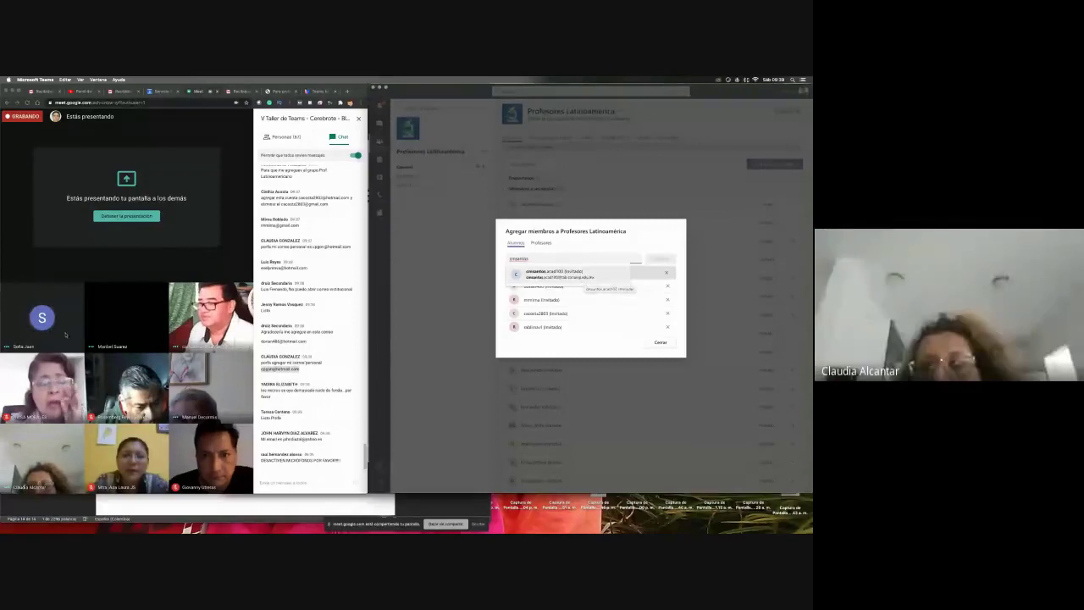
# - In the Google Meet call, mute three noisy participants for everyone from their tiles
pyautogui.click(18, 336)
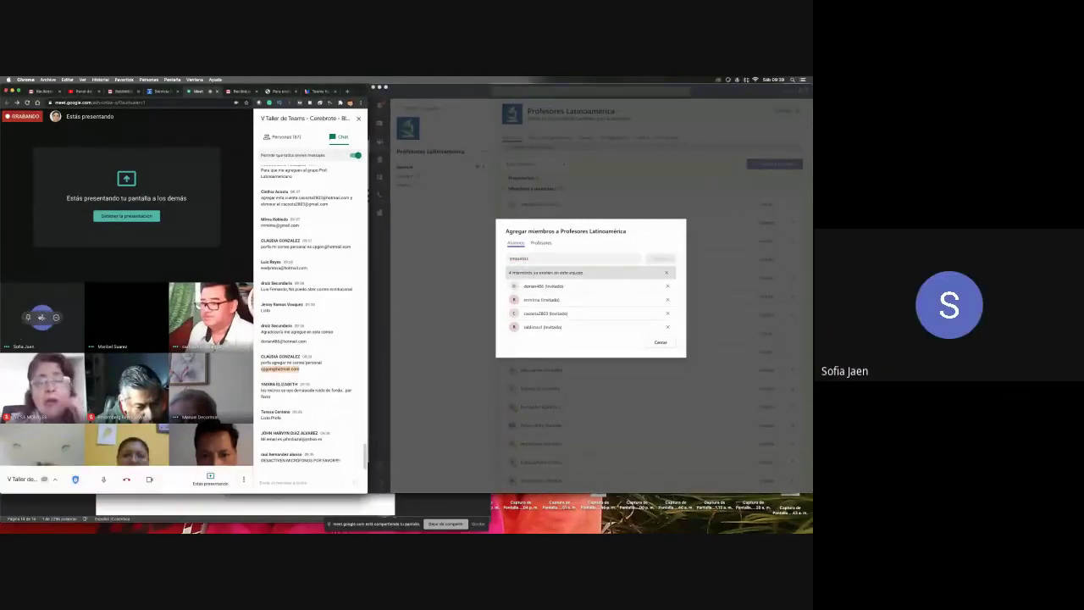
pyautogui.click(43, 319)
pyautogui.click(218, 315)
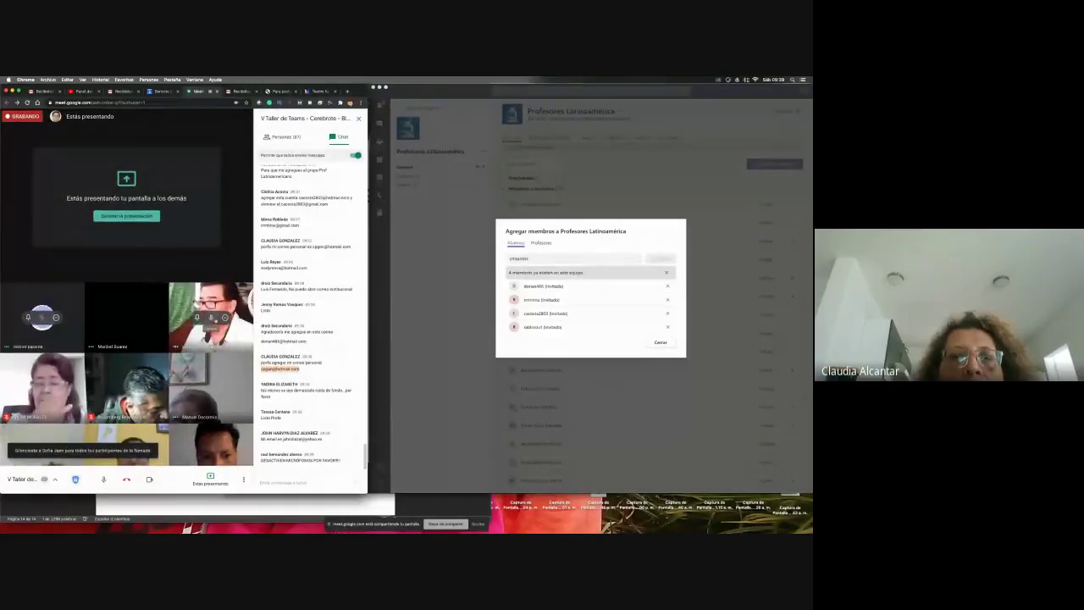
pyautogui.click(42, 318)
pyautogui.click(218, 319)
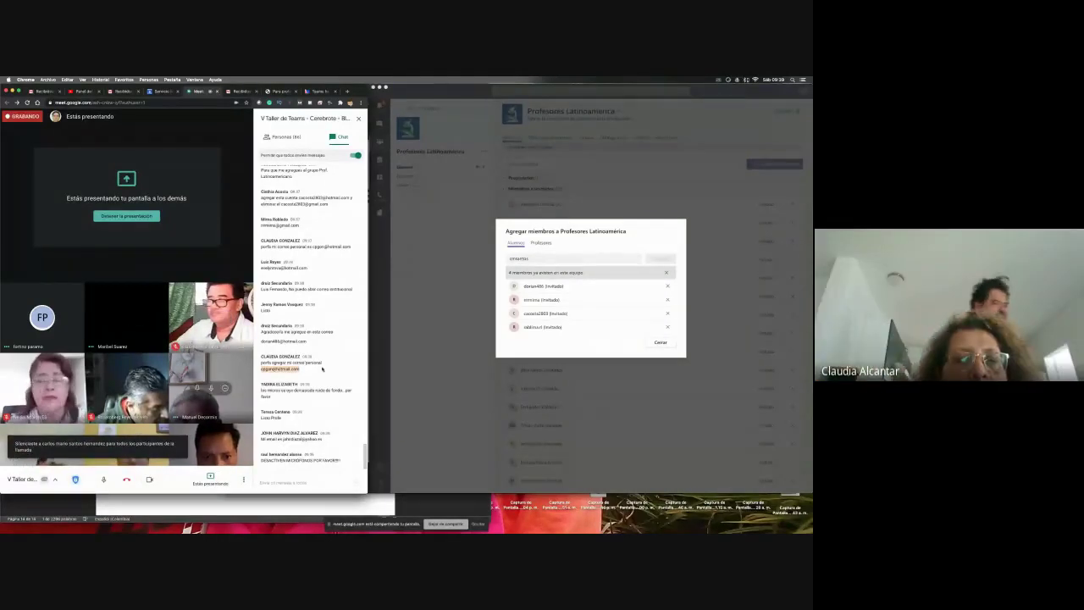
pyautogui.click(211, 387)
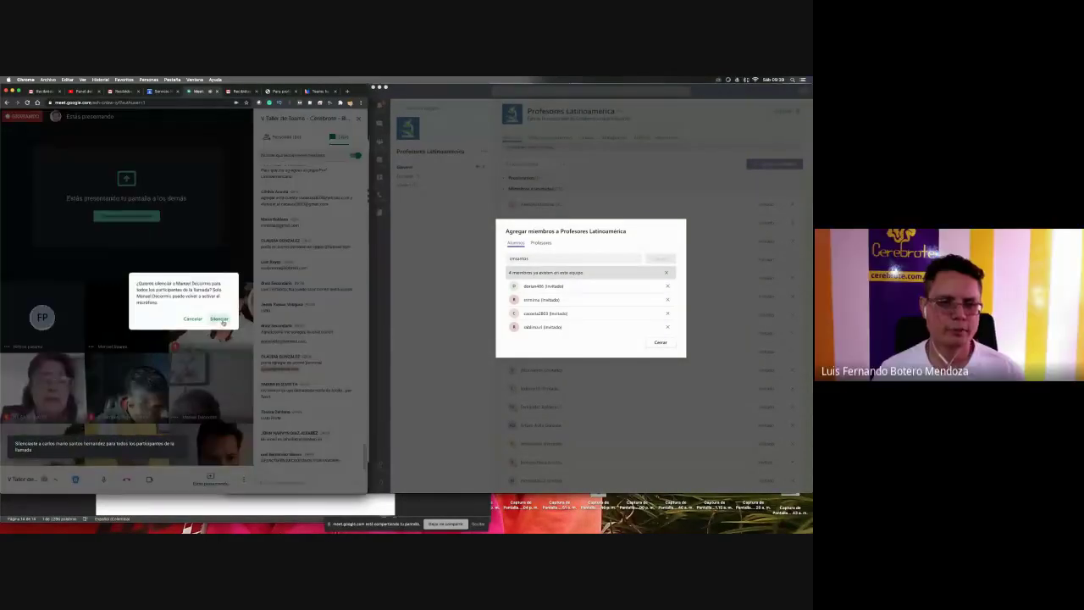
pyautogui.click(219, 318)
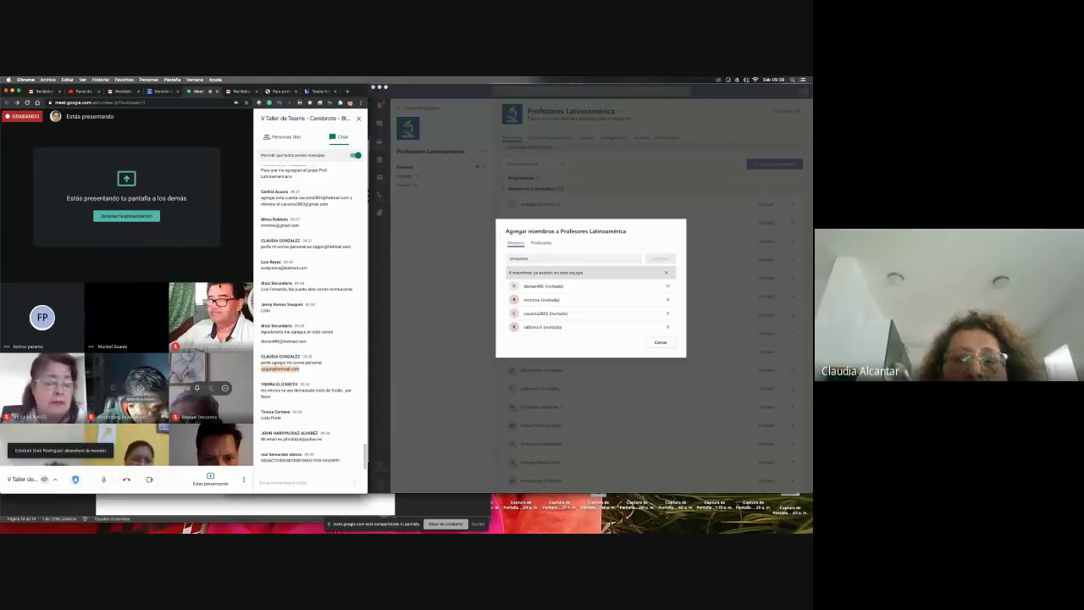
# - Show the Personas participant list and mute one more participant for everyone
pyautogui.click(284, 136)
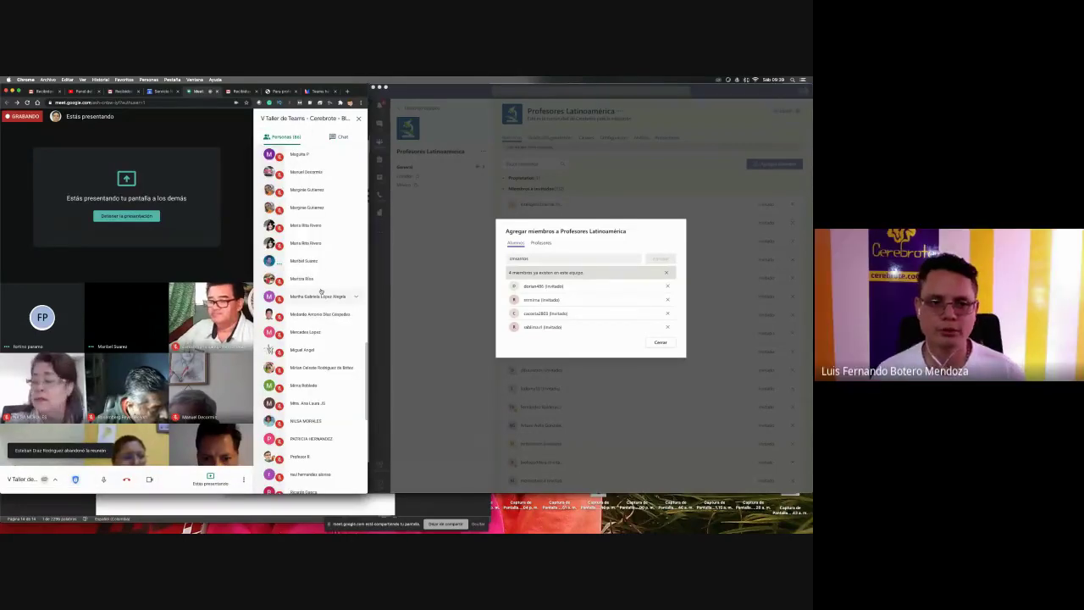
pyautogui.scroll(-10, 320, 290)
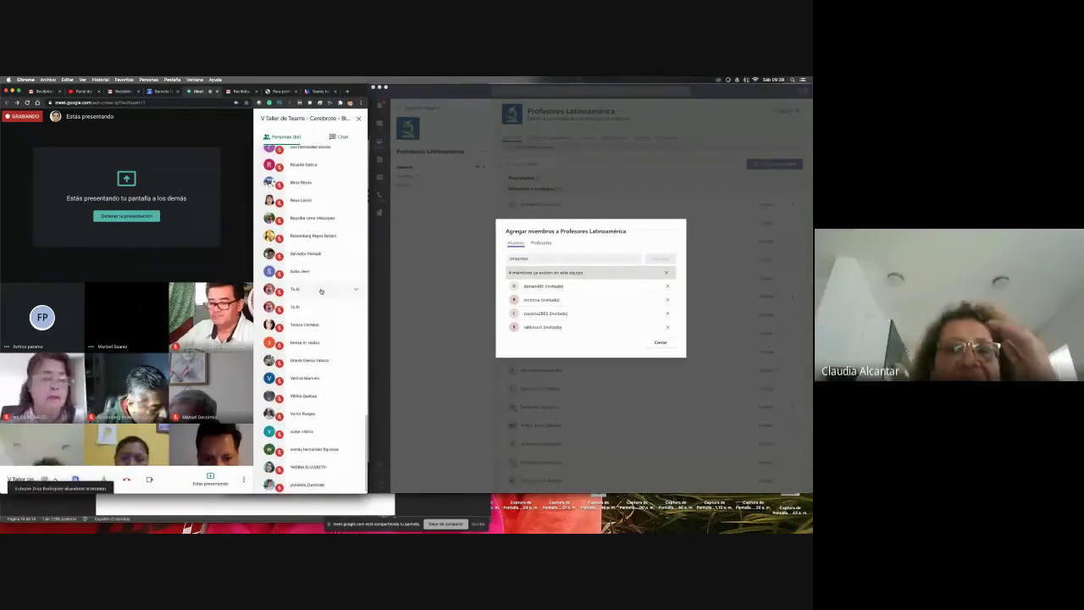
pyautogui.scroll(15, 320, 291)
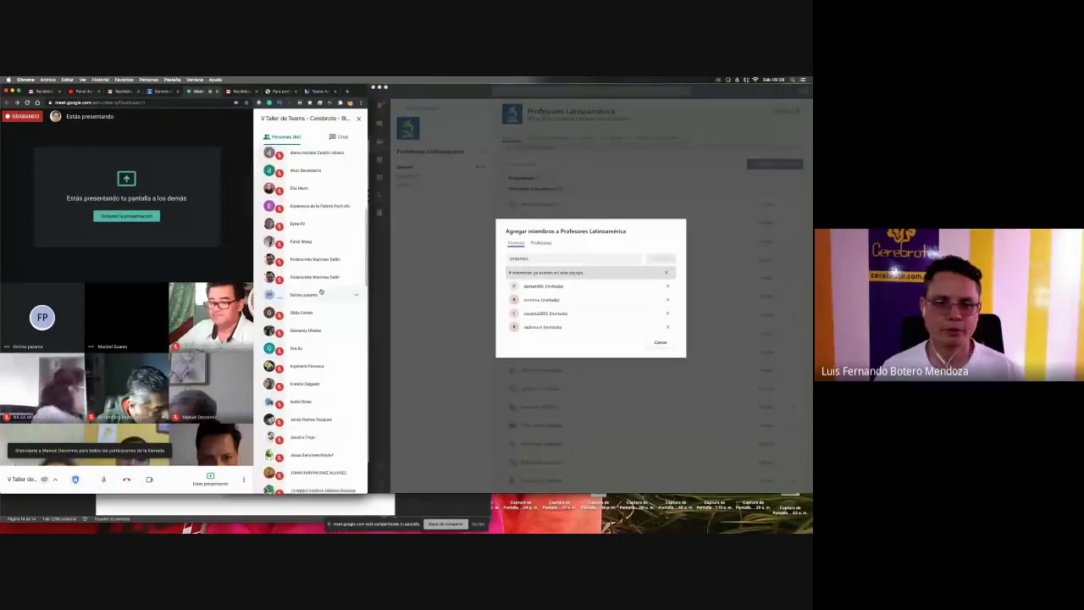
pyautogui.click(320, 293)
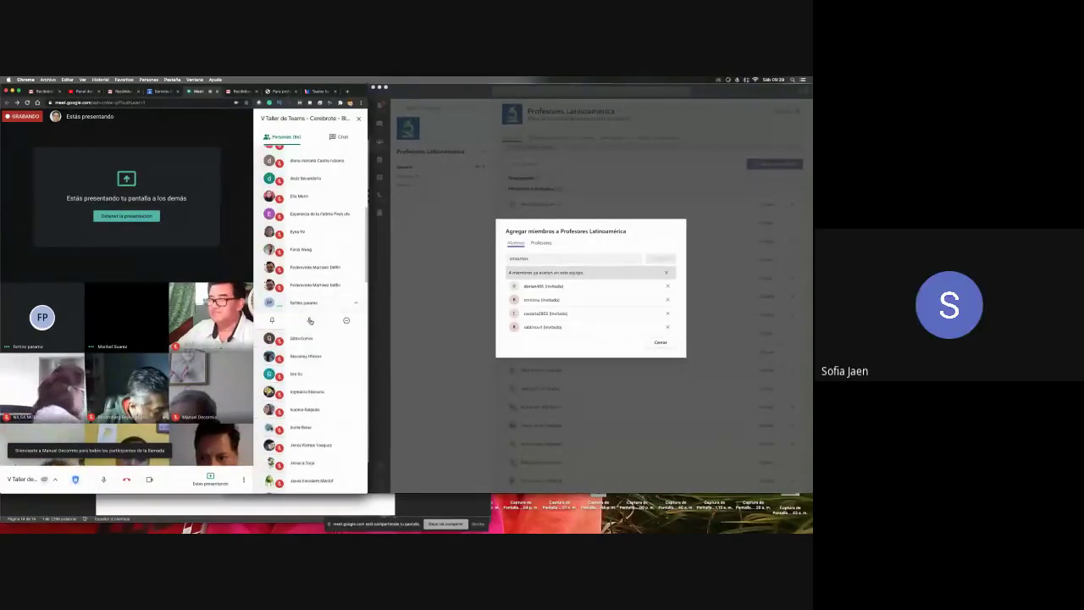
pyautogui.click(310, 321)
pyautogui.click(219, 315)
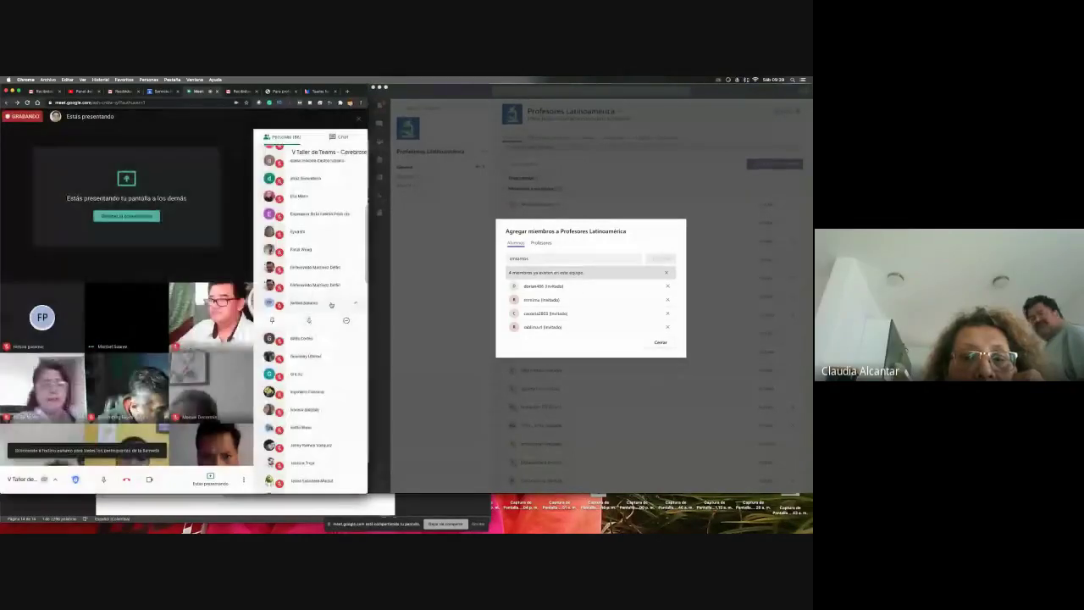
# - Mute another listed participant for everyone and scroll through the rest of the list
pyautogui.scroll(3, 330, 305)
pyautogui.scroll(1, 330, 305)
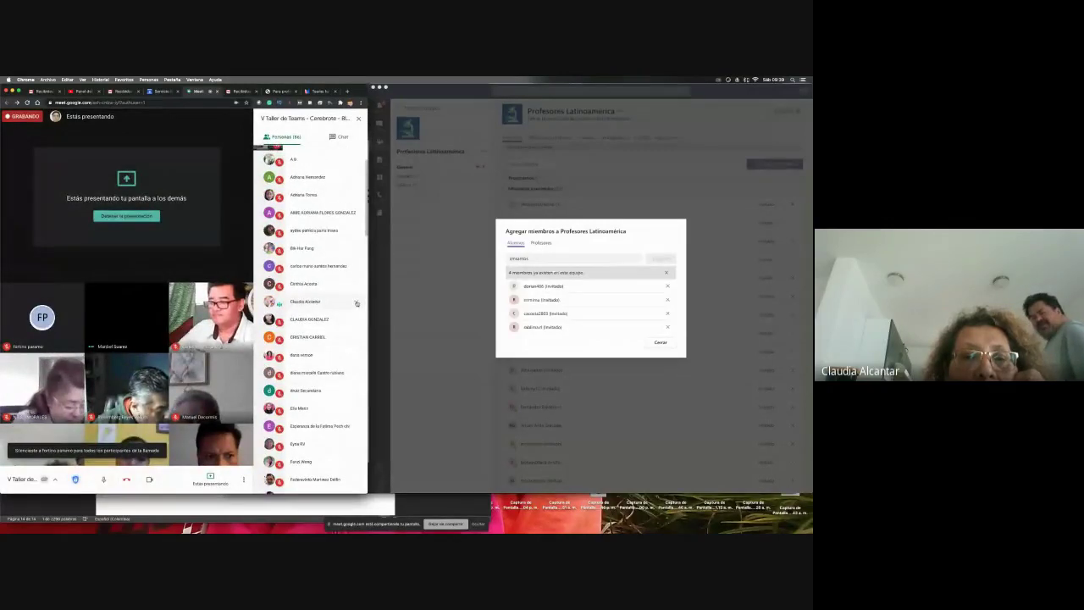
pyautogui.click(298, 302)
pyautogui.click(309, 319)
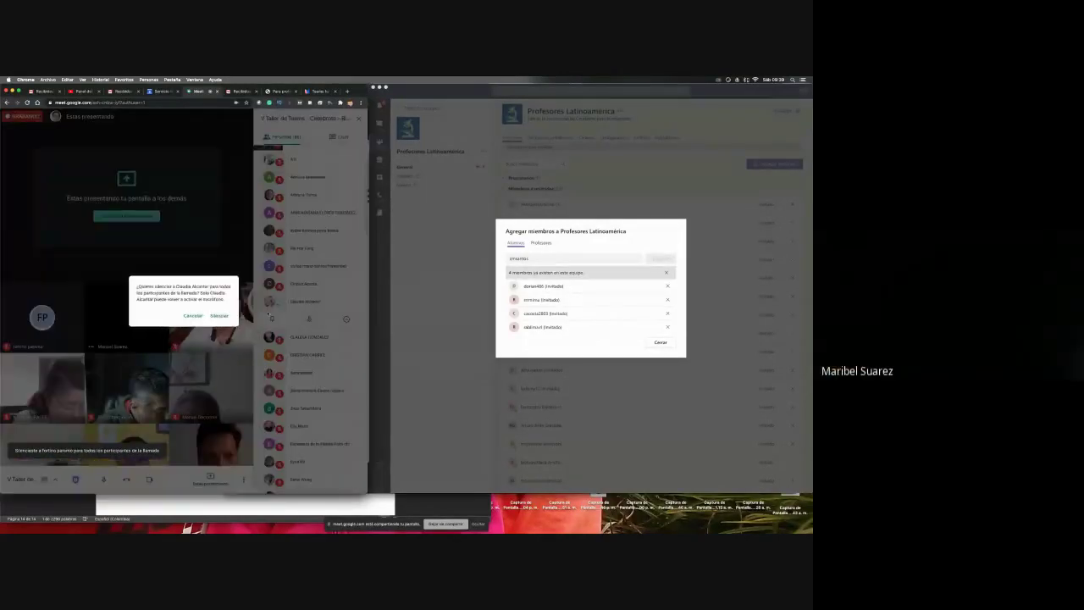
pyautogui.click(219, 315)
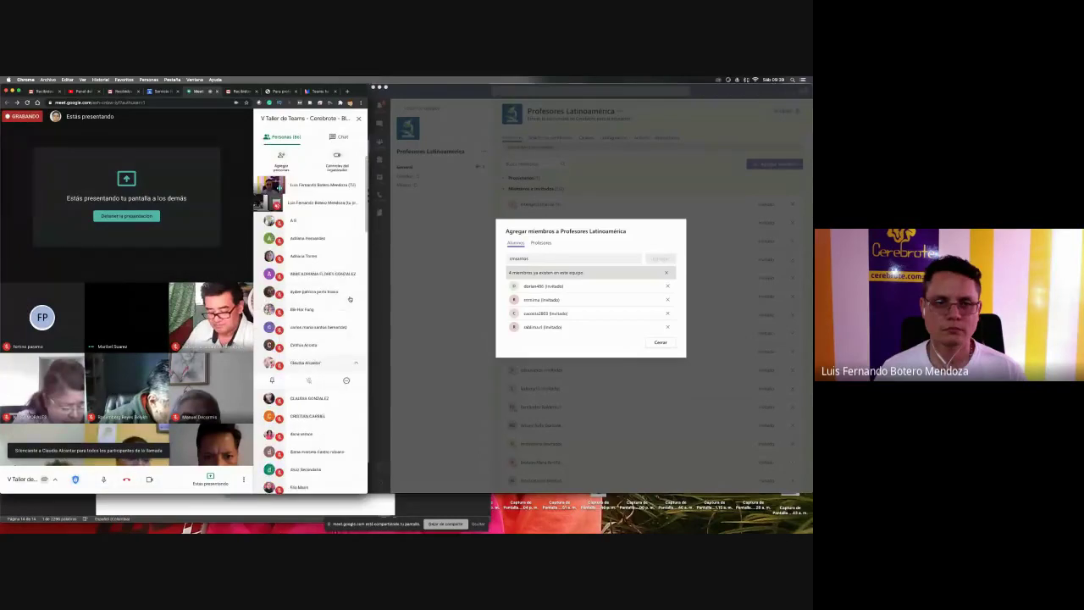
pyautogui.scroll(-8, 347, 288)
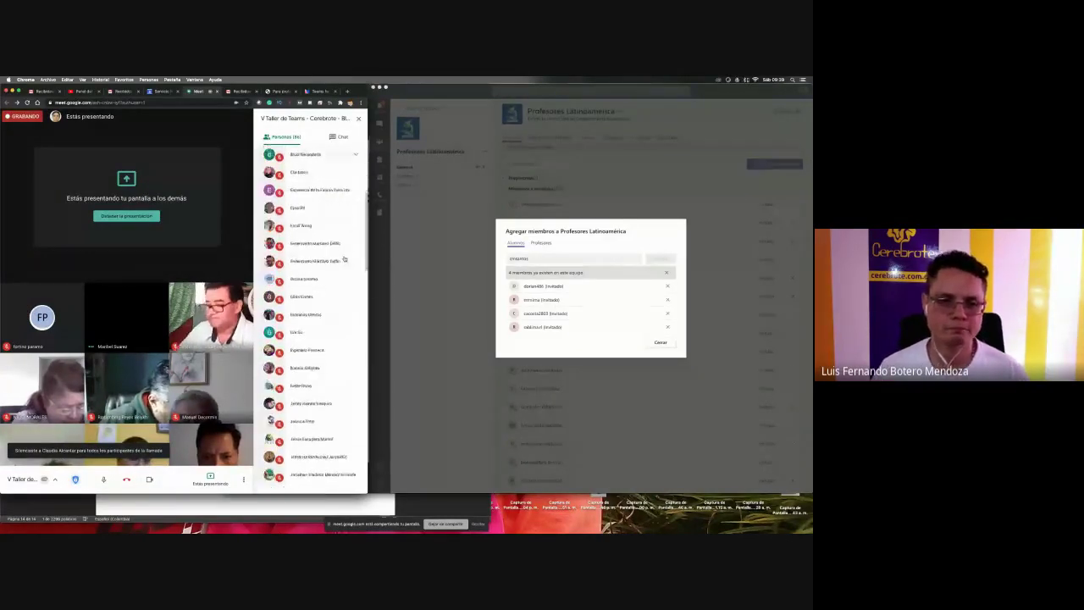
pyautogui.scroll(-10, 344, 258)
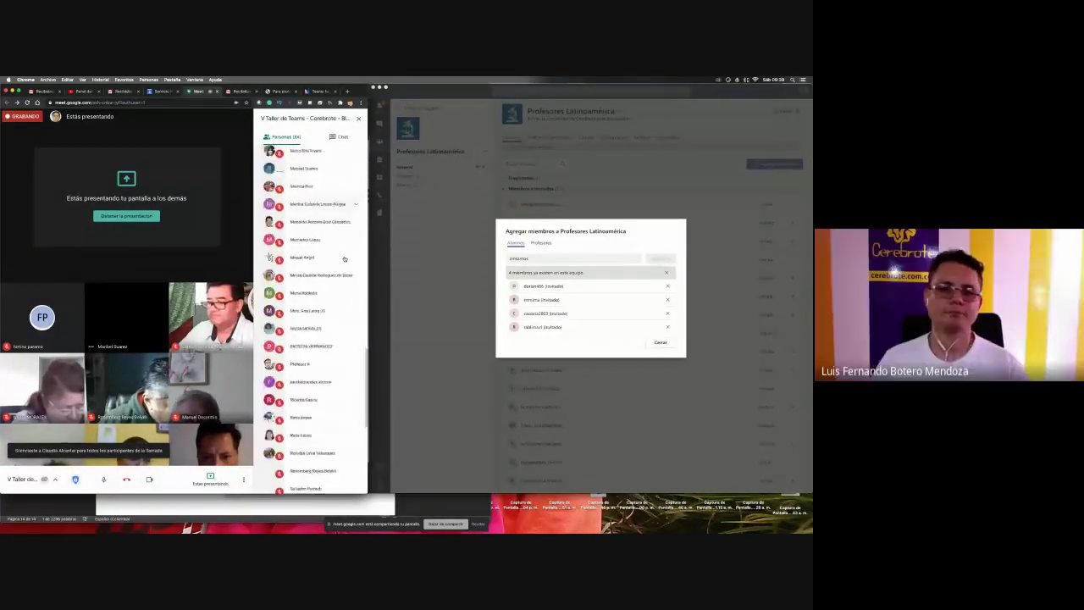
pyautogui.scroll(-2, 344, 258)
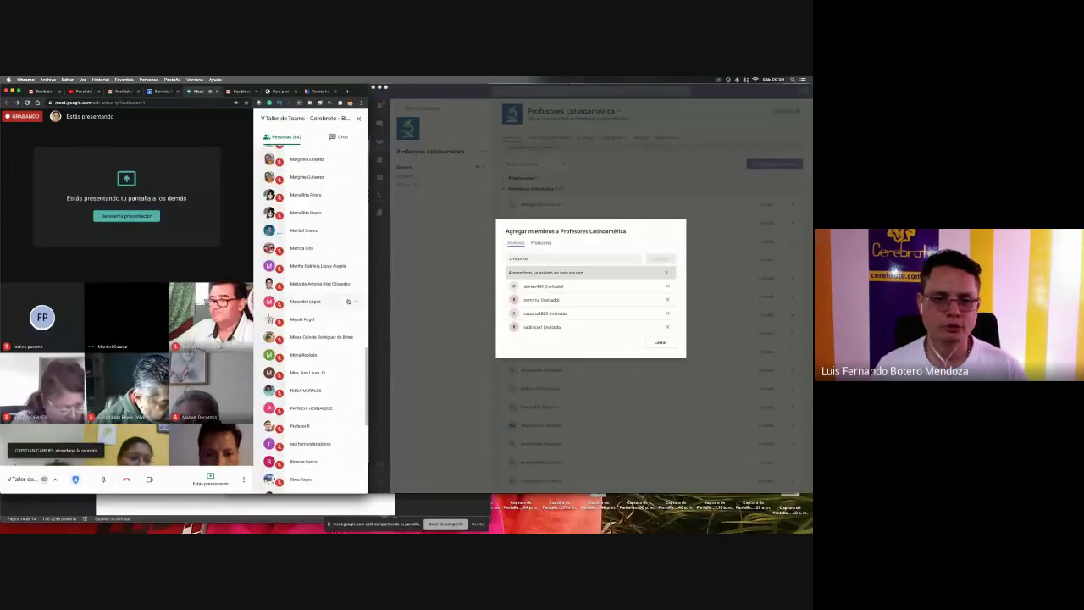
pyautogui.scroll(-3, 347, 302)
pyautogui.scroll(-5, 347, 302)
pyautogui.click(657, 345)
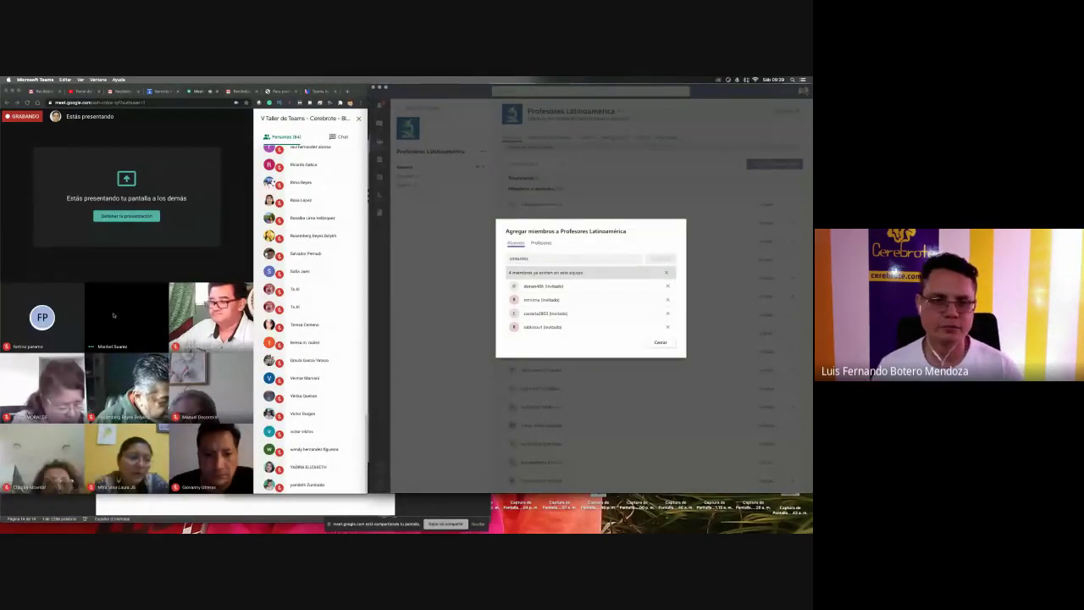
# - Close Agregar miembros, review the Miembros list, and open Profesores Latinoamérica's General channel posts
pyautogui.click(660, 342)
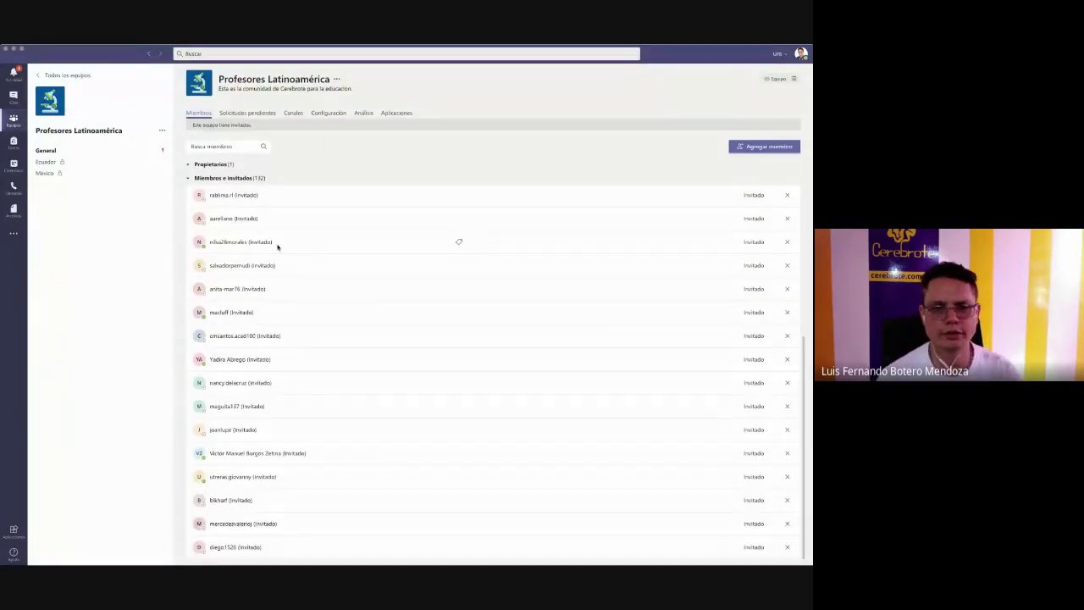
pyautogui.scroll(10, 303, 383)
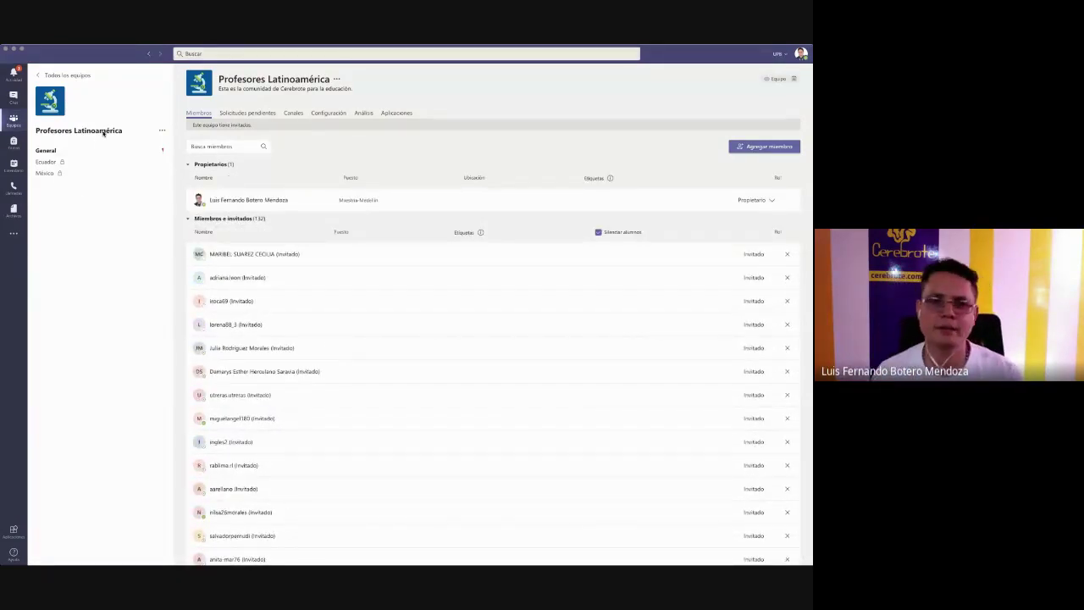
pyautogui.click(39, 153)
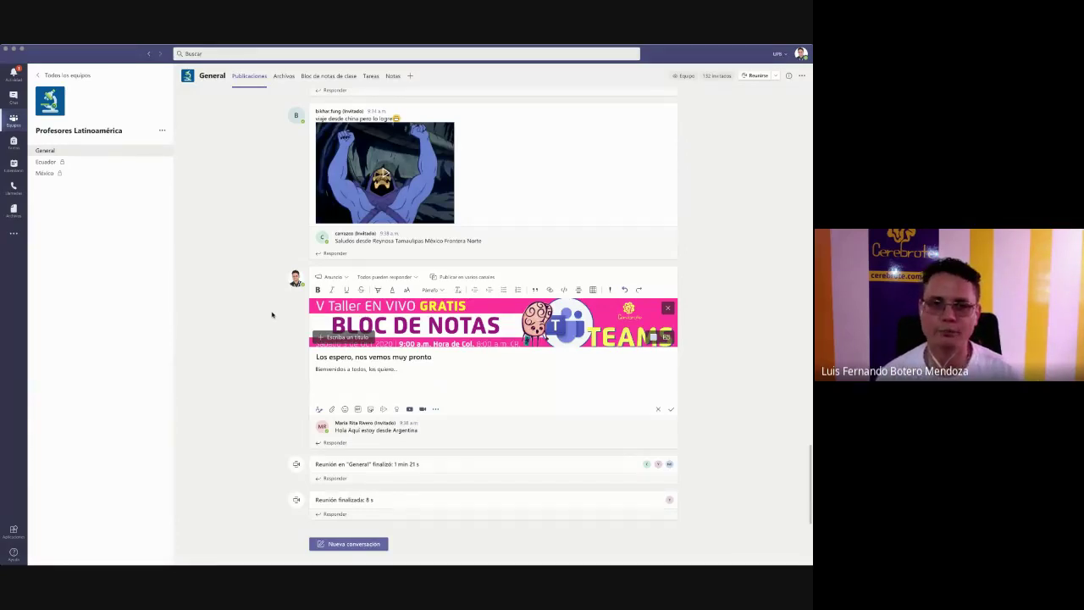
# - Zoom the Teams interface to 145% with two Cmd + = presses
pyautogui.press('super+equal')
pyautogui.scroll(-2, 272, 315)
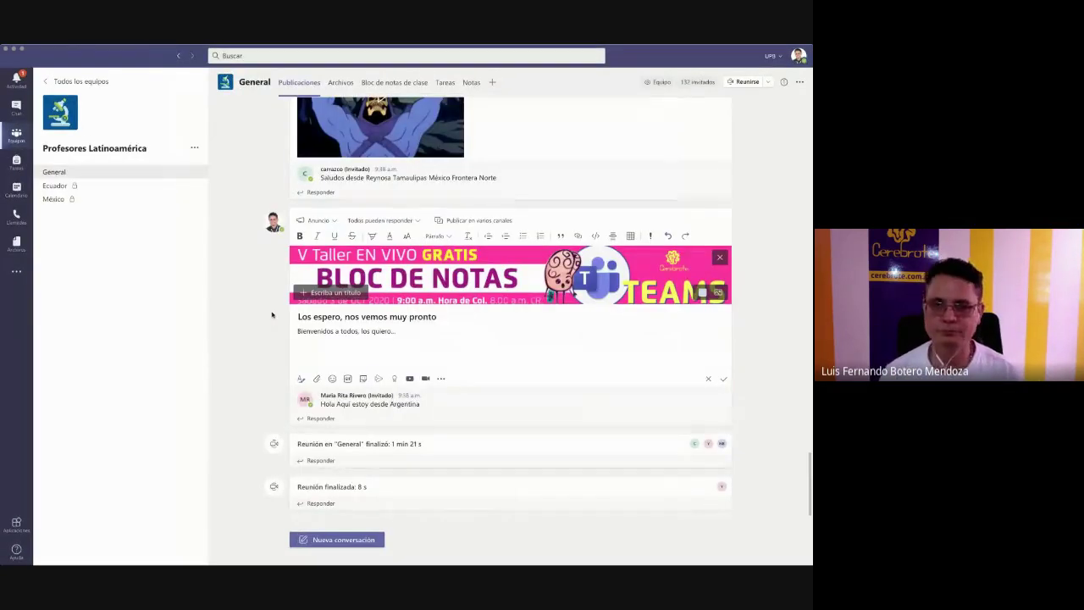
pyautogui.press('super+equal')
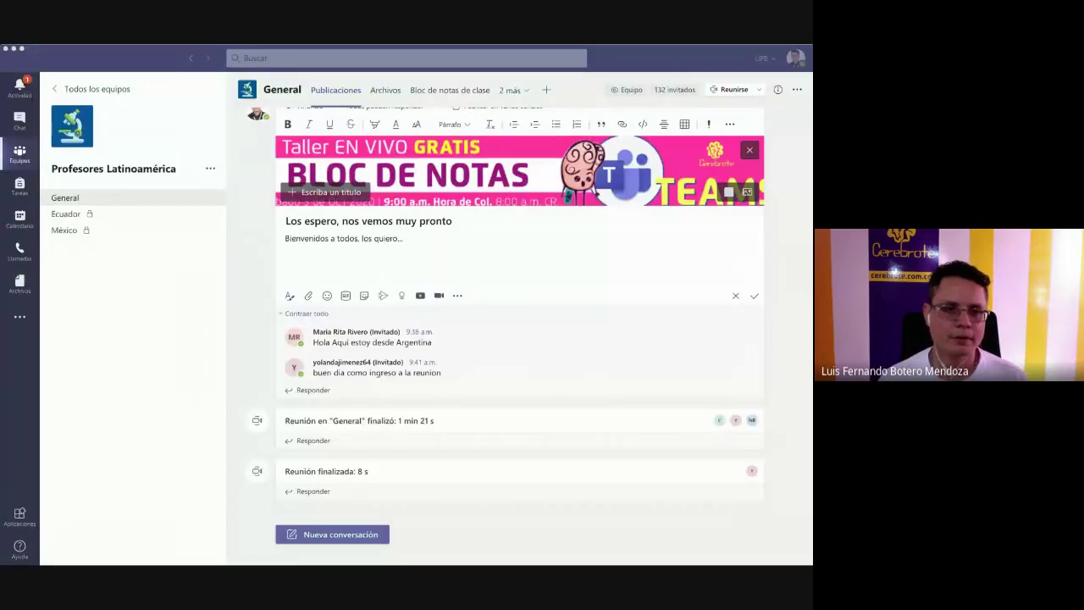
pyautogui.click(270, 382)
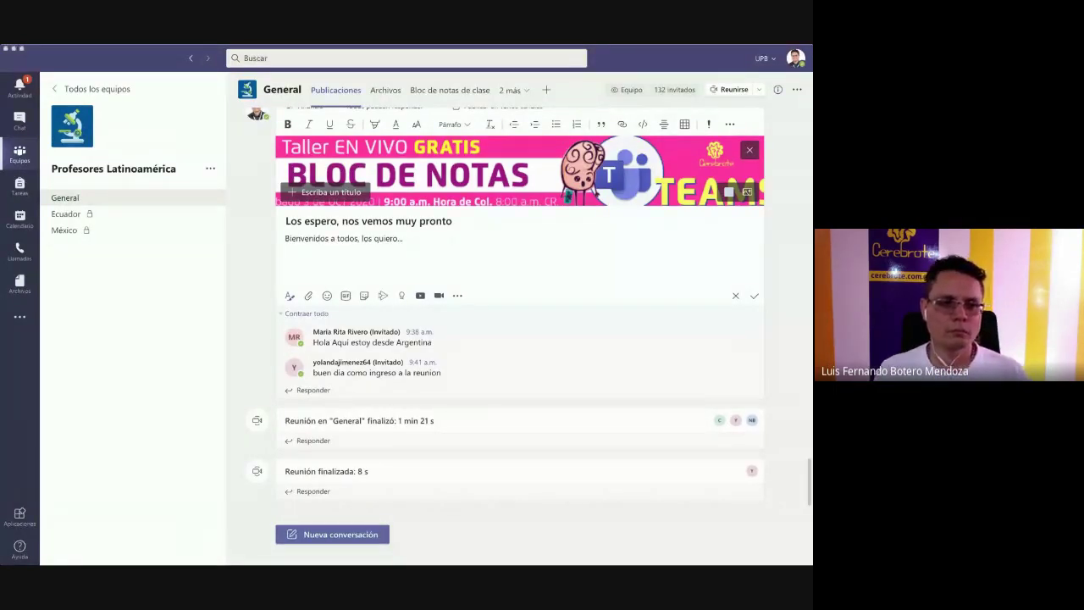
pyautogui.click(266, 317)
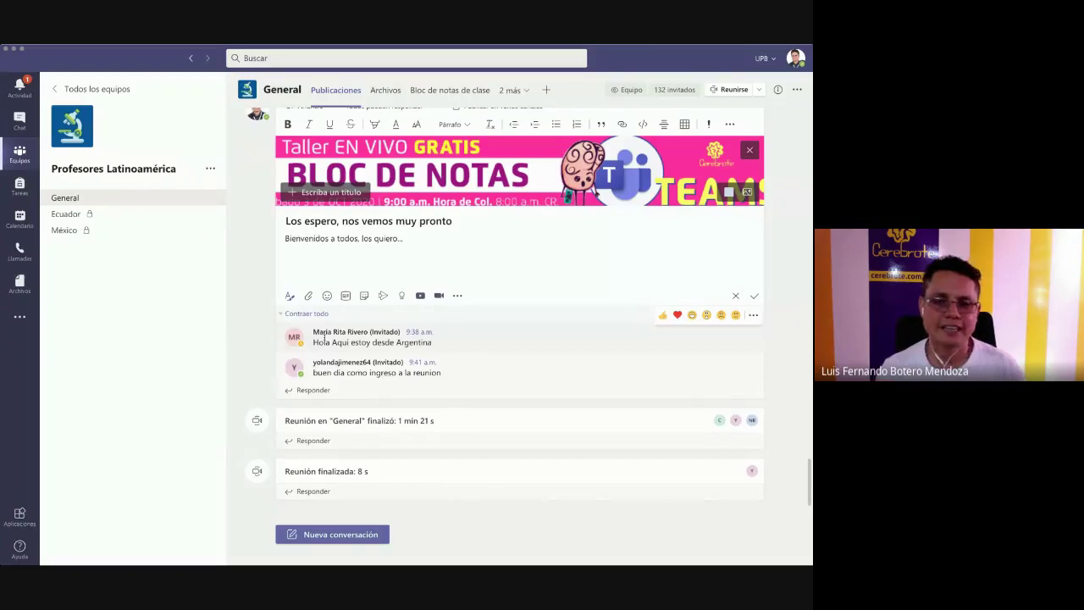
# - Scroll through the General channel posts and open its 'Bloc de notas de clase' tab
pyautogui.scroll(15, 325, 340)
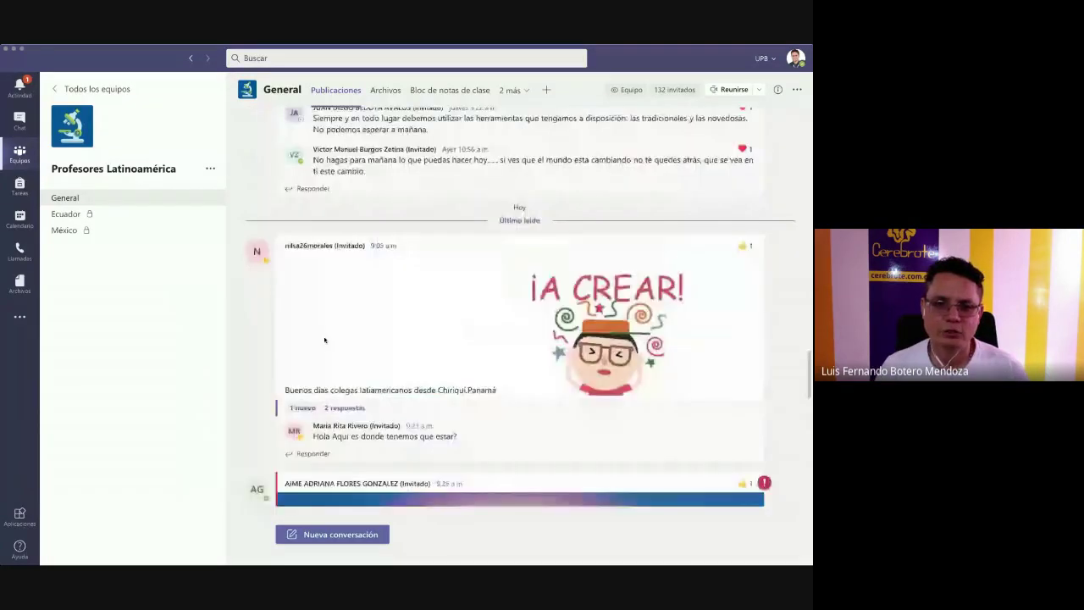
pyautogui.scroll(15, 325, 339)
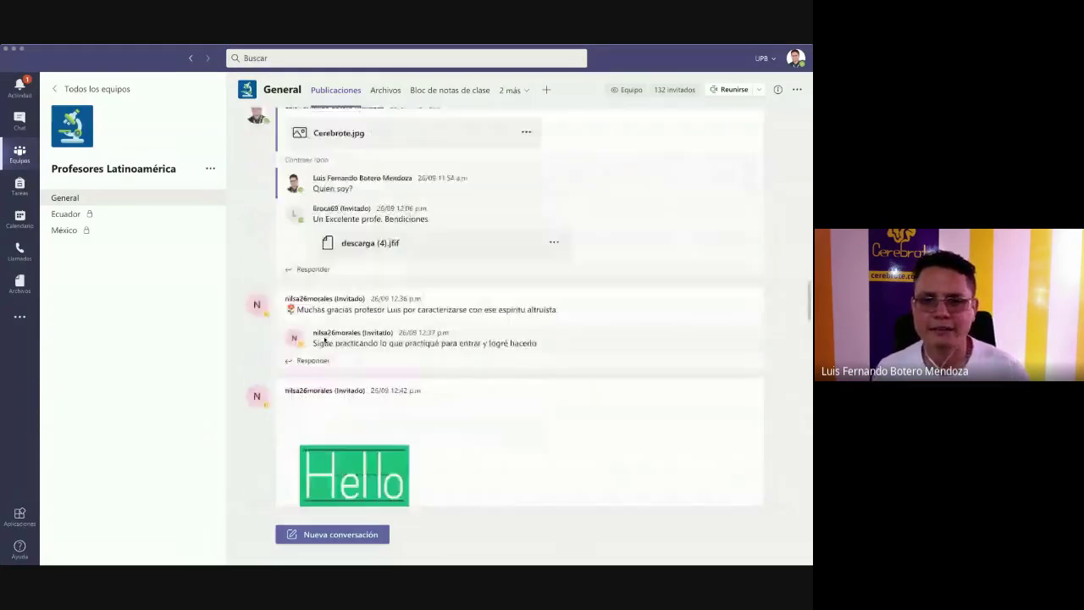
pyautogui.scroll(15, 324, 340)
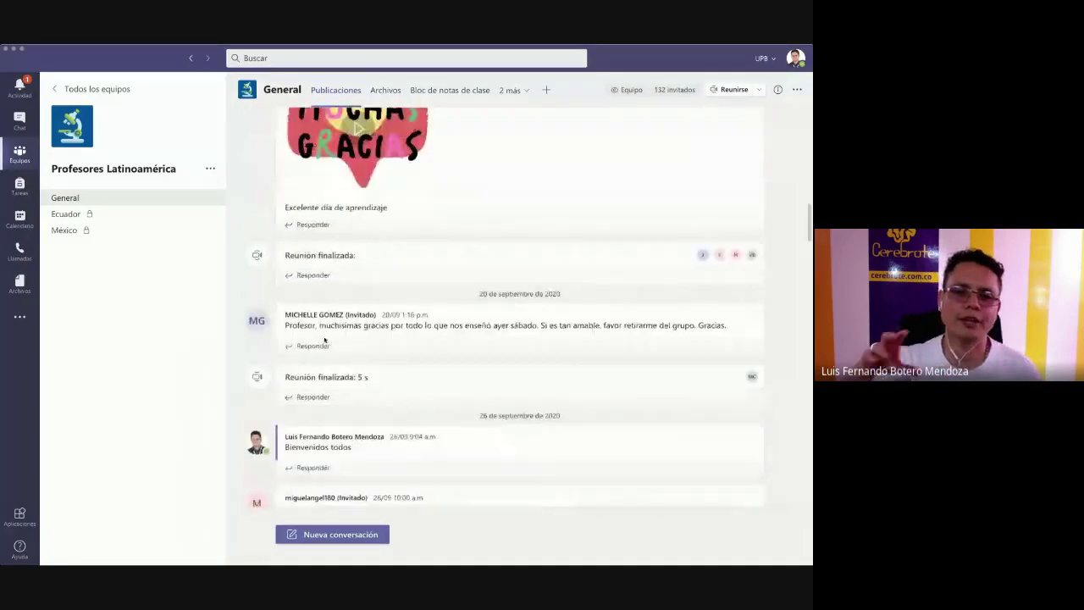
pyautogui.scroll(10, 324, 339)
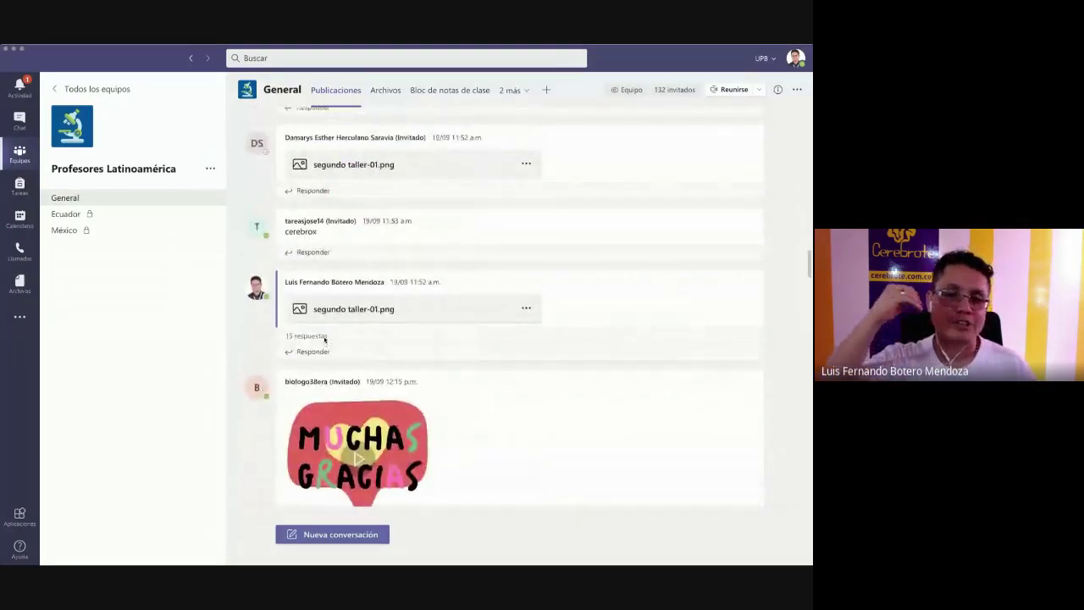
pyautogui.scroll(-15, 324, 340)
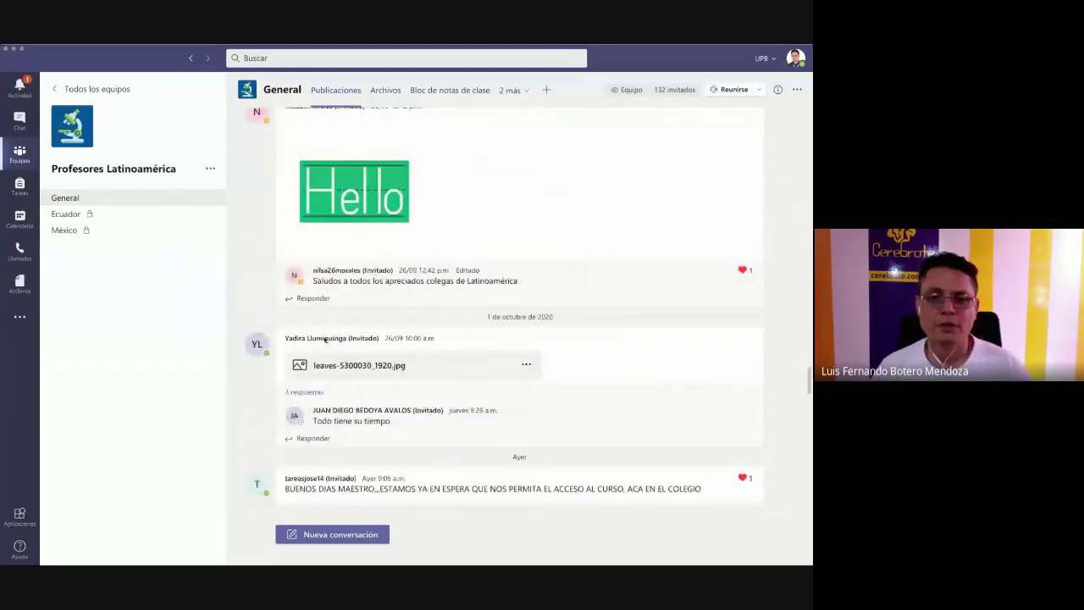
pyautogui.scroll(-15, 325, 340)
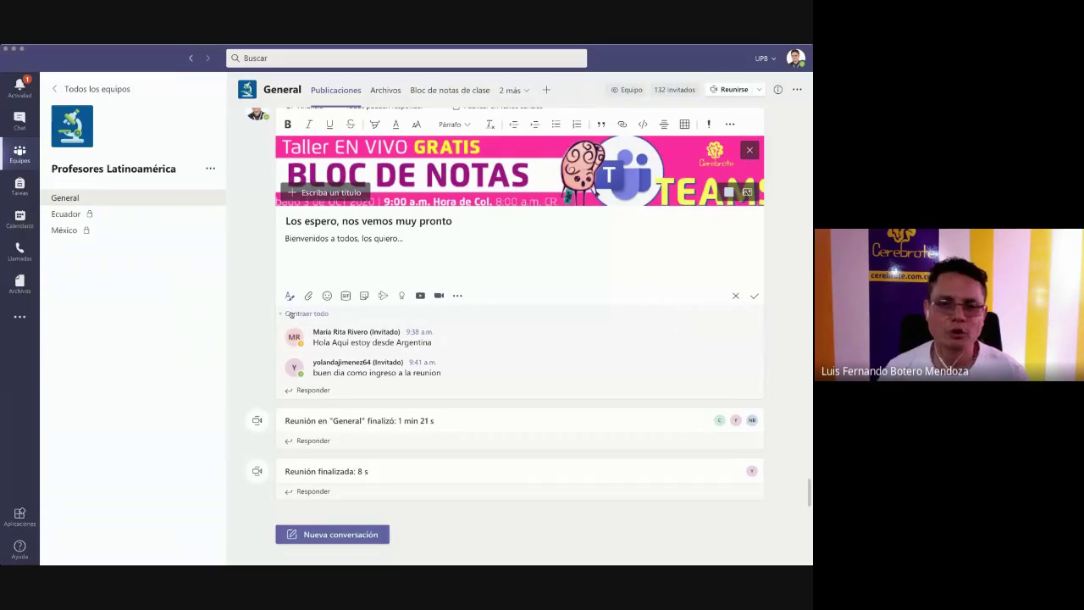
pyautogui.click(449, 89)
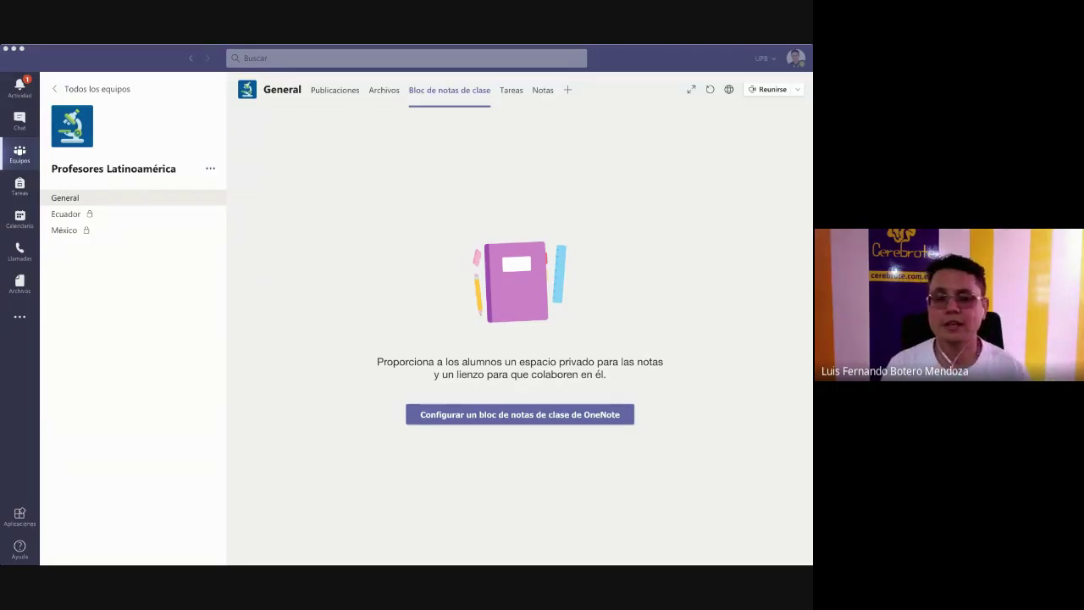
# - Leave Profesores Latinoamérica for the 'Todos los equipos' grid of all teams
pyautogui.click(284, 337)
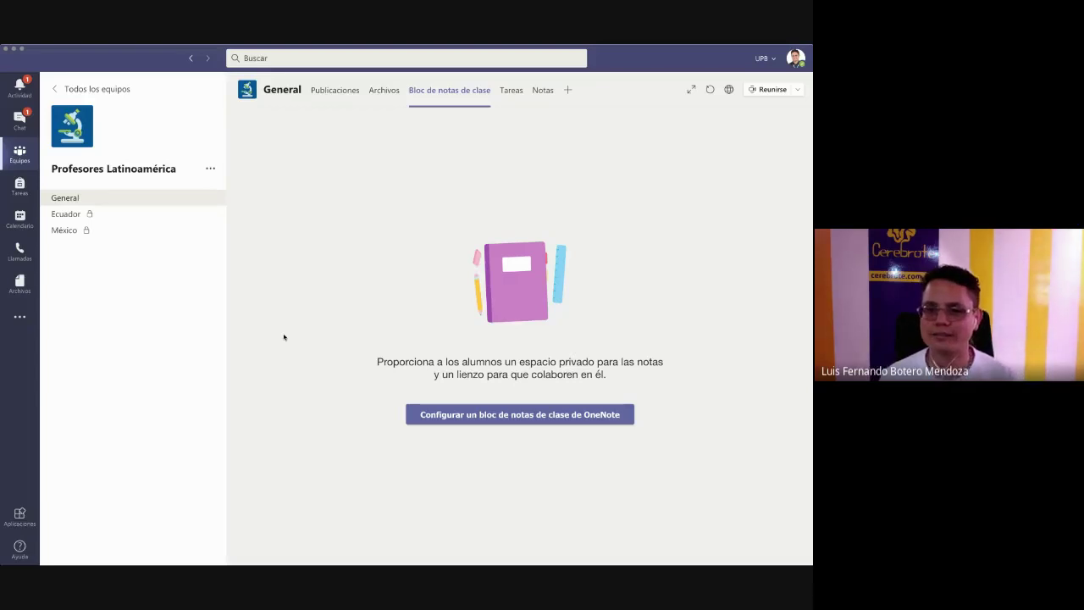
pyautogui.click(85, 89)
pyautogui.click(593, 204)
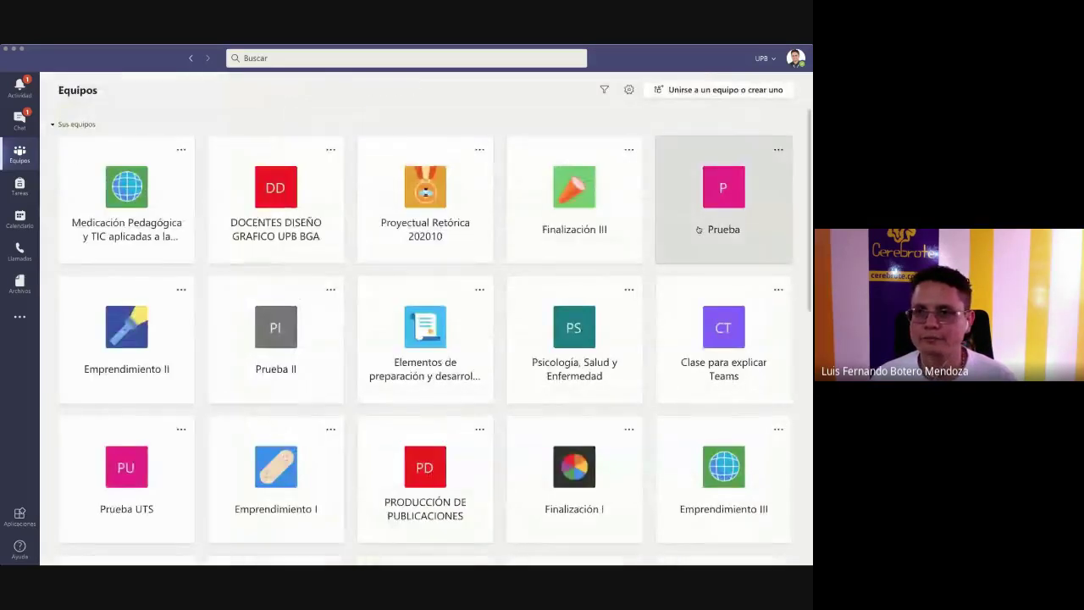
# - Open the Prueba team and its General channel's 'Bloc de notas de clase' tab
pyautogui.click(670, 235)
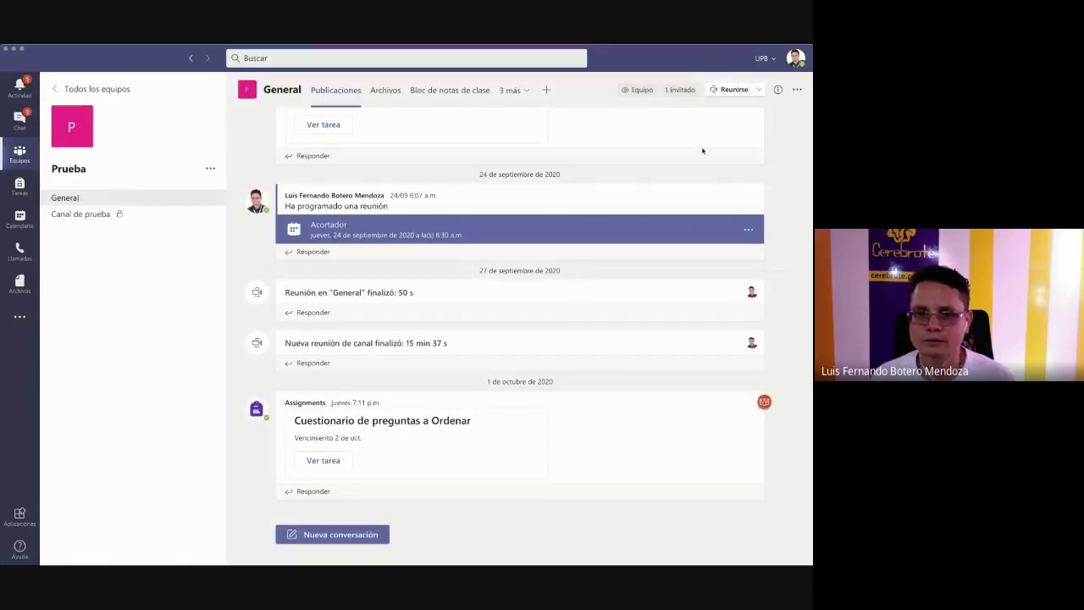
pyautogui.click(452, 93)
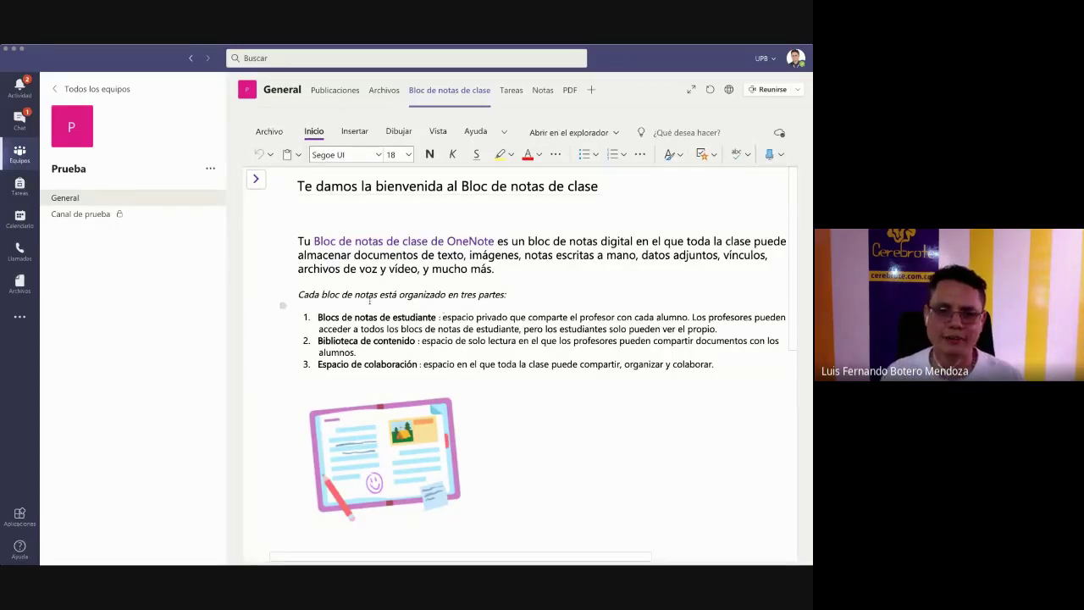
# - Expand the Prueba notebook's _Biblioteca de contenido and _Collaboration Space section groups
pyautogui.click(256, 179)
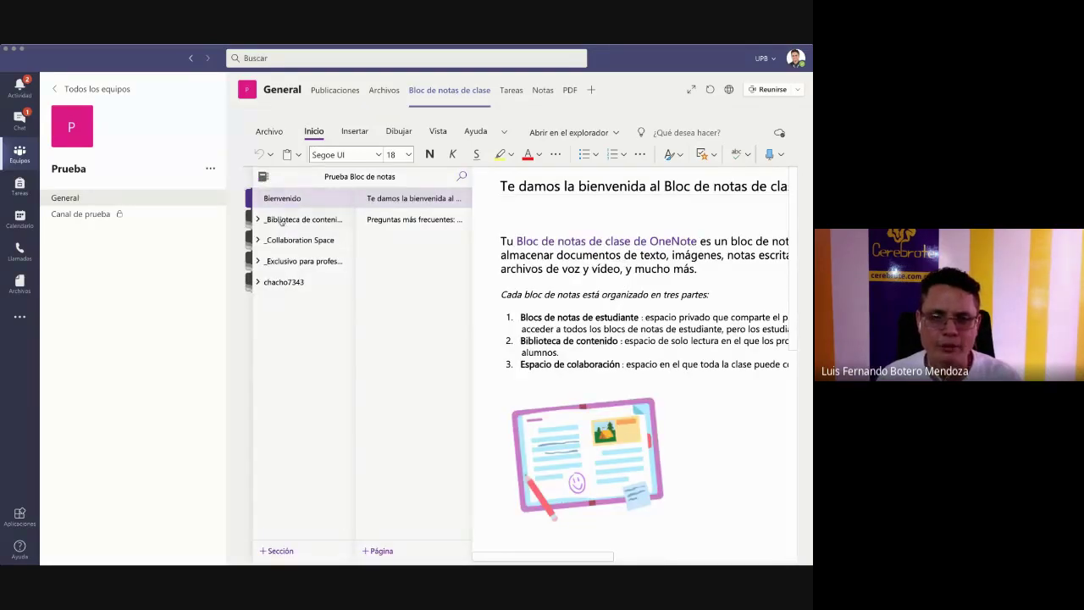
pyautogui.click(282, 220)
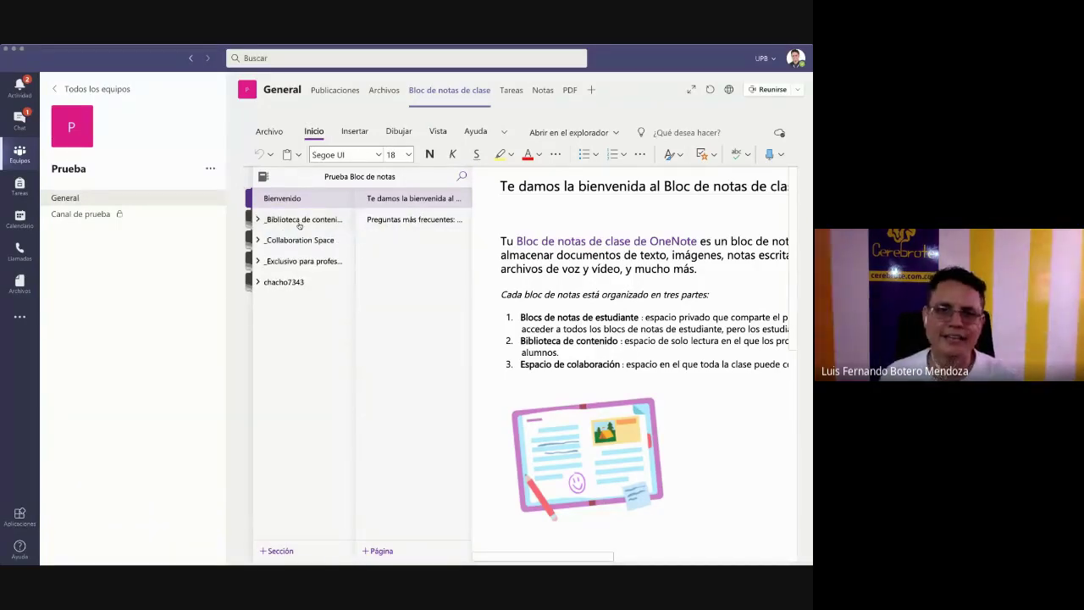
pyautogui.click(301, 240)
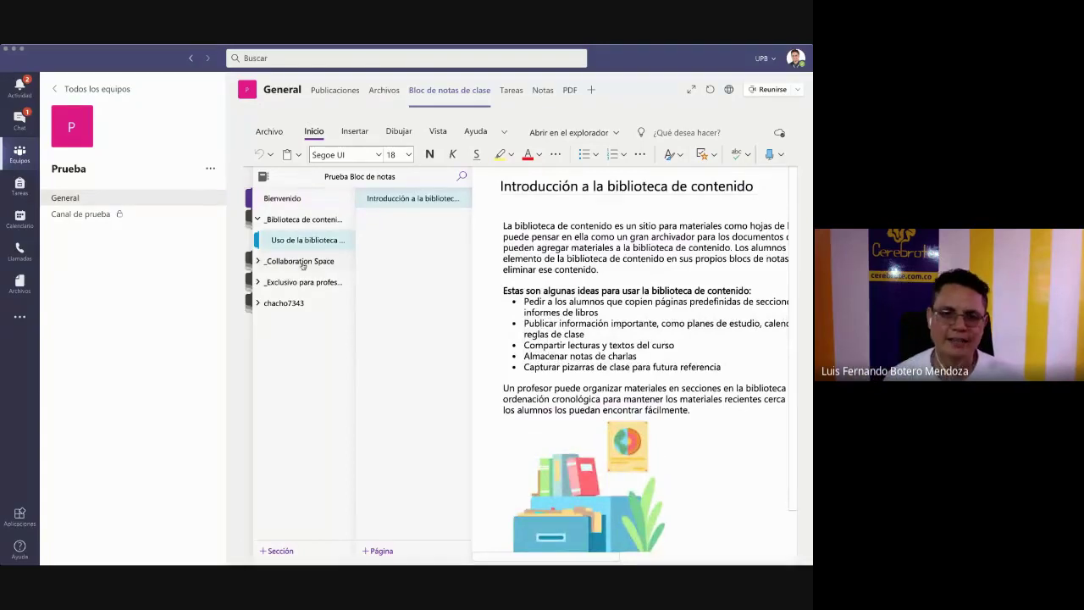
pyautogui.click(302, 263)
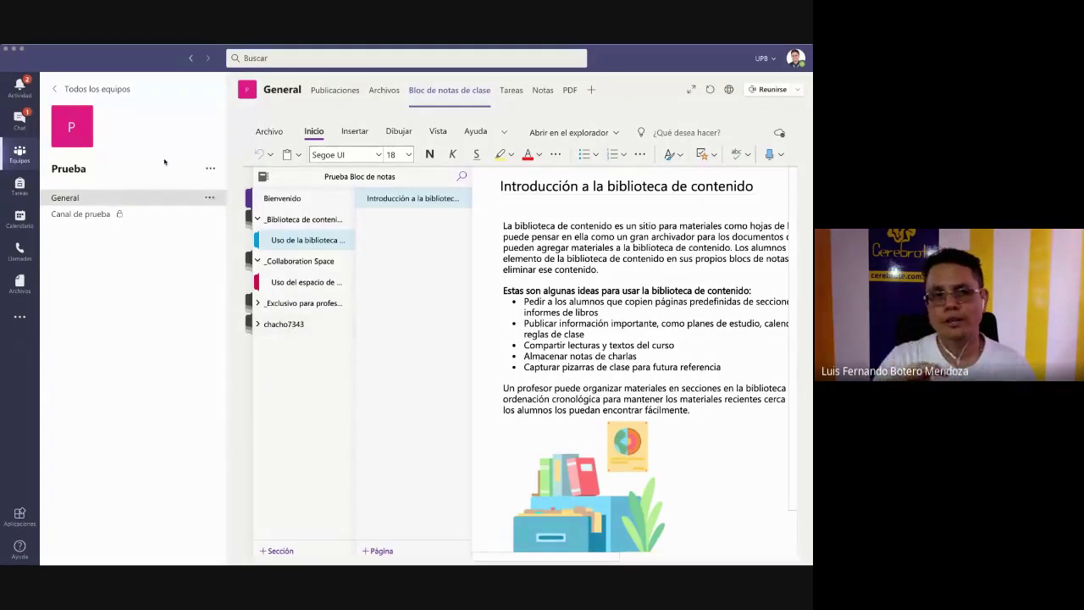
# - Go back to all teams and open Profesores Latinoamérica
pyautogui.click(118, 91)
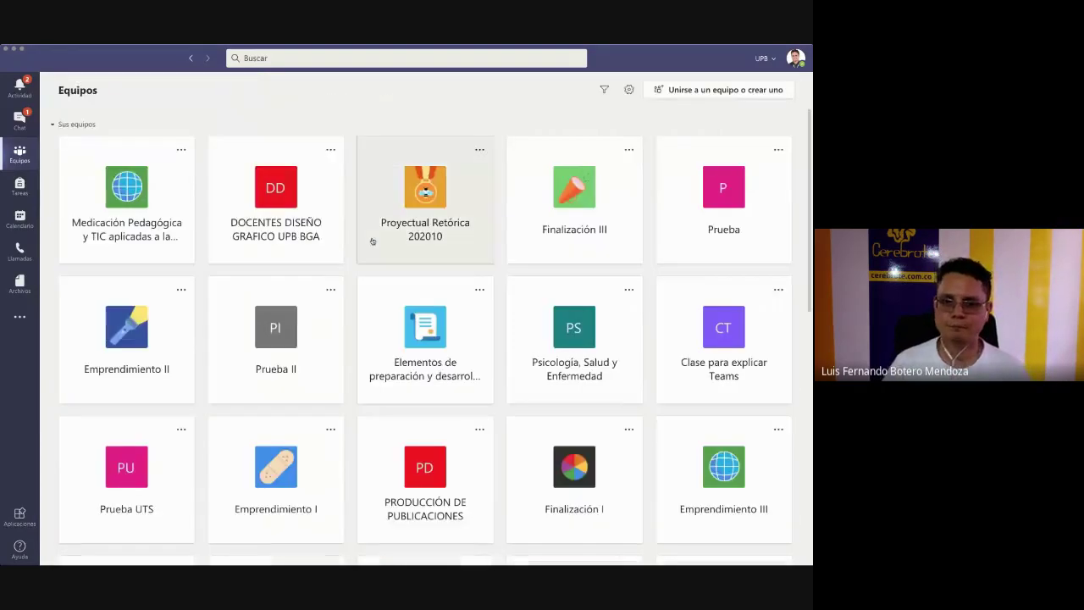
pyautogui.scroll(-5, 372, 245)
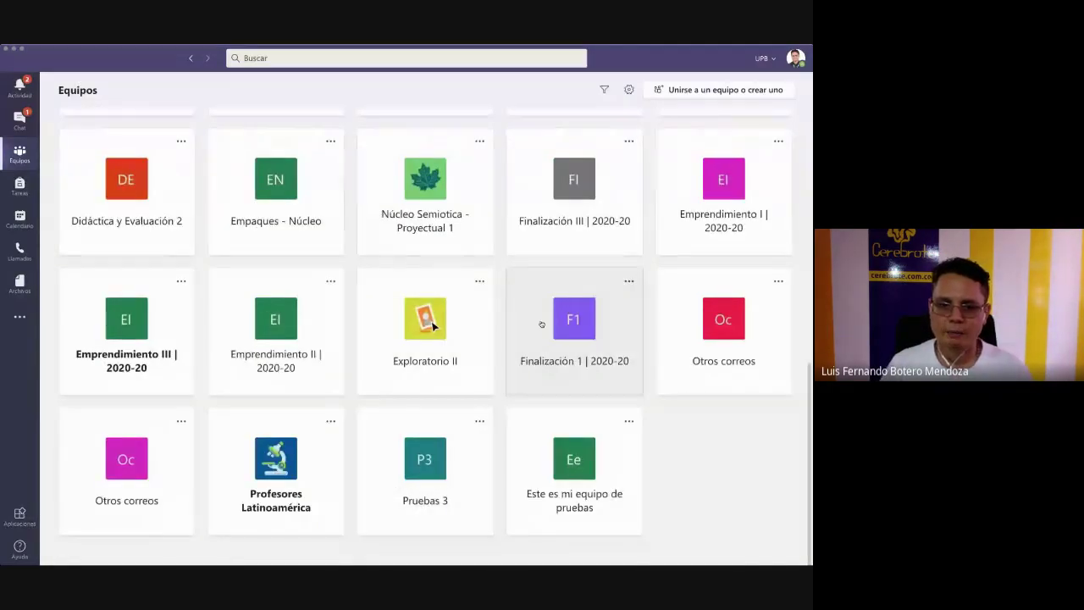
pyautogui.click(290, 470)
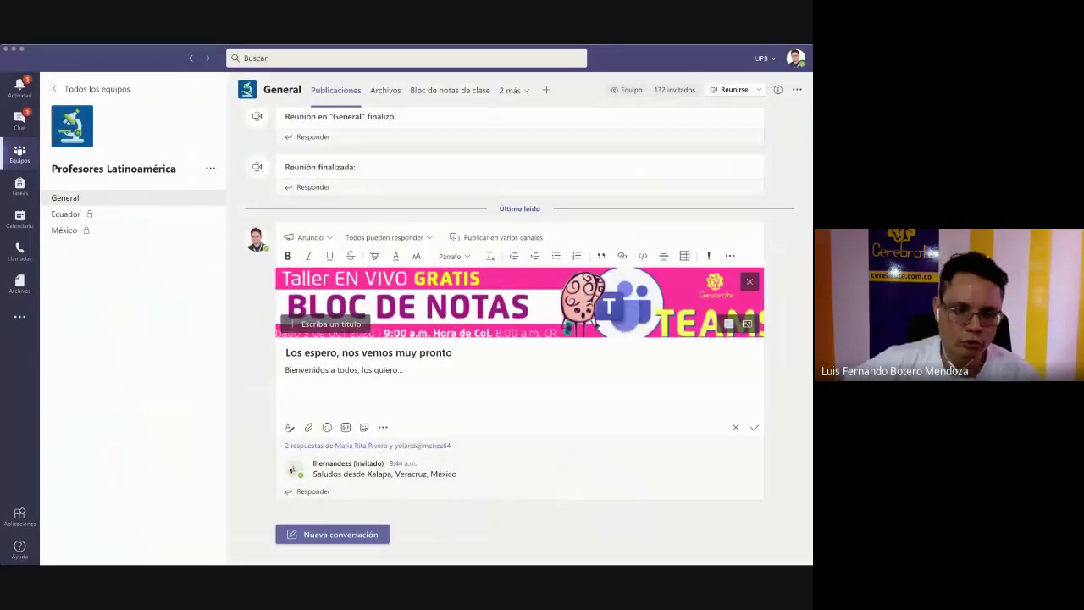
# - Open the 'Bloc de notas de clase' tab in Profesores Latinoamérica's General channel
pyautogui.moveTo(291, 470)
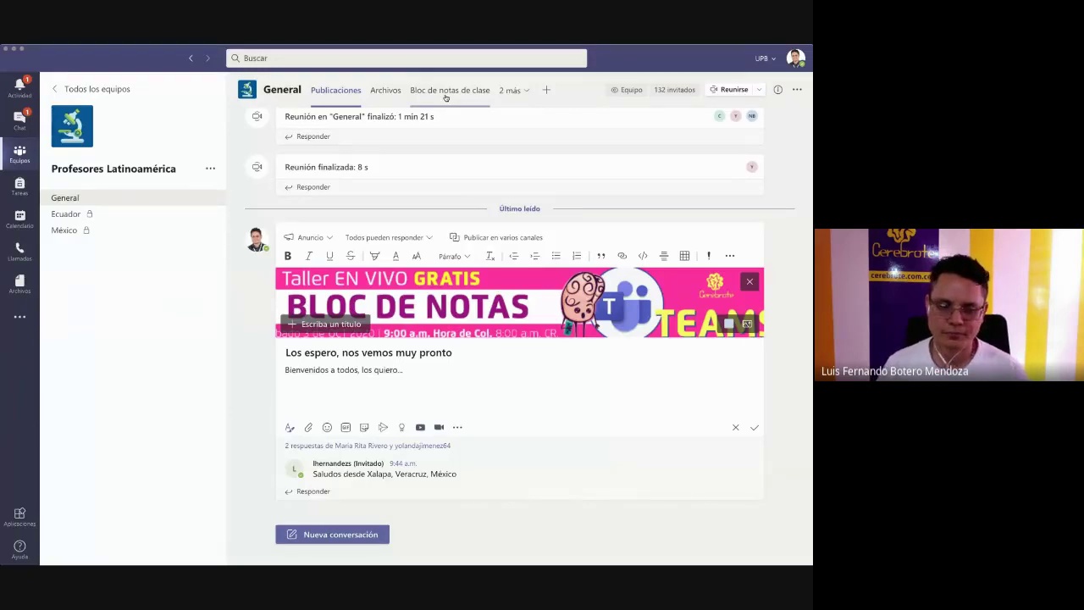
pyautogui.click(445, 91)
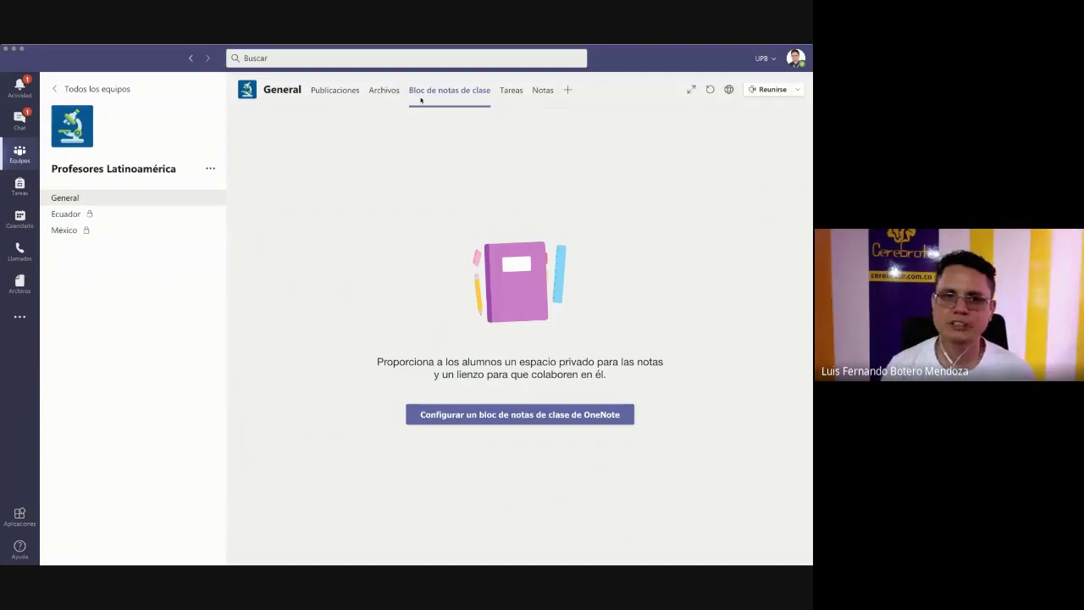
# - Preview the Agregar una pestaña apps, then open the private Ecuador channel
pyautogui.click(568, 91)
pyautogui.press('Escape')
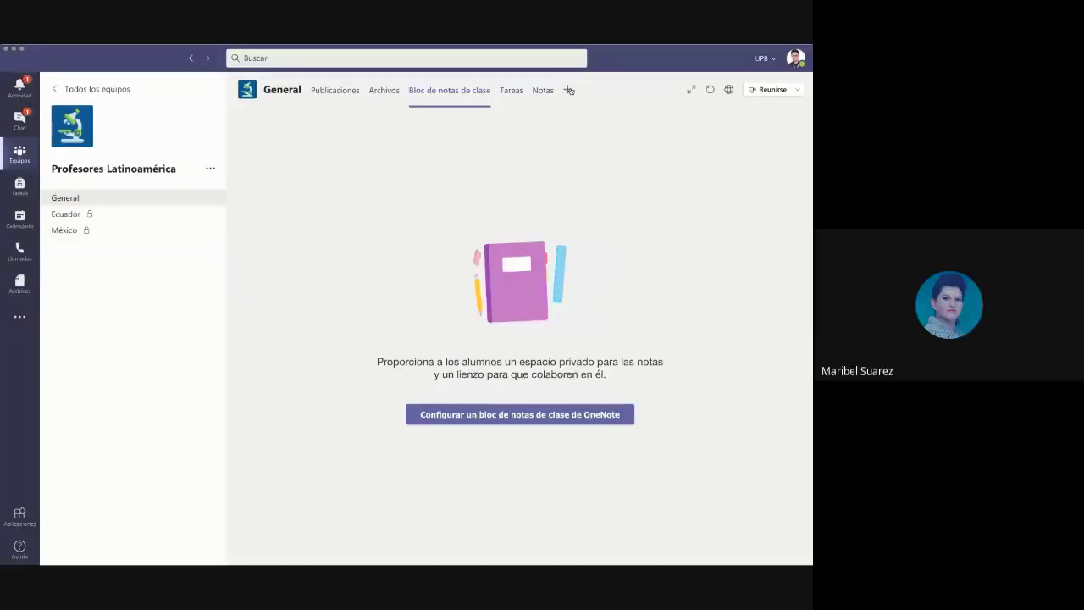
pyautogui.click(568, 90)
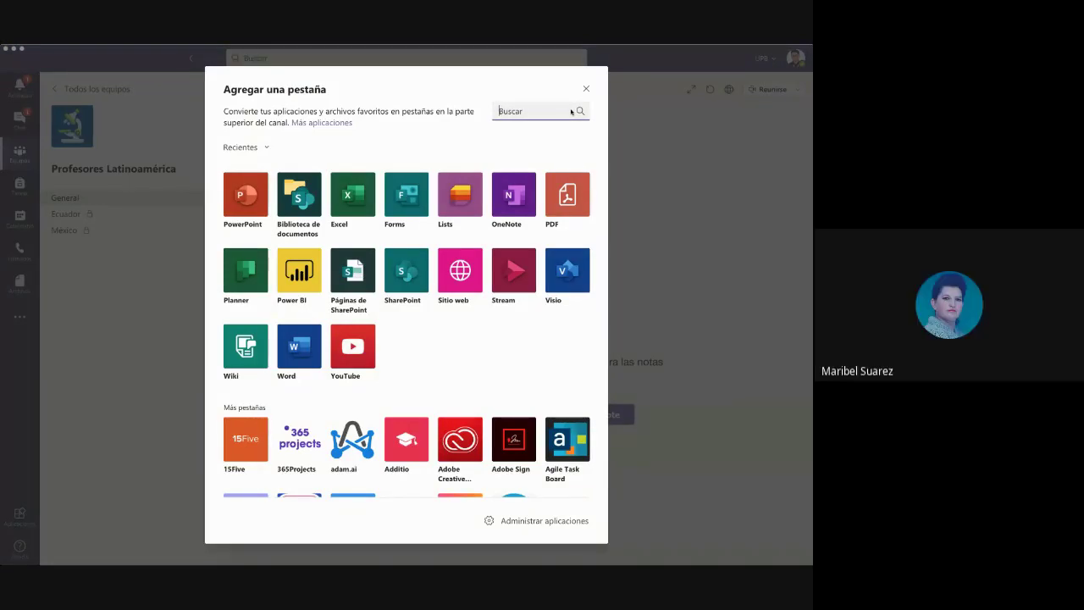
pyautogui.press('Escape')
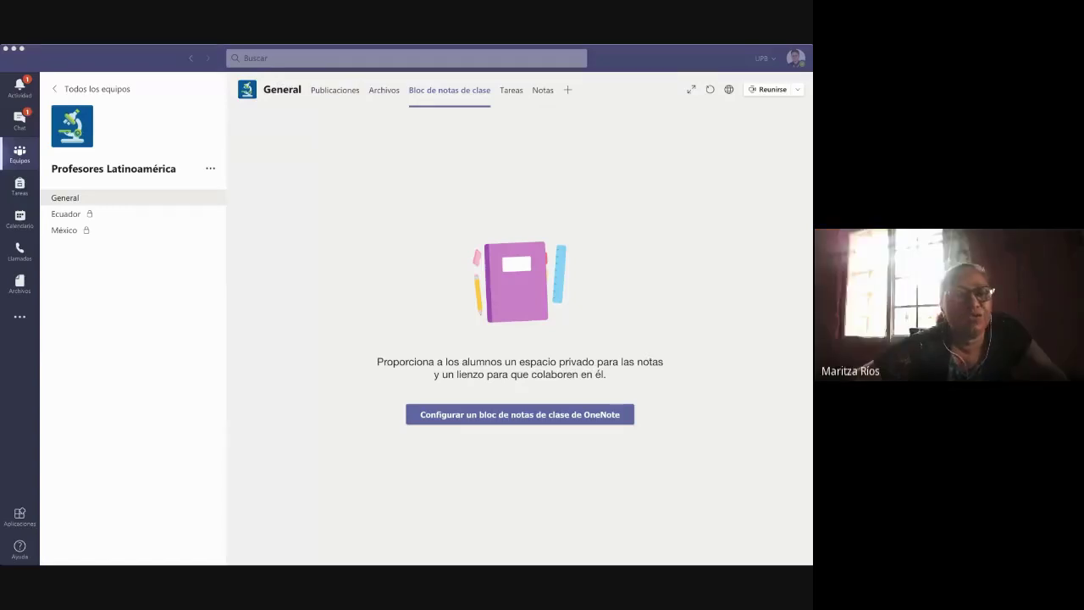
pyautogui.click(337, 230)
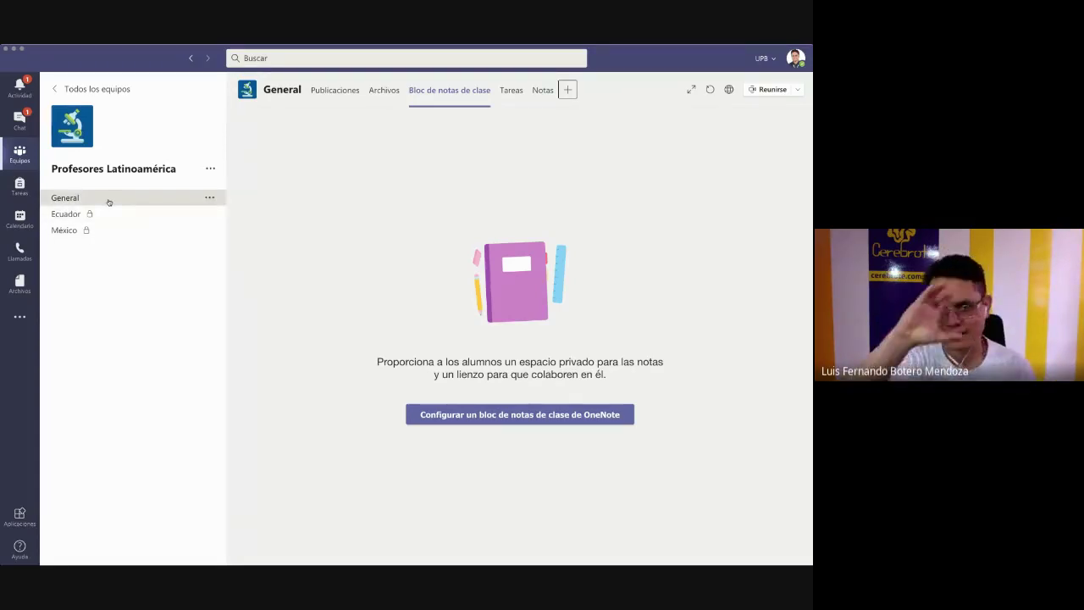
pyautogui.click(60, 218)
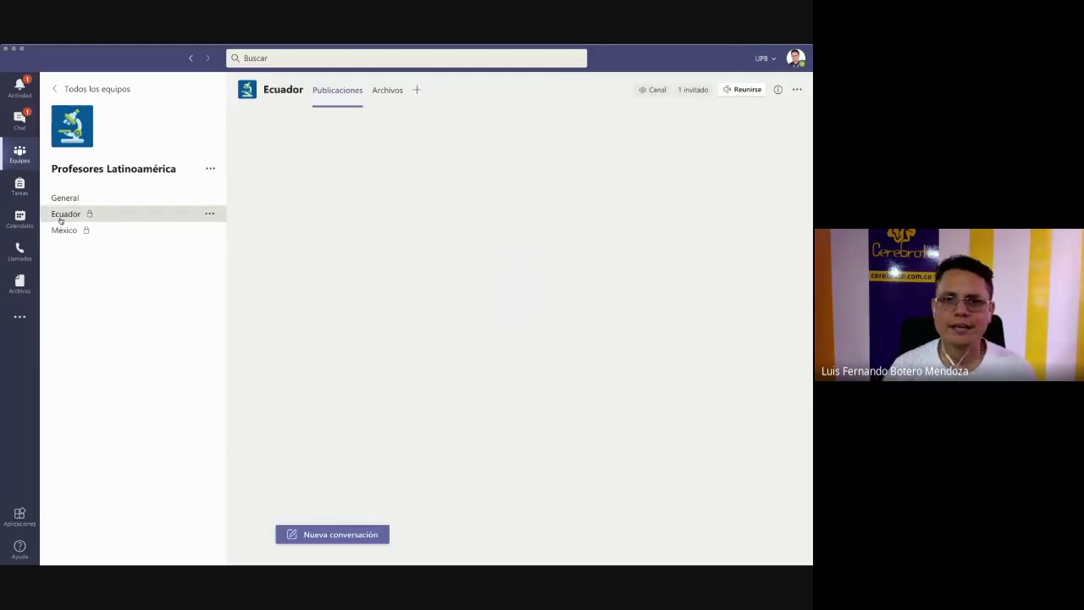
# - Preview Ecuador's Agregar una pestaña apps, then return to the General channel posts
pyautogui.click(417, 90)
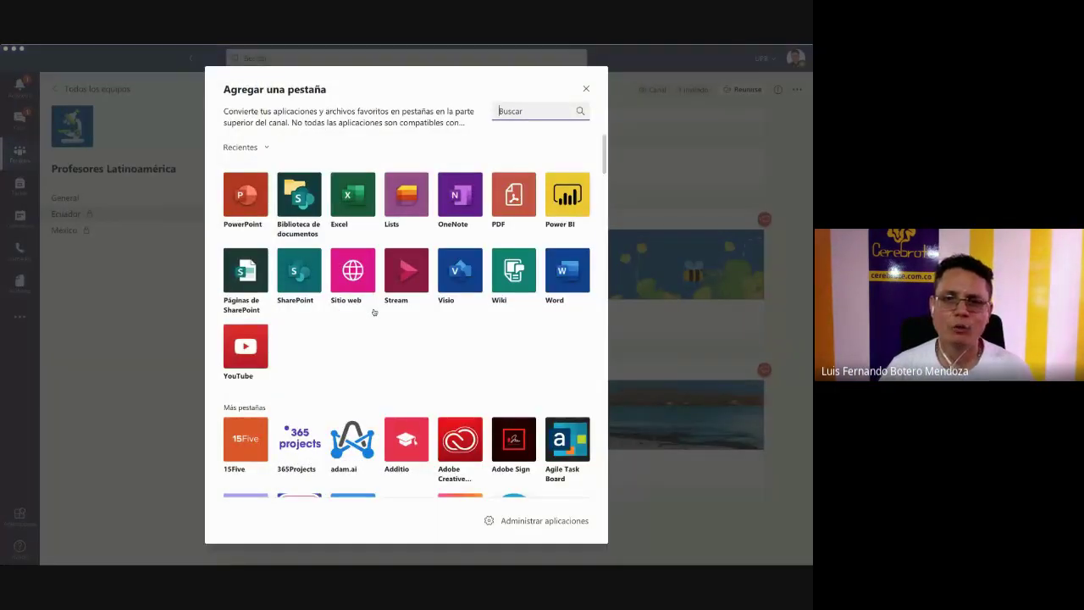
pyautogui.press('Escape')
pyautogui.click(67, 197)
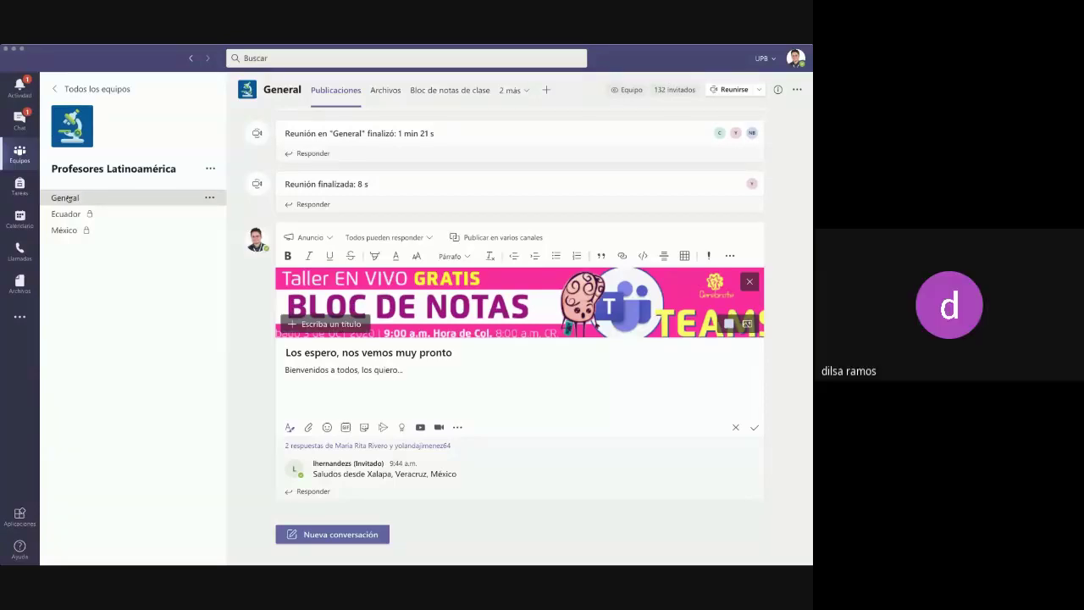
# - Open the General channel's Bloc de notas de clase tab and request a link to the Profesores Latinoamérica team
pyautogui.click(470, 89)
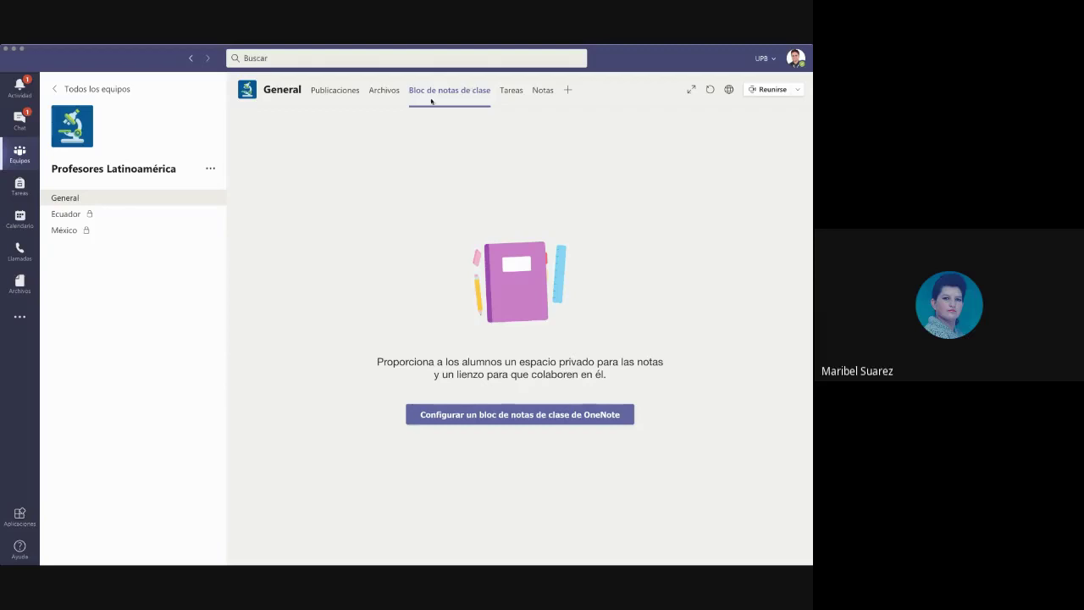
pyautogui.click(210, 169)
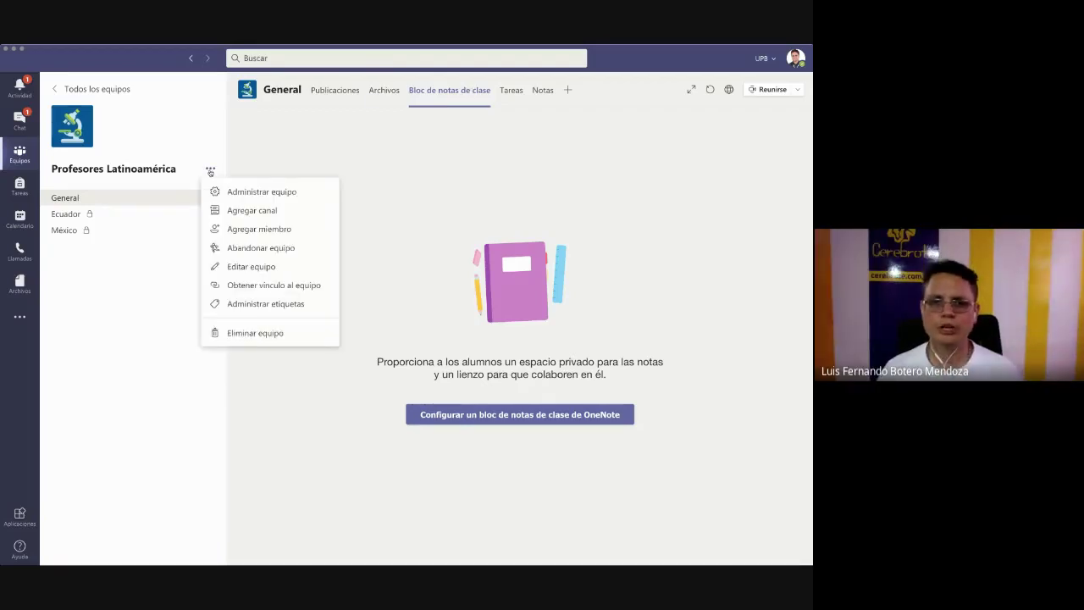
pyautogui.click(262, 284)
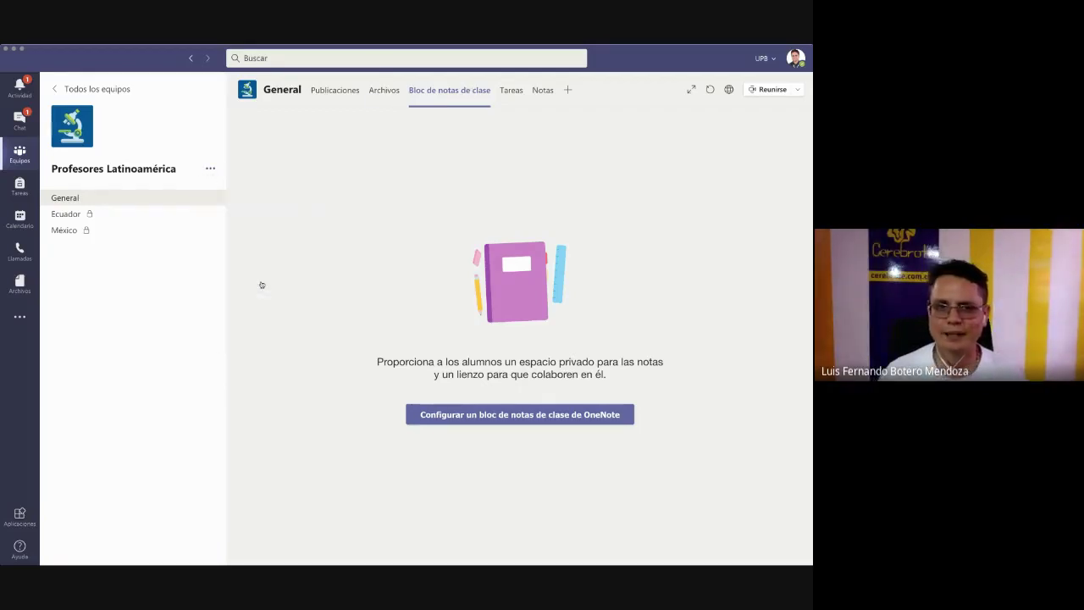
pyautogui.click(534, 327)
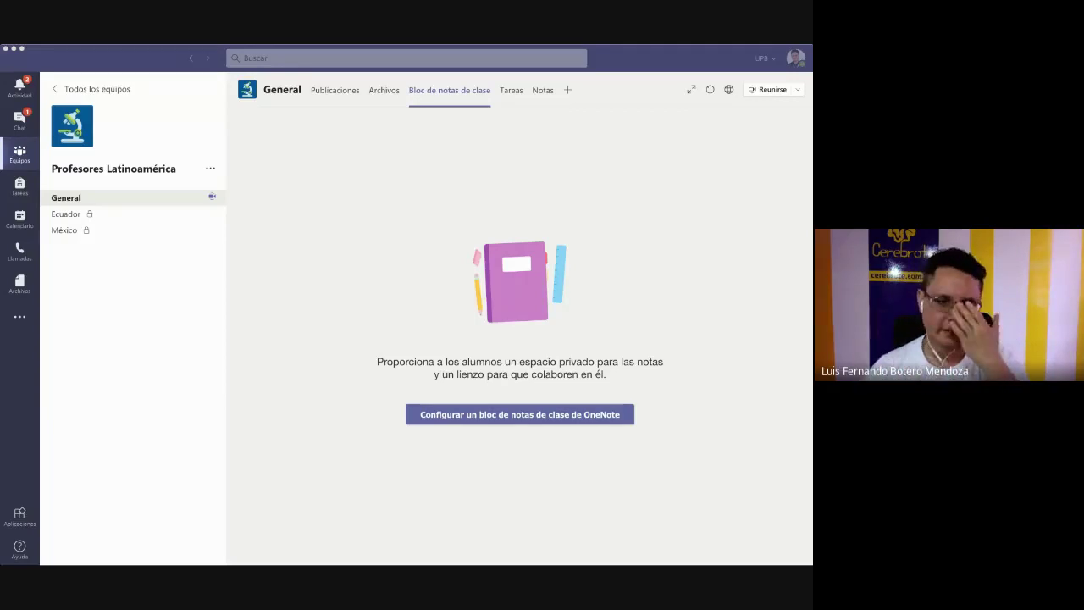
pyautogui.click(306, 343)
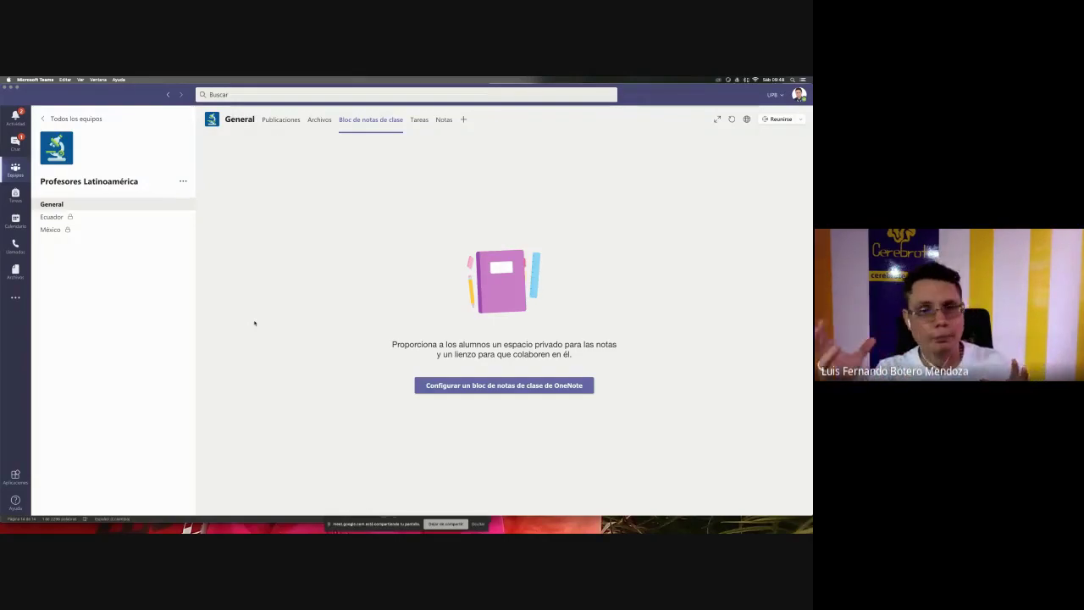
# - Start a blank OneNote class notebook to bring up its four sections and permissions
pyautogui.click(499, 388)
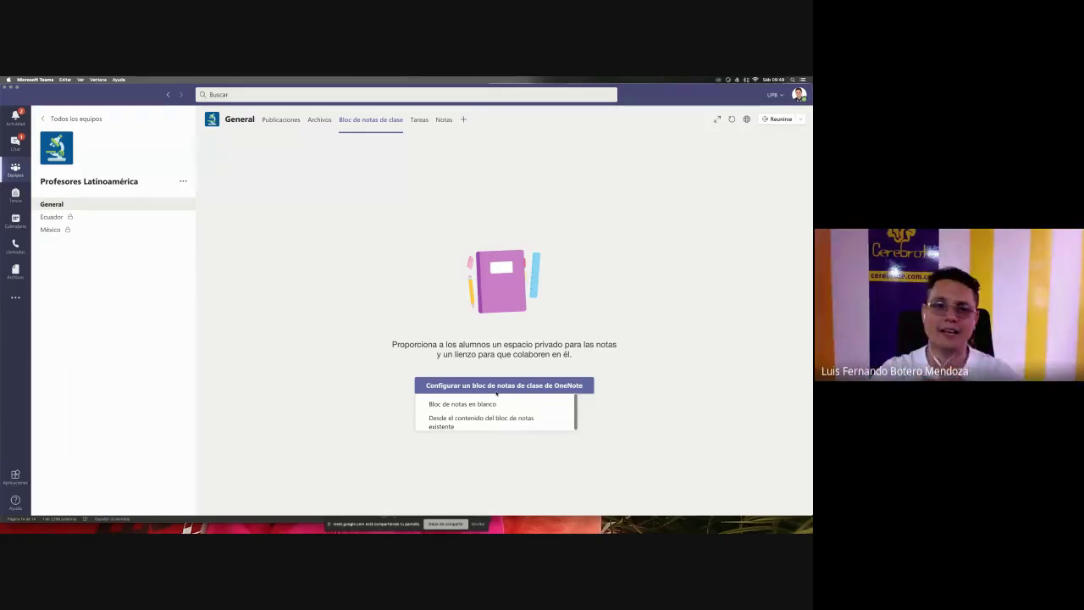
pyautogui.click(453, 405)
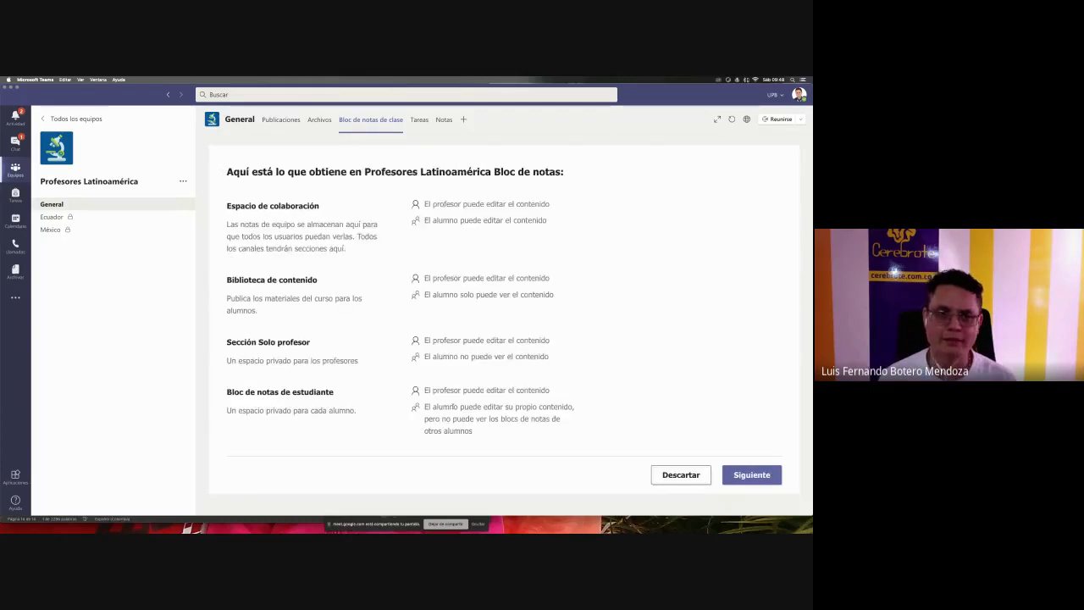
# - Zoom in and highlight the notebook name and the Espacio de colaboración edit permissions for teacher and students
pyautogui.press('super+equal')
pyautogui.press('super+equal')
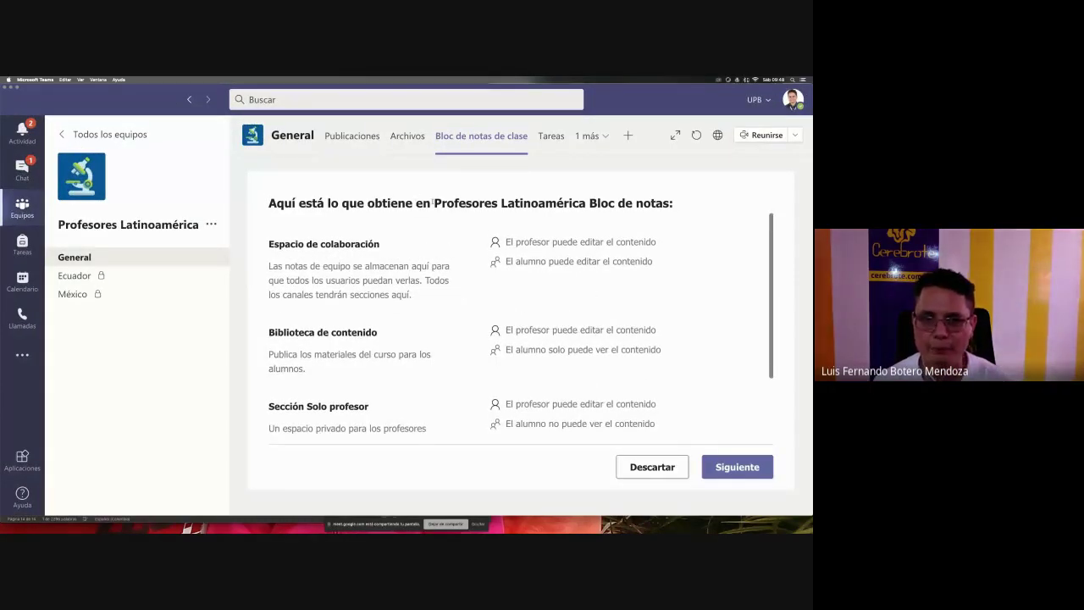
pyautogui.moveTo(434, 203); pyautogui.dragTo(636, 203)
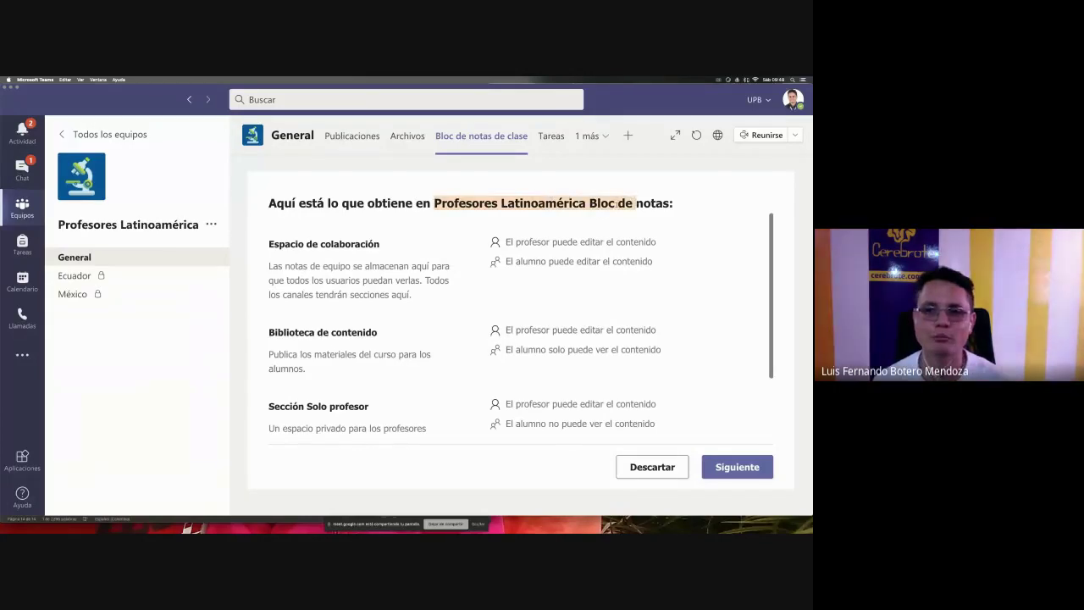
pyautogui.click(636, 203)
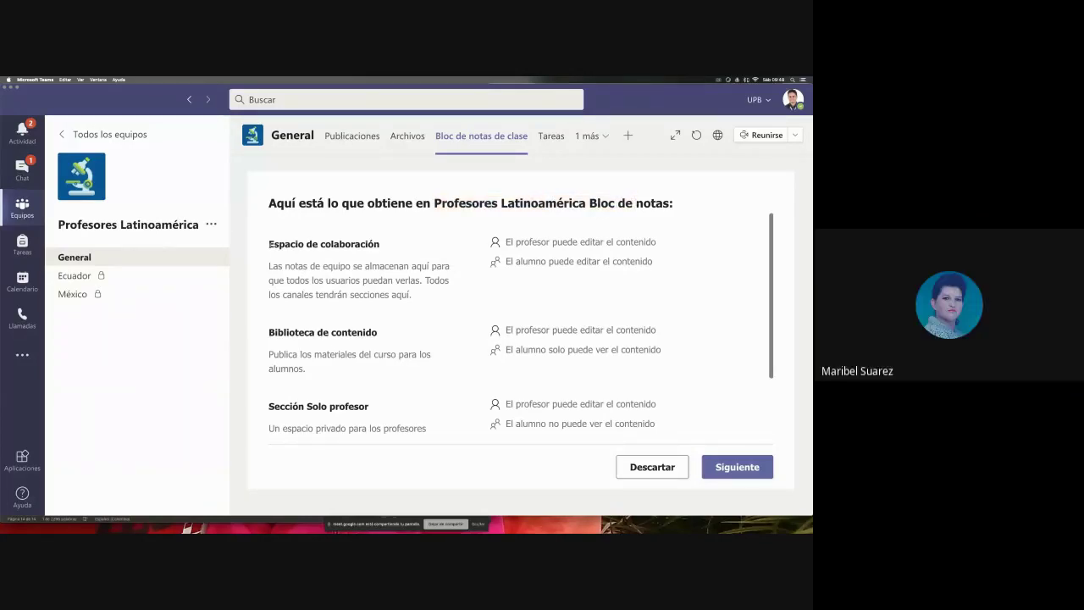
pyautogui.moveTo(268, 244); pyautogui.dragTo(383, 245)
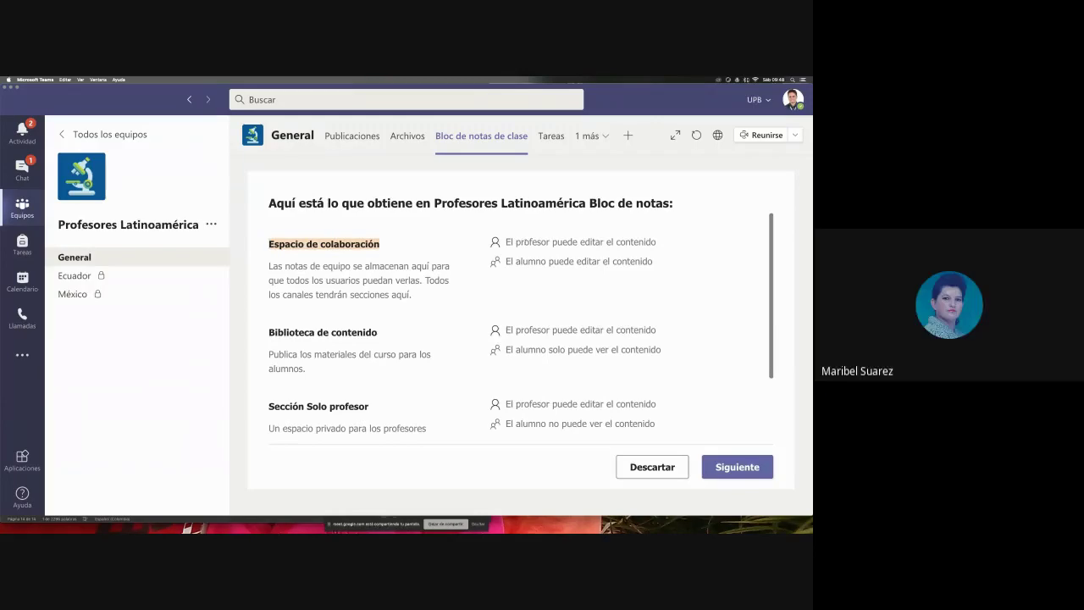
pyautogui.moveTo(507, 242); pyautogui.dragTo(657, 242)
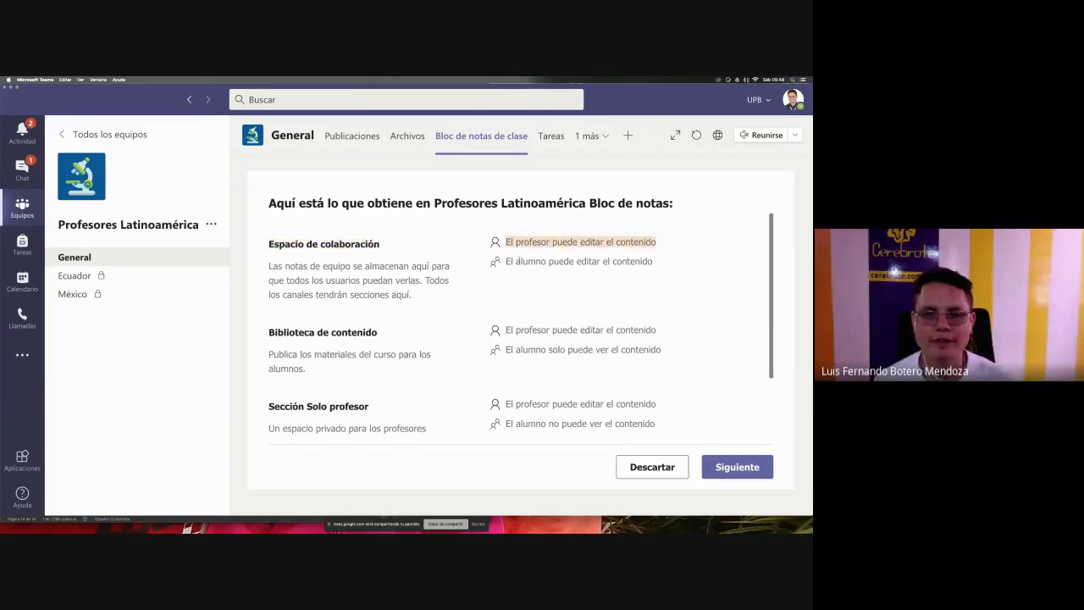
pyautogui.moveTo(502, 262); pyautogui.dragTo(653, 263)
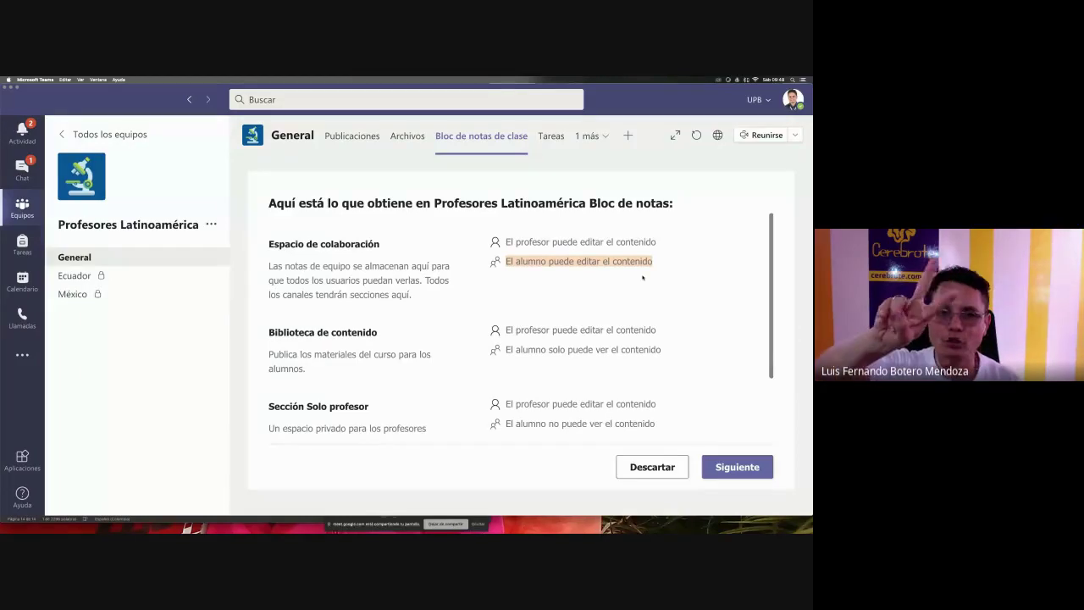
# - Scroll the overview and highlight the next section's teacher permission and that students 'no puede ver'
pyautogui.scroll(-2, 642, 276)
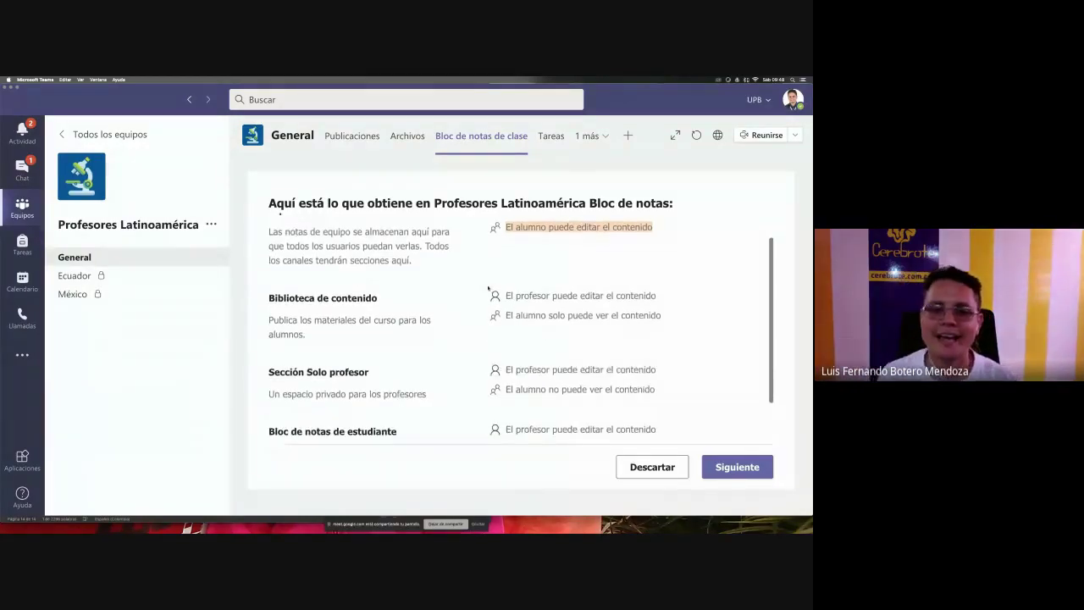
pyautogui.scroll(1, 508, 321)
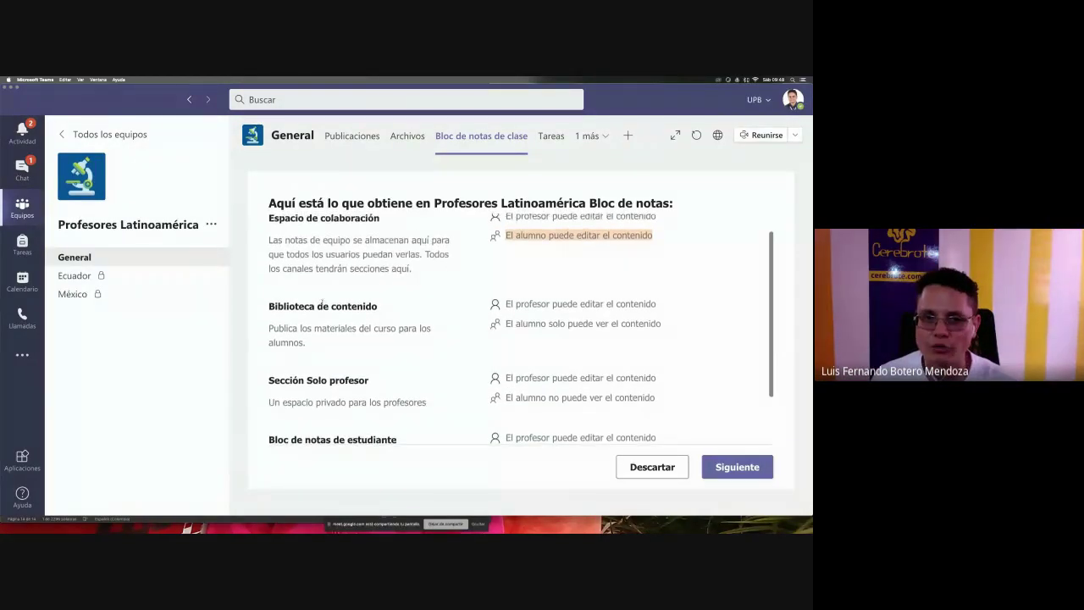
pyautogui.scroll(1, 532, 320)
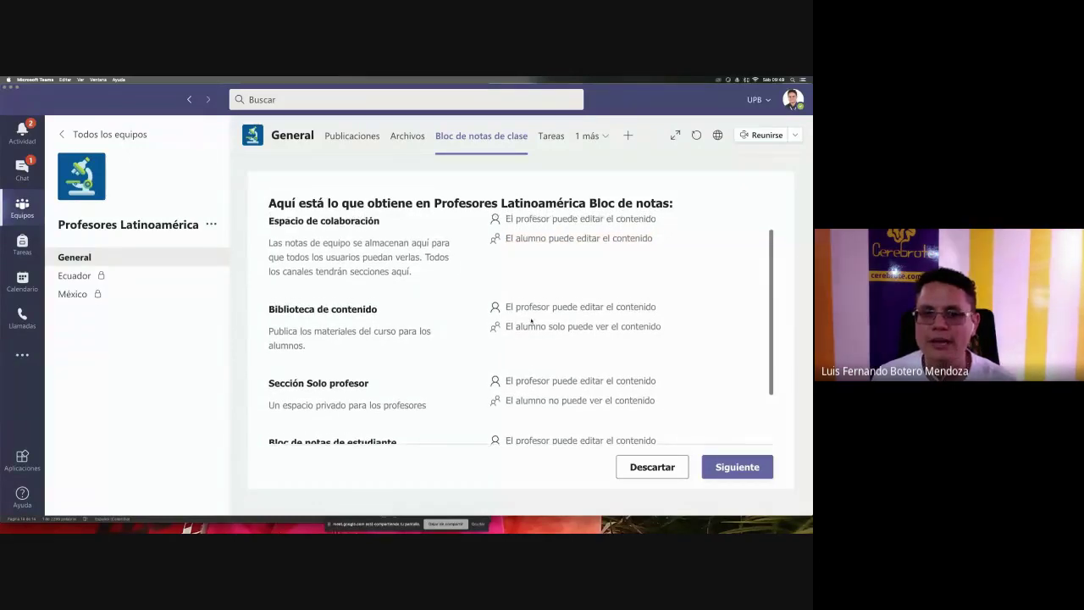
pyautogui.scroll(-1, 580, 304)
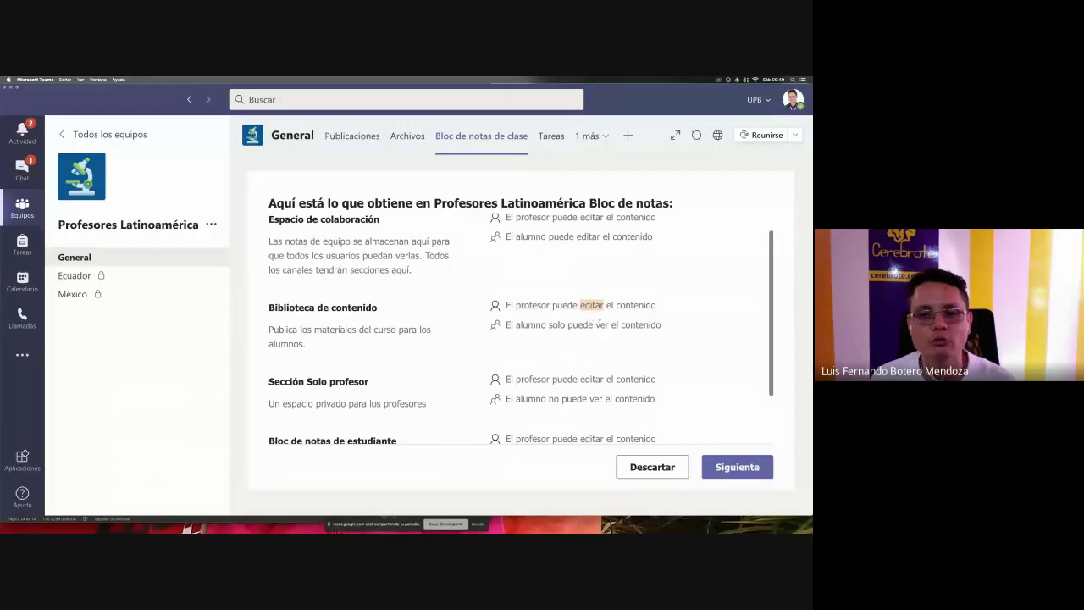
pyautogui.scroll(-1, 602, 325)
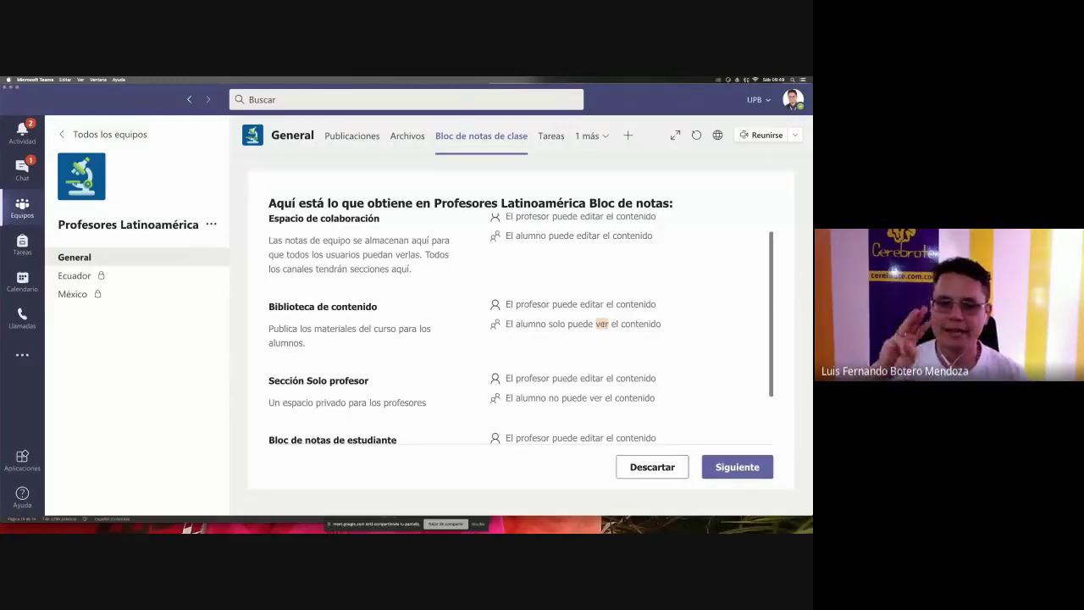
pyautogui.scroll(-2, 486, 333)
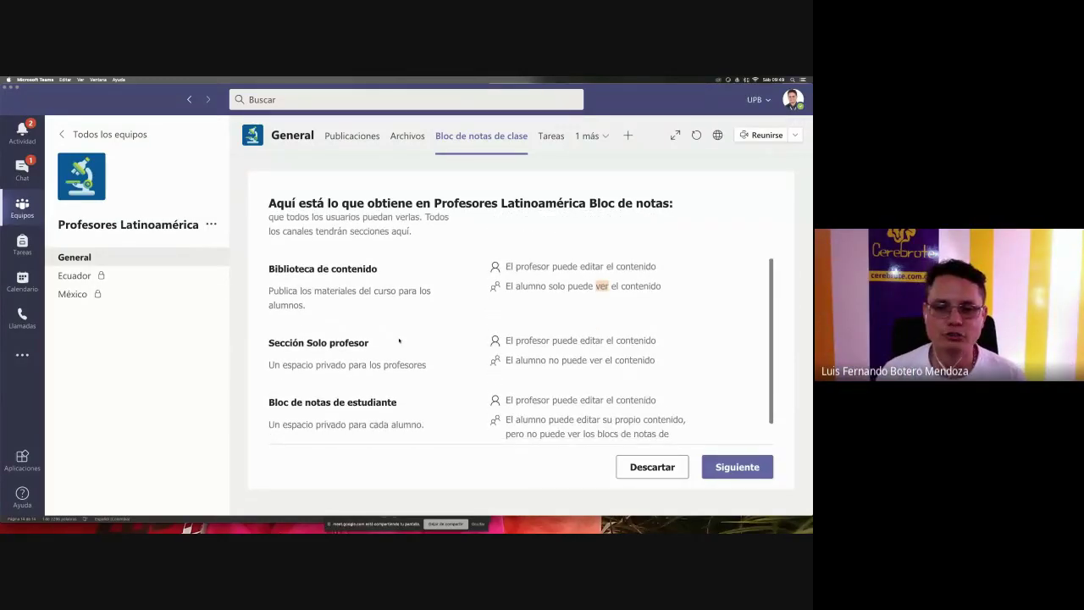
pyautogui.scroll(-1, 399, 341)
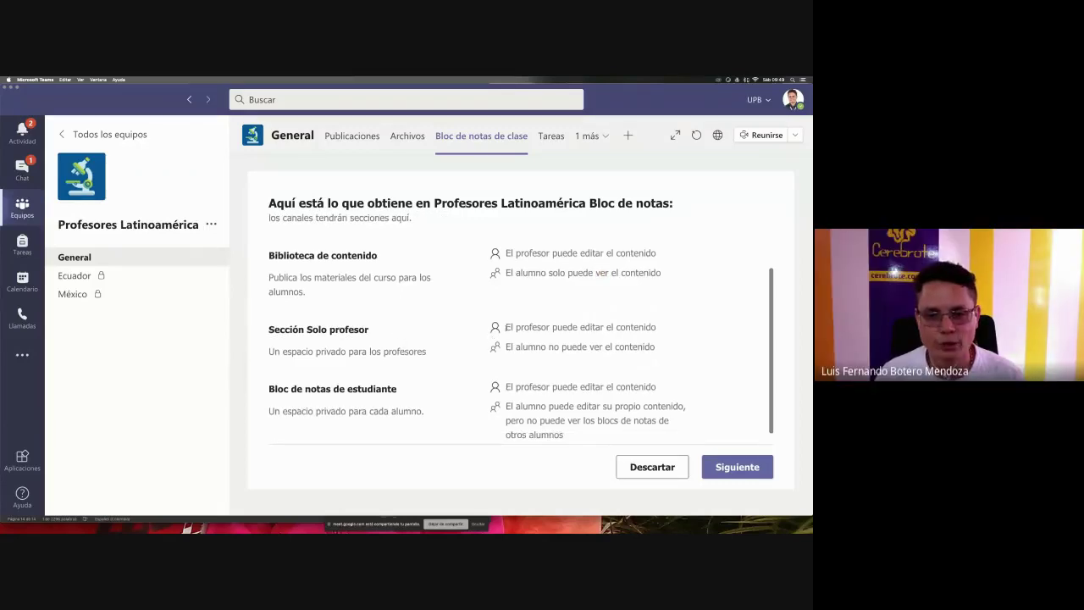
pyautogui.moveTo(506, 327); pyautogui.dragTo(683, 324)
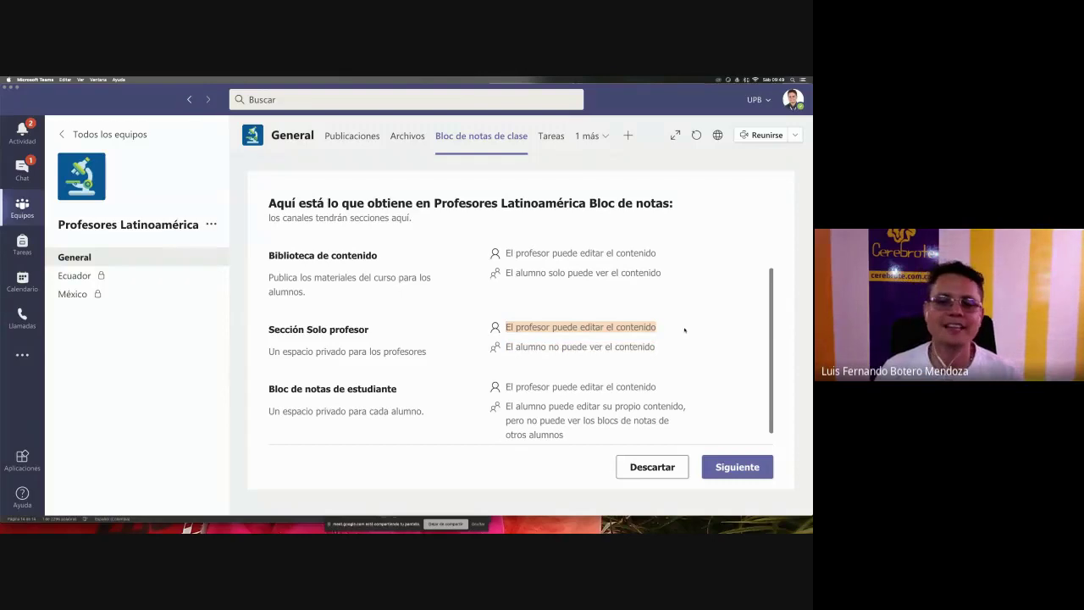
pyautogui.doubleClick(595, 346)
pyautogui.keyDown('shift'); pyautogui.click(551, 346); pyautogui.keyUp('shift')
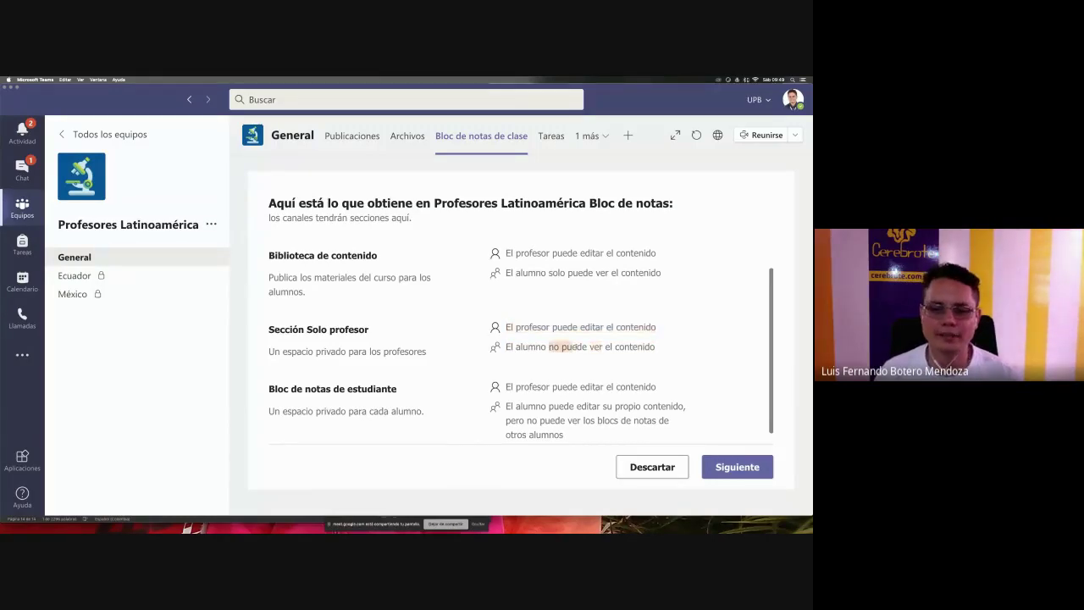
# - Highlight that the teacher can edit each private student notebook
pyautogui.scroll(-1, 602, 345)
pyautogui.scroll(-1, 438, 358)
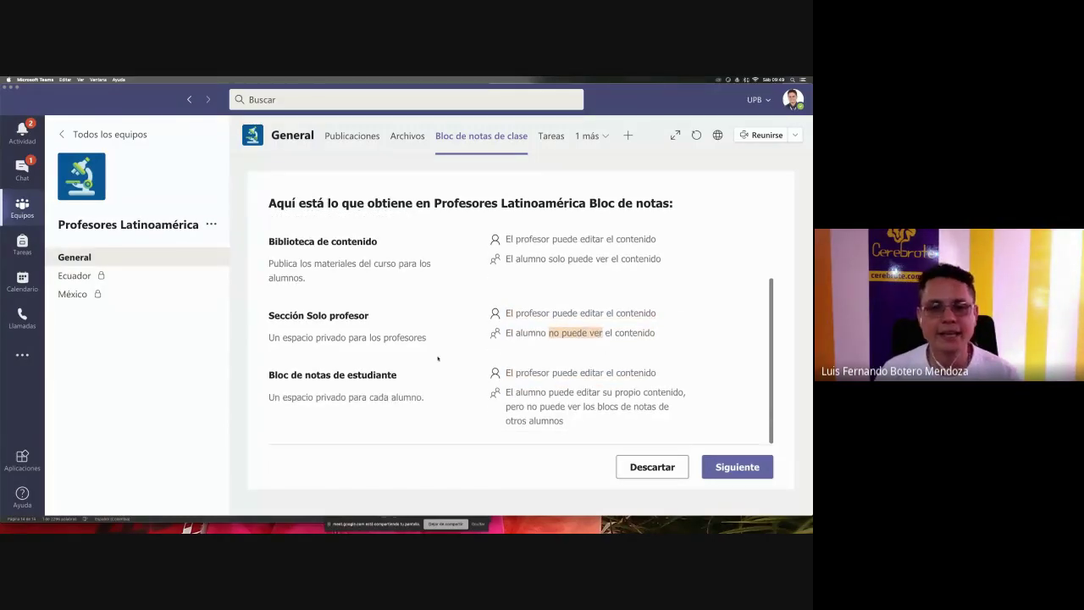
pyautogui.click(351, 369)
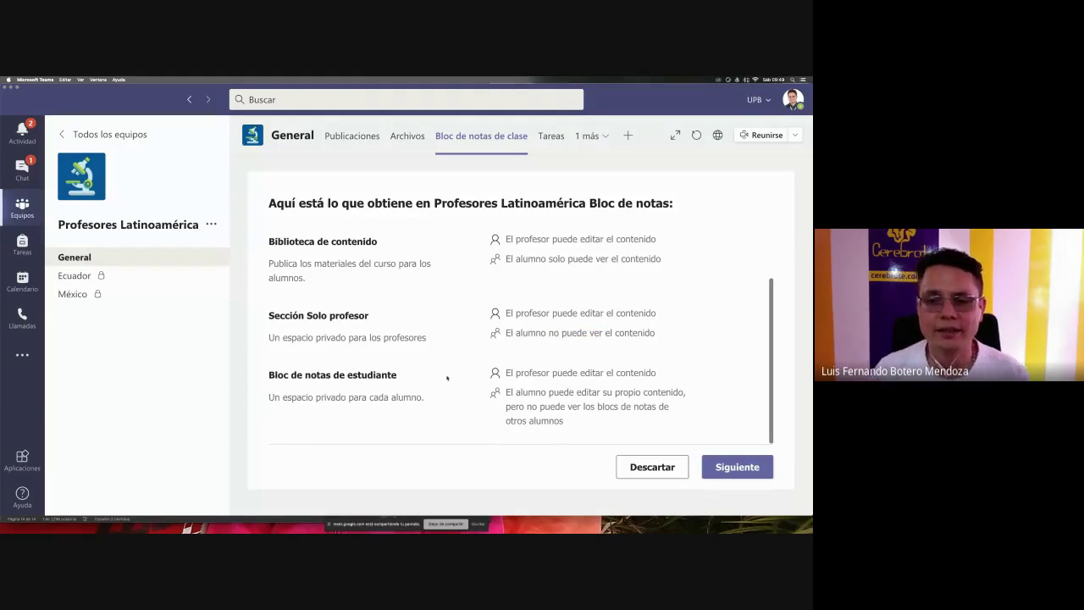
pyautogui.moveTo(506, 373); pyautogui.dragTo(657, 373)
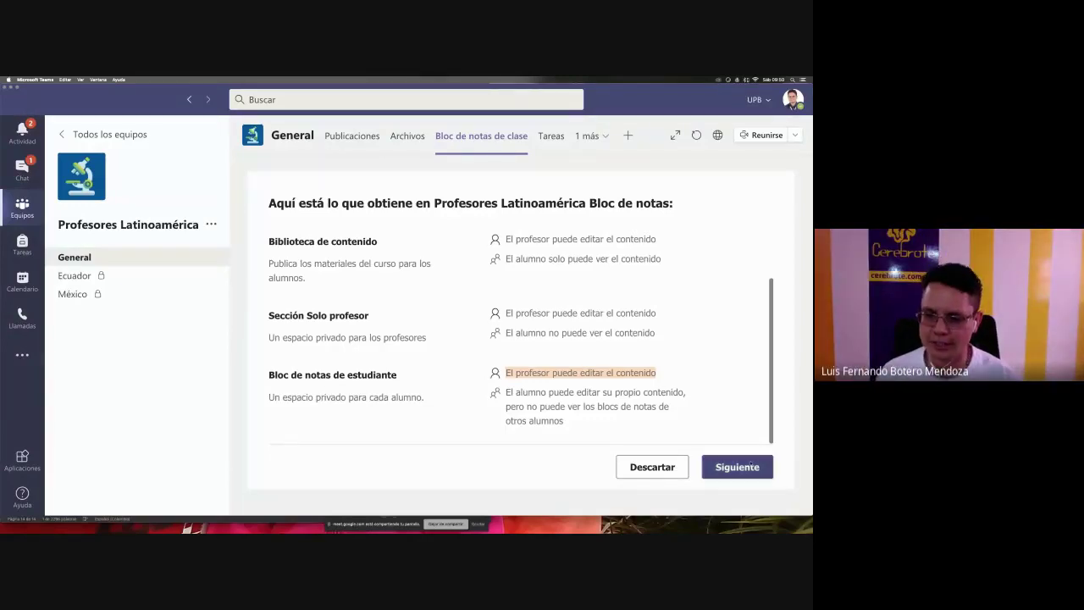
# - Keep the four default student sections, create the class notebook, and stop sharing the screen
pyautogui.click(751, 465)
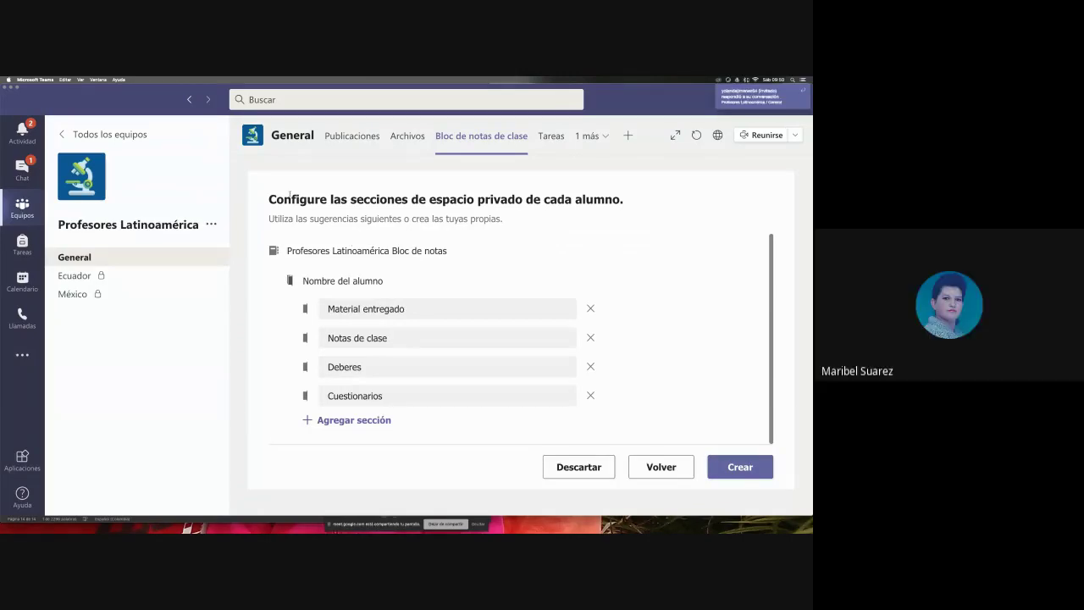
pyautogui.moveTo(270, 199); pyautogui.dragTo(663, 197)
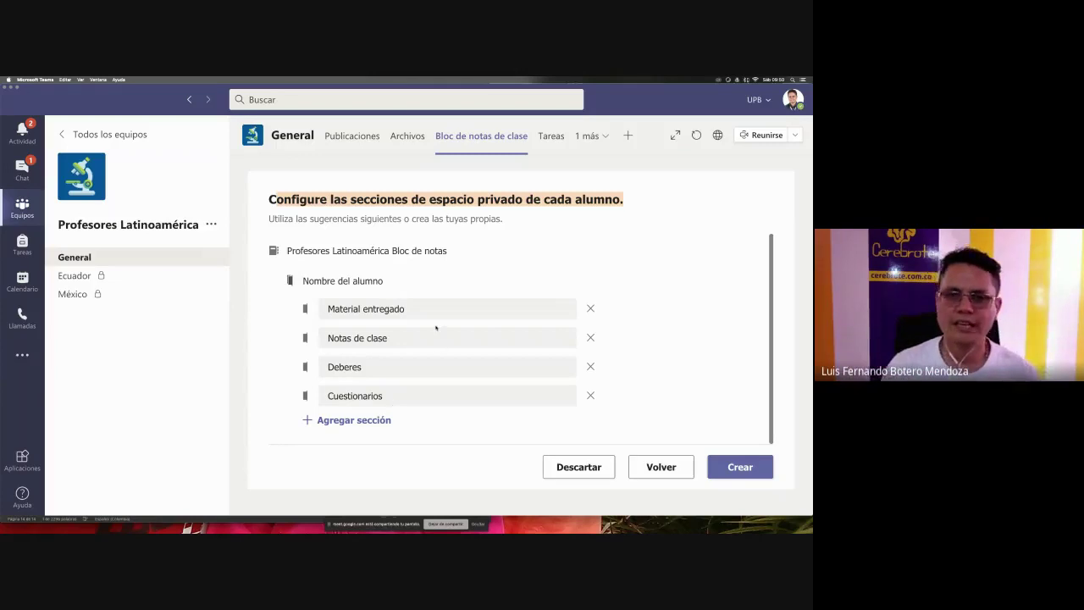
pyautogui.scroll(1, 436, 327)
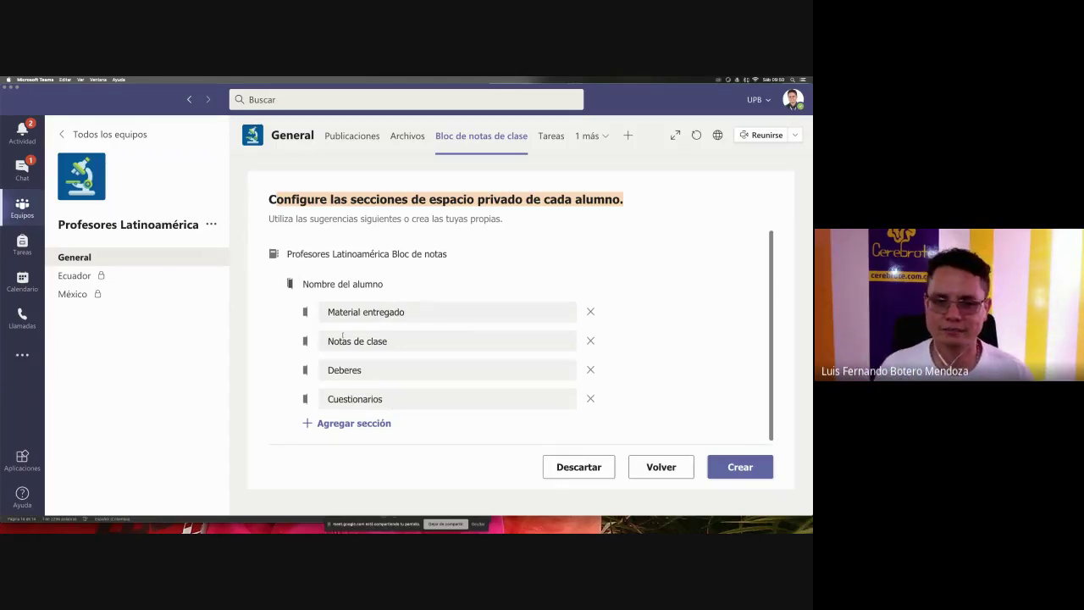
pyautogui.click(370, 319)
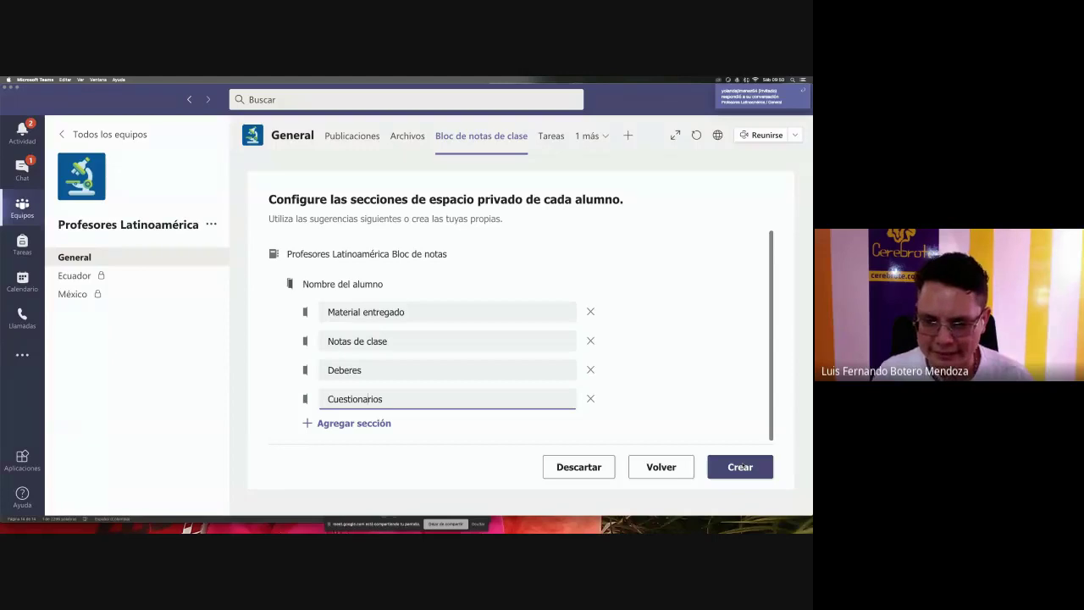
pyautogui.click(743, 465)
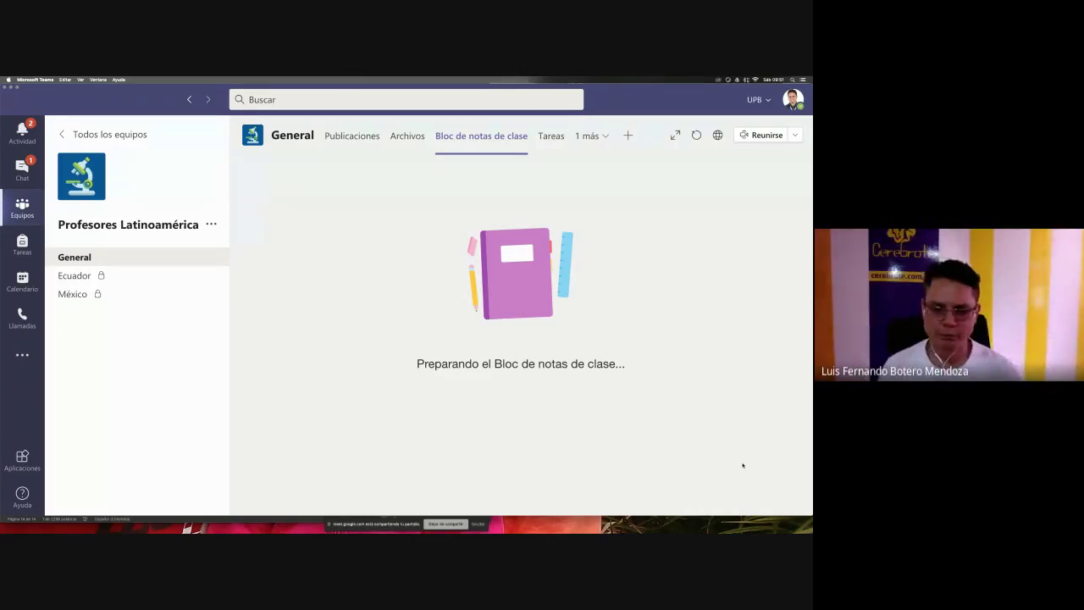
pyautogui.click(444, 523)
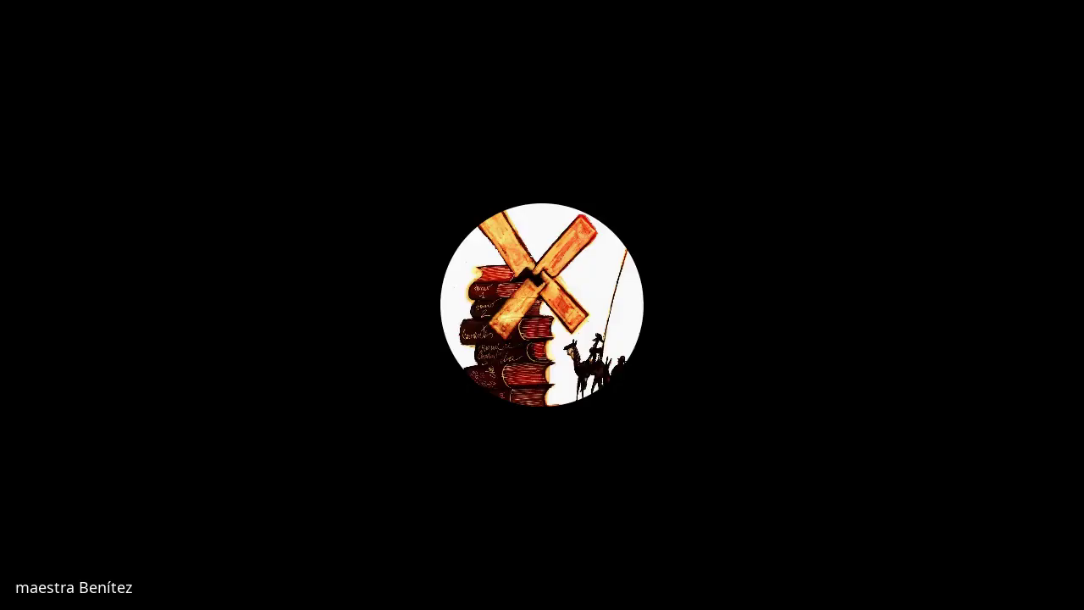
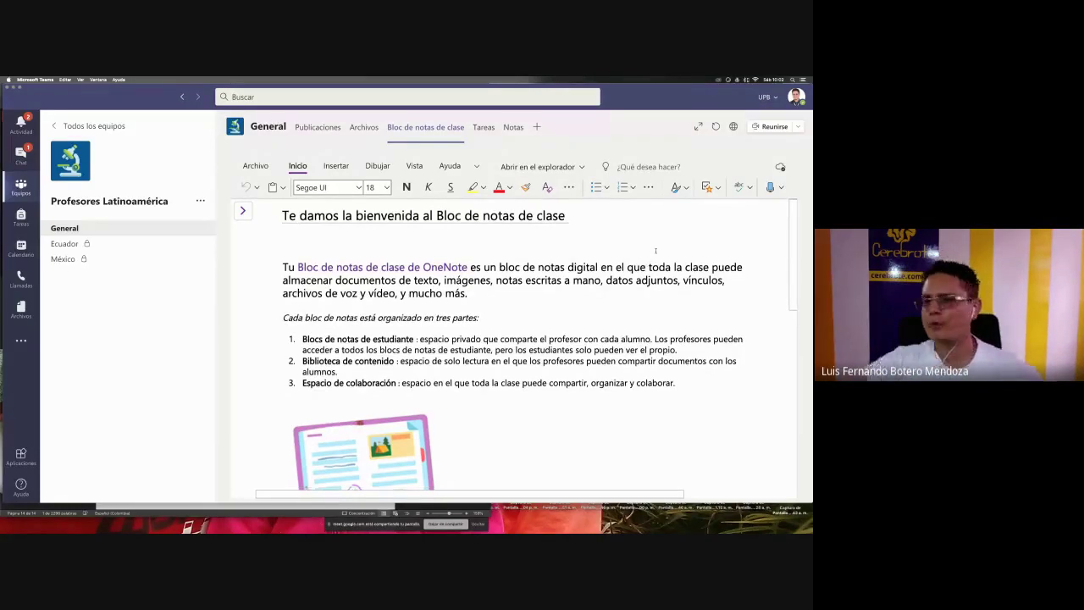
# - Select part of the welcome page title, then show the notebook's section and page list
pyautogui.scroll(-1, 655, 250)
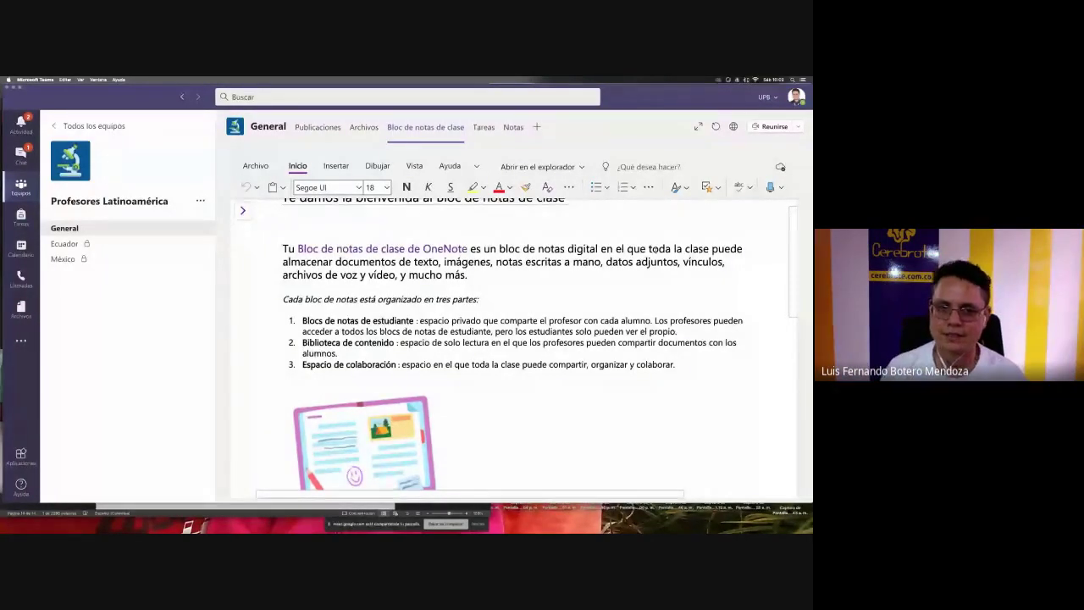
pyautogui.scroll(-2, 655, 250)
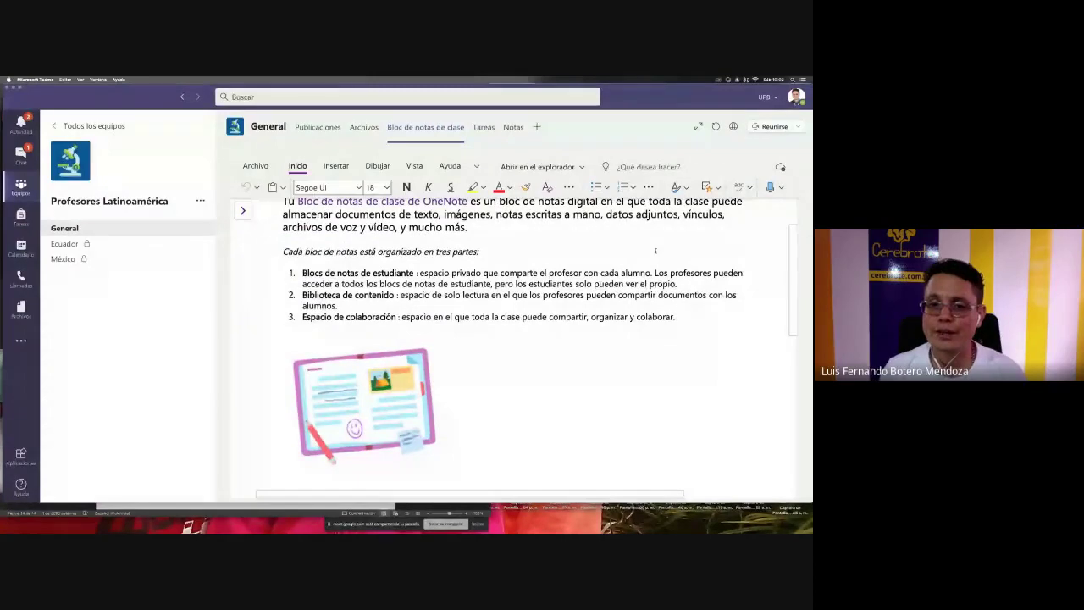
pyautogui.scroll(-1, 655, 251)
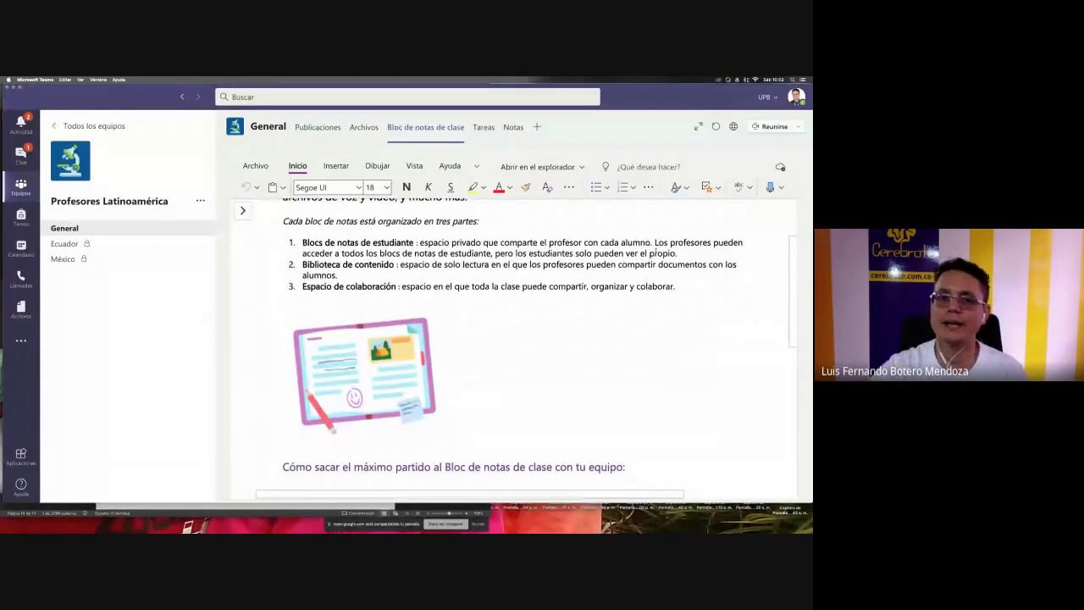
pyautogui.scroll(-1, 652, 253)
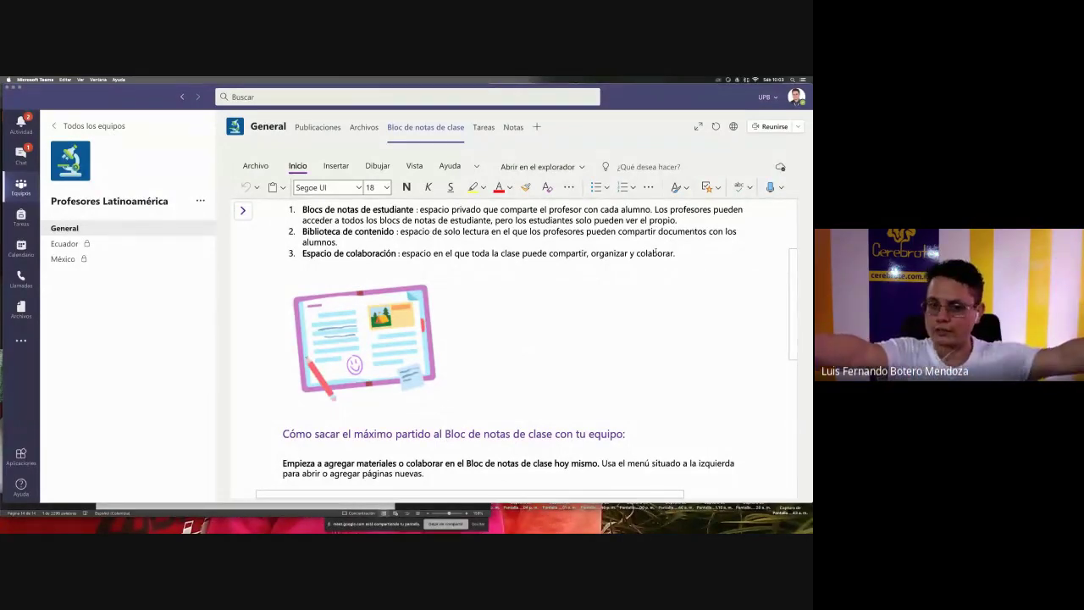
pyautogui.scroll(-13, 655, 254)
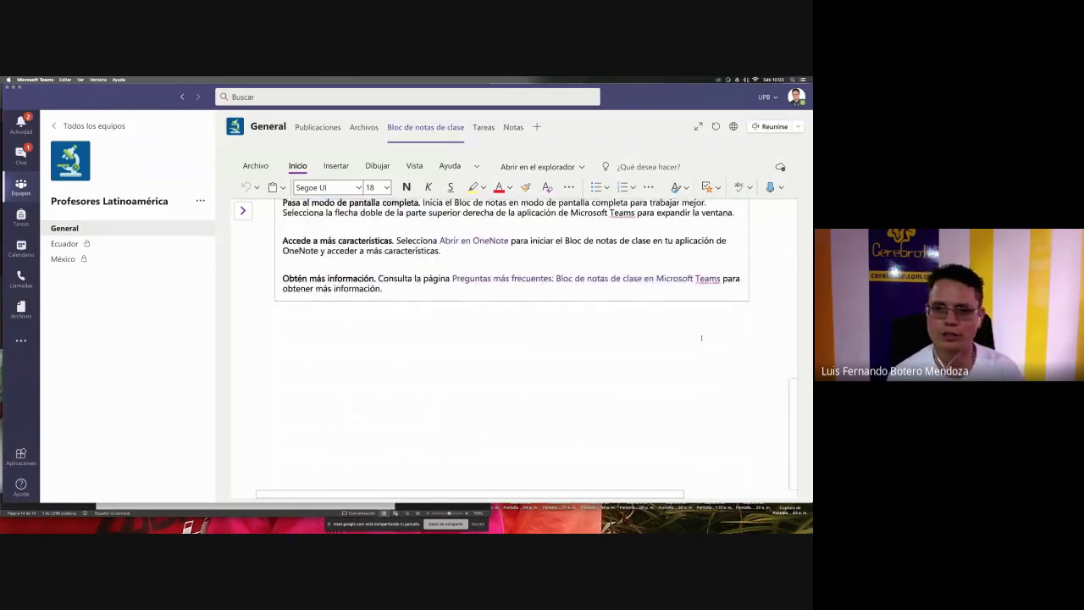
pyautogui.scroll(15, 701, 338)
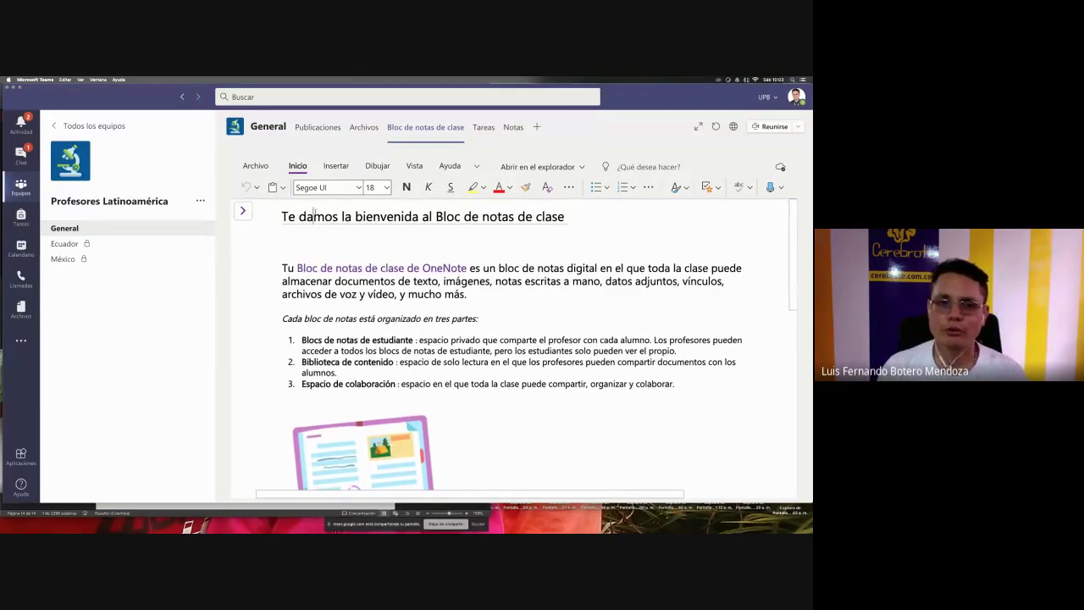
pyautogui.moveTo(314, 217); pyautogui.dragTo(564, 218)
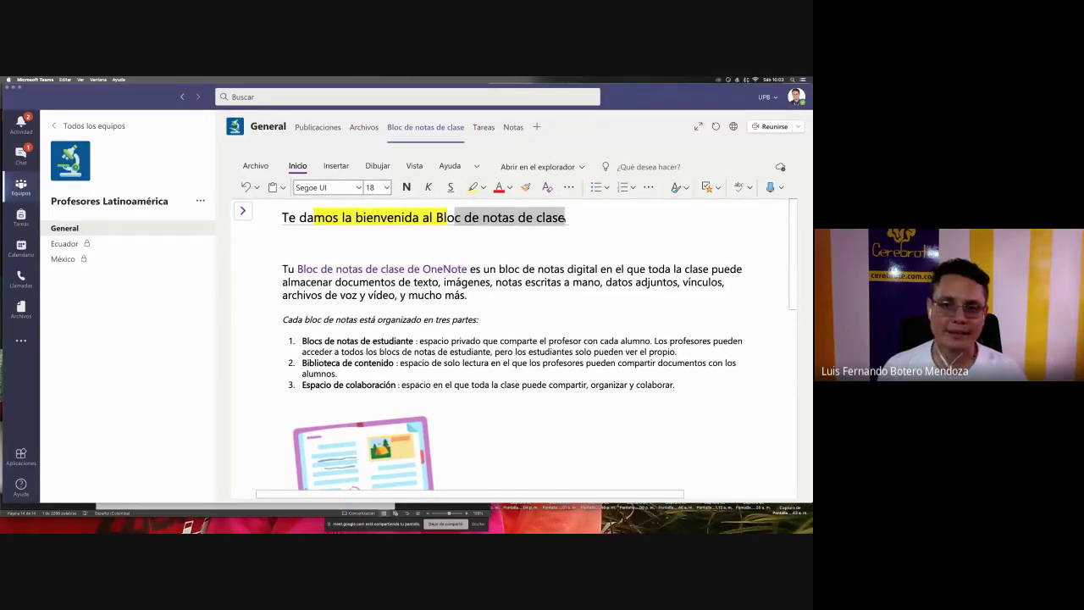
pyautogui.click(509, 220)
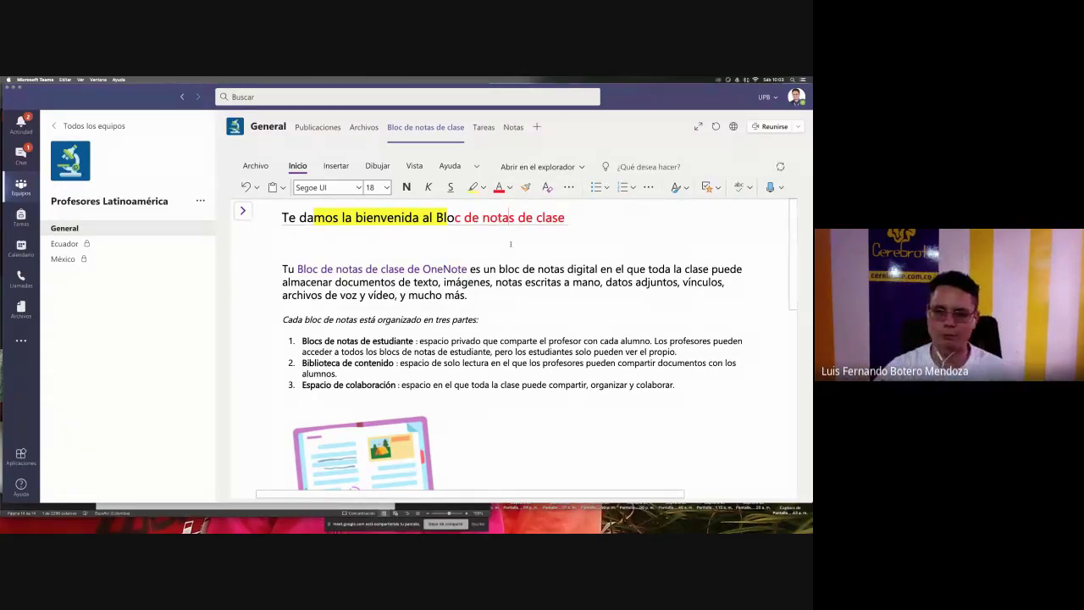
pyautogui.click(242, 213)
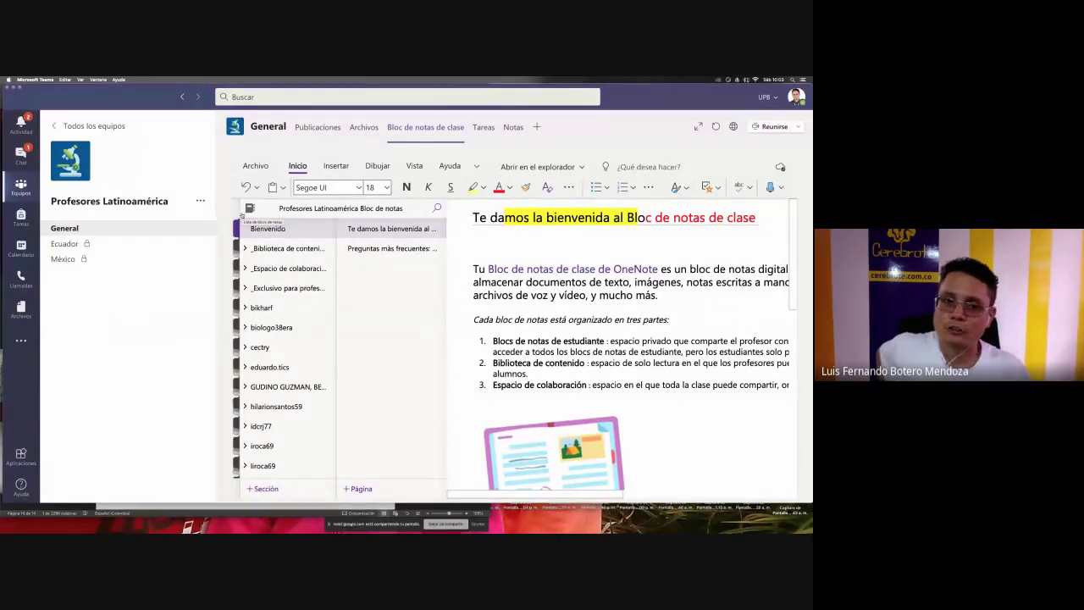
# - Expand _Biblioteca de contenido, open its usage section, then the _Espacio de colaboración group
pyautogui.click(273, 248)
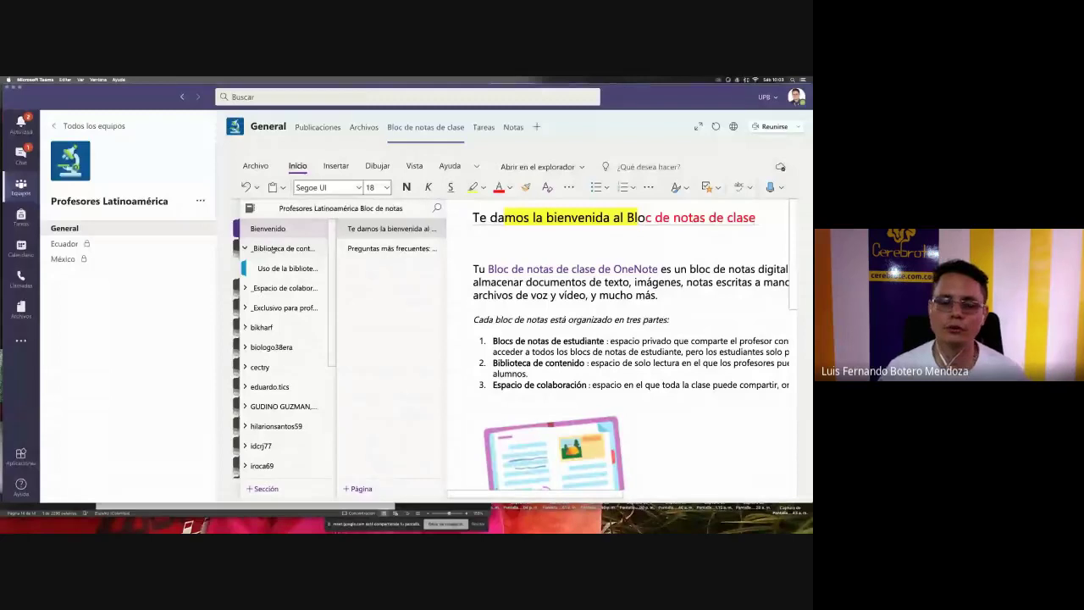
pyautogui.click(282, 269)
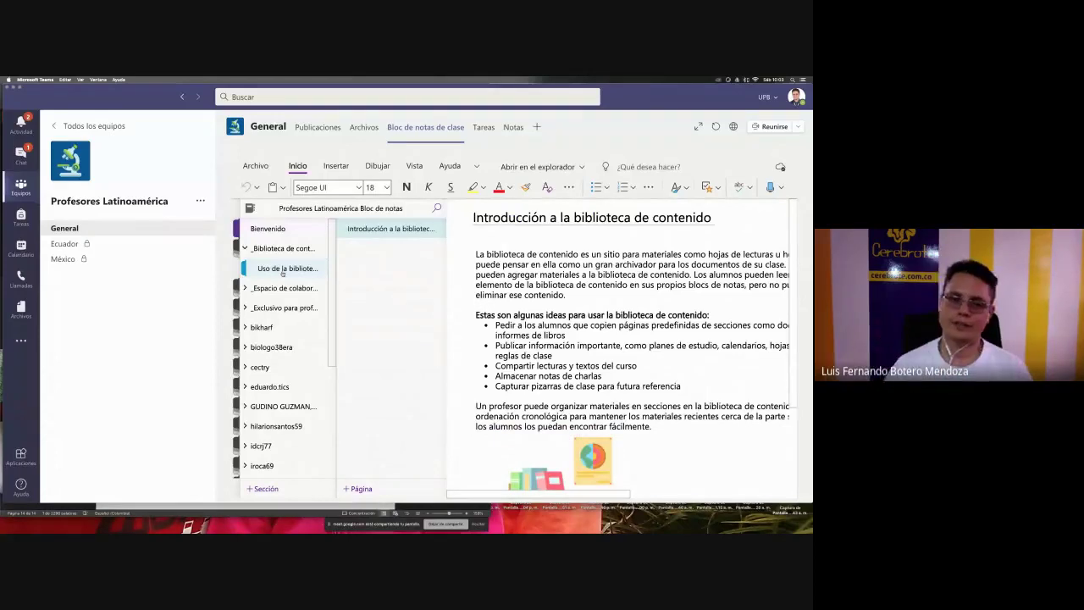
pyautogui.click(278, 293)
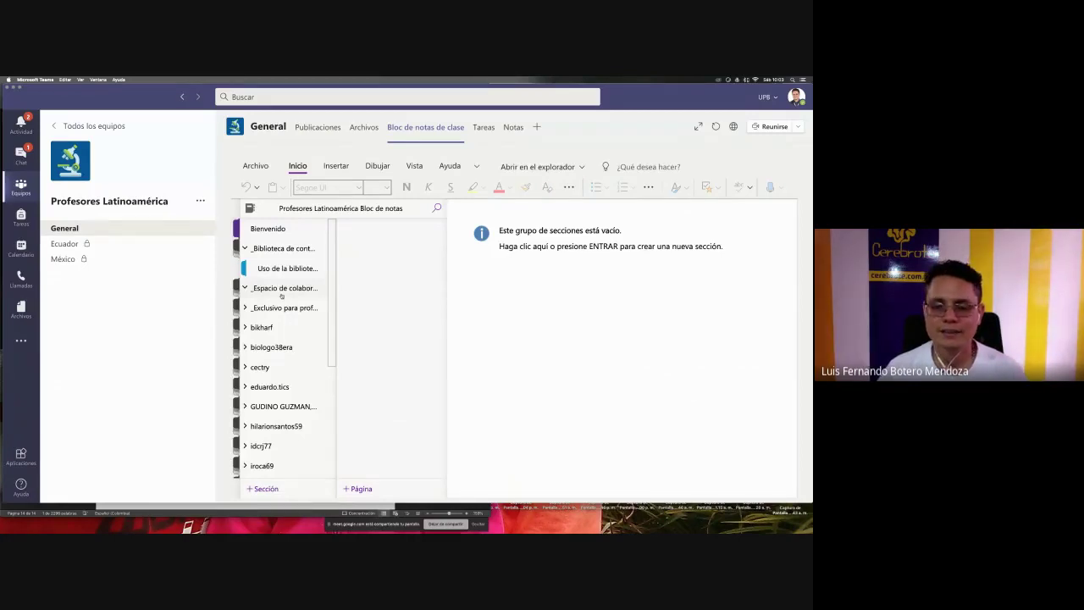
pyautogui.press('super+Tab')
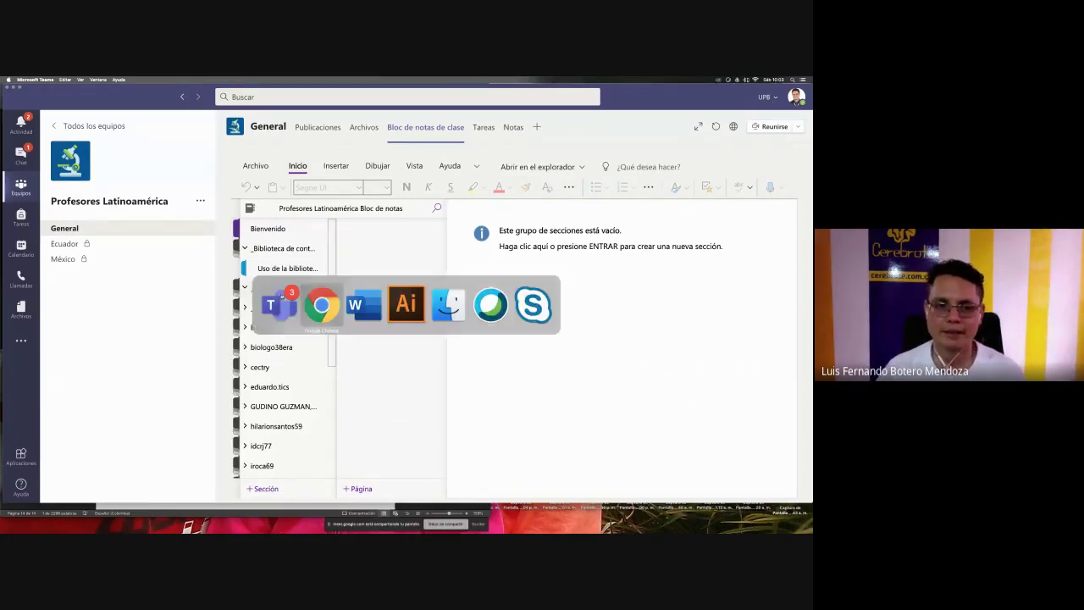
pyautogui.press('super+Tab')
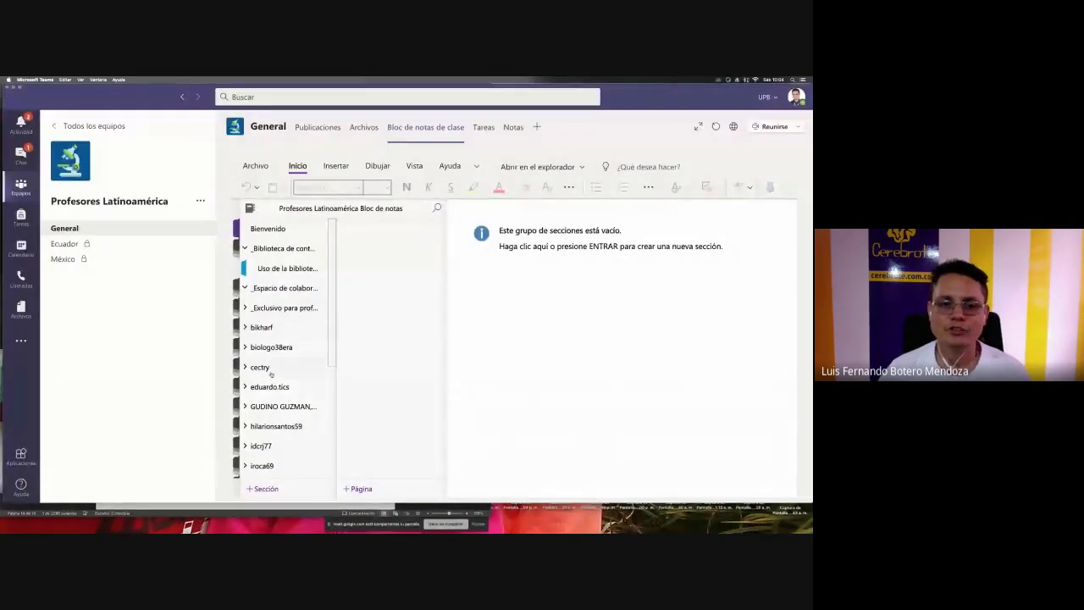
# - Re-expand the content library, reopen 'Uso de la biblioteca', and check the empty collaboration group
pyautogui.scroll(-5, 271, 373)
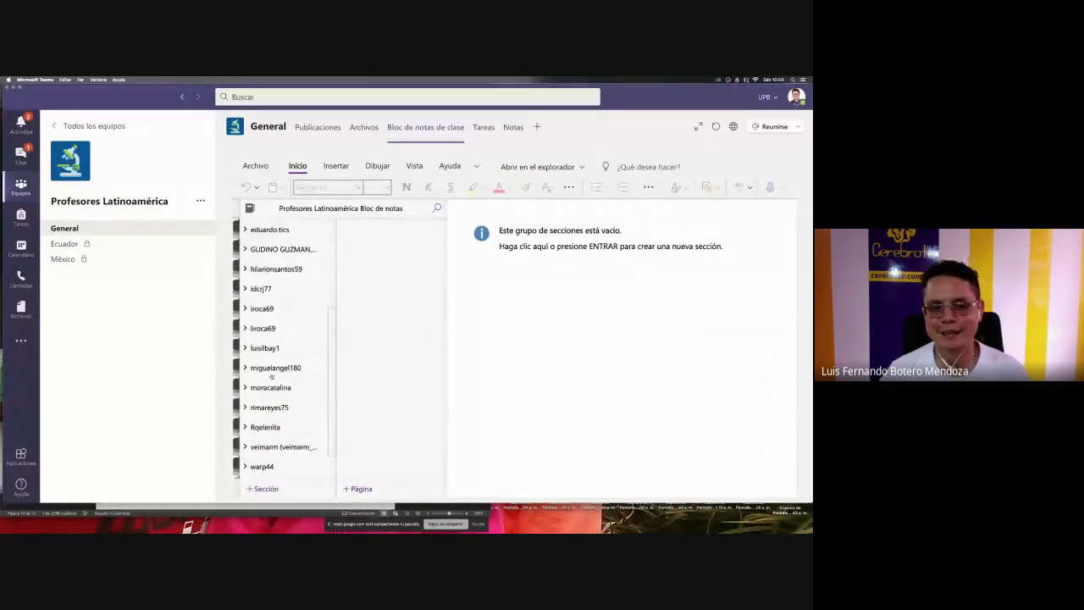
pyautogui.scroll(-2, 272, 377)
pyautogui.scroll(5, 271, 377)
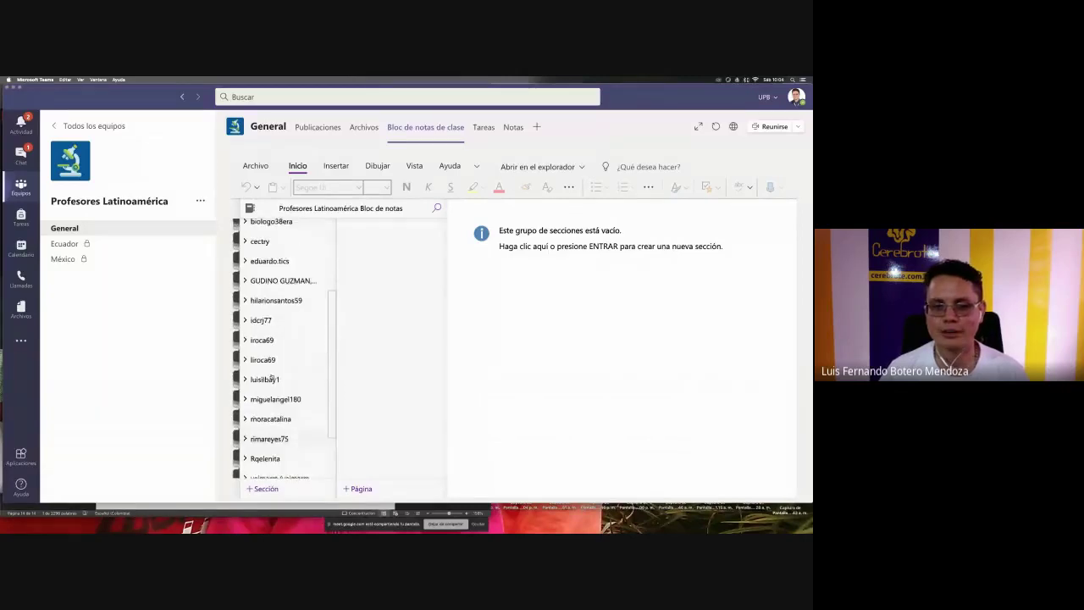
pyautogui.scroll(-3, 271, 377)
pyautogui.scroll(-2, 272, 377)
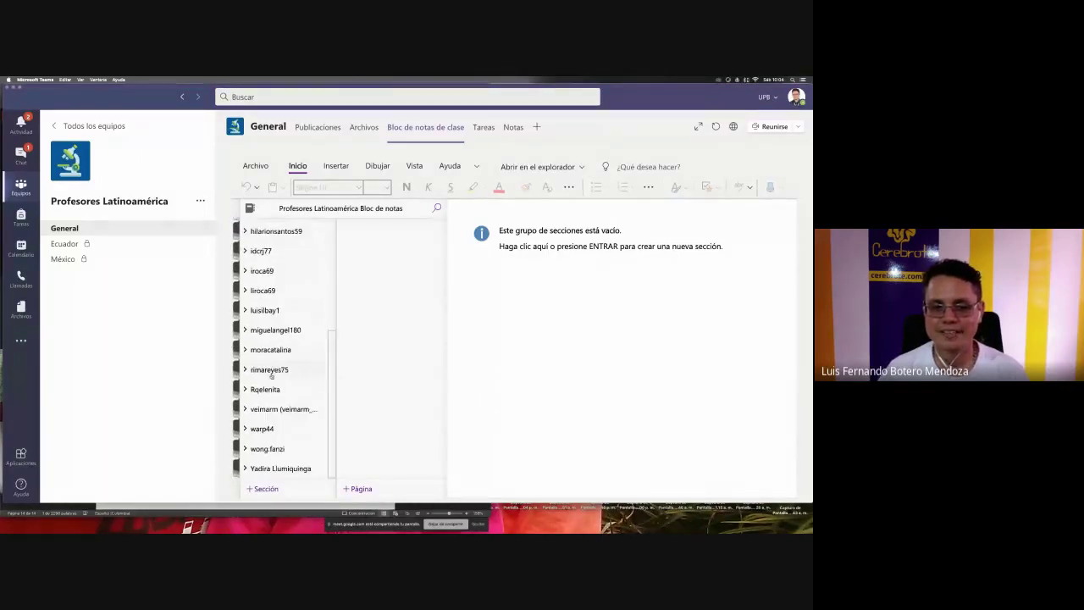
pyautogui.scroll(5, 272, 377)
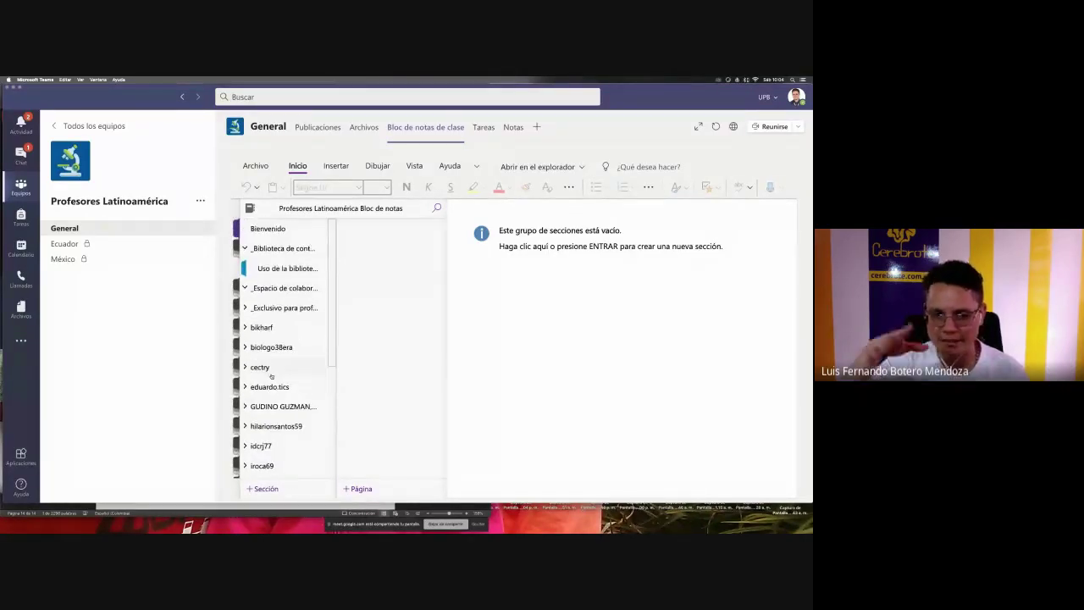
pyautogui.scroll(-5, 272, 377)
pyautogui.scroll(5, 271, 377)
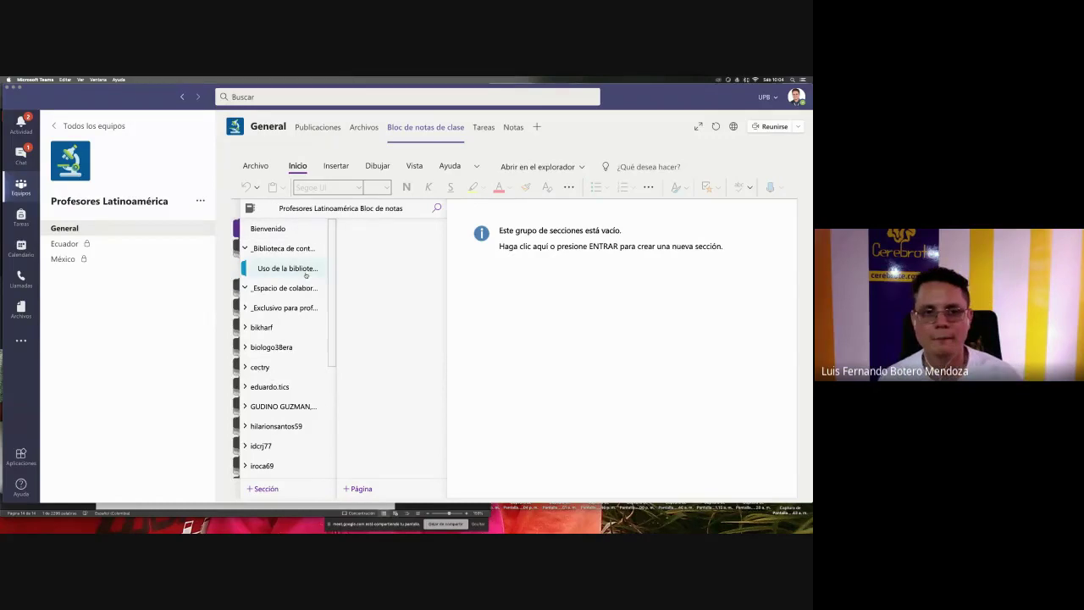
pyautogui.click(244, 249)
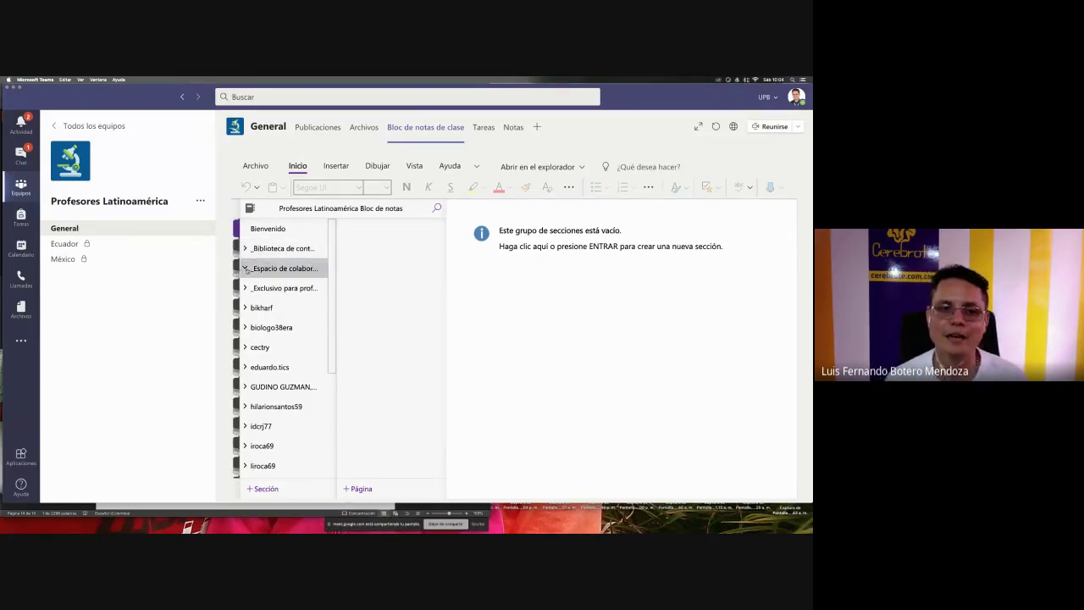
pyautogui.click(245, 248)
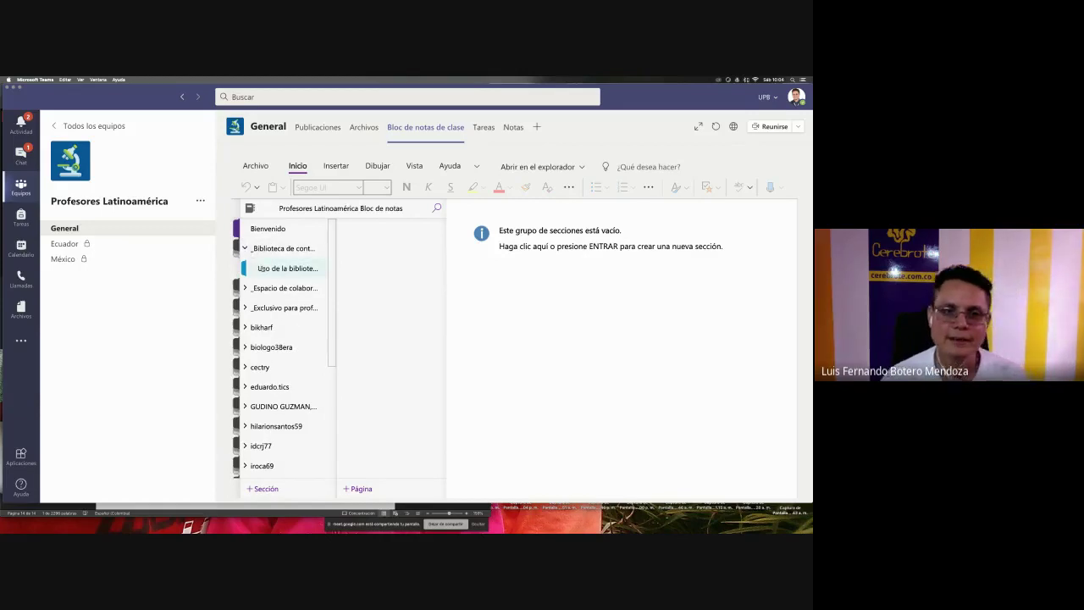
pyautogui.click(259, 269)
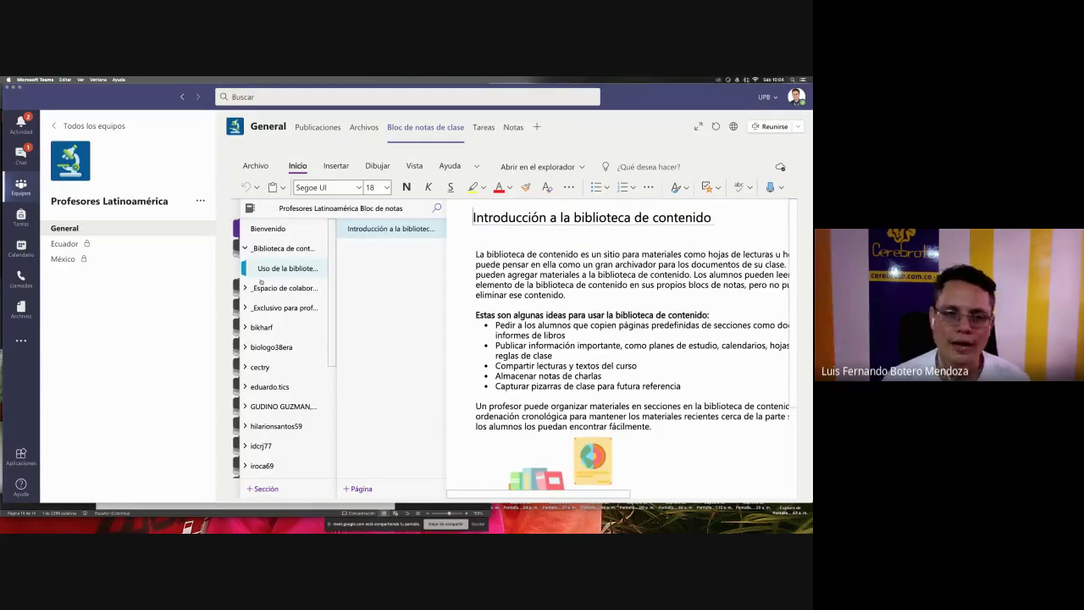
pyautogui.click(260, 287)
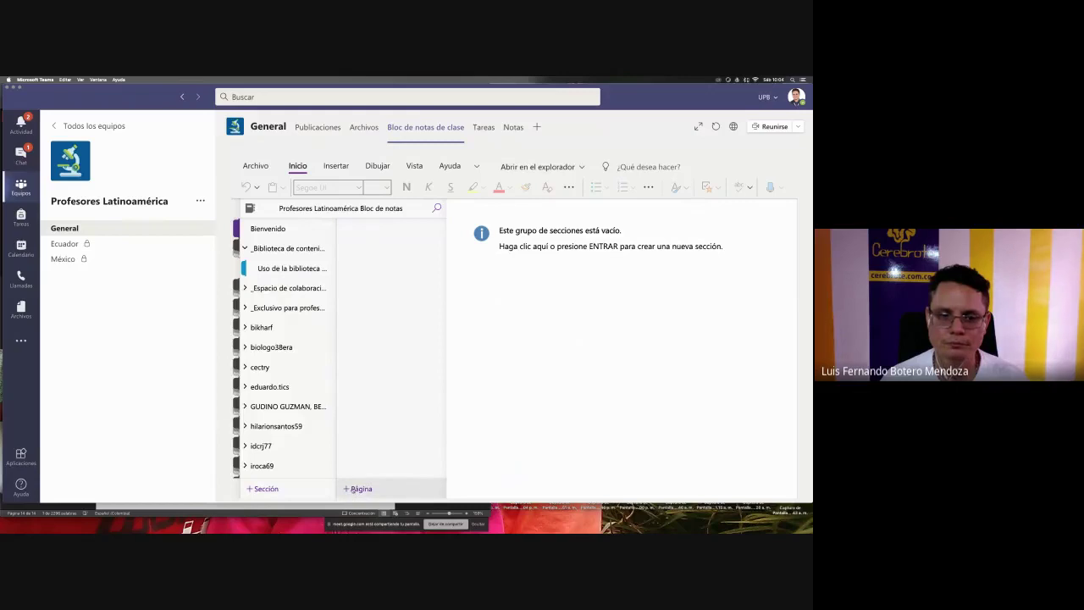
# - Browse the teacher-only group's introduction section, then return to 'Uso de la biblioteca'
pyautogui.click(490, 375)
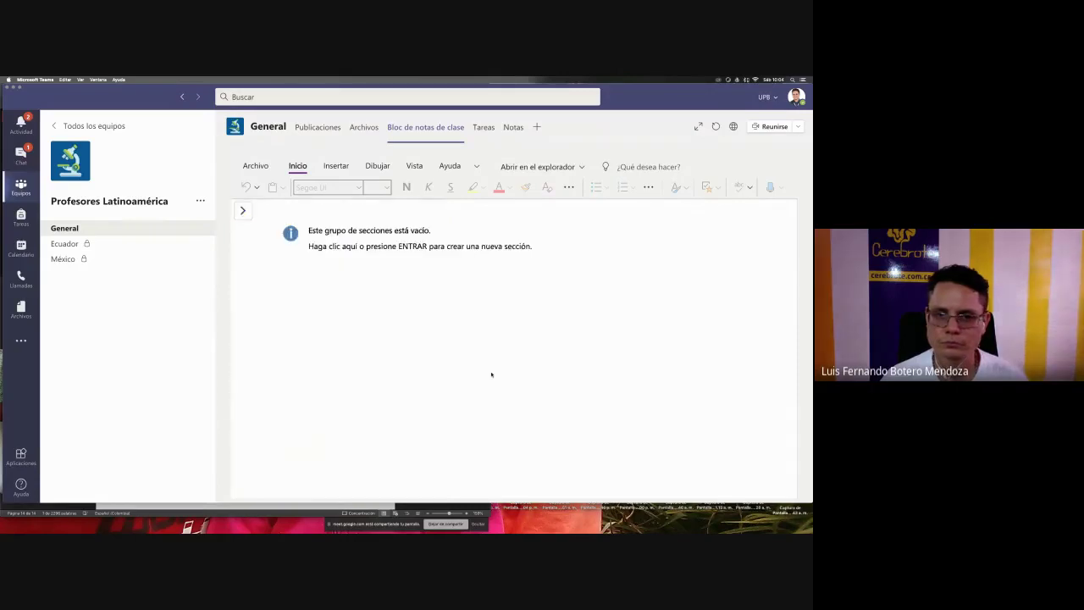
pyautogui.click(243, 213)
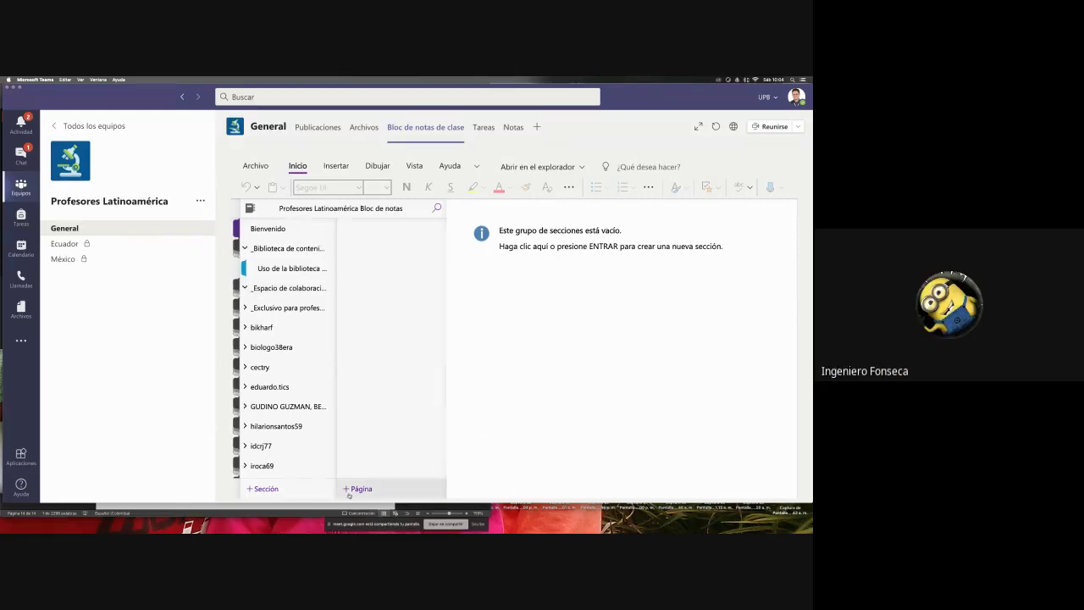
pyautogui.click(265, 307)
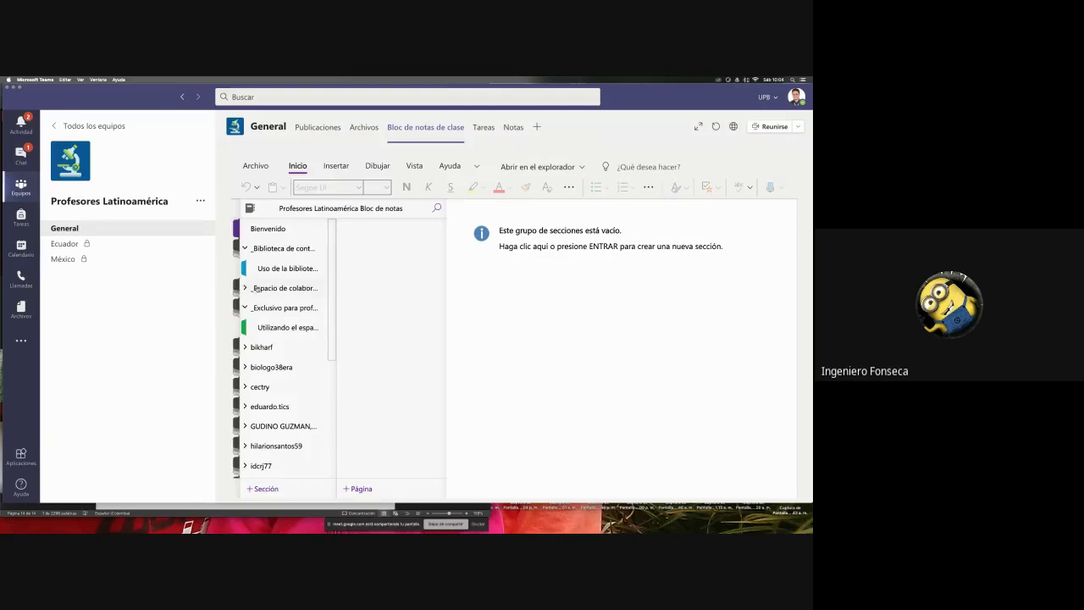
pyautogui.click(252, 271)
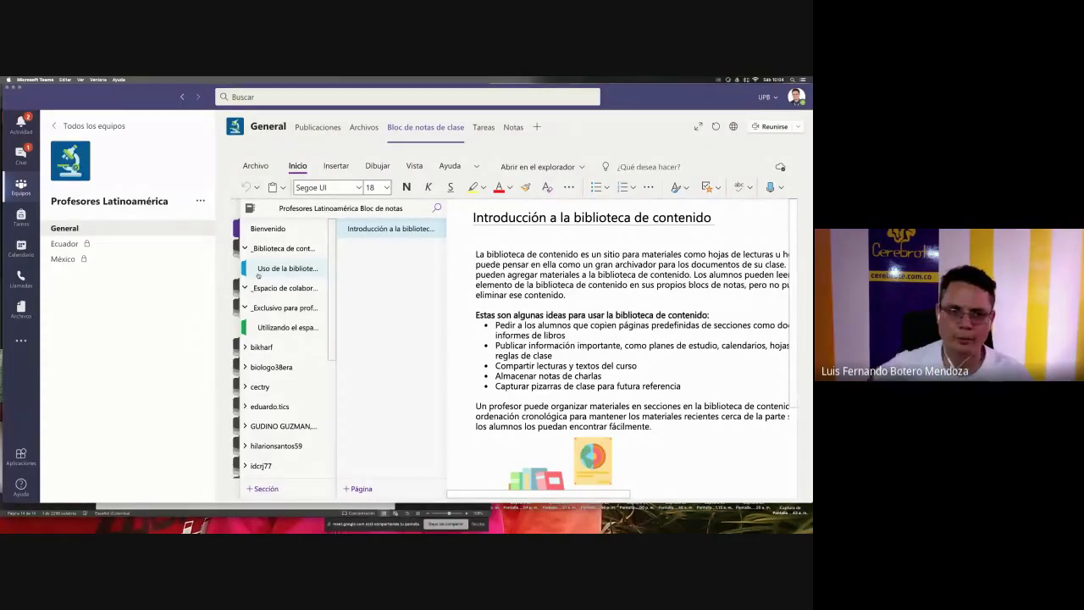
pyautogui.click(277, 310)
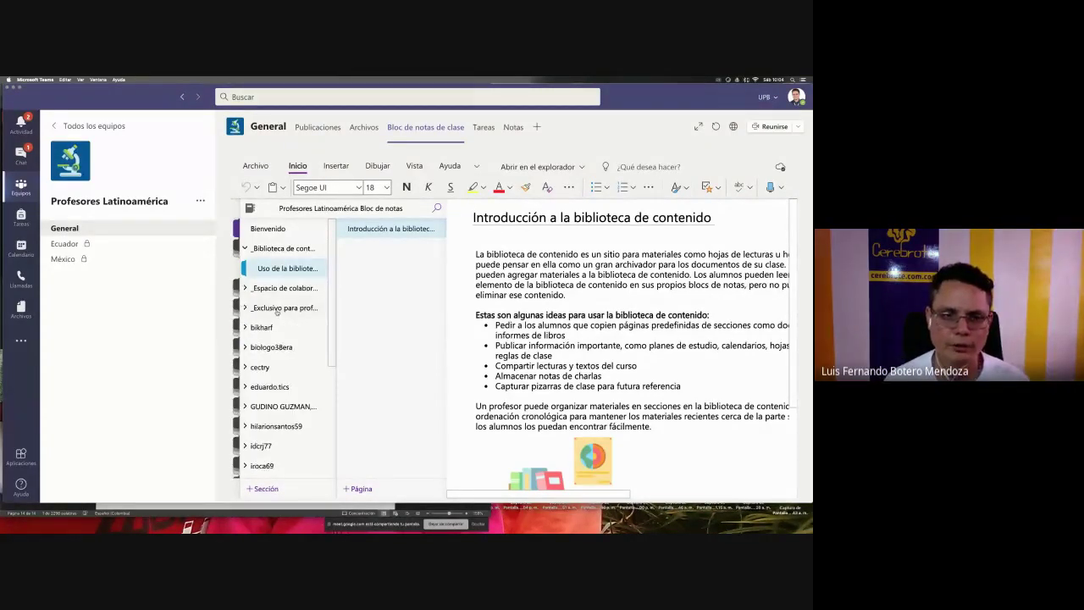
pyautogui.click(277, 310)
pyautogui.click(277, 327)
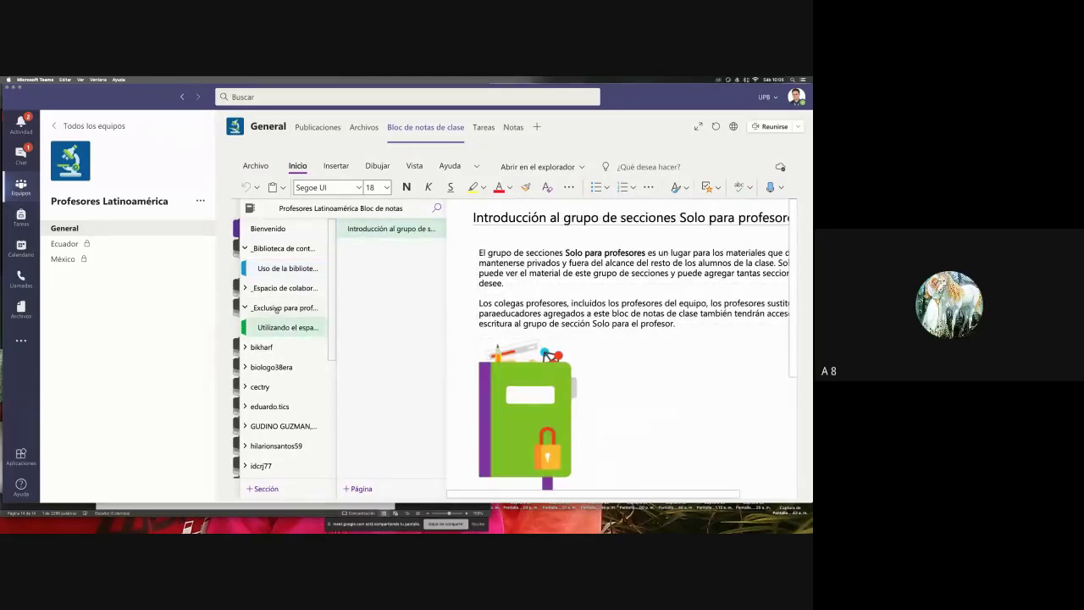
pyautogui.click(277, 249)
pyautogui.click(277, 249)
pyautogui.click(275, 269)
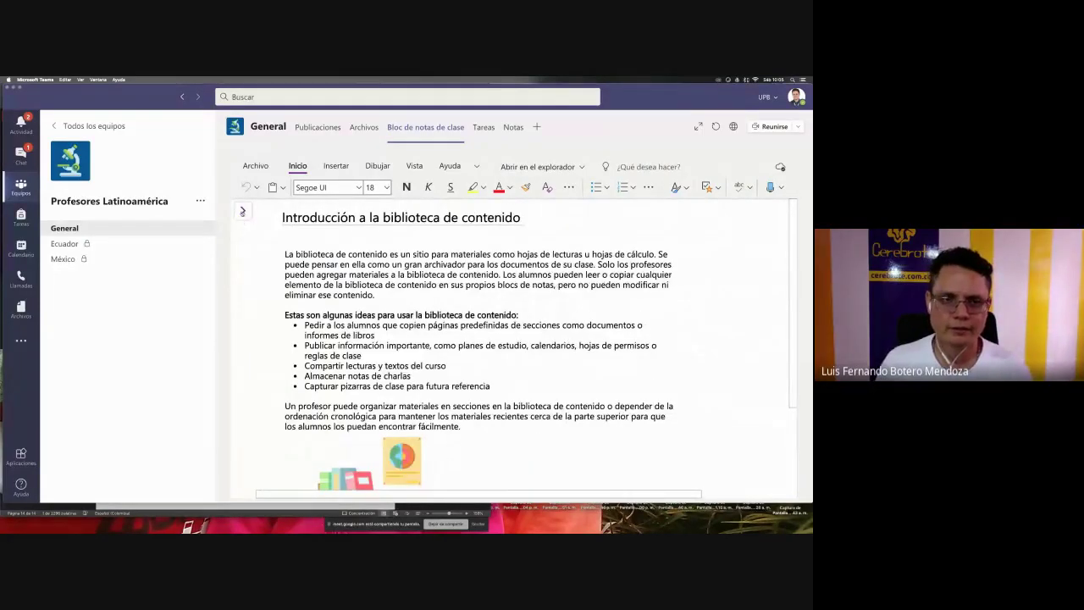
# - Look inside the collaboration space and teacher-only groups, then reopen 'Uso de la biblioteca'
pyautogui.click(282, 288)
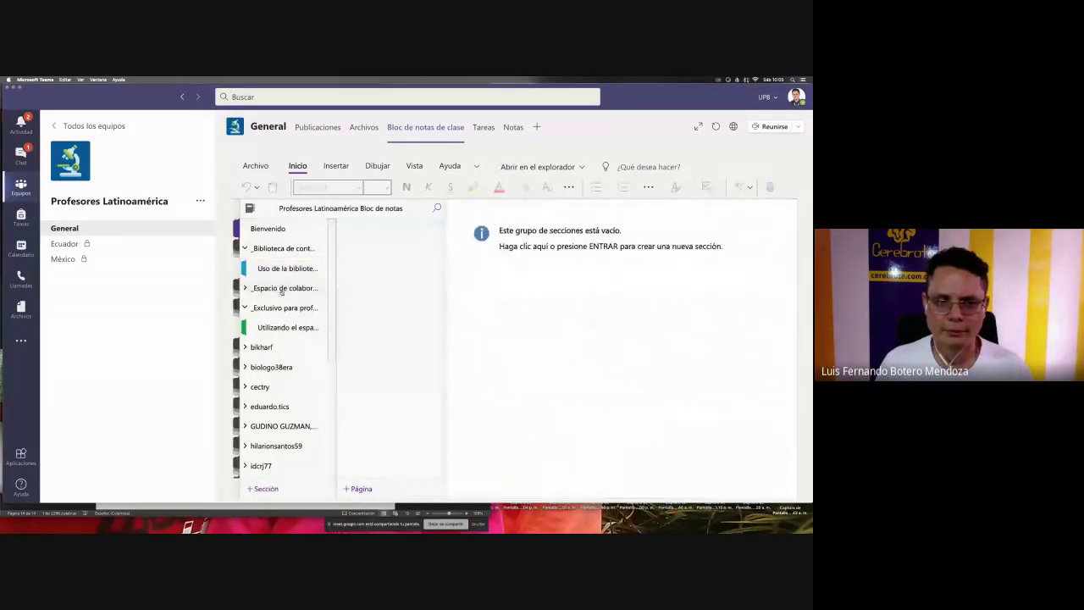
pyautogui.click(277, 309)
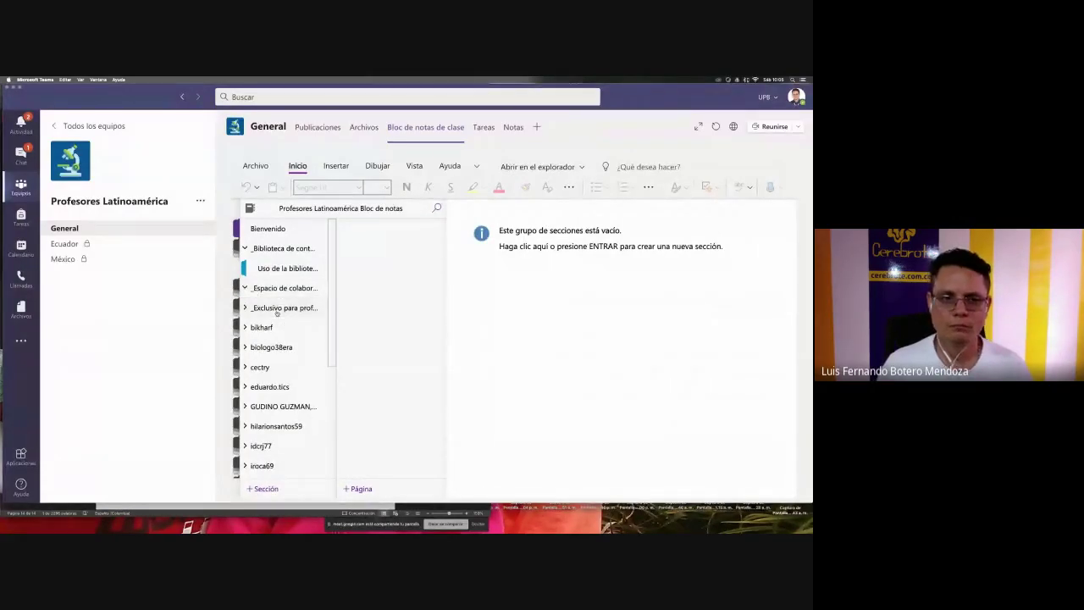
pyautogui.click(277, 310)
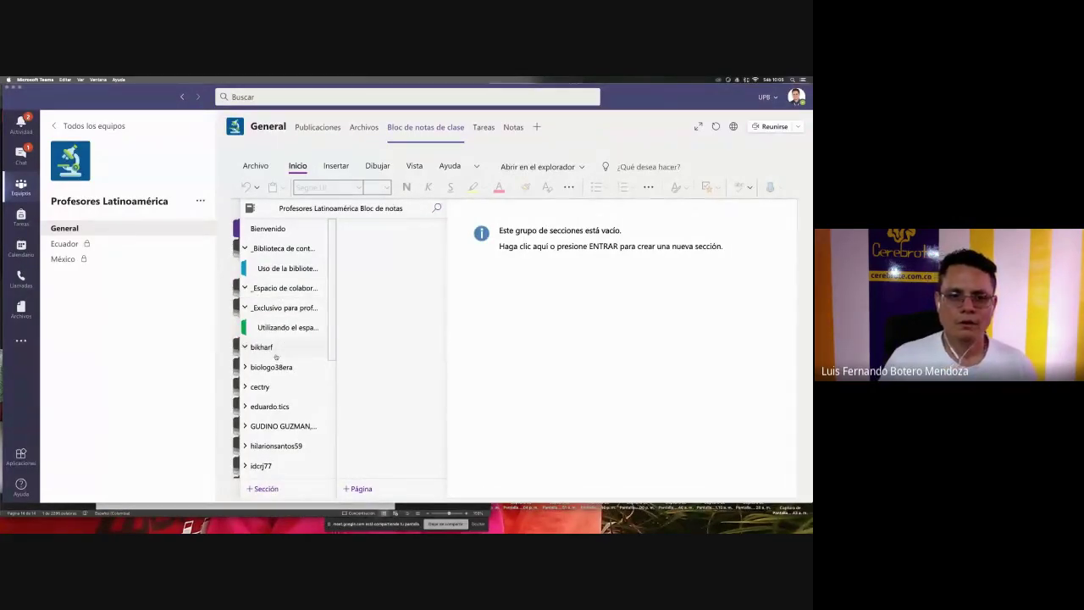
pyautogui.scroll(-2, 279, 381)
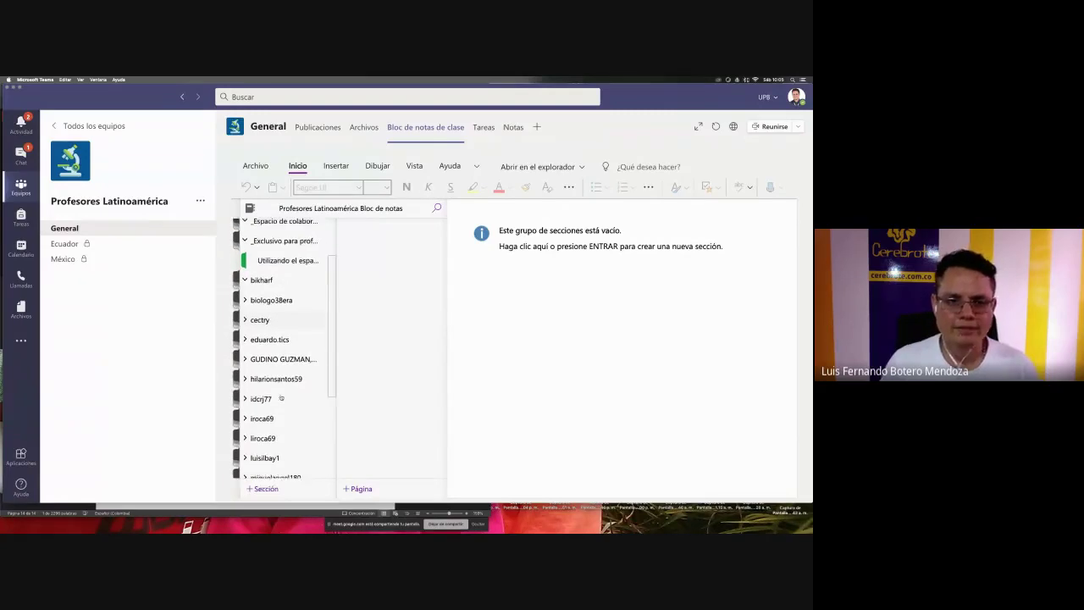
pyautogui.scroll(-3, 281, 398)
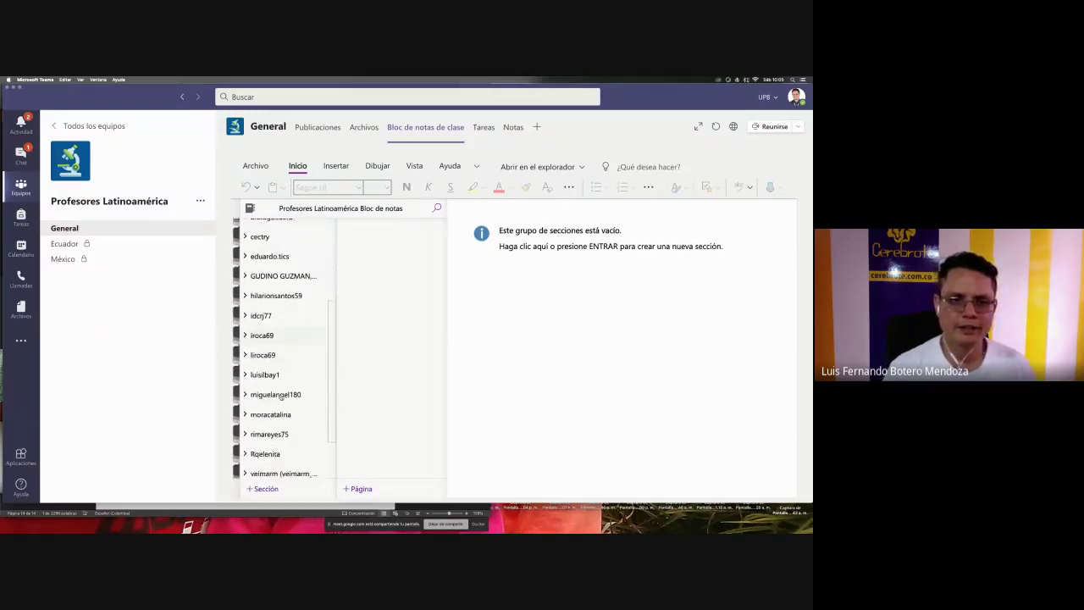
pyautogui.scroll(-1, 282, 397)
pyautogui.scroll(6, 281, 397)
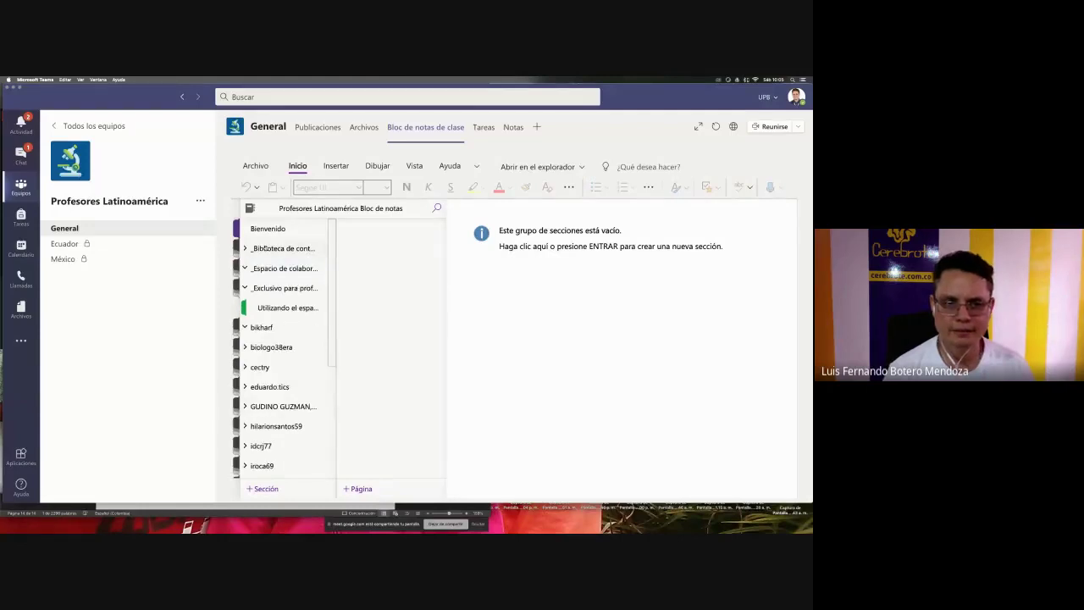
pyautogui.click(275, 267)
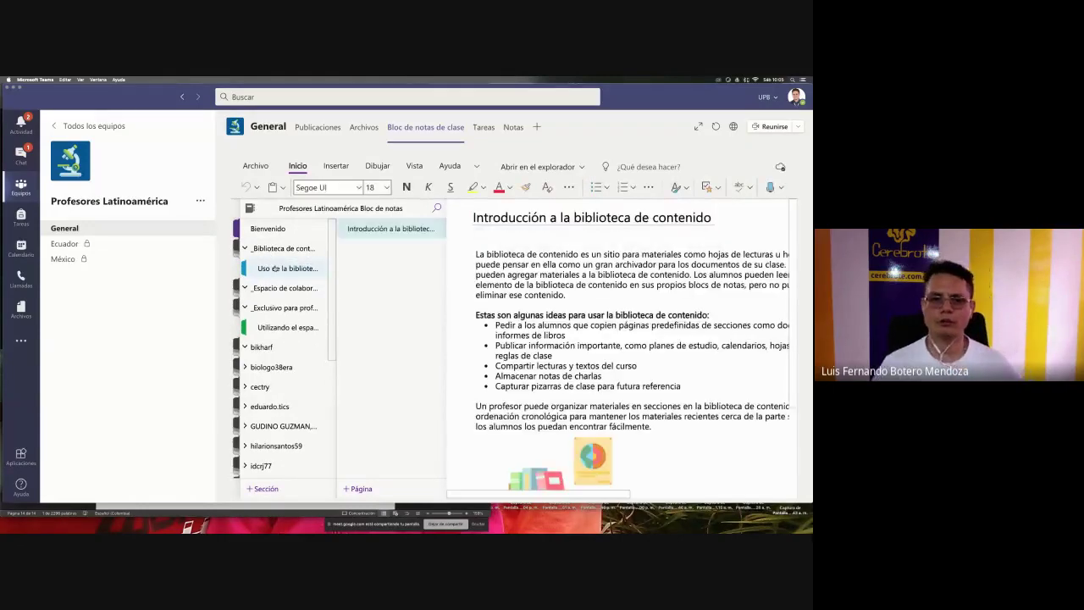
# - Admit a waiting participant in Google Meet, then add a new page to the usage section
pyautogui.press('super+Tab')
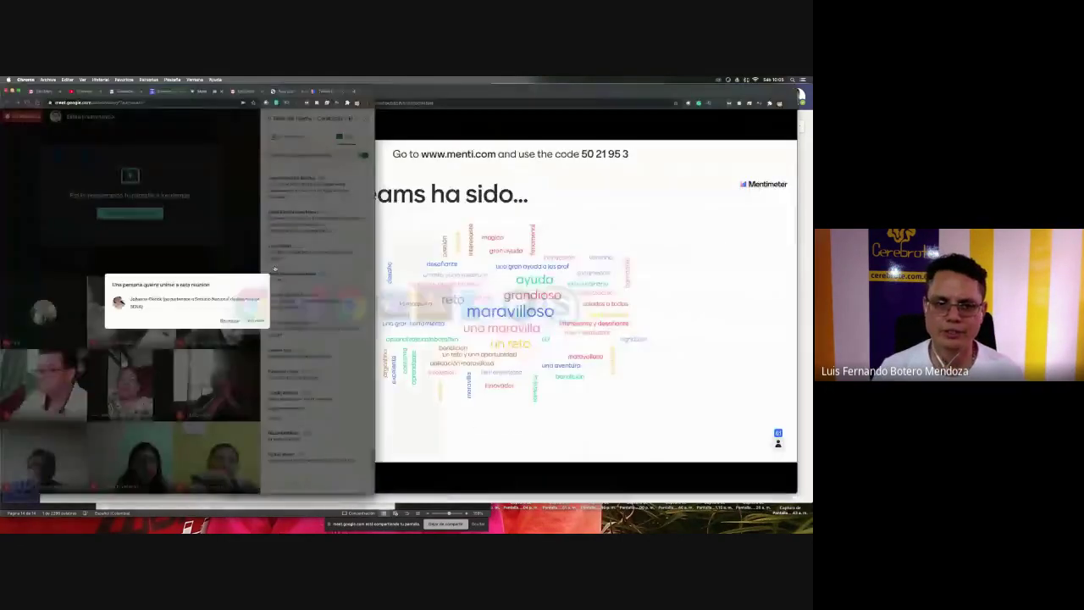
pyautogui.click(256, 321)
pyautogui.press('super+Tab')
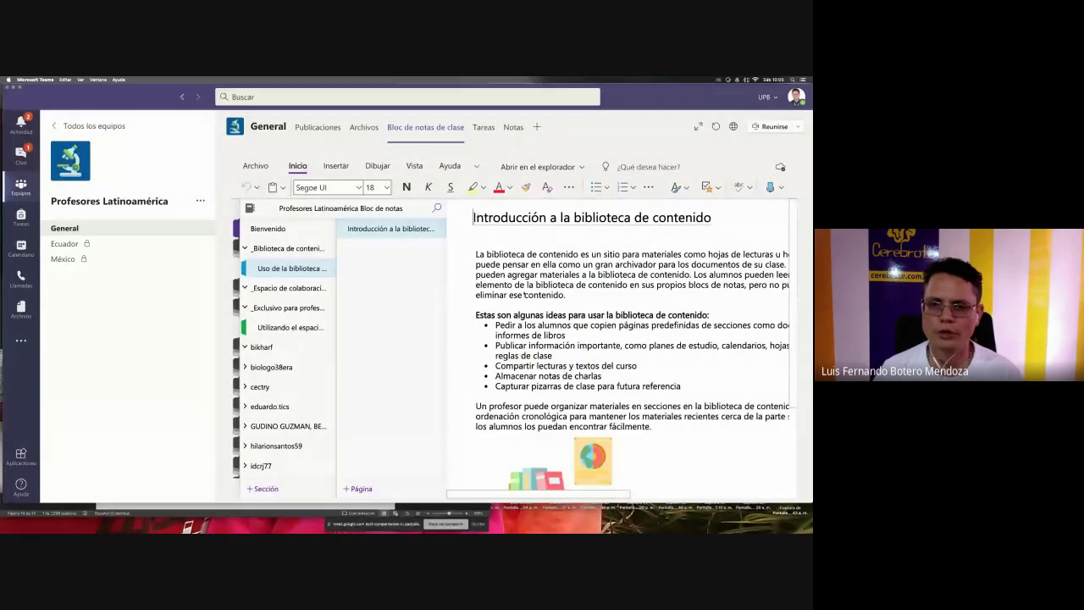
pyautogui.hotkey('ctrl', 'shift', 'g')
pyautogui.hotkey('ctrl', 'shift', 'g')
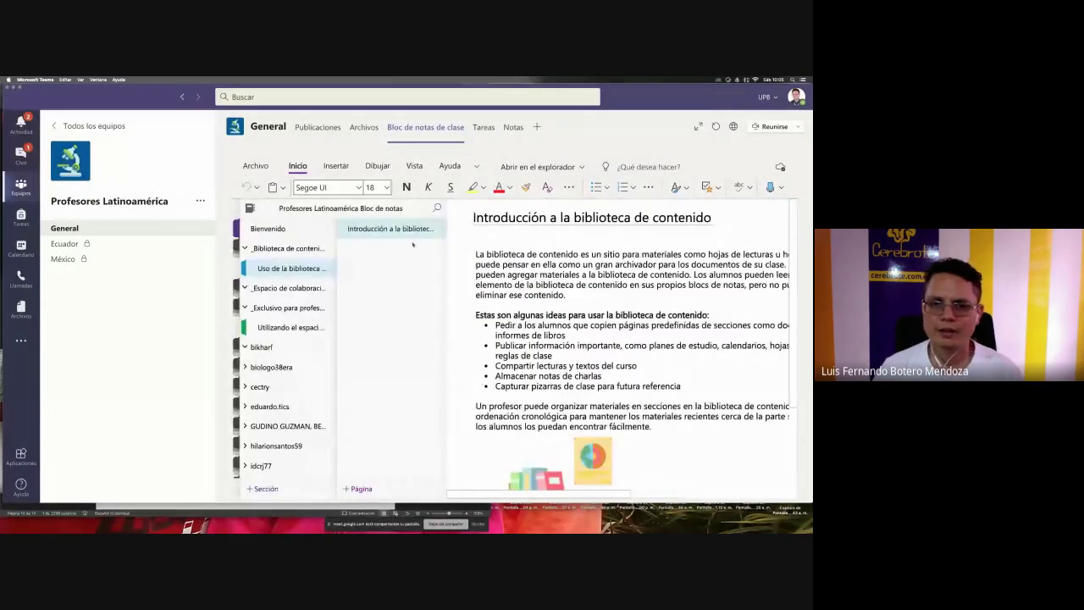
pyautogui.click(359, 489)
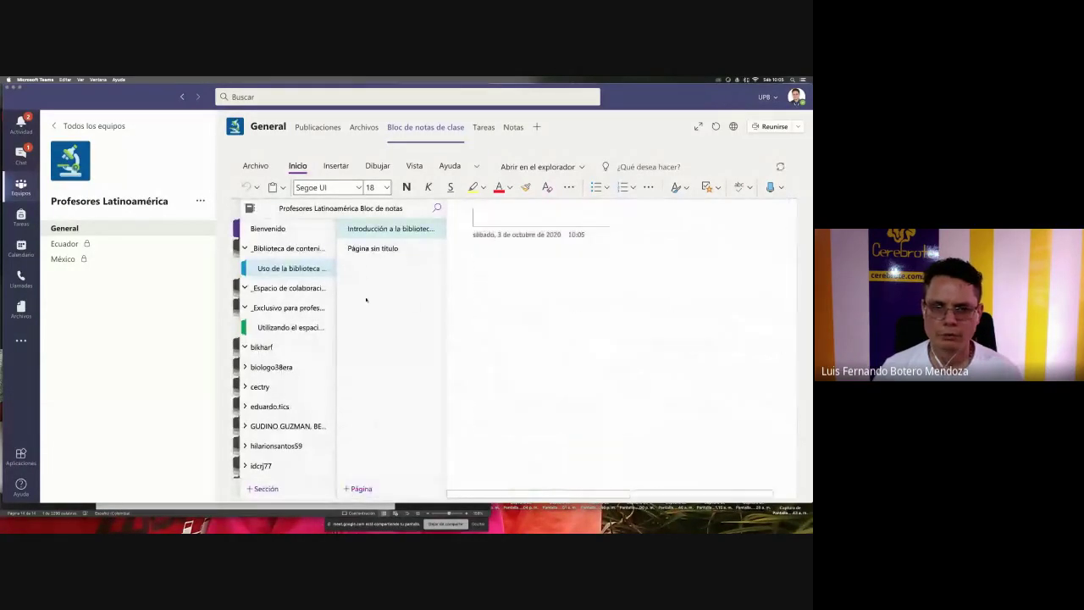
# - Title the new page 'Taller V de Cerebrote'
pyautogui.hotkey('ctrl', 'shift', 'g')
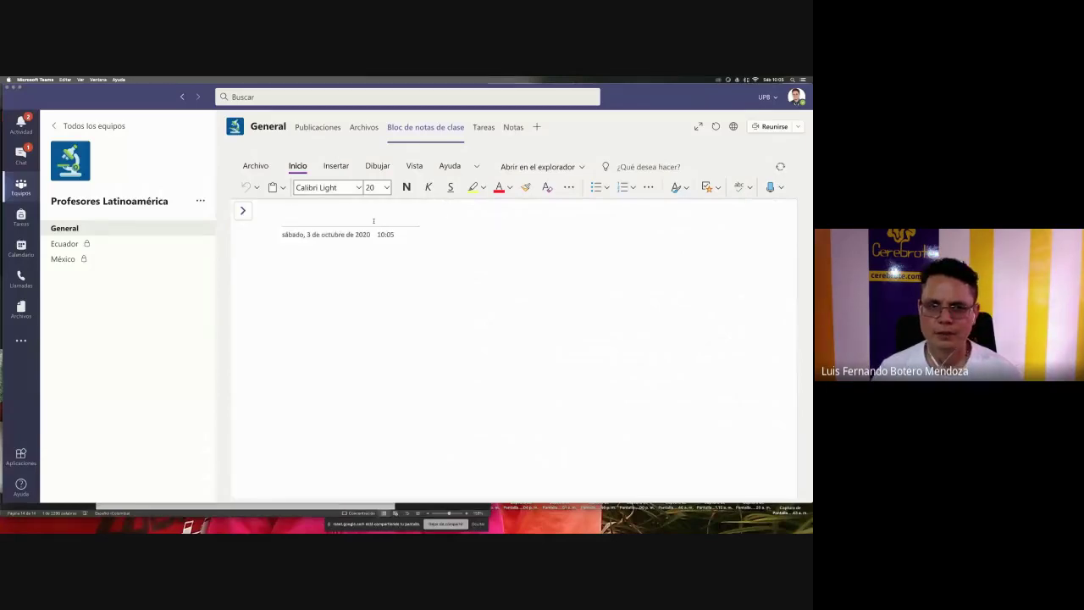
pyautogui.write('Talle')
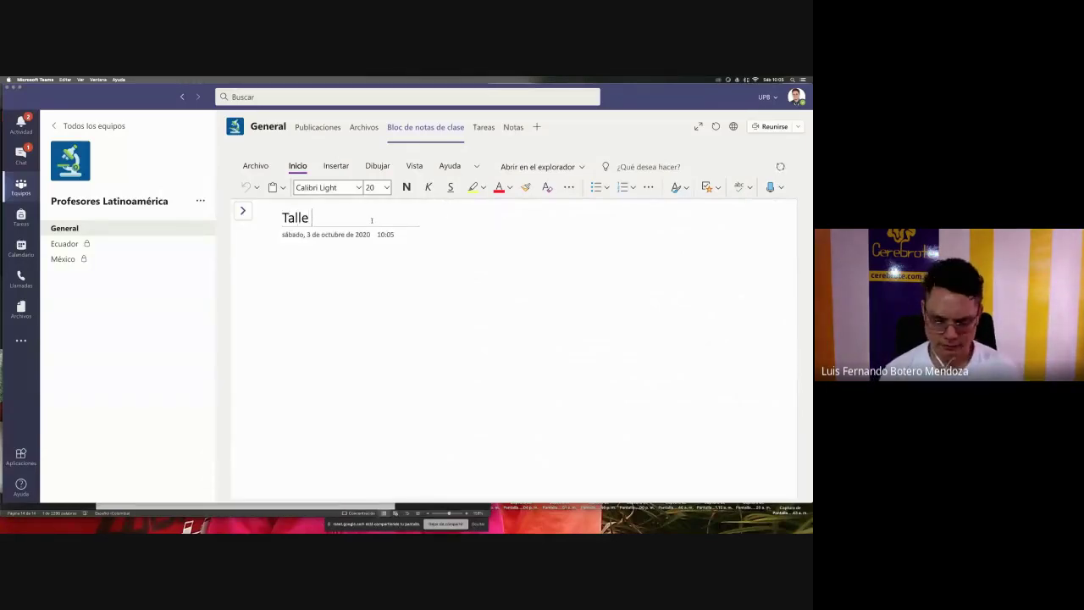
pyautogui.write('r %')
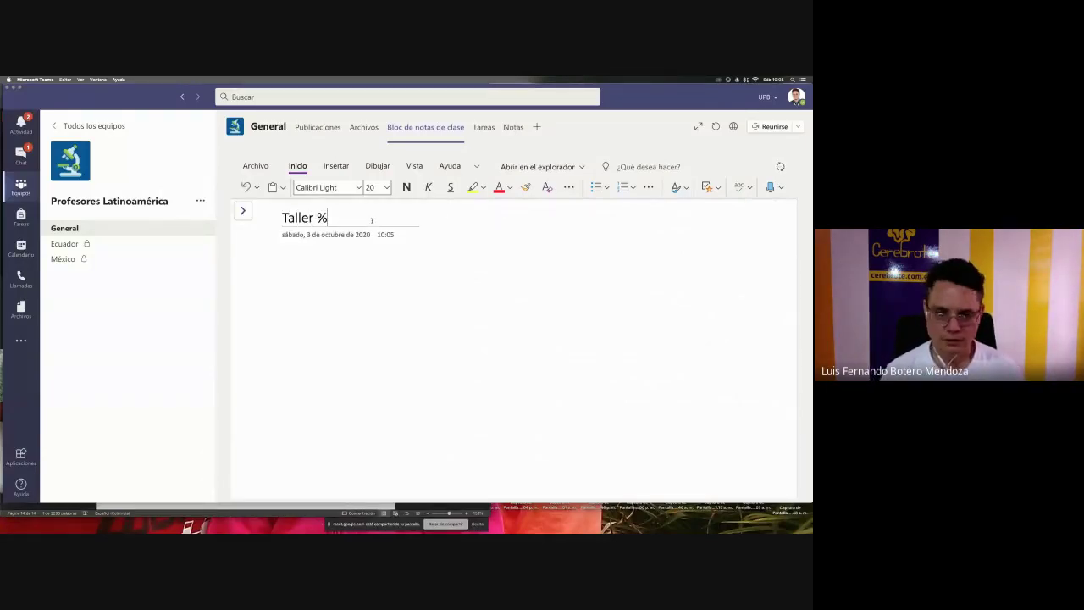
pyautogui.press('BackSpace')
pyautogui.write('V de ')
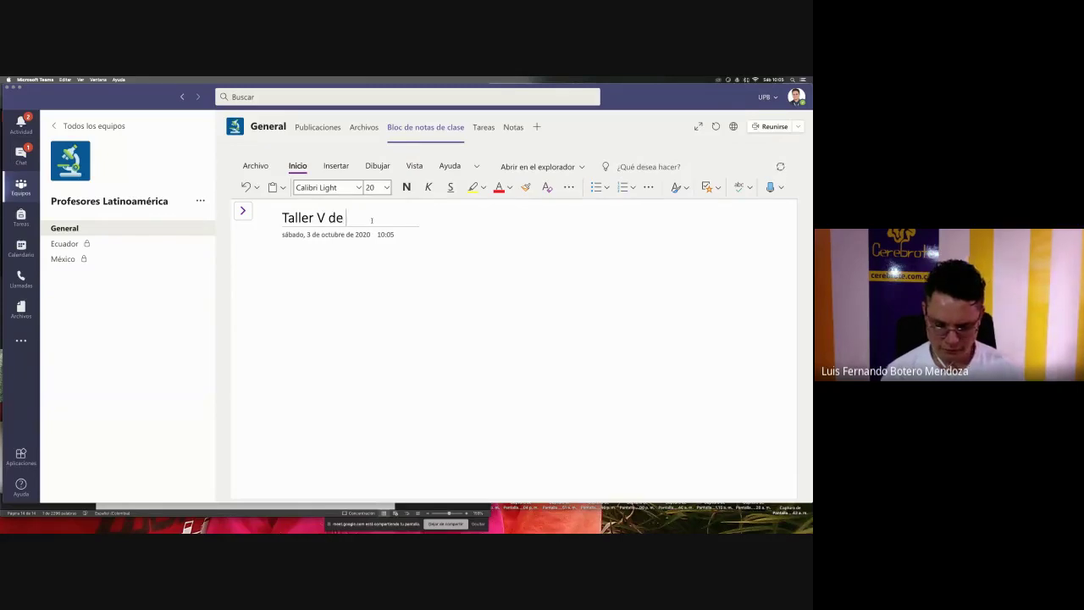
pyautogui.write('Cerebrote')
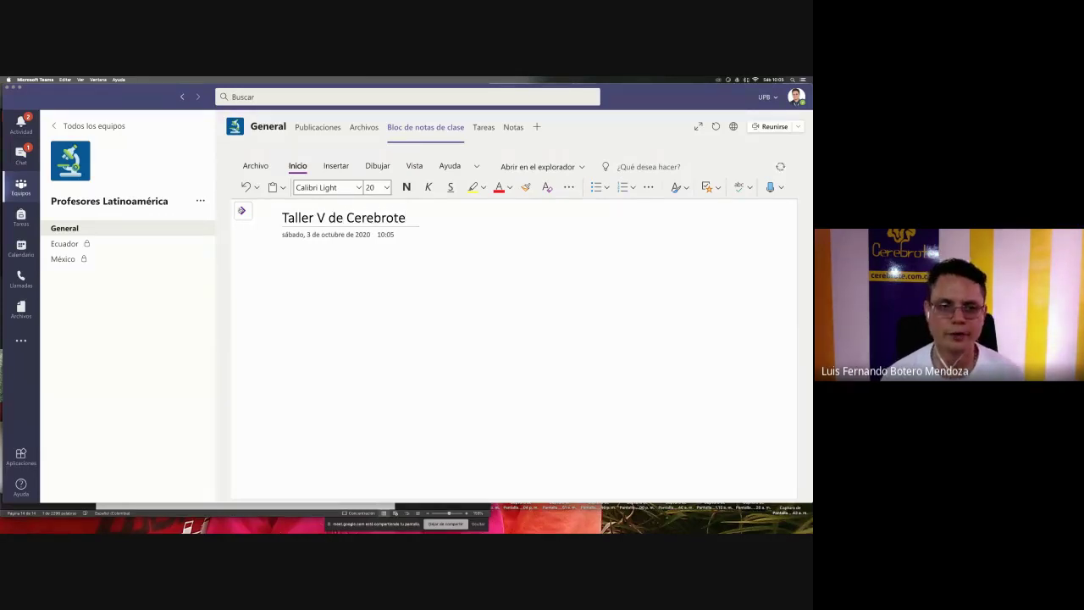
# - Check the page list, reopen the Taller V de Cerebrote page, and dismiss the call alerts
pyautogui.click(241, 211)
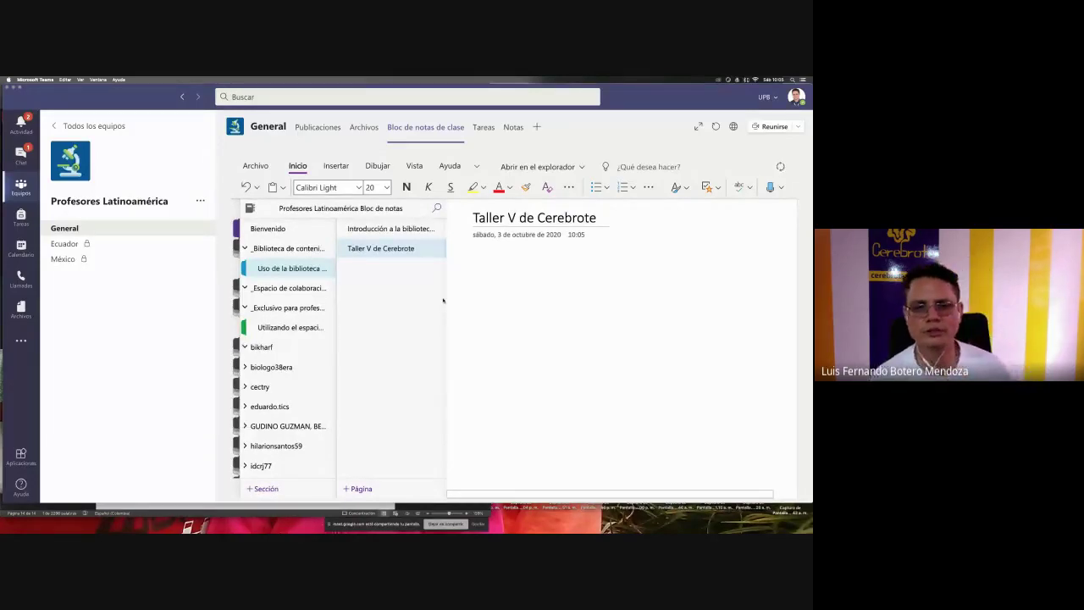
pyautogui.click(505, 260)
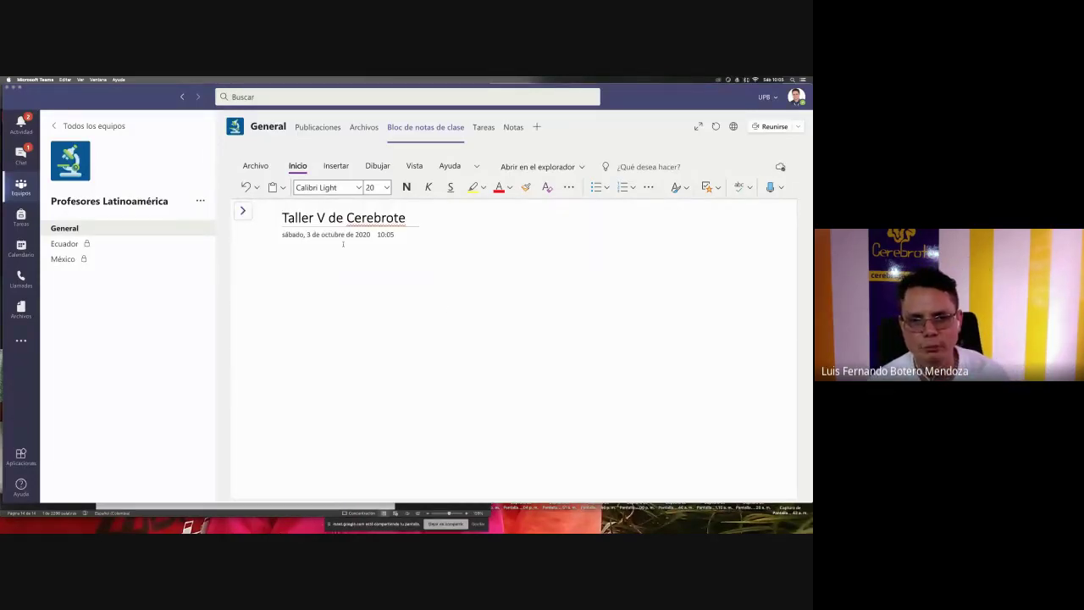
pyautogui.click(241, 211)
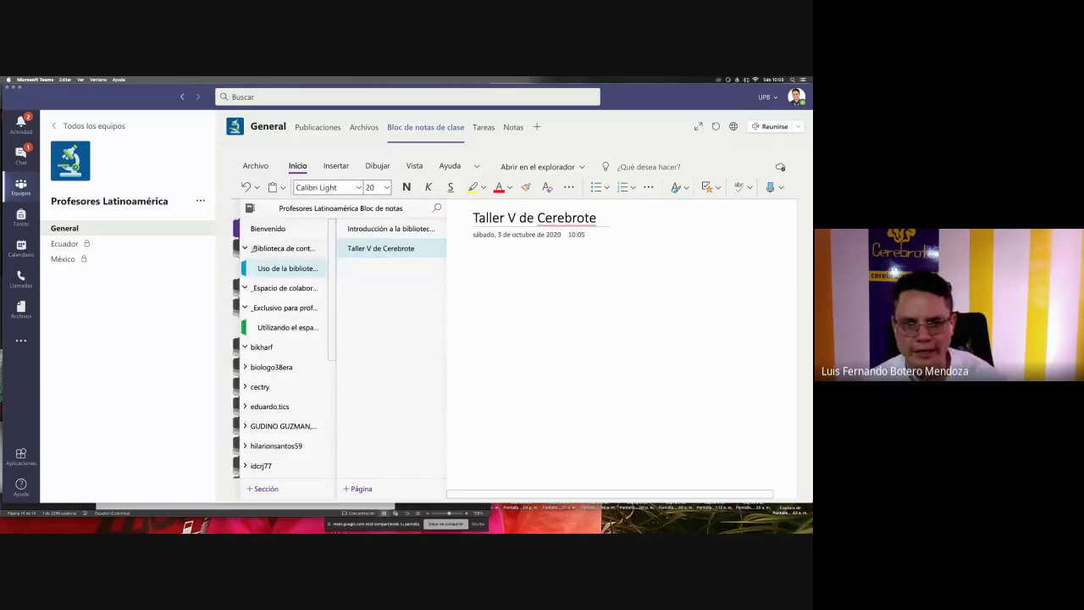
pyautogui.click(273, 268)
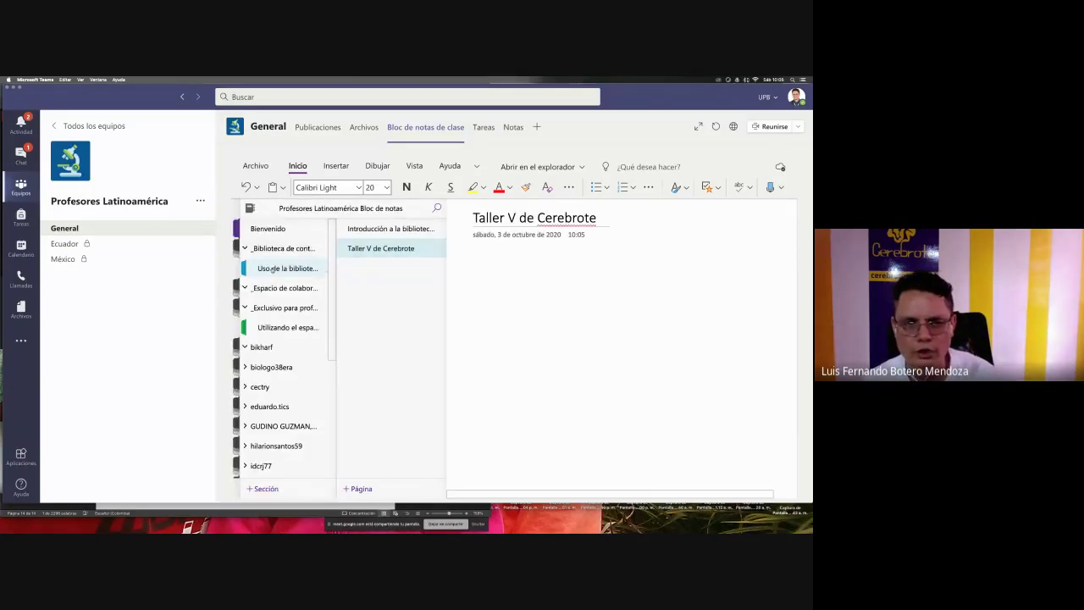
pyautogui.click(389, 249)
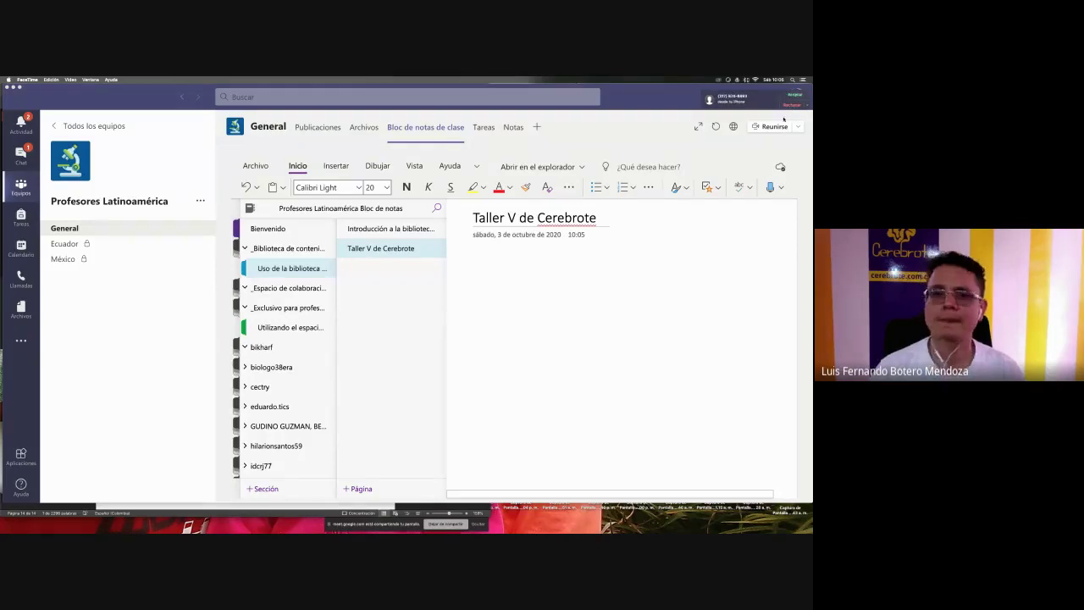
pyautogui.click(491, 291)
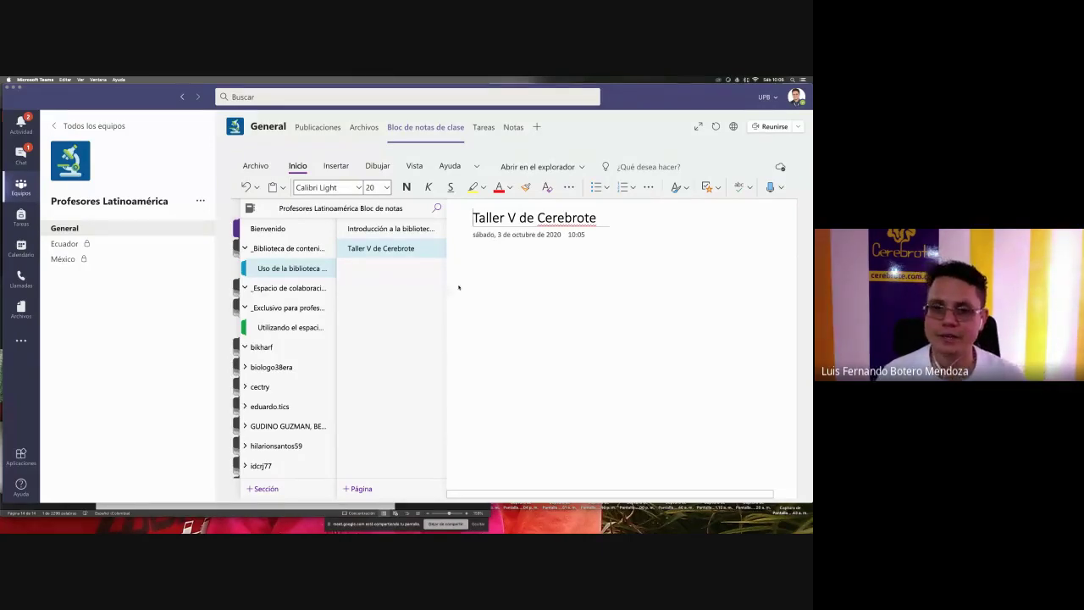
pyautogui.hotkey('ctrl', 'shift', 'g')
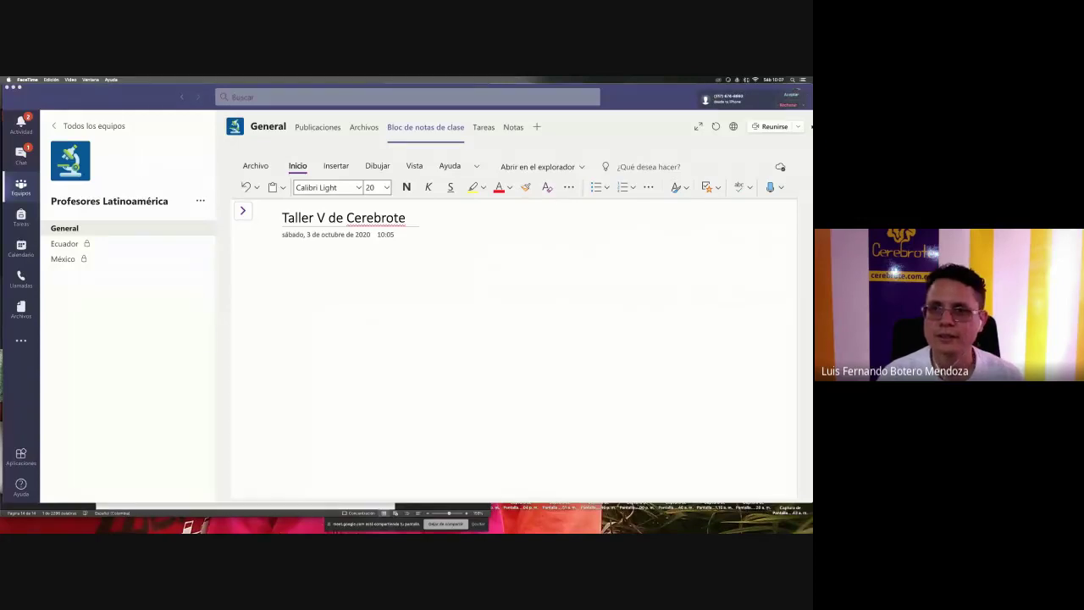
pyautogui.click(785, 105)
pyautogui.click(483, 304)
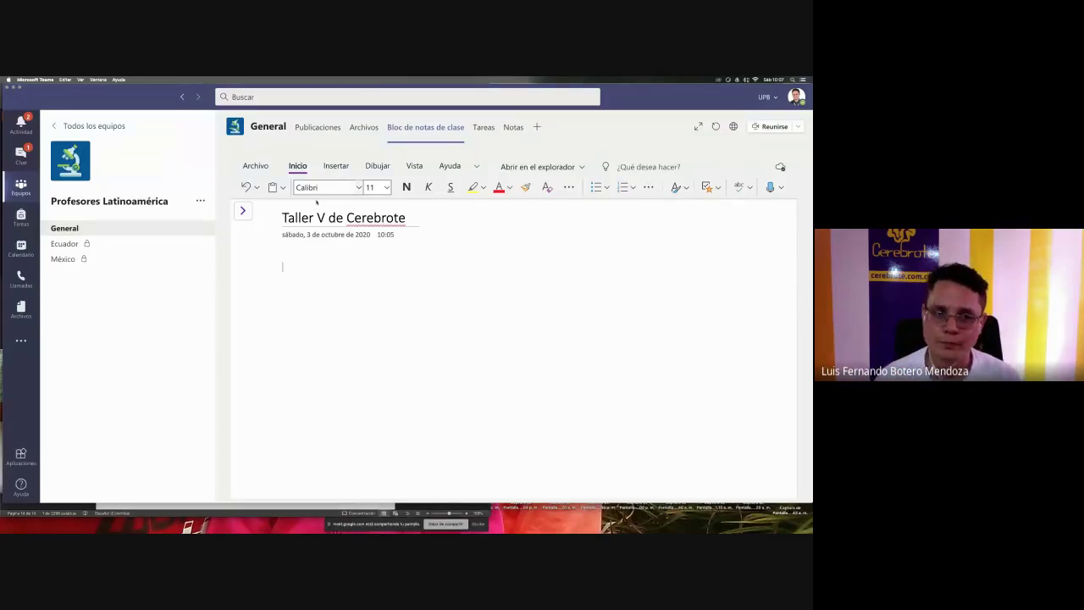
# - Add a text container reading 'Escribir' near the centre of the page body
pyautogui.click(406, 352)
pyautogui.click(315, 370)
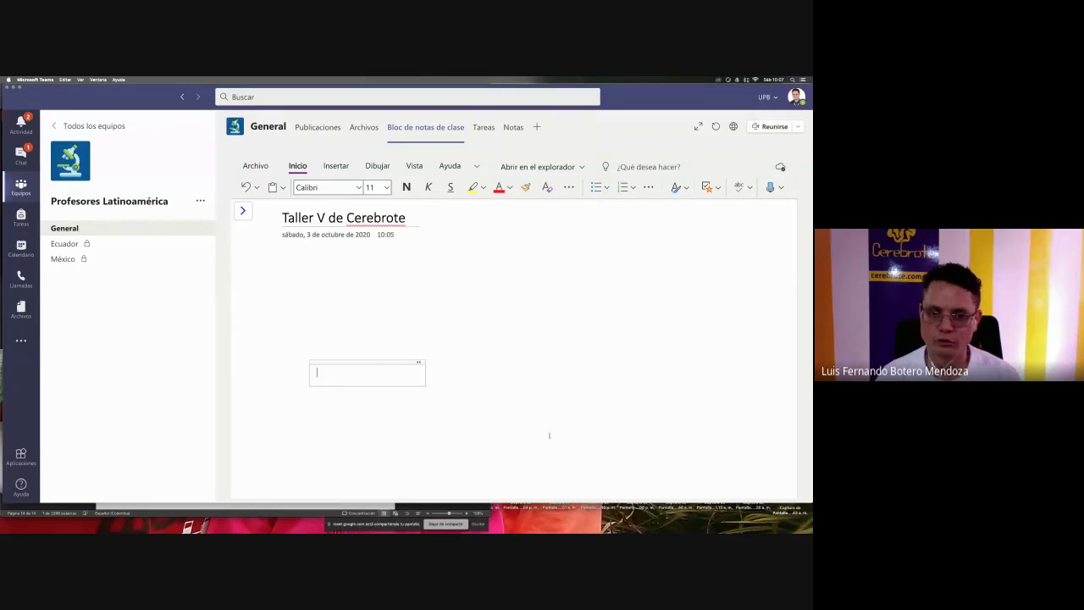
pyautogui.click(550, 440)
pyautogui.click(618, 295)
pyautogui.click(520, 375)
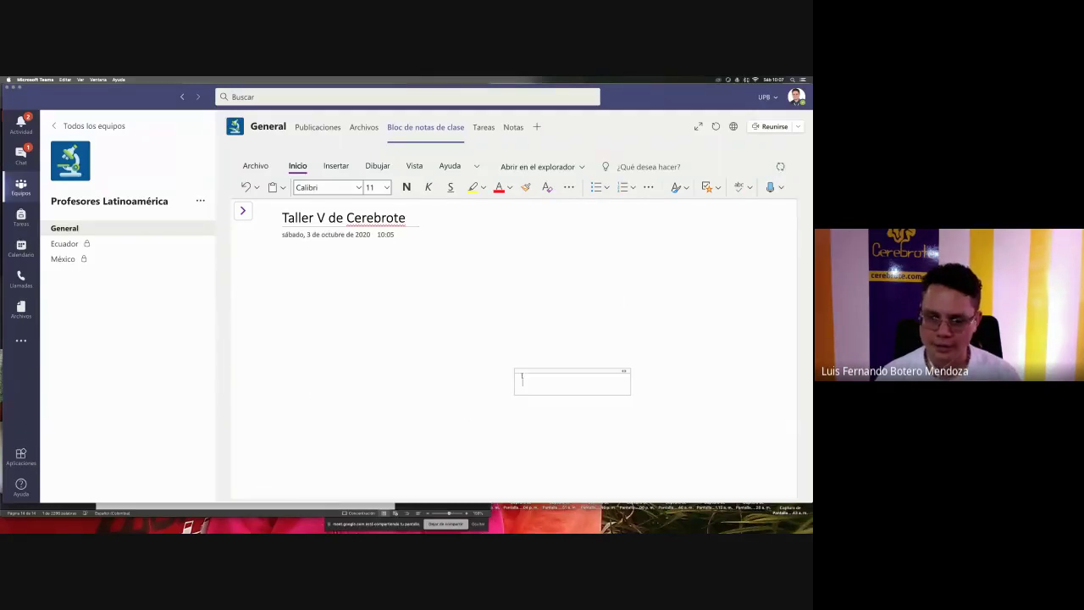
pyautogui.write('Escribir')
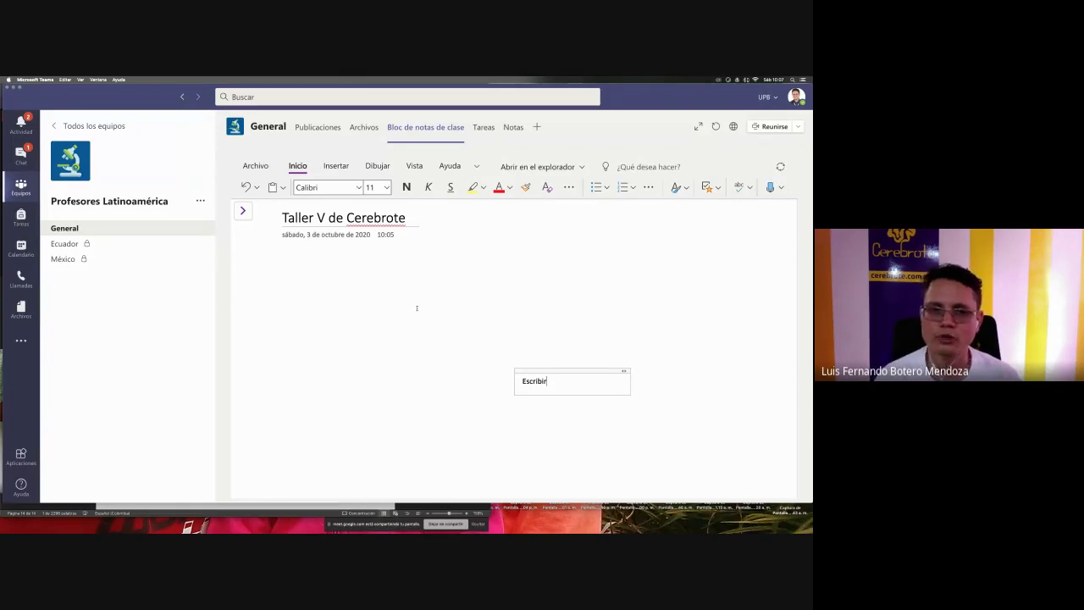
pyautogui.click(332, 166)
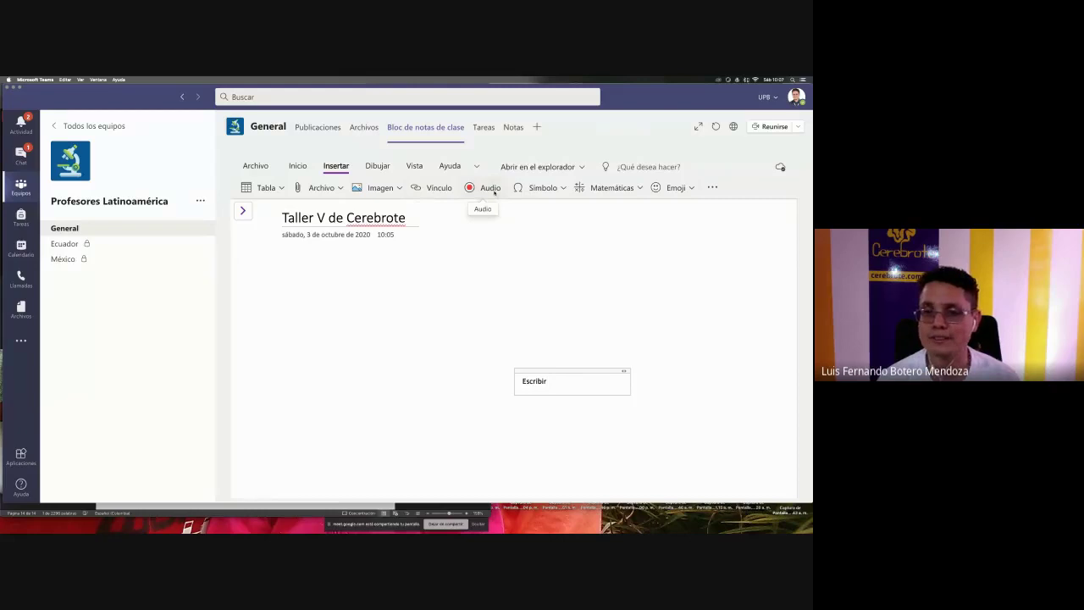
# - Insert the 'quinto taller-01.png' poster from file and move it under the page title
pyautogui.click(377, 188)
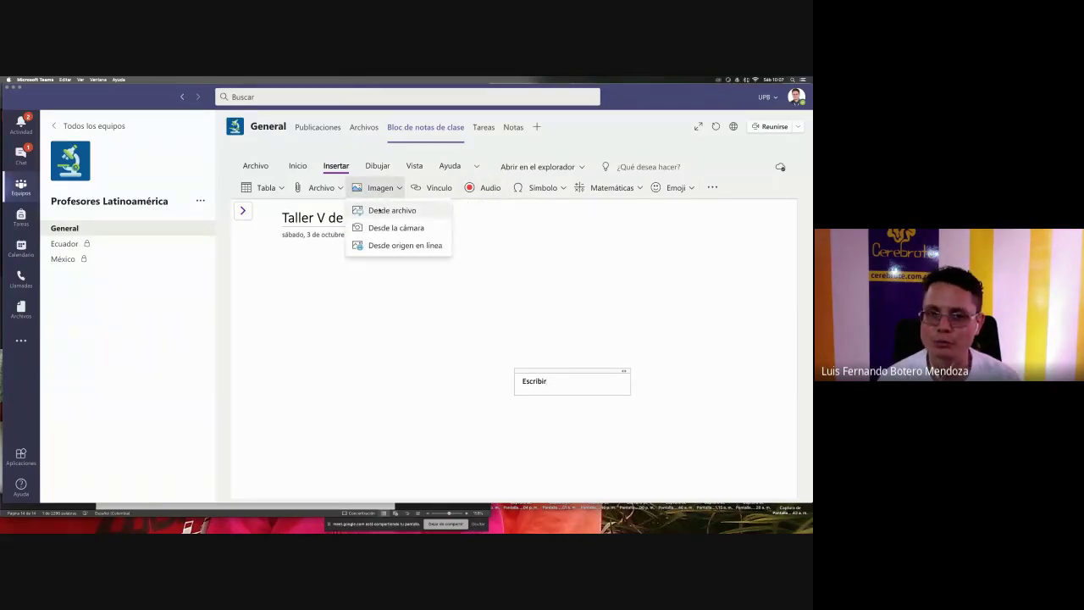
pyautogui.click(391, 210)
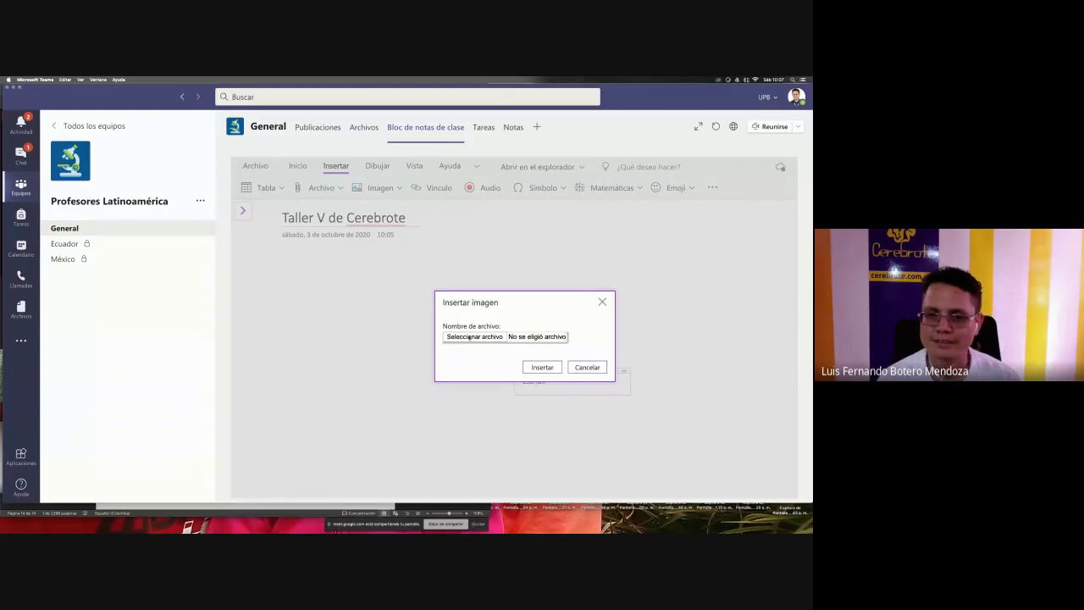
pyautogui.click(468, 337)
pyautogui.click(399, 186)
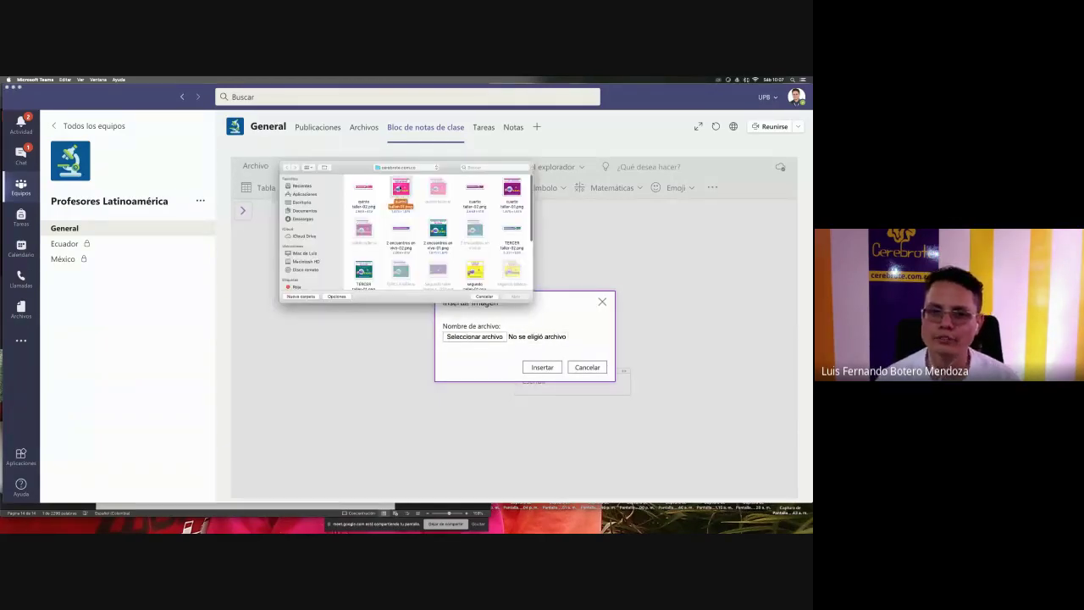
pyautogui.click(513, 296)
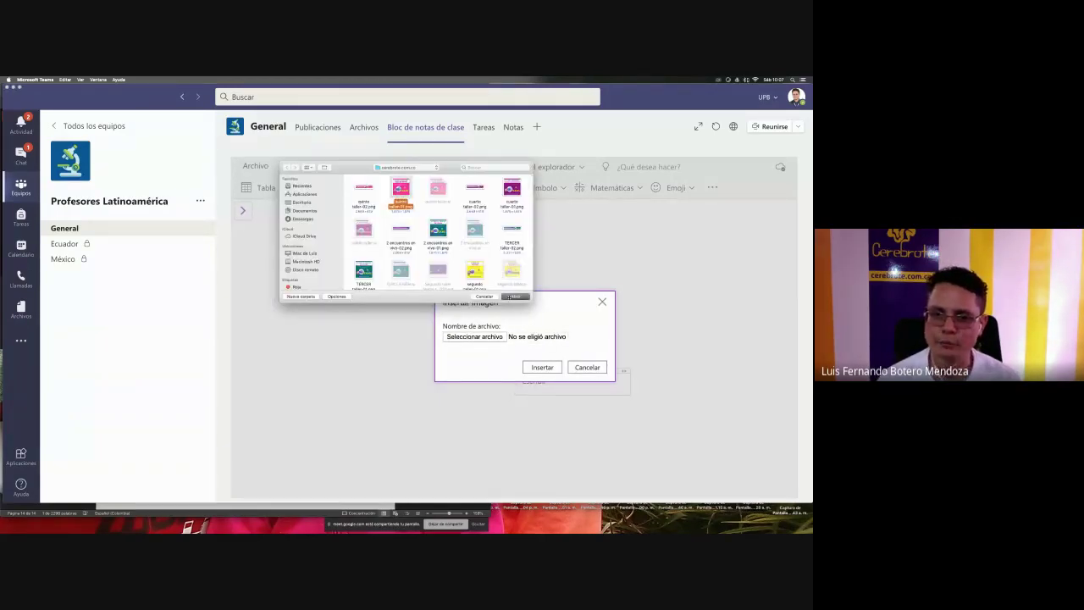
pyautogui.click(542, 367)
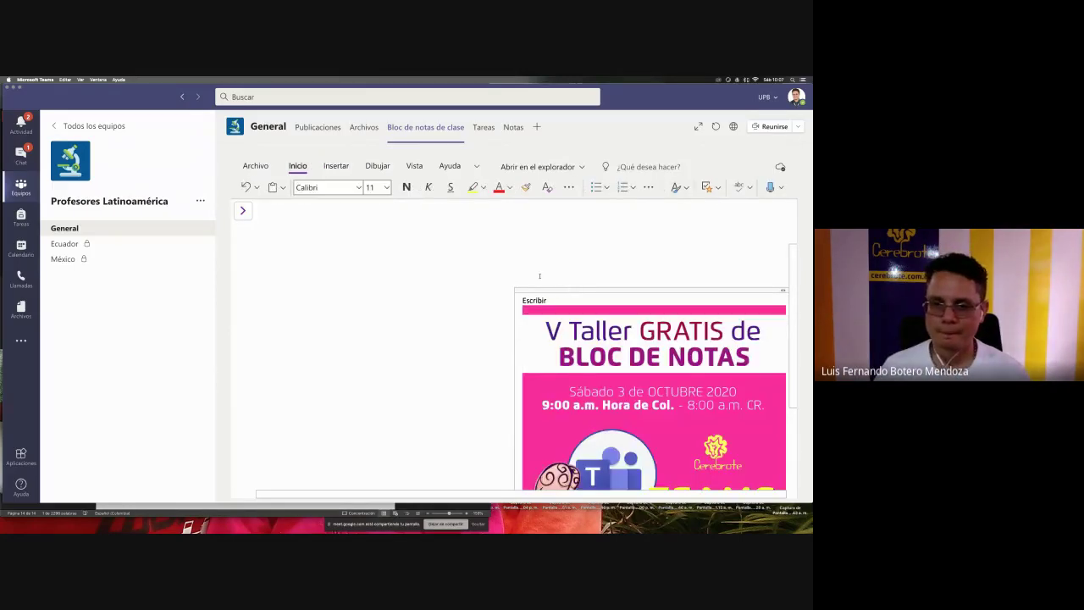
pyautogui.click(567, 290)
pyautogui.moveTo(567, 289); pyautogui.dragTo(383, 220)
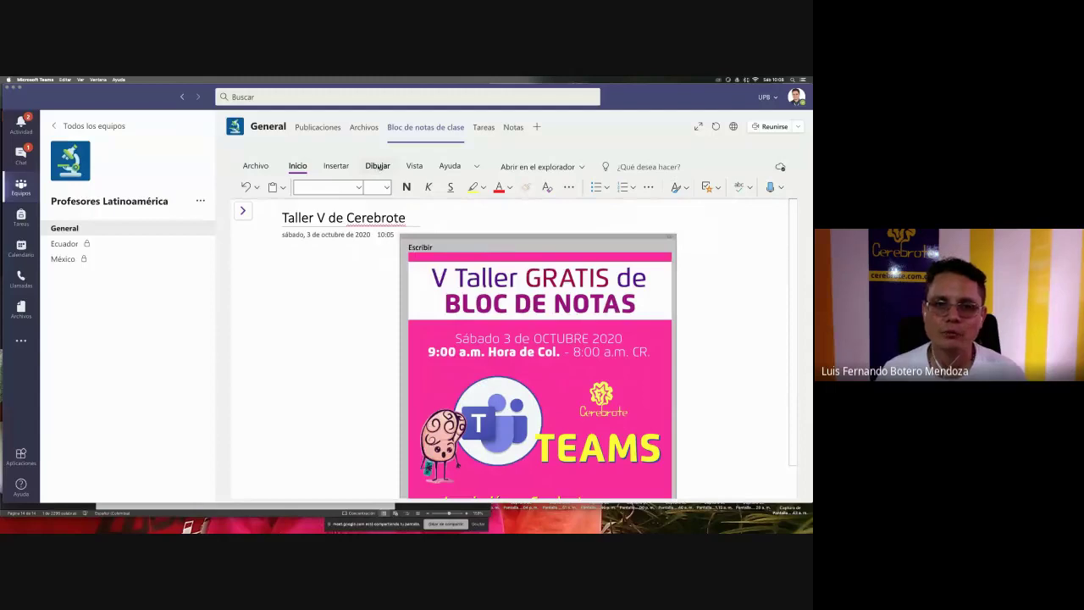
# - Set up a blue pen with a chosen thickness and circle 'V Taller' on the poster
pyautogui.click(377, 166)
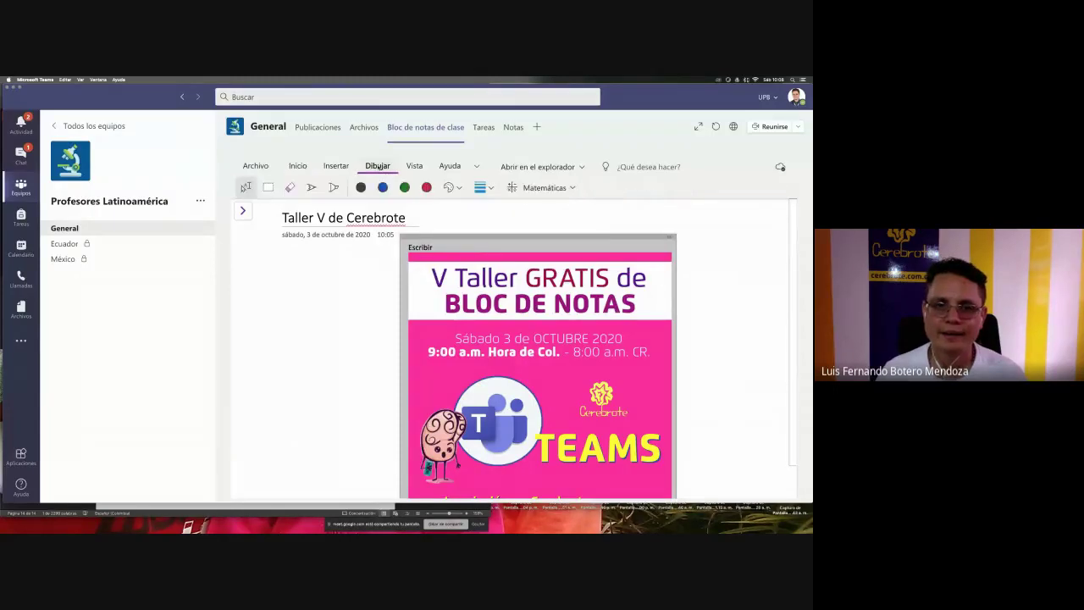
pyautogui.click(312, 187)
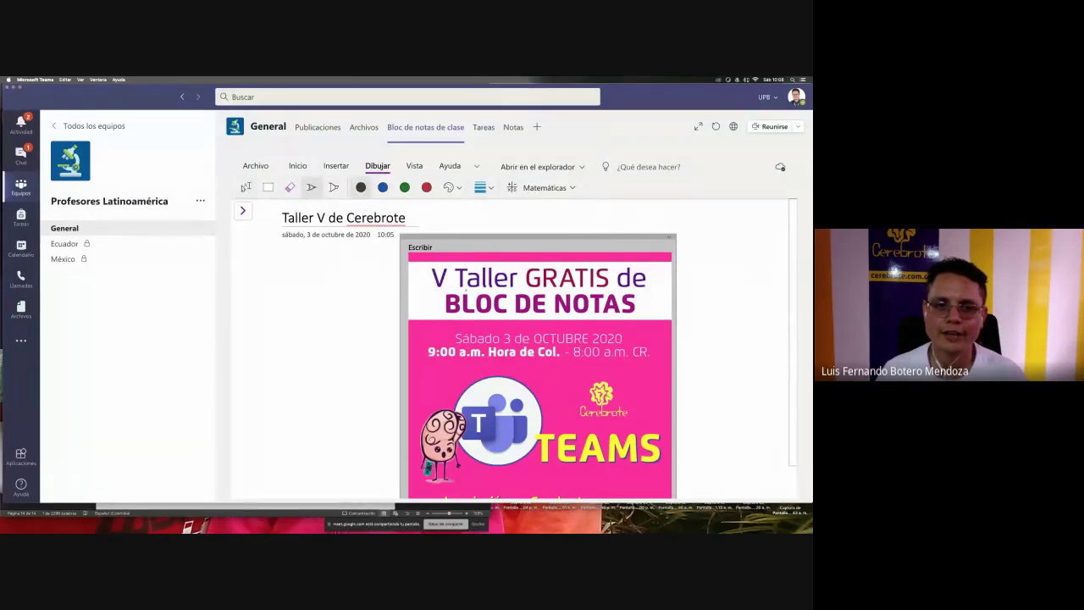
pyautogui.click(383, 187)
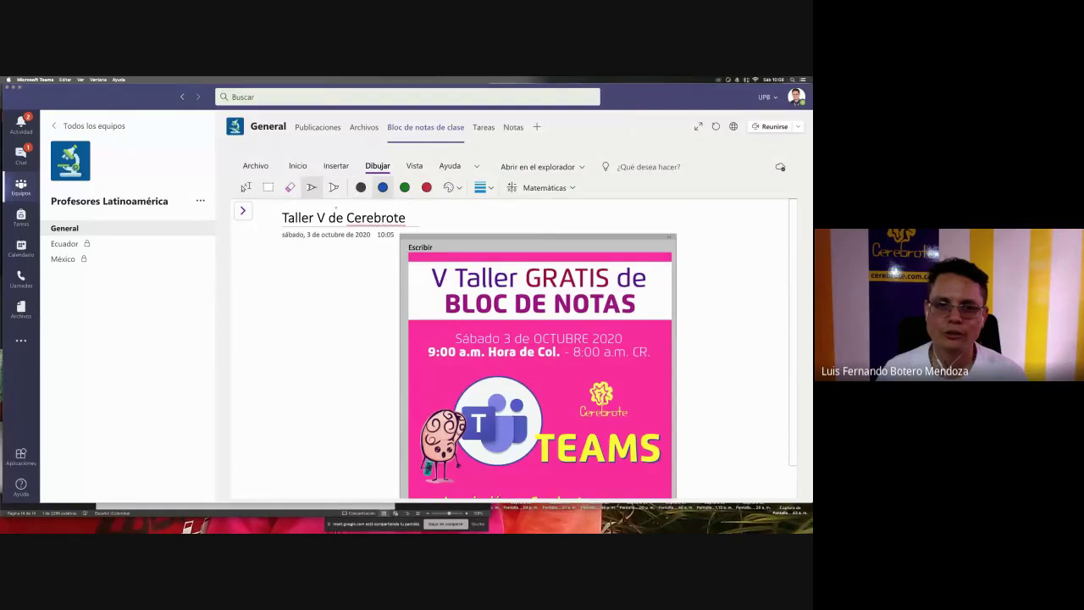
pyautogui.click(485, 187)
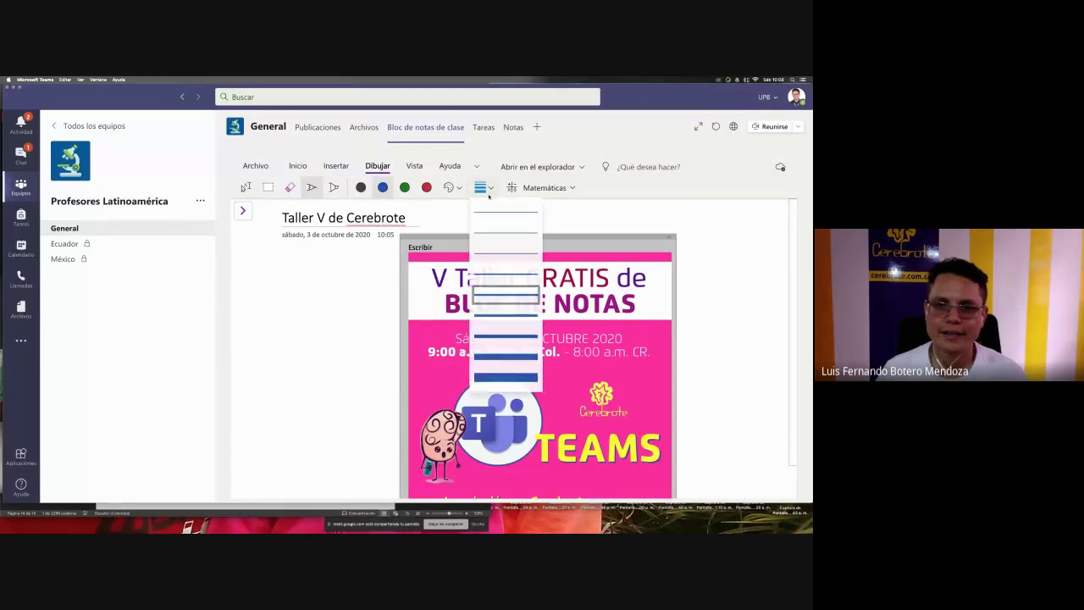
pyautogui.click(494, 310)
pyautogui.moveTo(417, 265)
pyautogui.mouseDown()
pyautogui.moveTo(459, 255)
pyautogui.moveTo(426, 292)
pyautogui.moveTo(428, 264)
pyautogui.mouseUp()
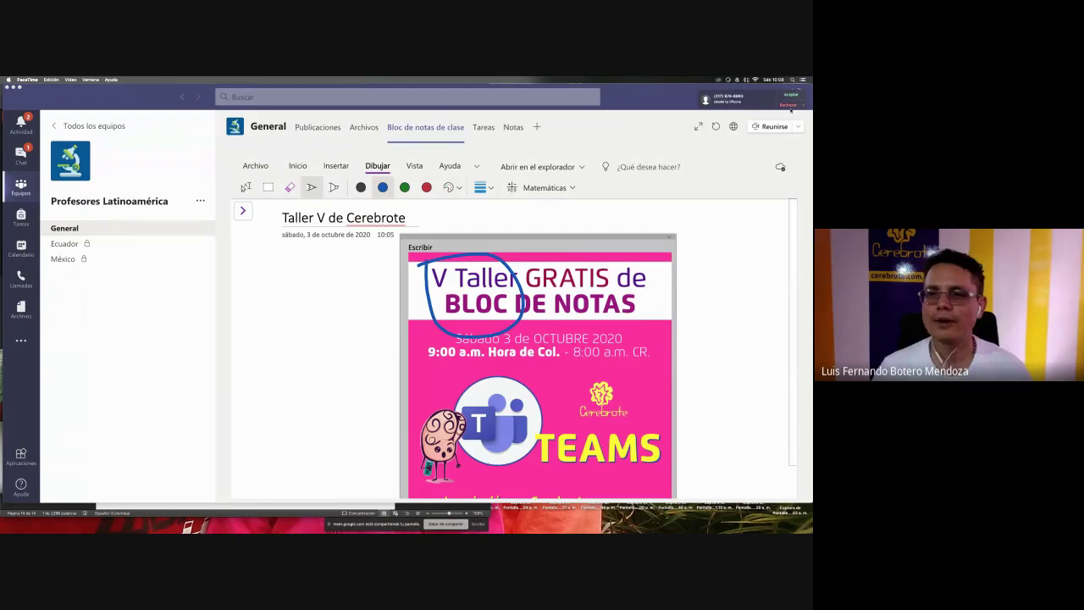
pyautogui.click(789, 105)
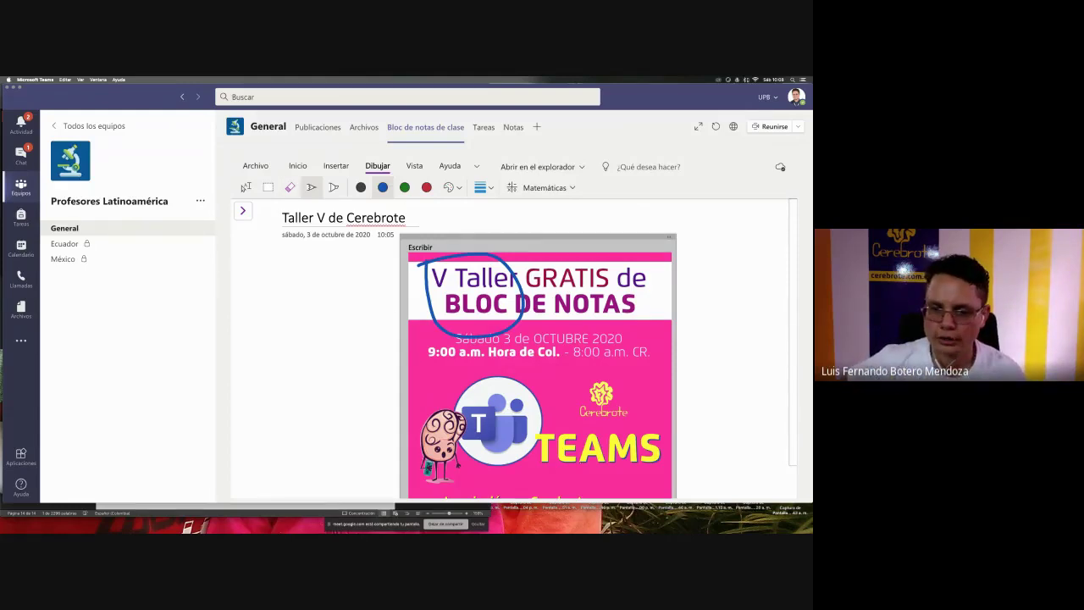
# - Circle TEAMS and the cookie character in blue, and NOTAS in green ink
pyautogui.moveTo(530, 427)
pyautogui.mouseDown()
pyautogui.moveTo(551, 421)
pyautogui.moveTo(687, 462)
pyautogui.moveTo(546, 465)
pyautogui.moveTo(539, 429)
pyautogui.mouseUp()
pyautogui.moveTo(396, 361)
pyautogui.mouseDown()
pyautogui.moveTo(479, 464)
pyautogui.moveTo(390, 426)
pyautogui.moveTo(397, 365)
pyautogui.mouseUp()
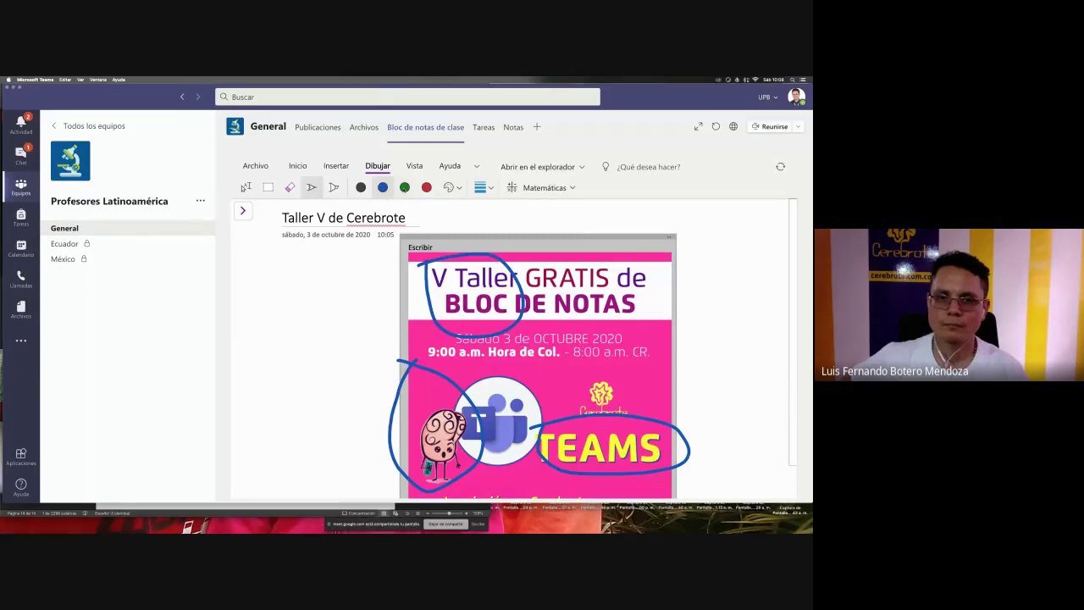
pyautogui.click(405, 187)
pyautogui.moveTo(548, 286)
pyautogui.mouseDown()
pyautogui.moveTo(660, 314)
pyautogui.moveTo(550, 317)
pyautogui.moveTo(548, 288)
pyautogui.mouseUp()
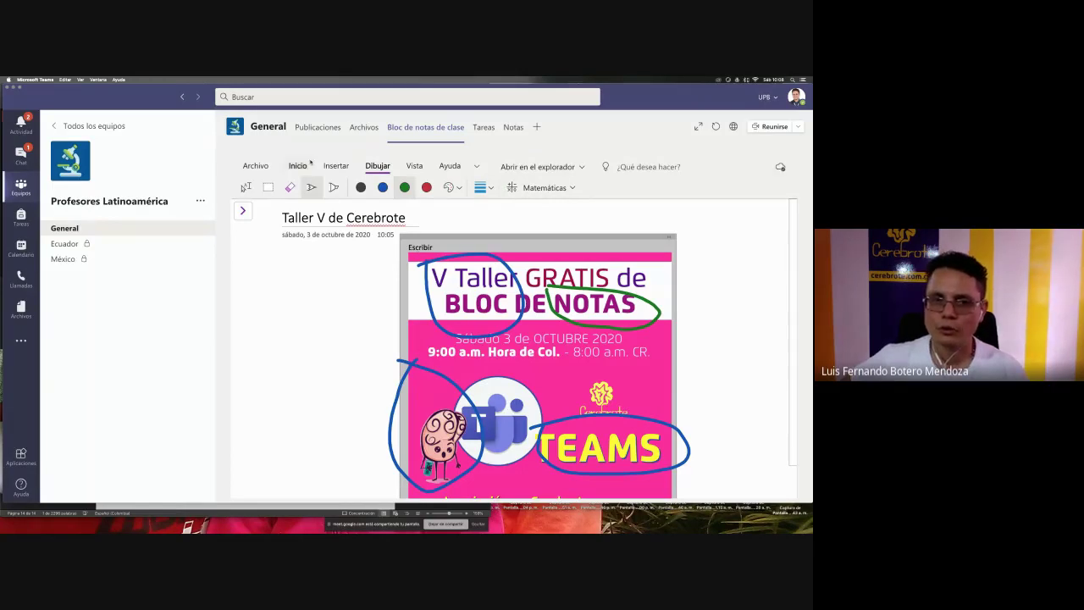
pyautogui.click(330, 167)
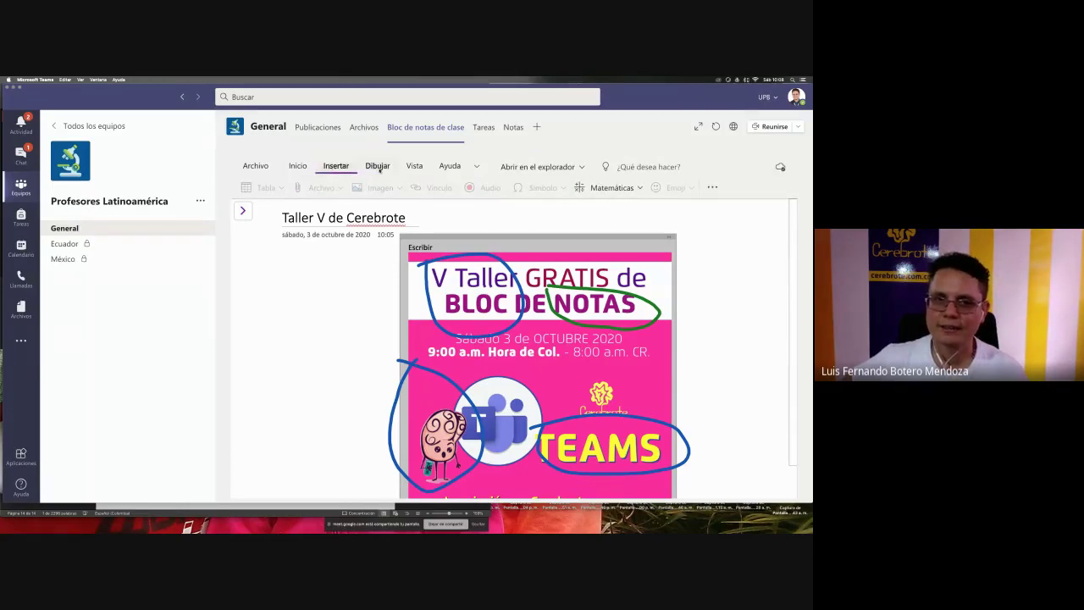
pyautogui.click(381, 168)
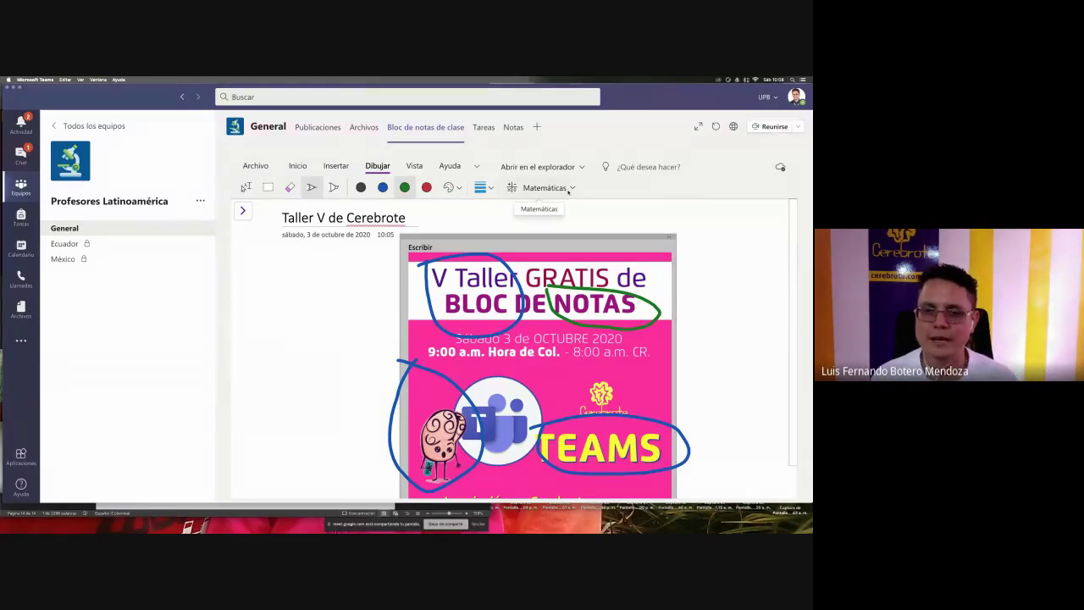
# - Open the Matemáticas panel and handwrite 3x3 in green beside the poster
pyautogui.click(546, 187)
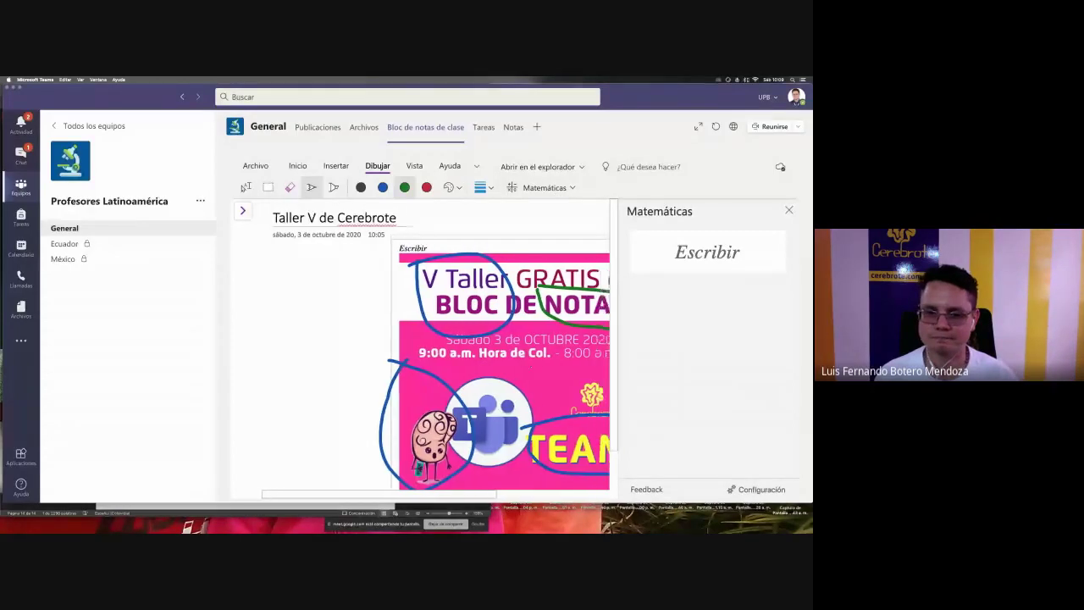
pyautogui.hscroll(5, 531, 367)
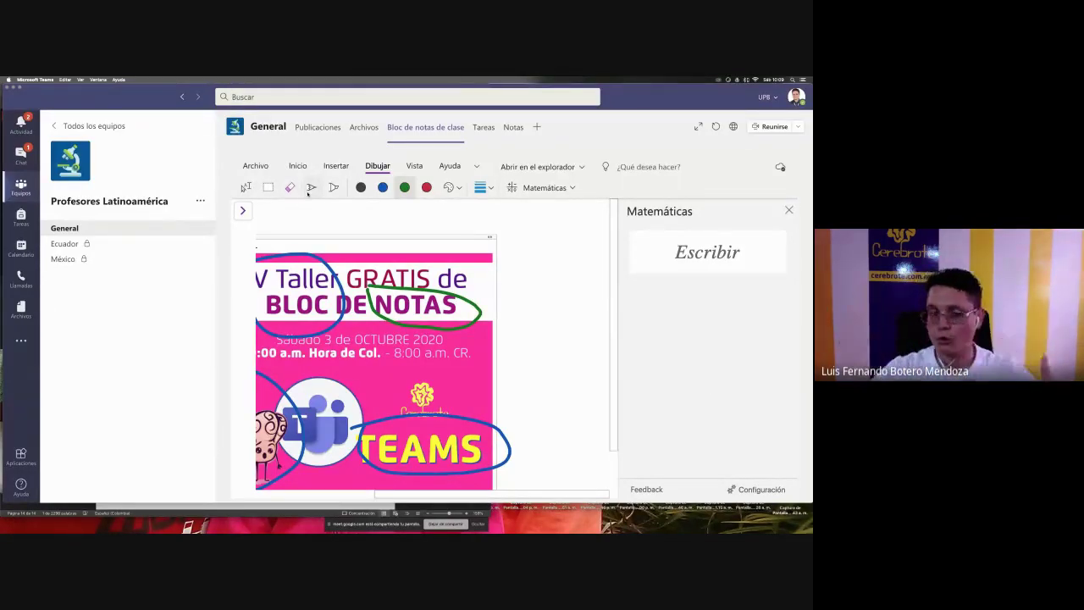
pyautogui.click(310, 188)
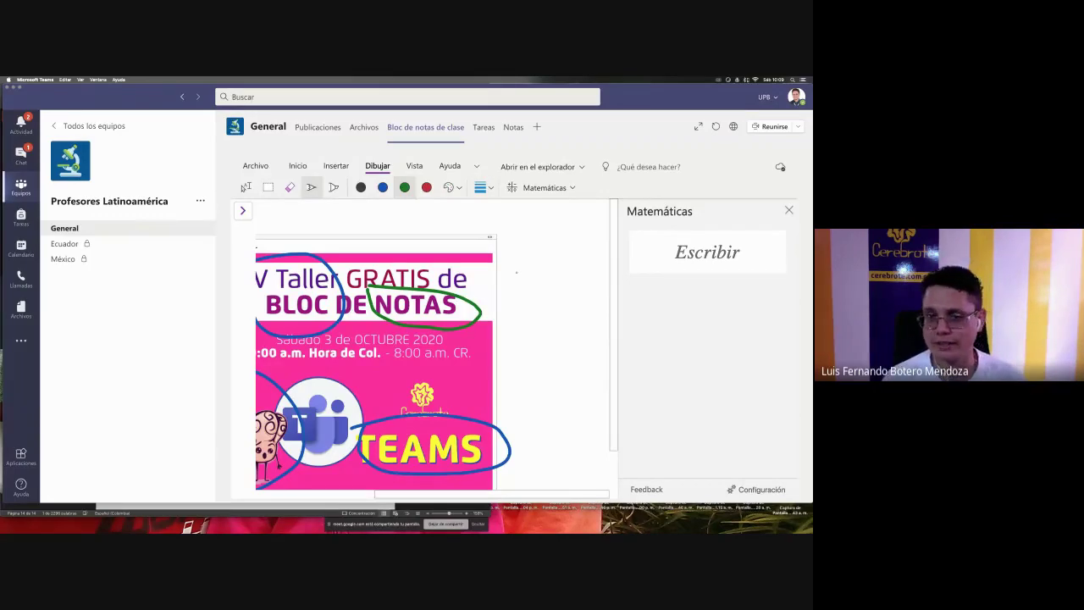
pyautogui.moveTo(514, 272)
pyautogui.mouseDown()
pyautogui.moveTo(511, 289)
pyautogui.moveTo(554, 281)
pyautogui.moveTo(547, 292)
pyautogui.mouseUp()
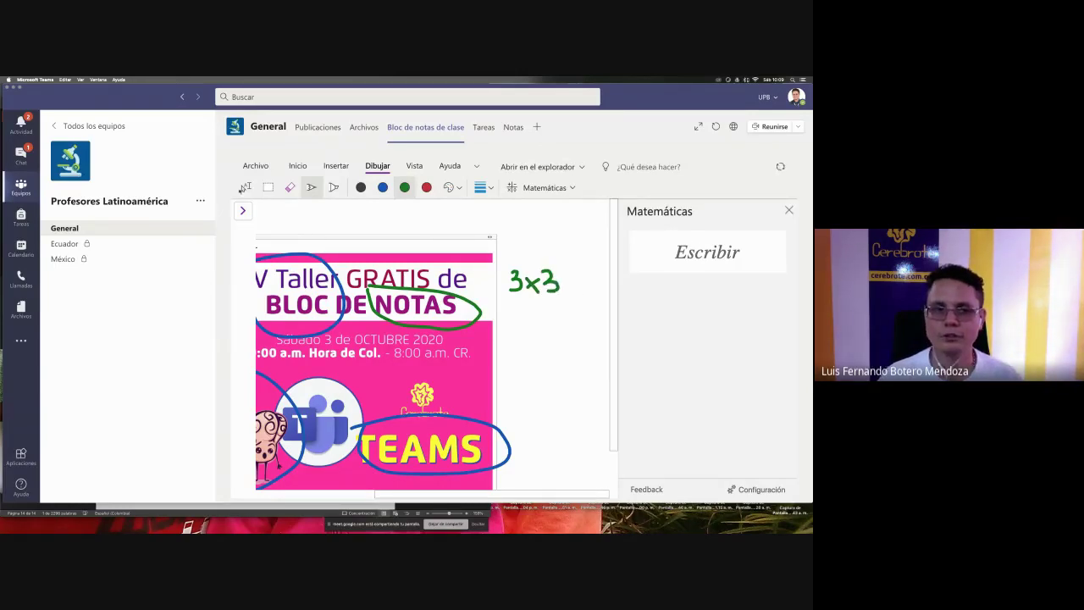
# - Lasso-select the handwritten 3x3 ink and view its actions menu
pyautogui.click(245, 187)
pyautogui.hscroll(-2, 390, 228)
pyautogui.moveTo(555, 253)
pyautogui.mouseDown()
pyautogui.moveTo(584, 294)
pyautogui.moveTo(606, 301)
pyautogui.mouseUp()
pyautogui.scroll(-1, 606, 301)
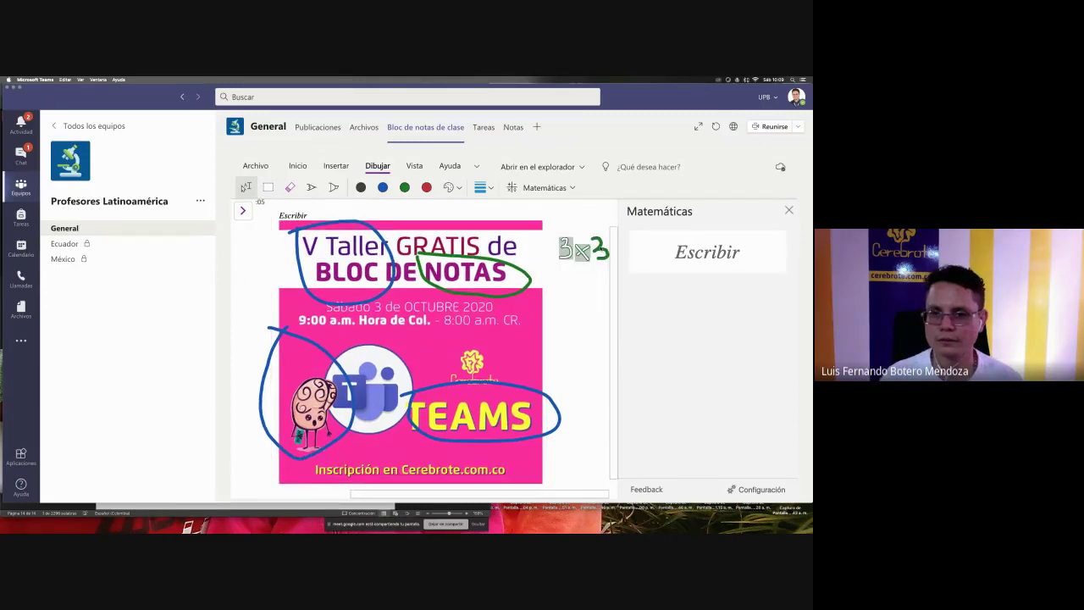
pyautogui.scroll(-1, 613, 275)
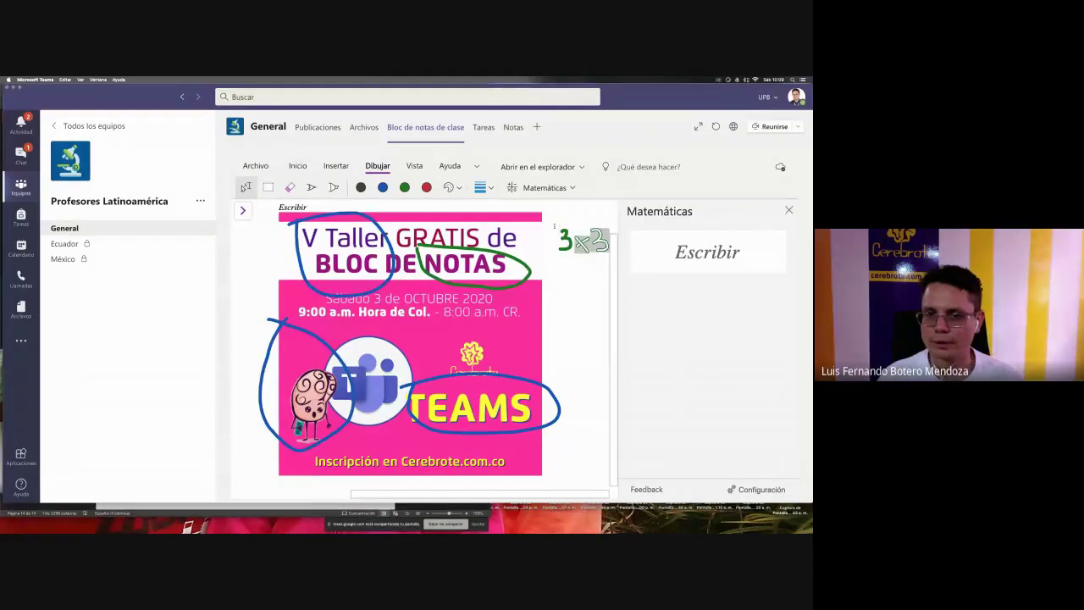
pyautogui.scroll(1, 604, 270)
pyautogui.hscroll(6, 576, 279)
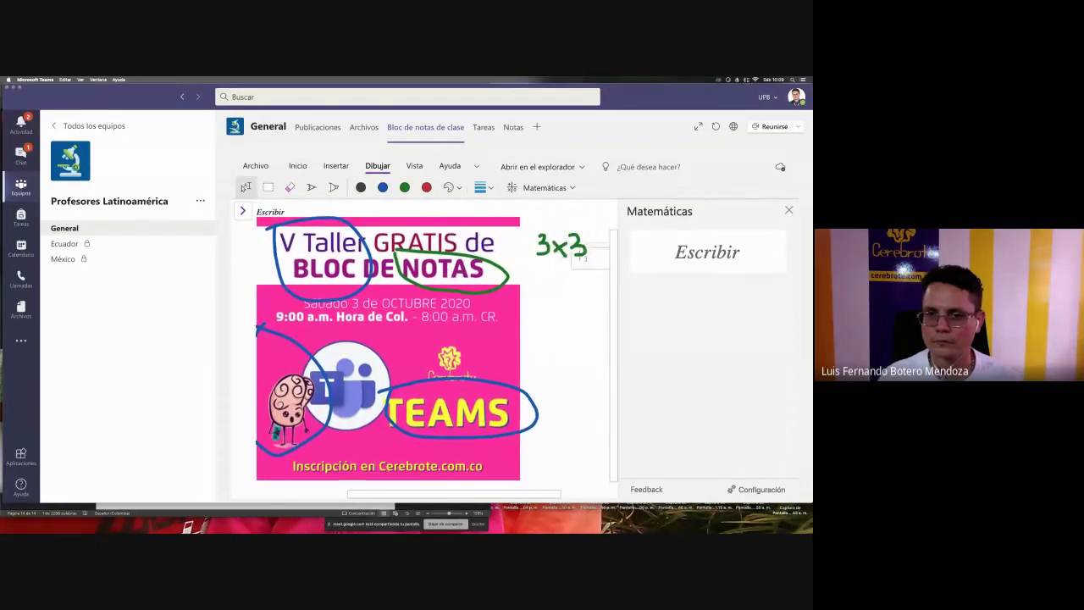
pyautogui.scroll(2, 576, 279)
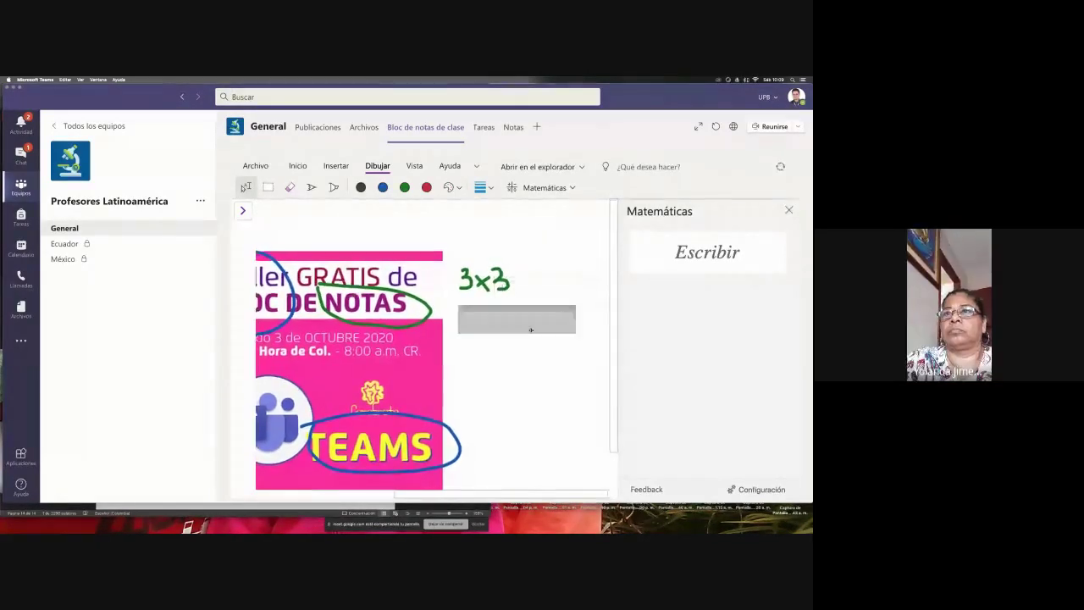
pyautogui.hscroll(-3, 559, 305)
pyautogui.moveTo(572, 310); pyautogui.dragTo(506, 262)
pyautogui.hscroll(-3, 507, 262)
pyautogui.scroll(-2, 507, 263)
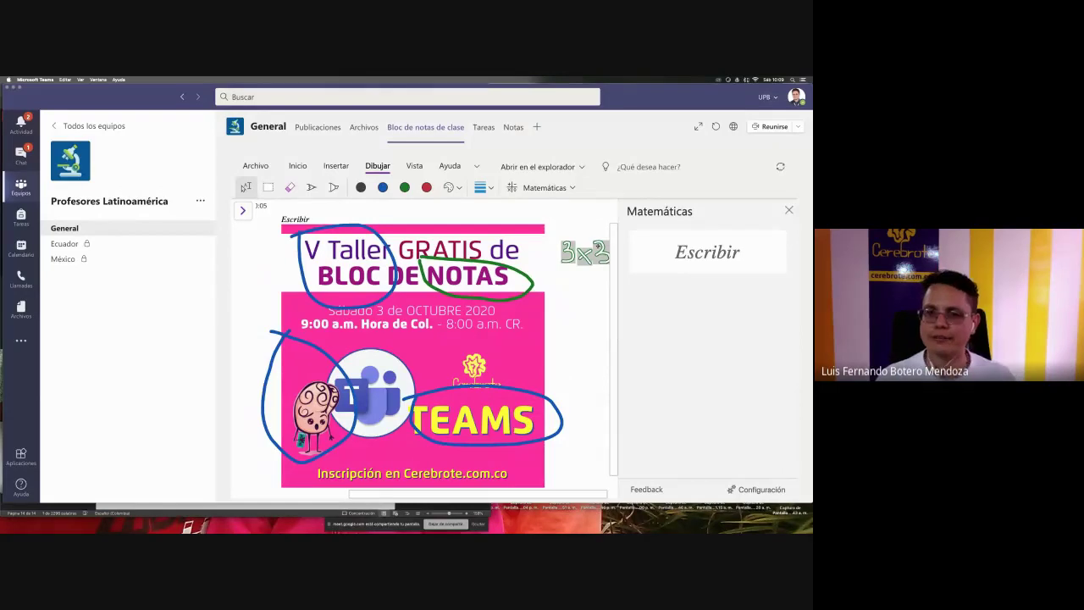
pyautogui.rightClick(597, 247)
pyautogui.click(773, 244)
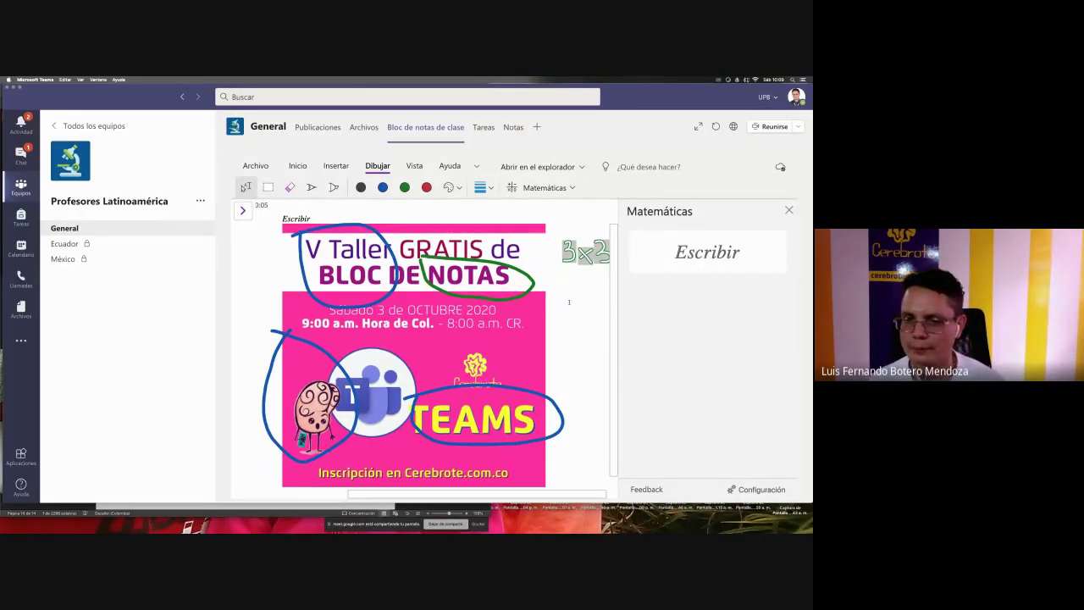
pyautogui.hscroll(1, 569, 301)
# - Review the student math feature settings, then close the Math panel and Opciones matemáticas pane
pyautogui.click(565, 187)
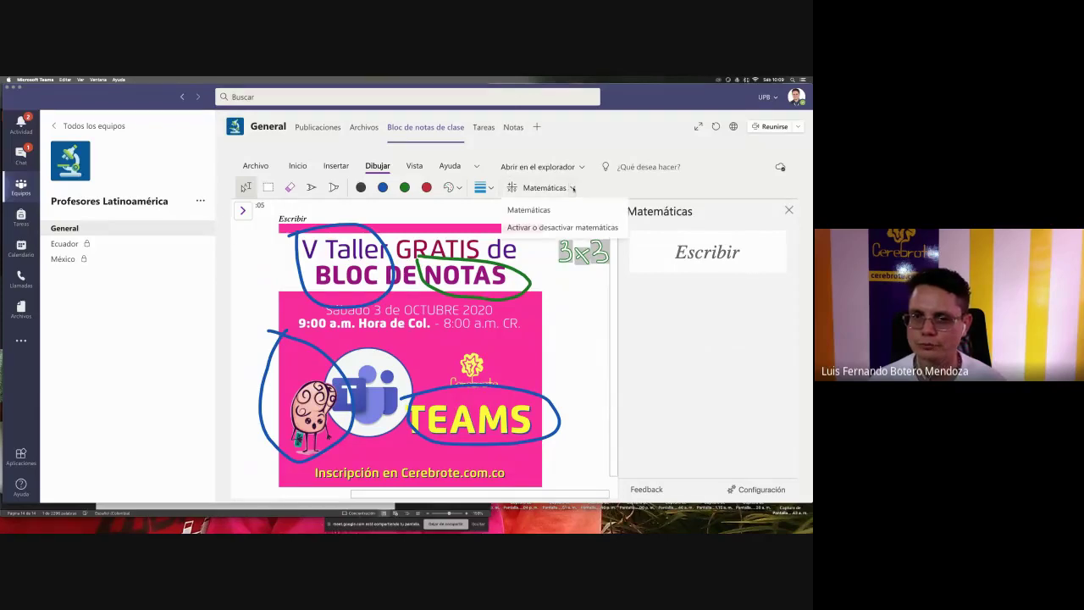
pyautogui.click(568, 225)
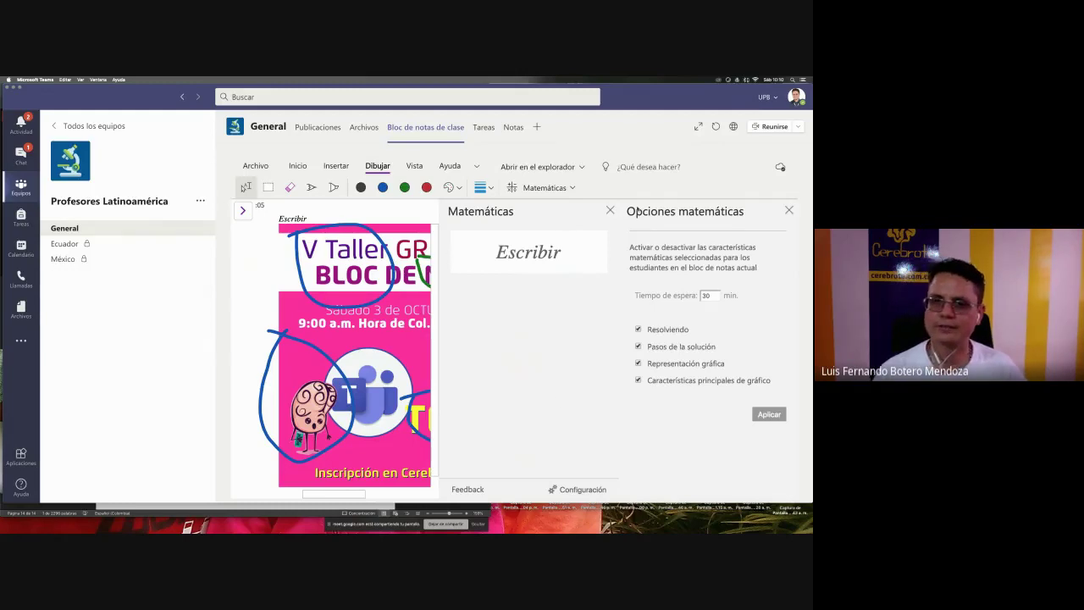
pyautogui.click(610, 210)
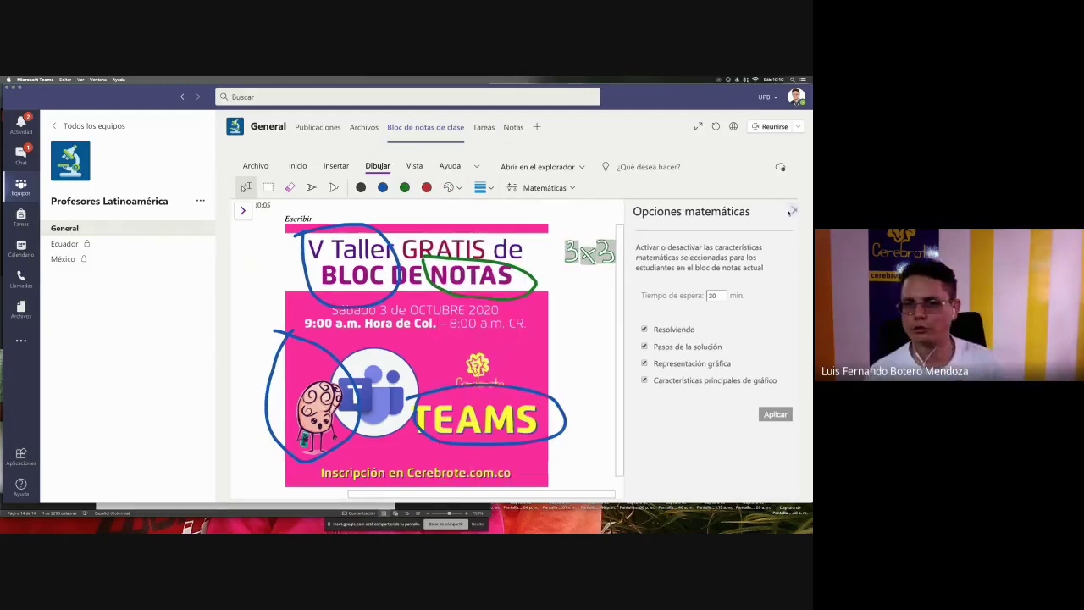
pyautogui.click(792, 211)
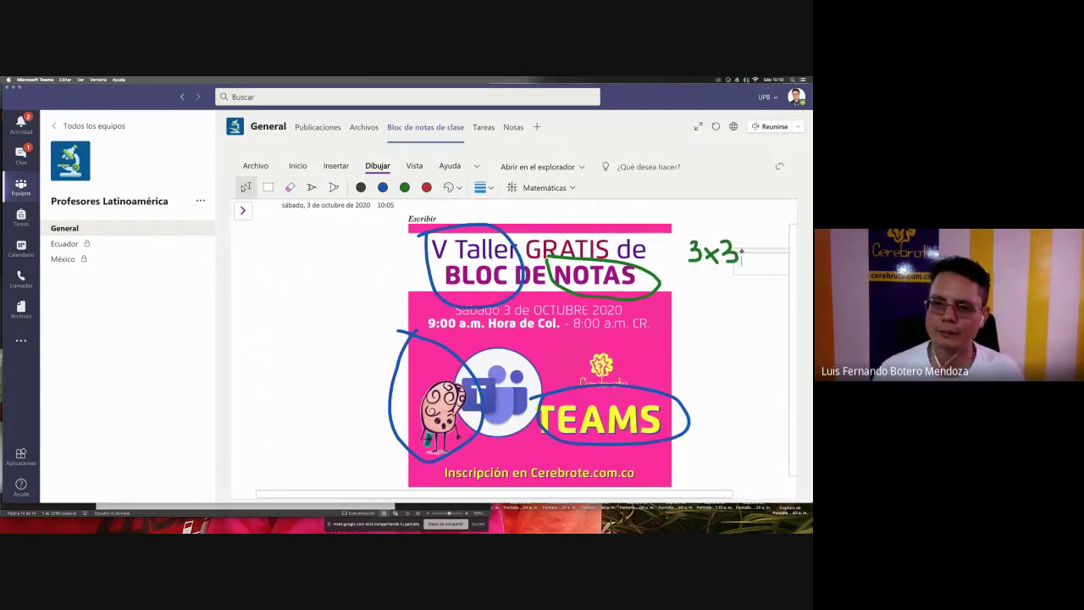
pyautogui.click(692, 302)
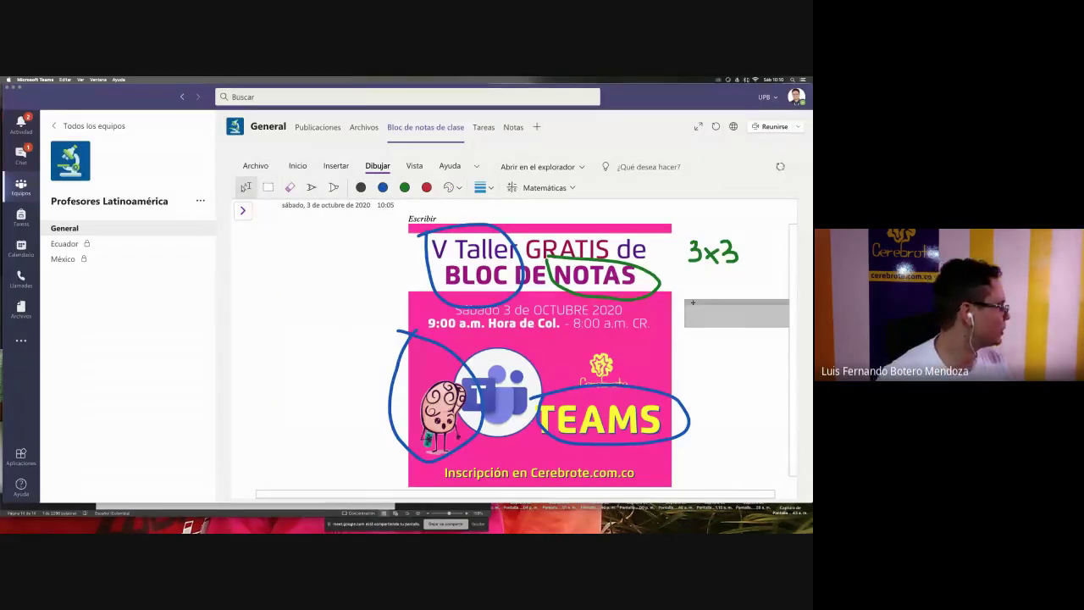
pyautogui.hscroll(1, 633, 298)
pyautogui.hscroll(1, 634, 296)
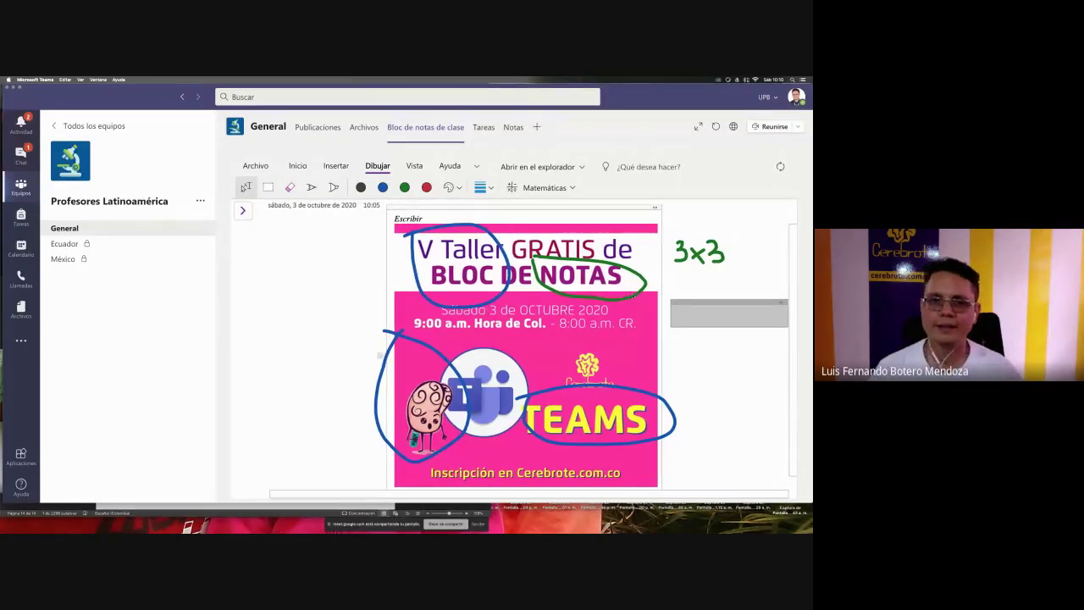
pyautogui.click(336, 166)
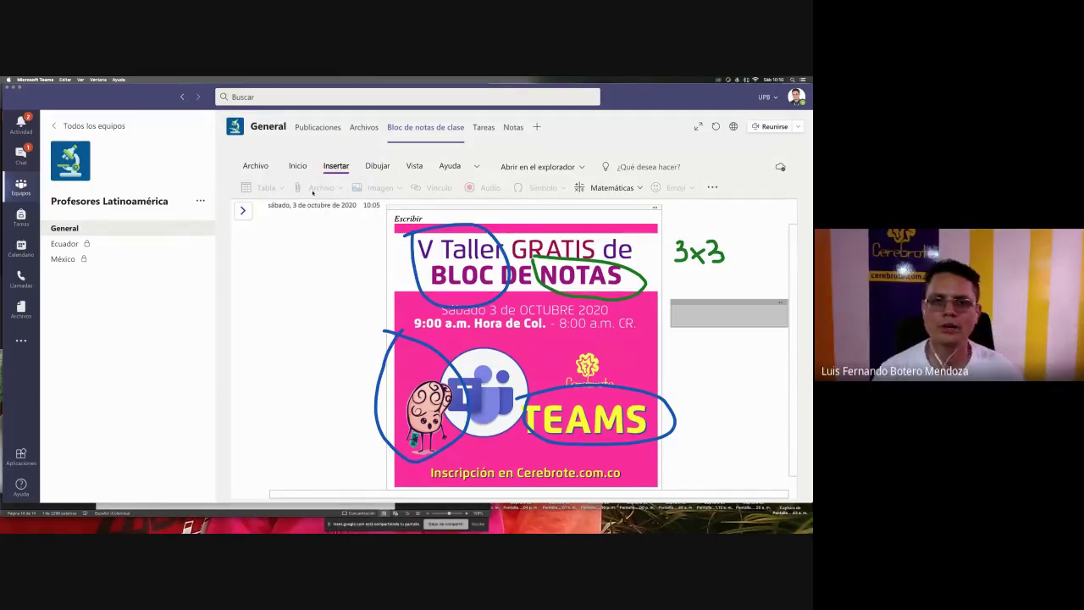
pyautogui.click(358, 279)
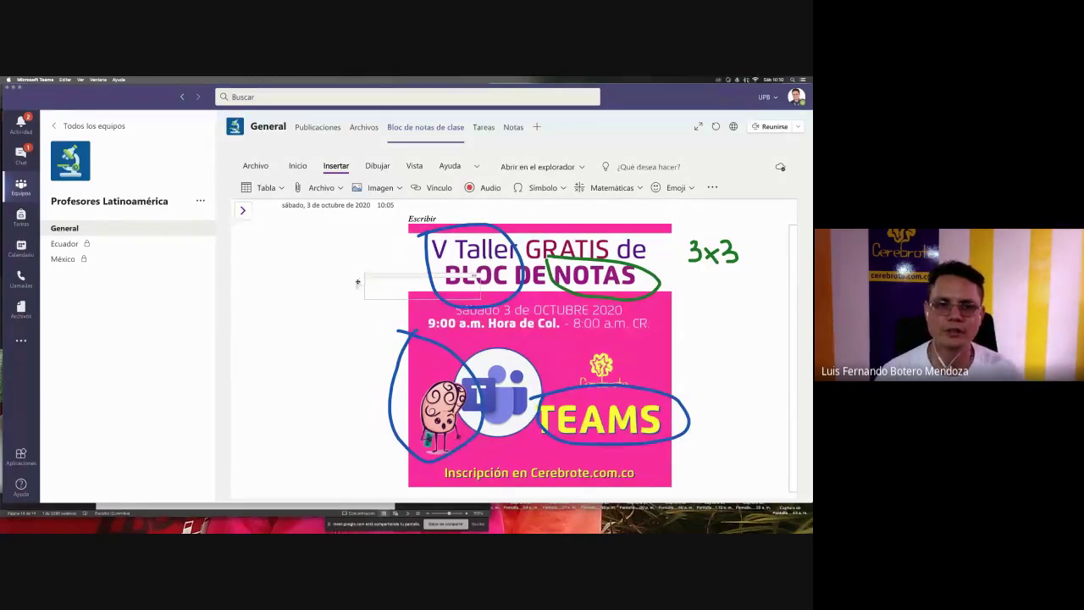
# - Add the note 'En toda la pizarra' right of the flyer and show the page list
pyautogui.click(297, 166)
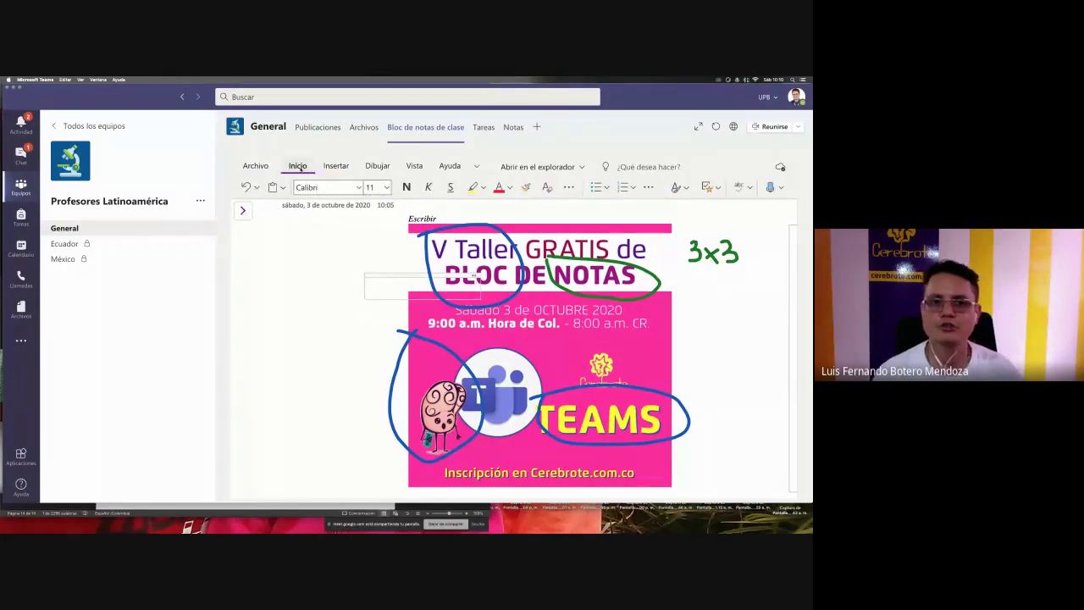
pyautogui.moveTo(408, 285); pyautogui.dragTo(305, 405)
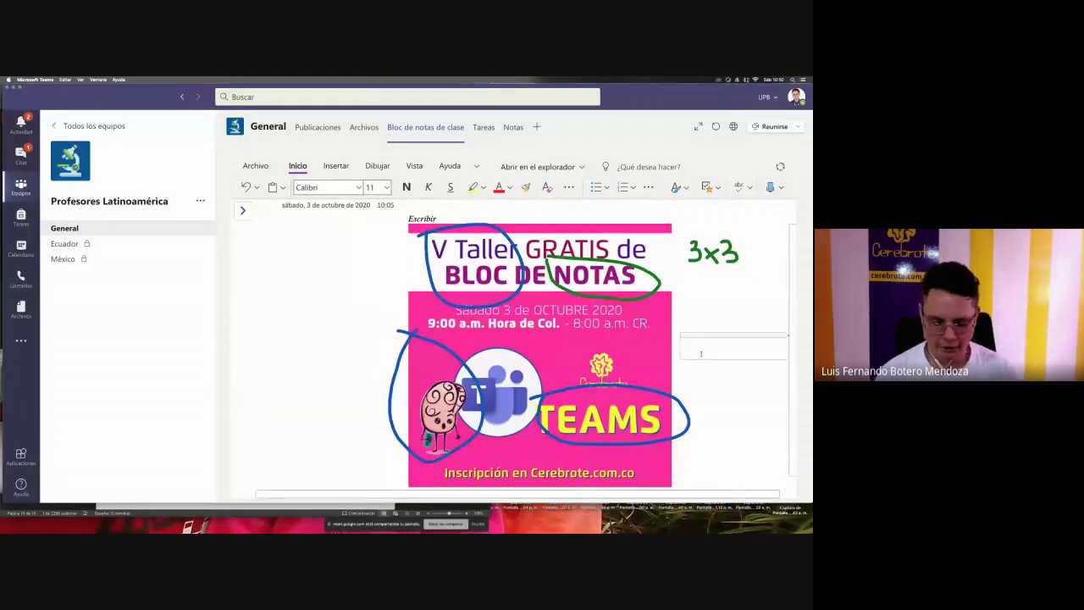
pyautogui.click(701, 353)
pyautogui.write('En tod')
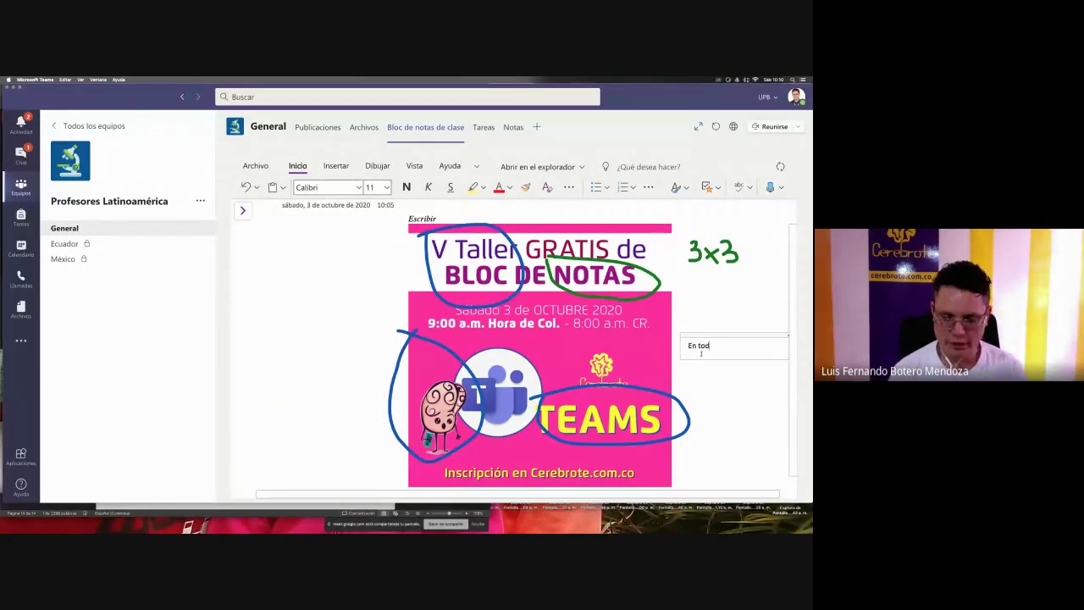
pyautogui.write('a la pizarra')
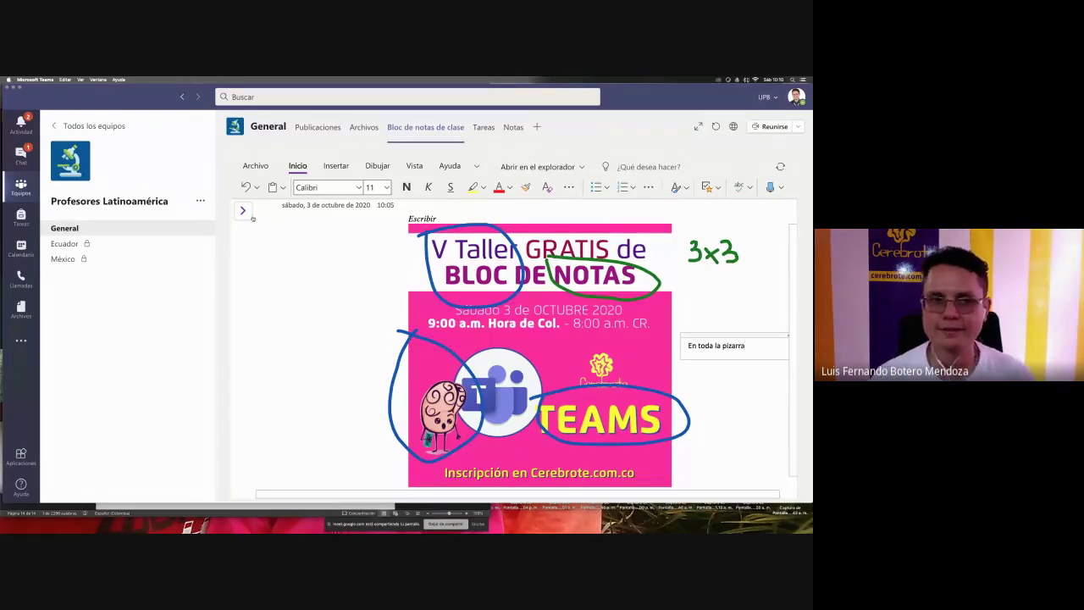
pyautogui.click(242, 211)
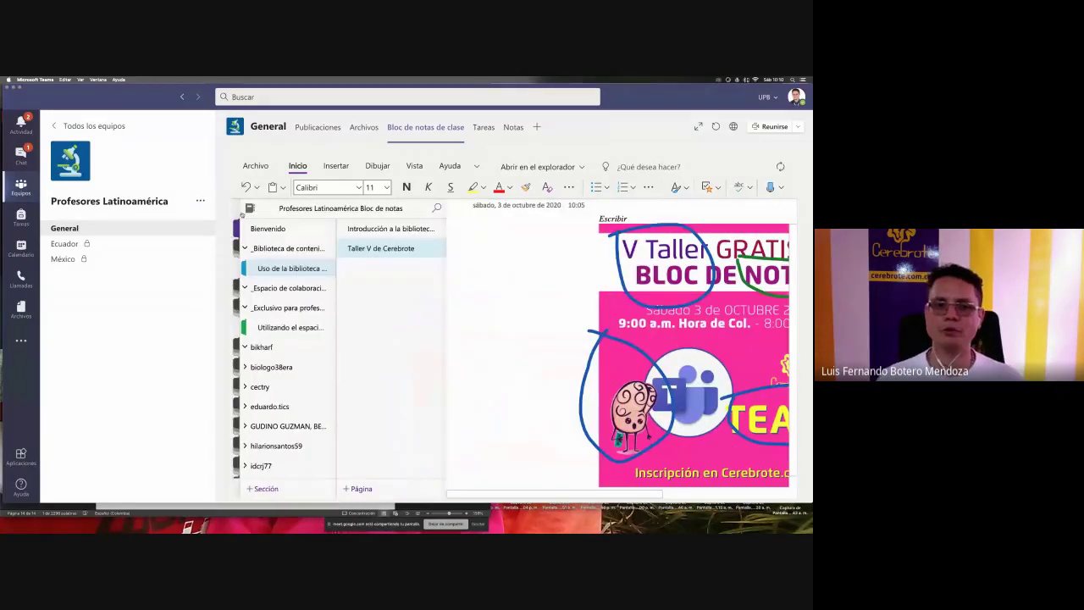
# - Look through the content library, teacher-only and collaboration section groups, then return to Taller V de Cerebrote
pyautogui.click(282, 269)
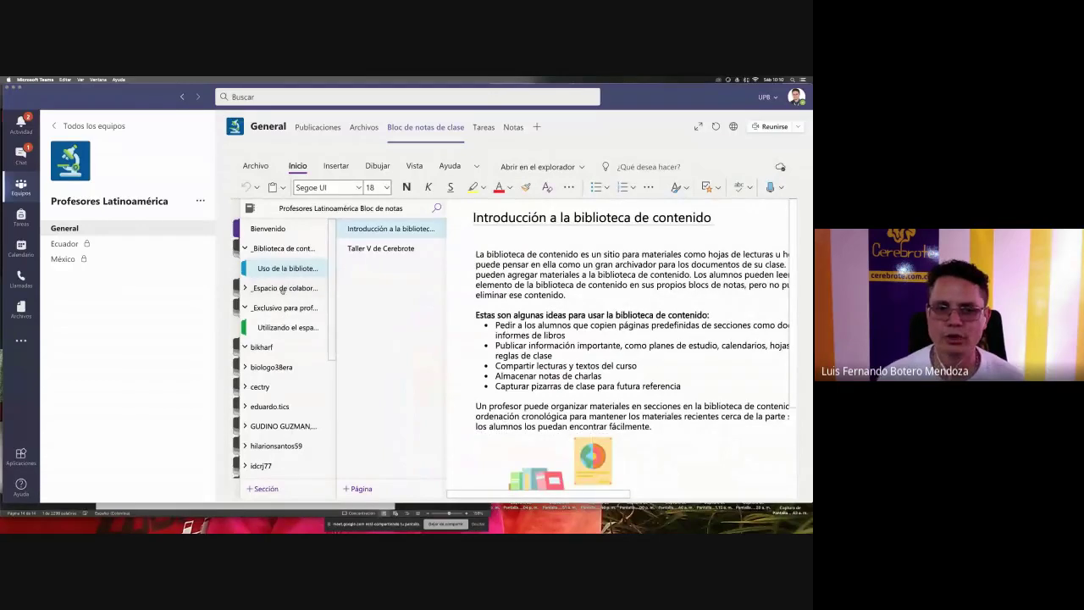
pyautogui.click(383, 248)
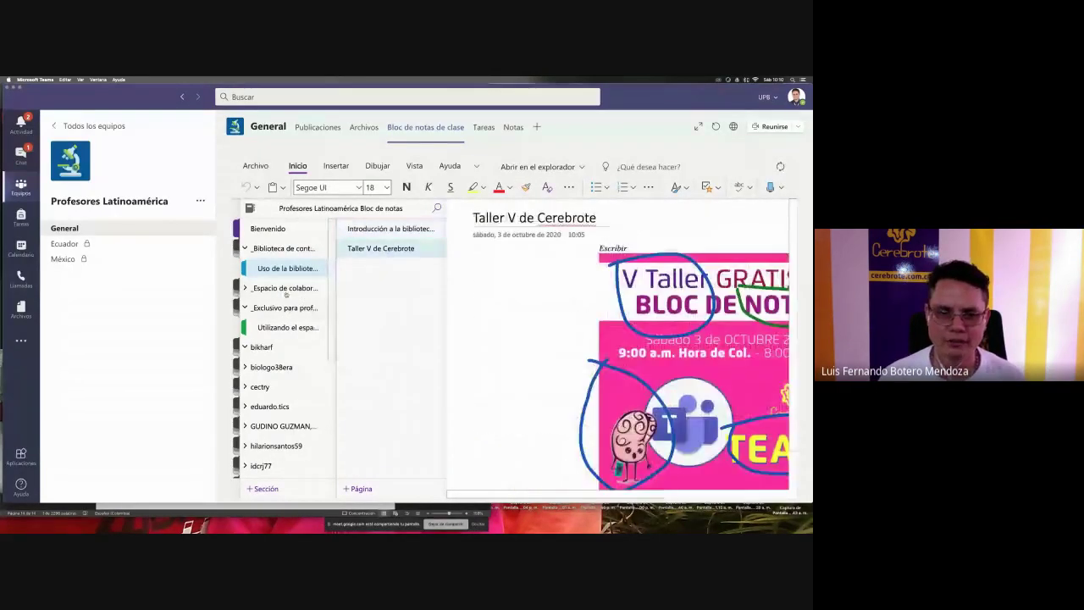
pyautogui.click(285, 309)
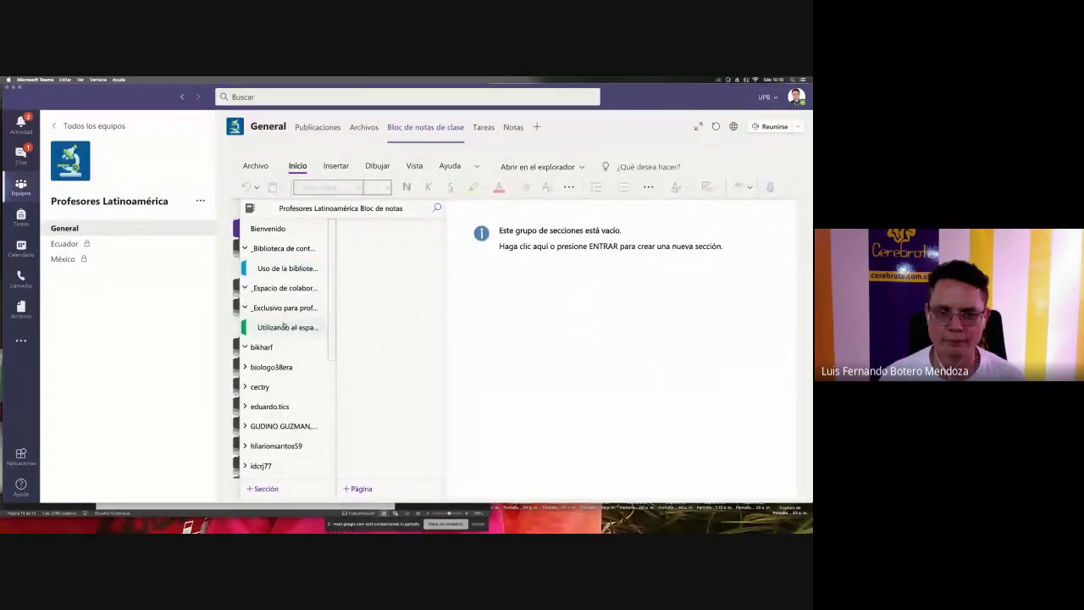
pyautogui.click(284, 327)
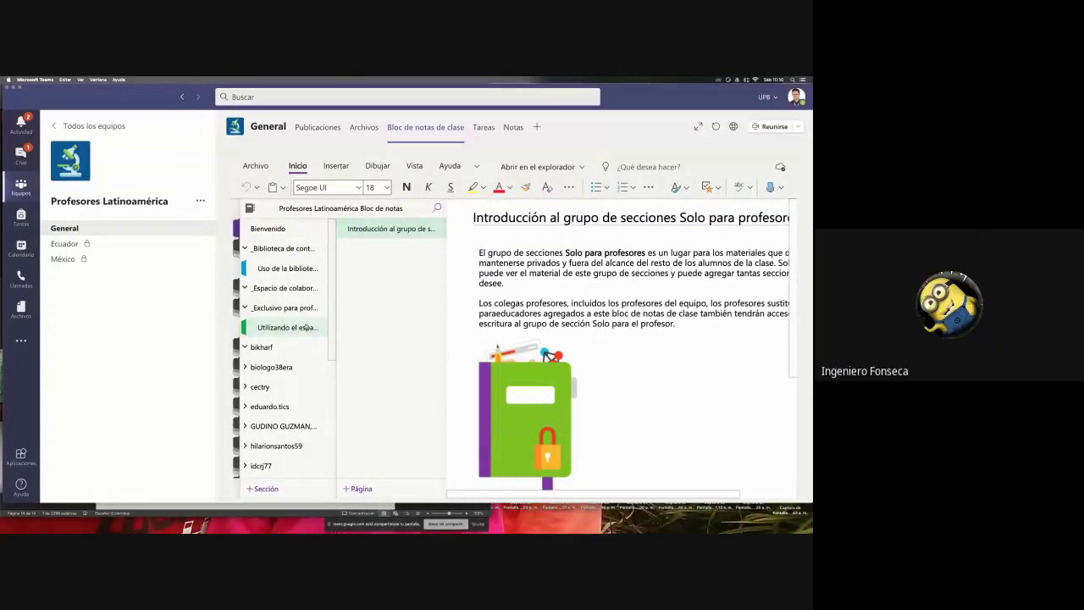
pyautogui.click(289, 290)
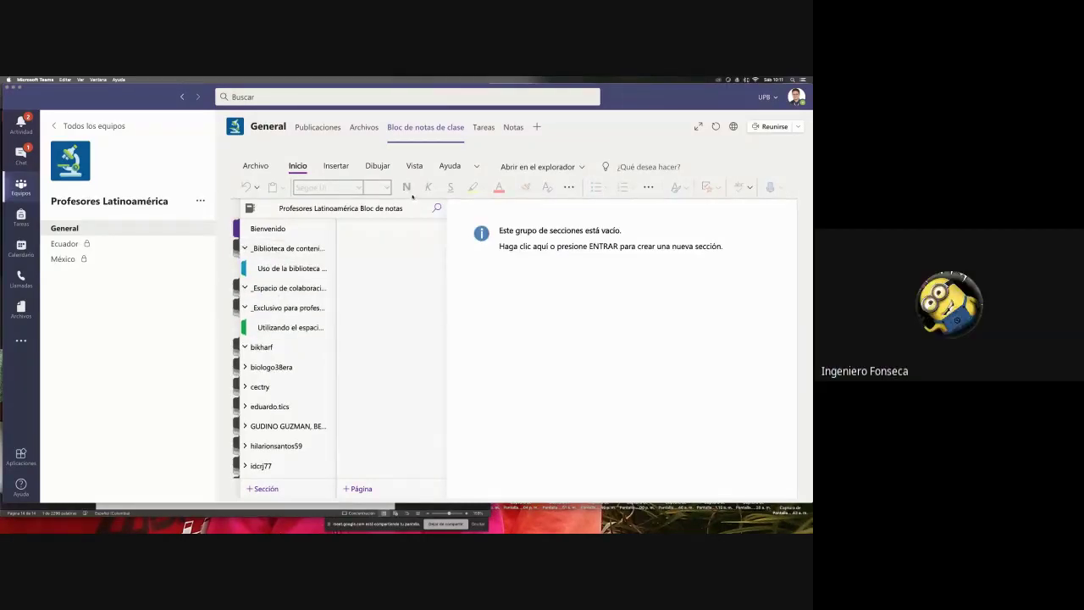
pyautogui.click(378, 166)
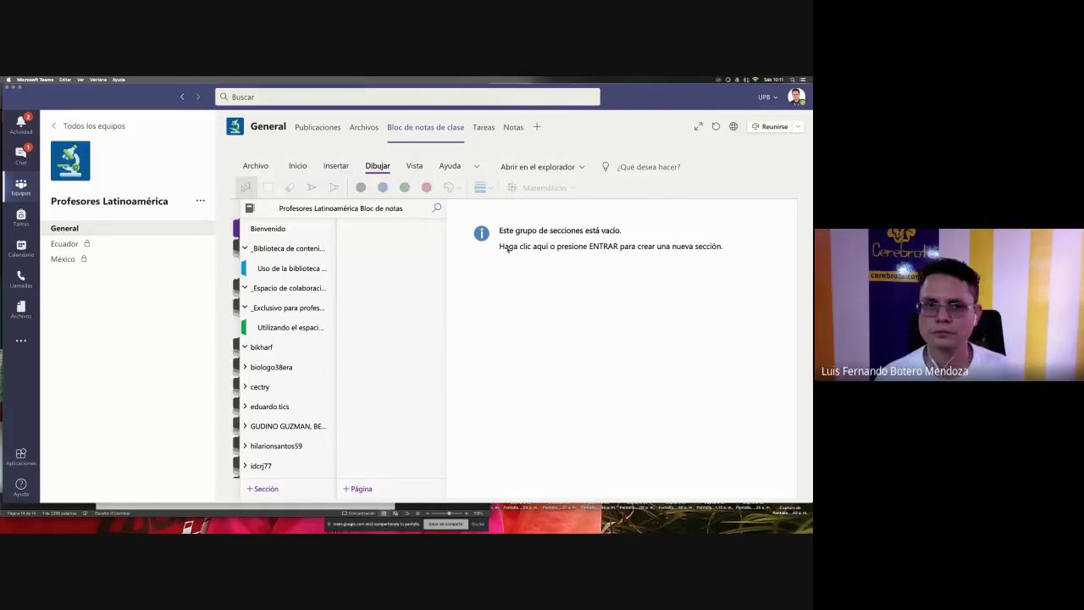
pyautogui.click(280, 269)
pyautogui.click(381, 248)
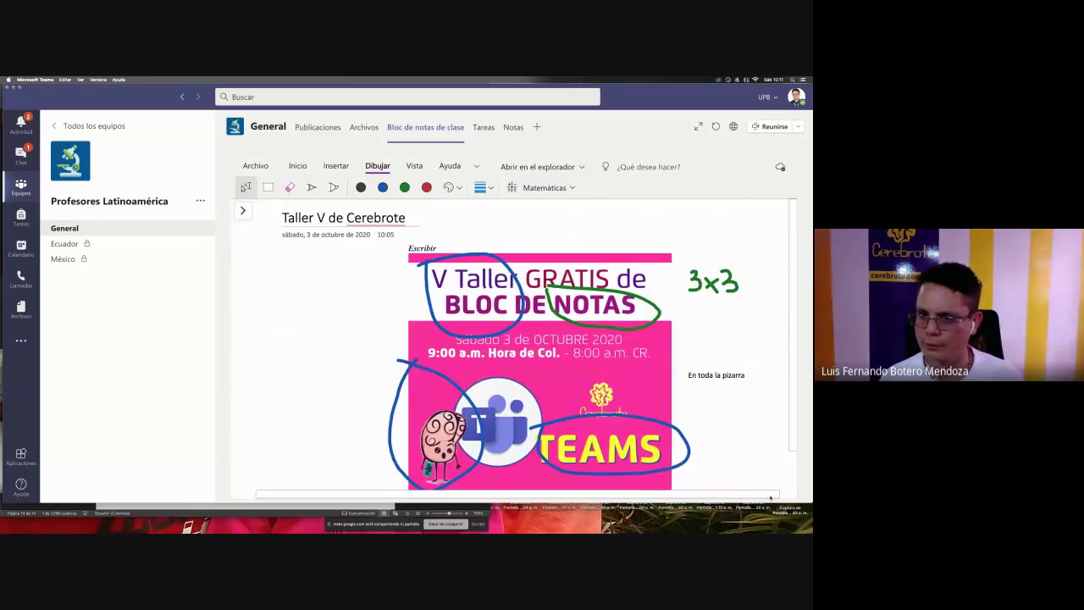
# - Lasso the green 3x3 ink, let Matemáticas recognise it as 3 × 3, then close the math pane
pyautogui.moveTo(752, 258); pyautogui.dragTo(695, 303)
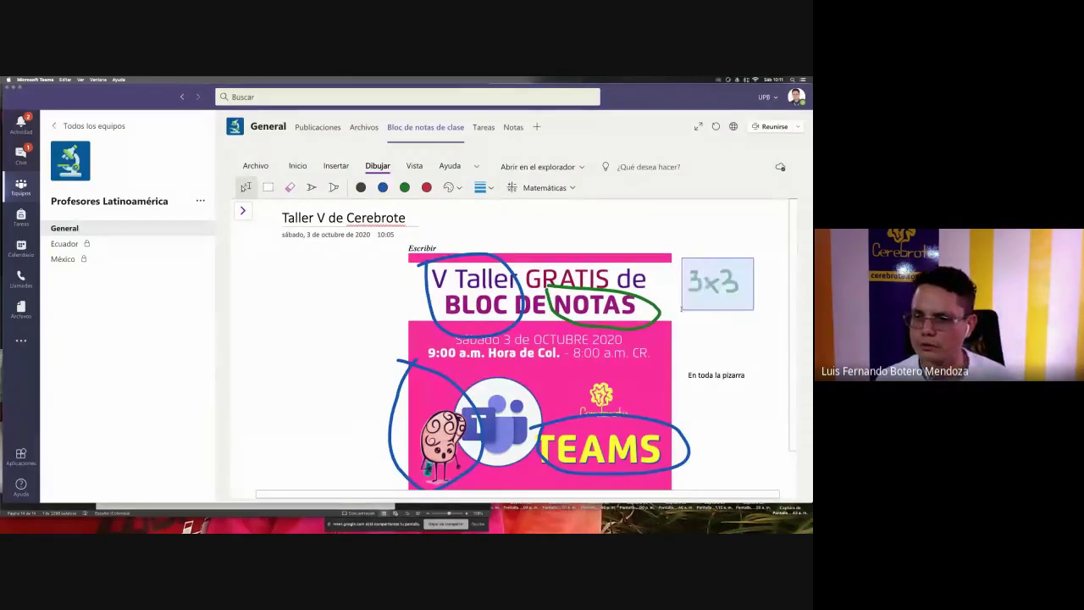
pyautogui.scroll(-1, 681, 309)
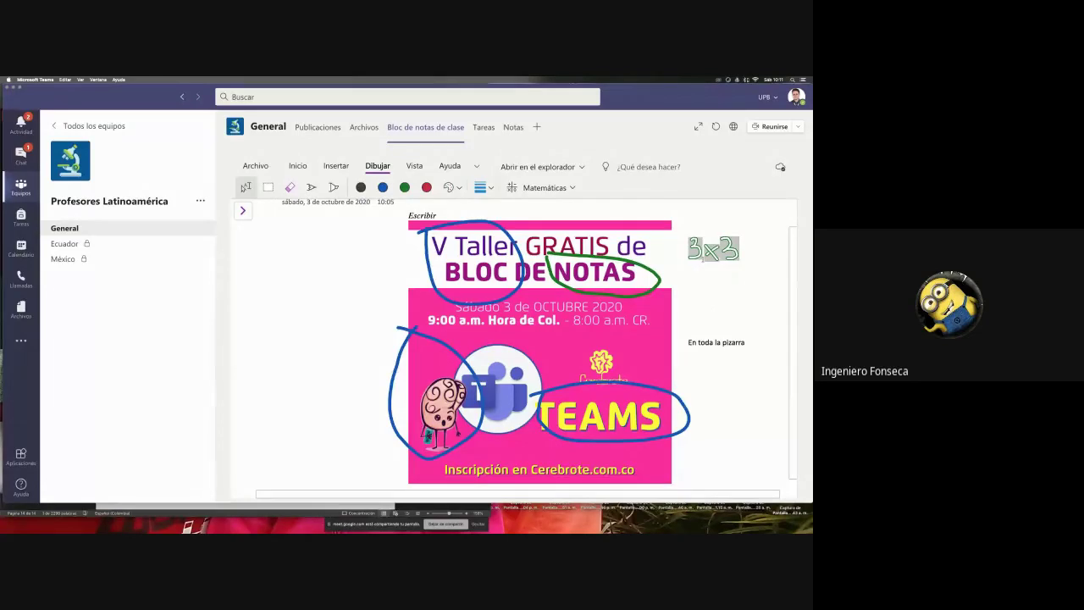
pyautogui.click(545, 188)
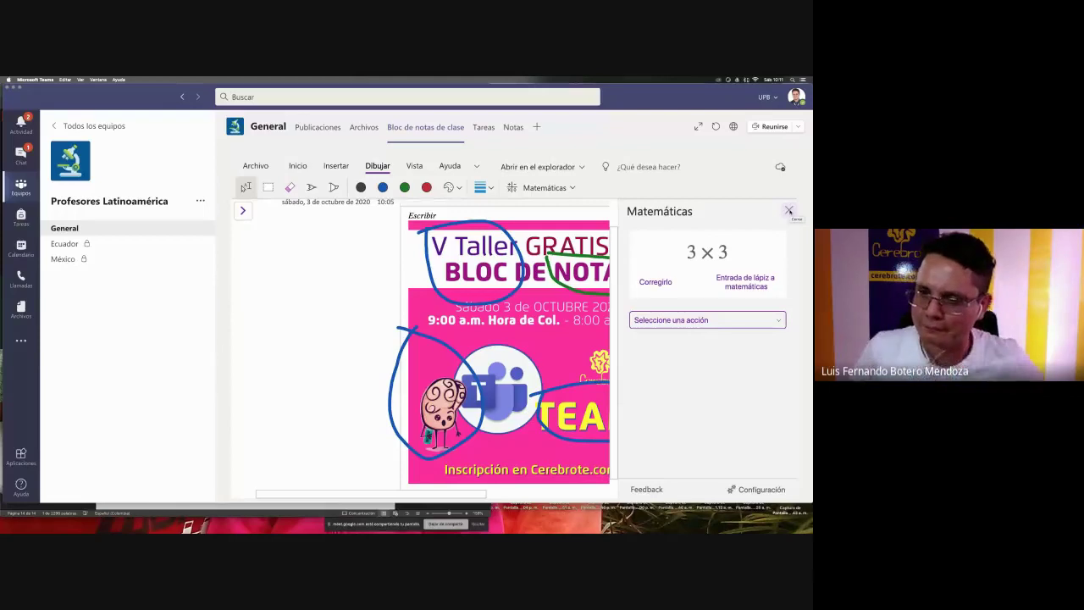
pyautogui.click(789, 211)
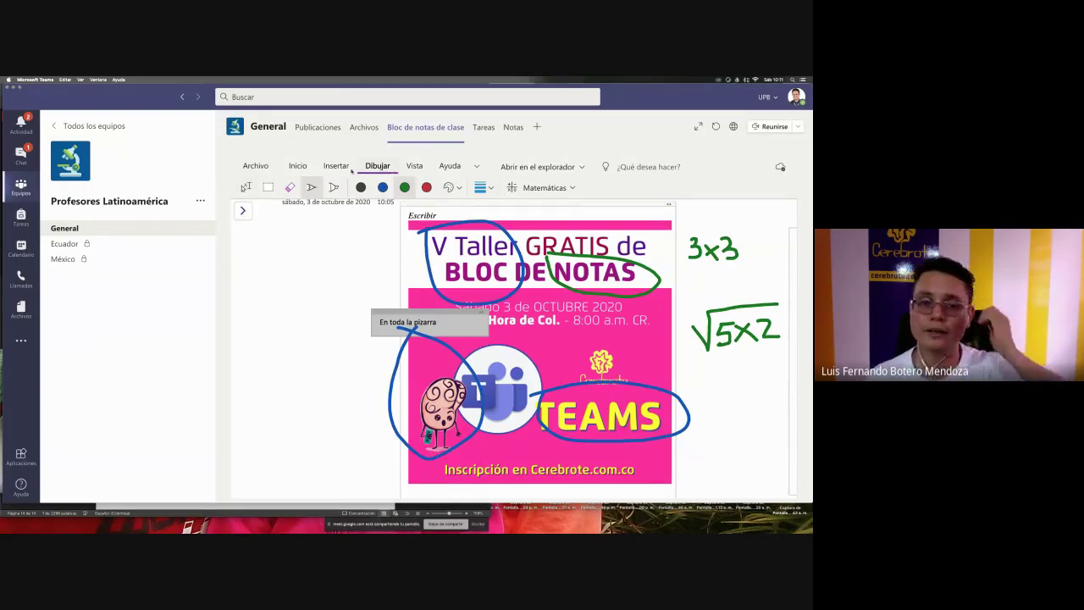
# - Lasso the handwritten √5x2 and convert it to typed math √(5×2) with Matemáticas
pyautogui.click(246, 188)
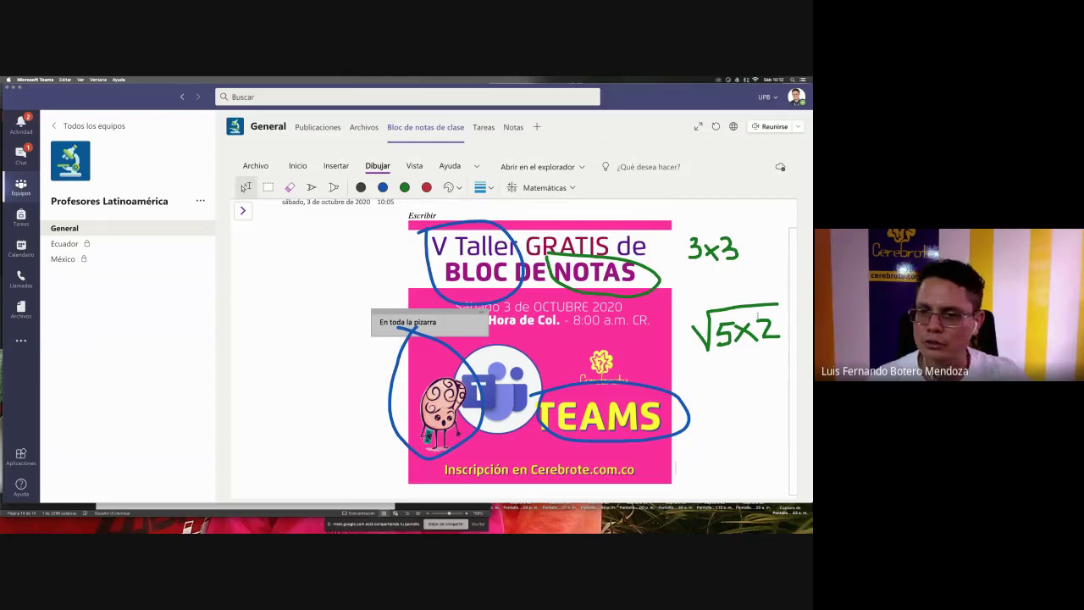
pyautogui.moveTo(687, 290); pyautogui.dragTo(782, 362)
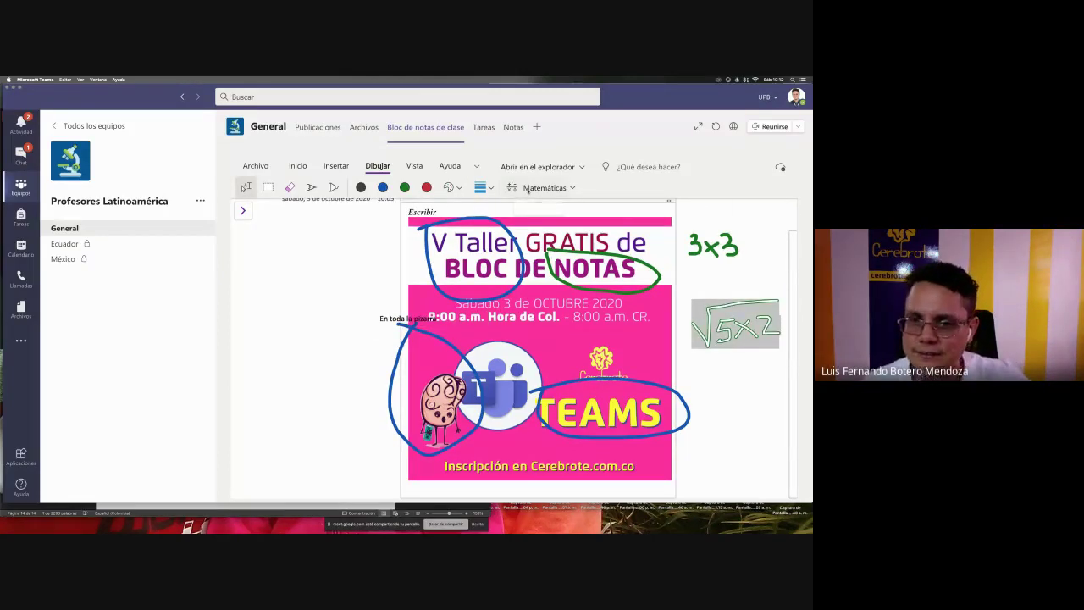
pyautogui.click(526, 188)
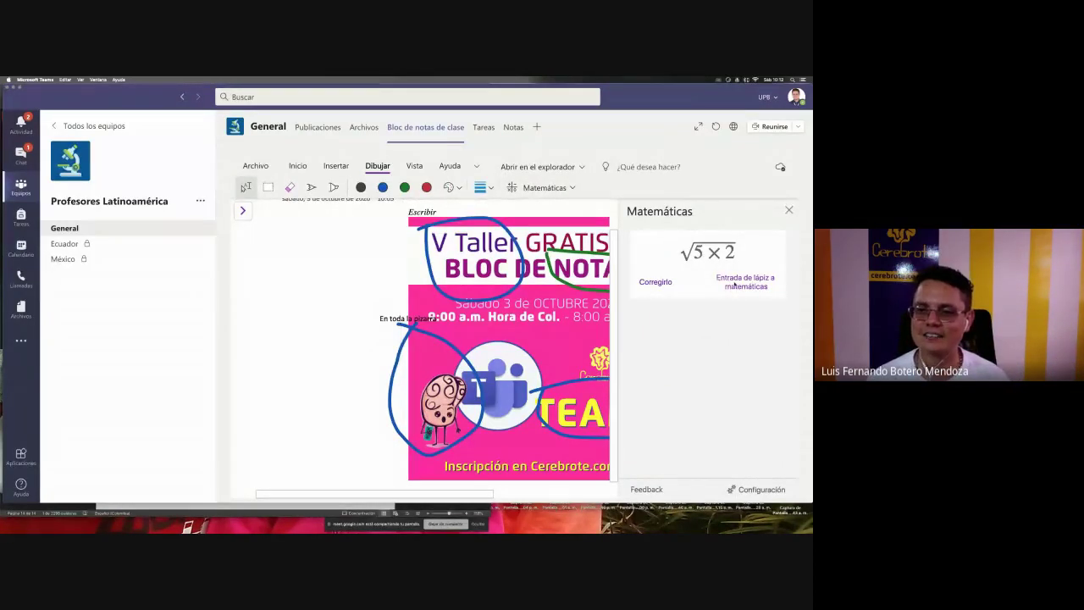
pyautogui.click(735, 286)
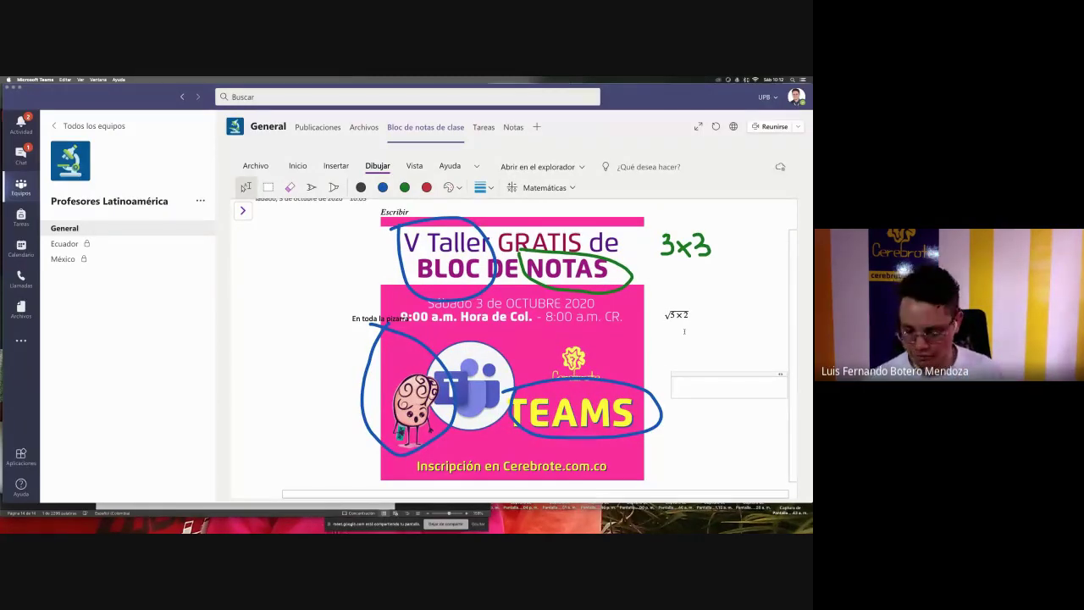
# - Handwrite 3²×√4 in green ink left of the poster and lasso-select it
pyautogui.click(311, 187)
pyautogui.moveTo(703, 335)
pyautogui.mouseDown()
pyautogui.moveTo(722, 336)
pyautogui.moveTo(703, 361)
pyautogui.mouseUp()
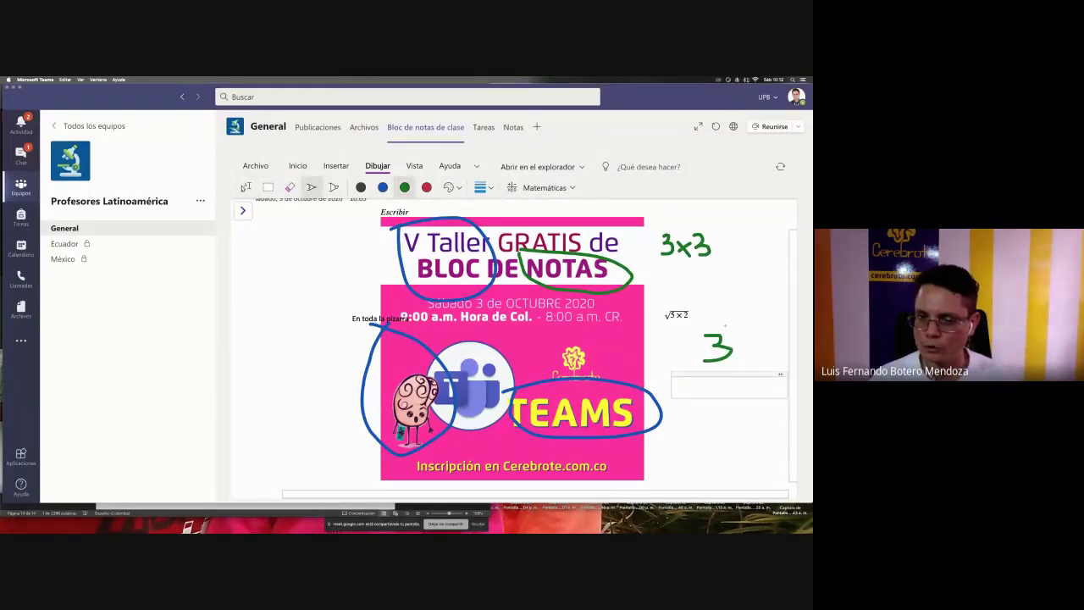
pyautogui.moveTo(724, 324)
pyautogui.mouseDown()
pyautogui.moveTo(738, 360)
pyautogui.moveTo(767, 352)
pyautogui.moveTo(771, 363)
pyautogui.moveTo(776, 324)
pyautogui.moveTo(790, 322)
pyautogui.mouseUp()
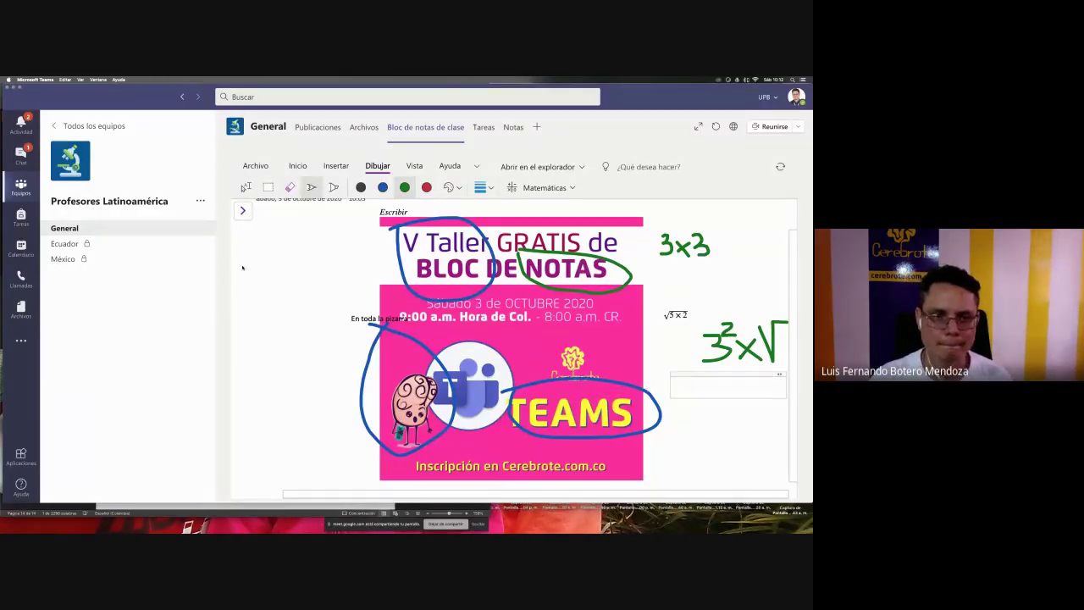
pyautogui.moveTo(261, 270)
pyautogui.mouseDown()
pyautogui.moveTo(277, 285)
pyautogui.moveTo(259, 293)
pyautogui.moveTo(285, 261)
pyautogui.moveTo(296, 285)
pyautogui.moveTo(320, 296)
pyautogui.moveTo(324, 252)
pyautogui.moveTo(365, 254)
pyautogui.moveTo(345, 299)
pyautogui.mouseUp()
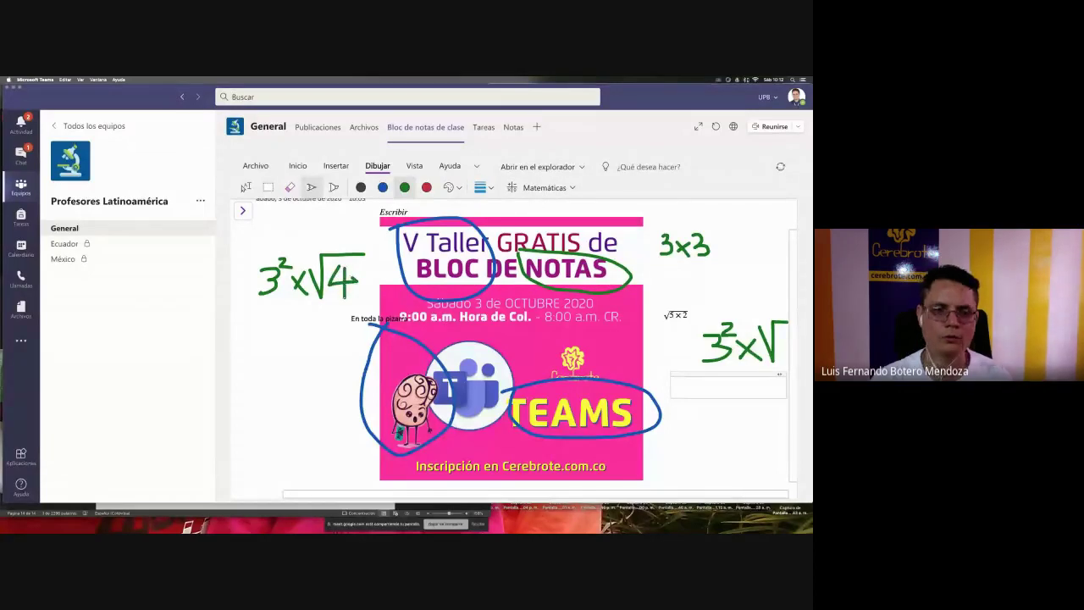
pyautogui.click(245, 187)
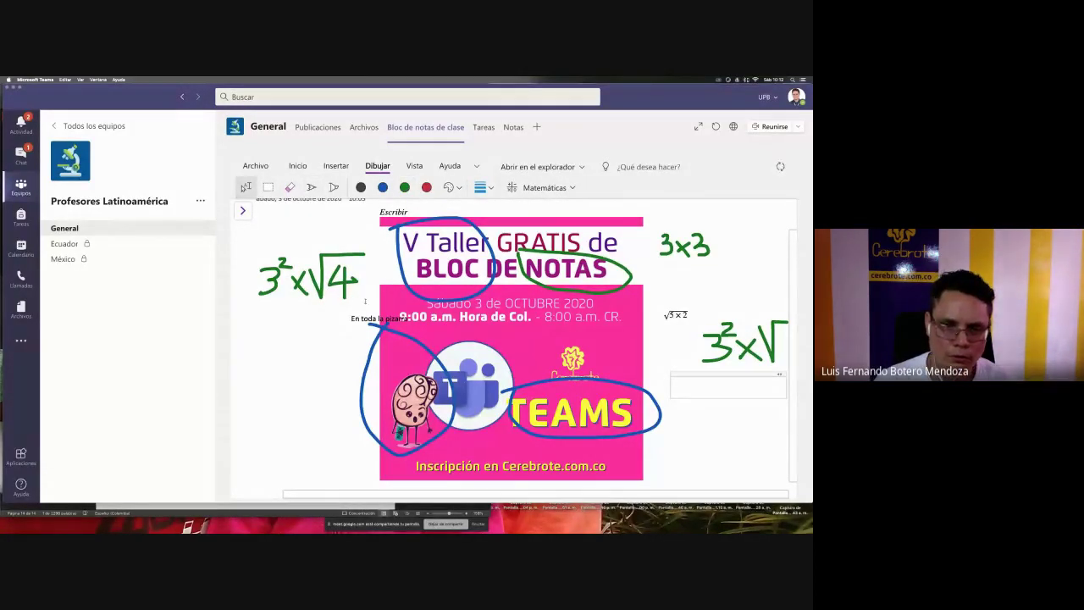
pyautogui.moveTo(348, 298)
pyautogui.mouseDown()
pyautogui.moveTo(254, 246)
pyautogui.moveTo(270, 244)
pyautogui.mouseUp()
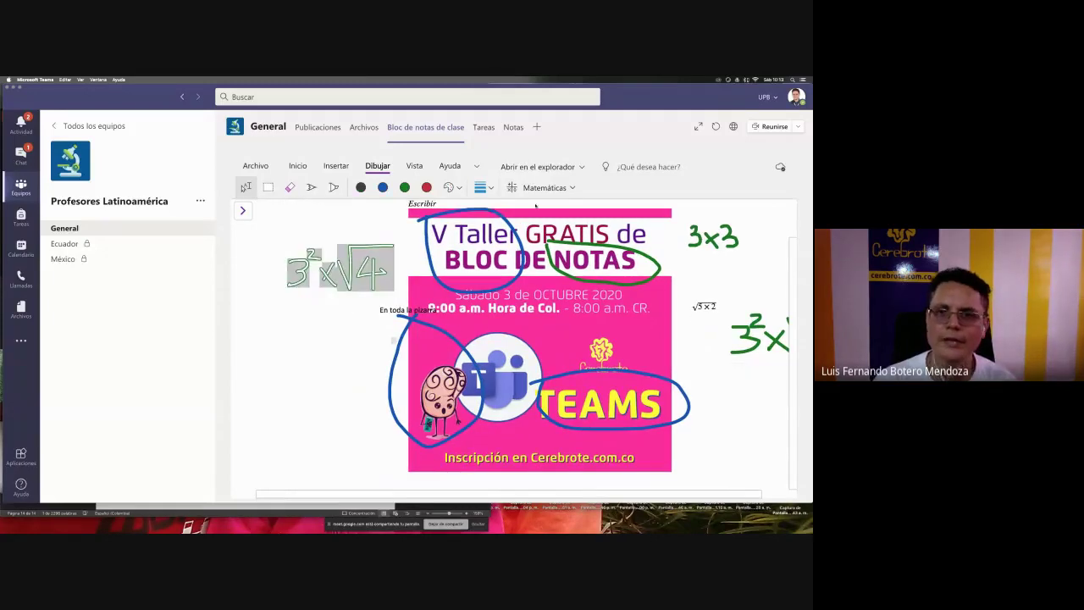
# - Convert the selected 3² × √4 ink to typed math with Matemáticas and drag it into place left of the poster
pyautogui.click(546, 187)
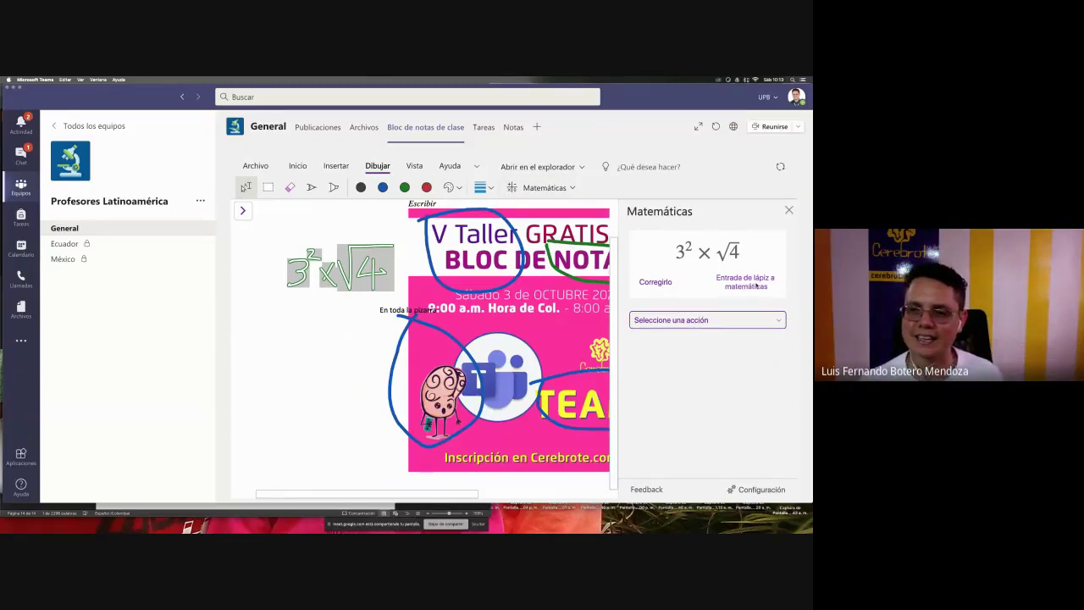
pyautogui.click(754, 319)
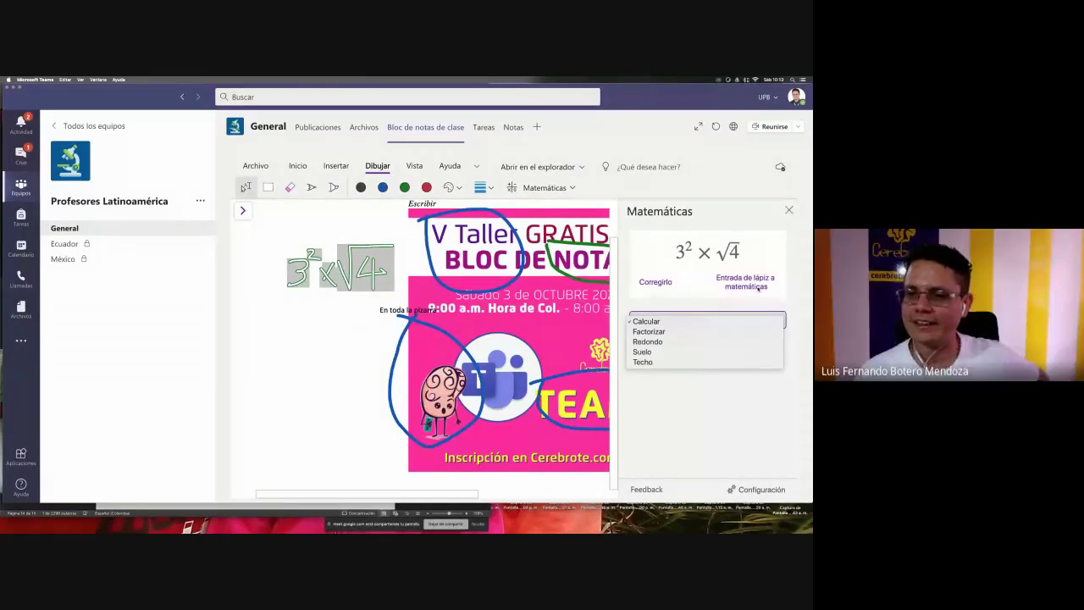
pyautogui.click(756, 286)
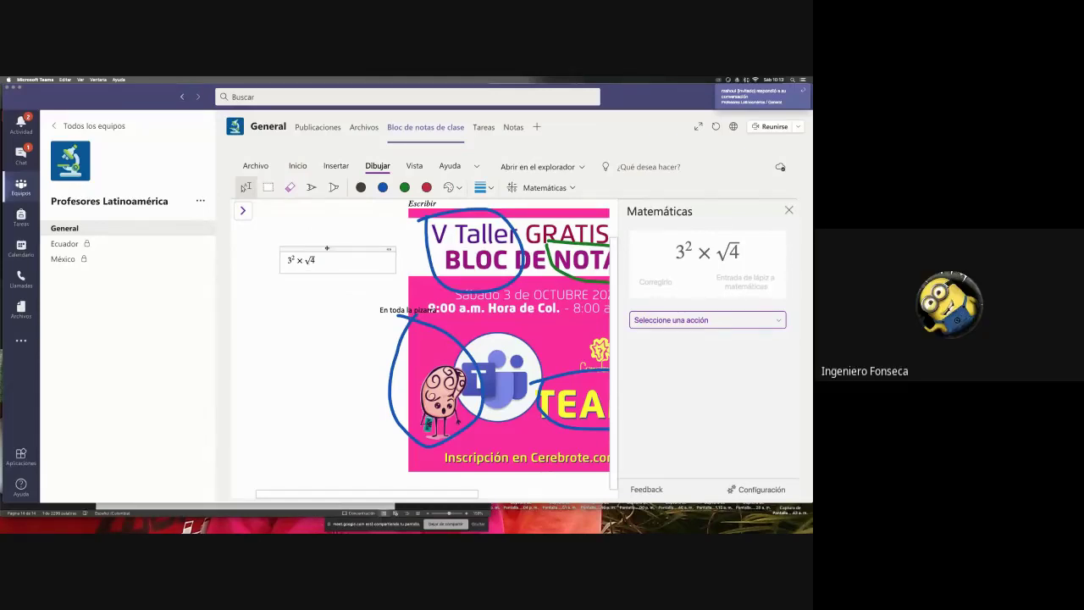
pyautogui.moveTo(327, 248); pyautogui.dragTo(338, 265)
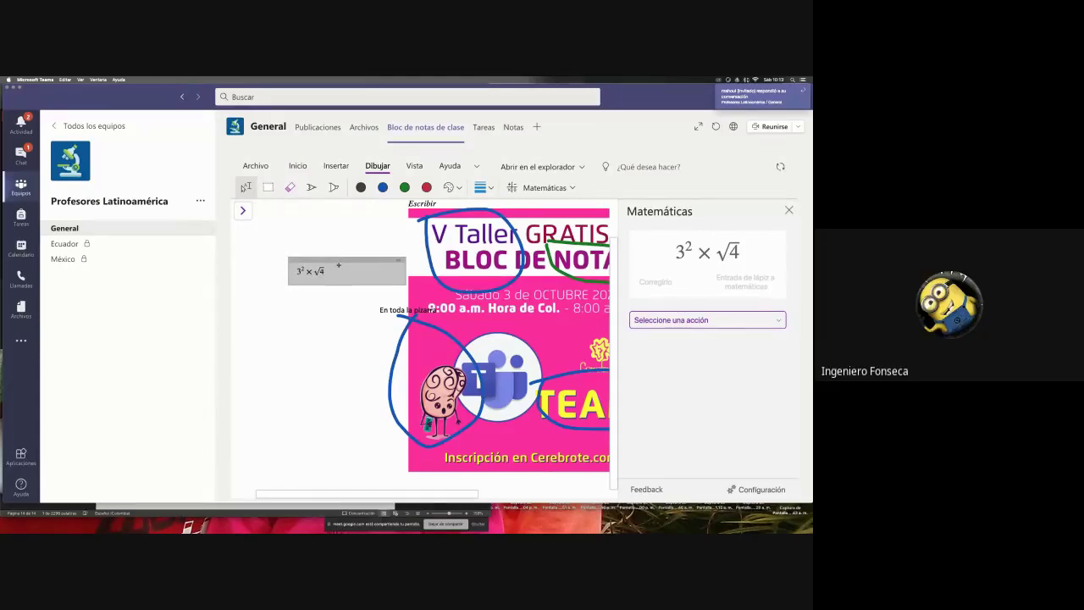
pyautogui.click(344, 354)
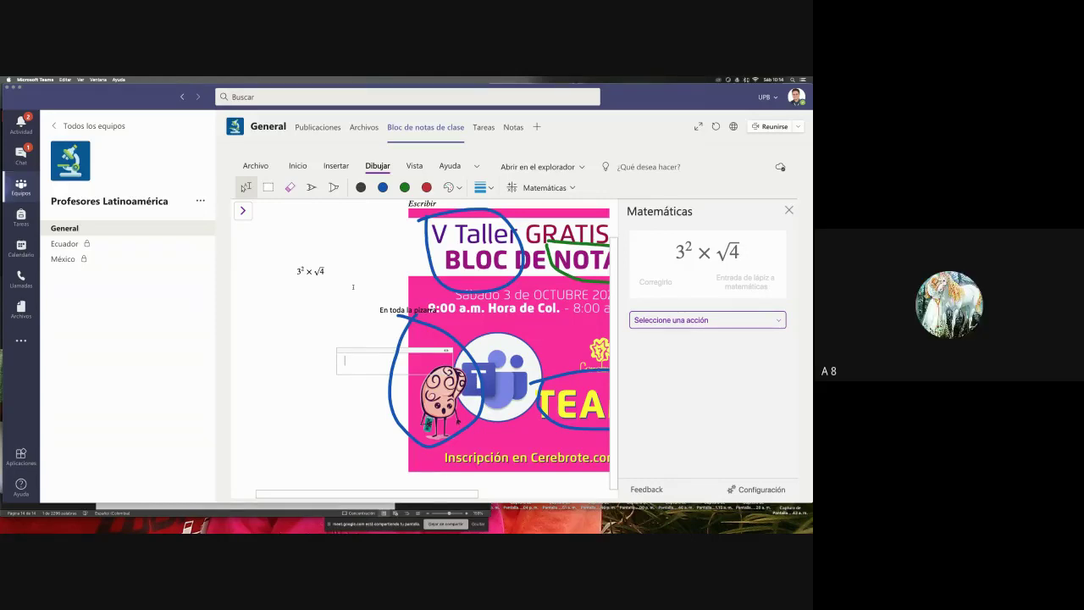
pyautogui.hscroll(3, 354, 286)
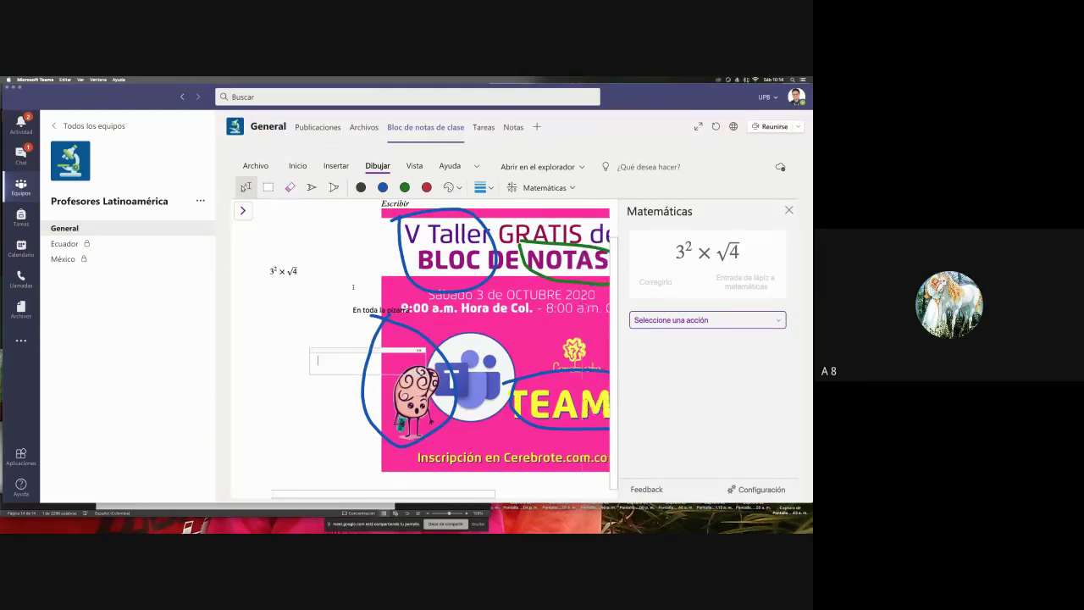
pyautogui.hscroll(-3, 353, 286)
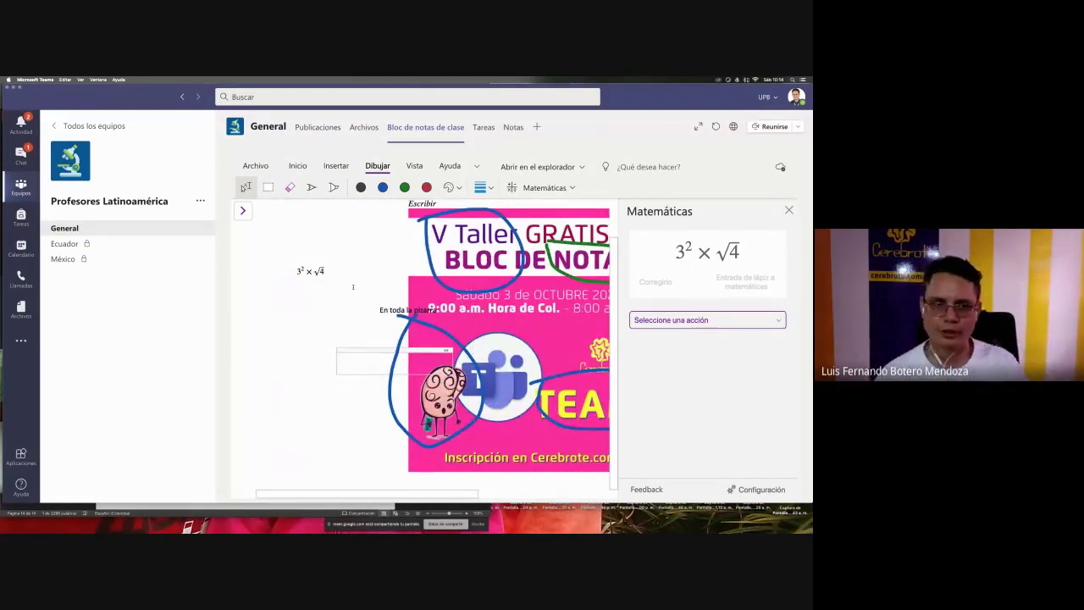
# - Browse the collaboration and teacher-only section groups, opening the teacher-only introduction page
pyautogui.click(242, 210)
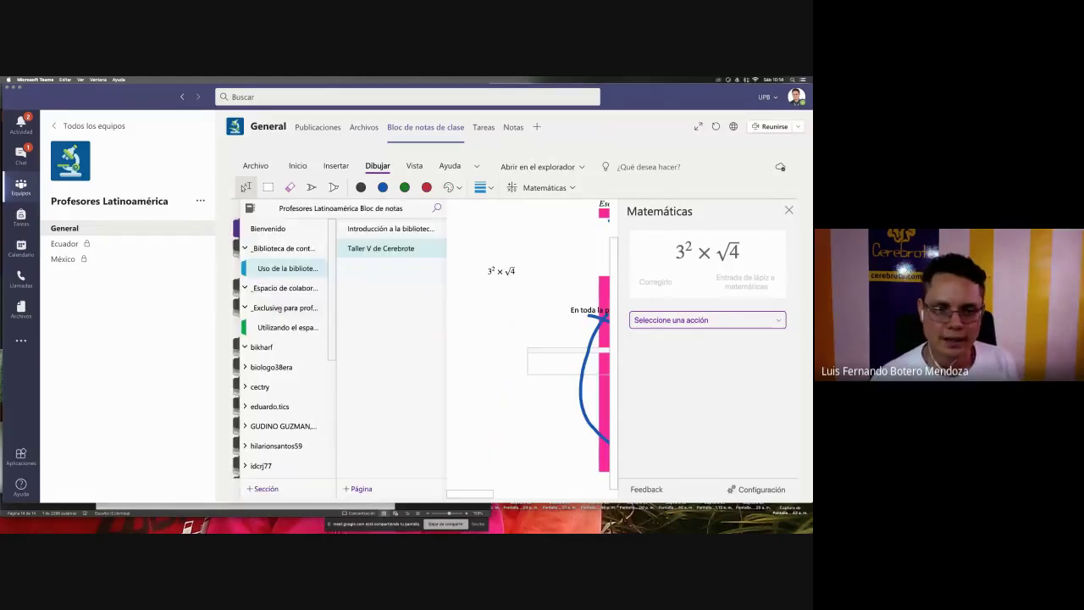
pyautogui.click(279, 287)
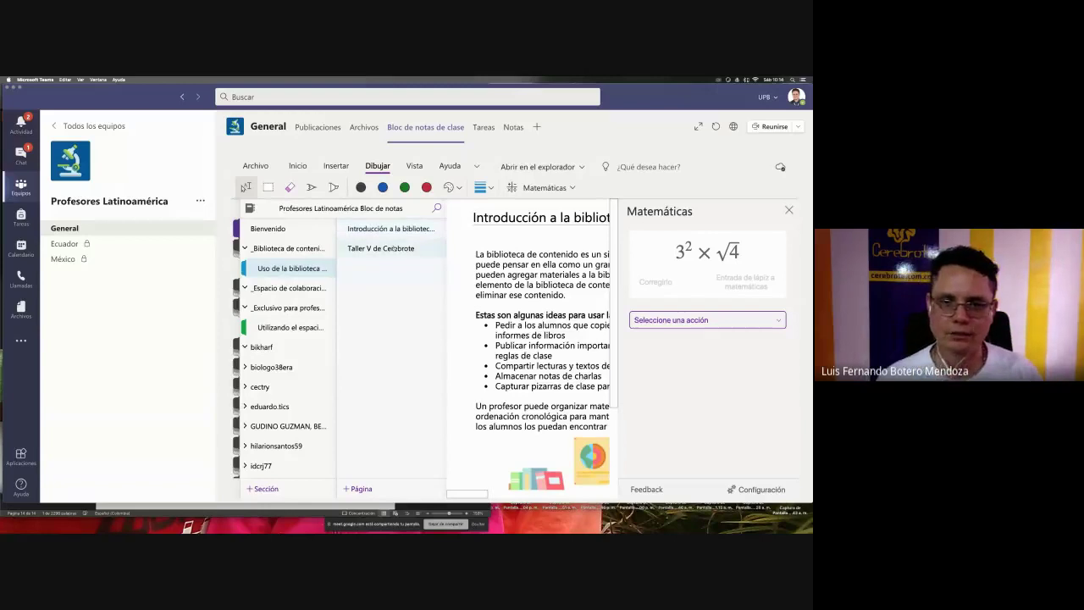
pyautogui.click(394, 247)
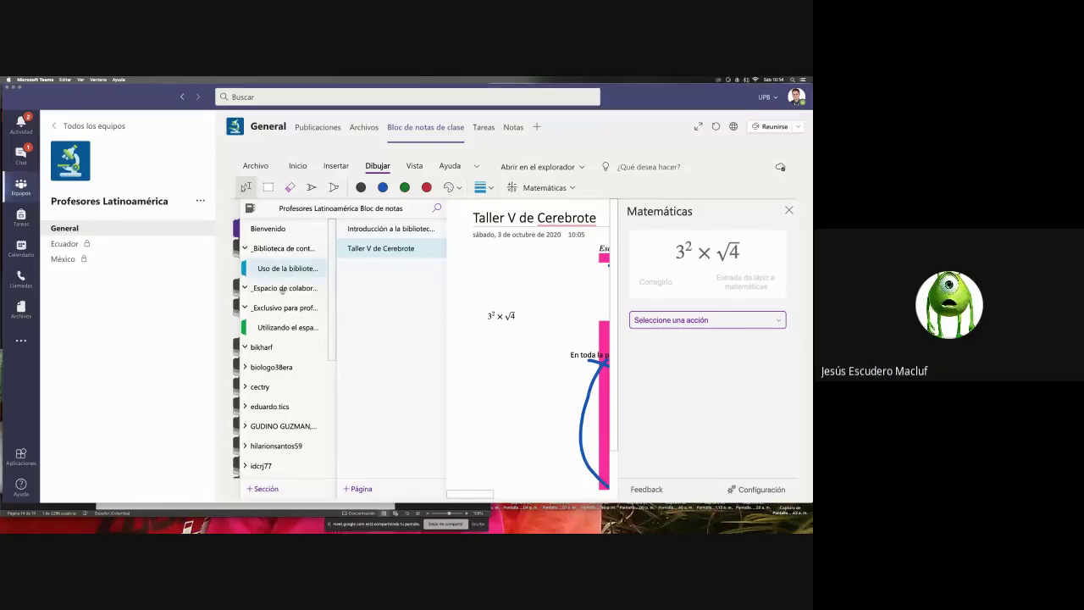
pyautogui.click(285, 288)
pyautogui.click(285, 307)
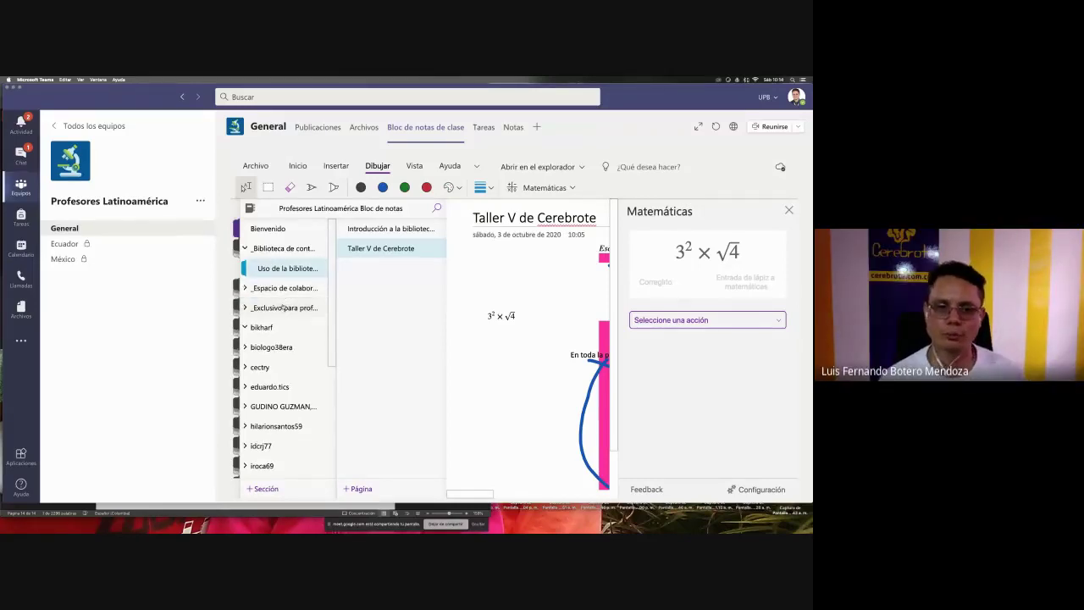
pyautogui.click(285, 307)
pyautogui.click(283, 324)
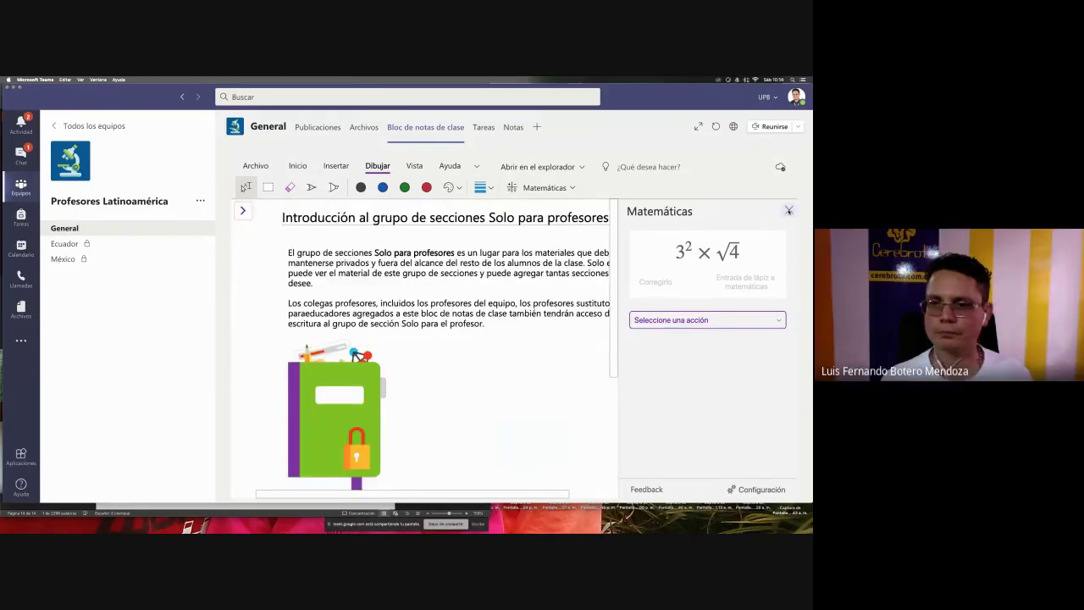
# - Close the Math panel, go back to Taller V de Cerebrote and pick the green pen
pyautogui.click(787, 210)
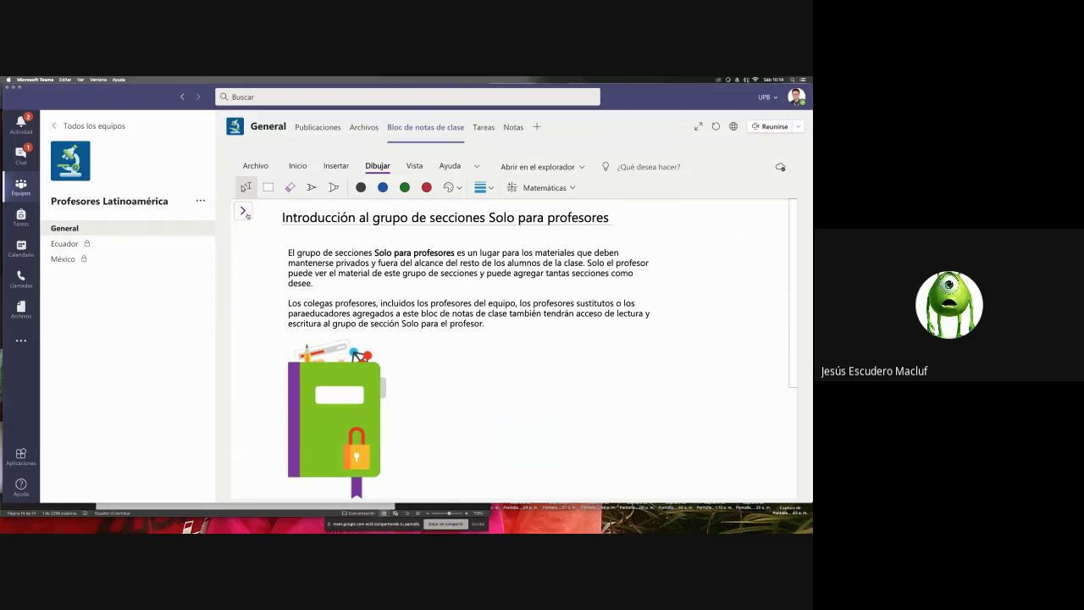
pyautogui.click(244, 211)
pyautogui.click(285, 268)
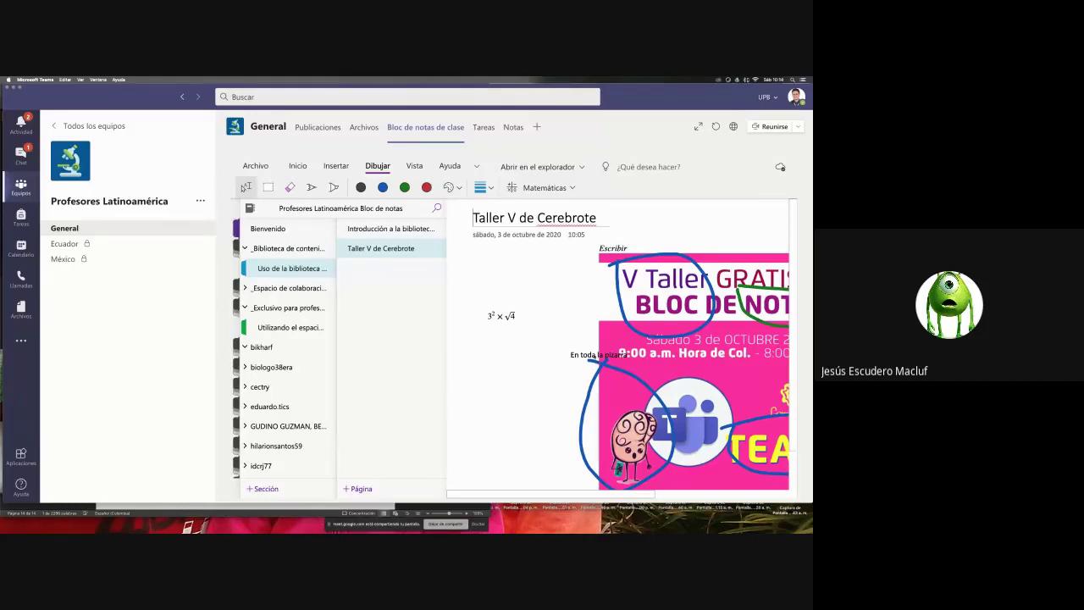
pyautogui.click(311, 188)
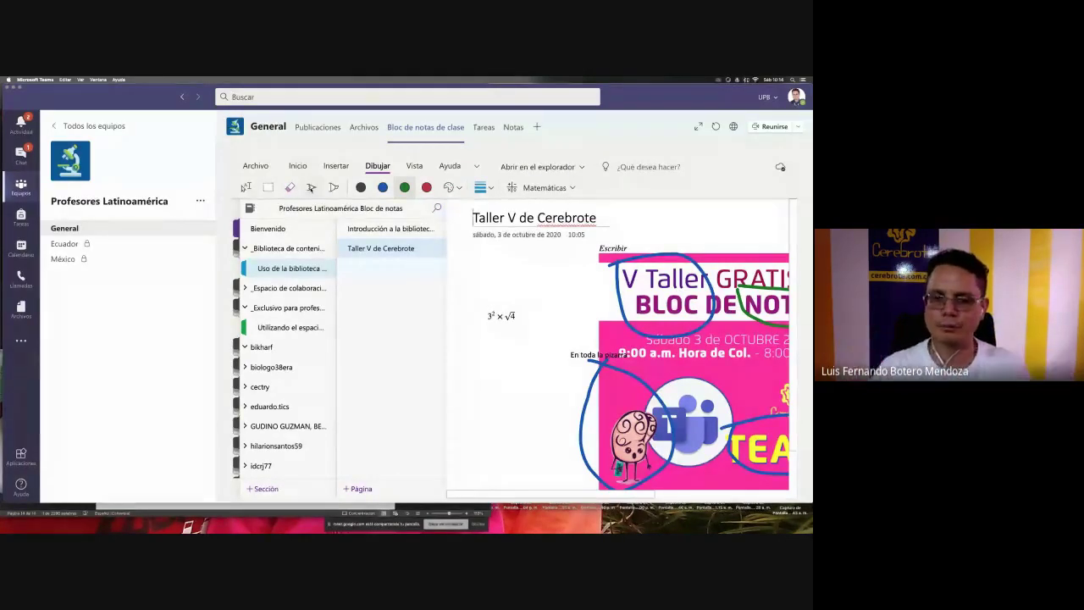
pyautogui.click(311, 188)
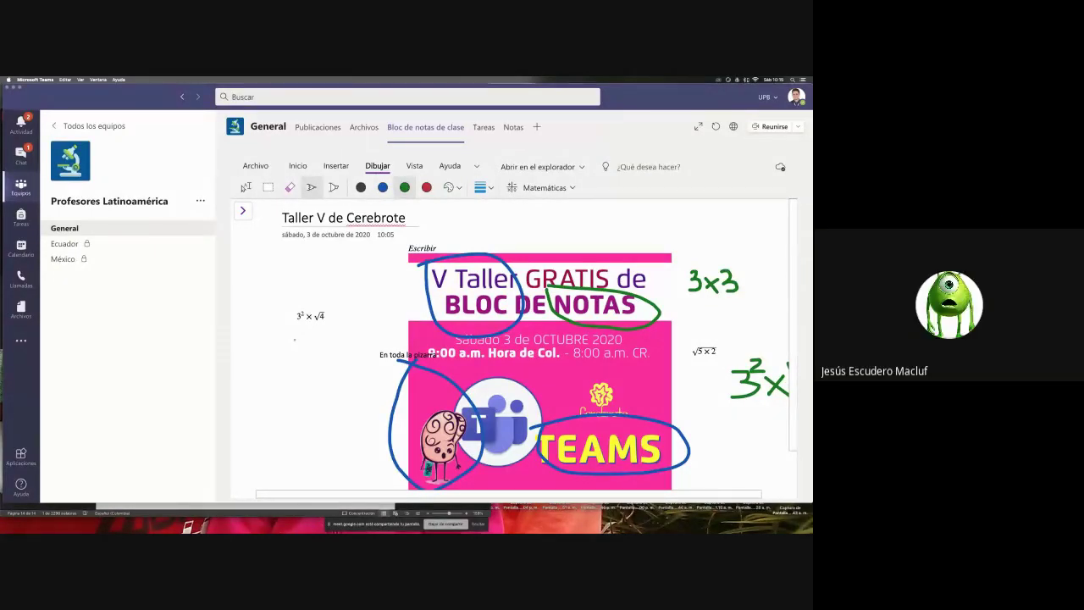
pyautogui.moveTo(293, 338)
pyautogui.mouseDown()
pyautogui.moveTo(308, 338)
pyautogui.moveTo(298, 350)
pyautogui.mouseUp()
pyautogui.hotkey('ctrl', 'z')
pyautogui.hotkey('ctrl', 'z')
pyautogui.hotkey('ctrl', 'z')
pyautogui.click(571, 167)
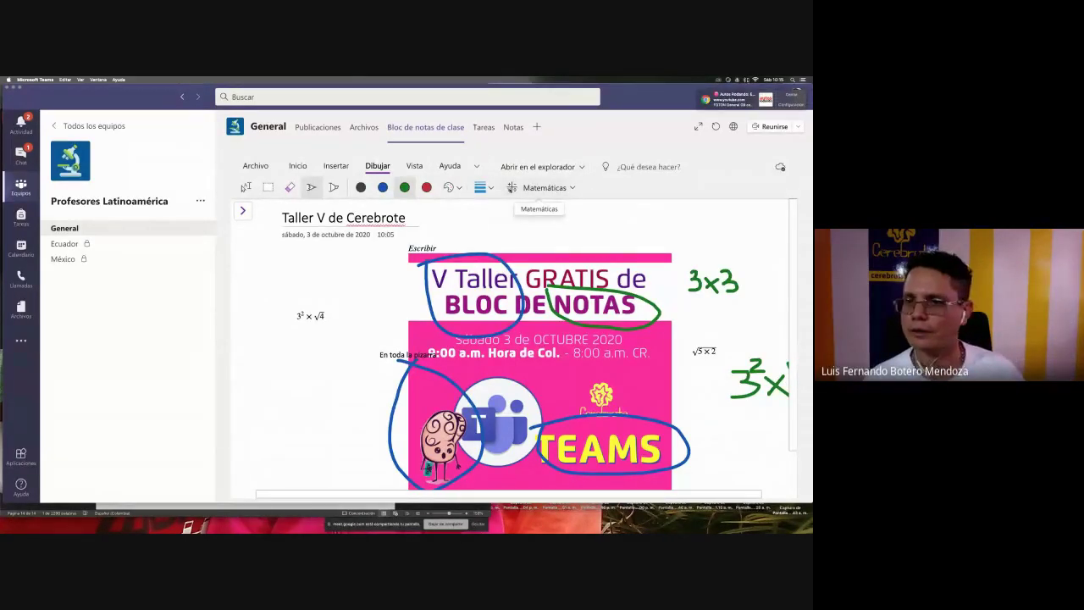
pyautogui.click(415, 166)
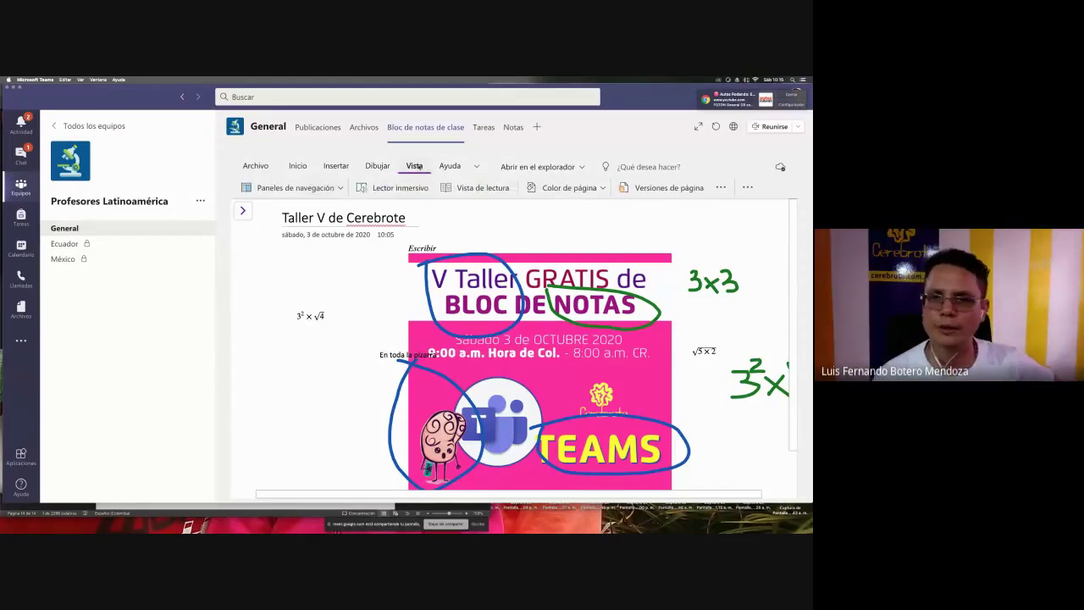
pyautogui.click(450, 166)
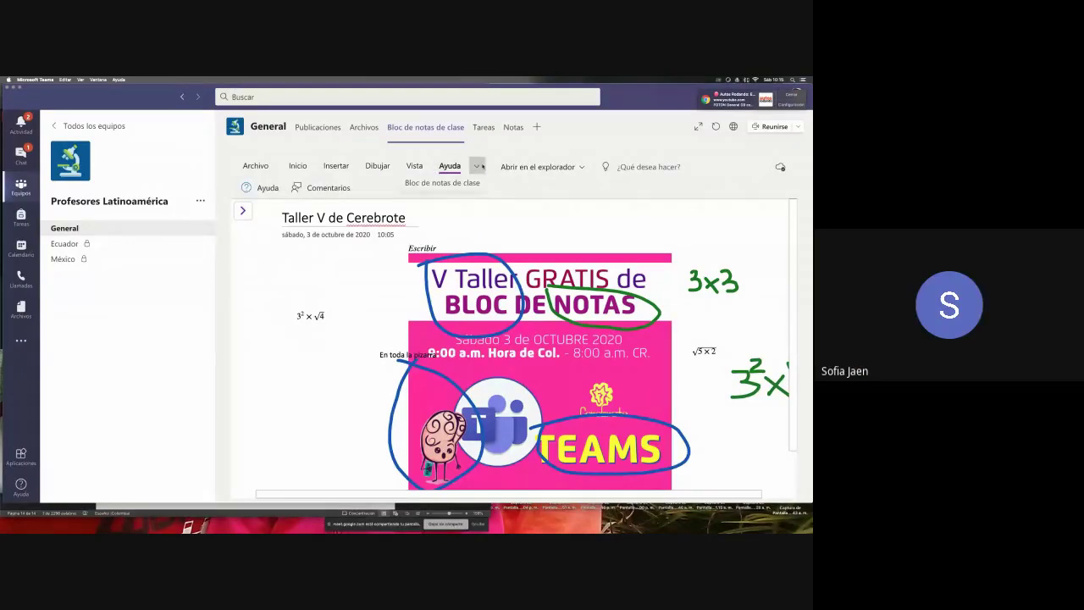
pyautogui.click(378, 166)
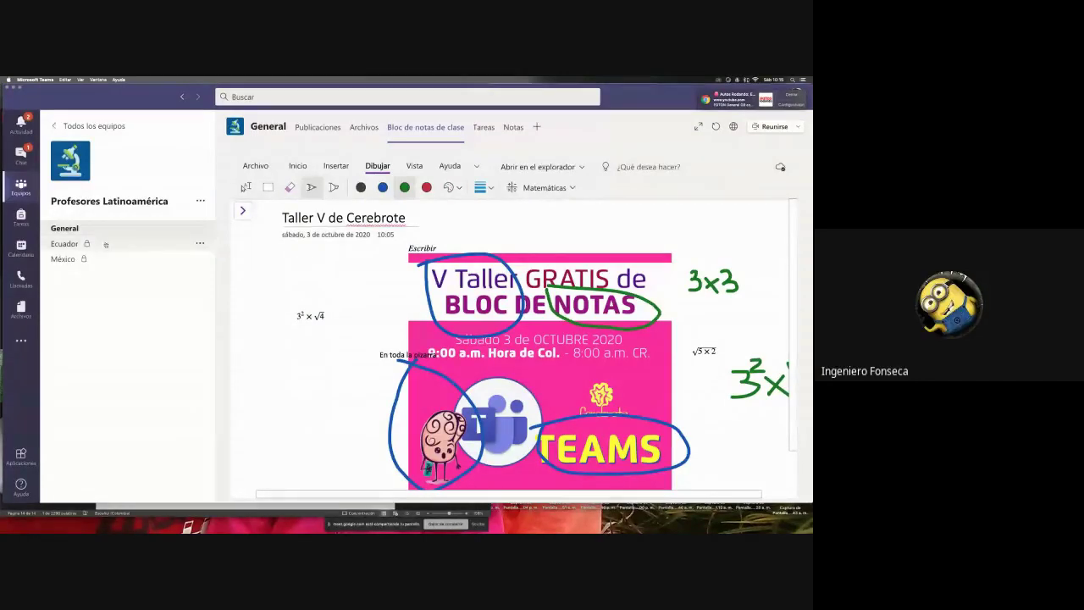
# - Add a new blank page to the section and hide the page list
pyautogui.click(242, 212)
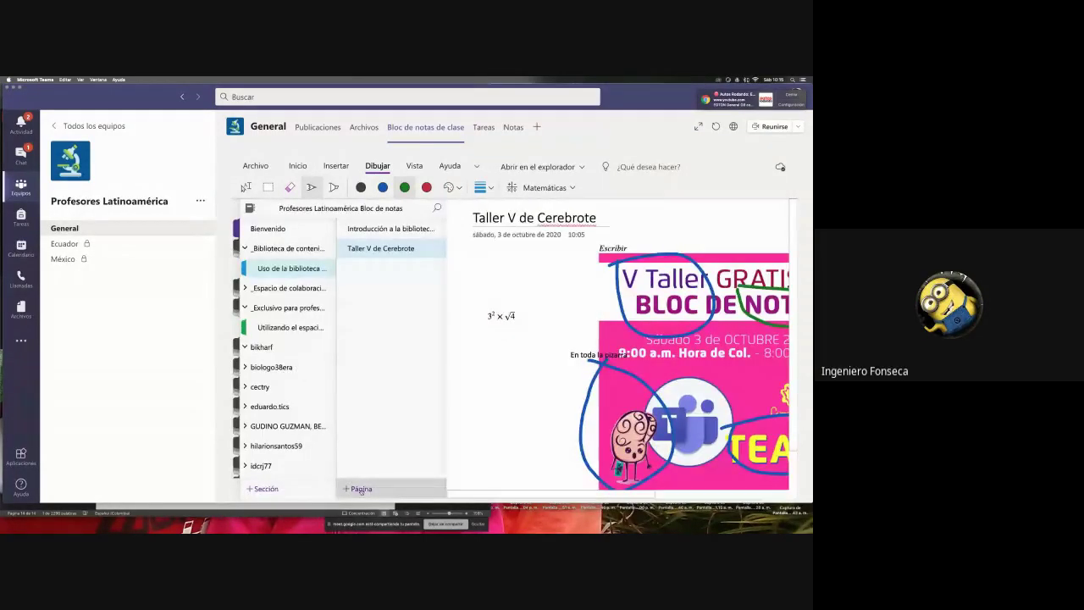
pyautogui.click(360, 488)
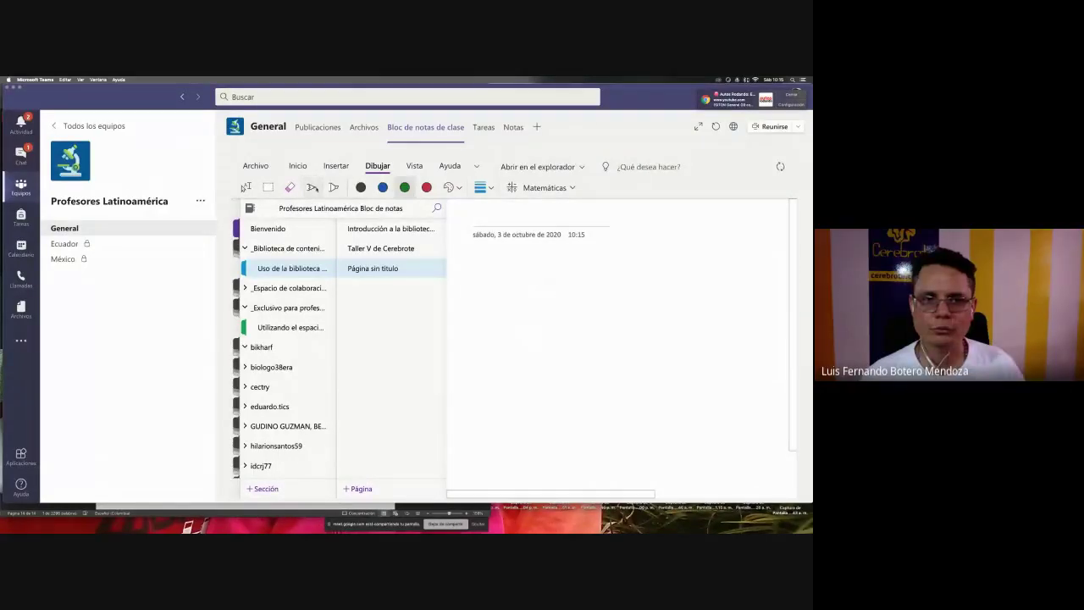
pyautogui.click(526, 286)
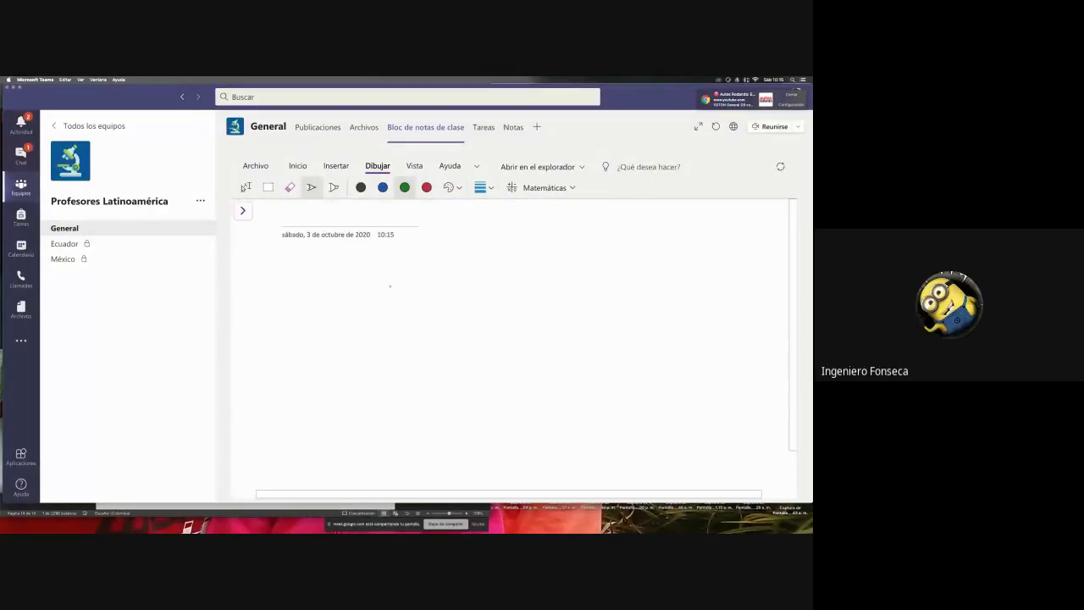
# - Handwrite X² − Y² in green ink on the new page and lasso-select it
pyautogui.moveTo(389, 287)
pyautogui.mouseDown()
pyautogui.moveTo(362, 325)
pyautogui.moveTo(391, 324)
pyautogui.mouseUp()
pyautogui.moveTo(393, 275)
pyautogui.mouseDown()
pyautogui.moveTo(459, 313)
pyautogui.moveTo(458, 351)
pyautogui.mouseUp()
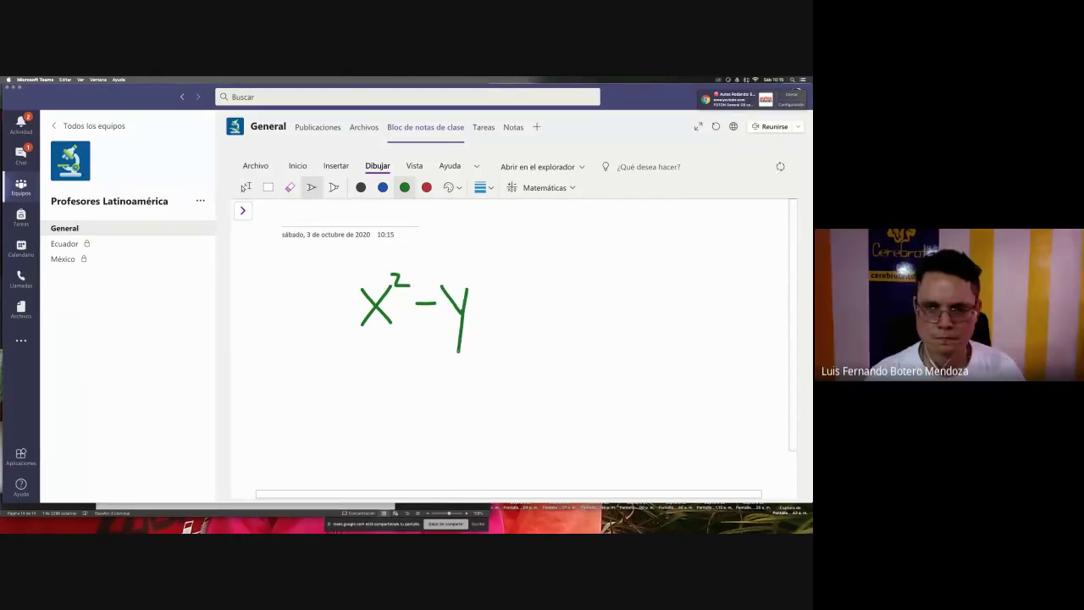
pyautogui.moveTo(476, 271)
pyautogui.mouseDown()
pyautogui.moveTo(471, 281)
pyautogui.moveTo(484, 278)
pyautogui.mouseUp()
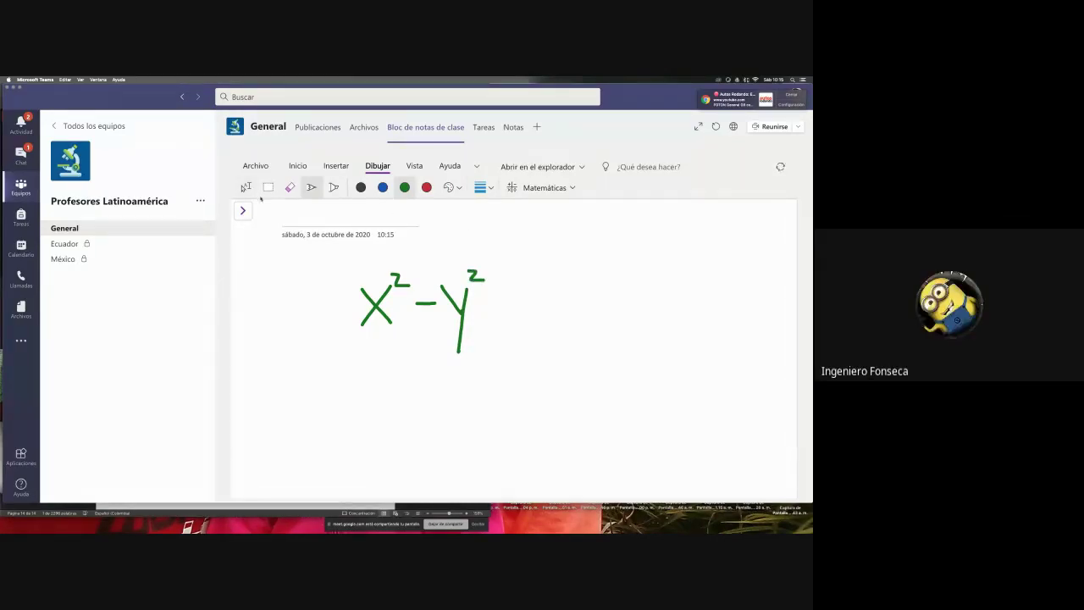
pyautogui.click(245, 187)
pyautogui.moveTo(326, 256); pyautogui.dragTo(547, 339)
pyautogui.moveTo(538, 376); pyautogui.dragTo(301, 262)
# - Factor x² − y² into (x − y)(x + y) with Matemáticas, dismissing the practice-quiz sign-in prompt
pyautogui.click(546, 187)
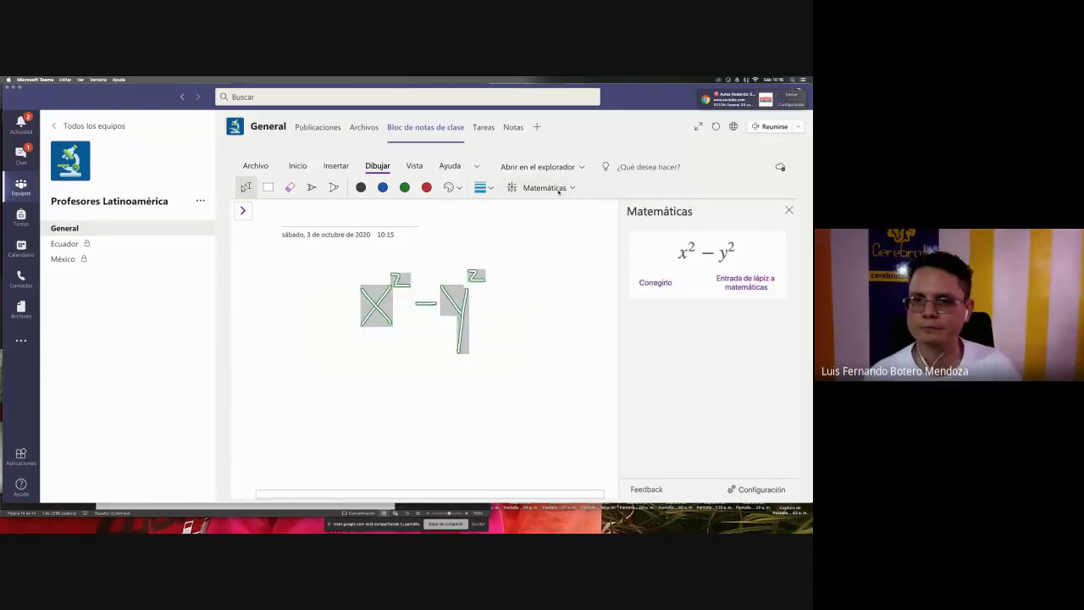
pyautogui.click(718, 322)
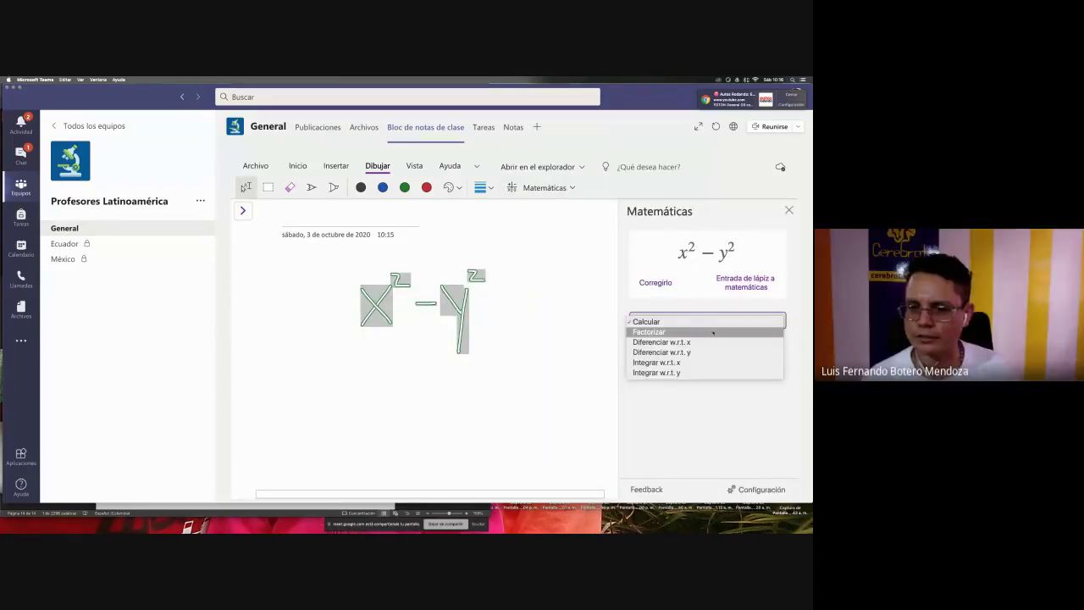
pyautogui.click(709, 331)
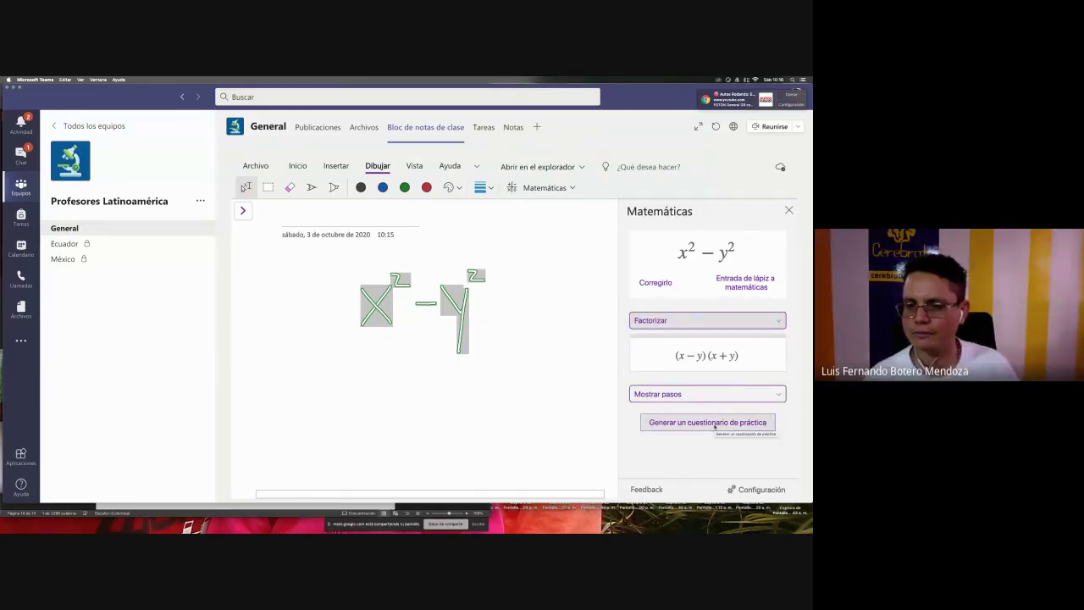
pyautogui.click(708, 422)
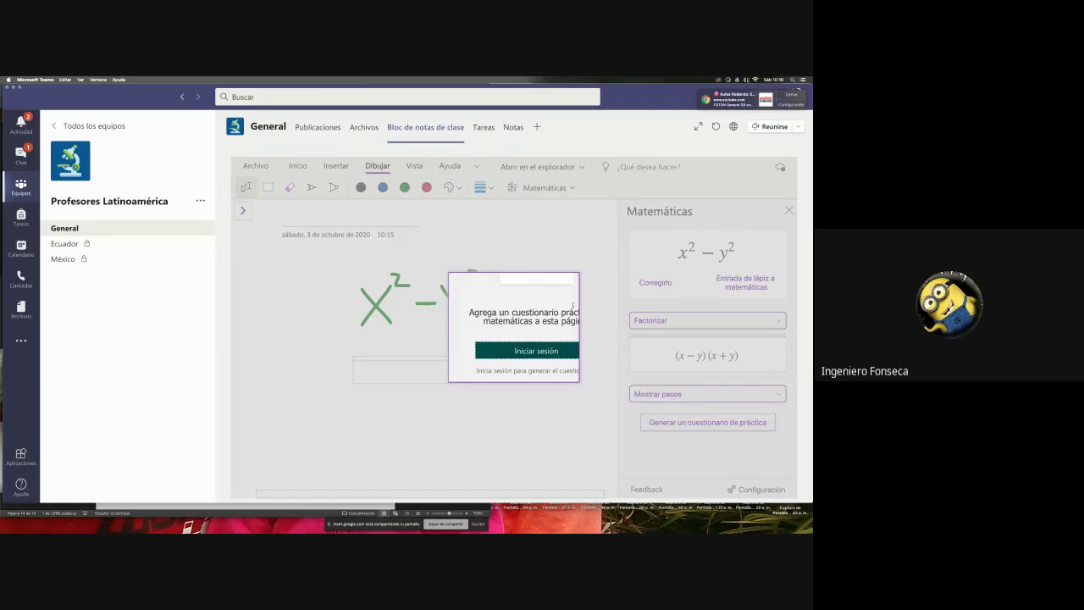
pyautogui.click(708, 356)
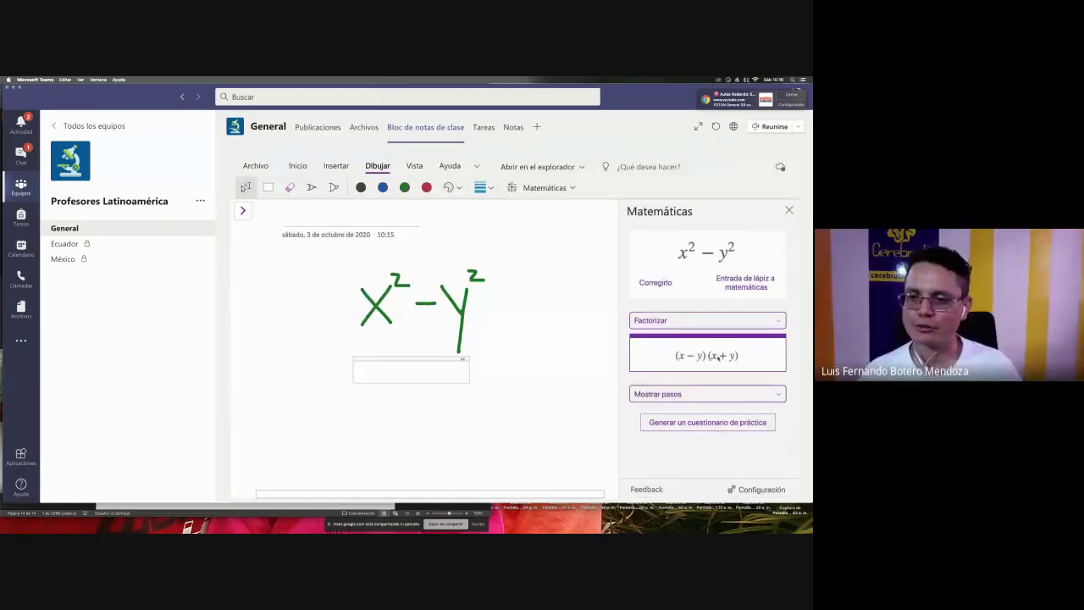
# - Drag the (x − y)(x + y) result onto the page just below x² − y²
pyautogui.moveTo(718, 356); pyautogui.dragTo(466, 412)
pyautogui.click(520, 370)
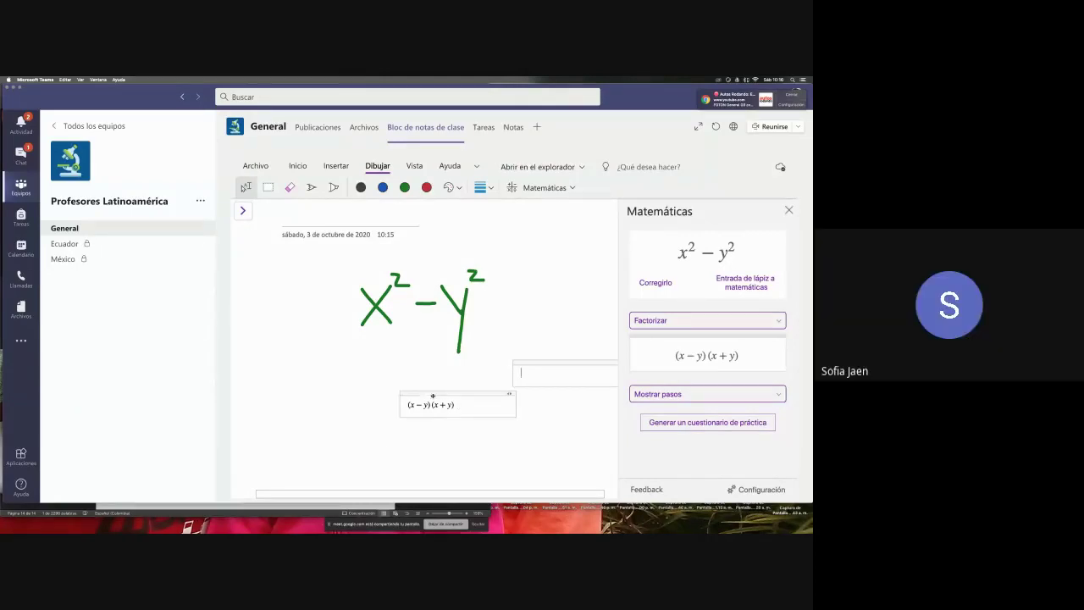
pyautogui.moveTo(432, 395); pyautogui.dragTo(396, 370)
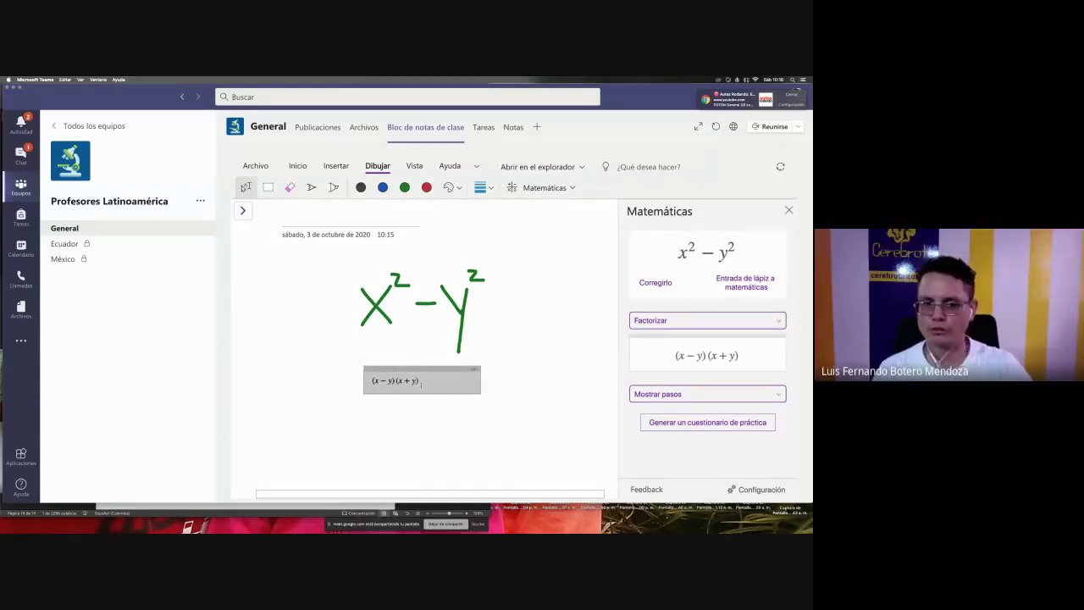
pyautogui.click(312, 188)
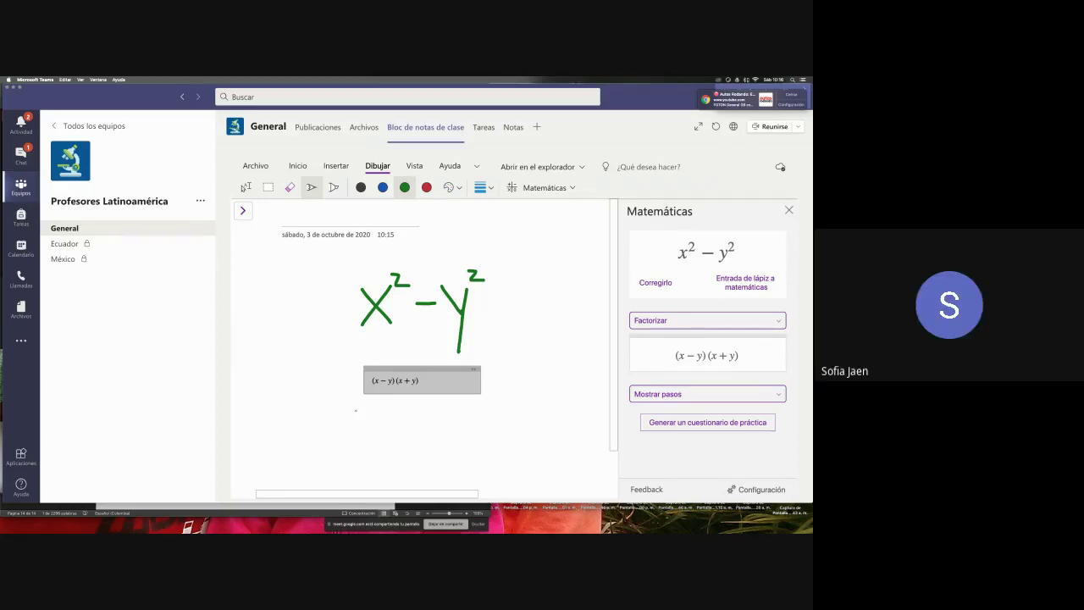
# - Handwrite 3x³ + 2x² = 0 under the factored form, undo a misdrawn stroke, and lasso-select it
pyautogui.moveTo(353, 410)
pyautogui.mouseDown()
pyautogui.moveTo(365, 420)
pyautogui.moveTo(354, 435)
pyautogui.moveTo(387, 428)
pyautogui.moveTo(400, 408)
pyautogui.moveTo(392, 416)
pyautogui.moveTo(411, 431)
pyautogui.moveTo(432, 407)
pyautogui.moveTo(432, 432)
pyautogui.moveTo(450, 430)
pyautogui.moveTo(441, 410)
pyautogui.moveTo(428, 433)
pyautogui.moveTo(470, 434)
pyautogui.moveTo(456, 433)
pyautogui.moveTo(486, 414)
pyautogui.moveTo(508, 431)
pyautogui.moveTo(517, 416)
pyautogui.moveTo(521, 437)
pyautogui.moveTo(532, 414)
pyautogui.mouseUp()
pyautogui.press('super+z')
pyautogui.press('super+z')
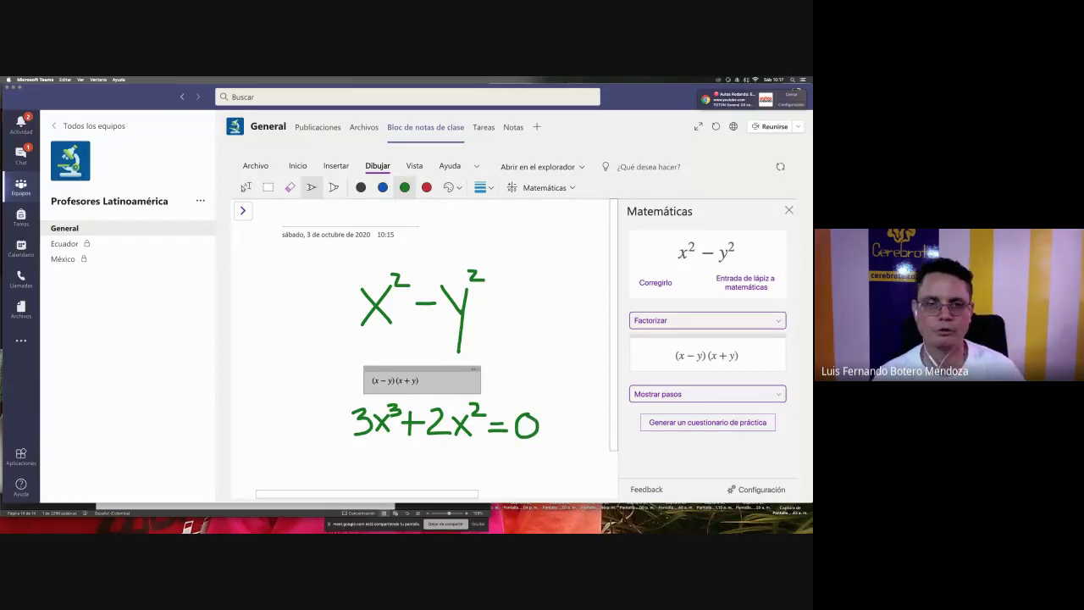
pyautogui.click(246, 187)
pyautogui.moveTo(567, 457)
pyautogui.mouseDown()
pyautogui.moveTo(378, 416)
pyautogui.moveTo(335, 394)
pyautogui.moveTo(347, 404)
pyautogui.mouseUp()
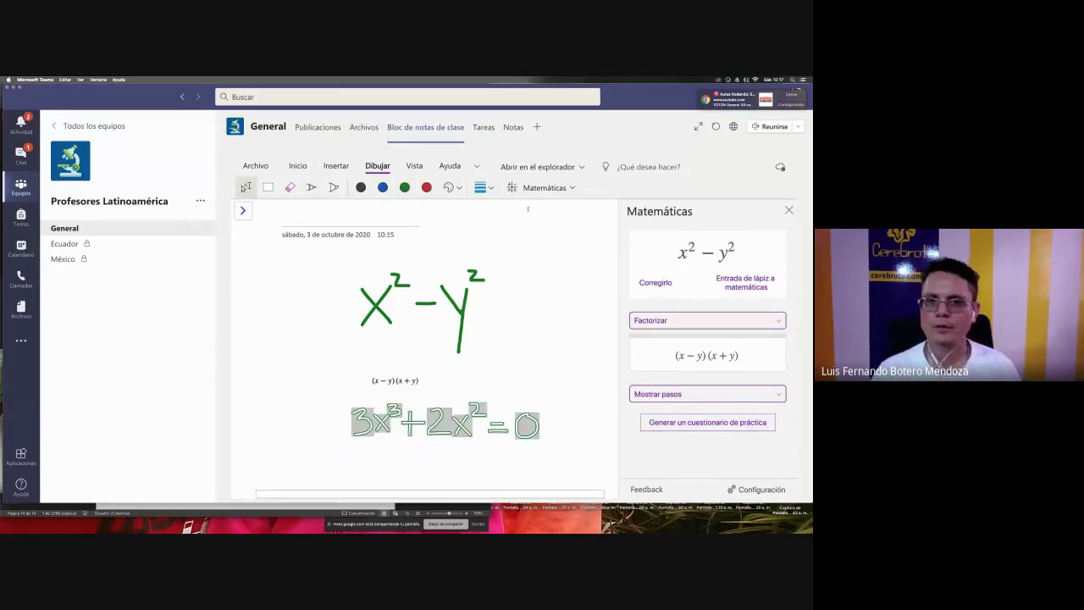
# - Use Matemáticas to solve 3x³ + 2x² = 0 for x, giving x = −2/3 or x = 0, then close the pane
pyautogui.click(542, 188)
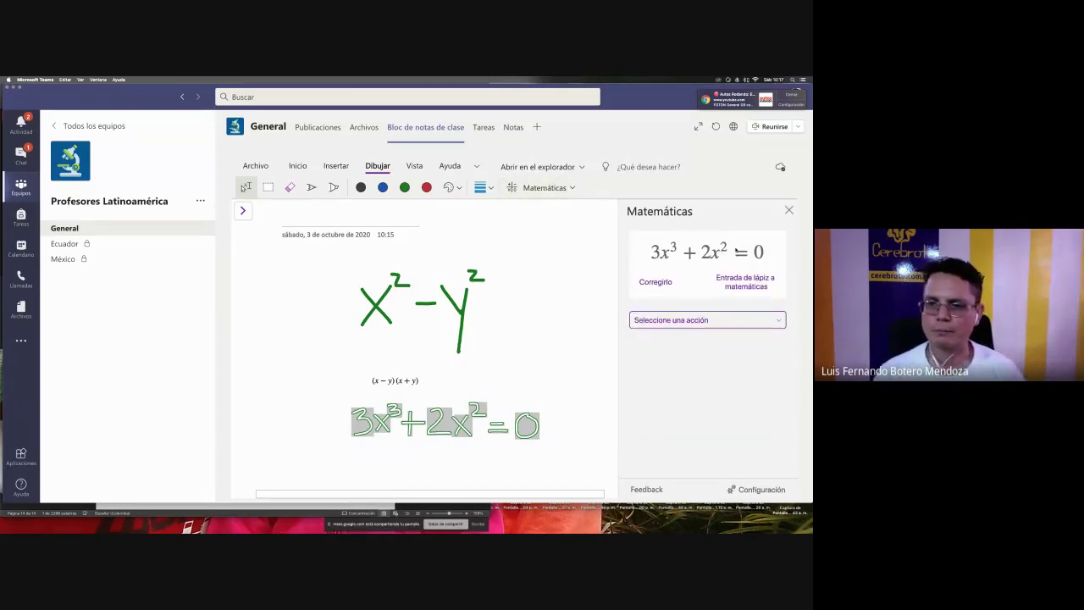
pyautogui.click(735, 322)
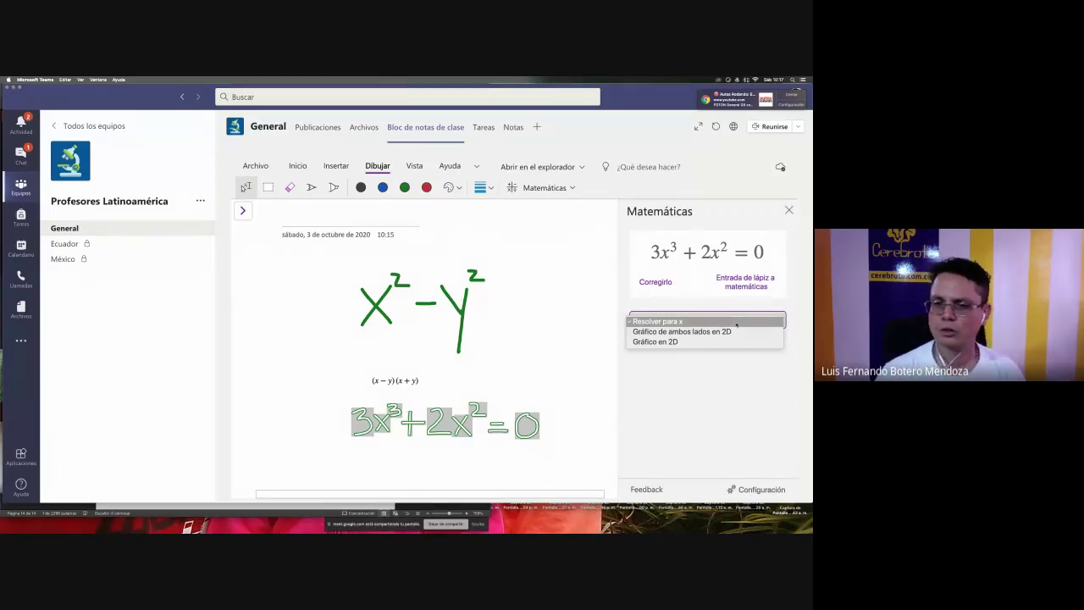
pyautogui.click(735, 322)
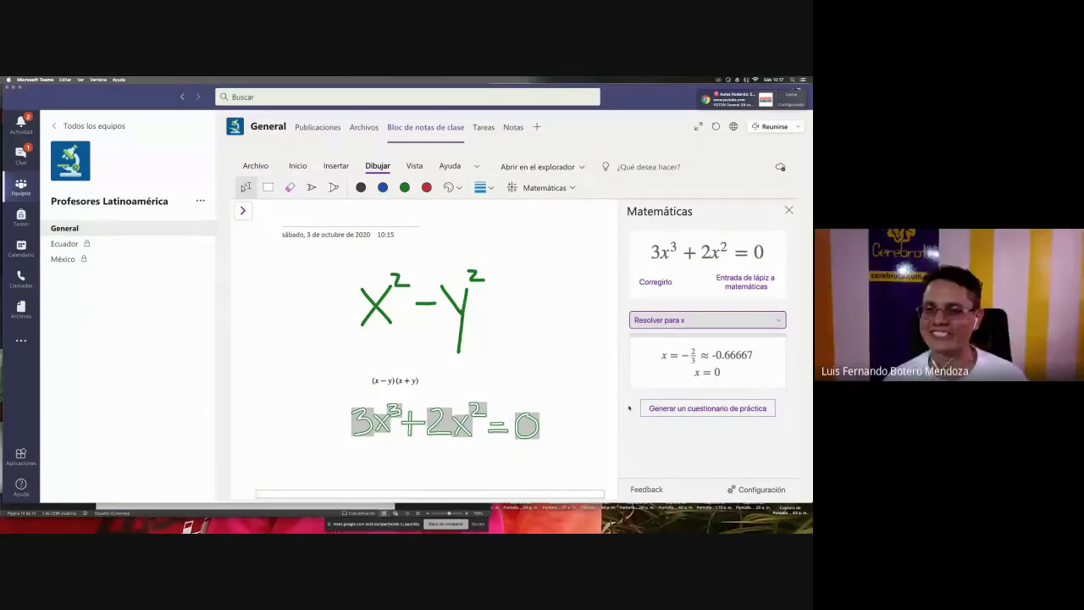
pyautogui.click(789, 211)
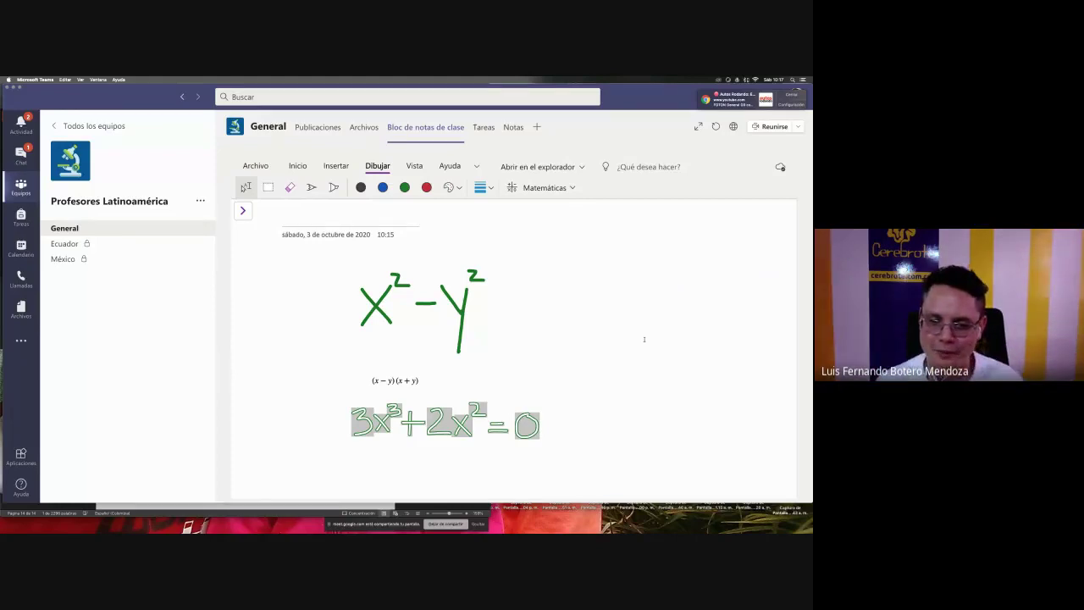
pyautogui.click(617, 367)
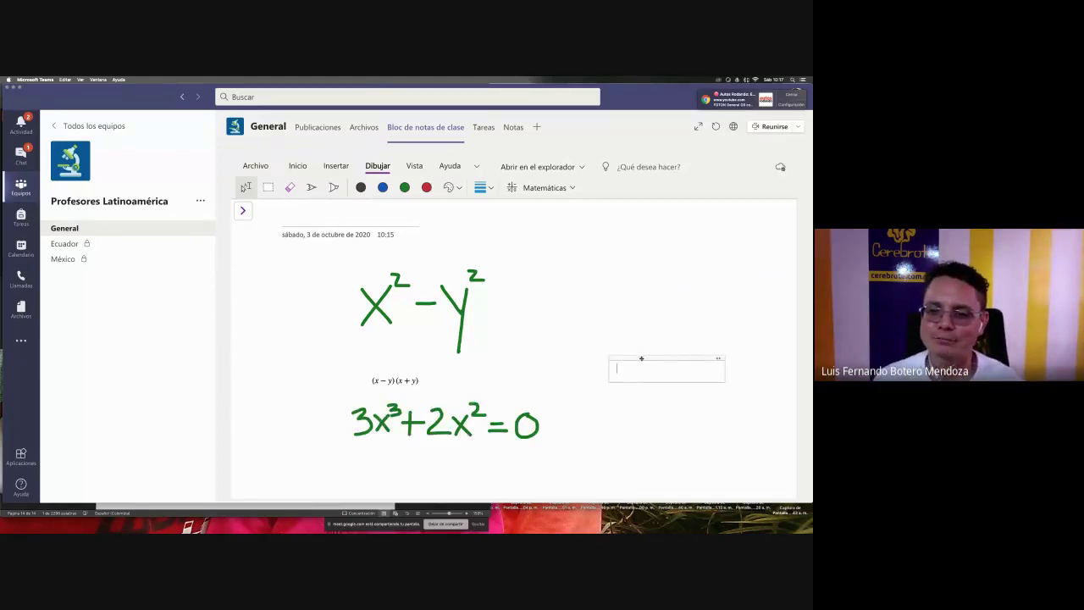
pyautogui.click(641, 357)
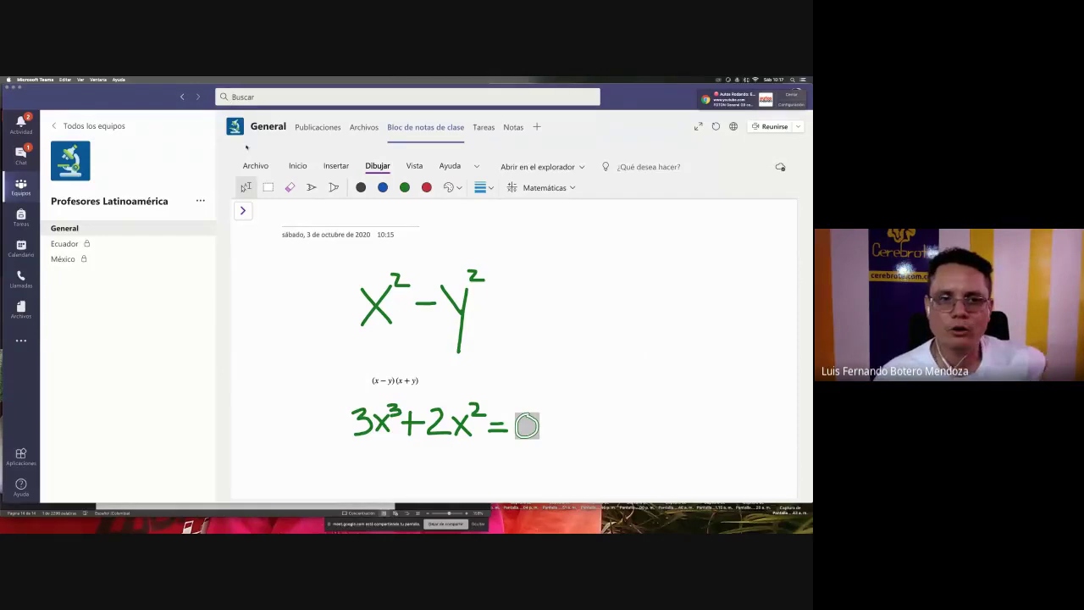
pyautogui.click(242, 210)
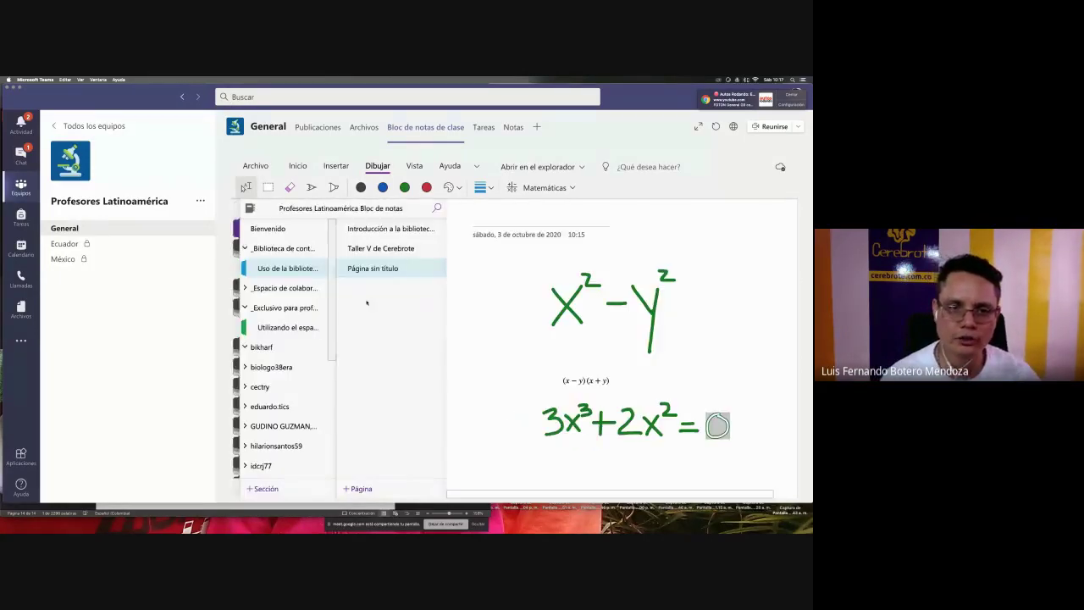
pyautogui.click(288, 288)
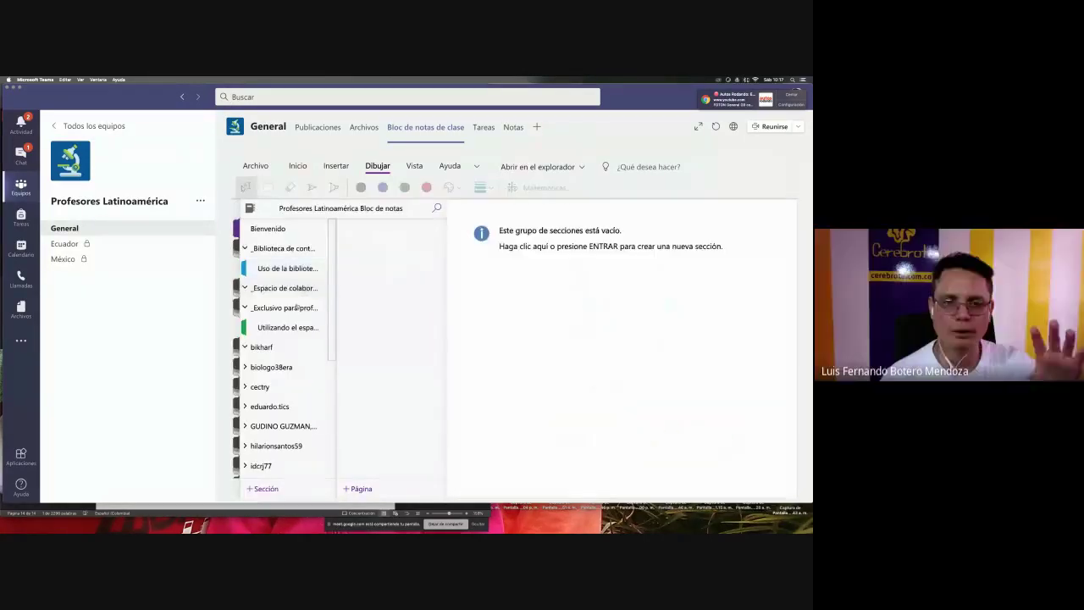
pyautogui.click(557, 234)
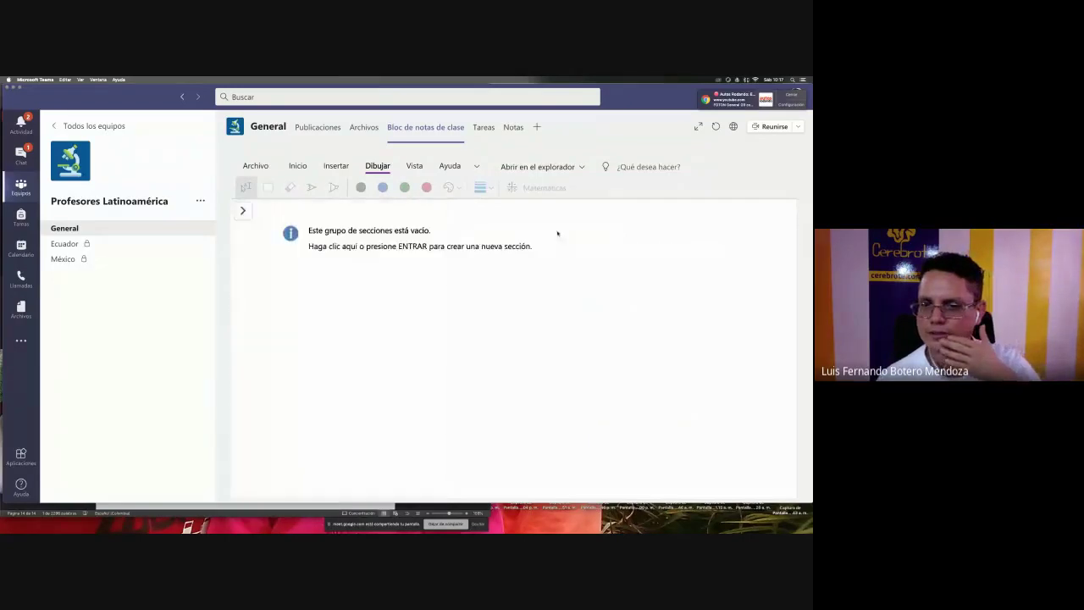
pyautogui.click(329, 236)
pyautogui.click(589, 293)
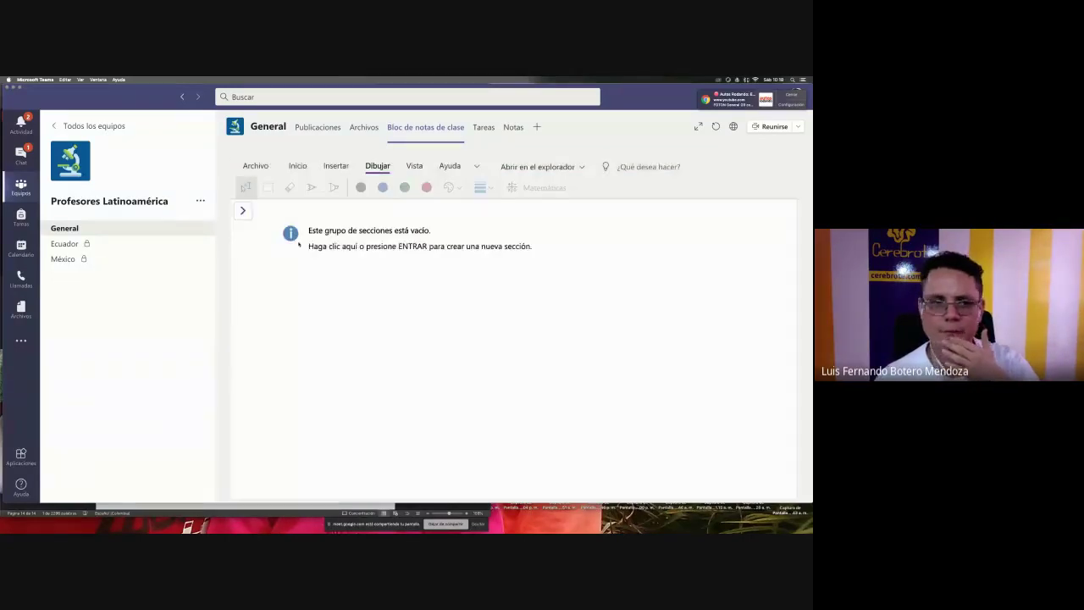
pyautogui.click(242, 211)
pyautogui.click(288, 267)
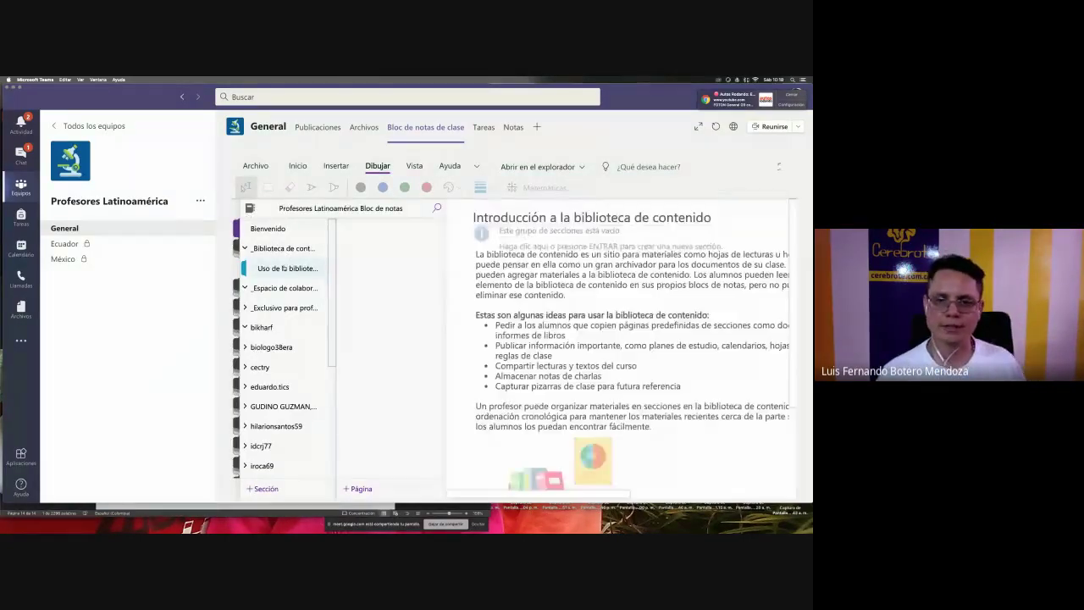
pyautogui.click(377, 267)
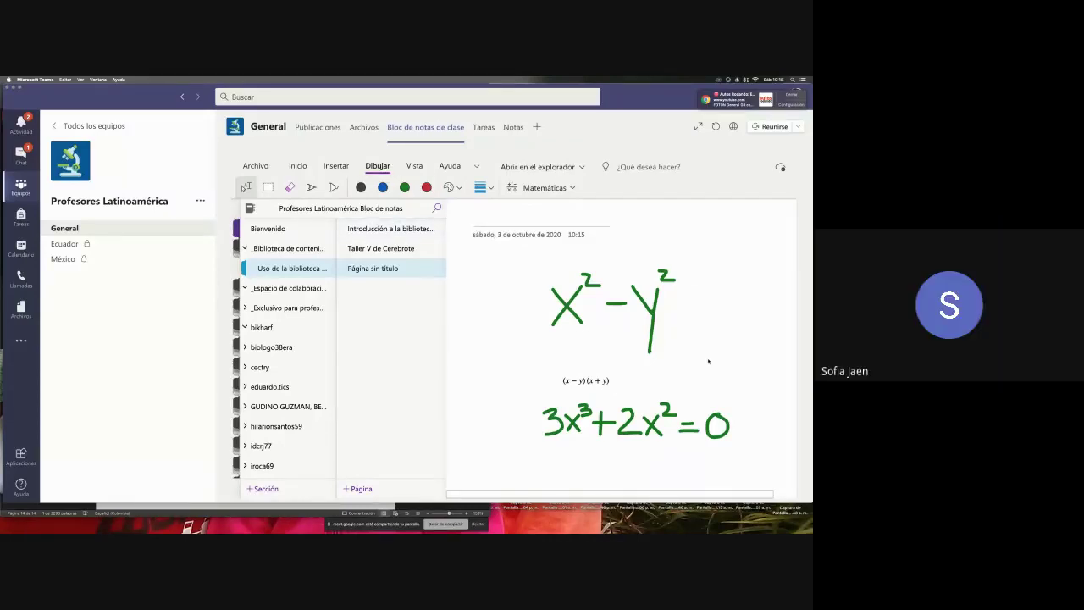
pyautogui.hotkey('ctrl', 'shift', 'g')
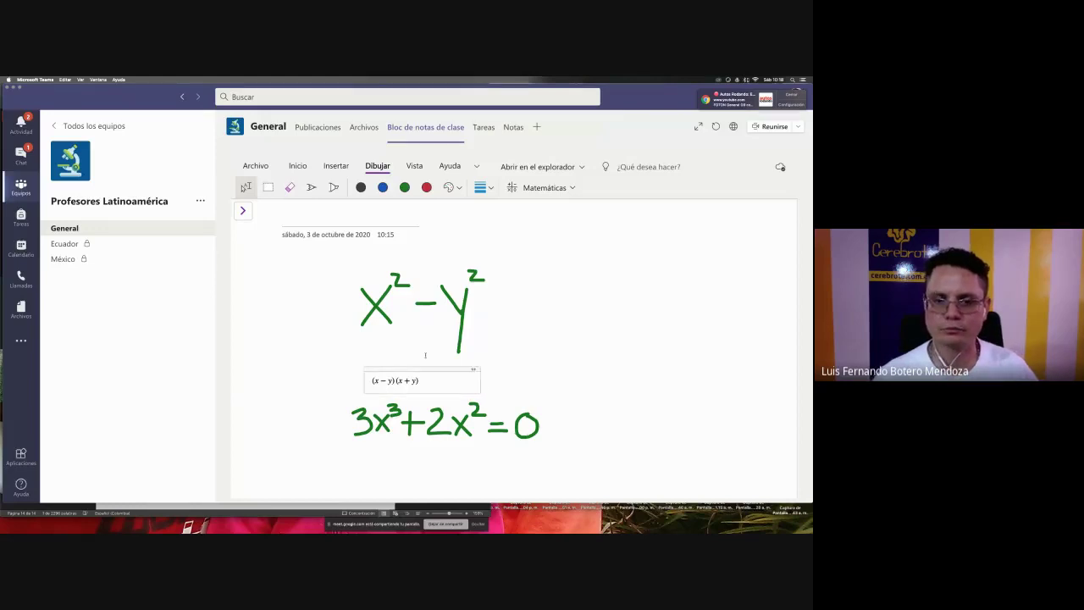
# - Move the factored (x − y)(x + y) up under x² and lasso-select 3x³+2x²=0
pyautogui.moveTo(405, 369); pyautogui.dragTo(371, 337)
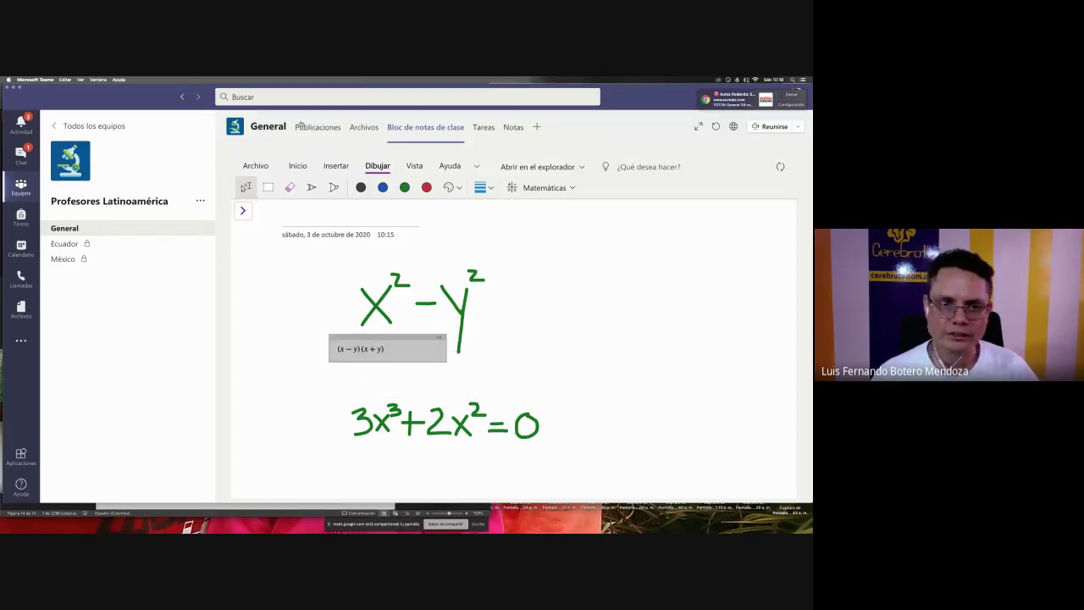
pyautogui.click(246, 186)
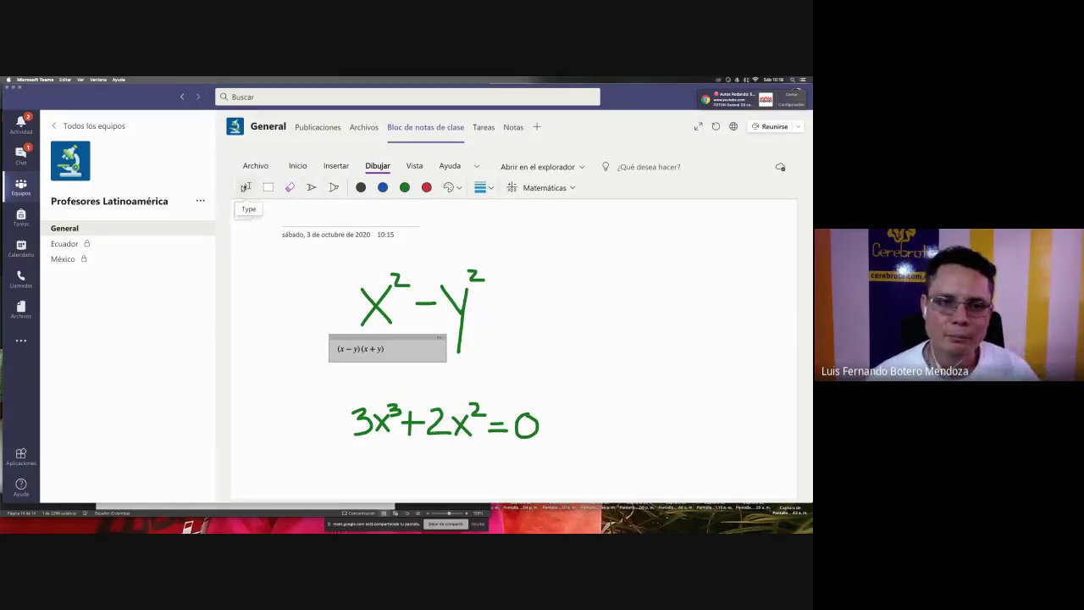
pyautogui.click(246, 188)
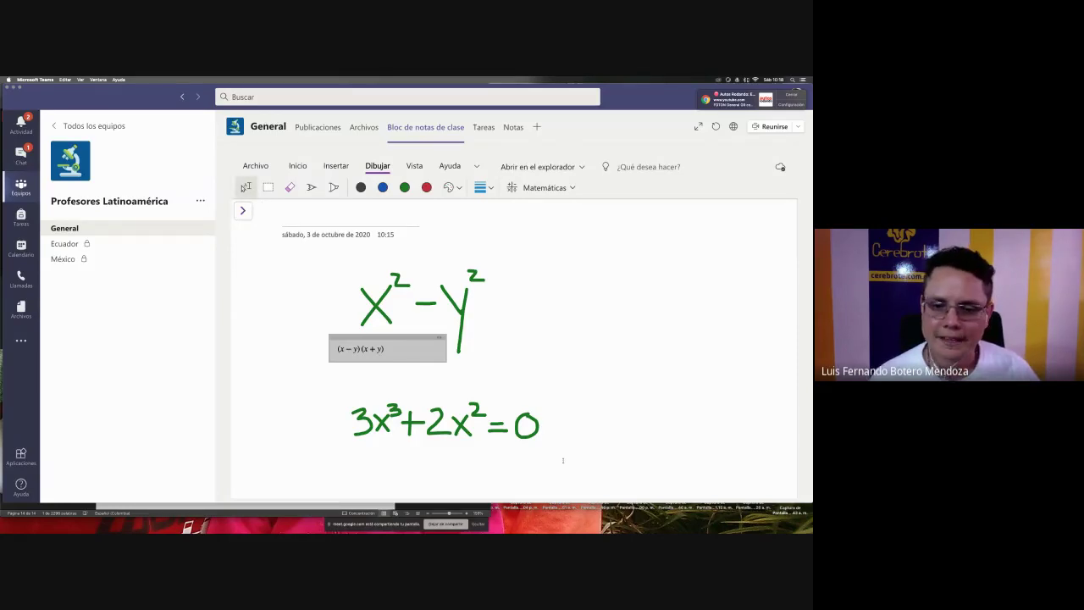
pyautogui.moveTo(585, 479); pyautogui.dragTo(325, 389)
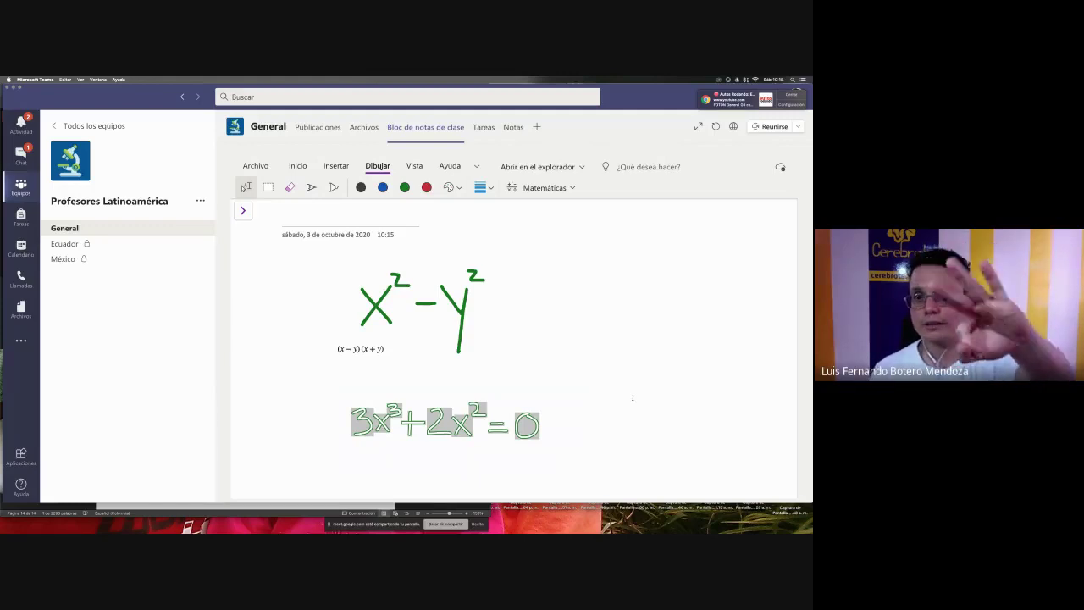
# - Load 3x³+2x²=0 into the Math panel, correct its recognition and solve for x
pyautogui.click(534, 190)
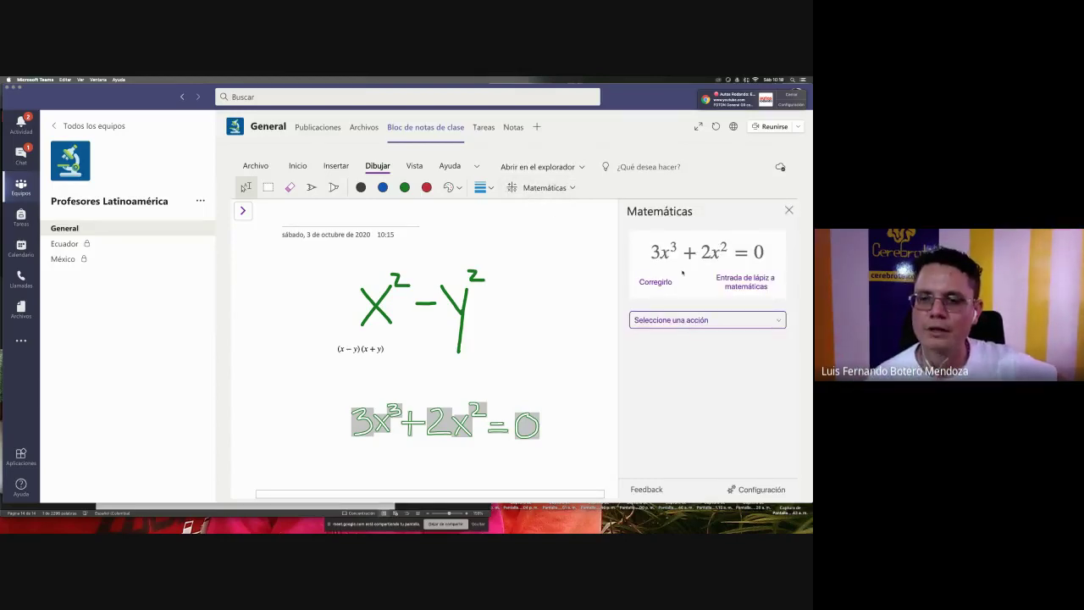
pyautogui.click(650, 283)
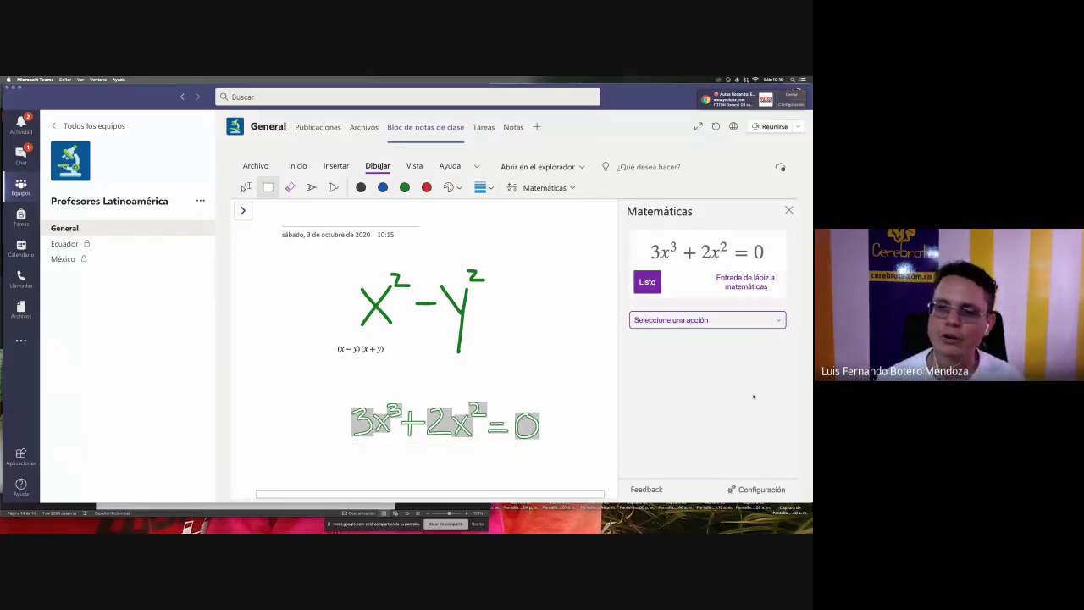
pyautogui.click(649, 285)
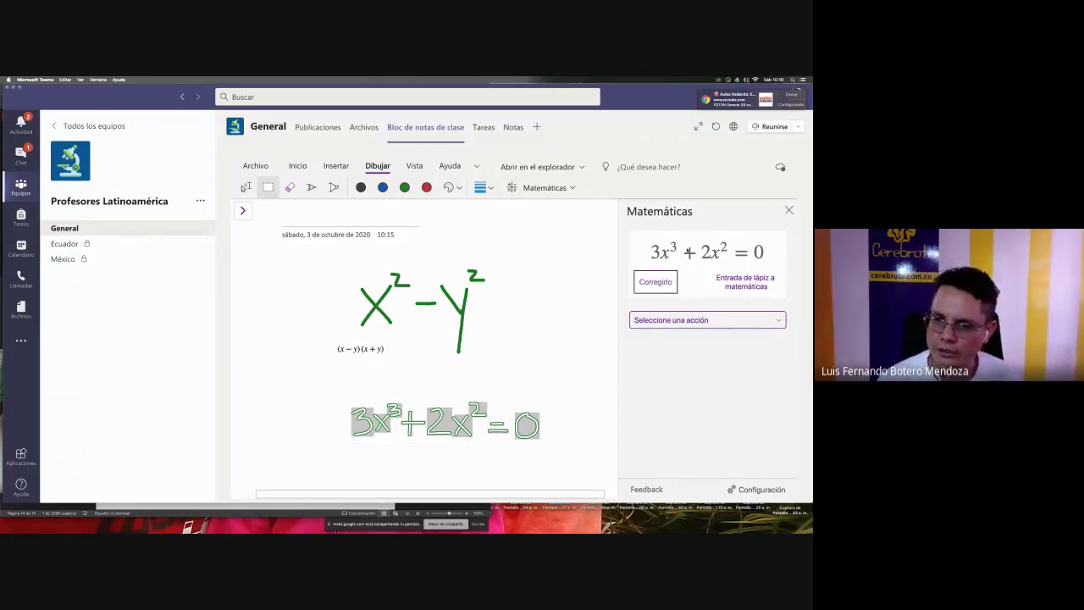
pyautogui.click(698, 320)
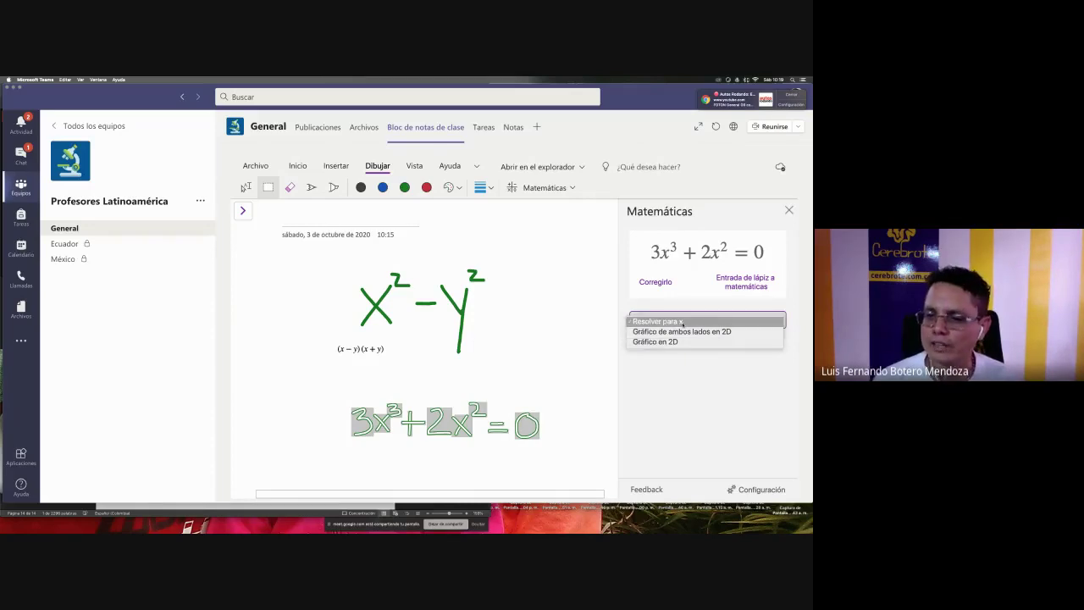
pyautogui.click(682, 322)
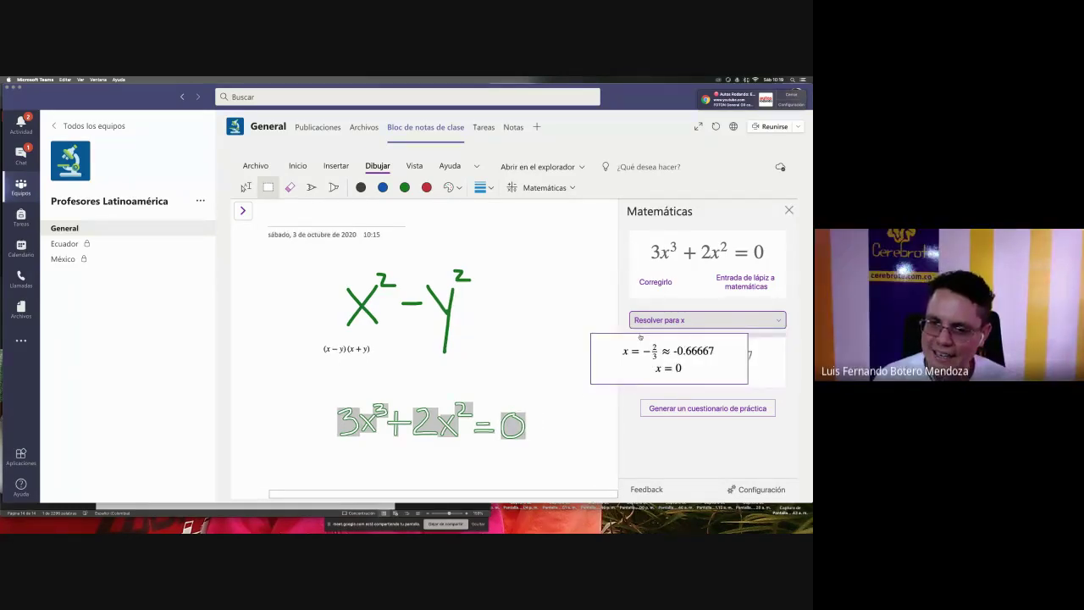
# - Place the solution x = −2/3 ≈ −0.66667, x = 0 beneath the equation and show the page list
pyautogui.moveTo(697, 336)
pyautogui.mouseDown()
pyautogui.moveTo(522, 329)
pyautogui.moveTo(411, 454)
pyautogui.mouseUp()
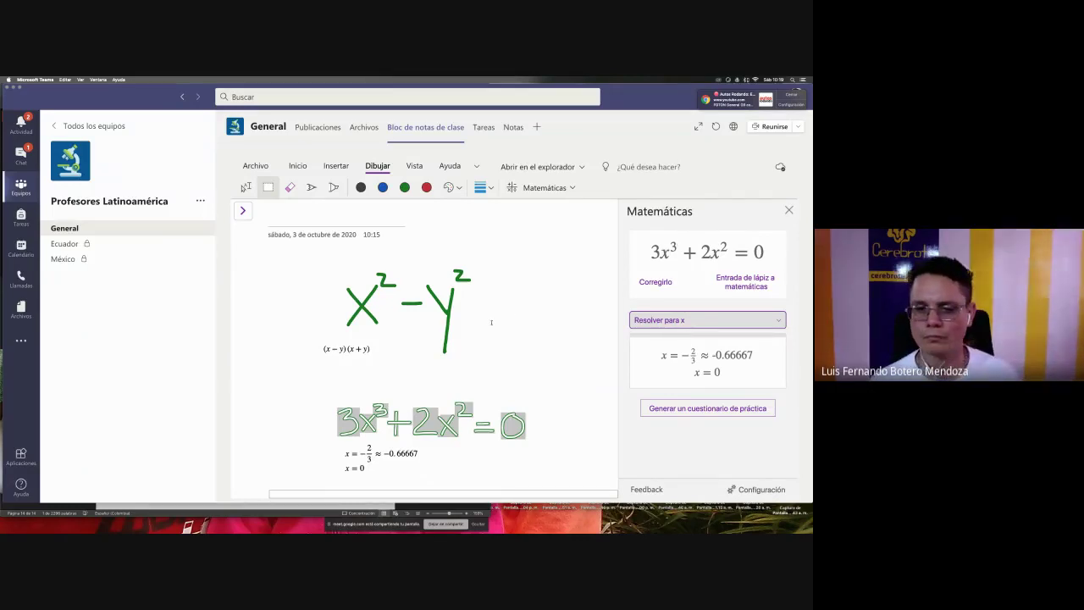
pyautogui.click(532, 347)
pyautogui.moveTo(555, 347); pyautogui.dragTo(452, 336)
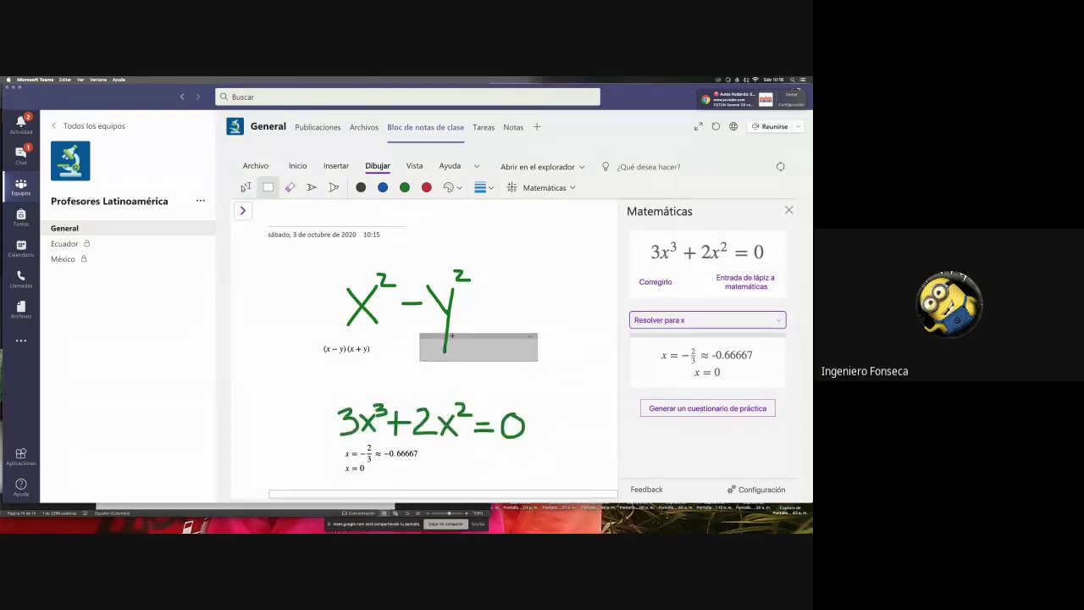
pyautogui.click(364, 468)
pyautogui.moveTo(572, 495); pyautogui.dragTo(581, 497)
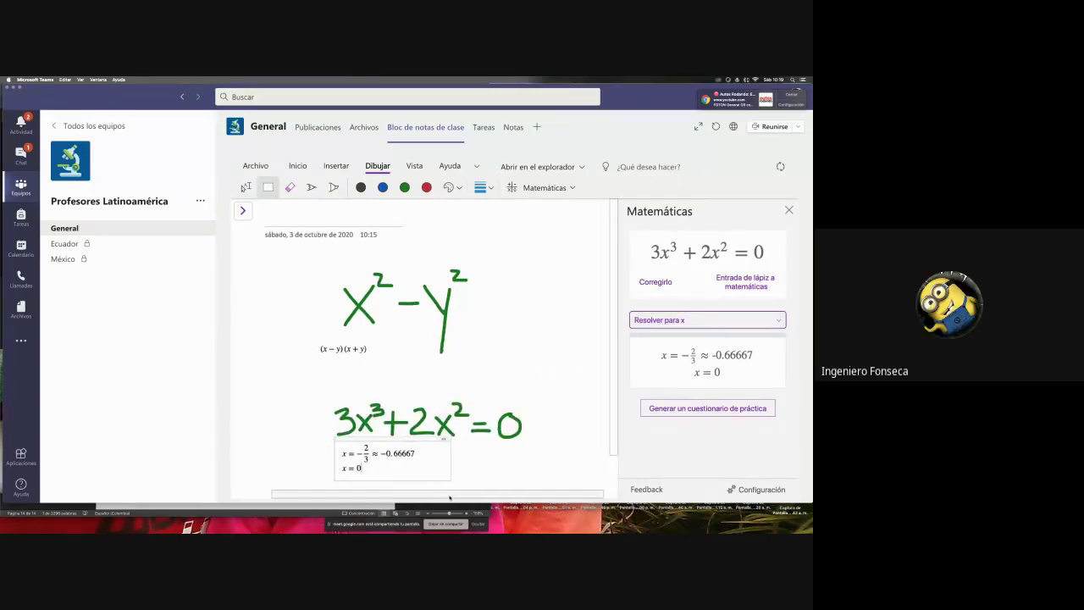
pyautogui.click(243, 211)
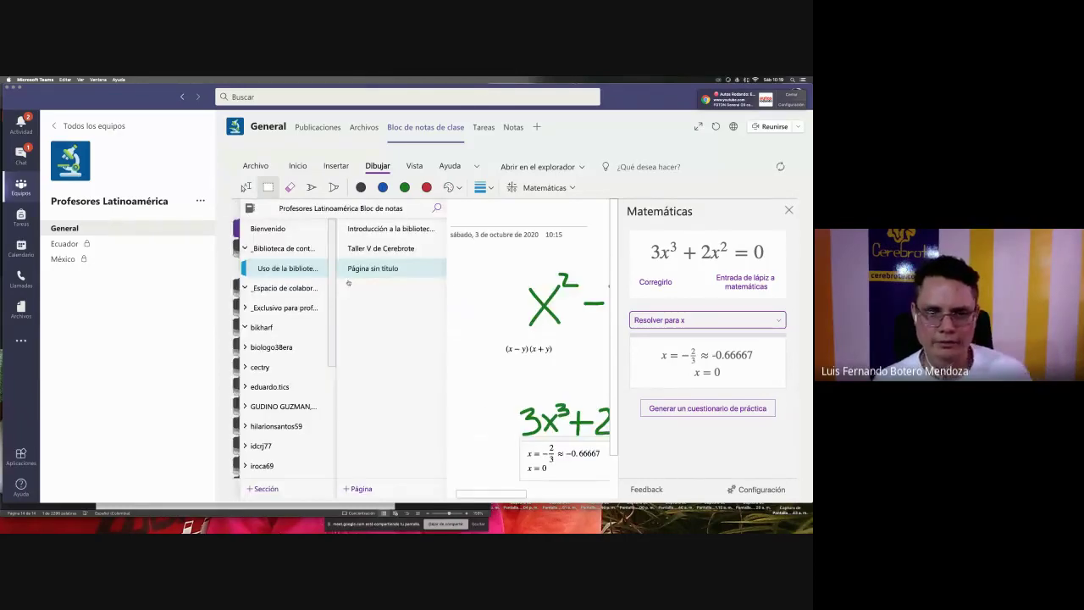
# - Add a new blank page and start writing x² on it in green ink
pyautogui.click(359, 488)
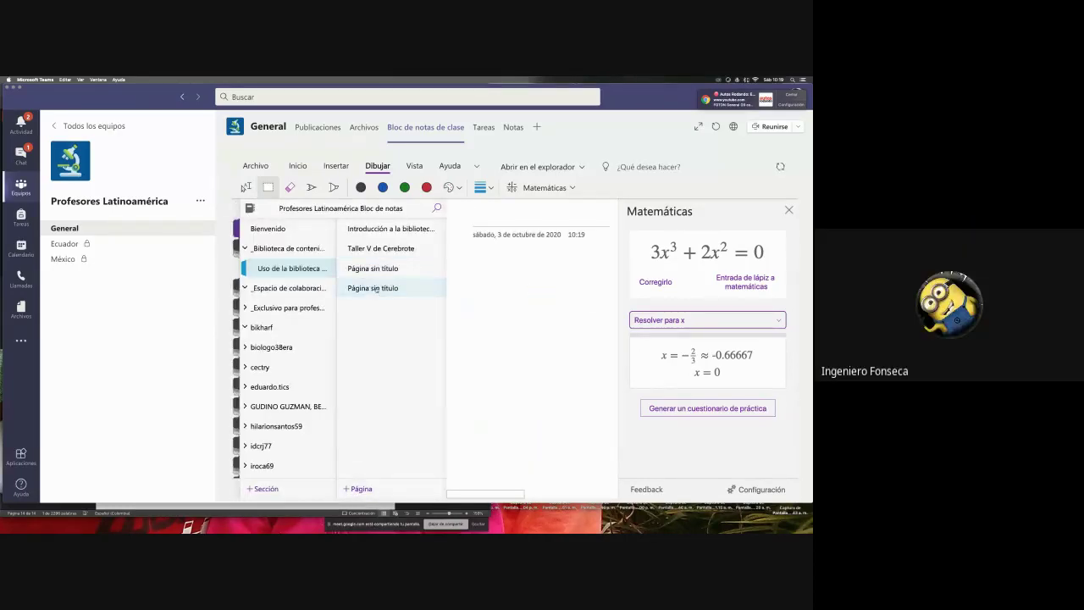
pyautogui.click(486, 251)
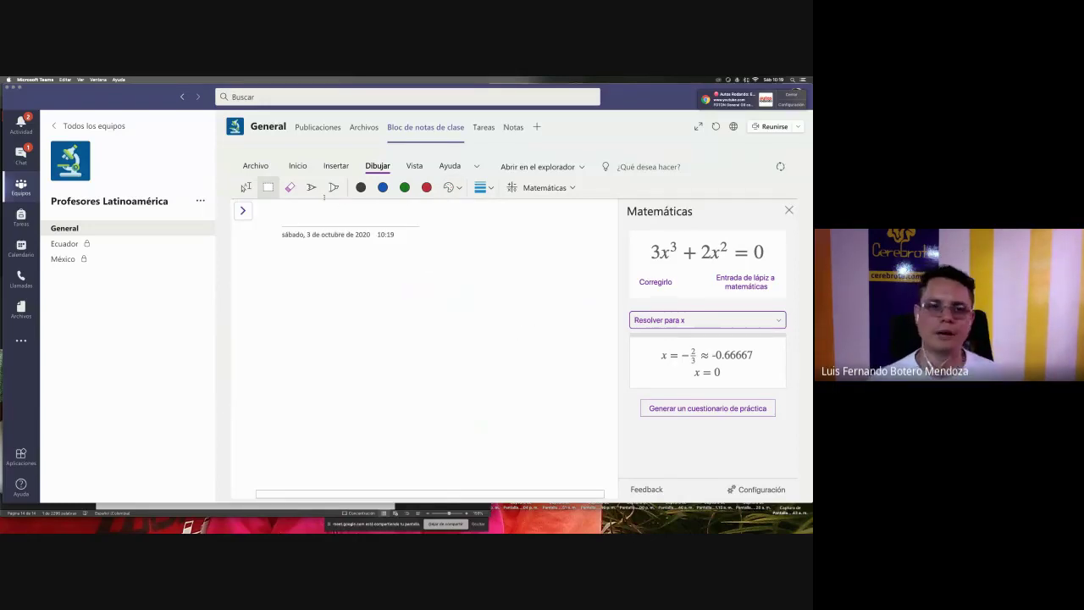
pyautogui.click(405, 187)
pyautogui.moveTo(343, 295); pyautogui.dragTo(309, 342)
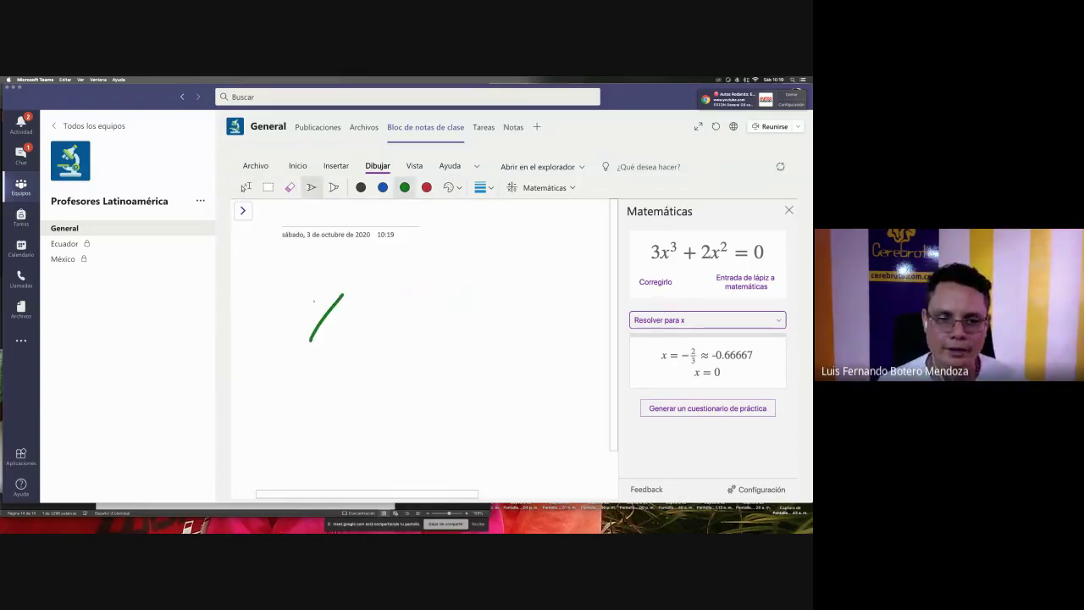
pyautogui.moveTo(314, 297); pyautogui.dragTo(350, 351)
pyautogui.moveTo(347, 283)
pyautogui.mouseDown()
pyautogui.moveTo(357, 281)
pyautogui.moveTo(378, 339)
pyautogui.moveTo(417, 308)
pyautogui.moveTo(409, 334)
pyautogui.mouseUp()
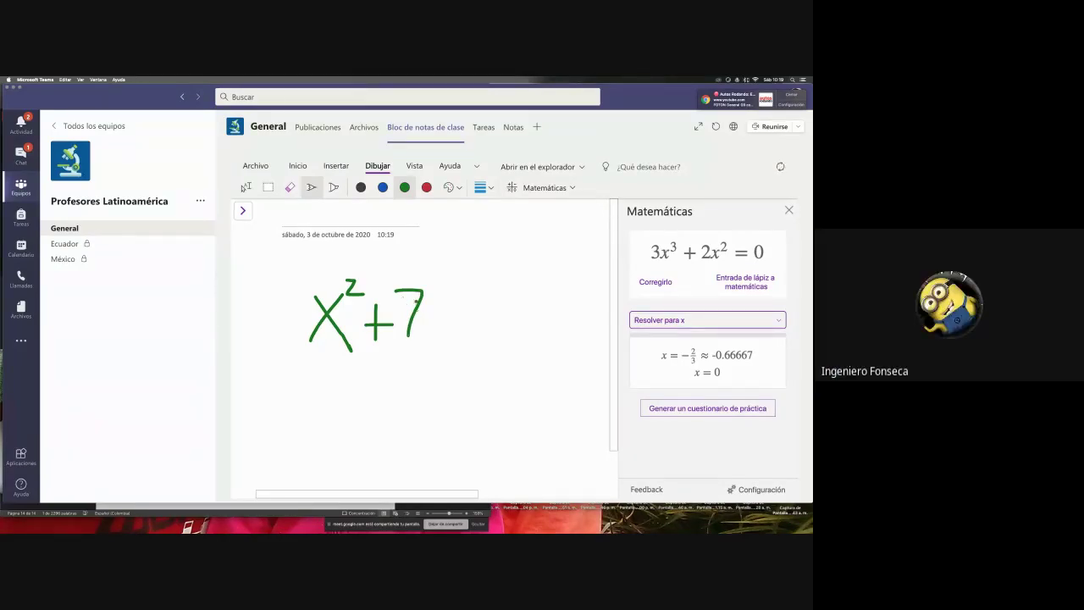
# - Erase the stray 7, finish writing +2x+1=0 in green, and lasso the whole equation
pyautogui.click(289, 187)
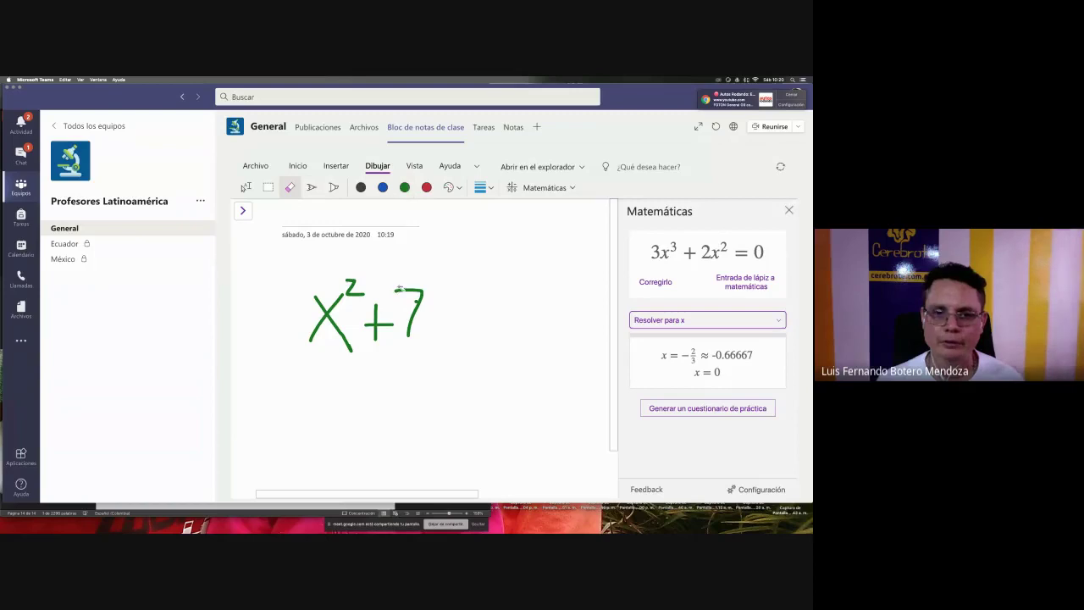
pyautogui.click(409, 296)
pyautogui.click(416, 302)
pyautogui.click(246, 187)
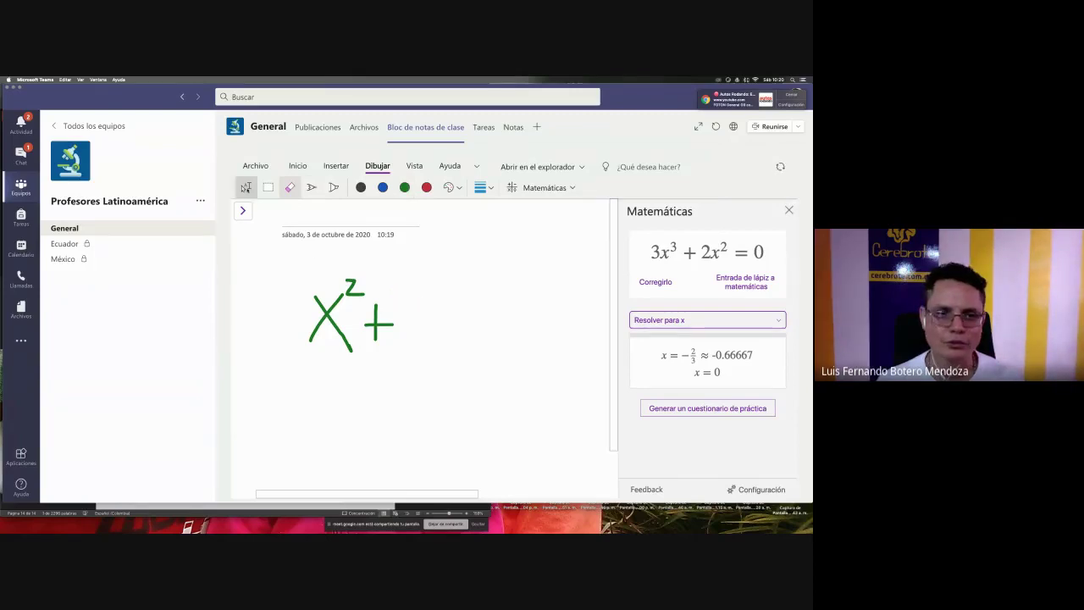
pyautogui.click(312, 187)
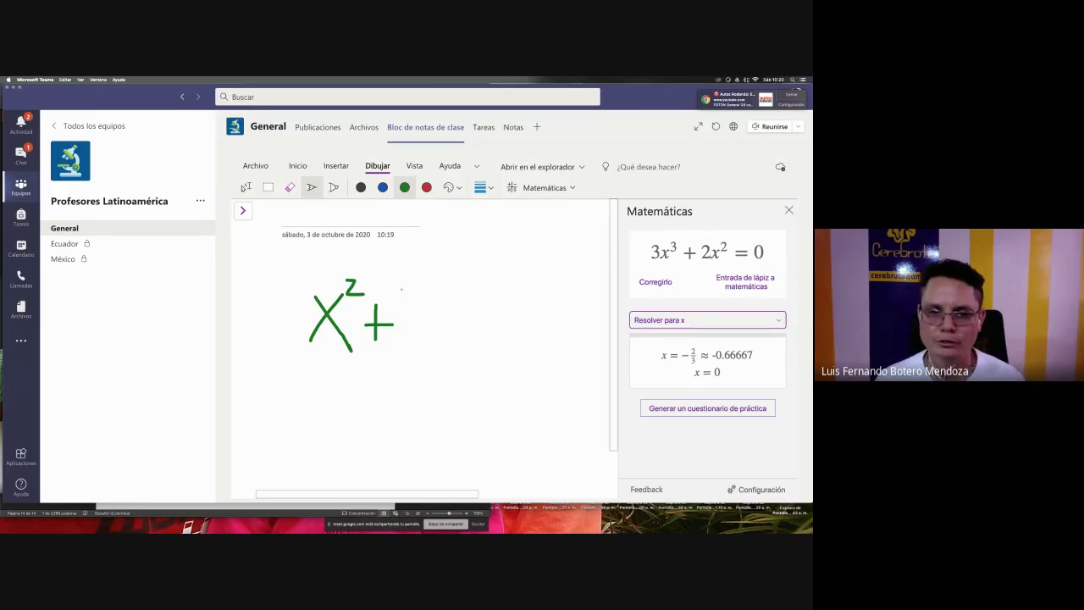
pyautogui.moveTo(414, 293)
pyautogui.mouseDown()
pyautogui.moveTo(410, 315)
pyautogui.moveTo(431, 335)
pyautogui.moveTo(449, 307)
pyautogui.moveTo(460, 341)
pyautogui.mouseUp()
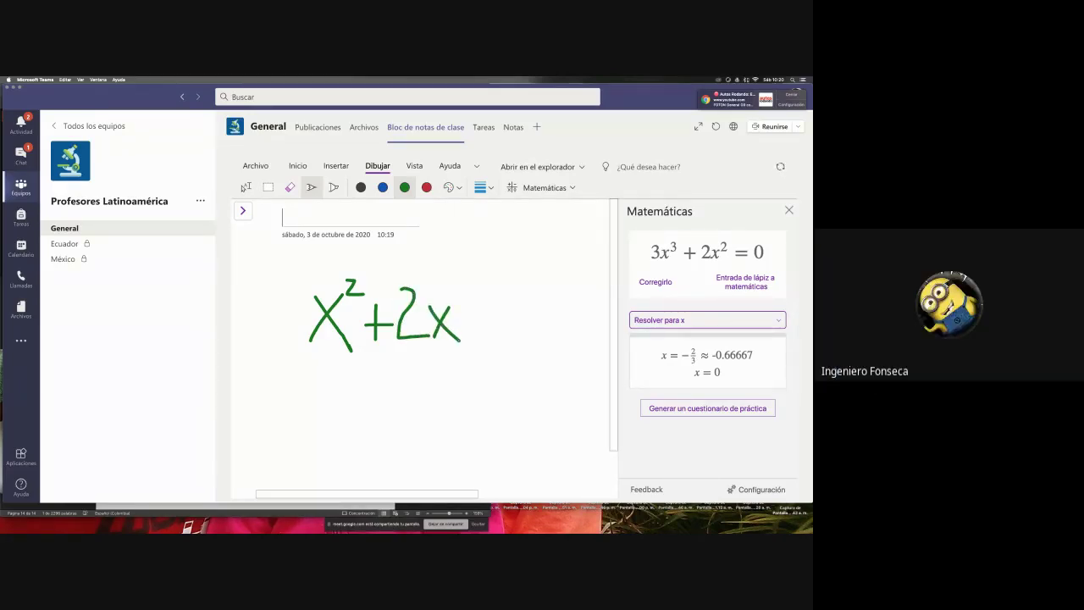
pyautogui.moveTo(474, 303)
pyautogui.mouseDown()
pyautogui.moveTo(475, 340)
pyautogui.moveTo(493, 320)
pyautogui.mouseUp()
pyautogui.moveTo(500, 298)
pyautogui.mouseDown()
pyautogui.moveTo(512, 339)
pyautogui.moveTo(538, 310)
pyautogui.moveTo(569, 327)
pyautogui.moveTo(568, 296)
pyautogui.mouseUp()
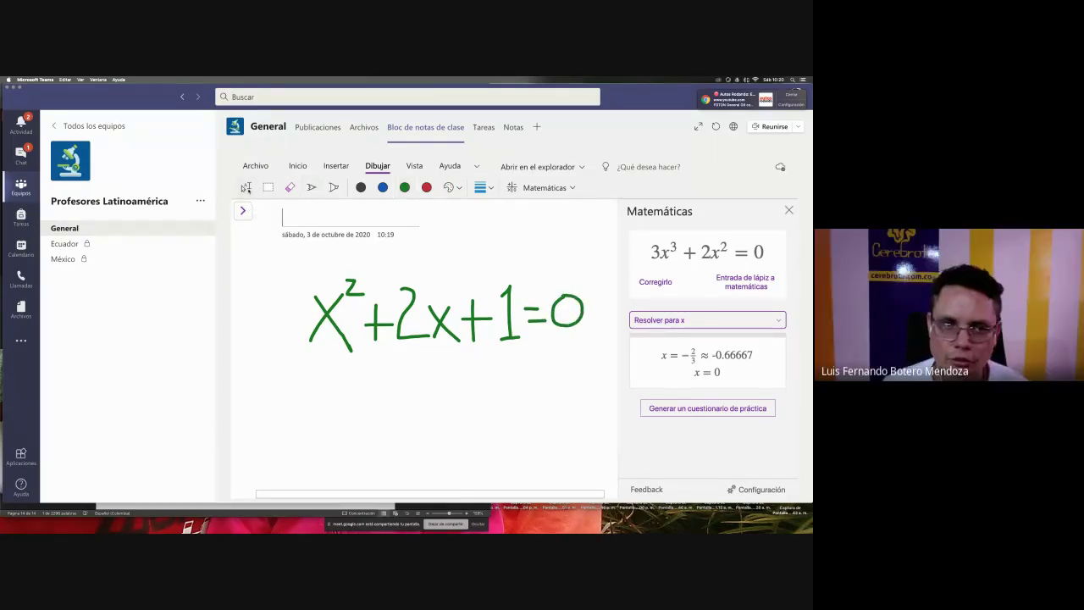
pyautogui.click(246, 187)
pyautogui.moveTo(296, 259); pyautogui.dragTo(590, 365)
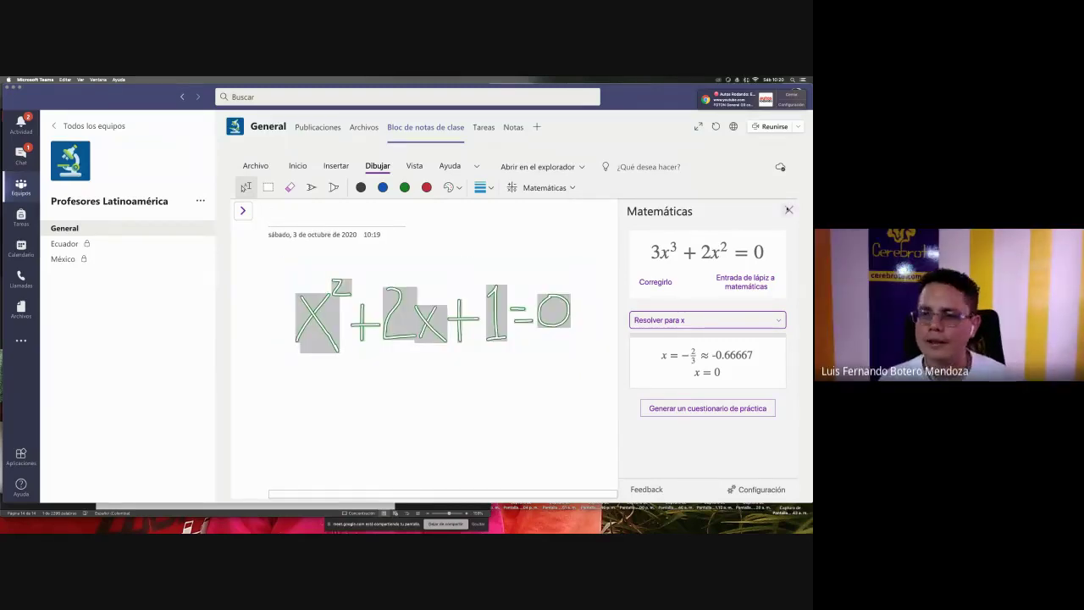
# - Send the equation to Matemáticas, open Corrígelo and delete the misread exponent stroke
pyautogui.click(531, 187)
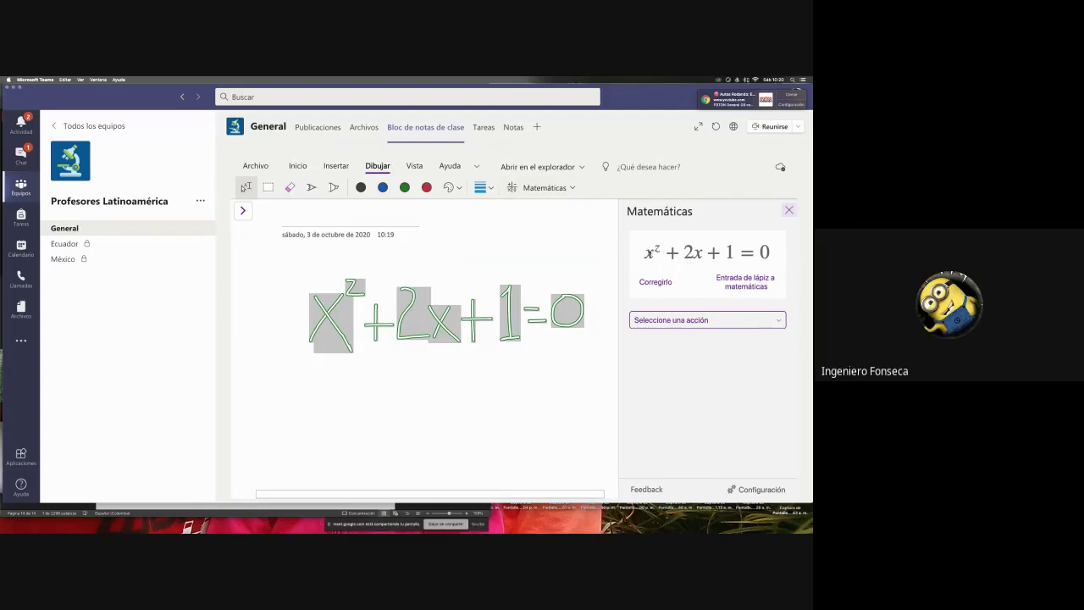
pyautogui.click(653, 283)
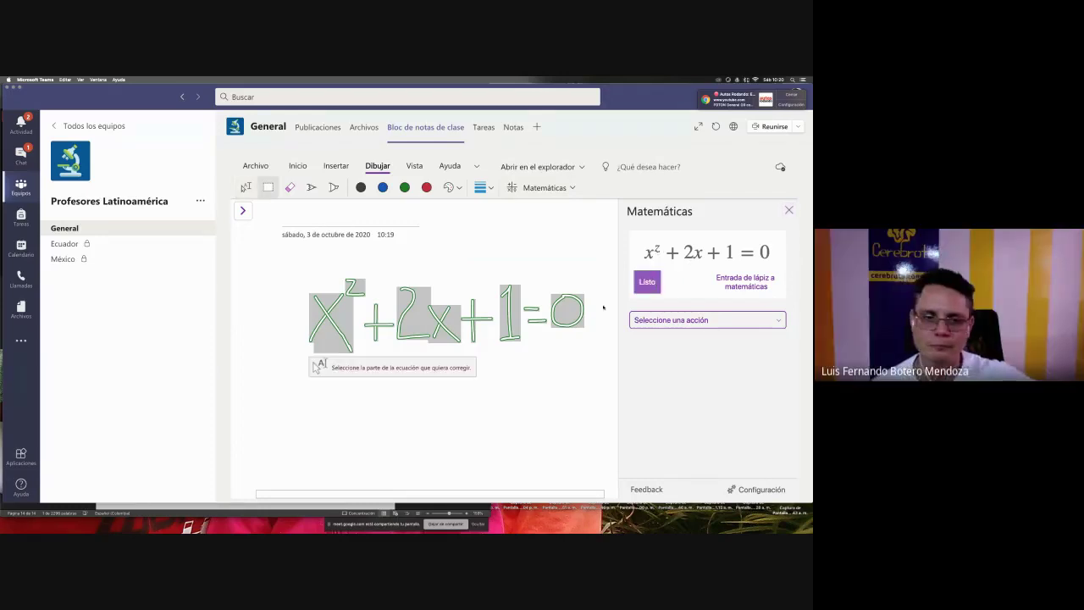
pyautogui.click(355, 287)
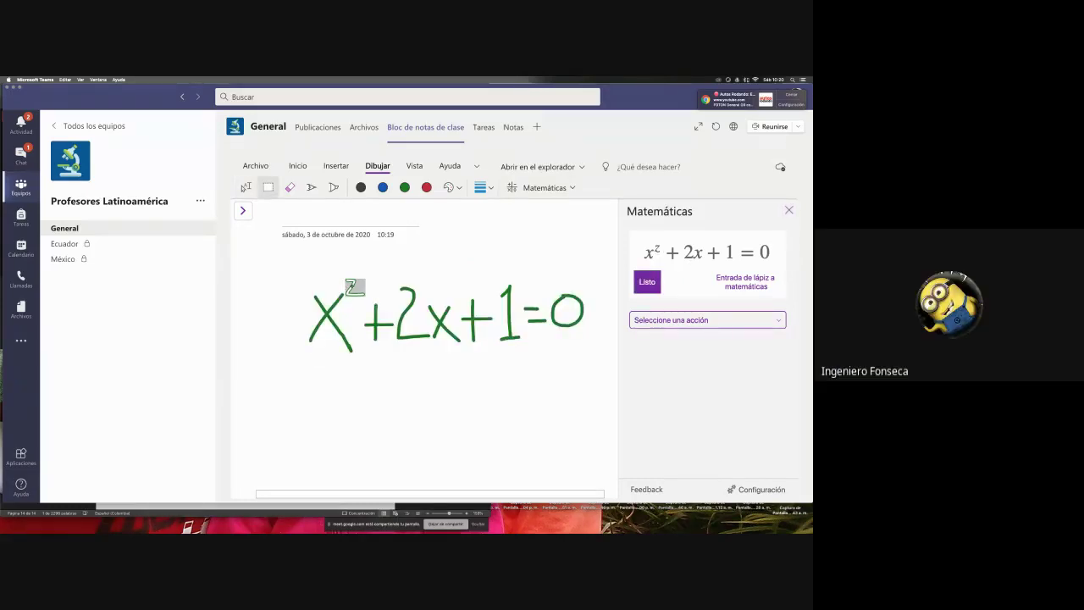
pyautogui.press('Delete')
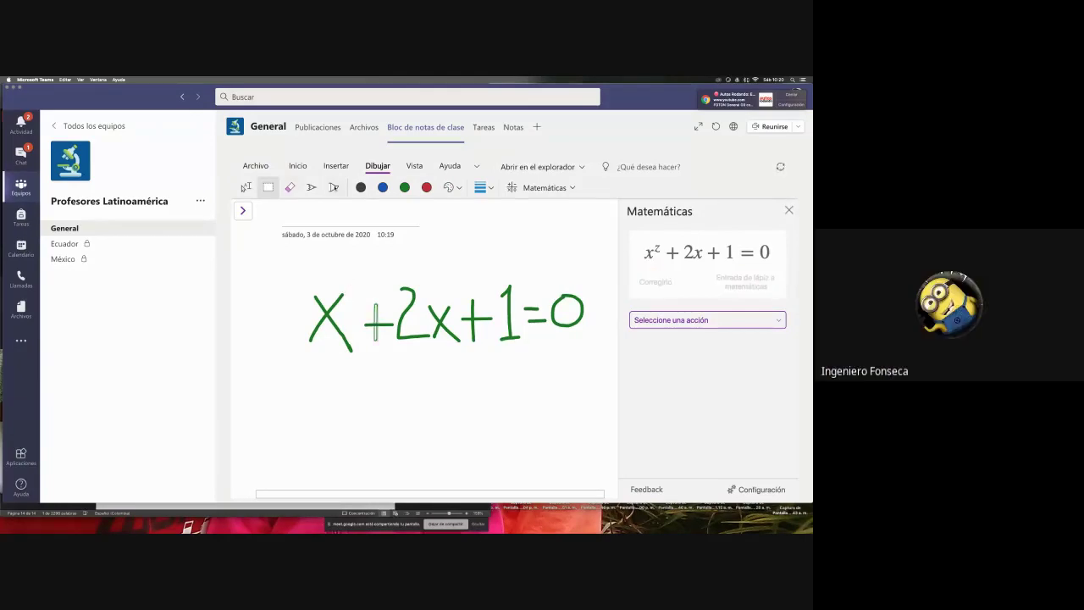
# - Redraw the exponent 2 above the X in green ink and reselect the equation
pyautogui.click(311, 188)
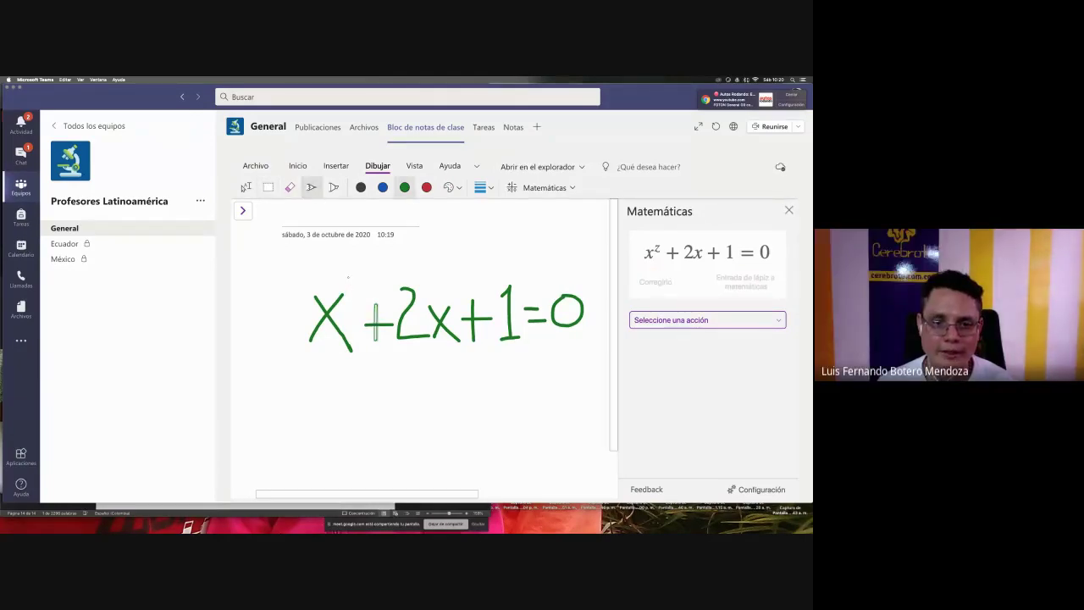
pyautogui.moveTo(347, 276); pyautogui.dragTo(364, 294)
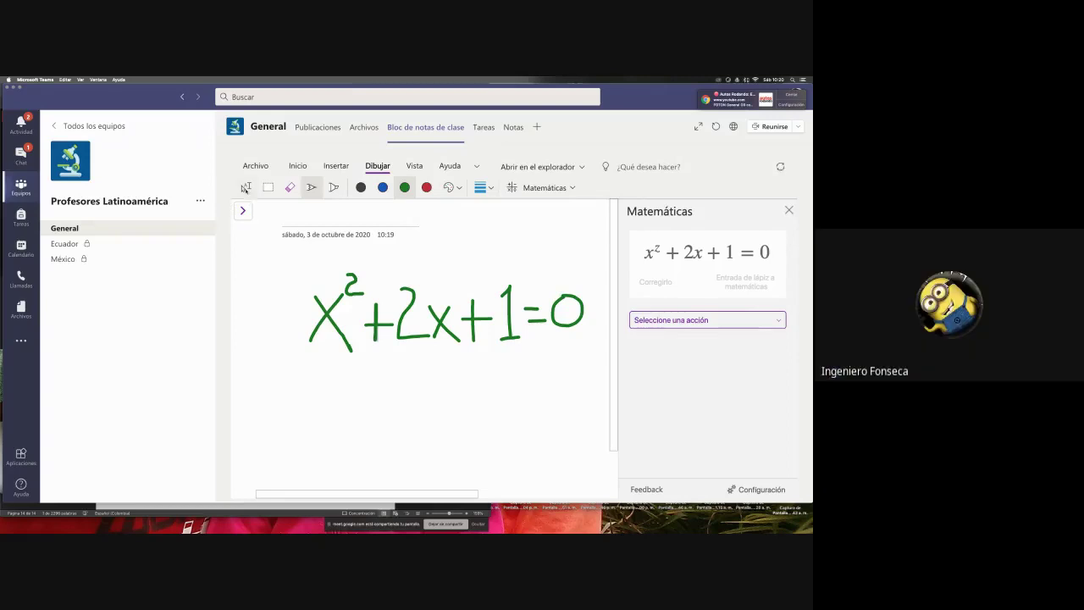
pyautogui.click(245, 187)
pyautogui.moveTo(283, 259); pyautogui.dragTo(600, 386)
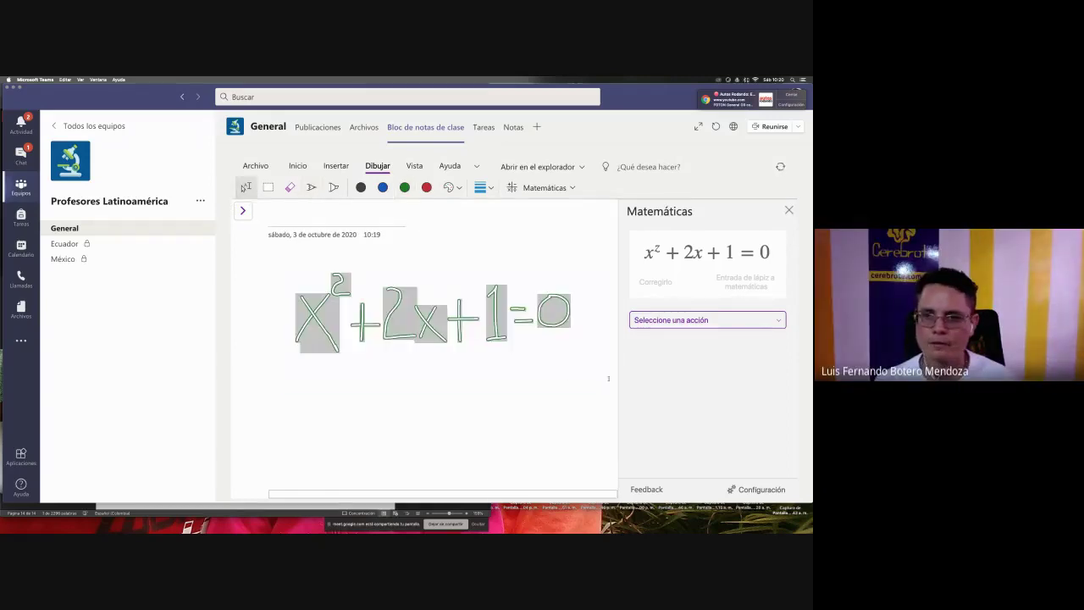
# - Reopen the Math panel with the corrected x²+2x+1=0 and graph it in 2D
pyautogui.click(788, 210)
pyautogui.click(545, 187)
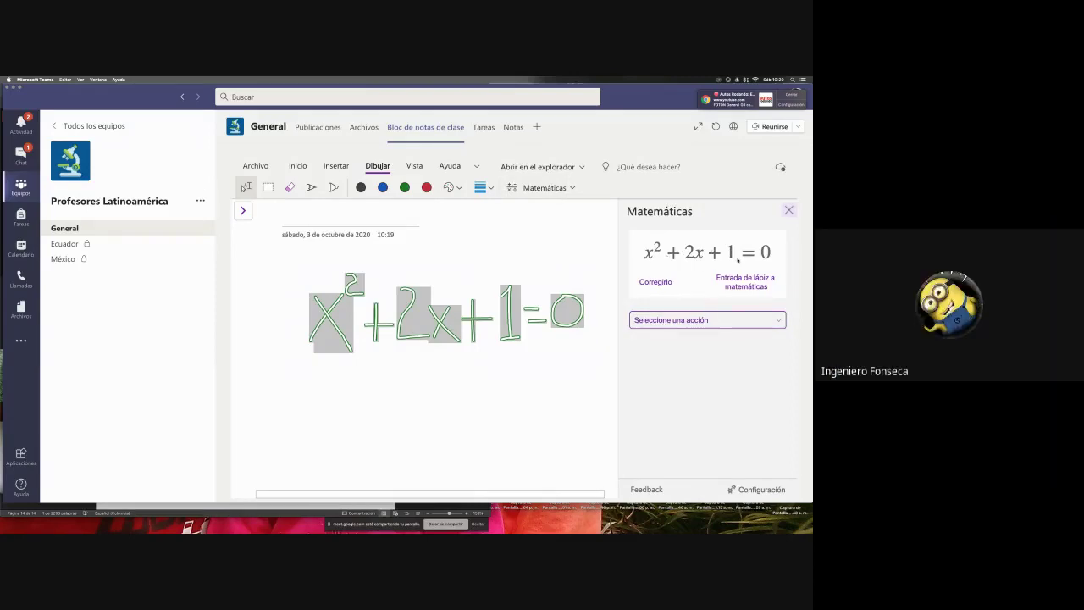
pyautogui.press('super+plus')
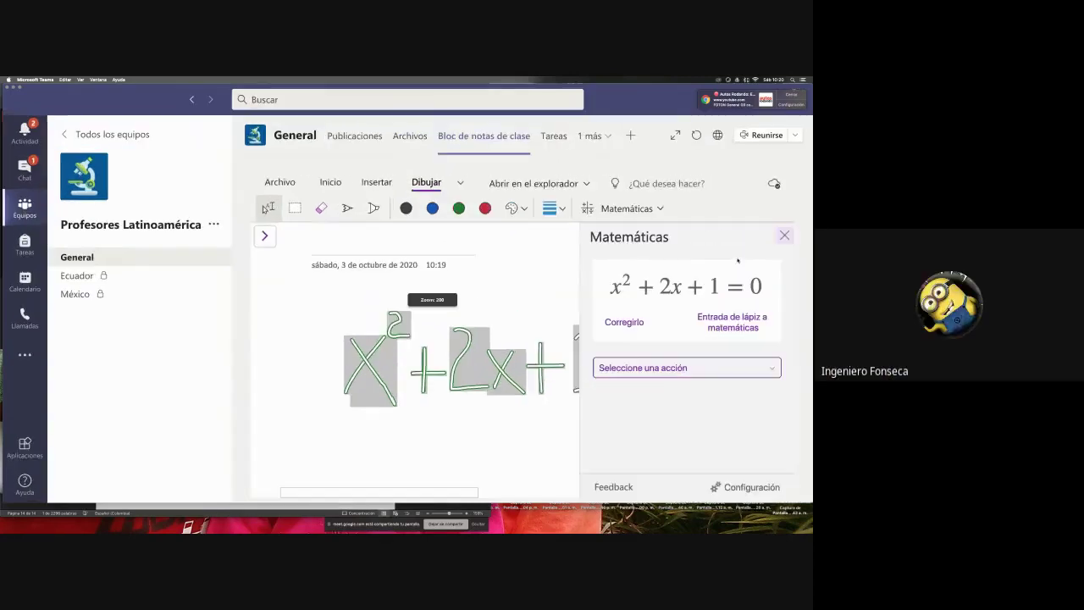
pyautogui.click(700, 369)
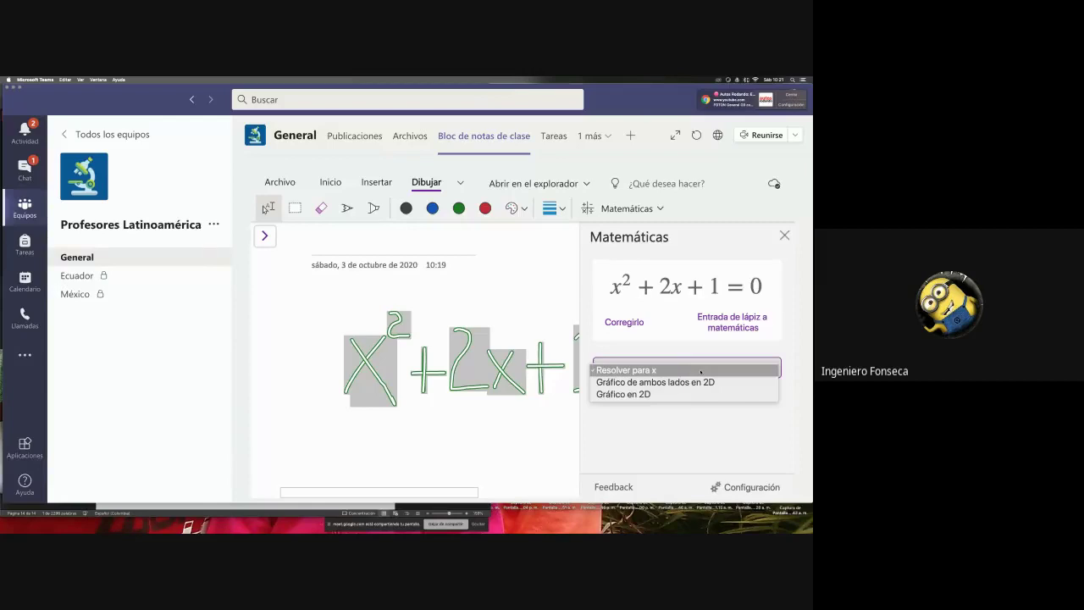
pyautogui.click(688, 394)
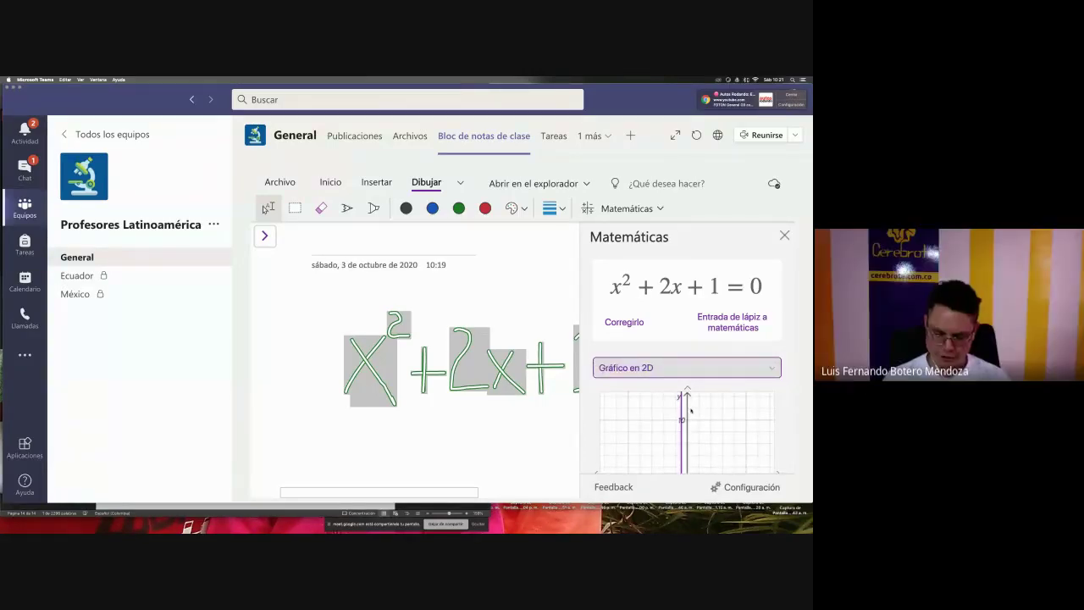
pyautogui.press('super+minus')
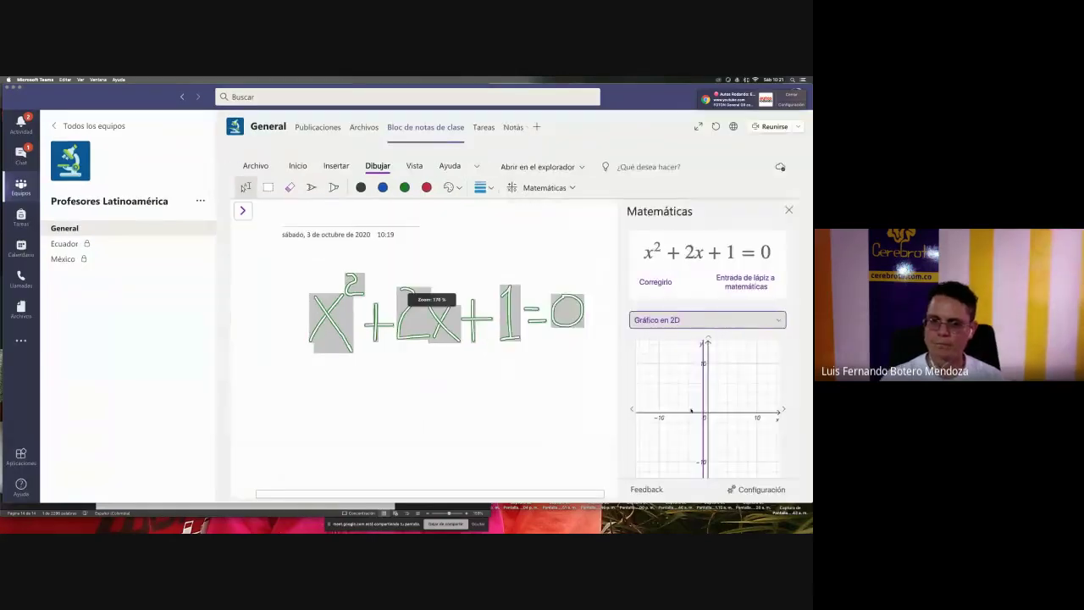
# - Zoom the 2D graph out to a wider range and open the graph-type list
pyautogui.scroll(-2, 766, 409)
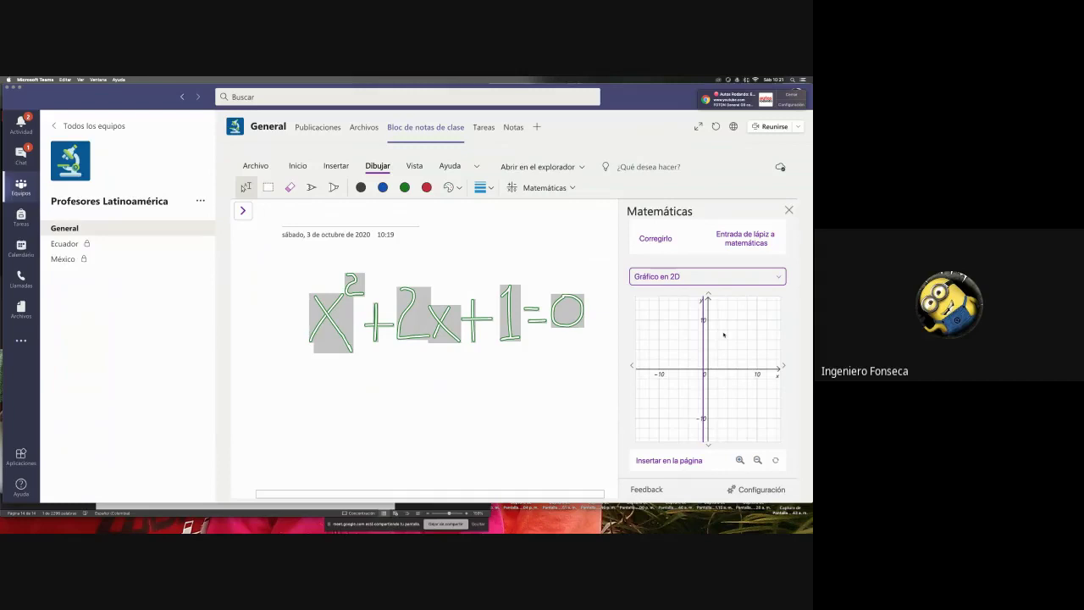
pyautogui.click(758, 459)
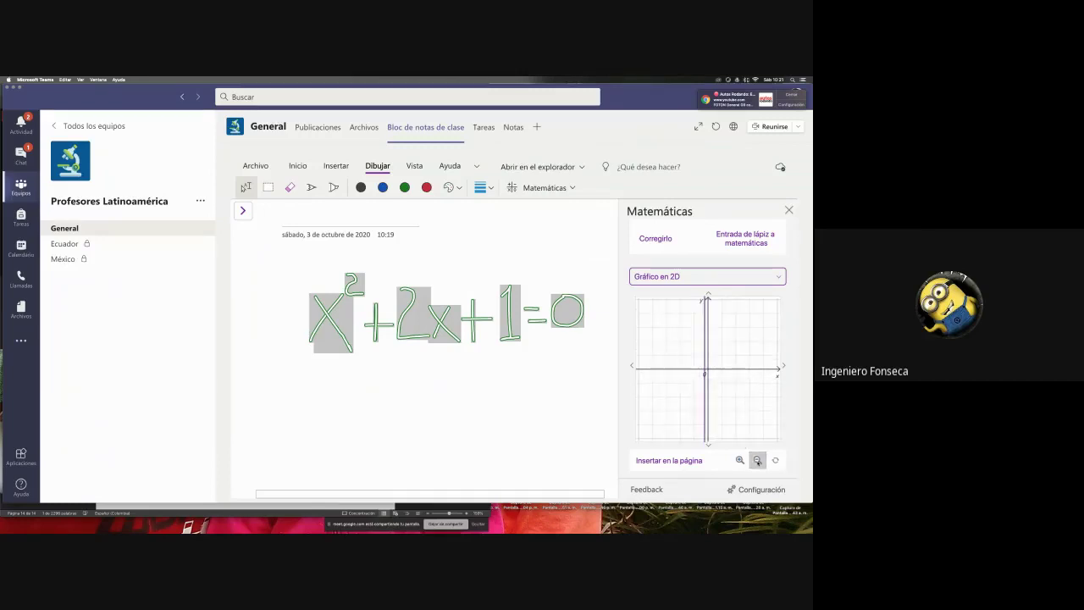
pyautogui.click(757, 459)
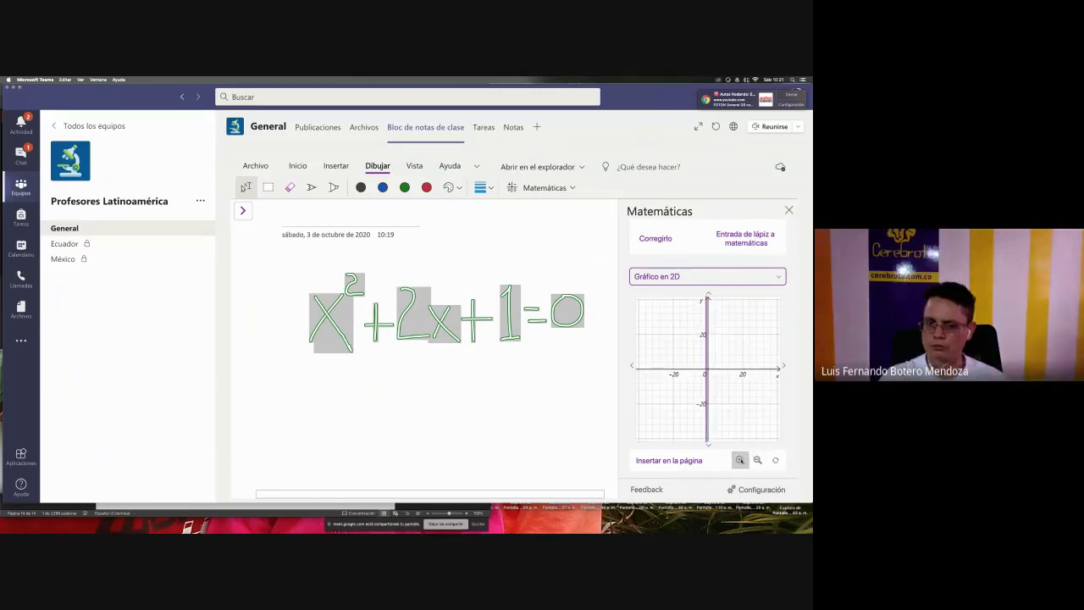
pyautogui.click(740, 460)
pyautogui.click(739, 460)
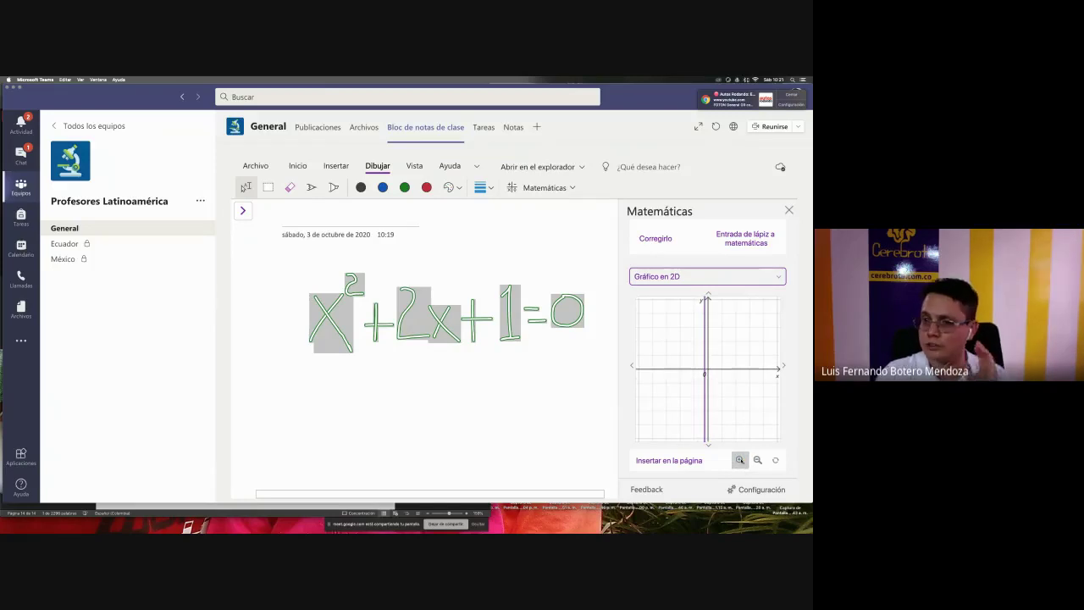
pyautogui.click(726, 278)
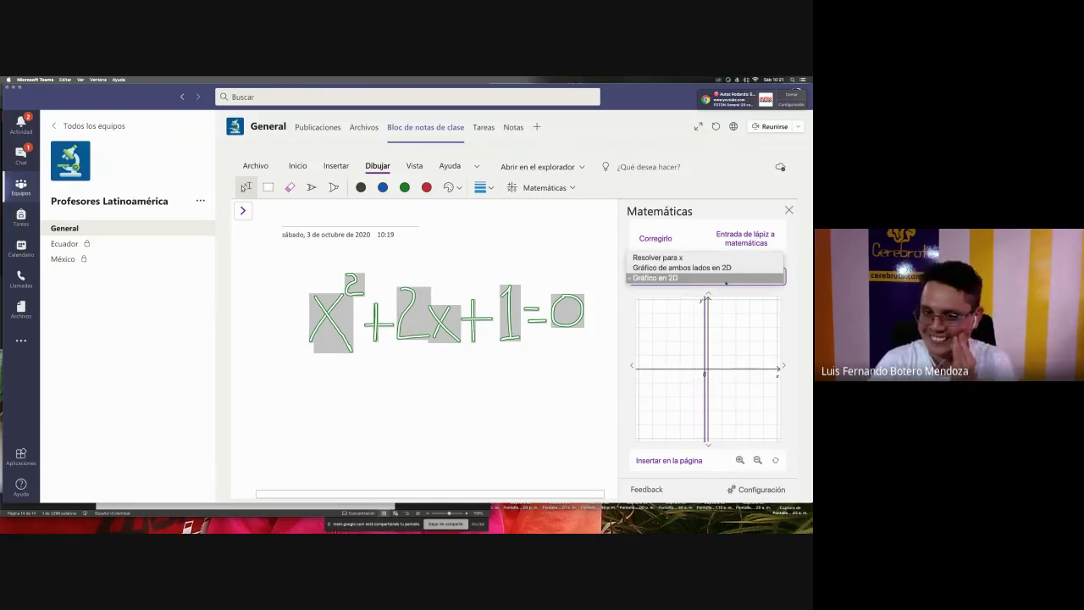
# - Switch to 'Gráfico de ambos lados en 2D' and bring up the notebook's section and page lists
pyautogui.click(716, 264)
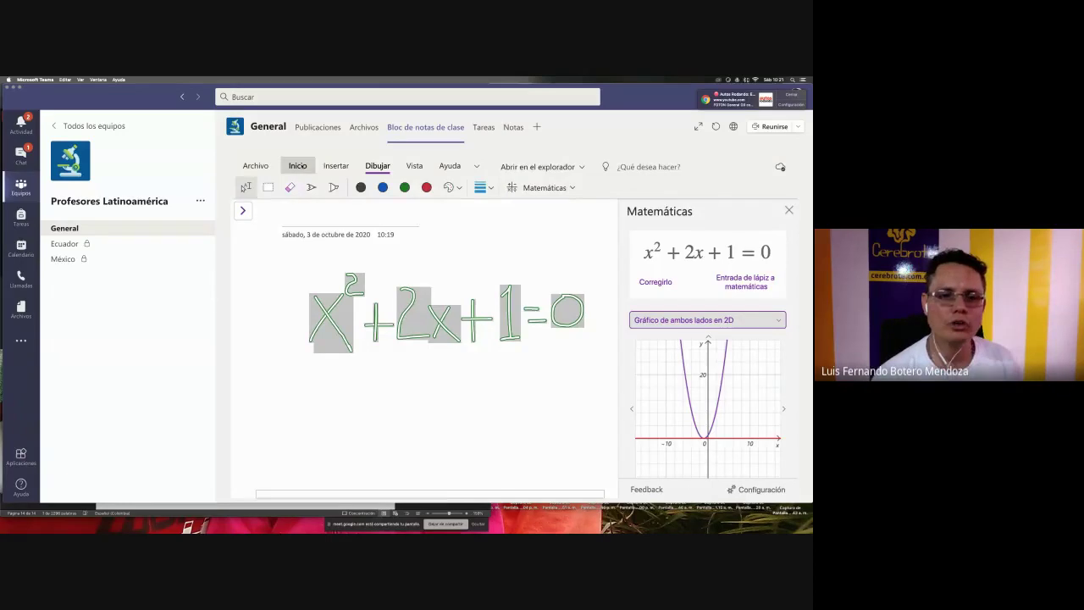
pyautogui.click(301, 166)
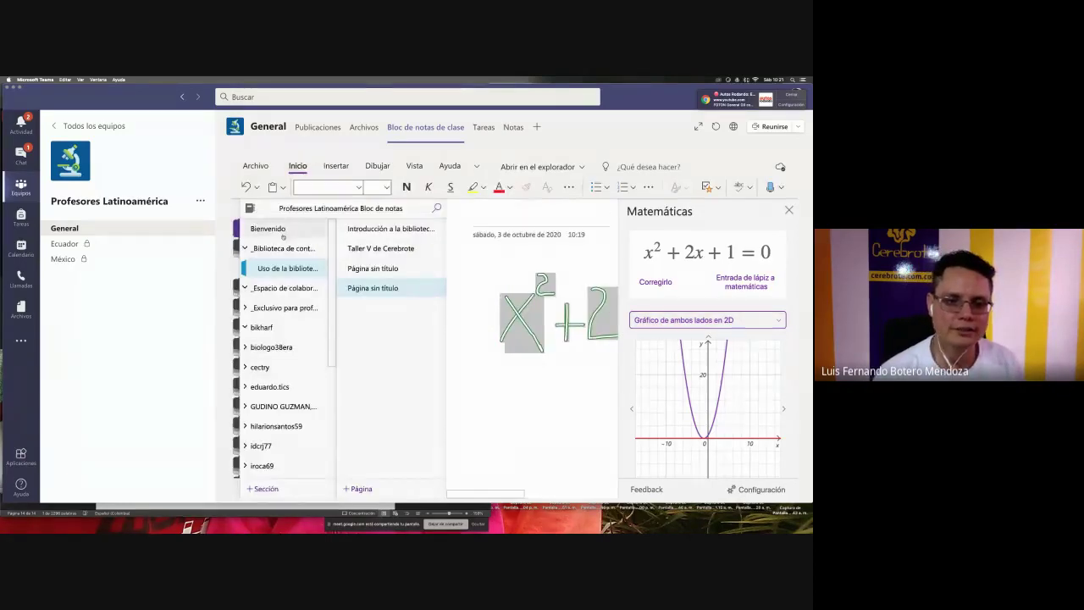
# - Browse '_Espacio de colaboración' and the content library section, then collapse and re-expand the group
pyautogui.click(277, 289)
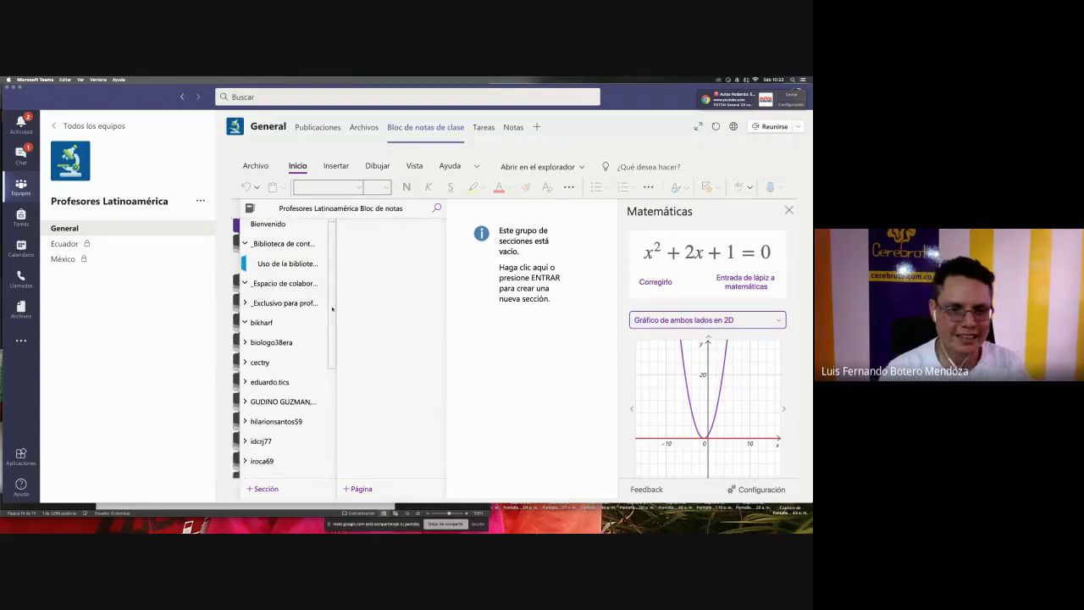
pyautogui.scroll(-2, 334, 339)
pyautogui.scroll(-3, 333, 342)
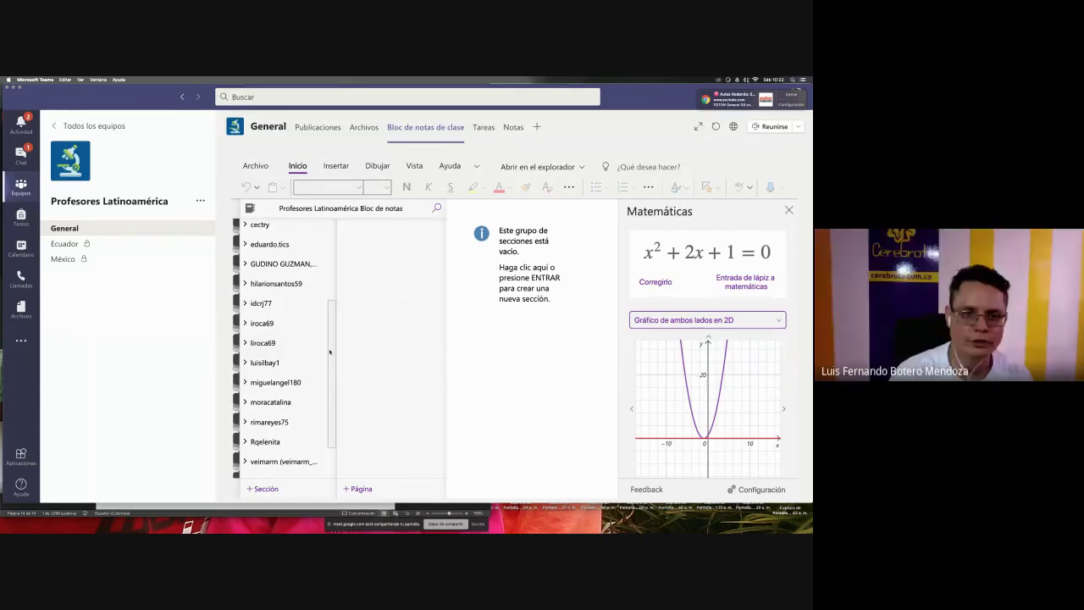
pyautogui.scroll(-2, 329, 352)
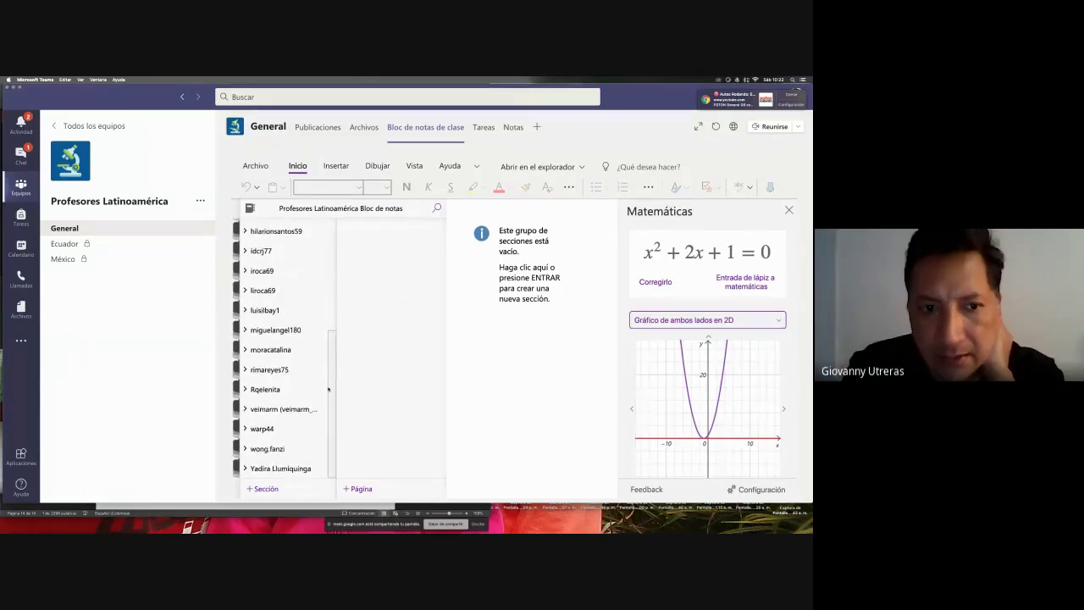
pyautogui.scroll(5, 329, 359)
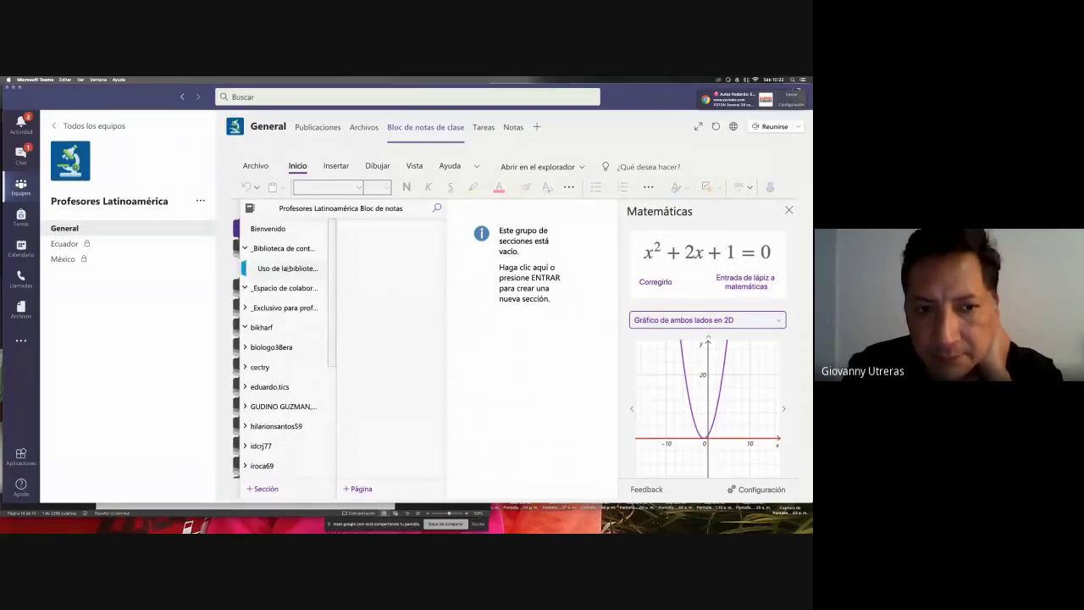
pyautogui.click(287, 269)
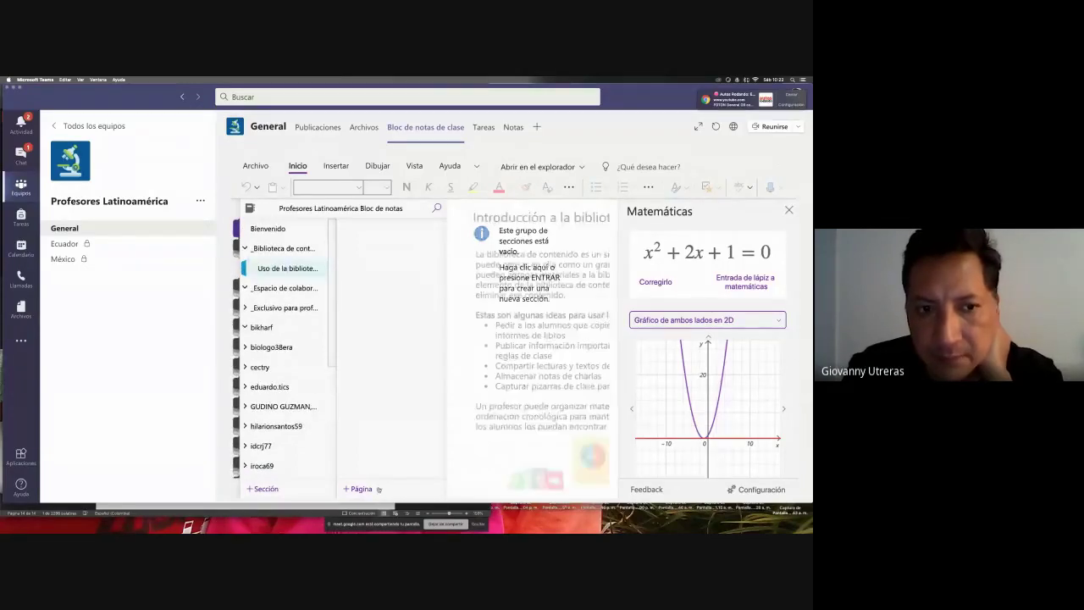
pyautogui.click(292, 294)
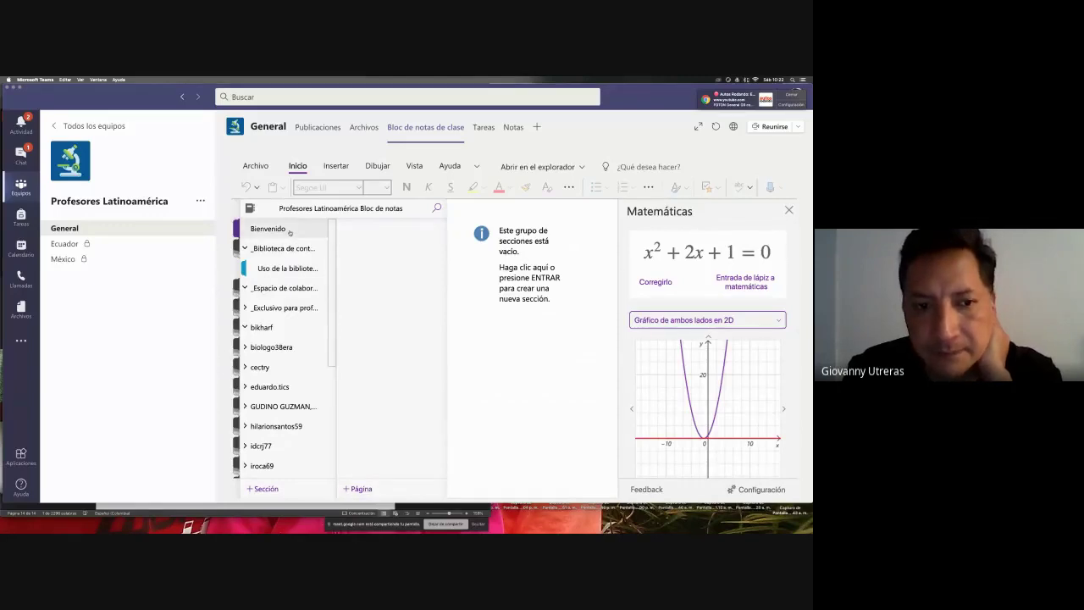
pyautogui.click(272, 291)
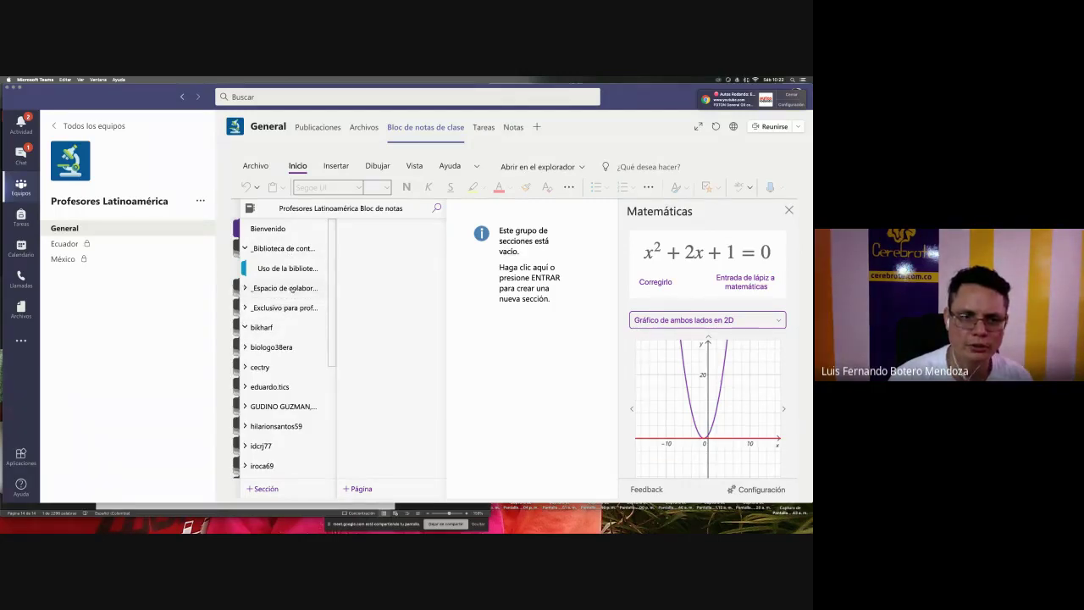
pyautogui.click(291, 288)
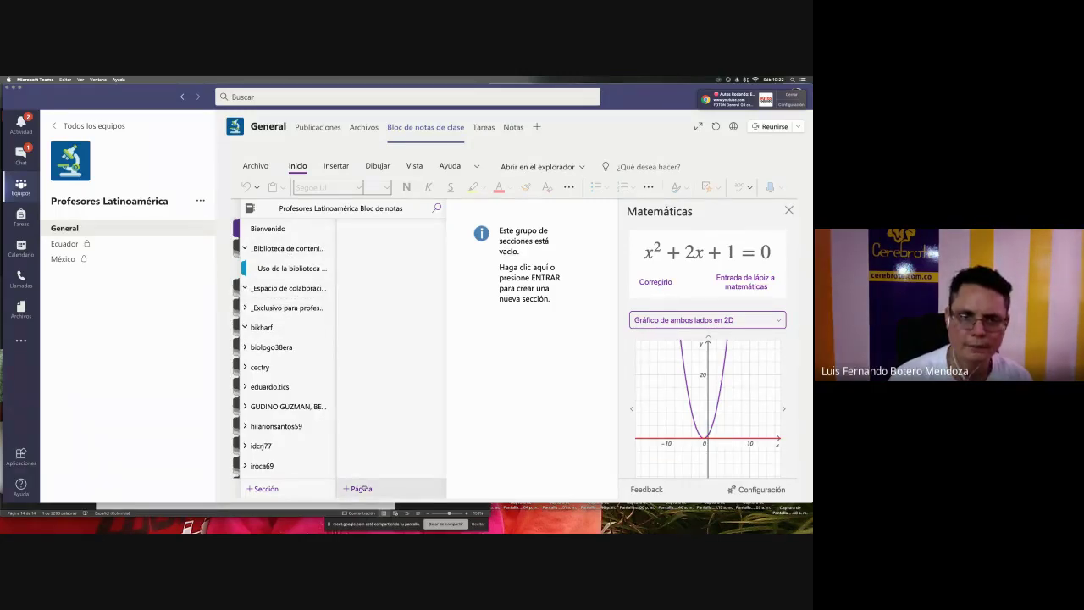
# - Create a new section in the collaboration space named 'Colaboración para…'
pyautogui.click(269, 490)
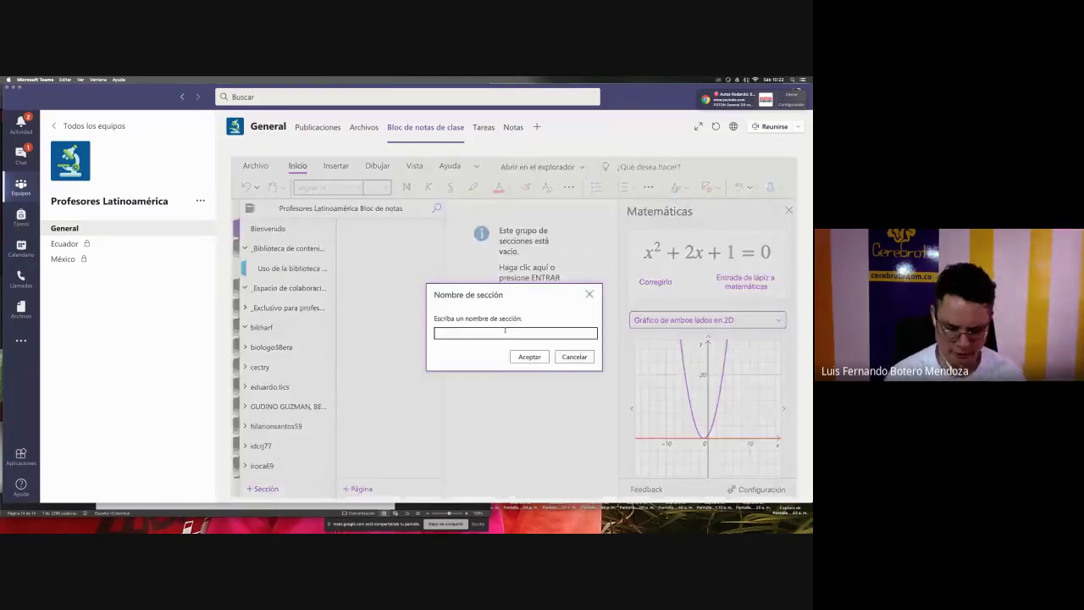
pyautogui.write('Colboración para tidi')
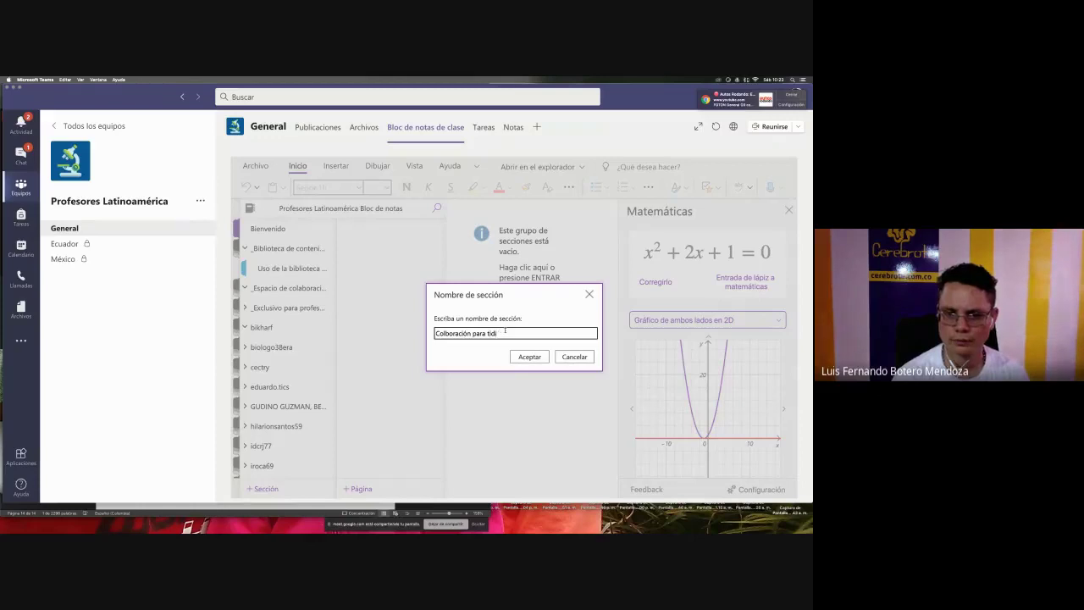
pyautogui.write('os')
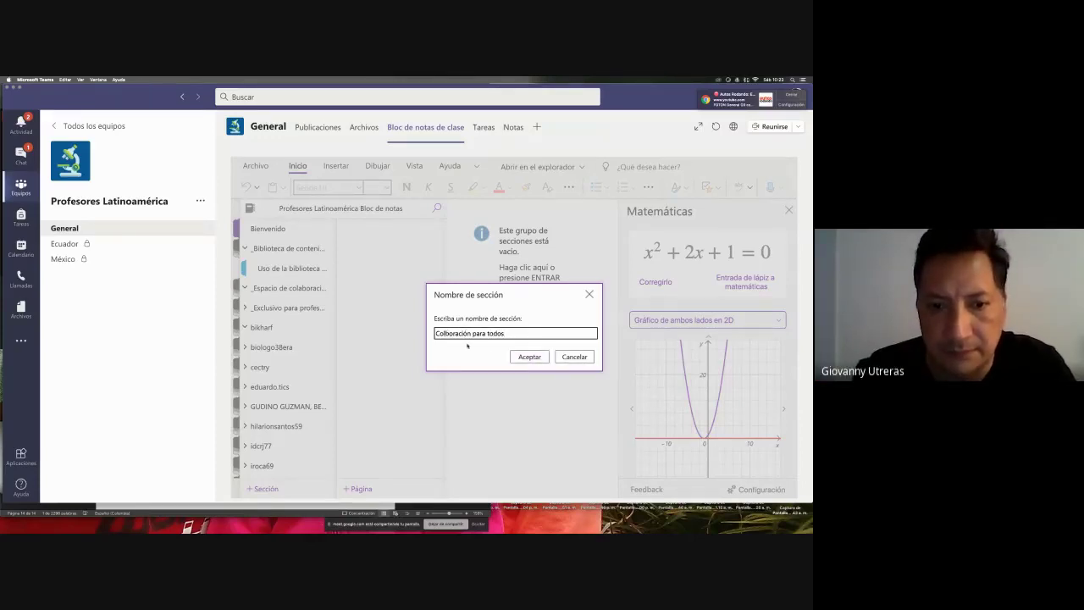
pyautogui.click(530, 356)
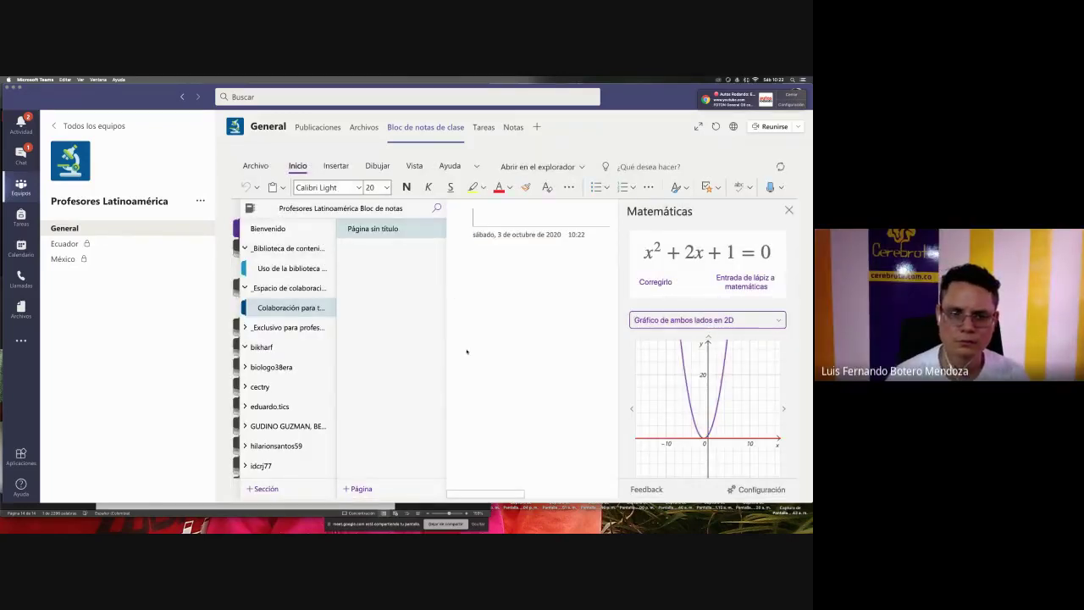
# - Title the new page 'Hola', then collapse and re-expand the navigation pane
pyautogui.click(507, 222)
pyautogui.write('Hola')
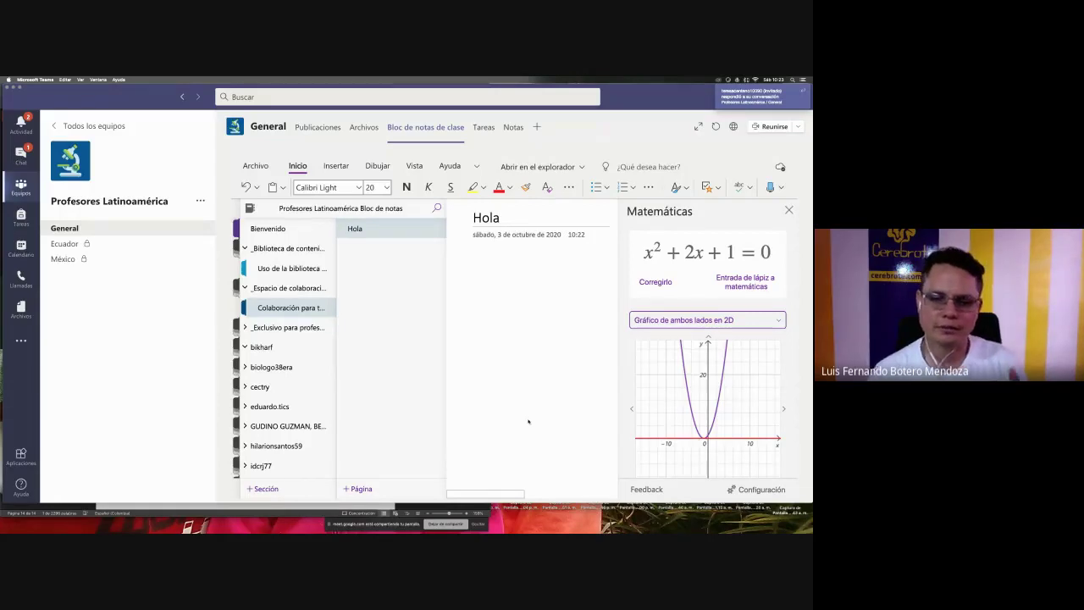
pyautogui.click(249, 208)
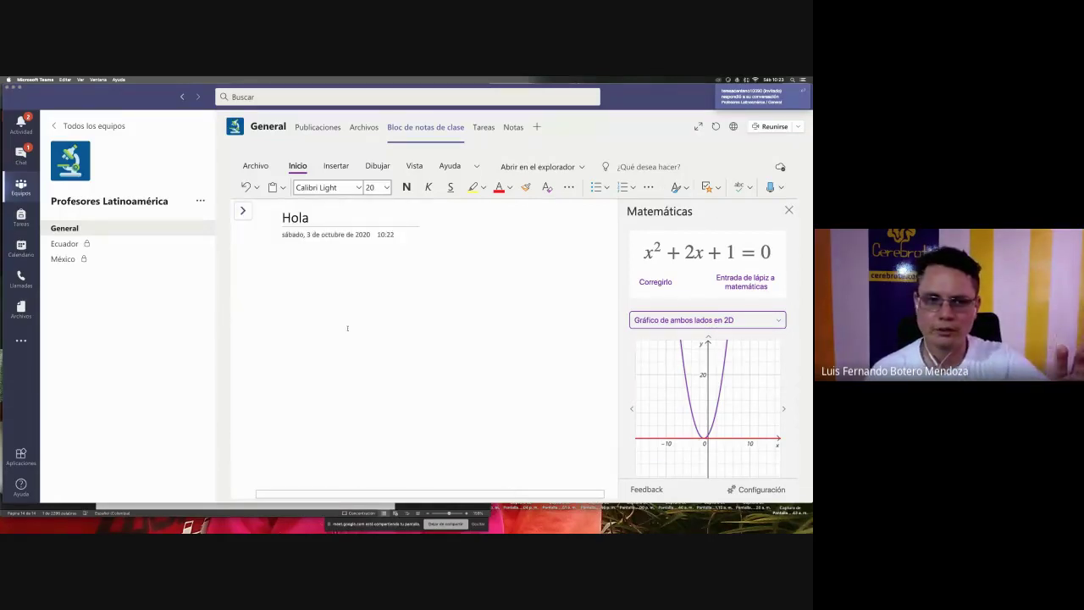
pyautogui.click(242, 210)
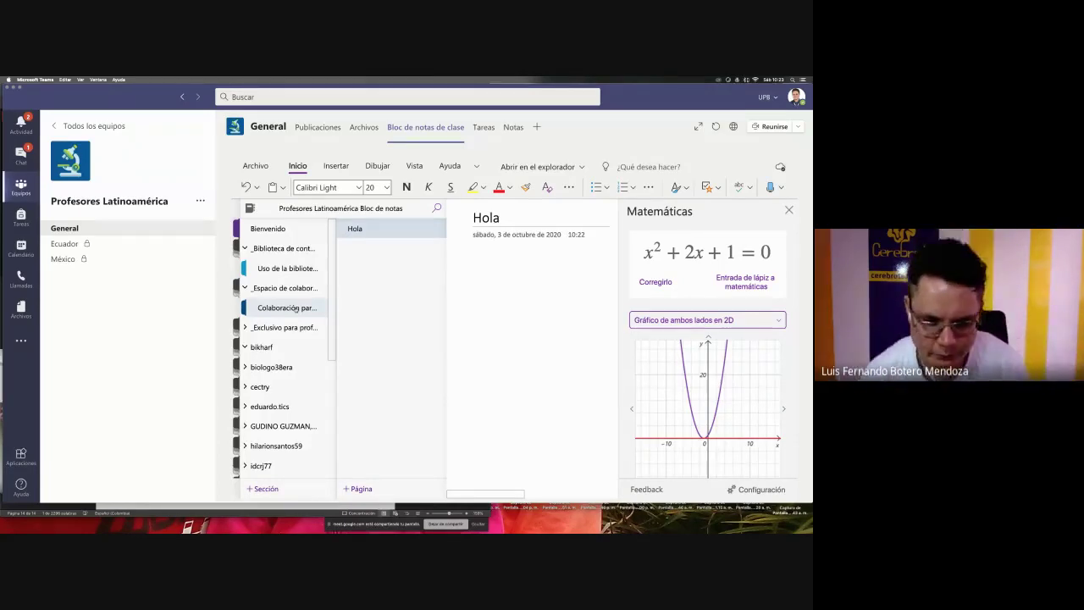
pyautogui.press('super+Tab')
pyautogui.press('super+Tab')
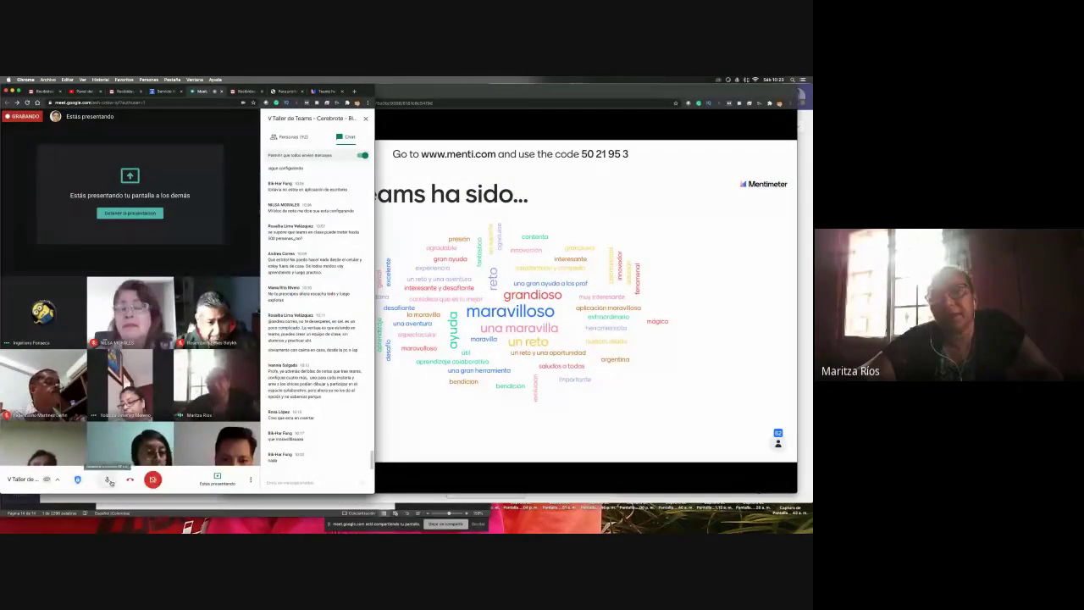
pyautogui.click(154, 480)
pyautogui.click(153, 480)
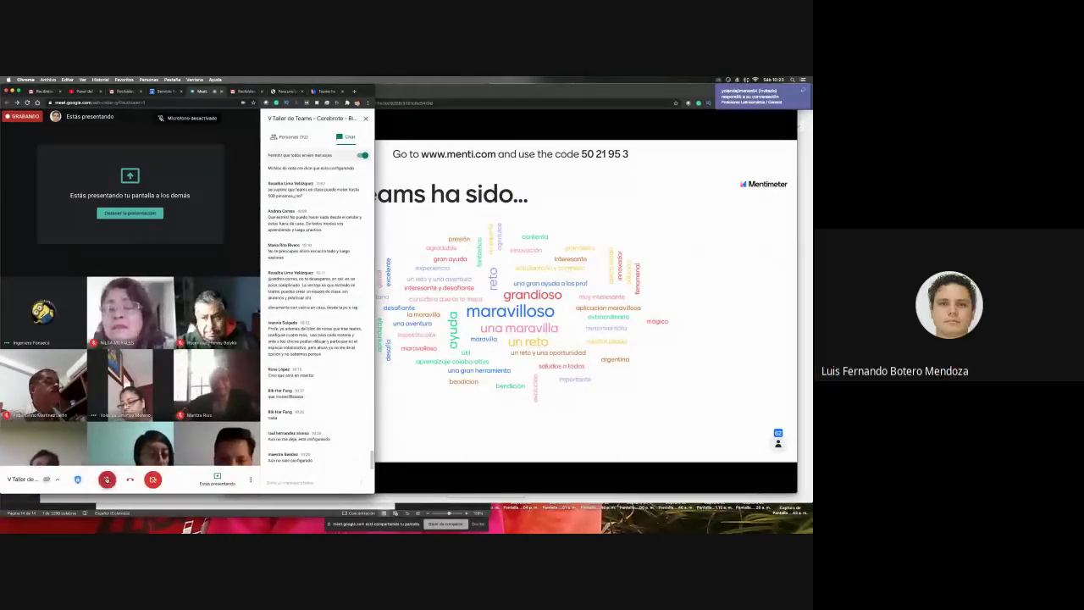
pyautogui.press('super+Tab')
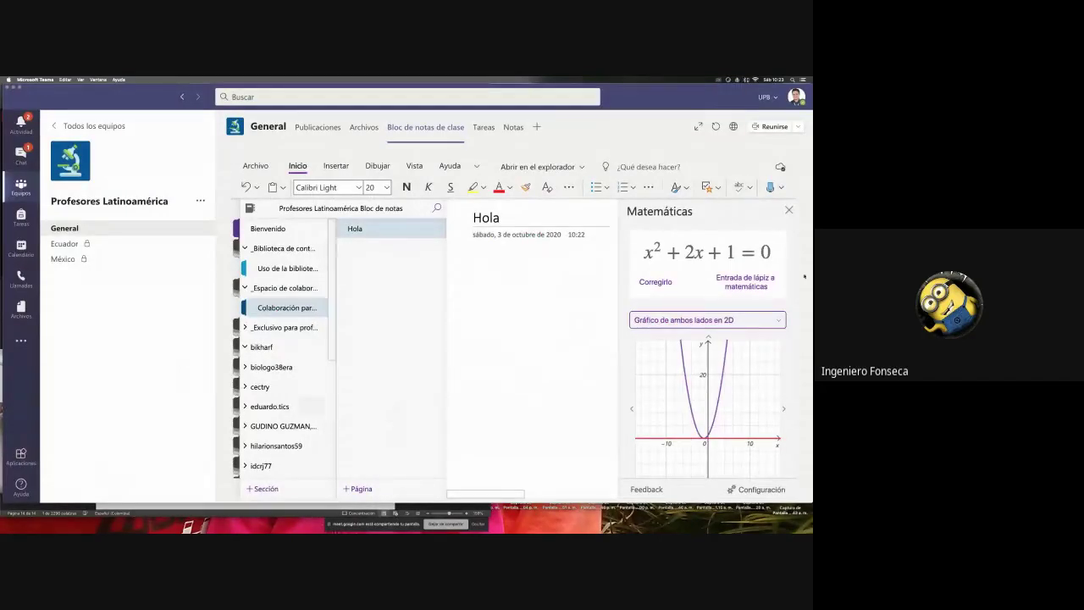
# - Close the Matemáticas pane and expand the section and page lists beside the Hola page
pyautogui.click(788, 210)
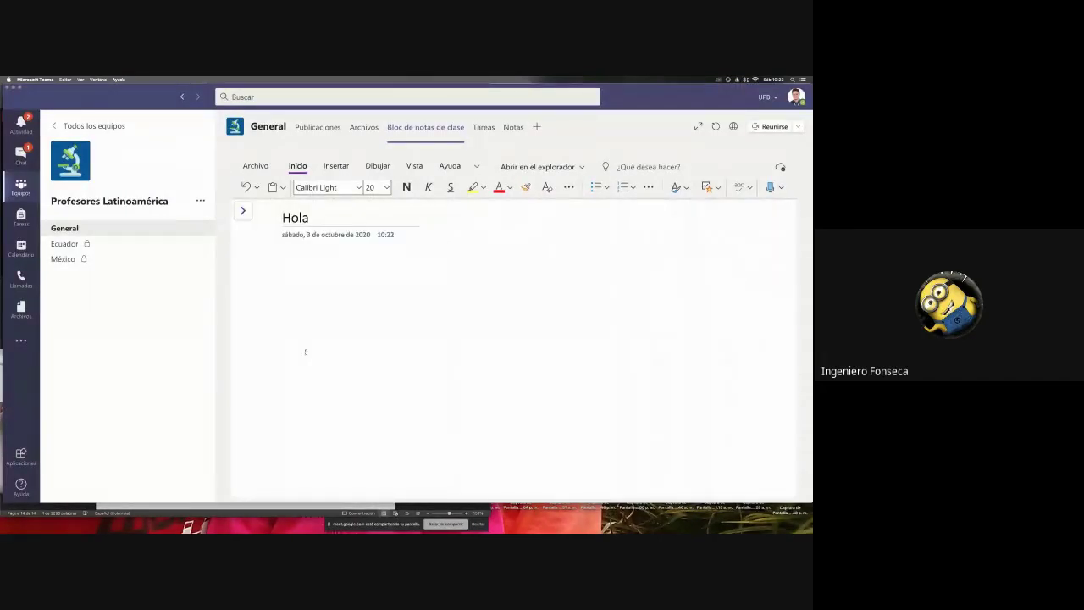
pyautogui.click(243, 210)
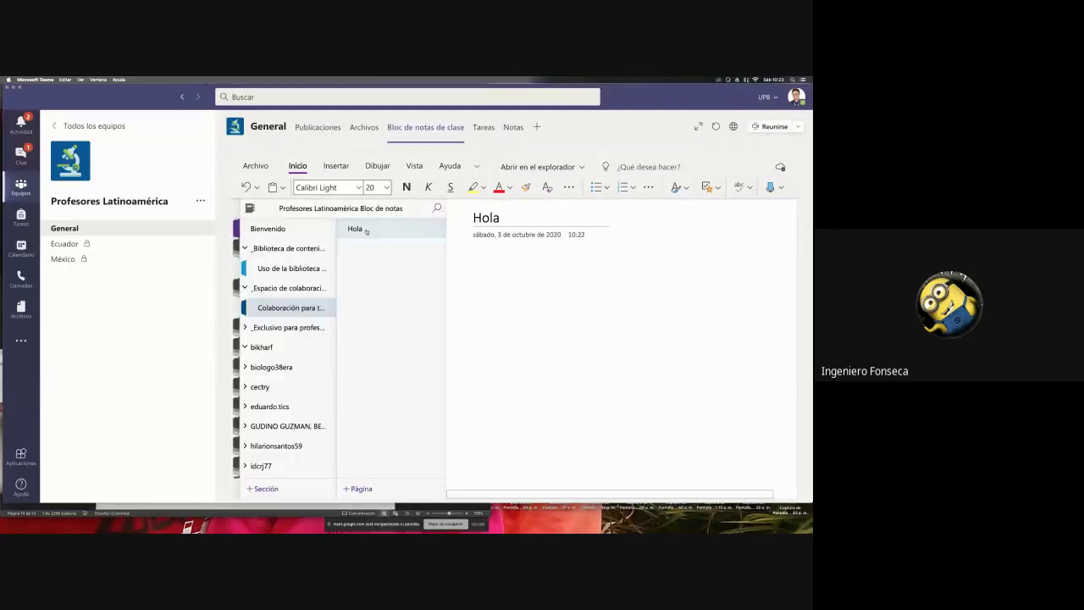
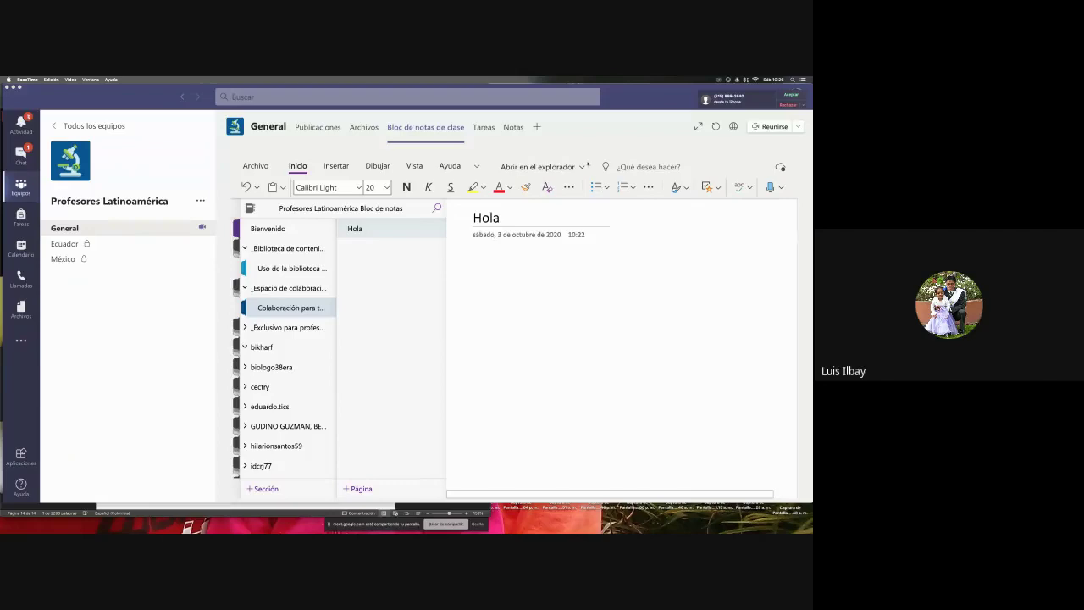
# - Unmute the microphone and turn the camera on in Google Meet, then return to Teams
pyautogui.press('super+Tab')
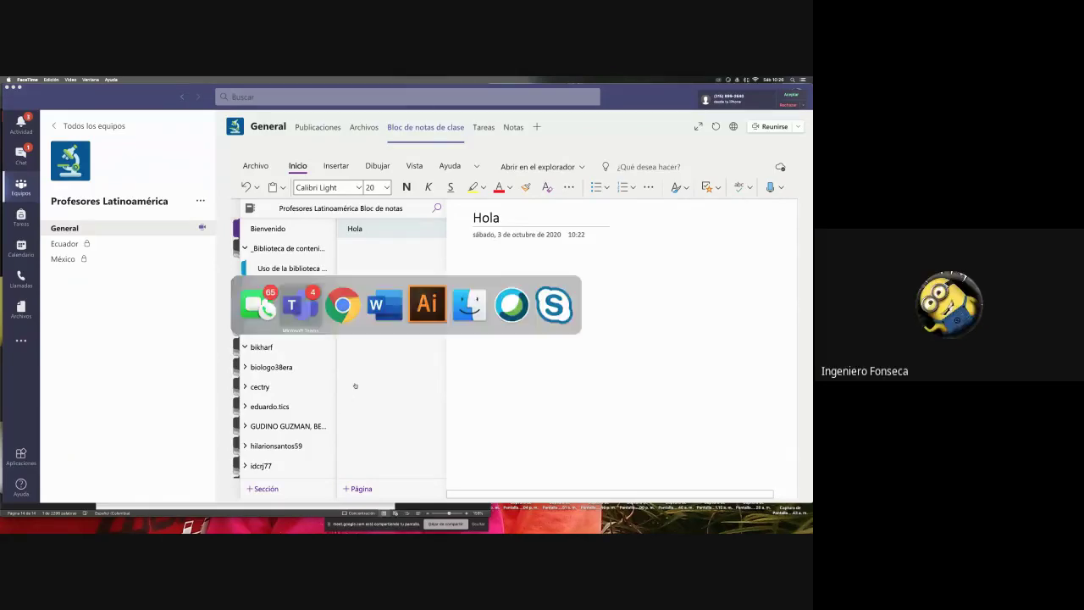
pyautogui.press('super+Tab')
pyautogui.press('super+Tab')
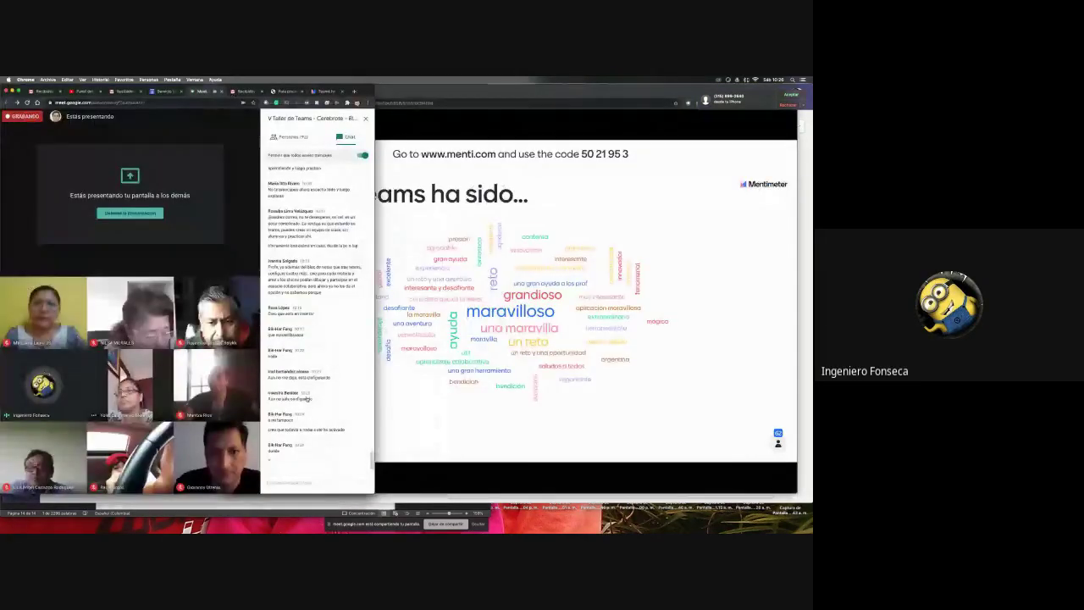
pyautogui.click(152, 479)
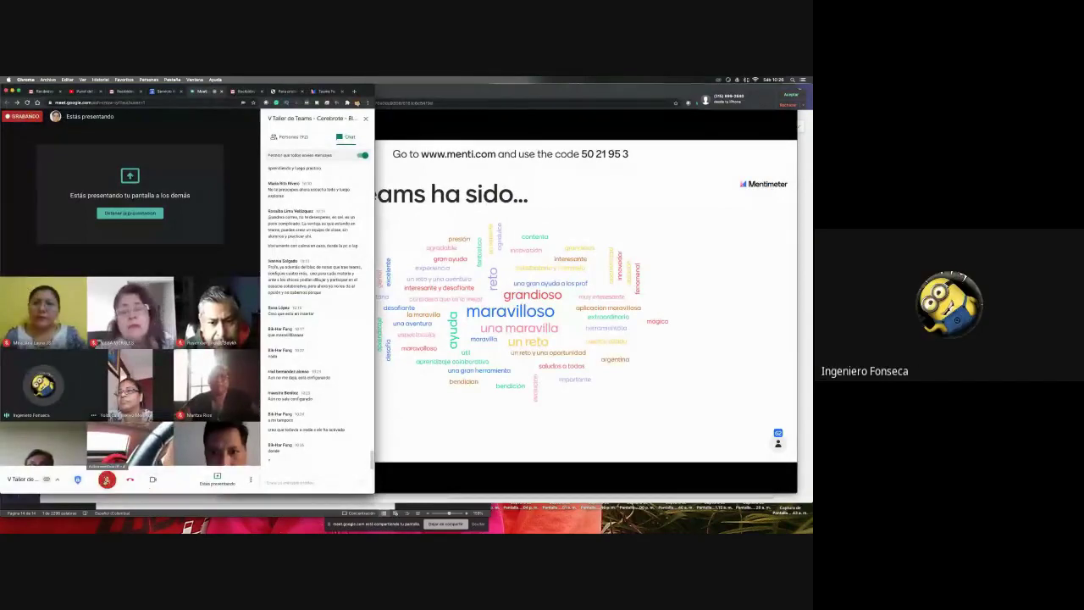
pyautogui.click(107, 480)
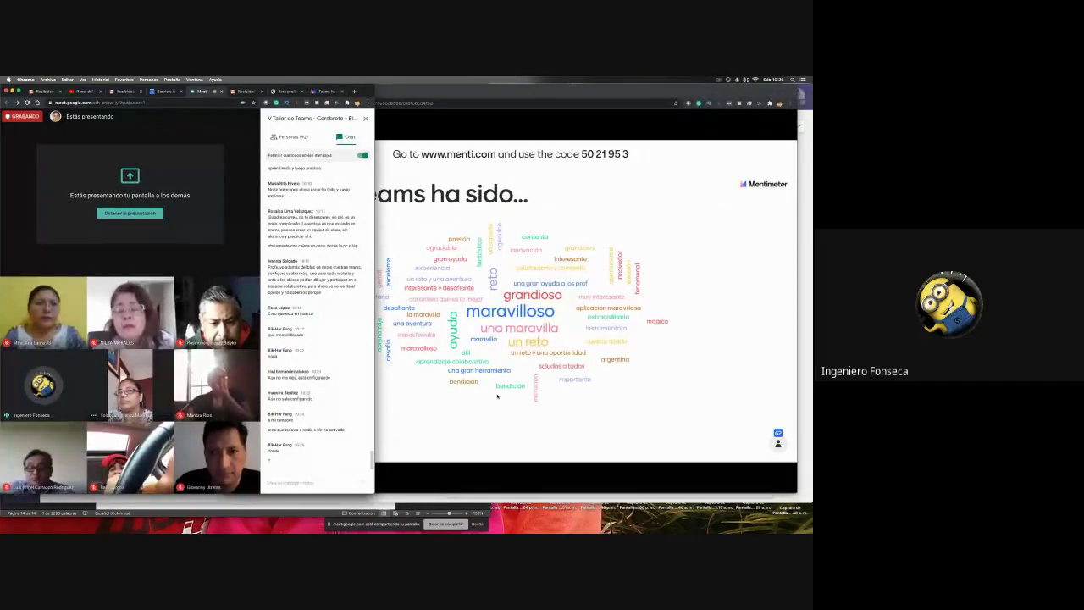
pyautogui.press('super+Tab')
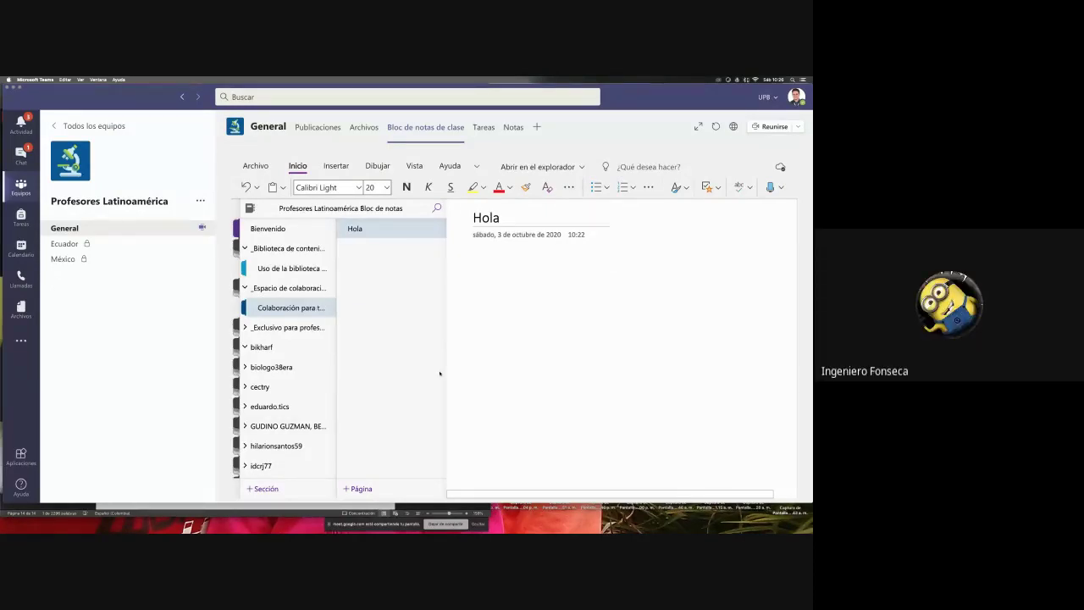
# - Browse the content library and collaboration Hola pages, then widen the browser window
pyautogui.click(286, 269)
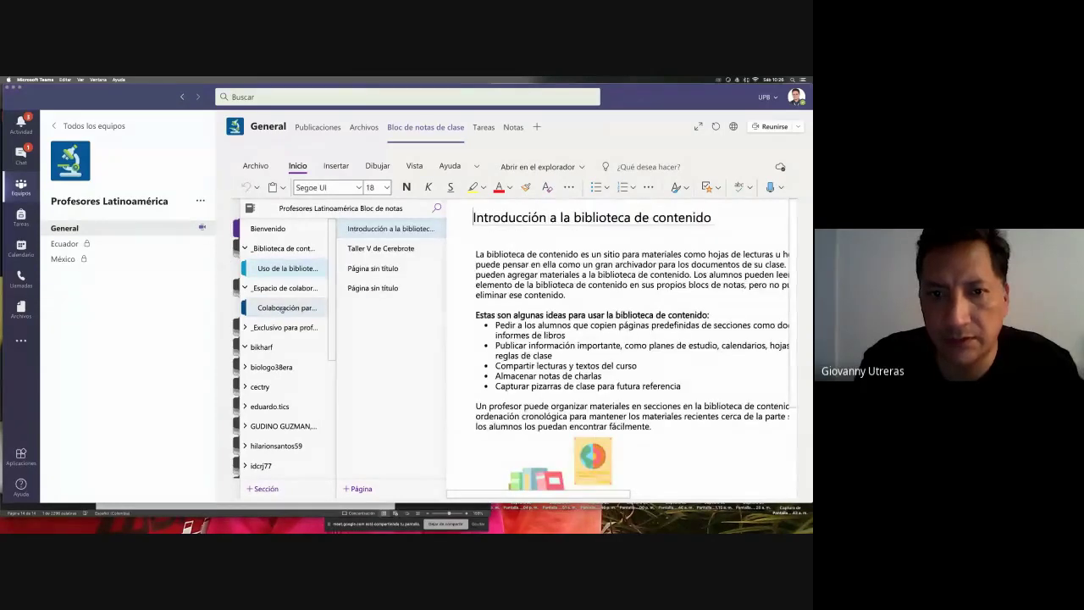
pyautogui.click(284, 309)
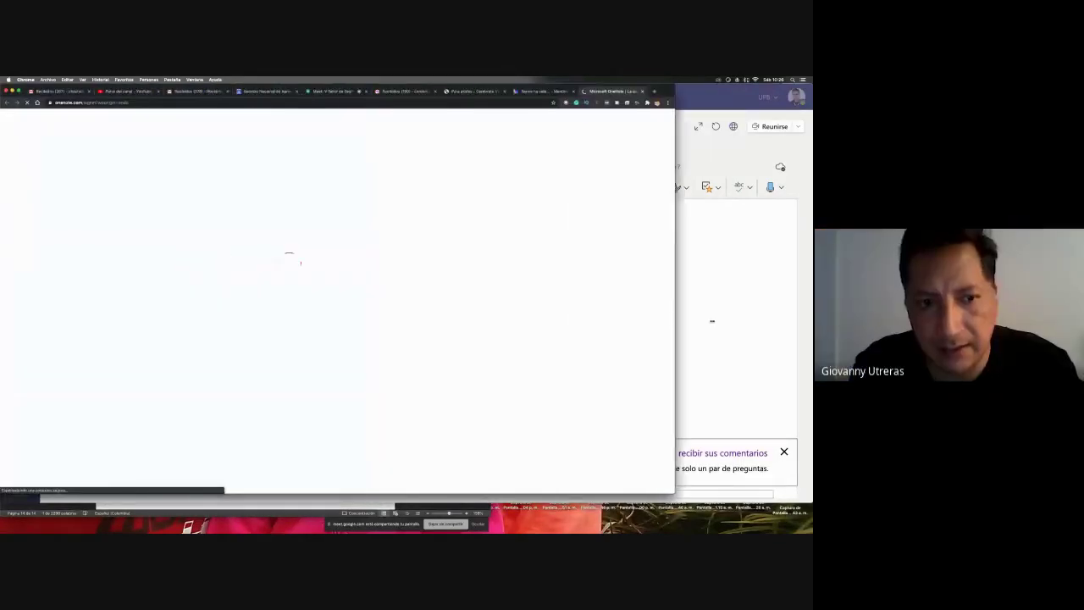
pyautogui.moveTo(712, 321); pyautogui.dragTo(808, 308)
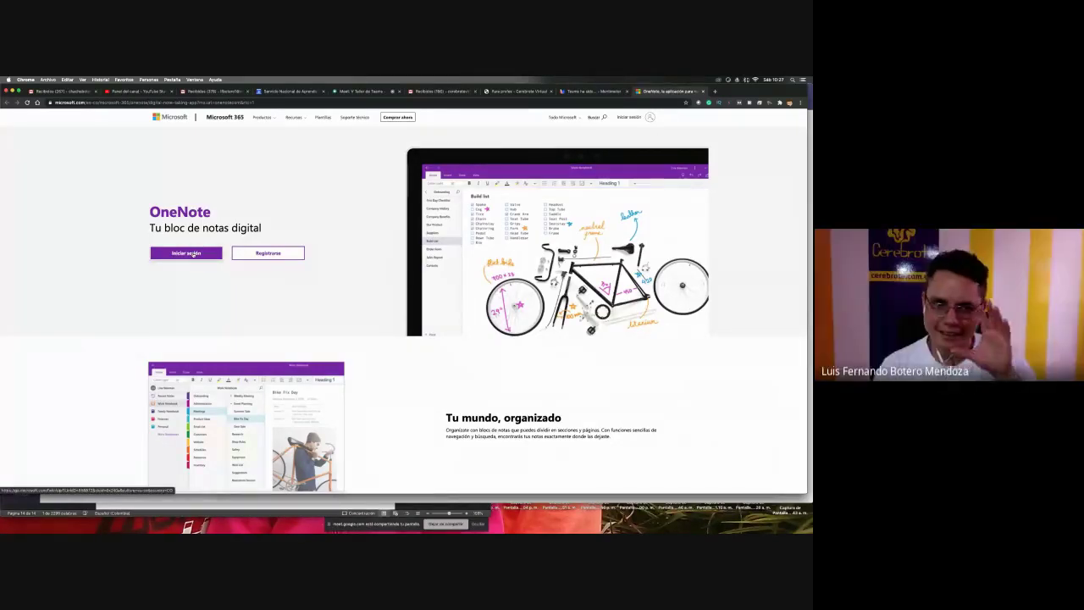
# - Sign in to OneNote with the account e-mail and password, retyping the password after an error
pyautogui.click(186, 253)
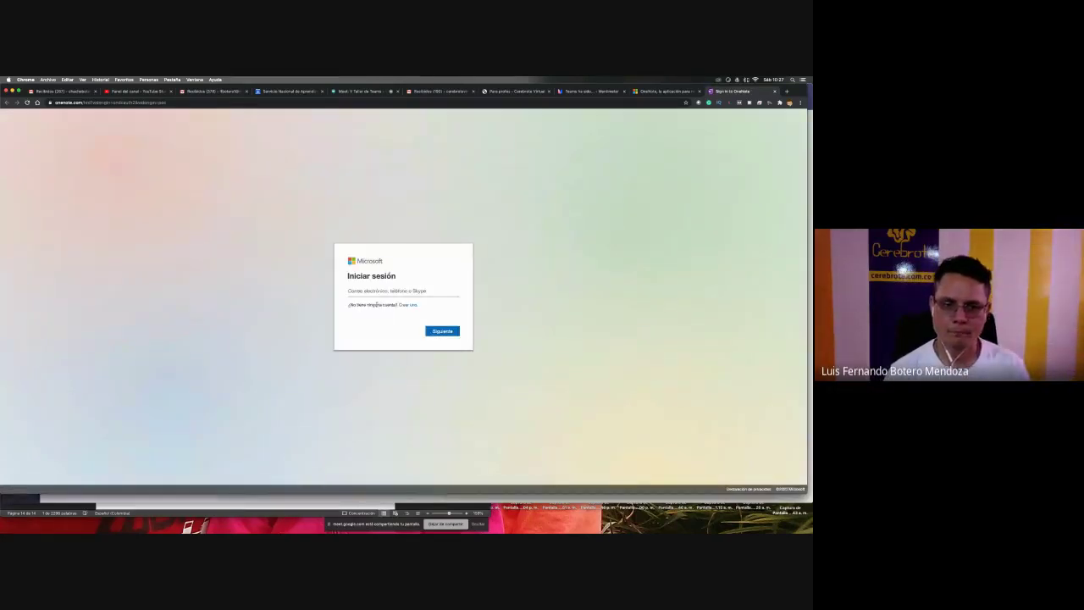
pyautogui.click(381, 289)
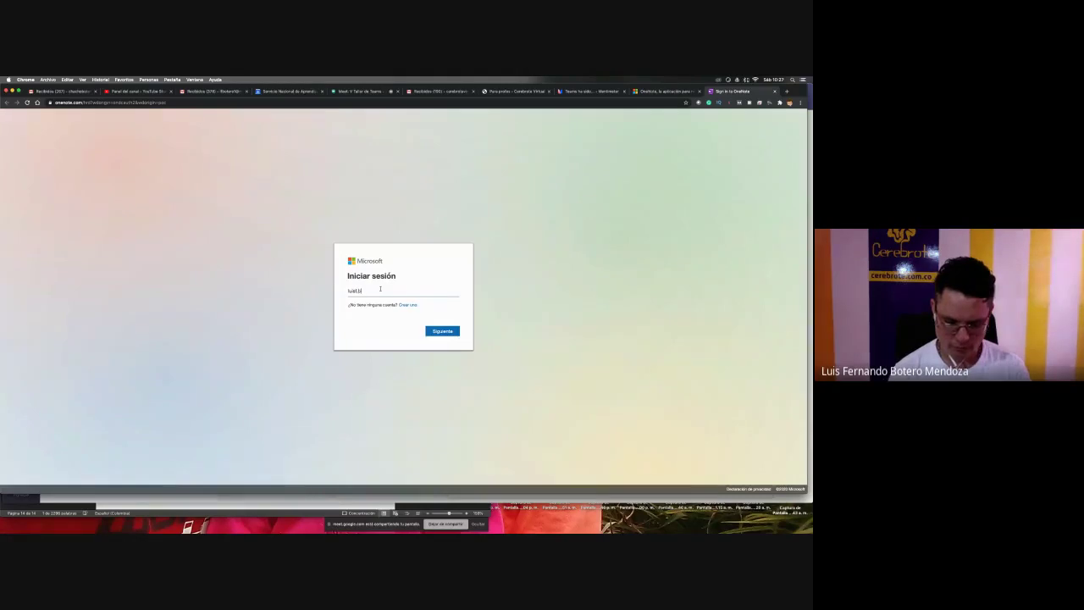
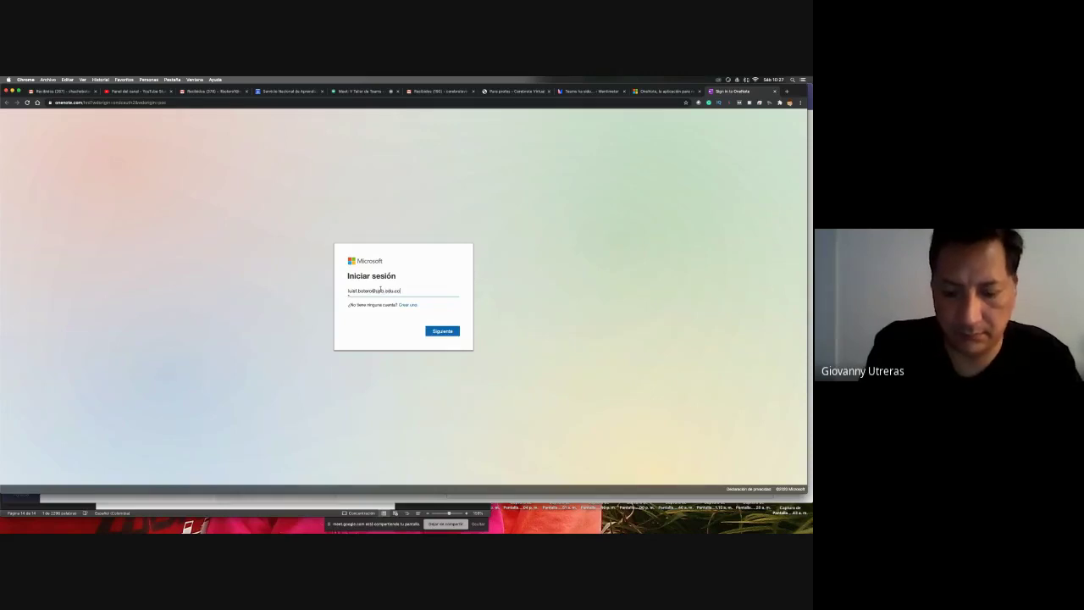
pyautogui.press('Return')
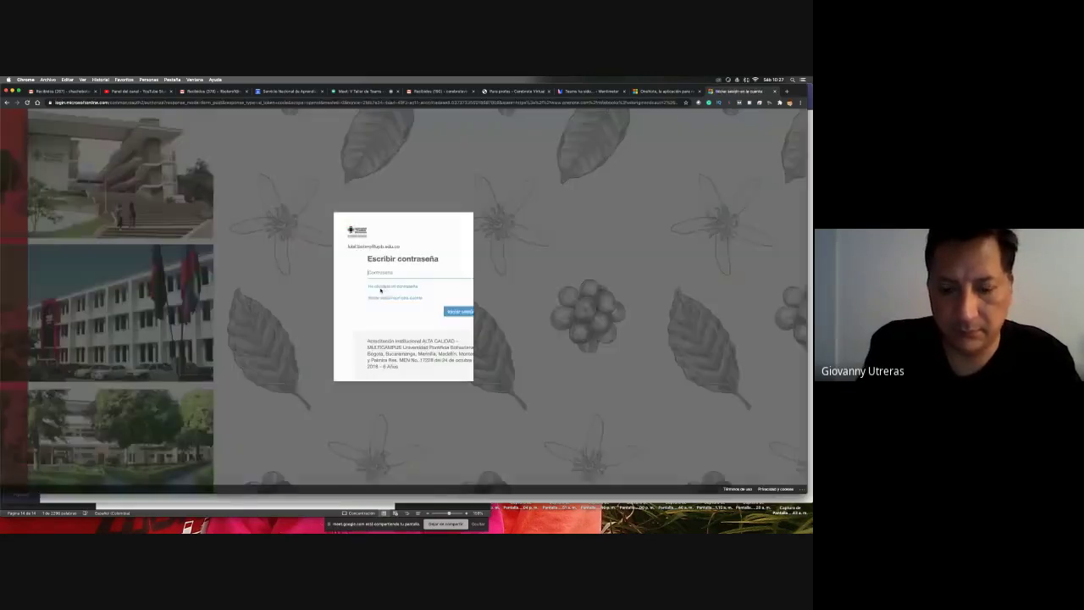
pyautogui.write('•')
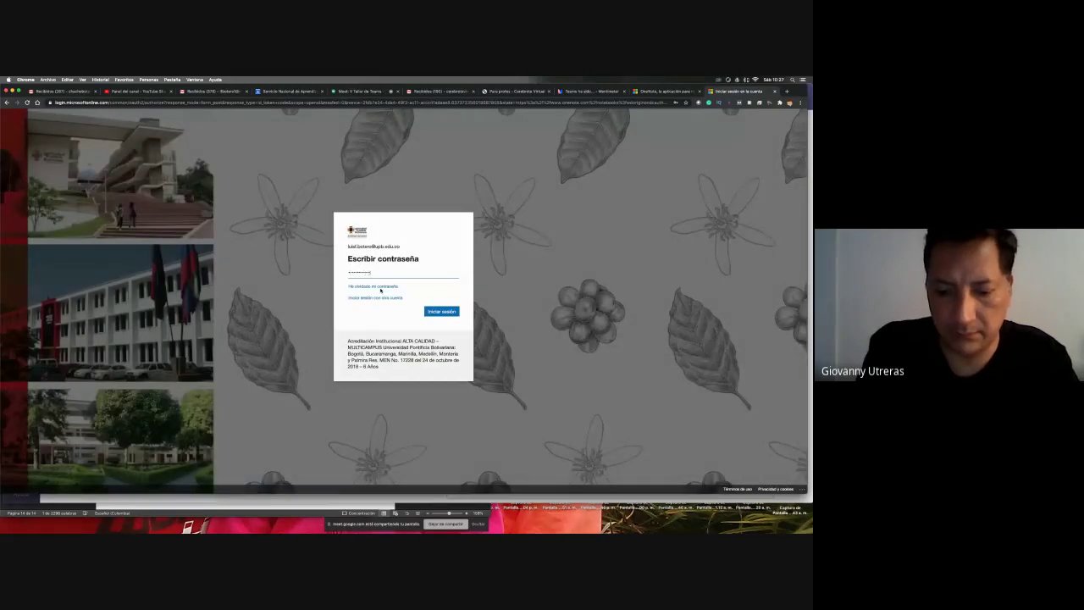
pyautogui.press('Return')
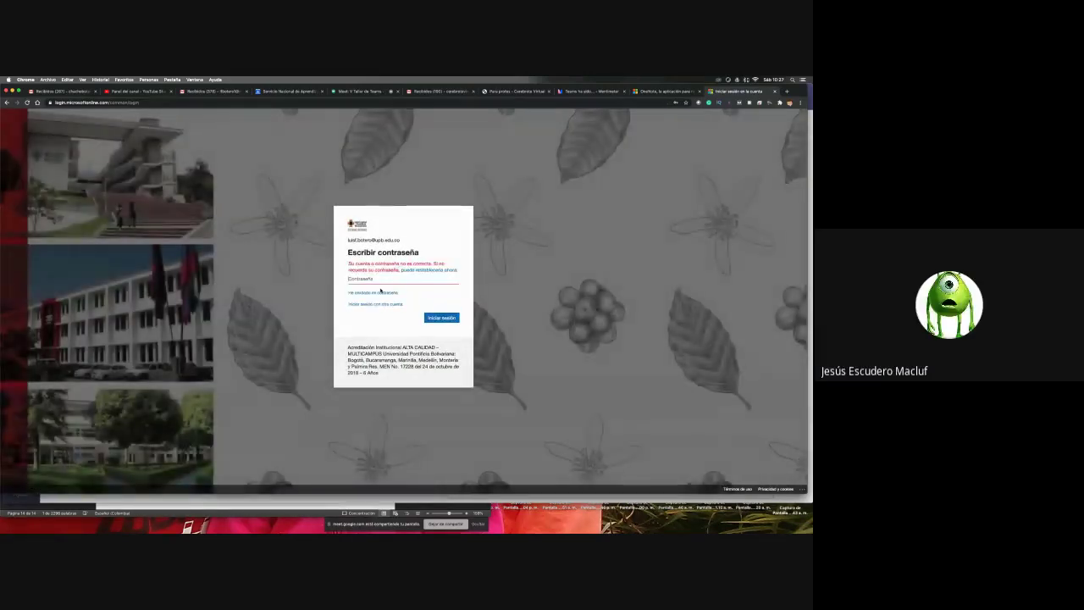
pyautogui.write('••••••••')
pyautogui.press('Return')
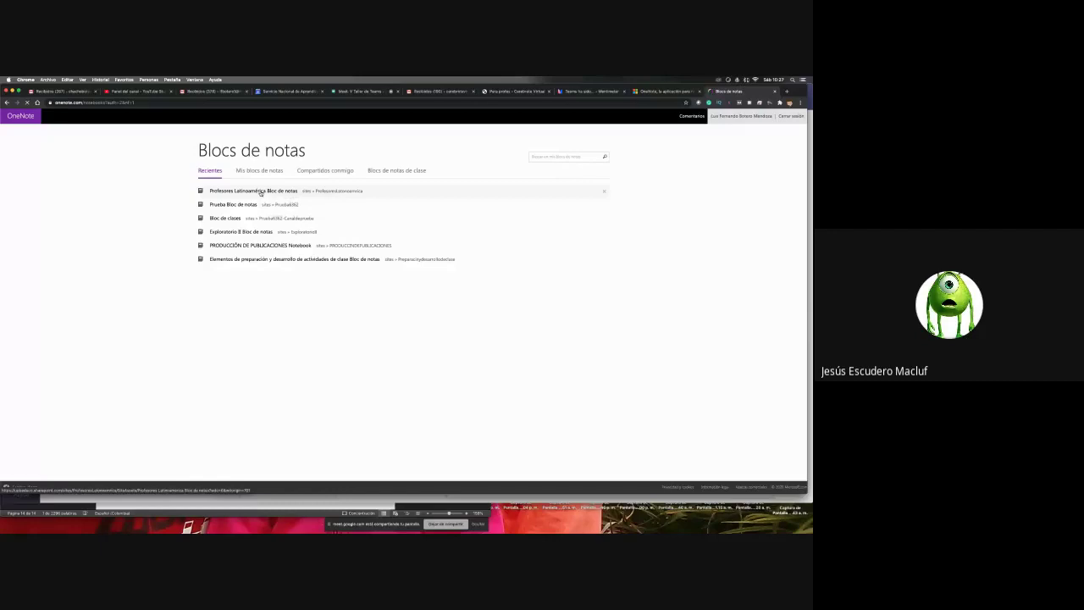
# - Open the Profesores Latinoamérica notebook, dismiss the Novedades notice and expand _Espacio de colaboración
pyautogui.click(261, 193)
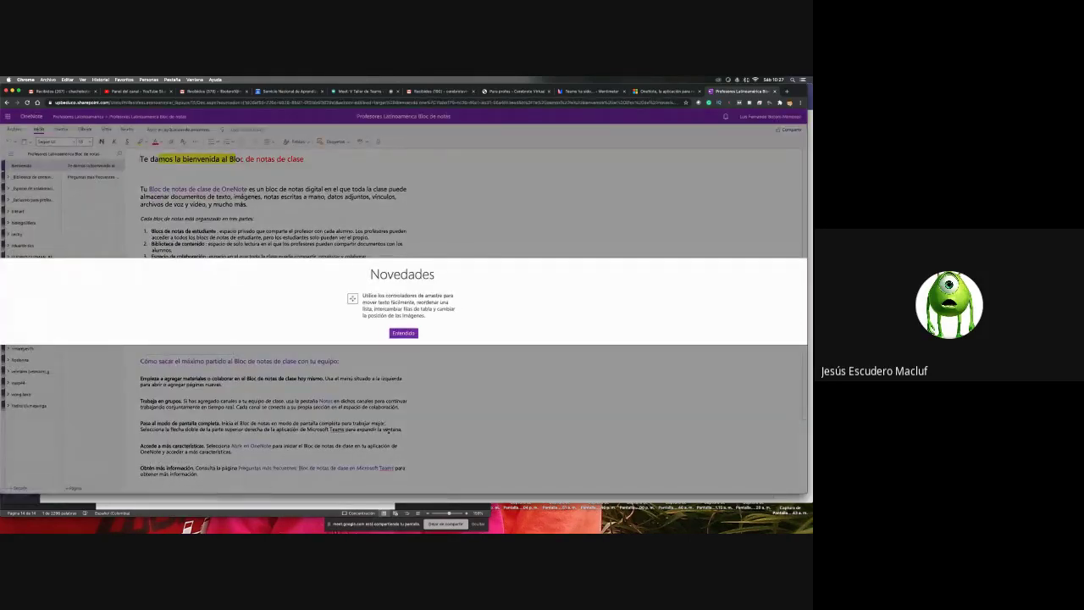
pyautogui.click(403, 332)
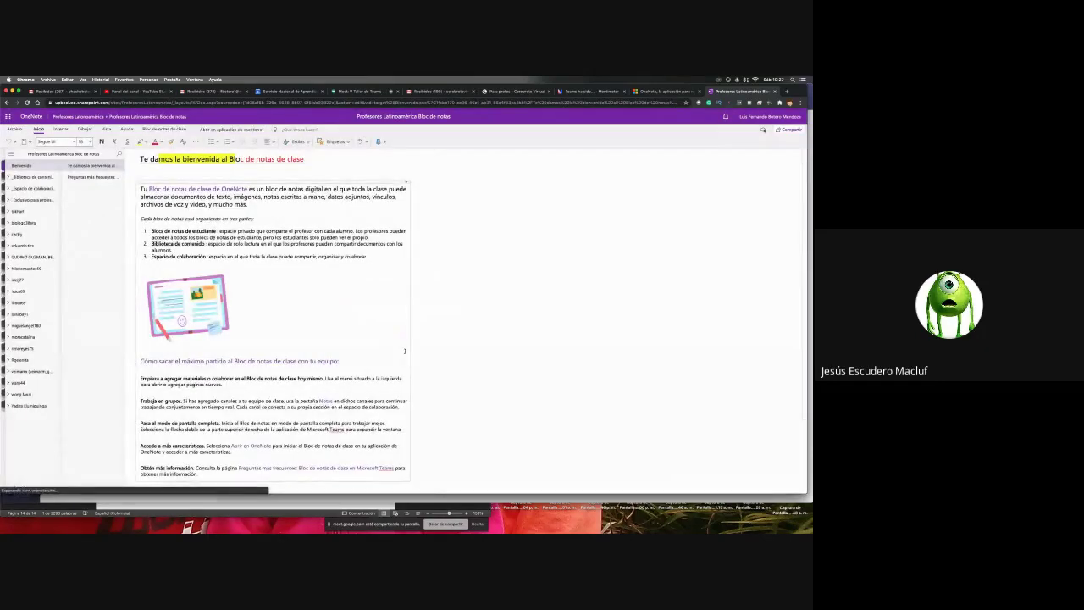
pyautogui.click(23, 189)
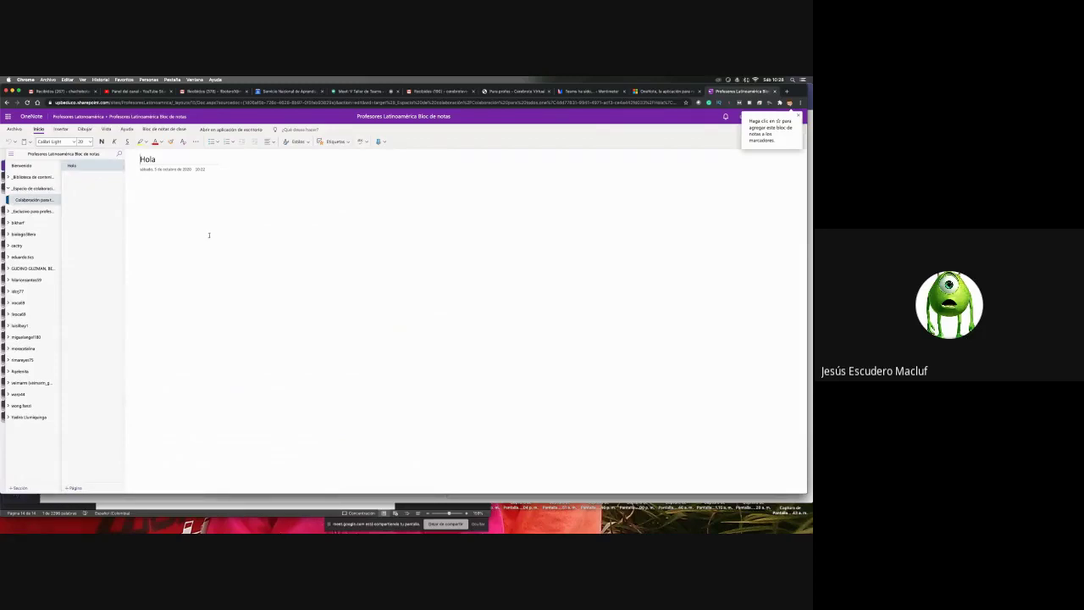
# - Admit the waiting participant into the Google Meet call
pyautogui.press('super+Tab')
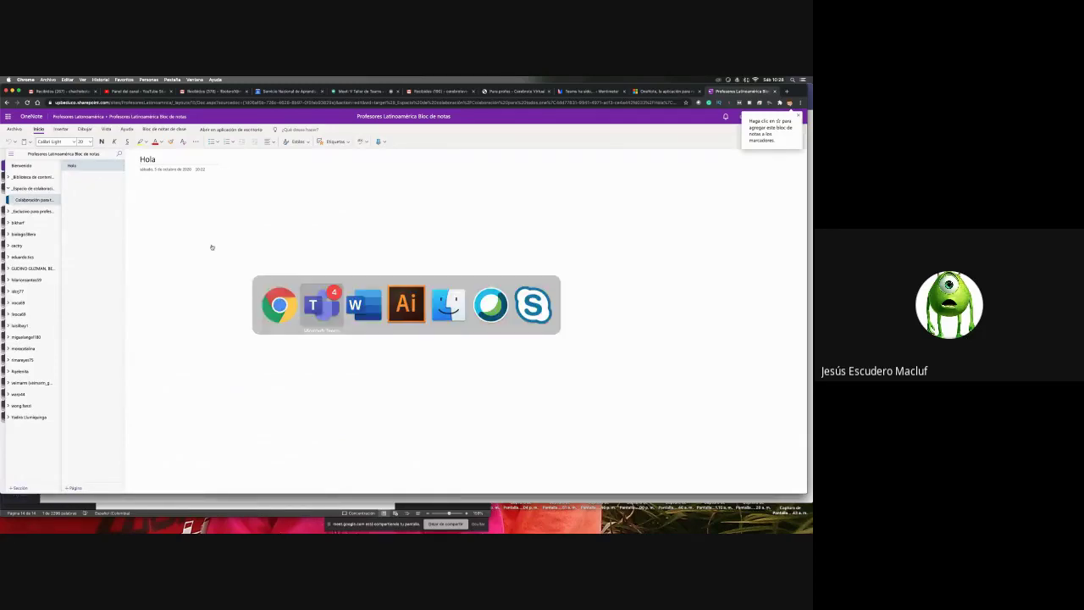
pyautogui.press('super+Tab')
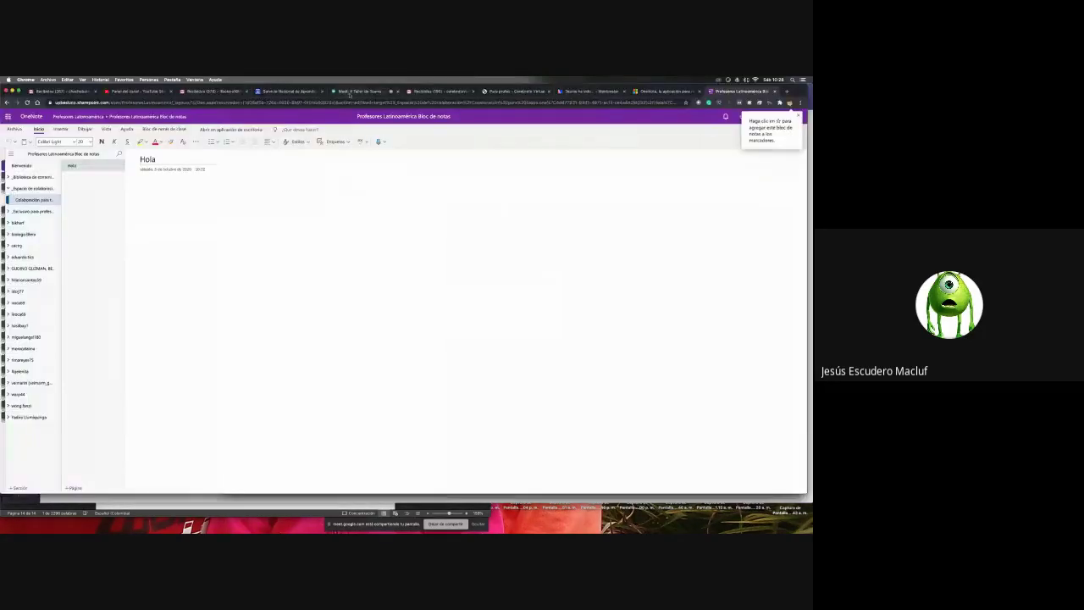
pyautogui.click(350, 94)
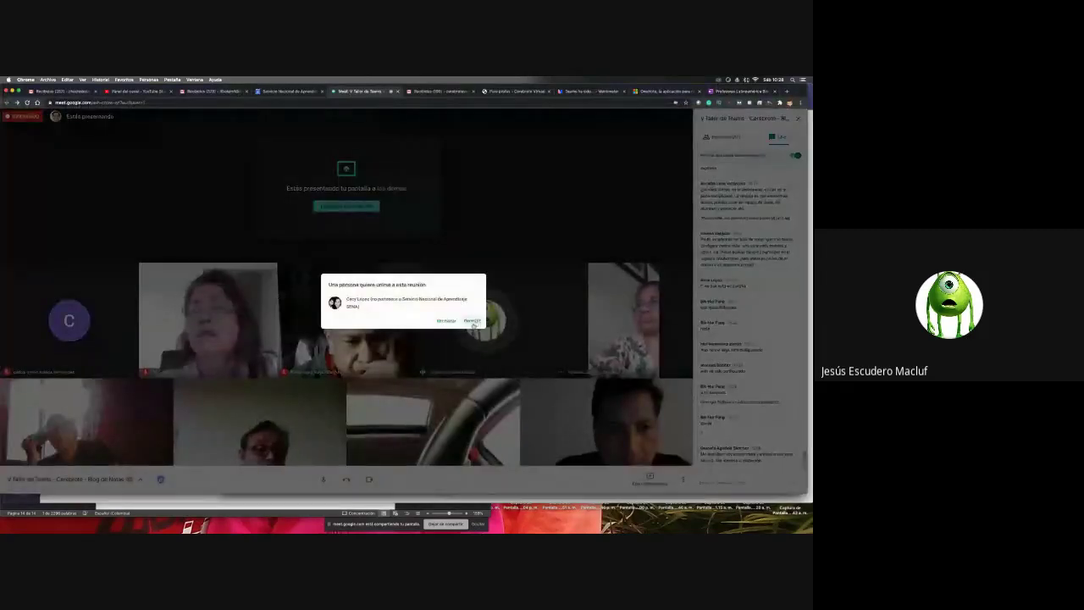
pyautogui.click(471, 321)
# - Expand _Exclusivo para profesores, view its introduction page, then return to the Hola page
pyautogui.press('super+Tab')
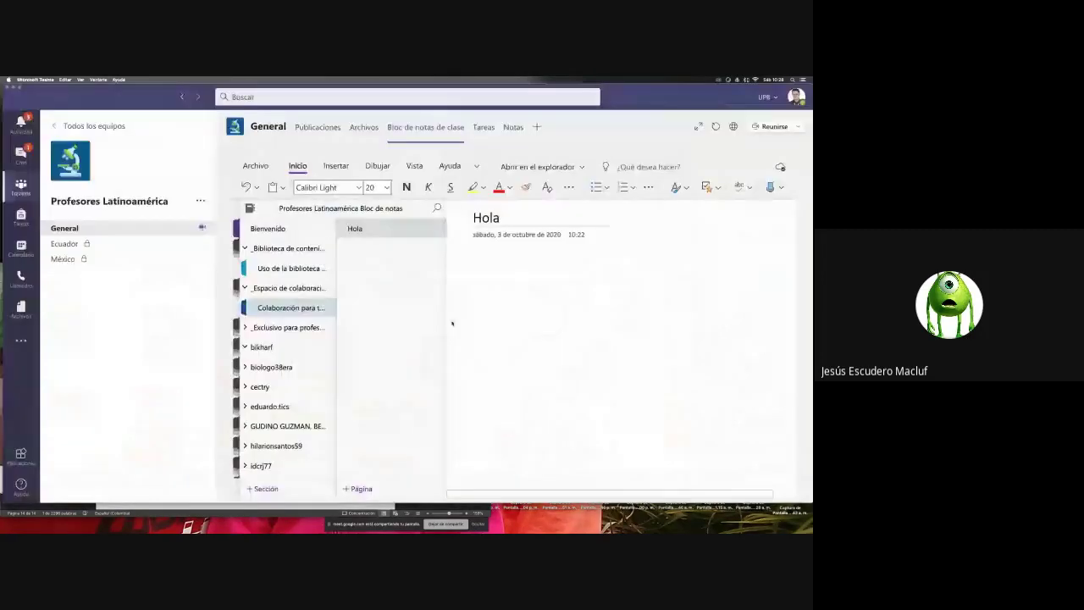
pyautogui.press('super+Tab')
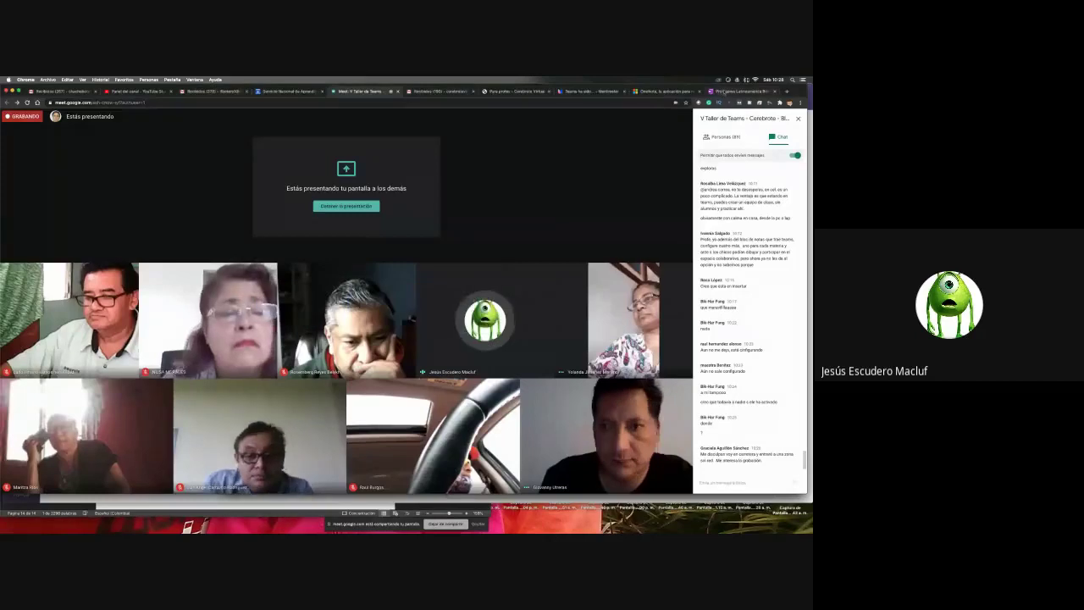
pyautogui.click(723, 90)
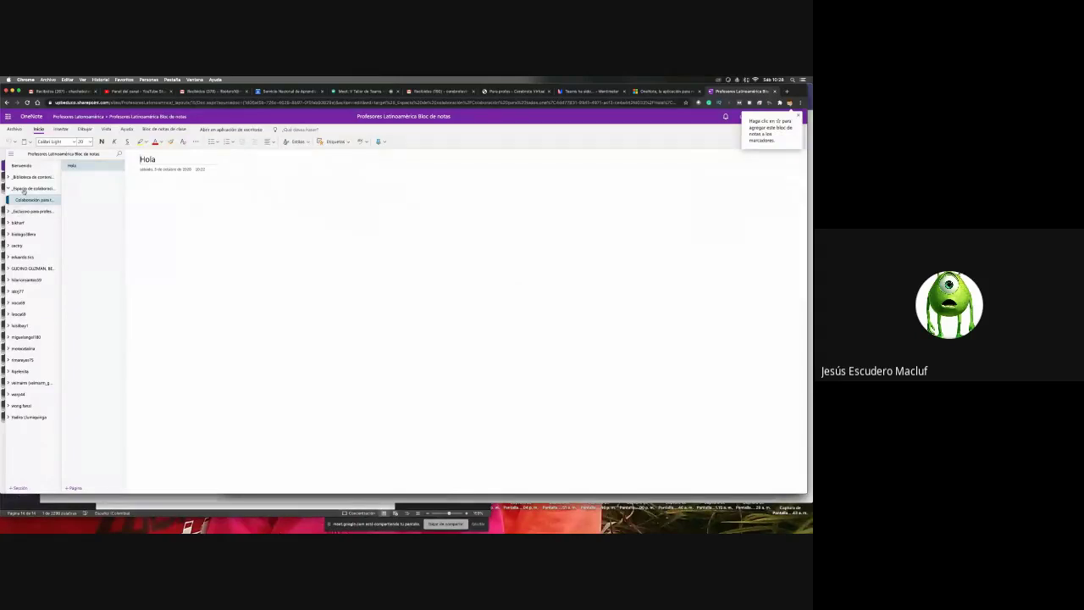
pyautogui.click(28, 211)
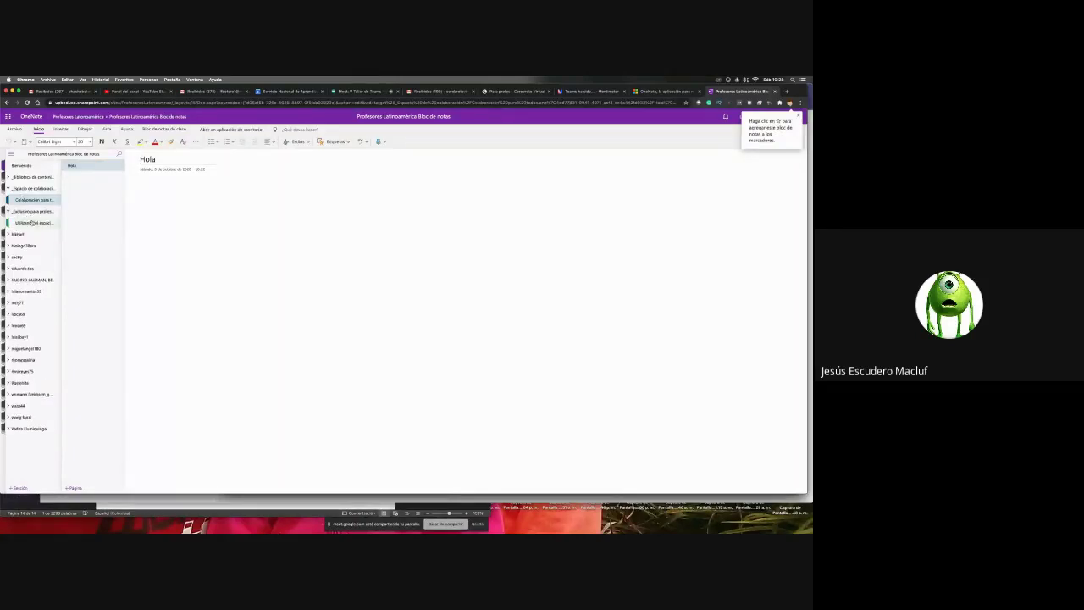
pyautogui.click(32, 222)
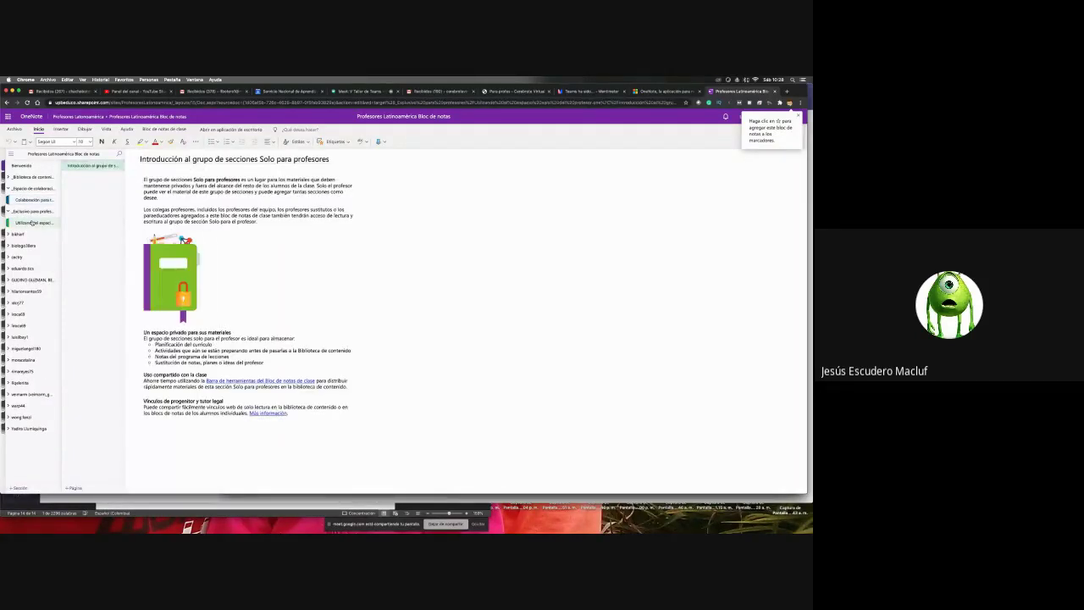
pyautogui.click(36, 200)
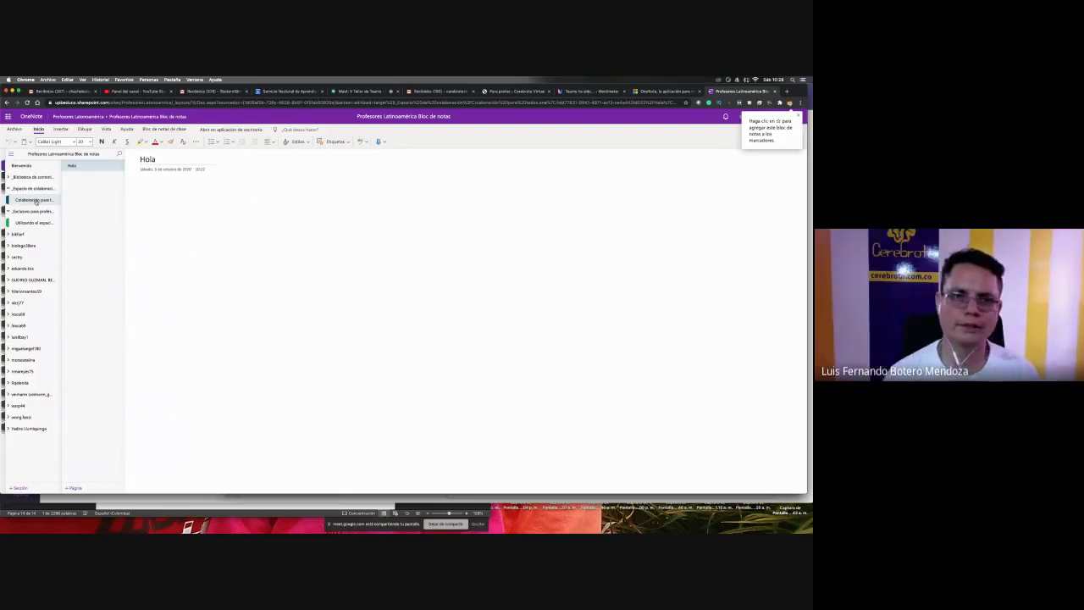
pyautogui.press('super+Tab')
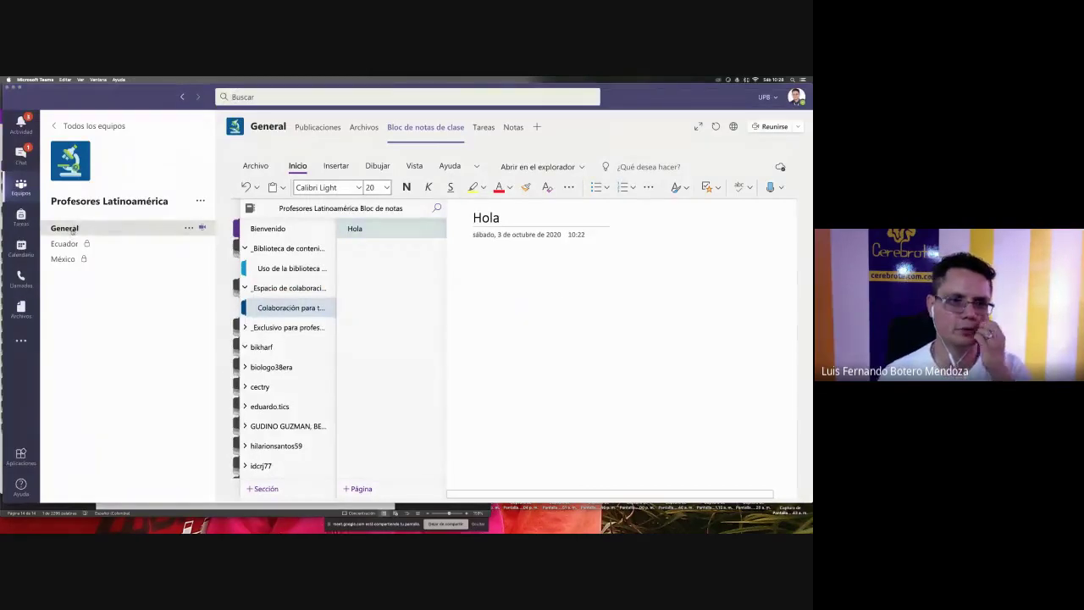
# - Open Banderas.pptx from the General channel files and show its last slide, the Puerto Rico photo
pyautogui.click(73, 229)
pyautogui.click(365, 127)
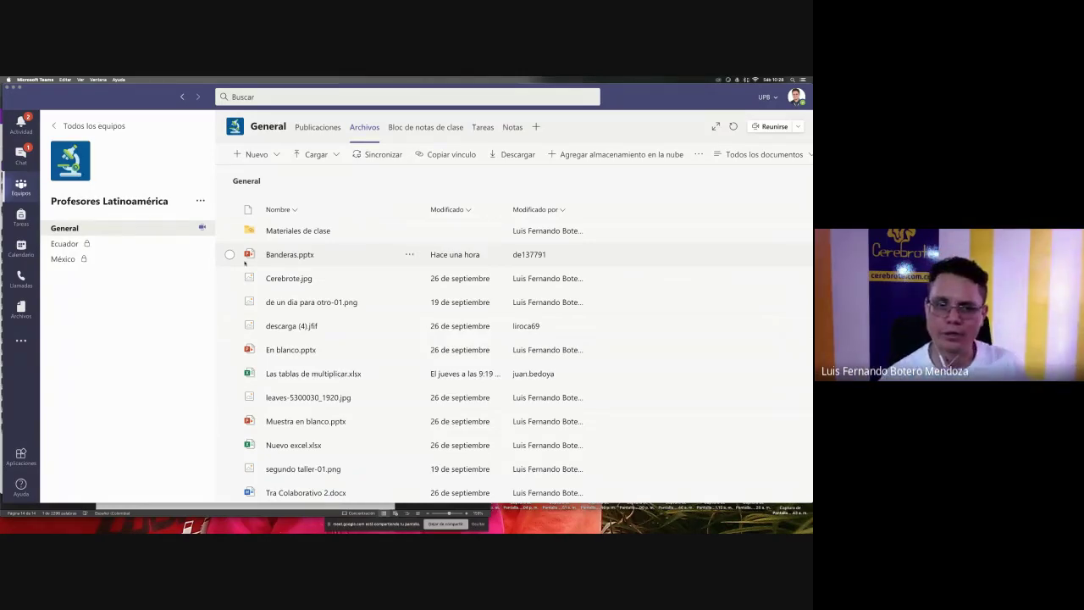
pyautogui.click(290, 254)
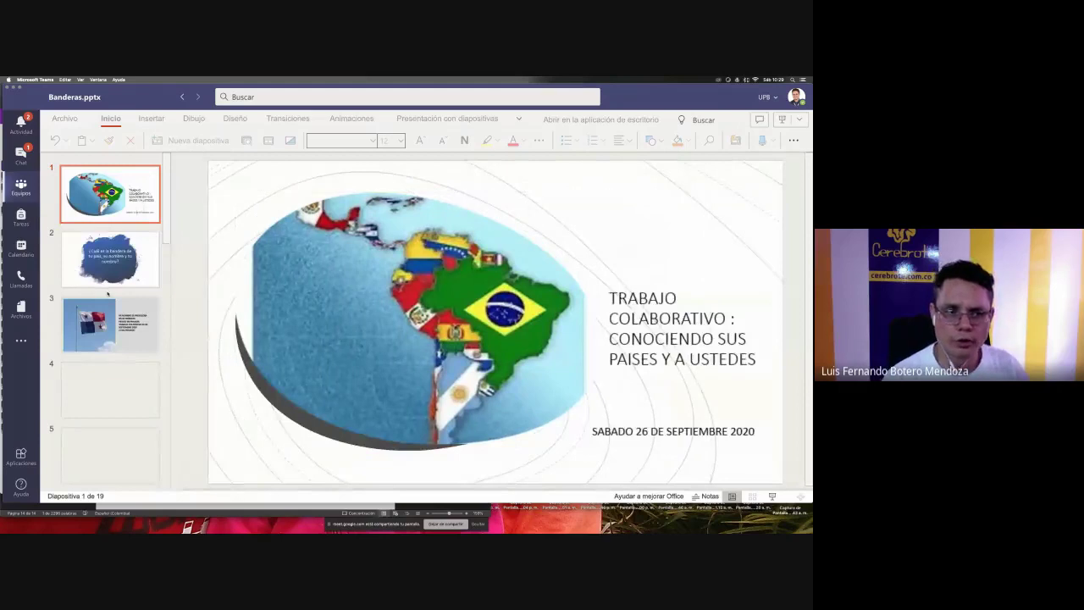
pyautogui.scroll(-3, 107, 294)
pyautogui.scroll(-10, 108, 293)
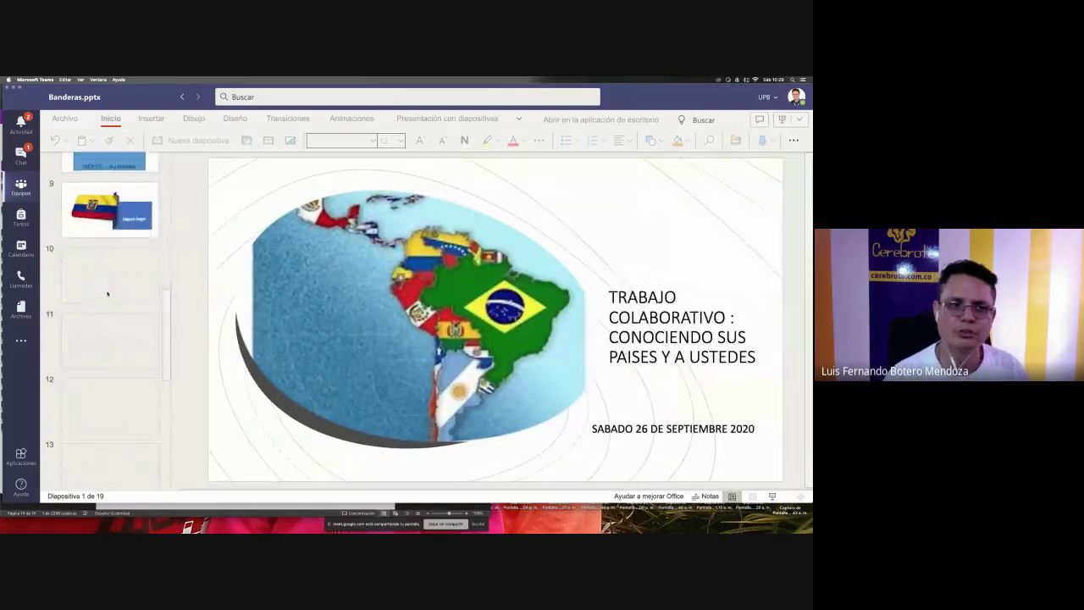
pyautogui.scroll(-1, 108, 294)
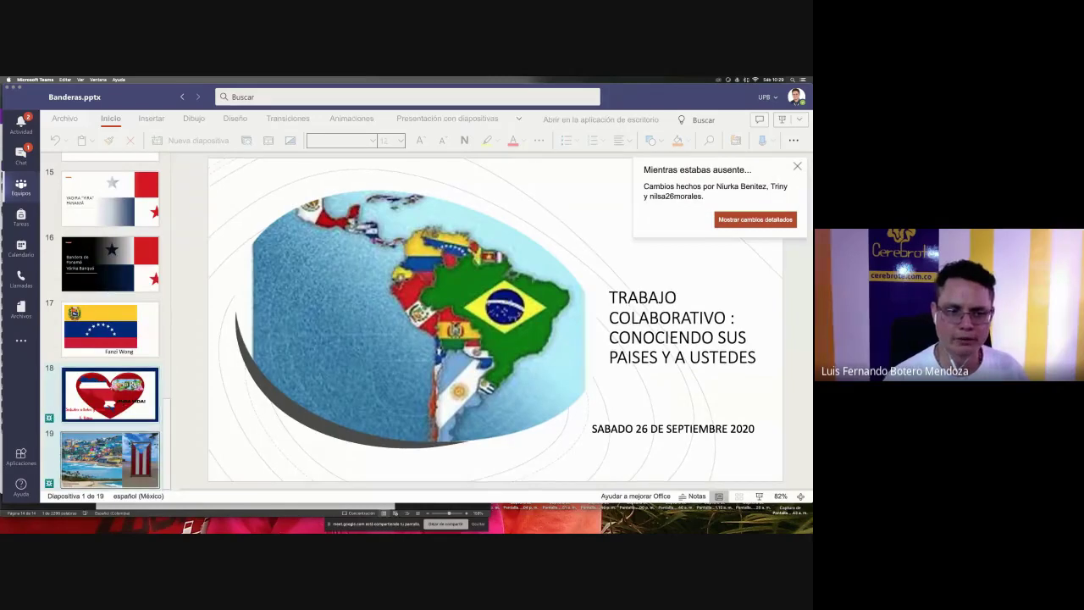
pyautogui.click(109, 458)
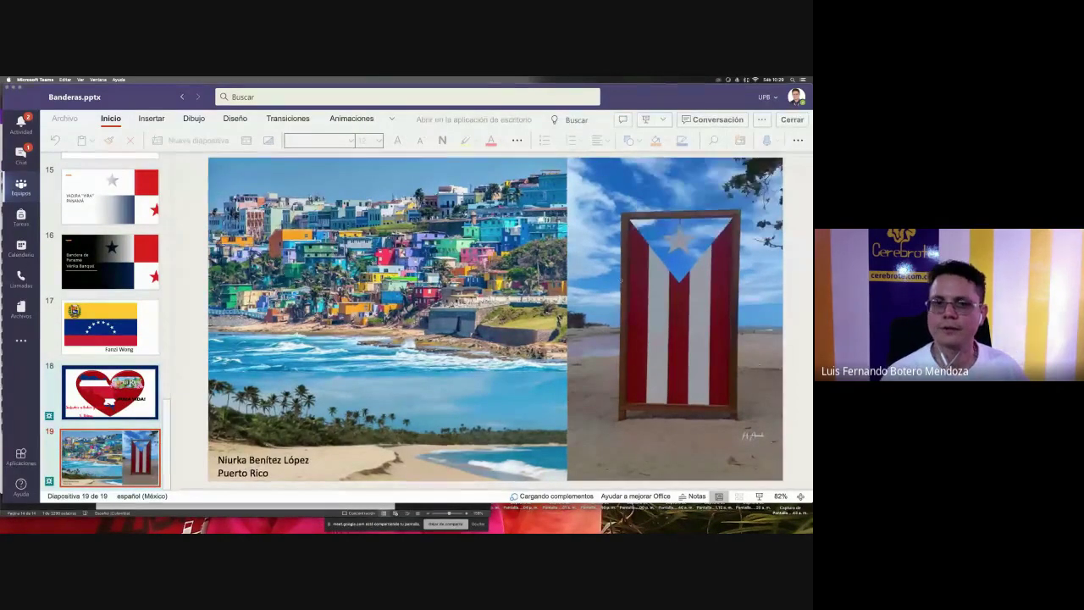
pyautogui.press('super+Tab')
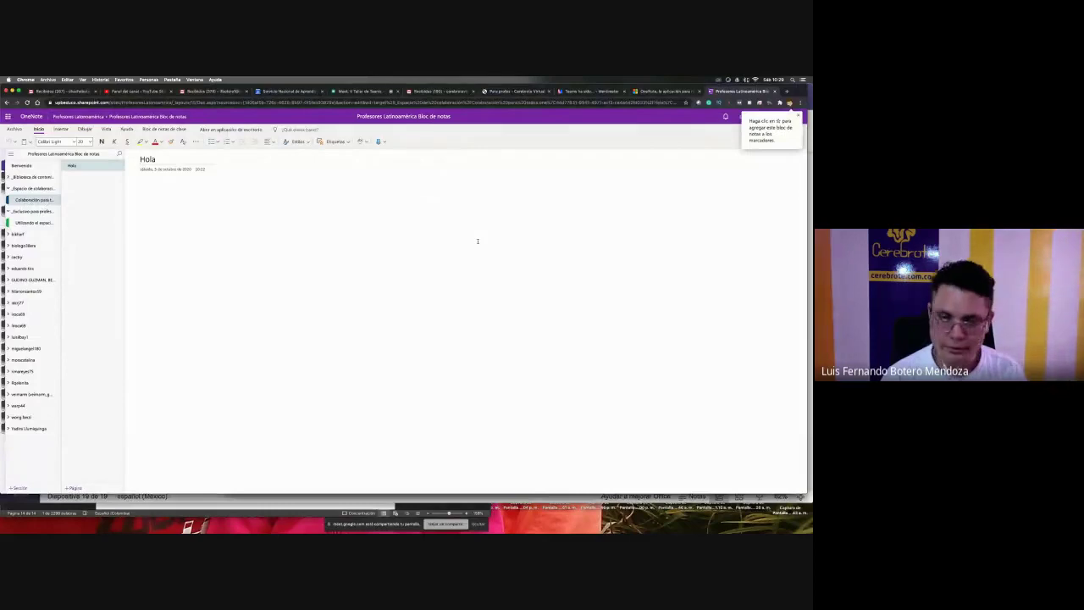
# - Zoom the browser in and open the bikharf section group, which contains no sections
pyautogui.press('super+plus')
pyautogui.press('super+plus')
pyautogui.press('super+plus')
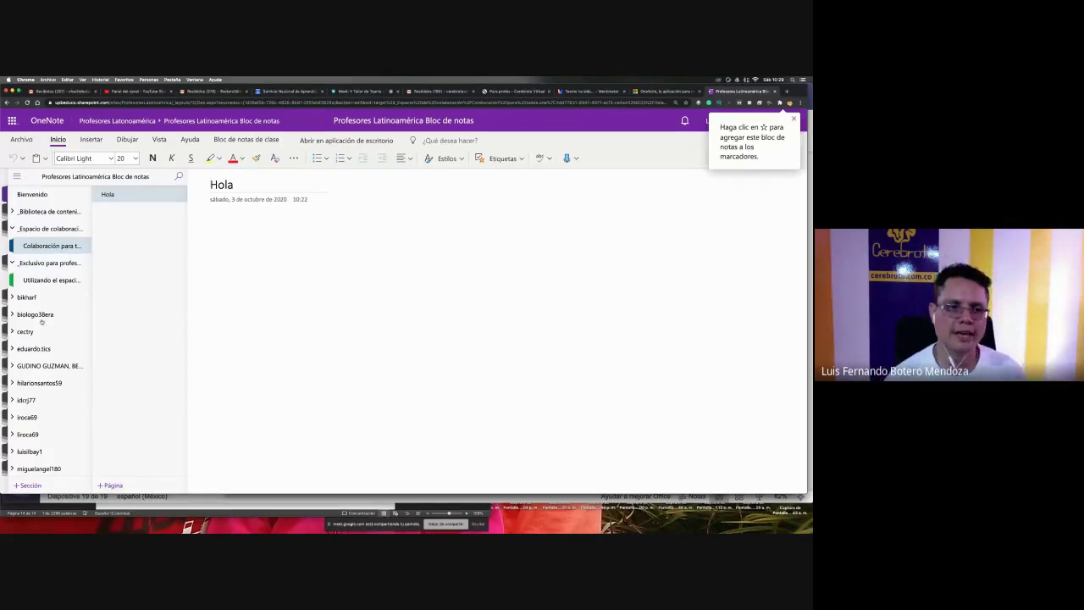
pyautogui.scroll(-3, 38, 322)
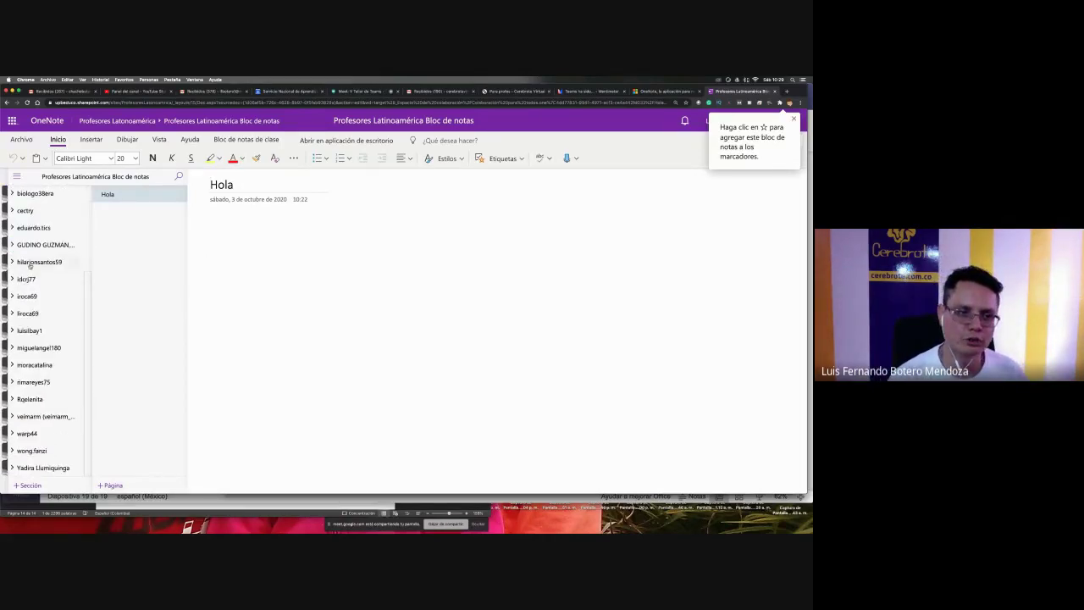
pyautogui.scroll(3, 47, 338)
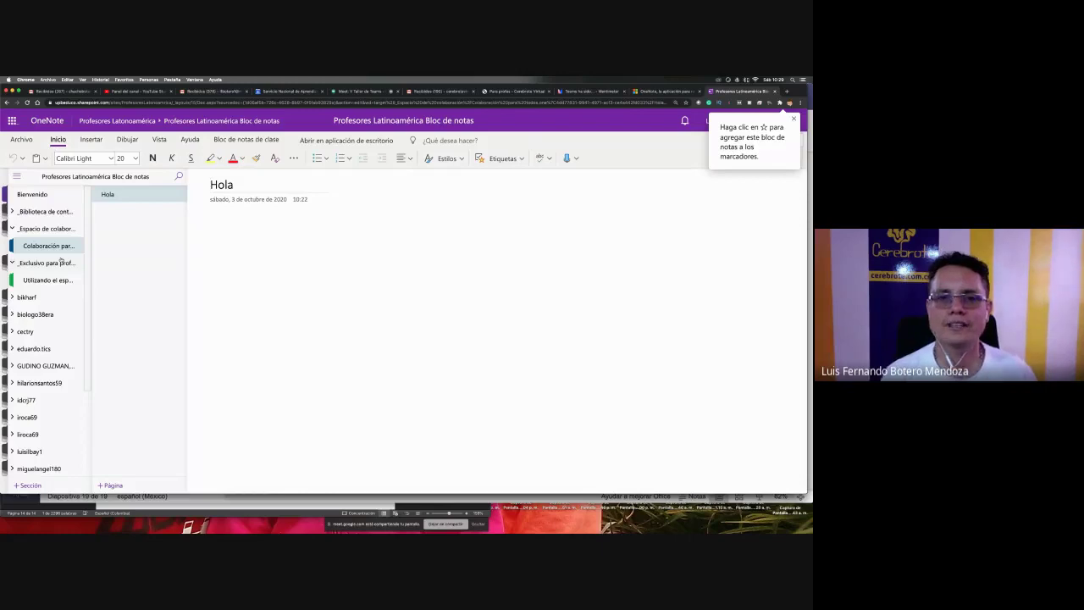
pyautogui.click(38, 296)
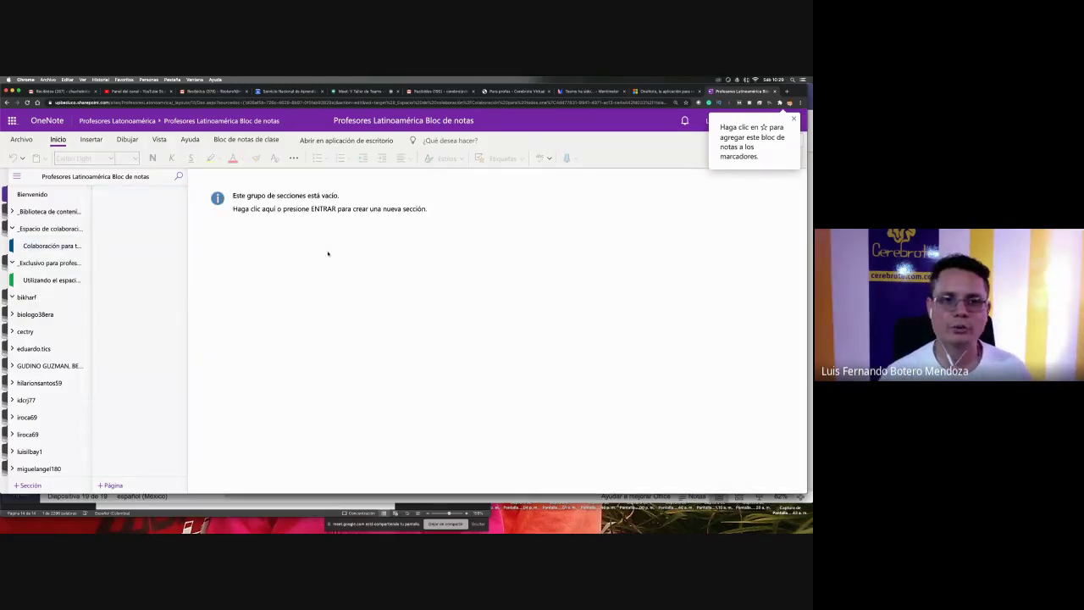
# - Begin a new section named Archivo in the bikharf group, then close the naming dialog
pyautogui.click(328, 254)
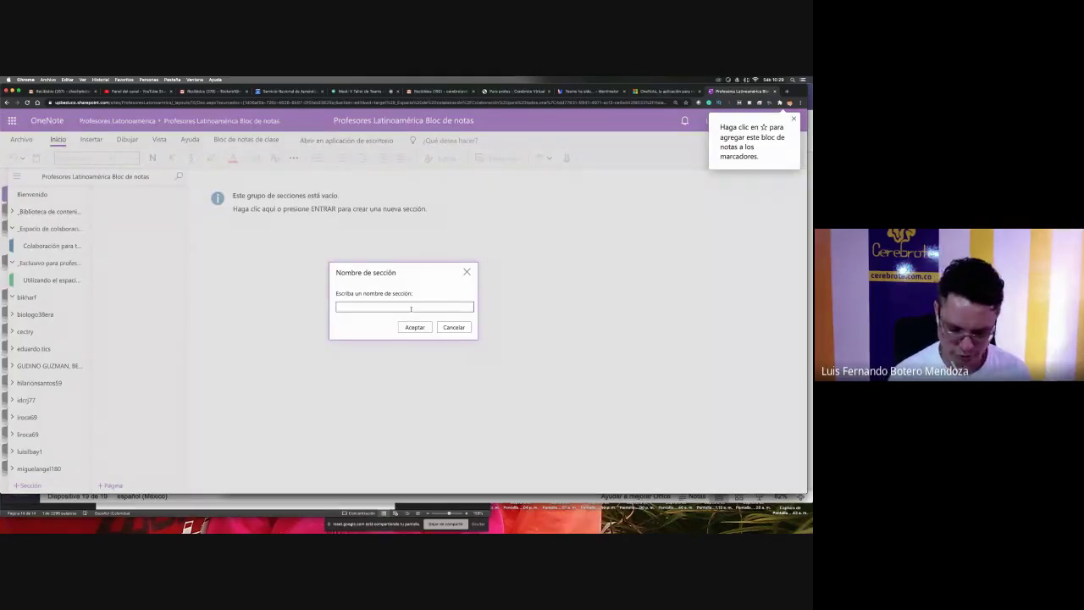
pyautogui.write('Archivo')
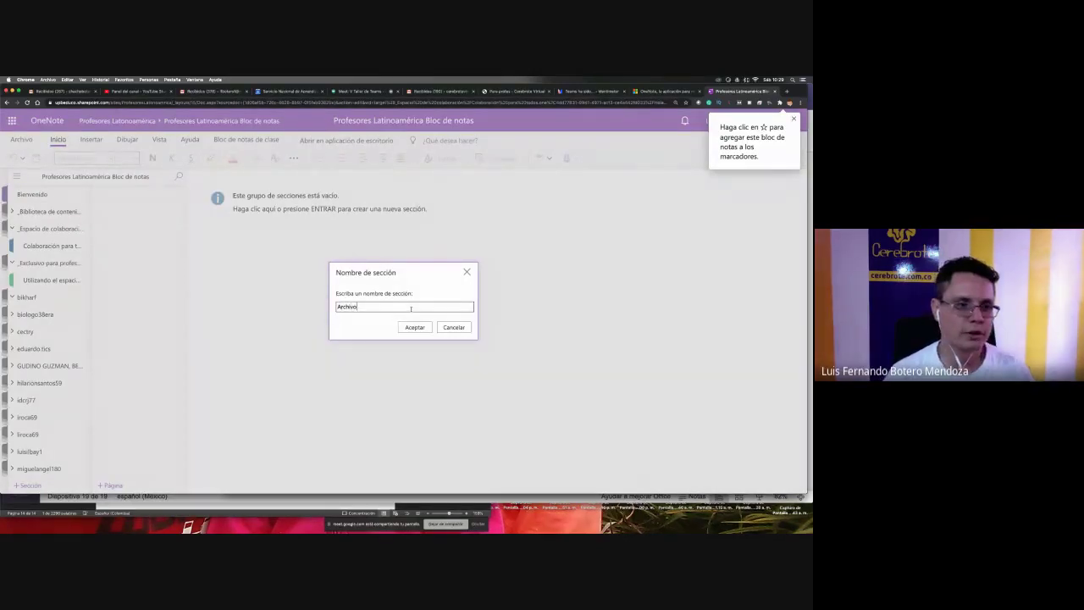
pyautogui.press('Return')
pyautogui.scroll(-3, 44, 360)
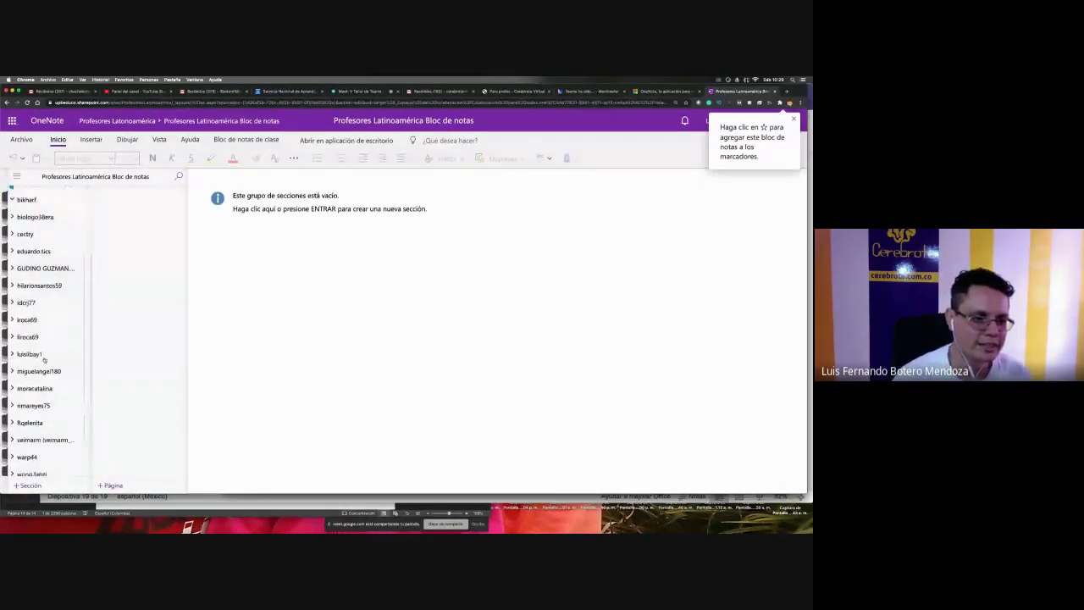
pyautogui.scroll(-1, 44, 360)
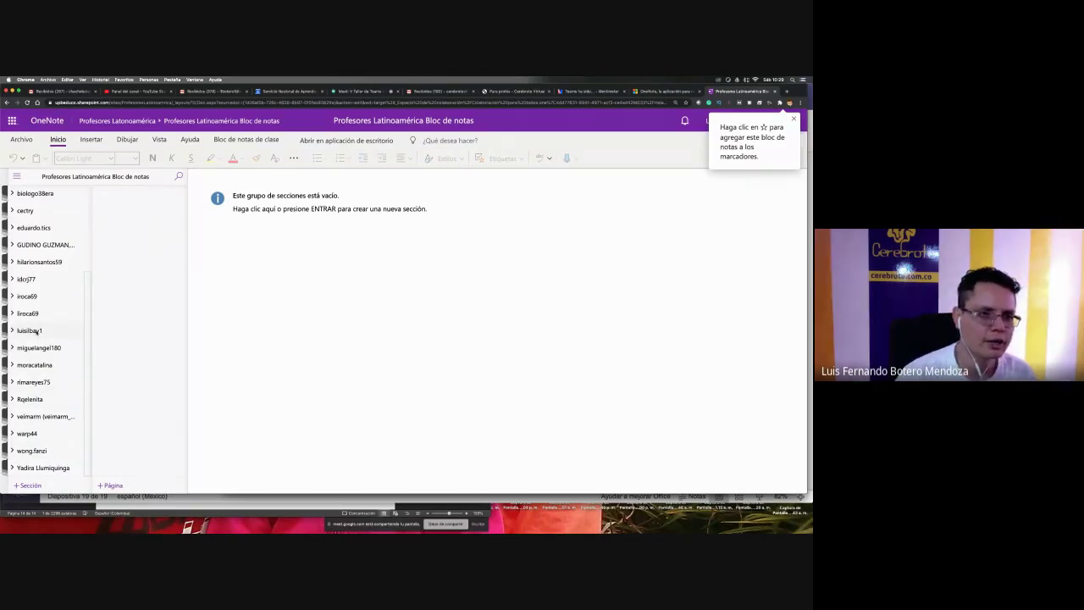
pyautogui.scroll(3, 37, 332)
pyautogui.scroll(-3, 42, 381)
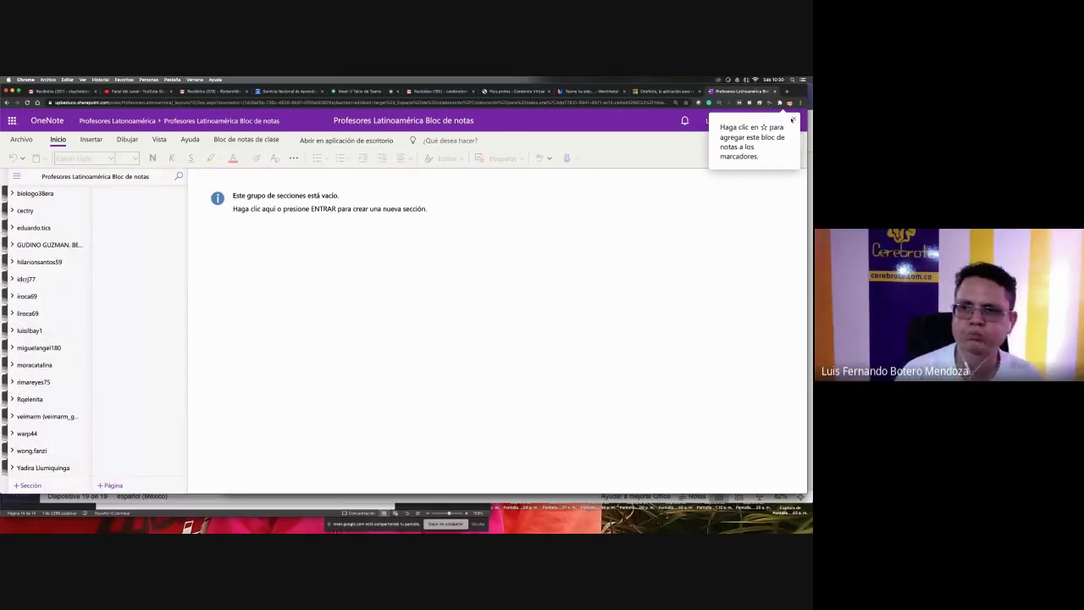
# - Dismiss the bookmarking tip and look over the still-empty bikharf group
pyautogui.click(794, 121)
pyautogui.scroll(3, 51, 383)
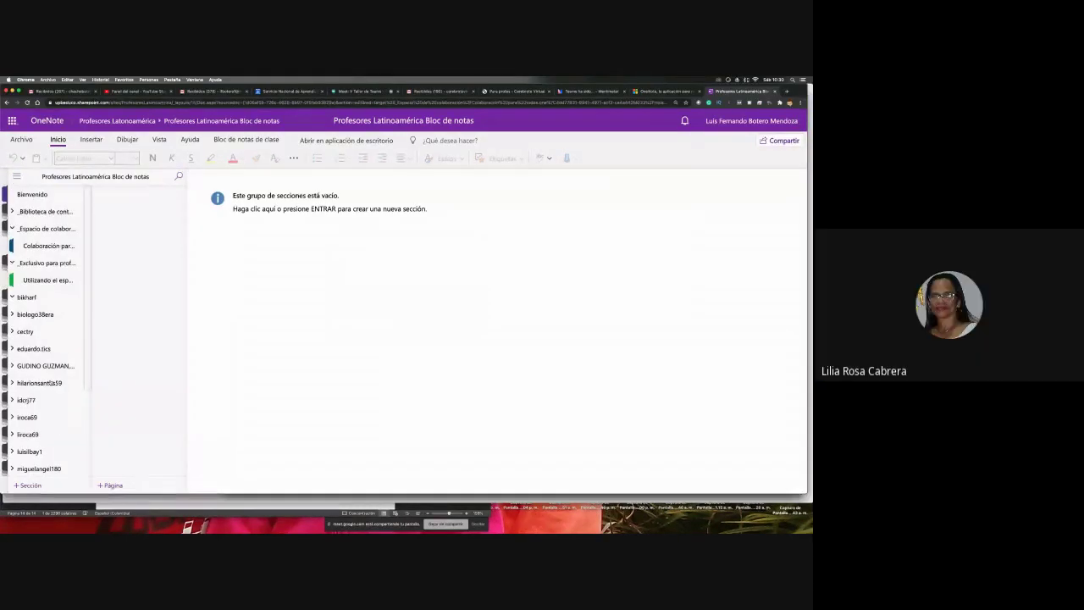
pyautogui.scroll(-3, 50, 383)
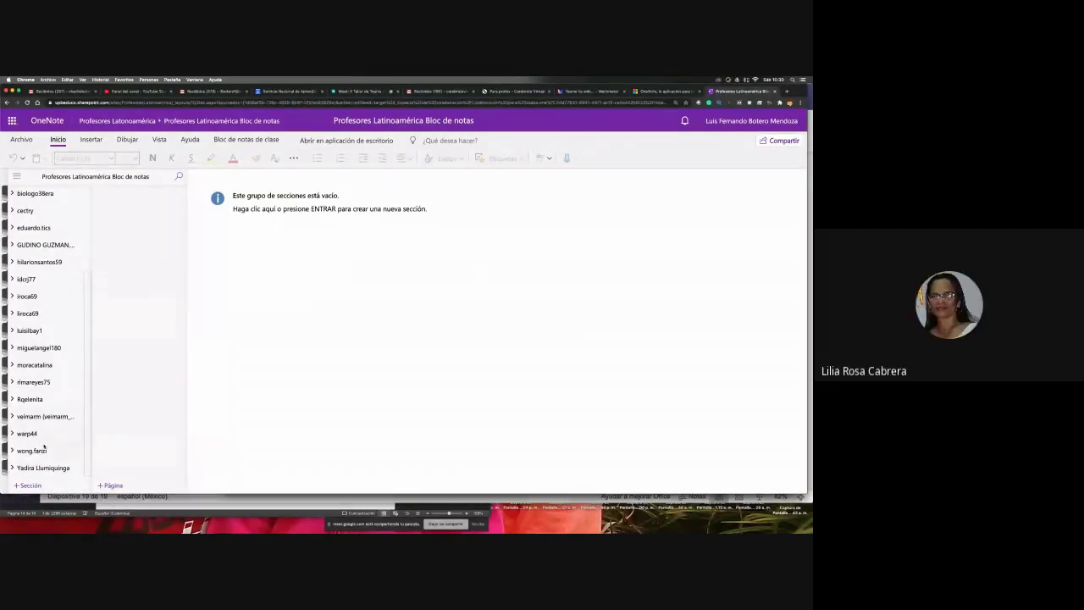
pyautogui.scroll(2, 44, 446)
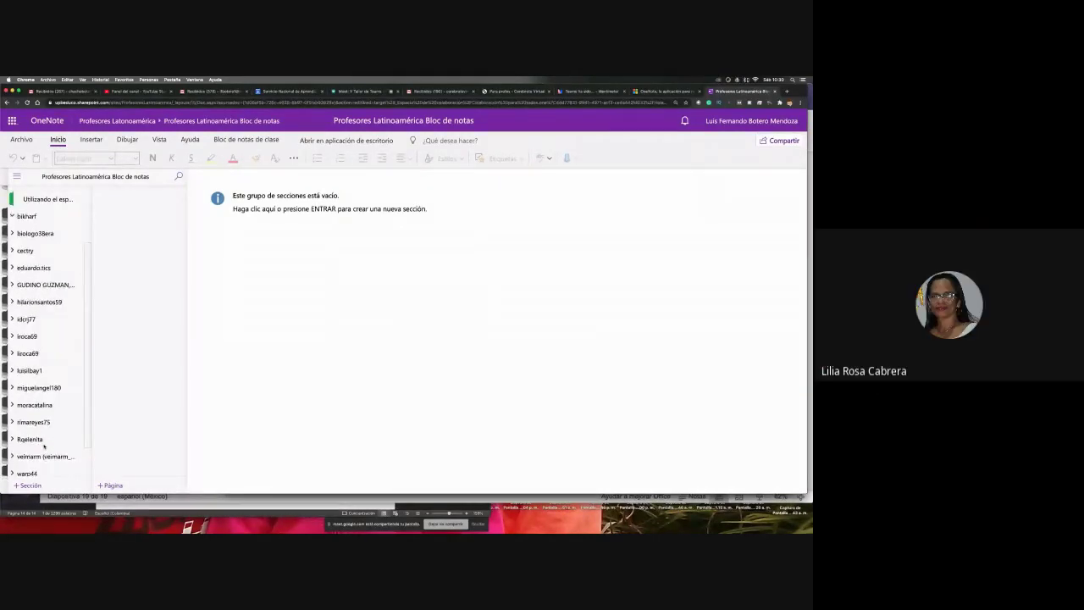
pyautogui.scroll(-2, 44, 446)
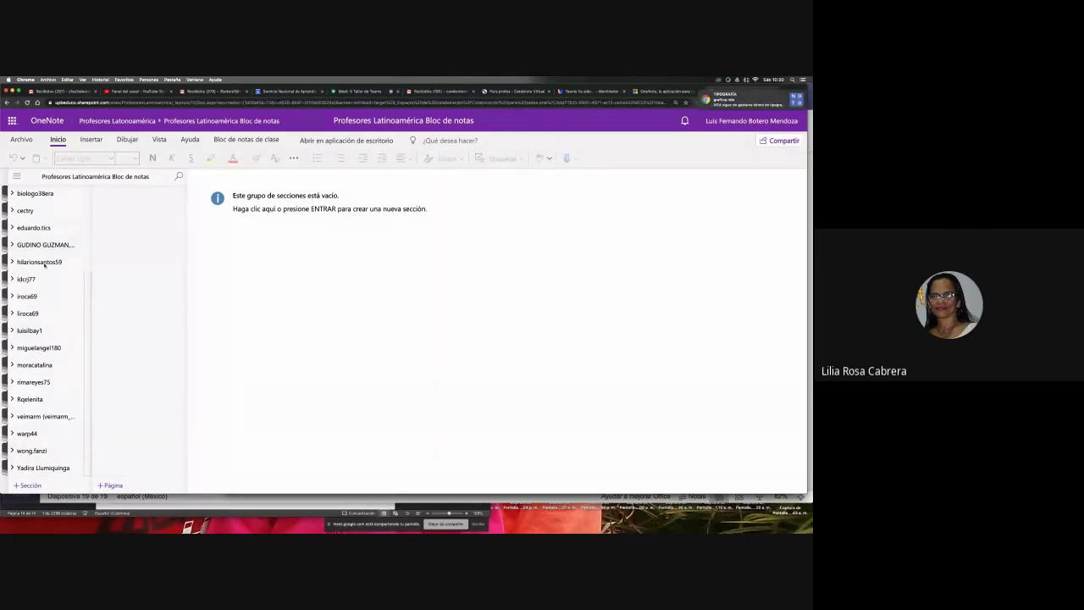
pyautogui.scroll(3, 30, 393)
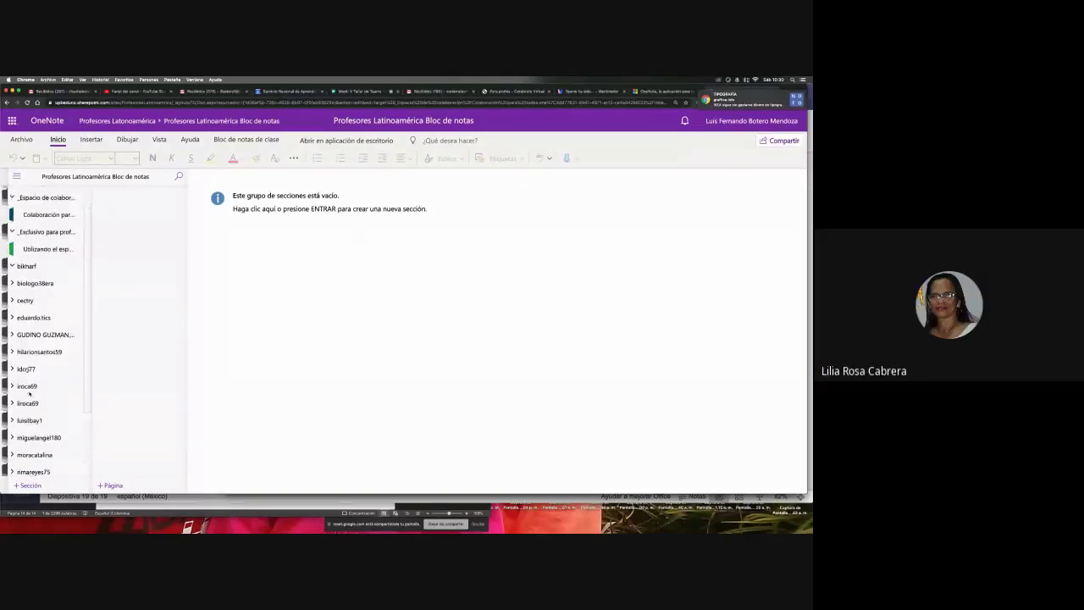
pyautogui.scroll(-4, 30, 393)
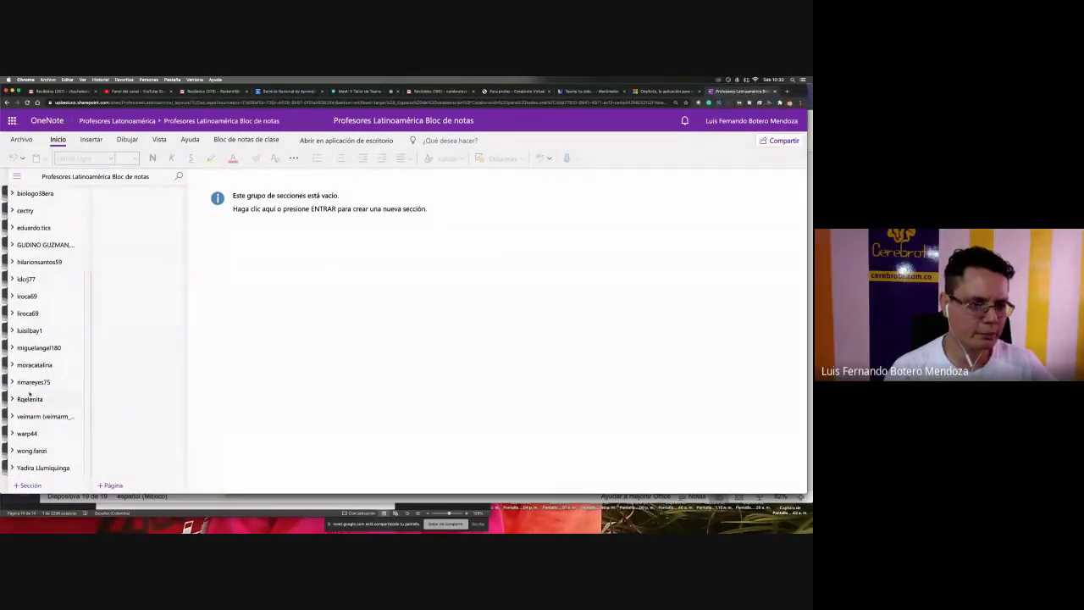
pyautogui.scroll(2, 30, 392)
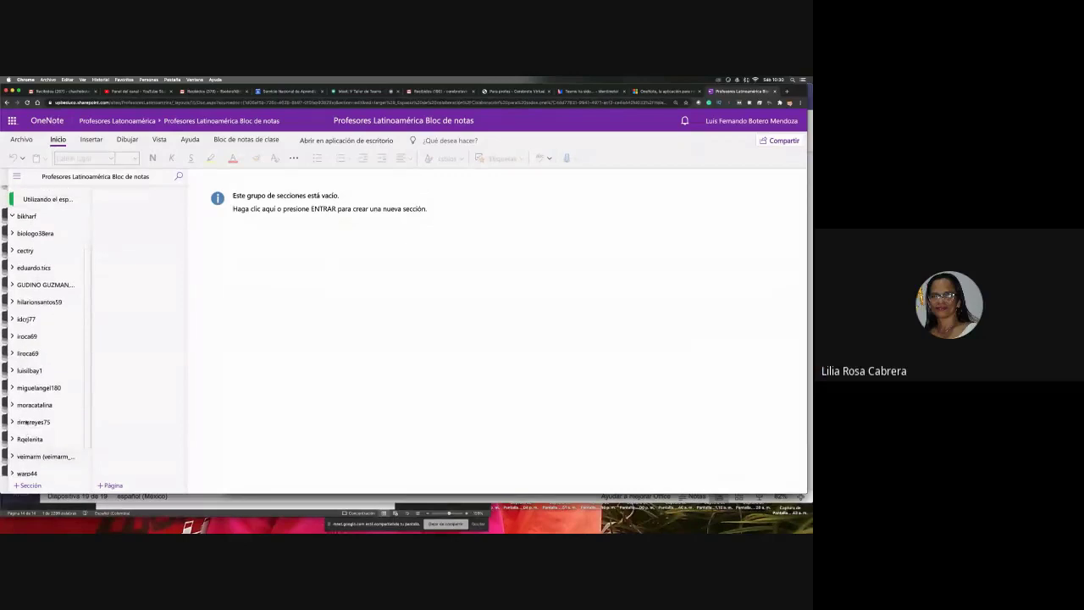
pyautogui.scroll(1, 26, 421)
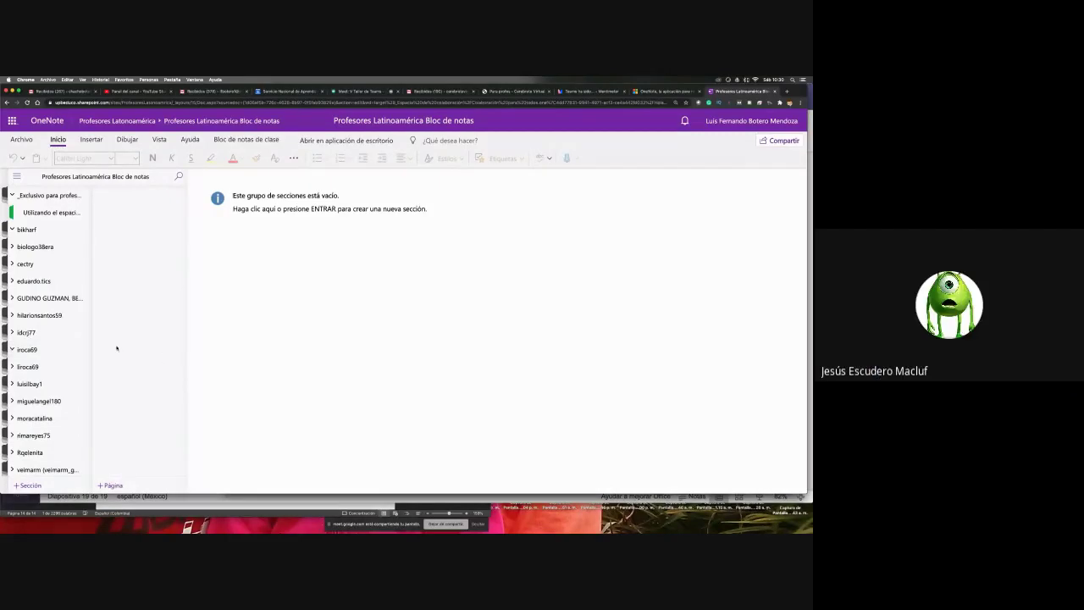
pyautogui.scroll(3, 40, 302)
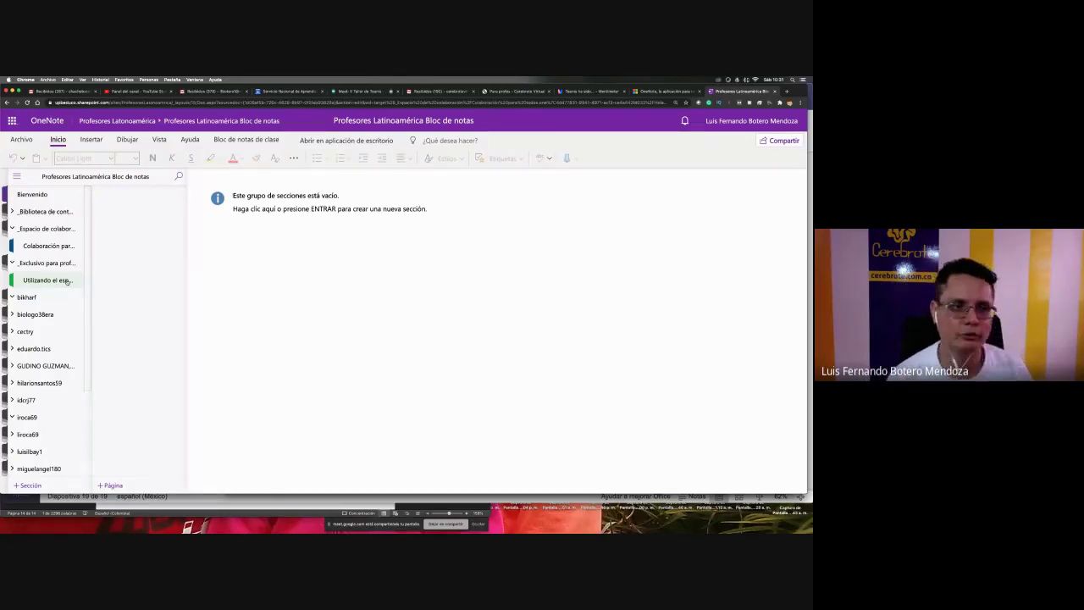
# - Title the untitled content library pages Clase martes 5 and Clase jueves 7
pyautogui.click(65, 210)
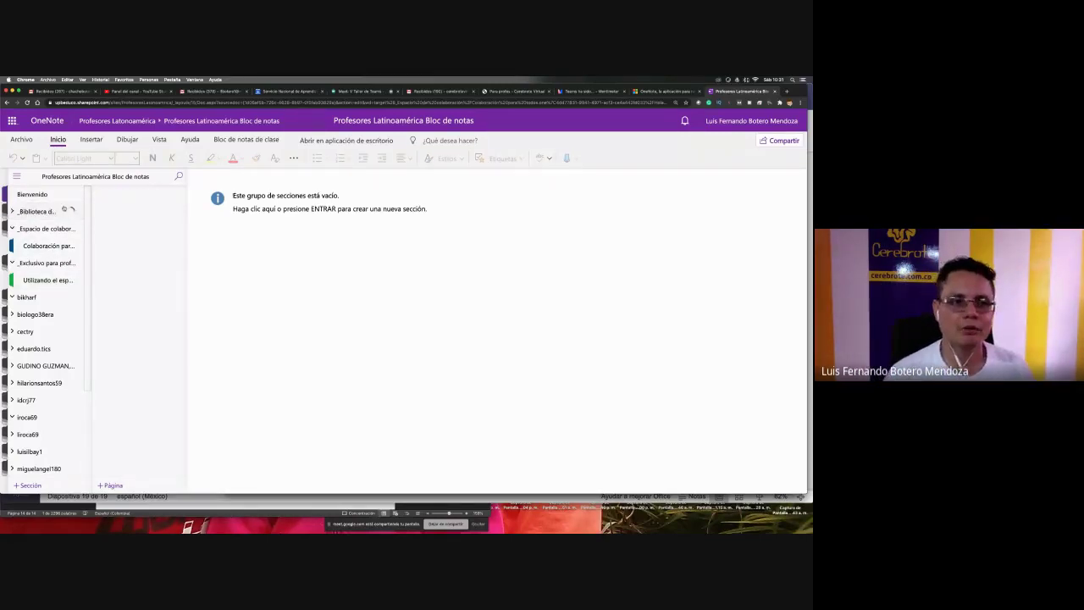
pyautogui.click(46, 228)
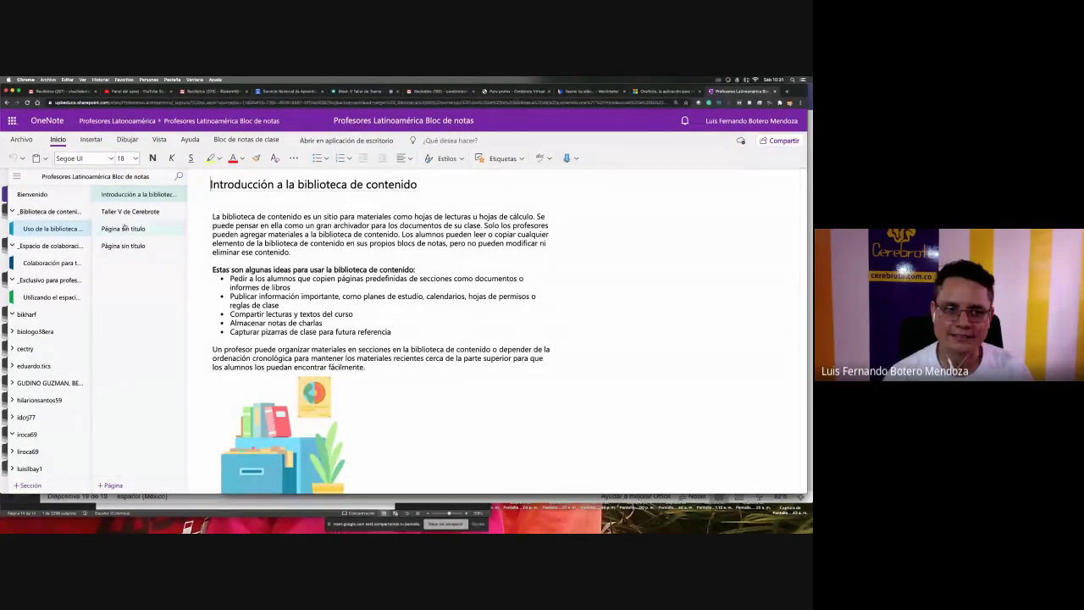
pyautogui.click(128, 230)
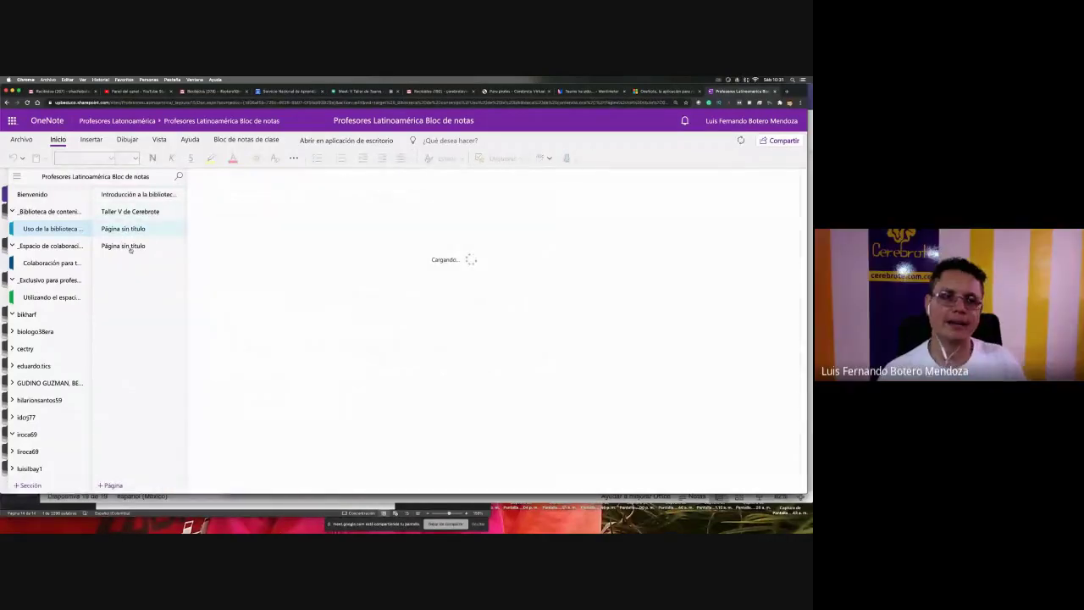
pyautogui.click(125, 213)
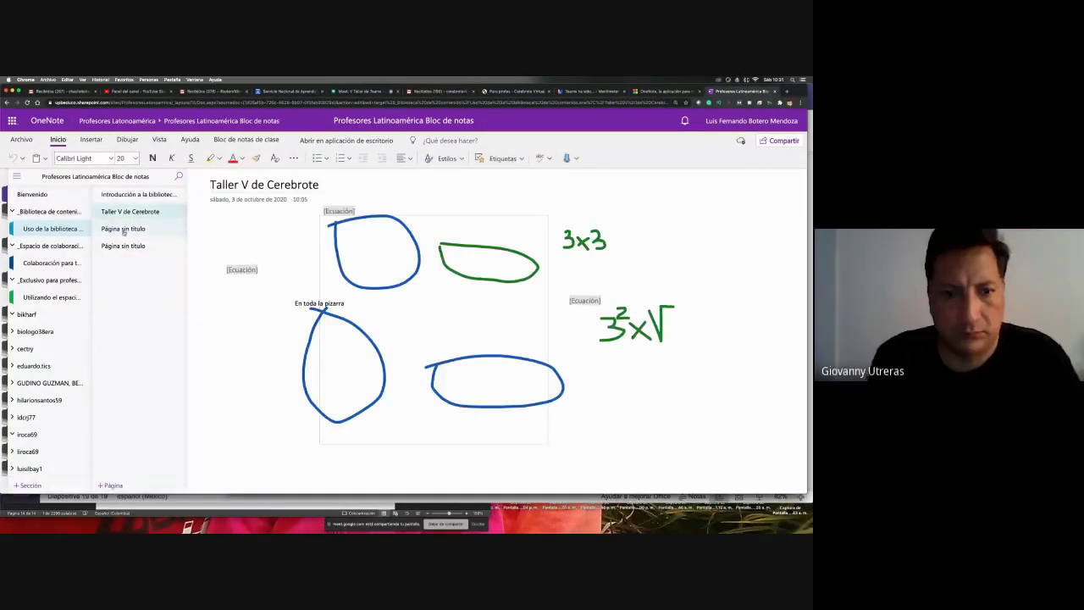
pyautogui.click(127, 229)
pyautogui.write('C')
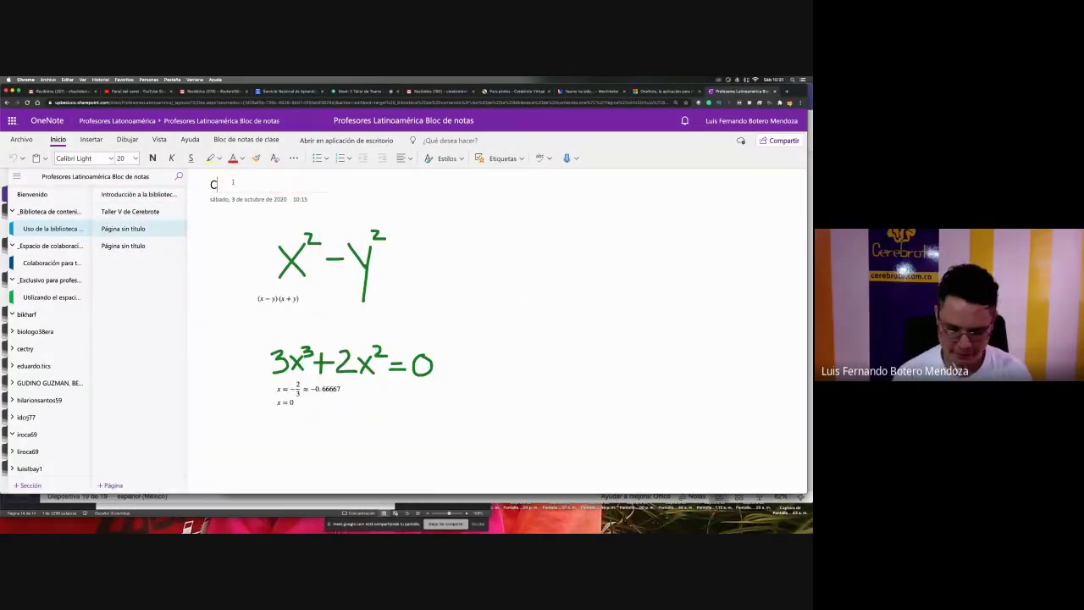
pyautogui.write('lase martes 45')
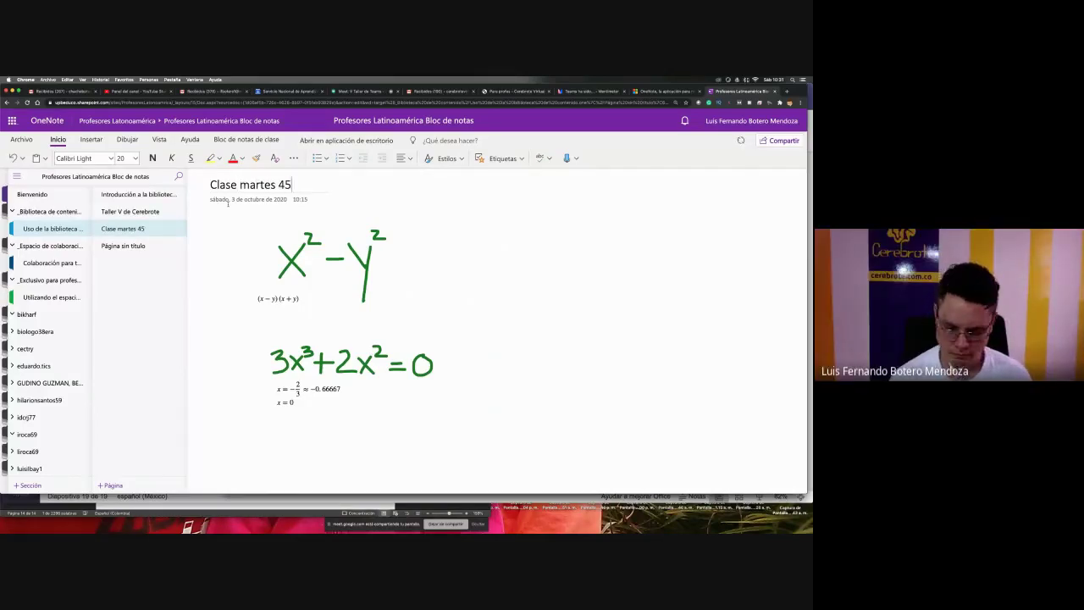
pyautogui.press('BackSpace')
pyautogui.click(134, 246)
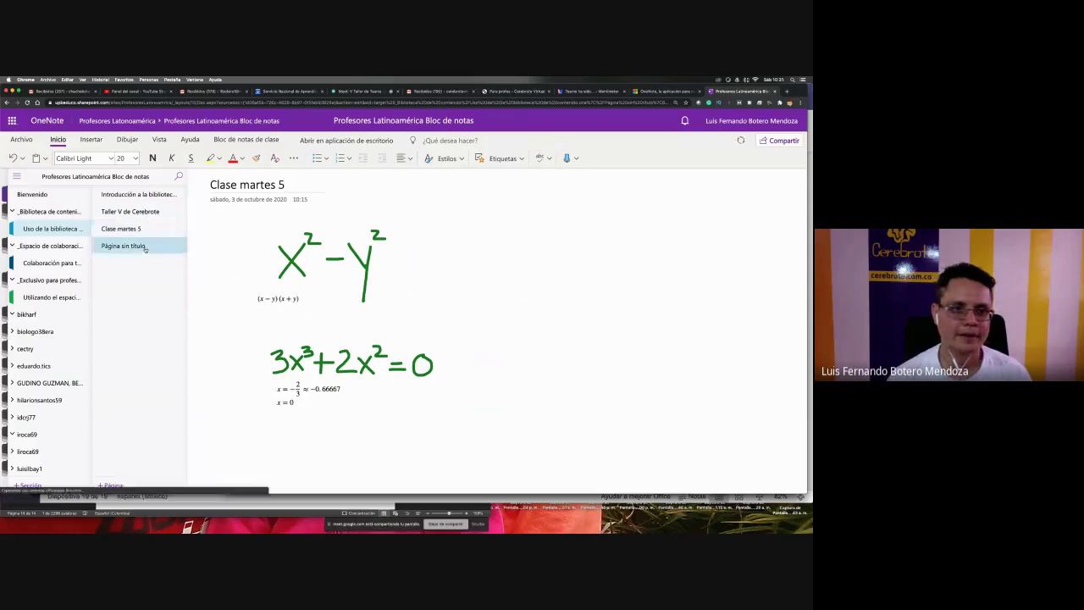
pyautogui.write('Clase')
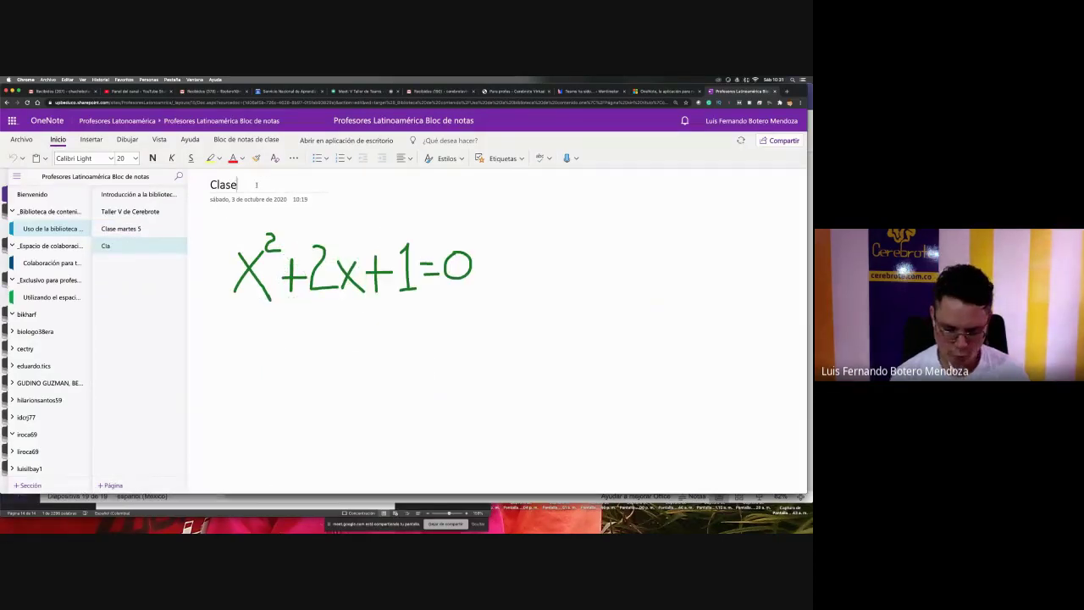
pyautogui.write(' jueves 7')
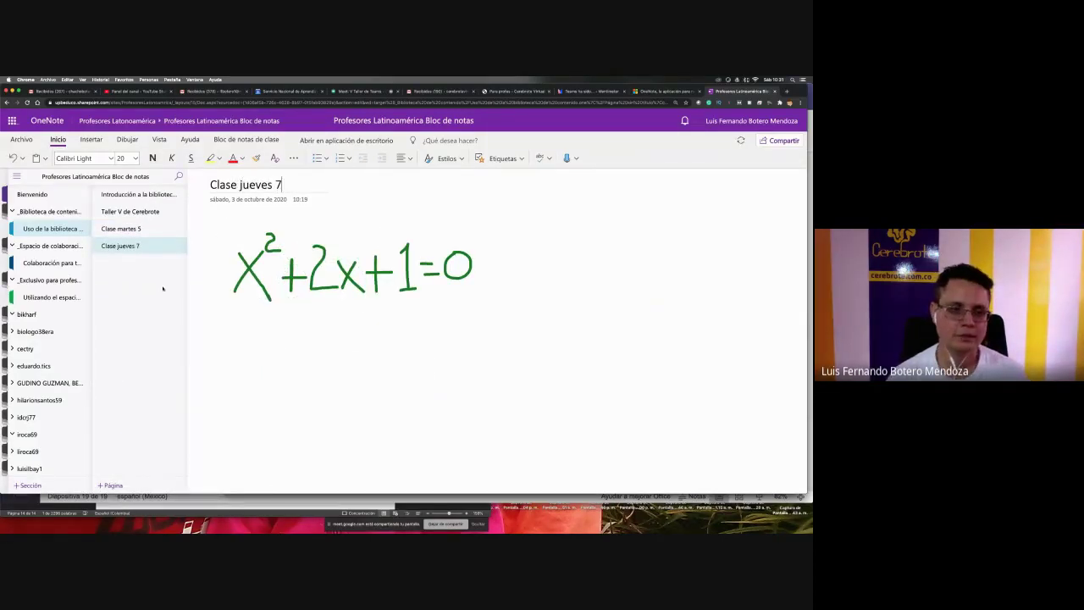
# - Add a new page titled Clase sábado 9, then open Clase martes 5
pyautogui.click(111, 485)
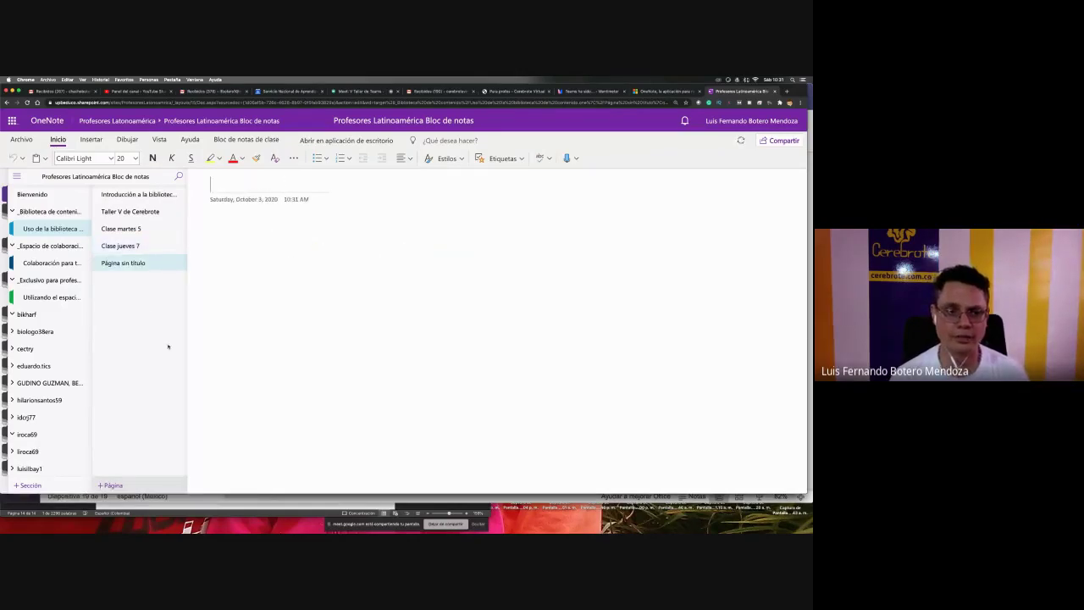
pyautogui.write('Clase sábado')
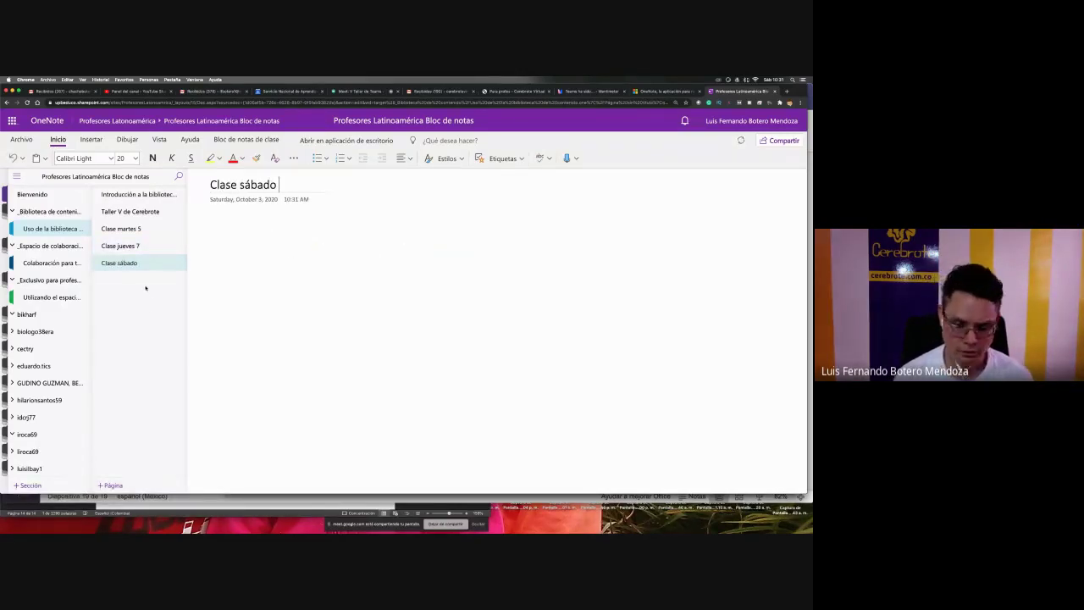
pyautogui.write(' 9')
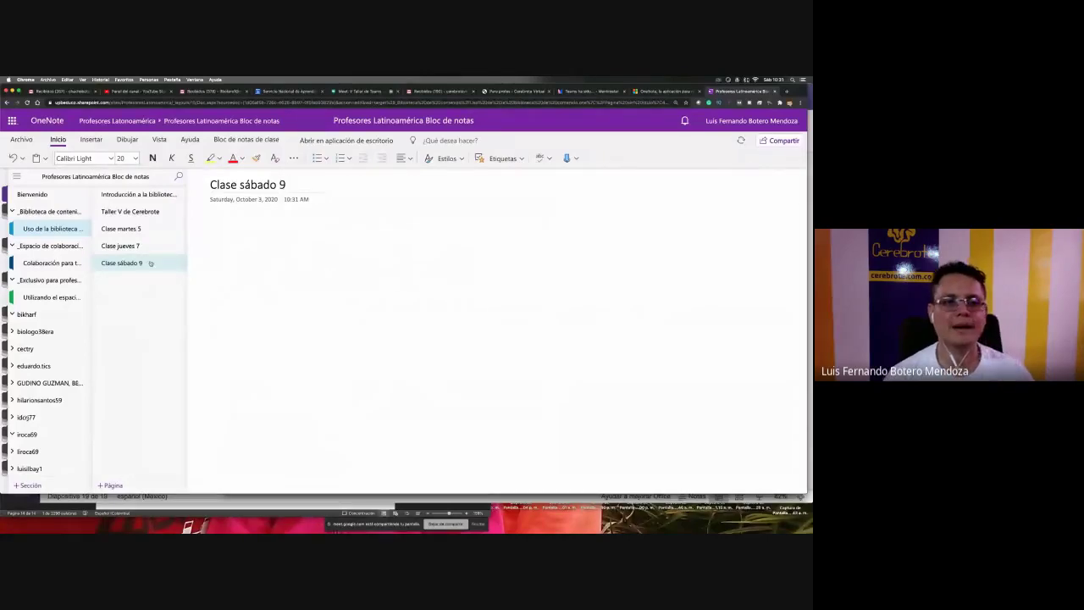
pyautogui.click(136, 229)
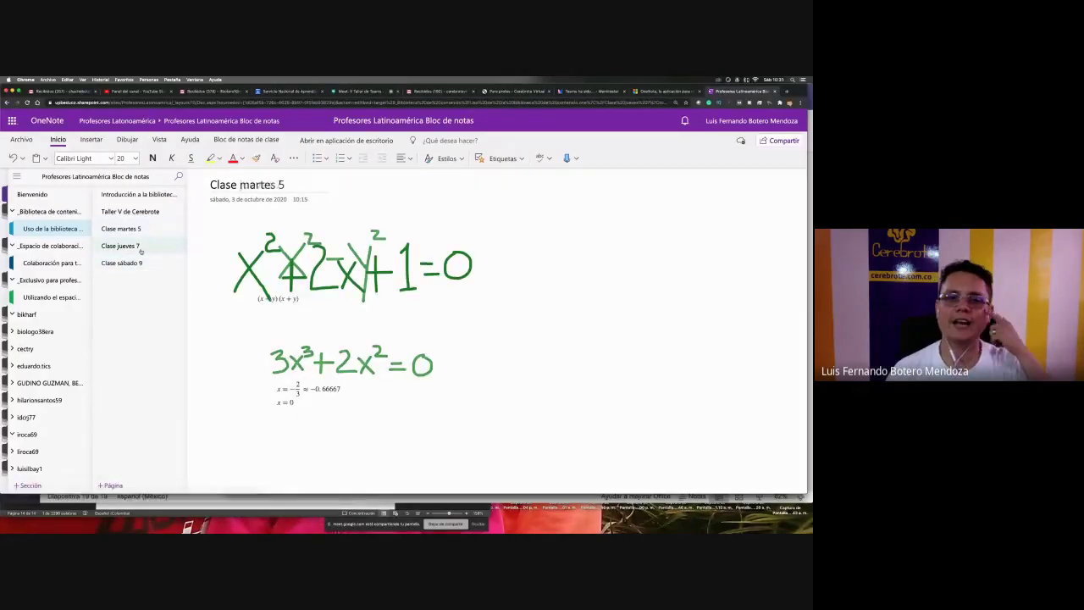
# - Flip through Clase jueves 7, Taller V de Cerebrote and Clase martes 5, then open Clase sábado 9
pyautogui.click(140, 247)
pyautogui.click(138, 229)
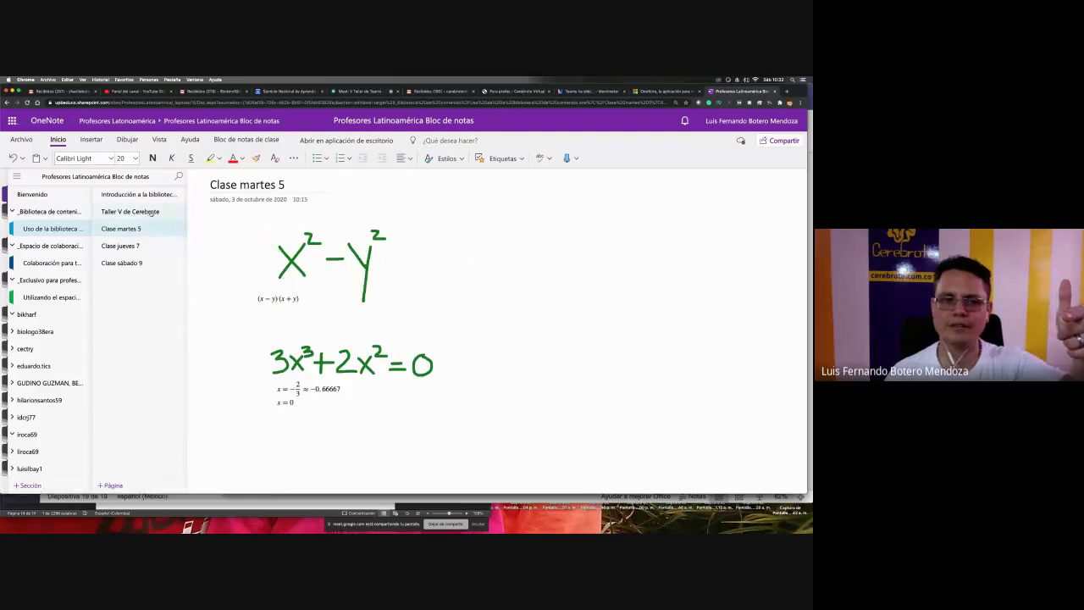
pyautogui.click(157, 211)
pyautogui.click(149, 229)
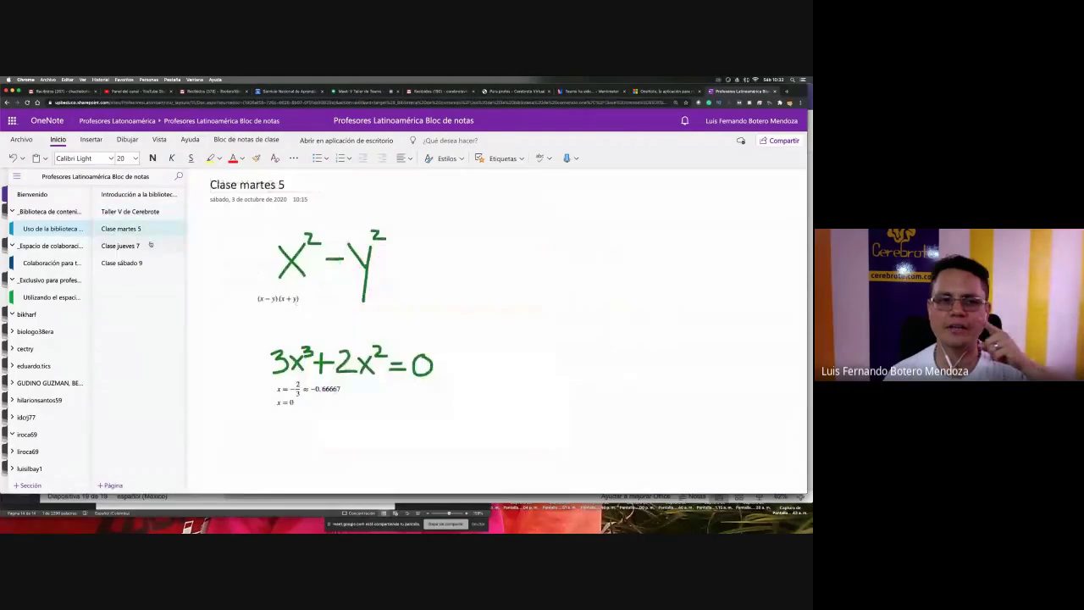
pyautogui.click(149, 245)
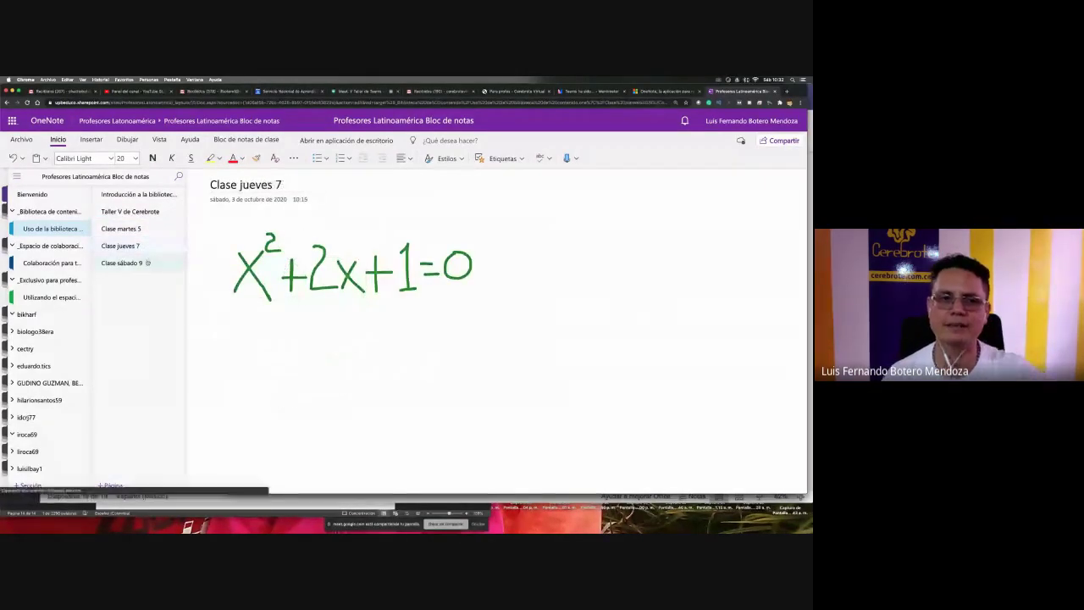
pyautogui.click(147, 263)
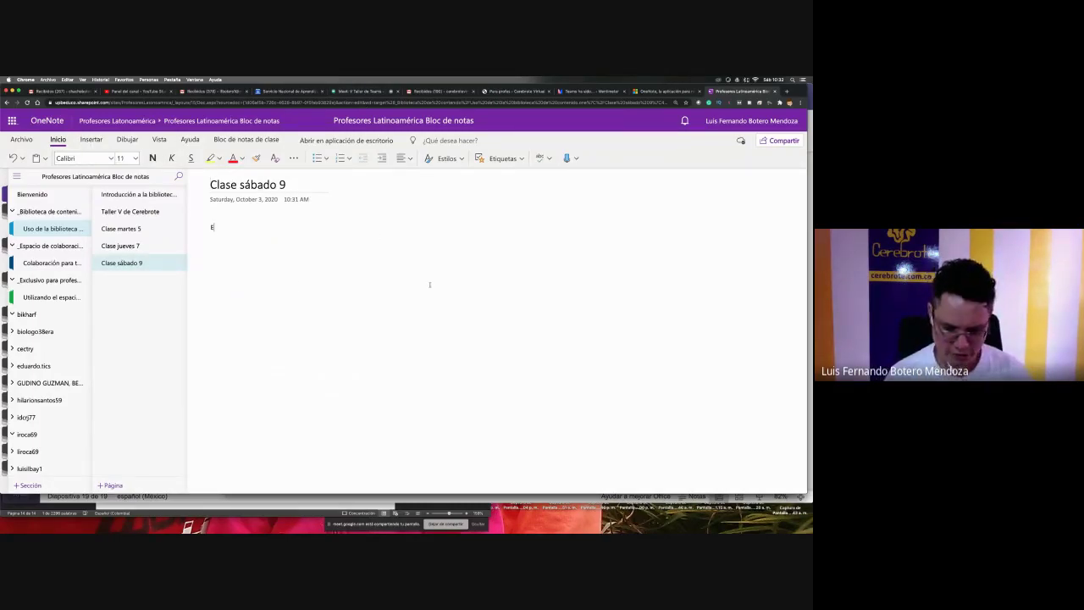
# - Type 'Escribir en donde YO quiera' and give it the Título style, with bullets and numbering removed
pyautogui.write('scribir')
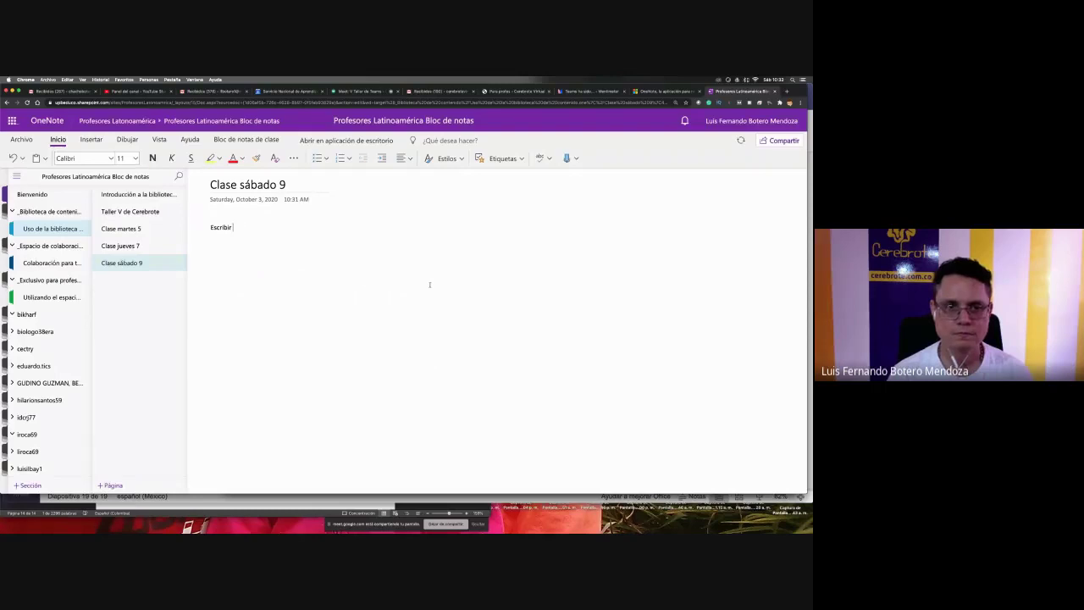
pyautogui.write(' en donde YO quiera')
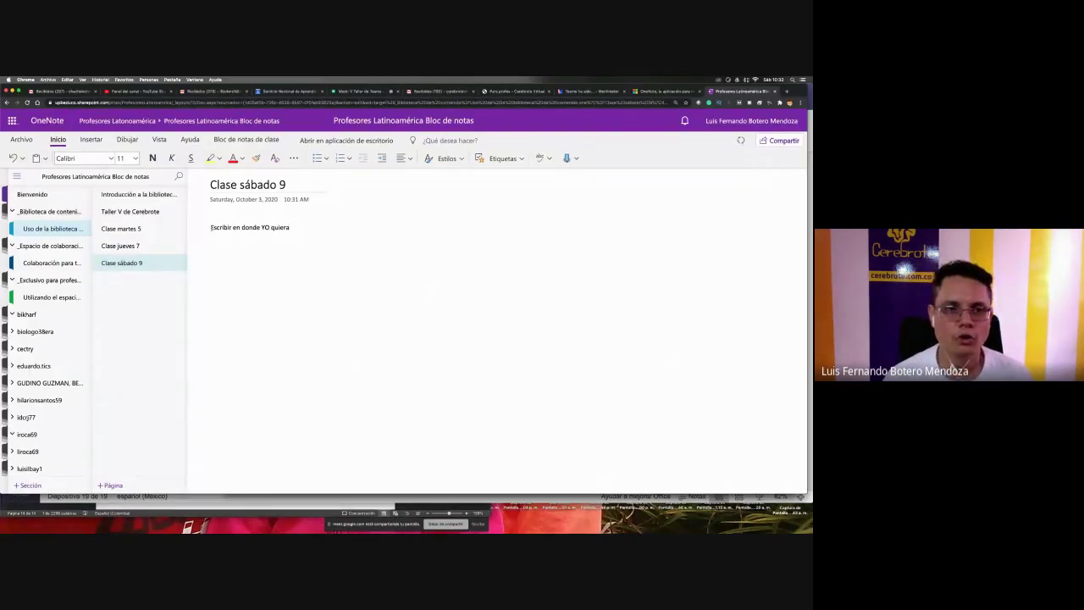
pyautogui.moveTo(211, 227); pyautogui.dragTo(290, 227)
pyautogui.click(317, 158)
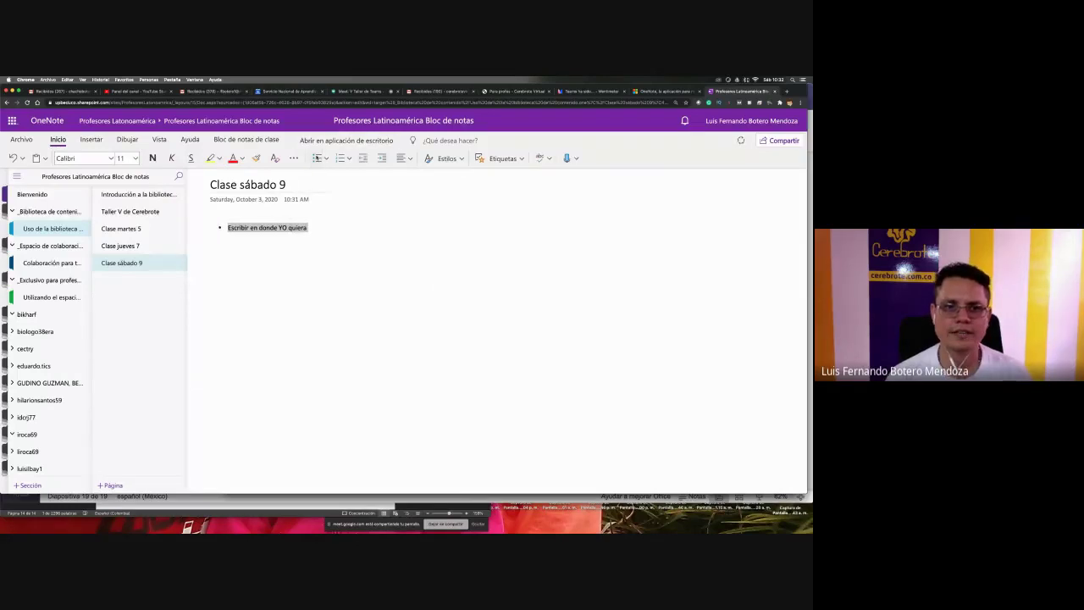
pyautogui.click(340, 158)
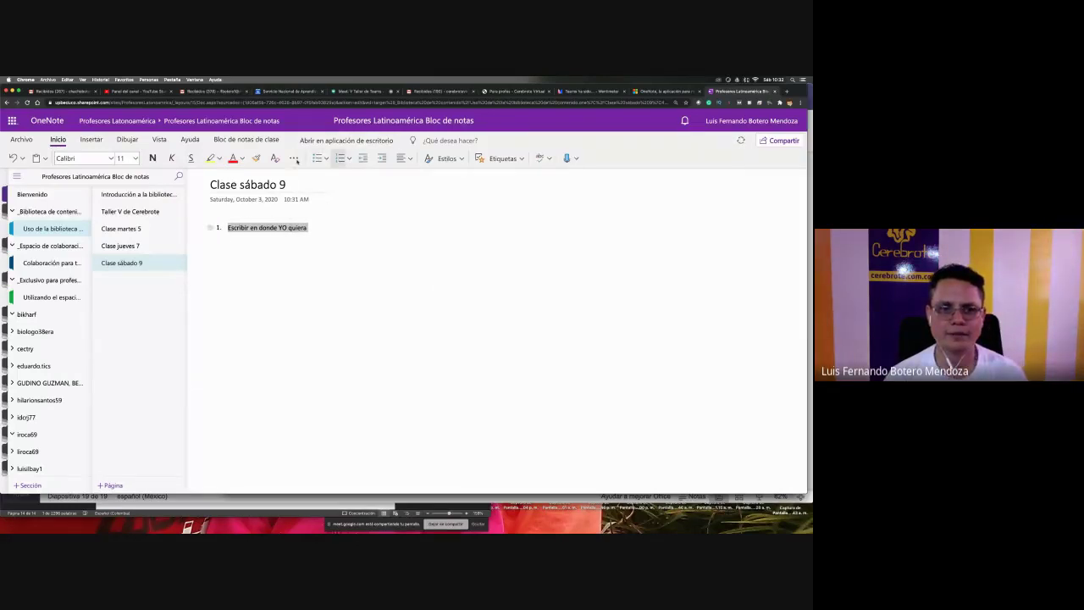
pyautogui.click(340, 157)
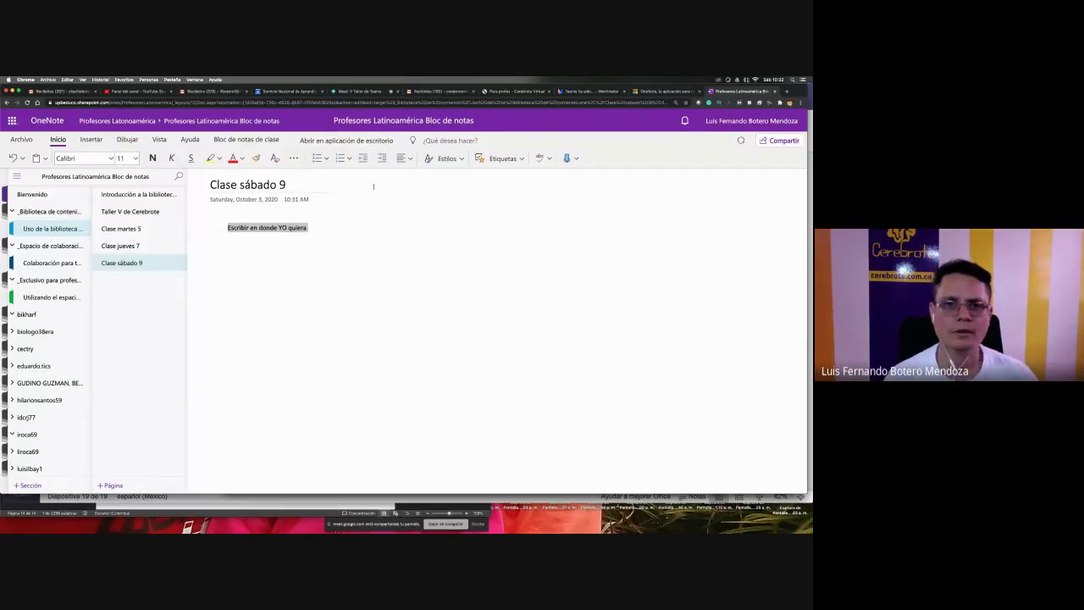
pyautogui.click(444, 157)
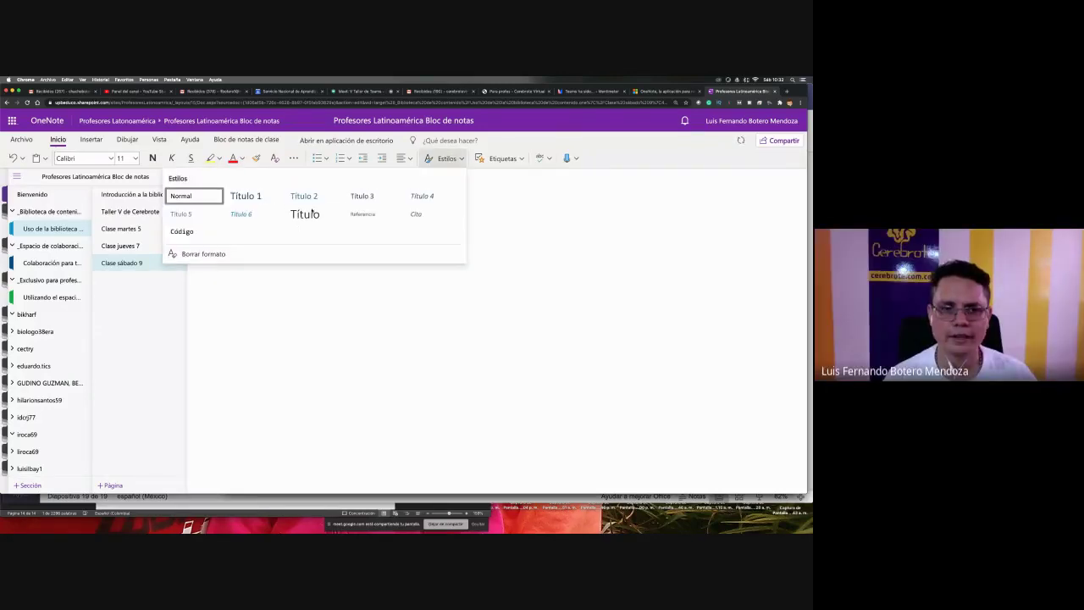
pyautogui.click(307, 213)
# - Delete the stray empty note container created on the page
pyautogui.click(271, 272)
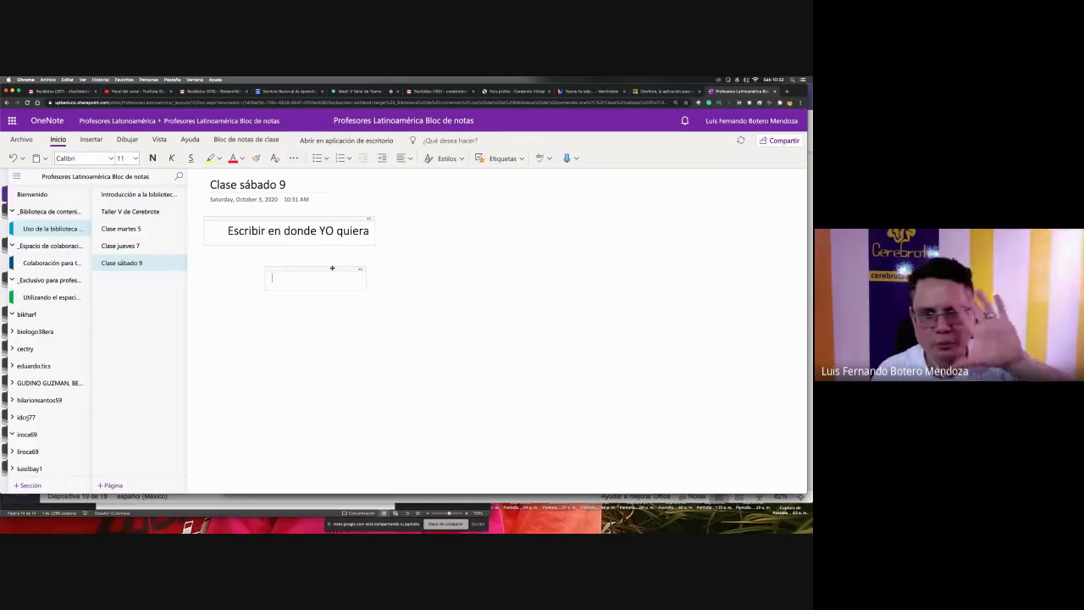
pyautogui.click(332, 268)
pyautogui.press('Delete')
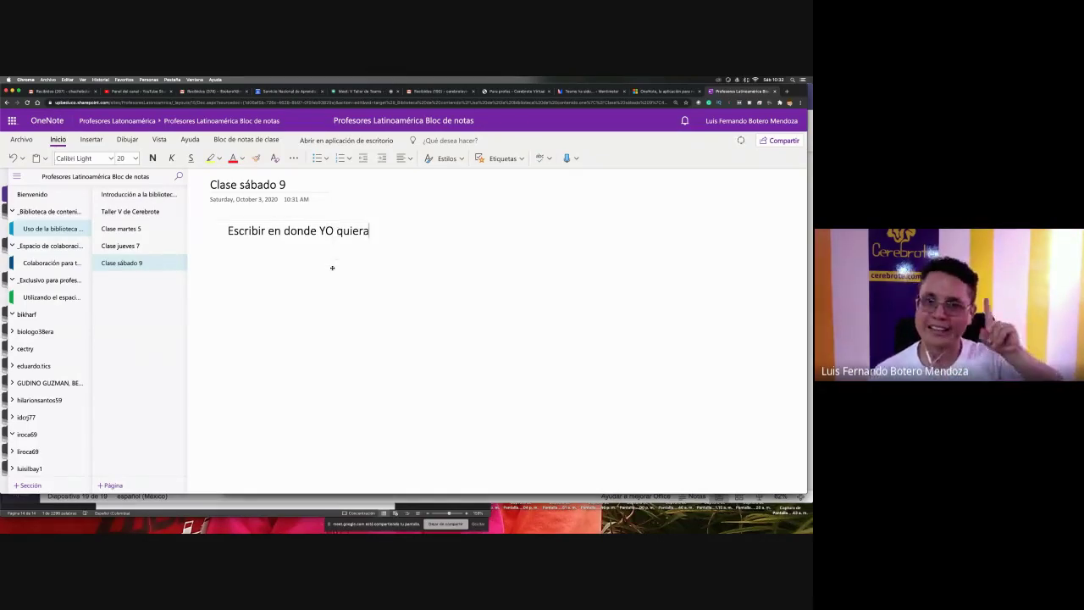
pyautogui.click(91, 139)
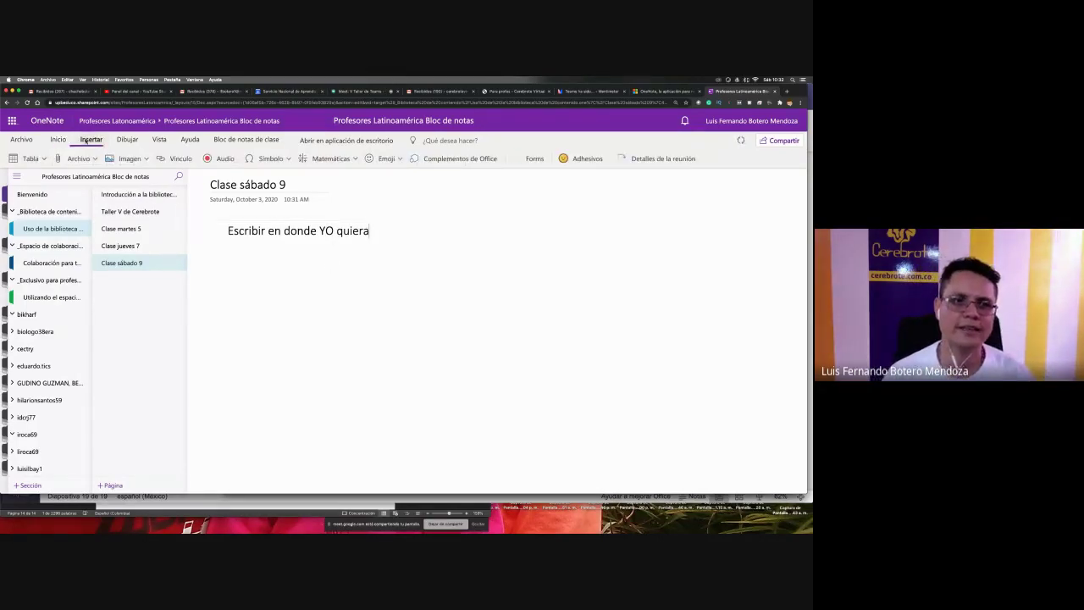
# - Insert the PNG picture captioned 'Mis profes hacen clases tan bellas' from a file
pyautogui.click(134, 158)
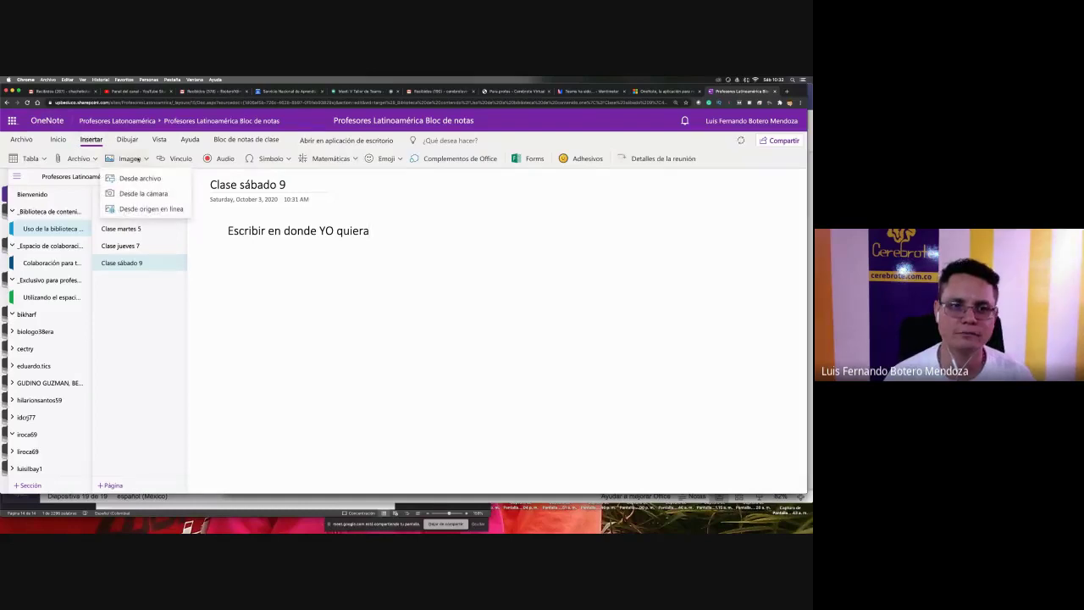
pyautogui.click(154, 179)
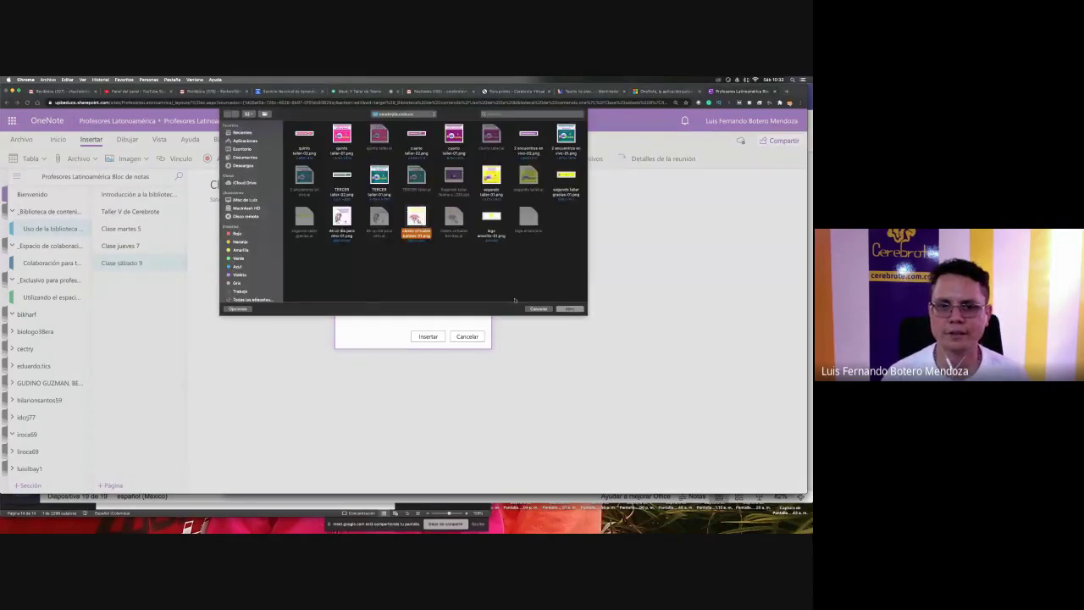
pyautogui.click(570, 308)
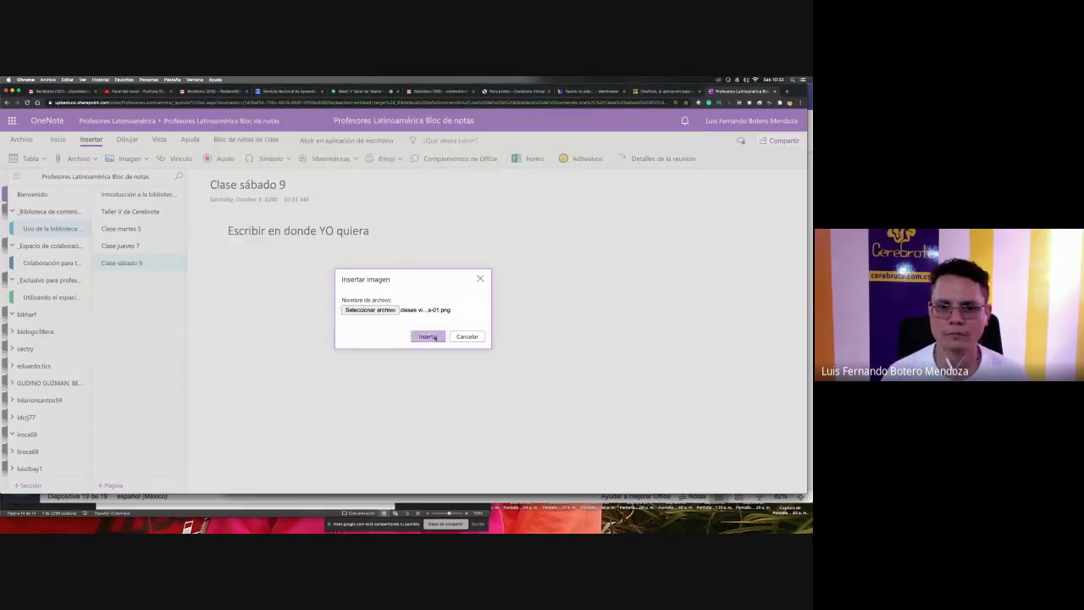
pyautogui.click(427, 336)
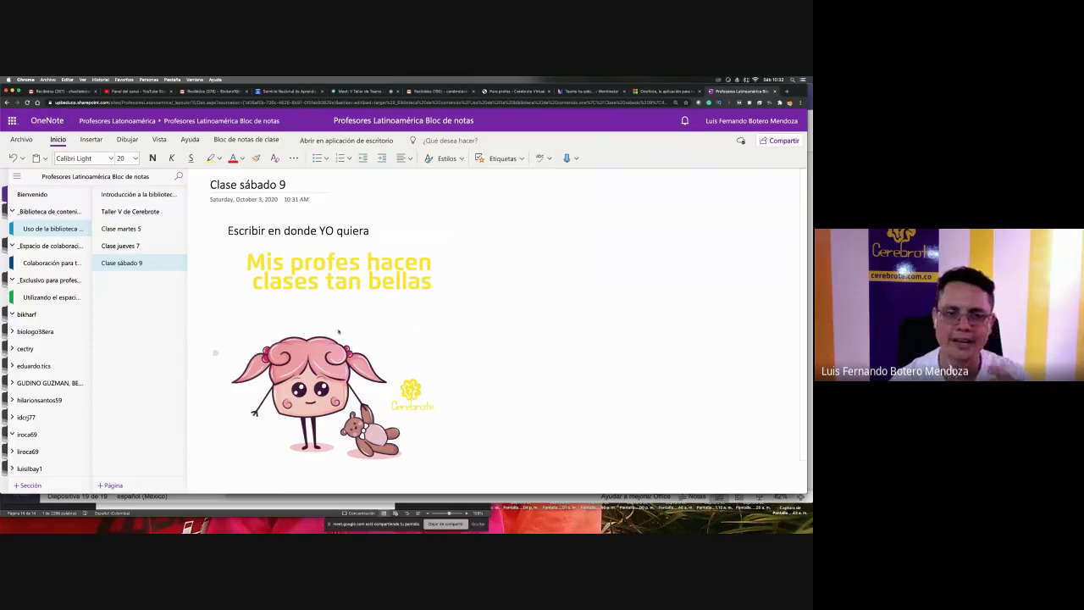
pyautogui.click(390, 308)
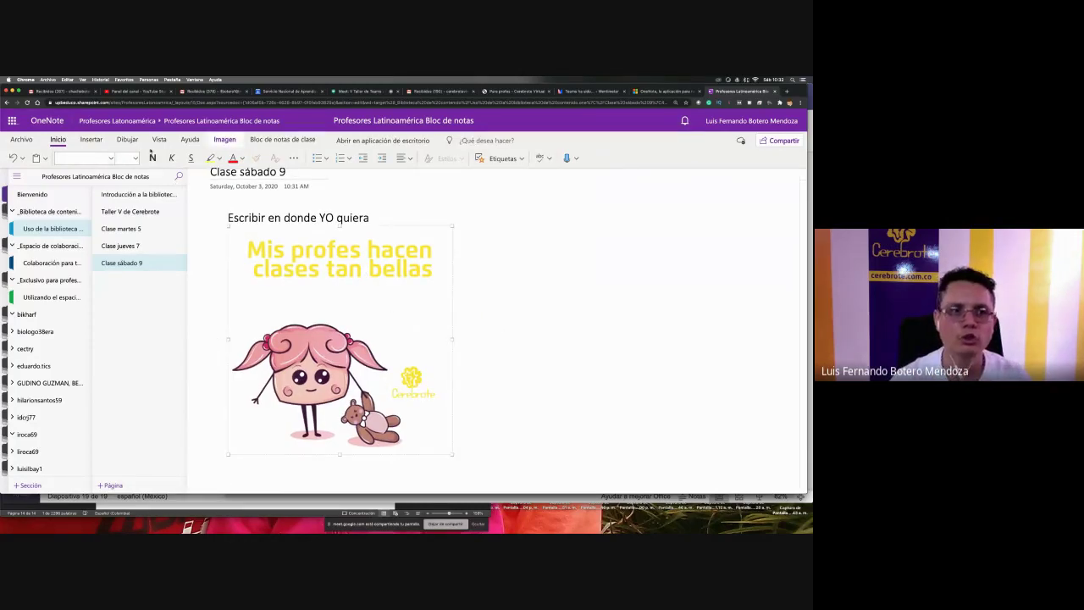
# - With the black pen, ink marks over 'Mis profes', 'hacen' and 'clases' in the caption
pyautogui.click(127, 140)
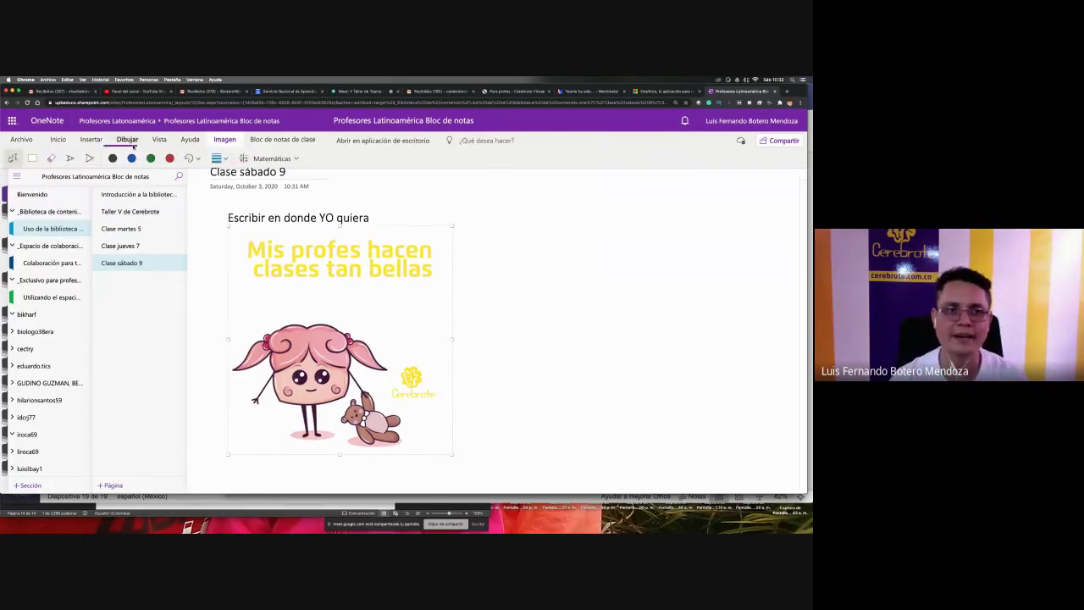
pyautogui.click(112, 159)
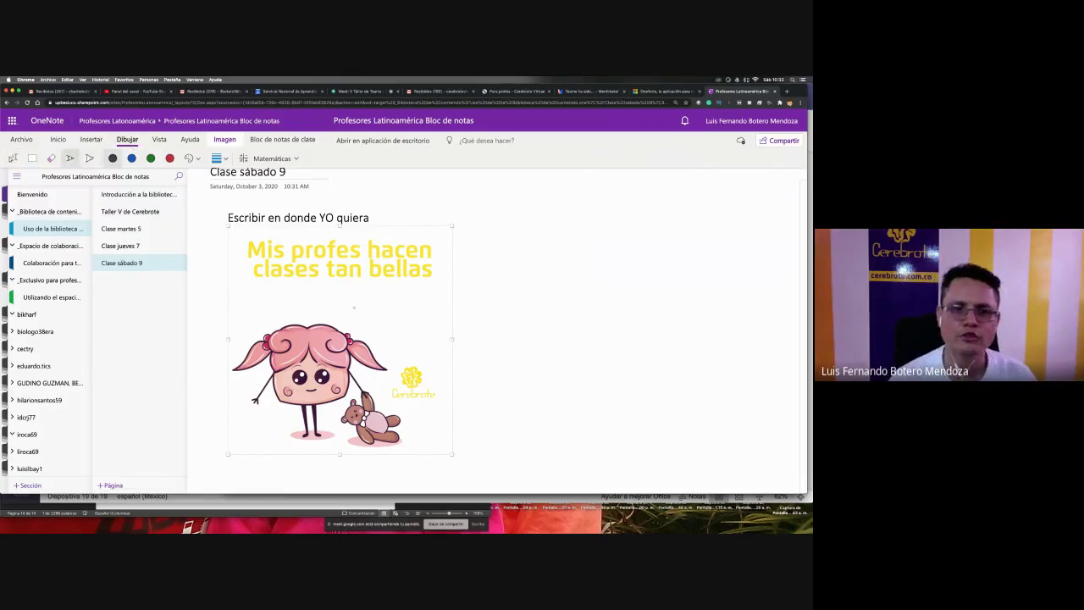
pyautogui.moveTo(354, 299)
pyautogui.mouseDown()
pyautogui.moveTo(246, 316)
pyautogui.moveTo(298, 422)
pyautogui.moveTo(349, 268)
pyautogui.mouseUp()
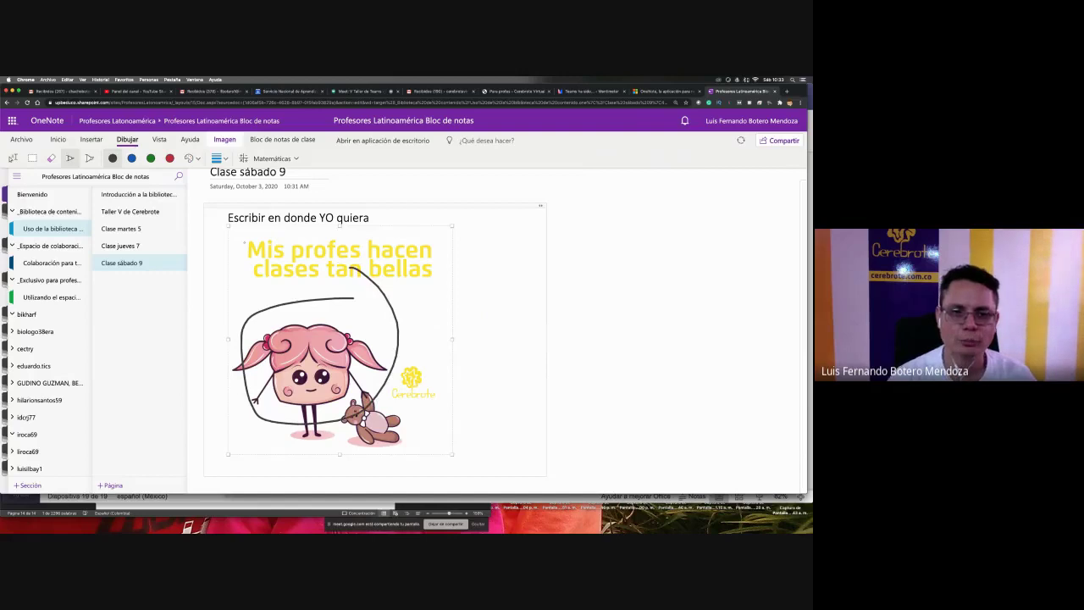
pyautogui.press('super+z')
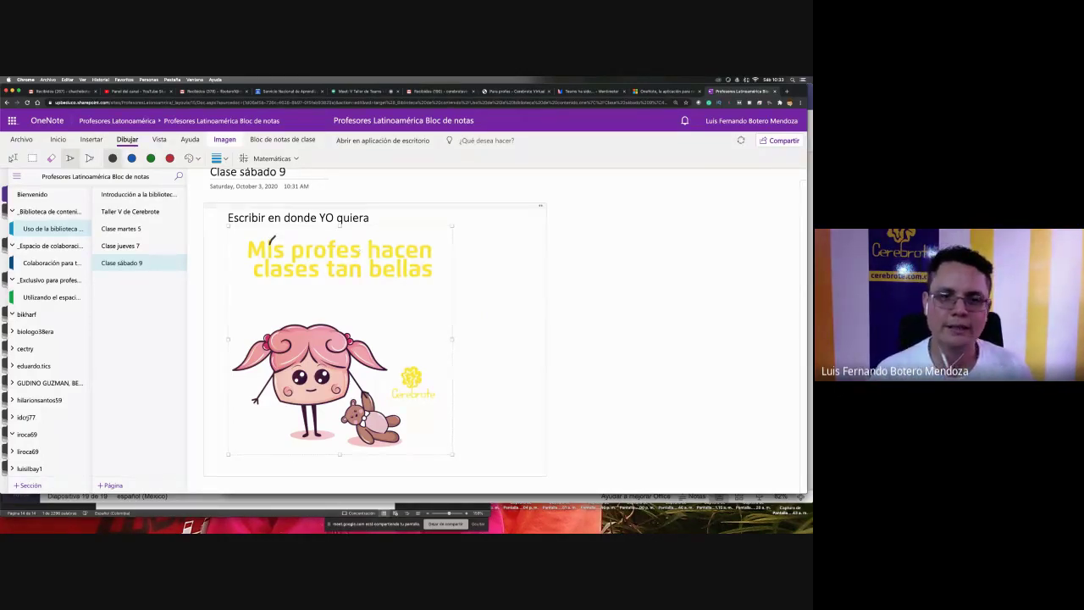
pyautogui.moveTo(362, 241); pyautogui.dragTo(351, 262)
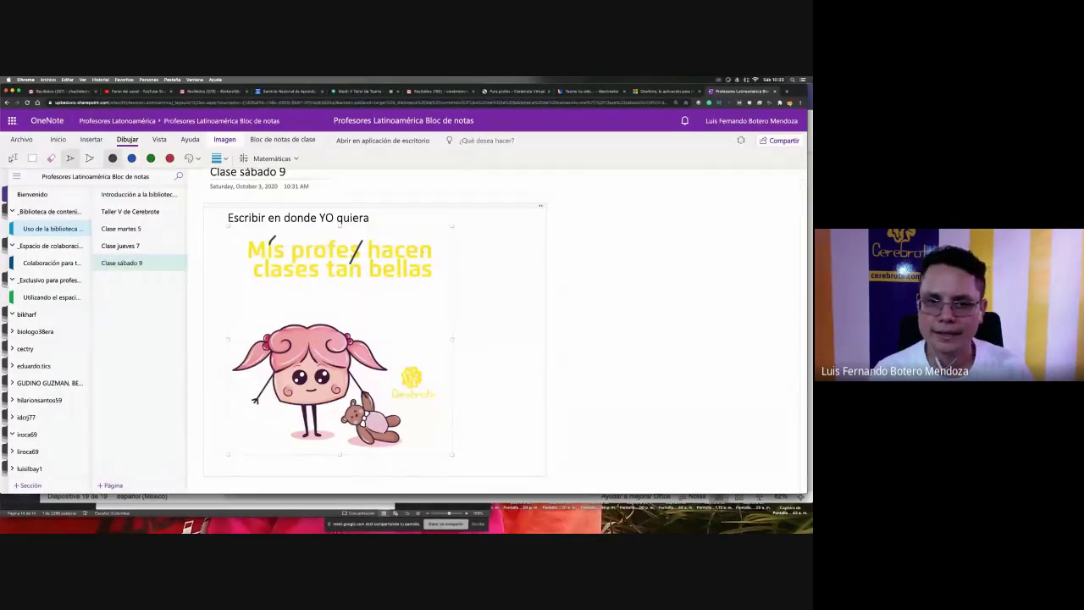
pyautogui.moveTo(421, 234); pyautogui.dragTo(416, 244)
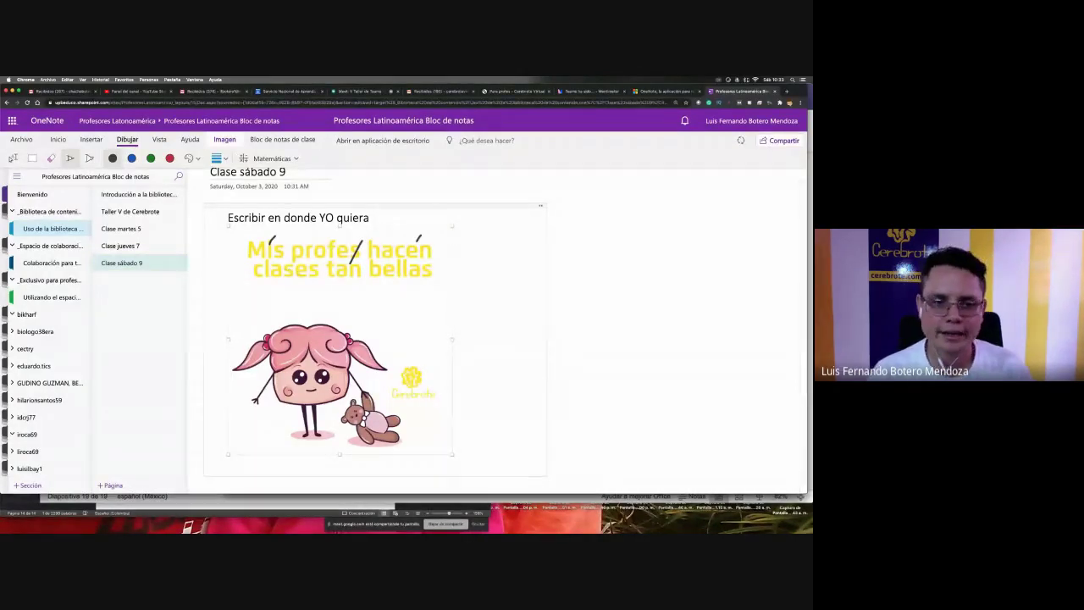
pyautogui.moveTo(281, 263)
pyautogui.mouseDown()
pyautogui.moveTo(270, 270)
pyautogui.moveTo(454, 269)
pyautogui.mouseUp()
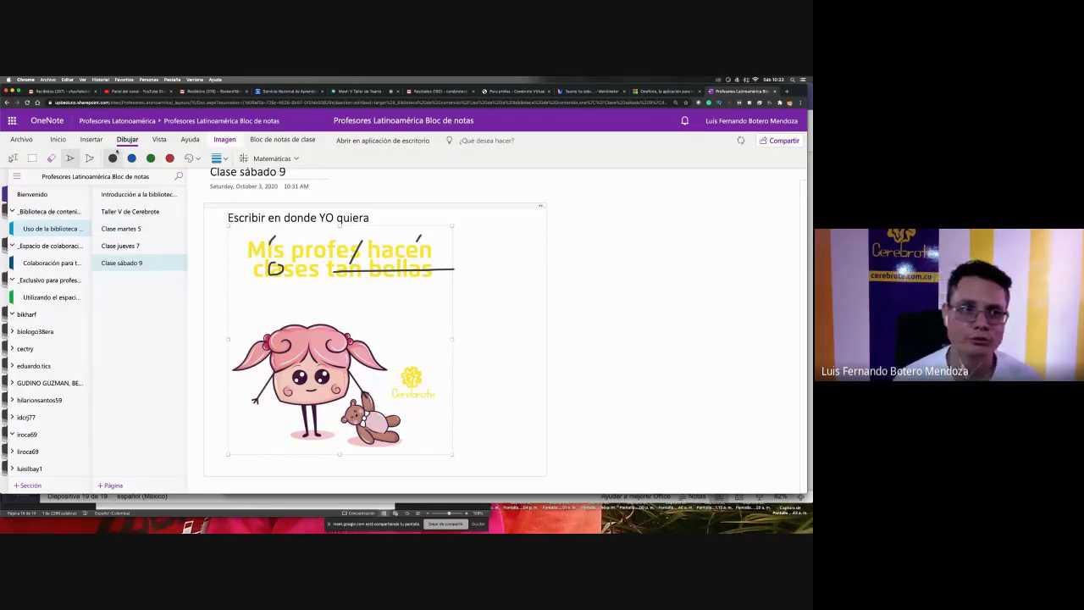
pyautogui.click(88, 139)
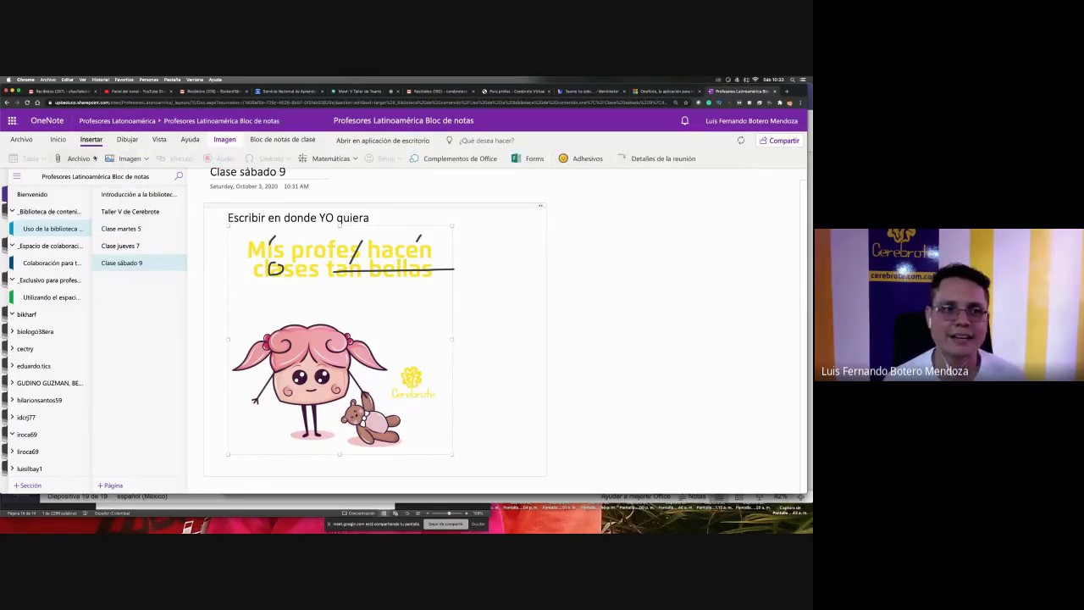
# - Attach the Word document colmkt03… (1) from the Descargas folder to the page
pyautogui.click(95, 159)
pyautogui.click(98, 176)
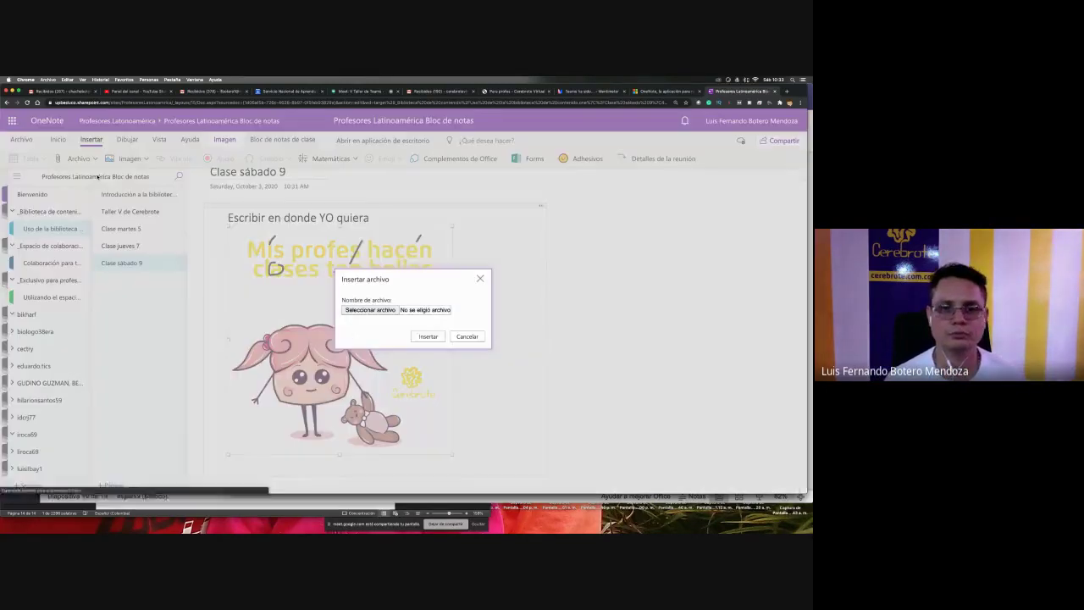
pyautogui.click(368, 310)
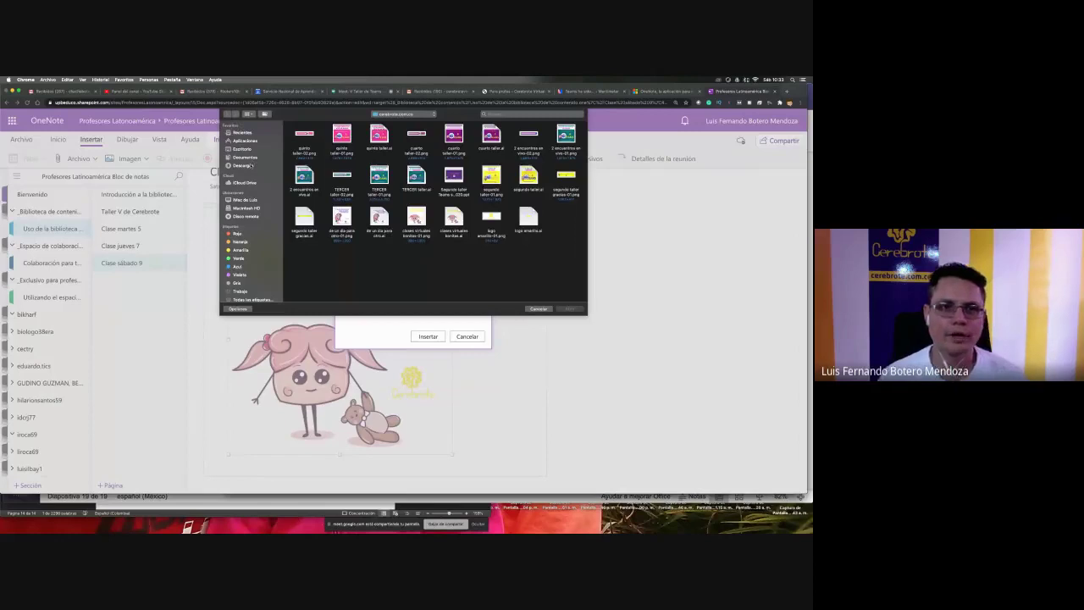
pyautogui.click(251, 166)
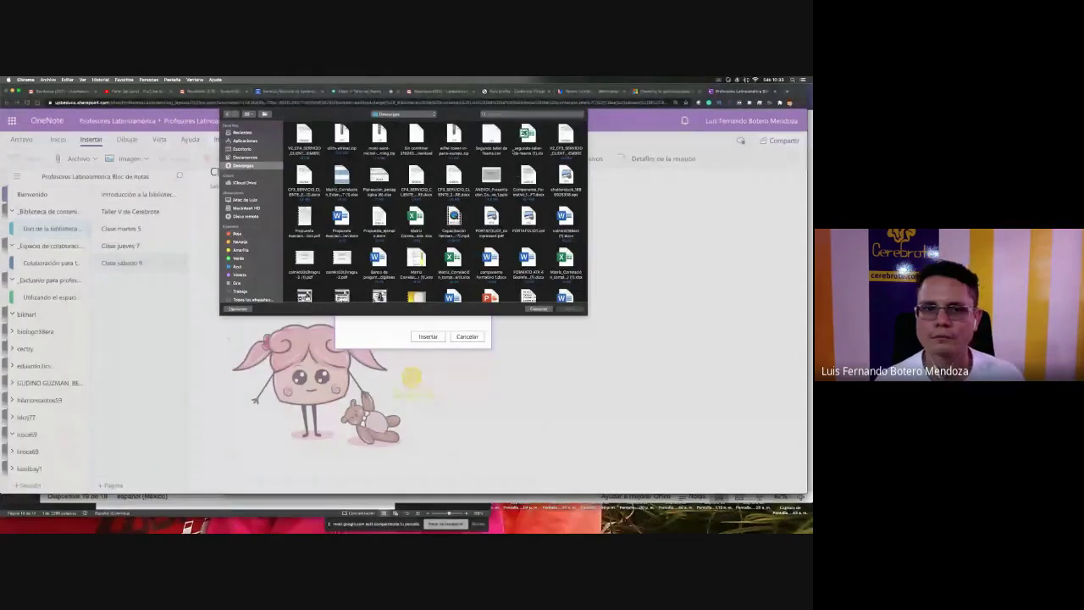
pyautogui.click(341, 180)
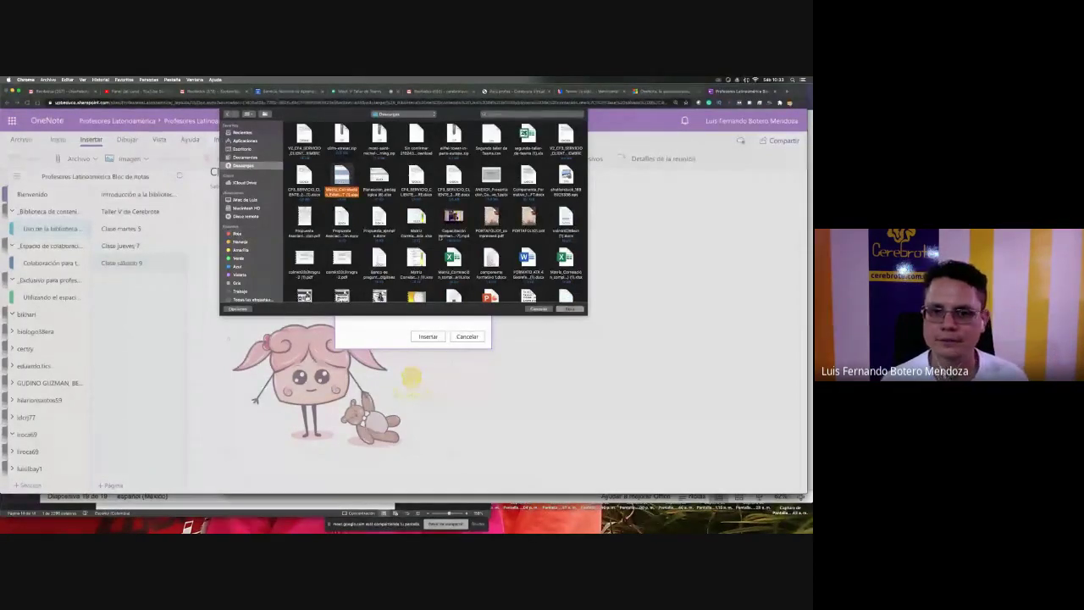
pyautogui.scroll(-1, 474, 220)
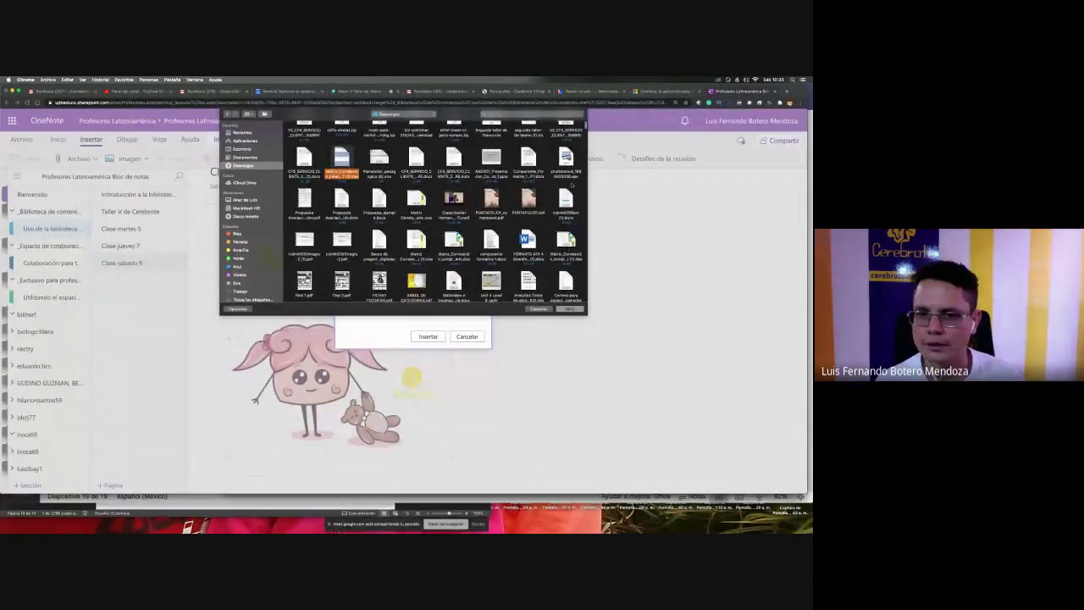
pyautogui.click(566, 199)
pyautogui.scroll(-1, 566, 199)
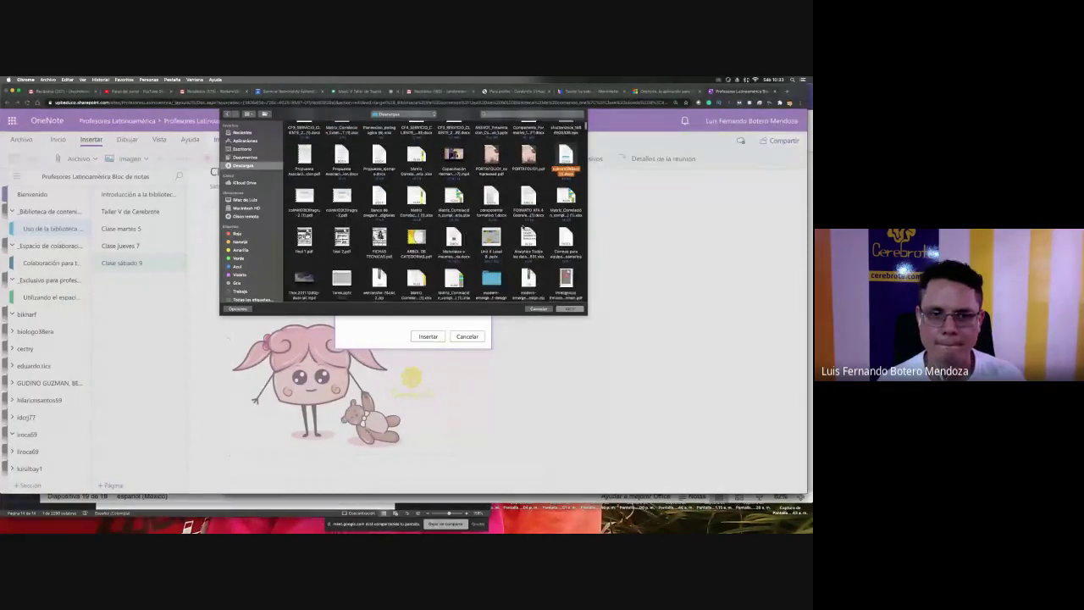
pyautogui.click(569, 308)
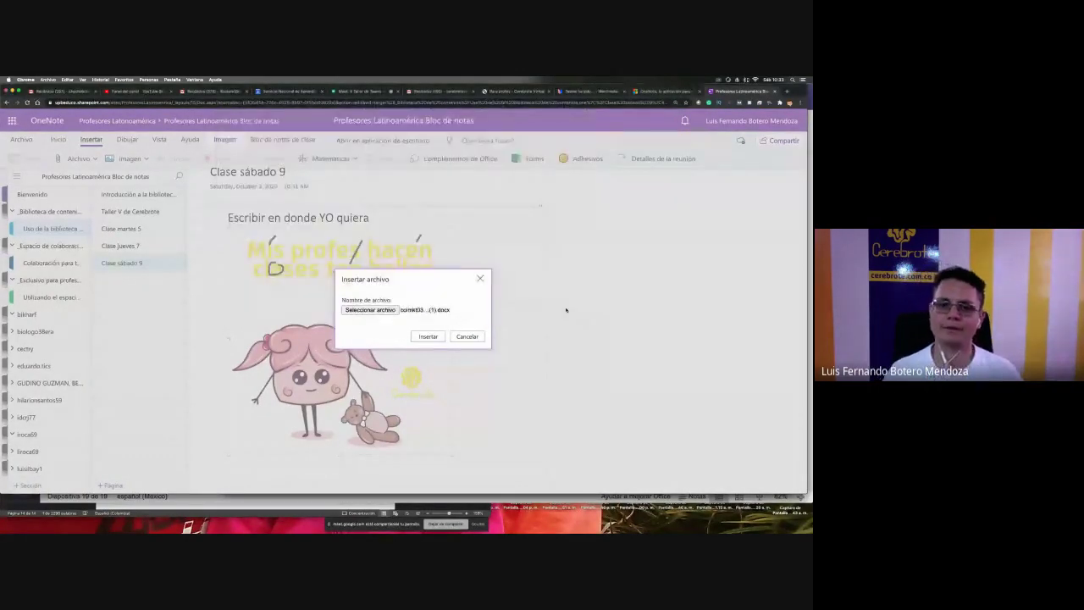
pyautogui.click(428, 336)
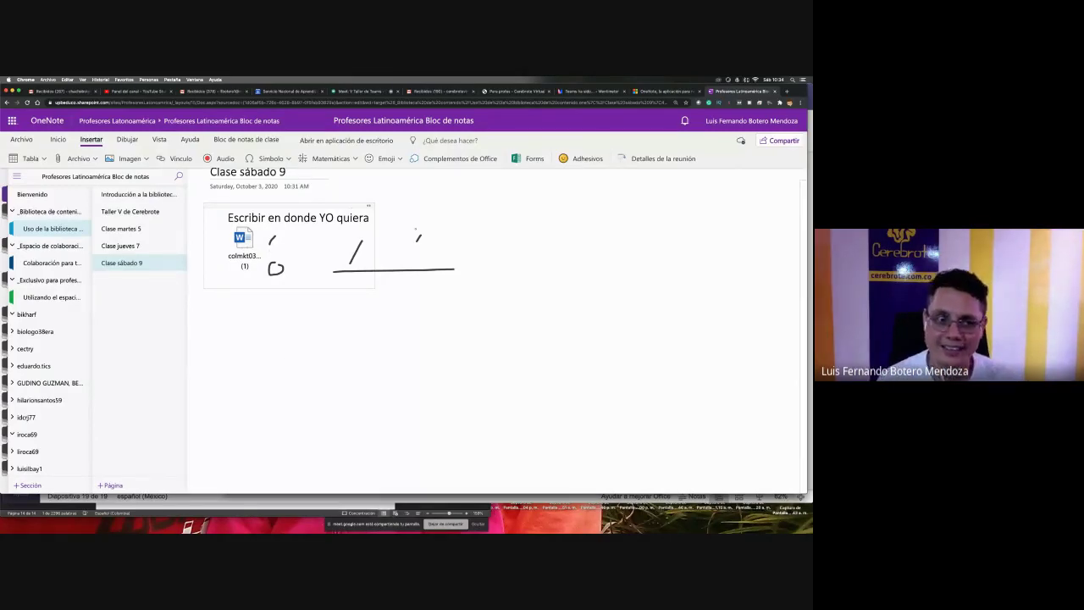
# - Handwrite the word 'Lastima' on the Hola page of the Colaboración section
pyautogui.click(43, 268)
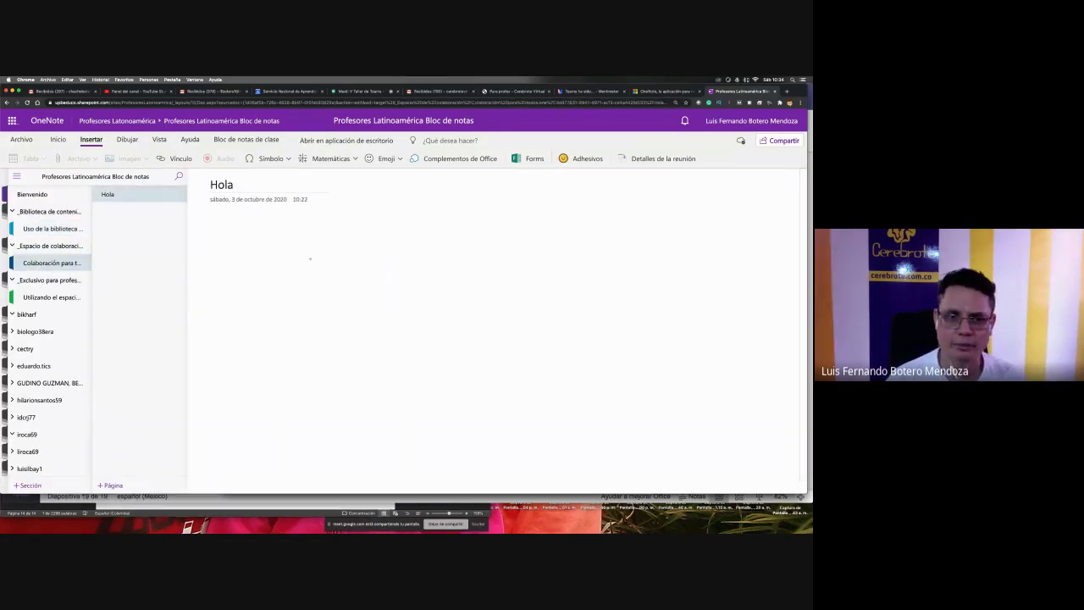
pyautogui.moveTo(288, 269)
pyautogui.mouseDown()
pyautogui.moveTo(330, 320)
pyautogui.moveTo(361, 301)
pyautogui.moveTo(364, 324)
pyautogui.moveTo(380, 310)
pyautogui.moveTo(370, 332)
pyautogui.mouseUp()
pyautogui.moveTo(409, 262)
pyautogui.mouseDown()
pyautogui.moveTo(422, 347)
pyautogui.moveTo(420, 310)
pyautogui.moveTo(463, 347)
pyautogui.moveTo(524, 340)
pyautogui.mouseUp()
pyautogui.click(452, 269)
pyautogui.moveTo(559, 293); pyautogui.dragTo(567, 334)
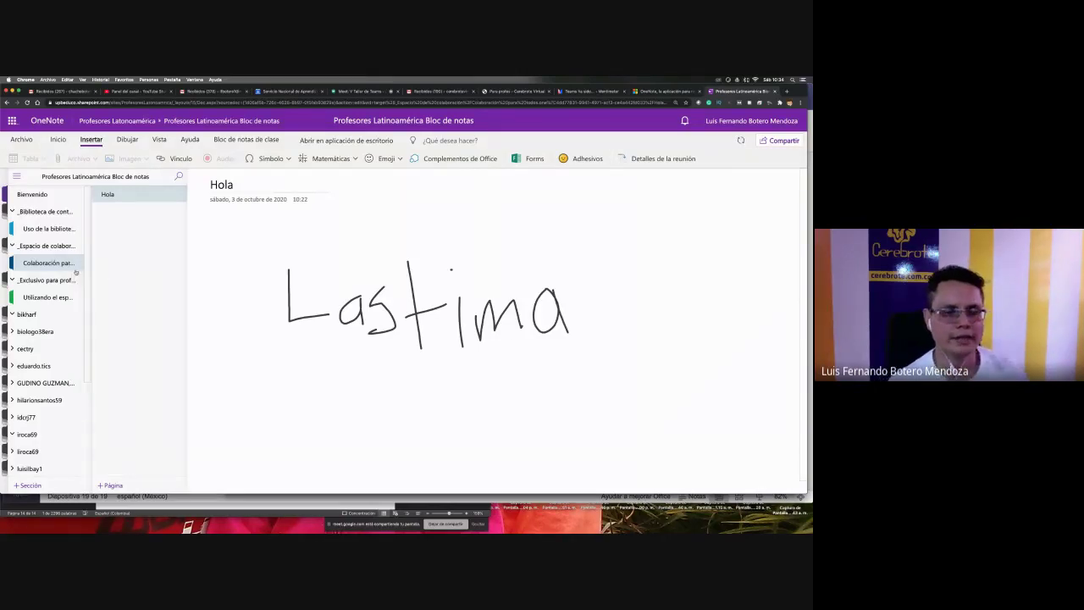
# - Return to Uso de la biblioteca > Clase sábado 9 and open the Símbolo list
pyautogui.click(59, 230)
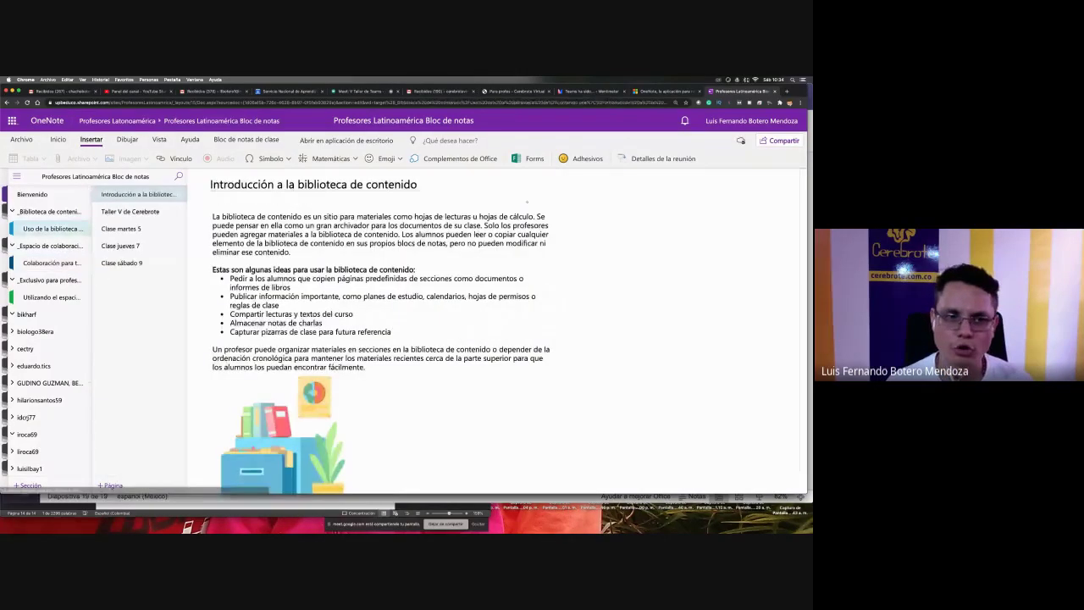
pyautogui.click(138, 264)
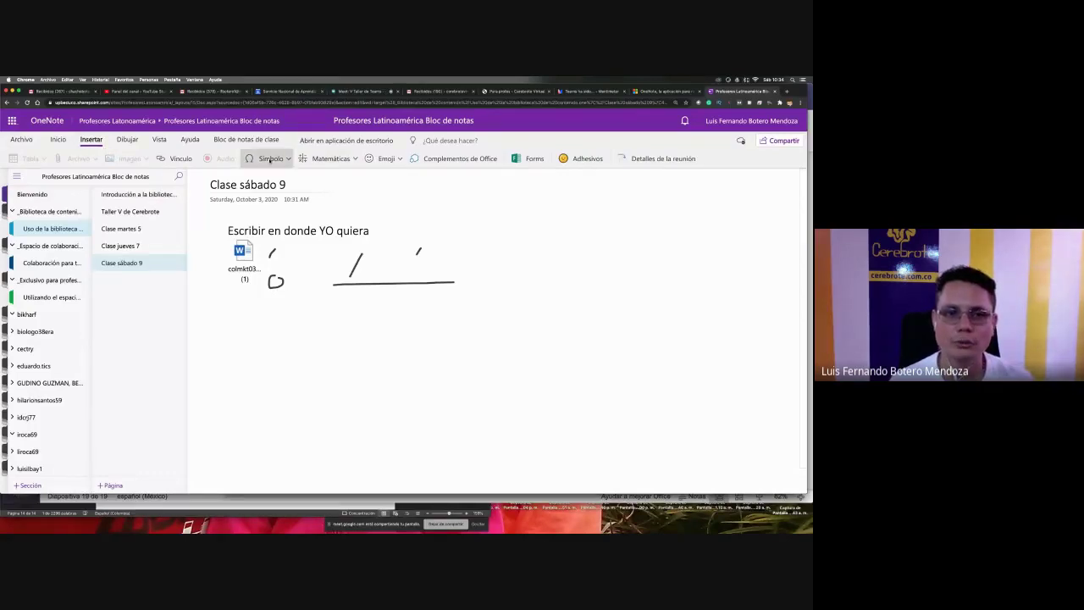
pyautogui.click(271, 159)
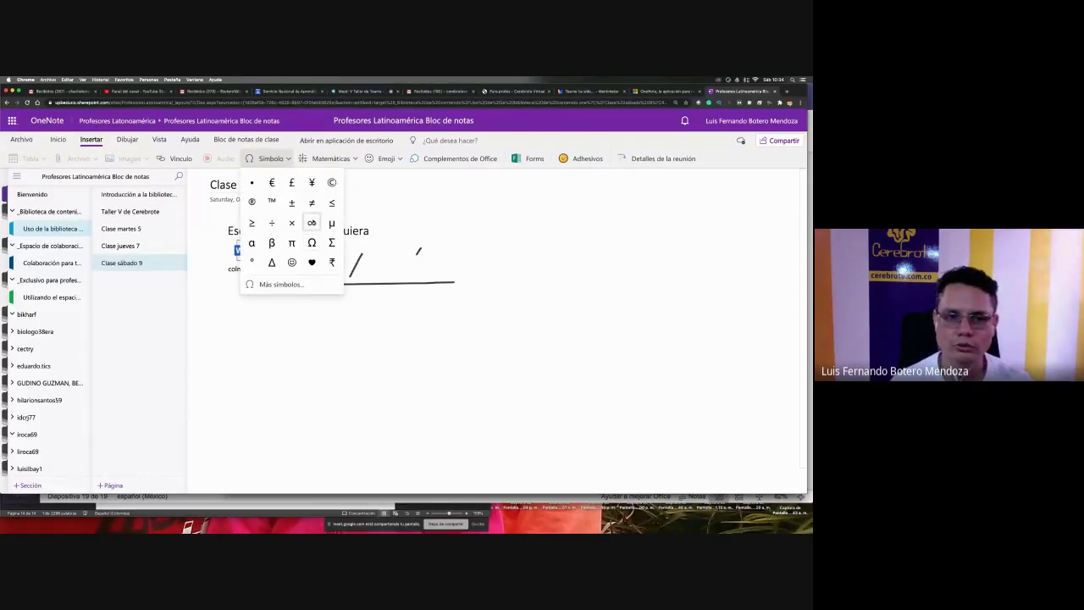
pyautogui.press('super+Tab')
pyautogui.press('super+Tab')
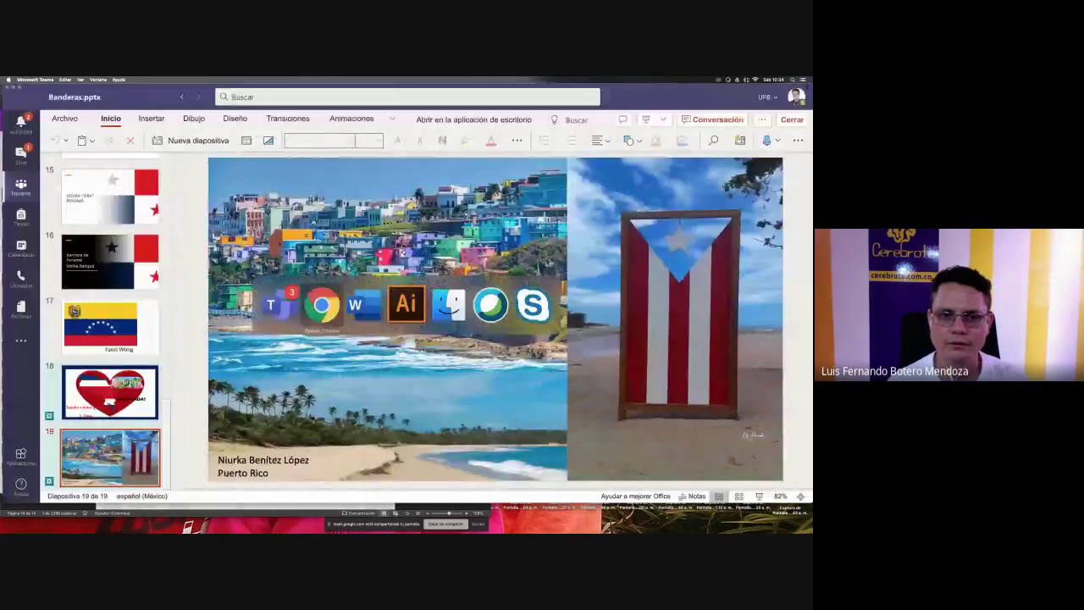
# - Admit the waiting participant into the Google Meet call, then return to OneNote
pyautogui.click(363, 92)
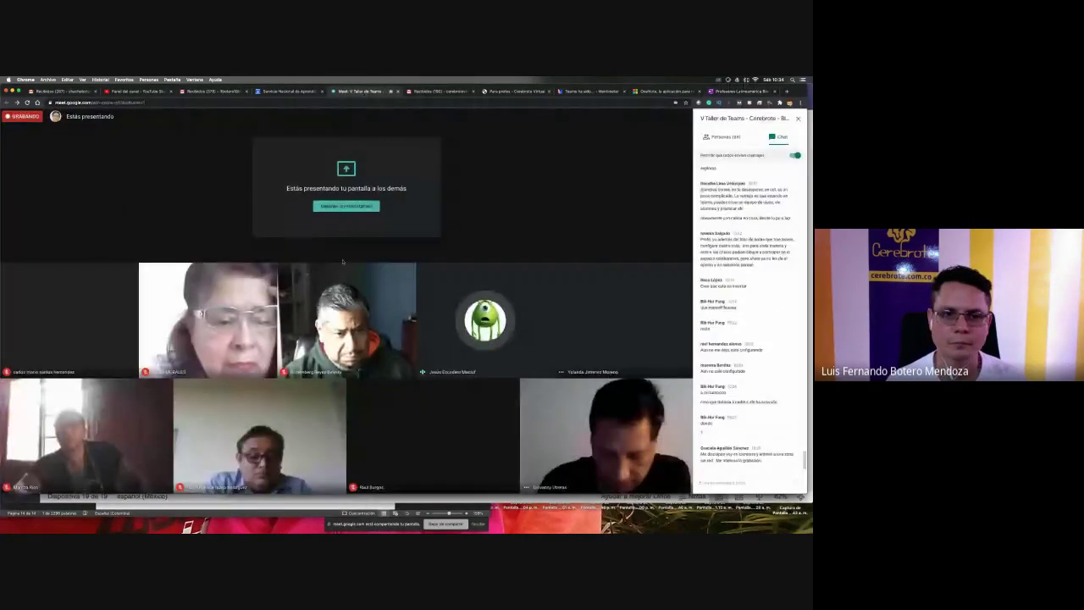
pyautogui.click(467, 321)
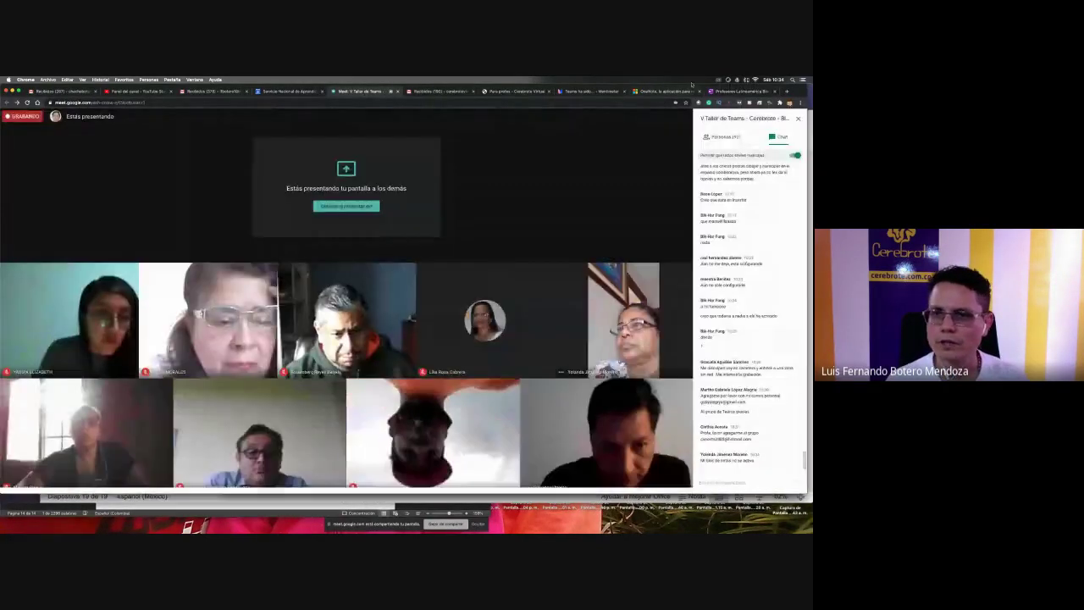
pyautogui.click(728, 92)
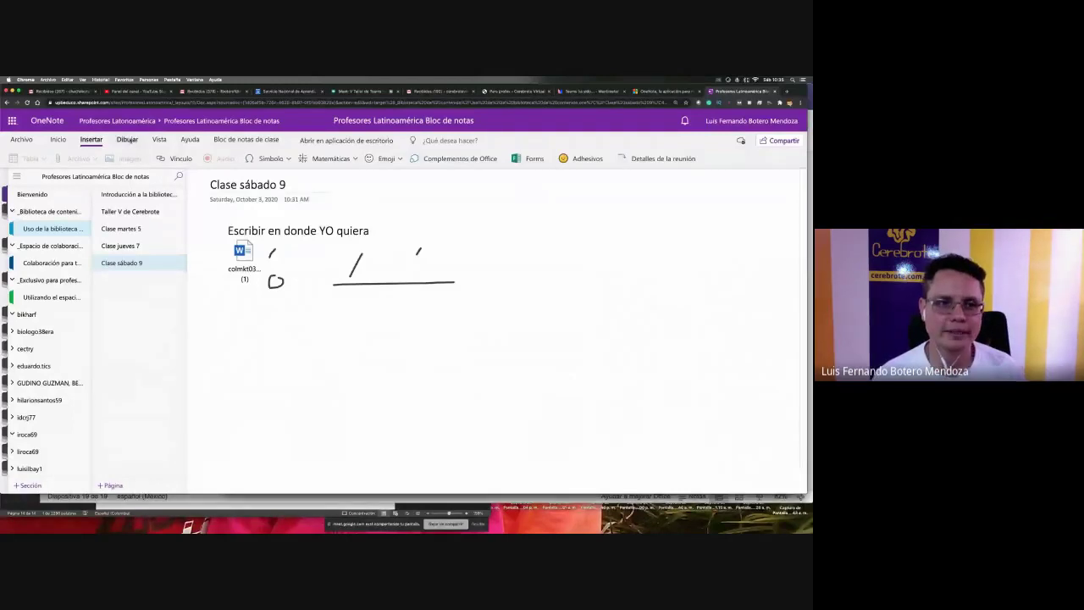
# - Handwrite 4x7= and convert the ink into the typed math expression 4 × 7 =
pyautogui.click(127, 139)
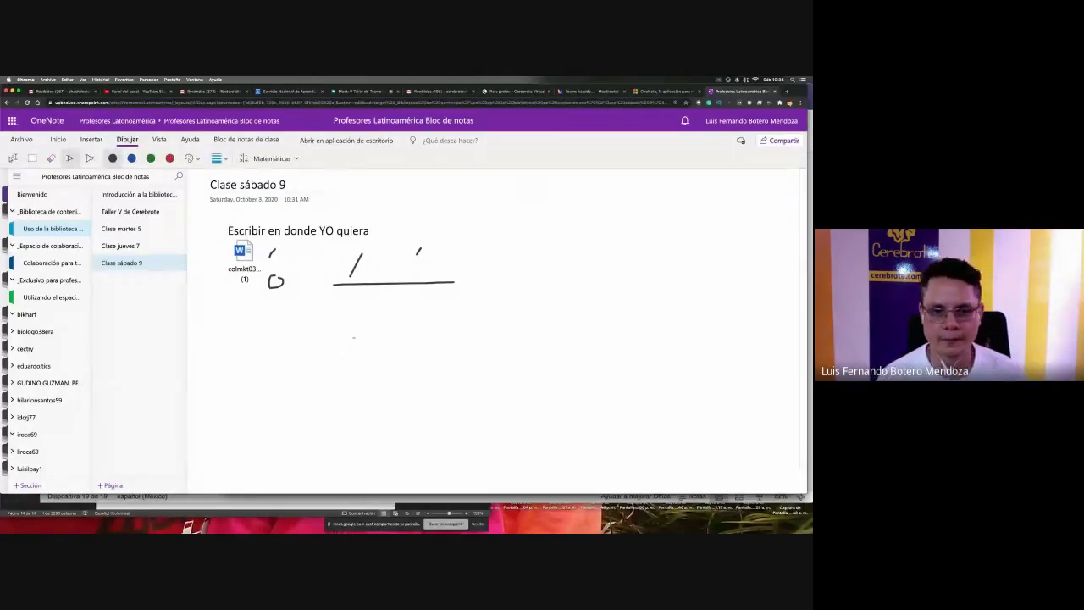
pyautogui.moveTo(360, 330); pyautogui.dragTo(360, 382)
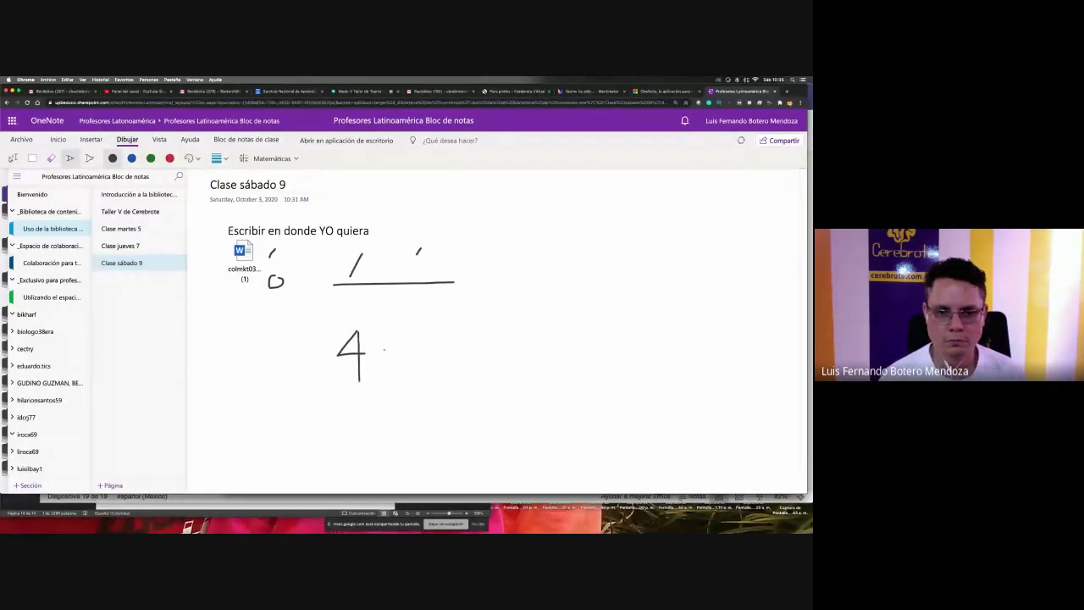
pyautogui.moveTo(388, 345)
pyautogui.mouseDown()
pyautogui.moveTo(375, 369)
pyautogui.moveTo(386, 360)
pyautogui.moveTo(397, 370)
pyautogui.mouseUp()
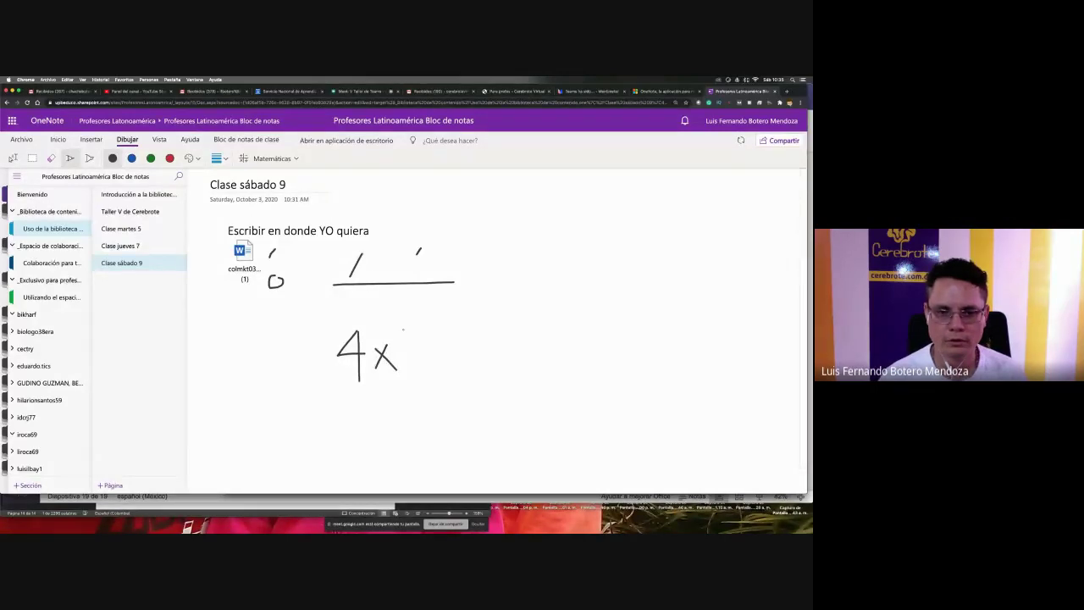
pyautogui.moveTo(405, 329)
pyautogui.mouseDown()
pyautogui.moveTo(416, 376)
pyautogui.moveTo(440, 354)
pyautogui.moveTo(475, 345)
pyautogui.moveTo(480, 354)
pyautogui.mouseUp()
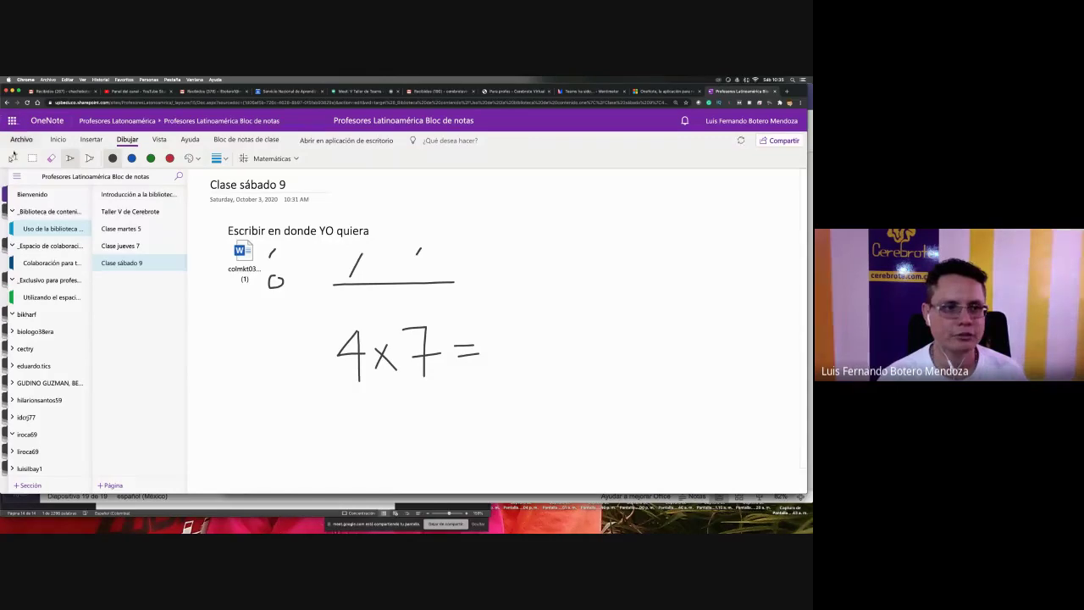
pyautogui.click(12, 159)
pyautogui.moveTo(310, 417); pyautogui.dragTo(498, 303)
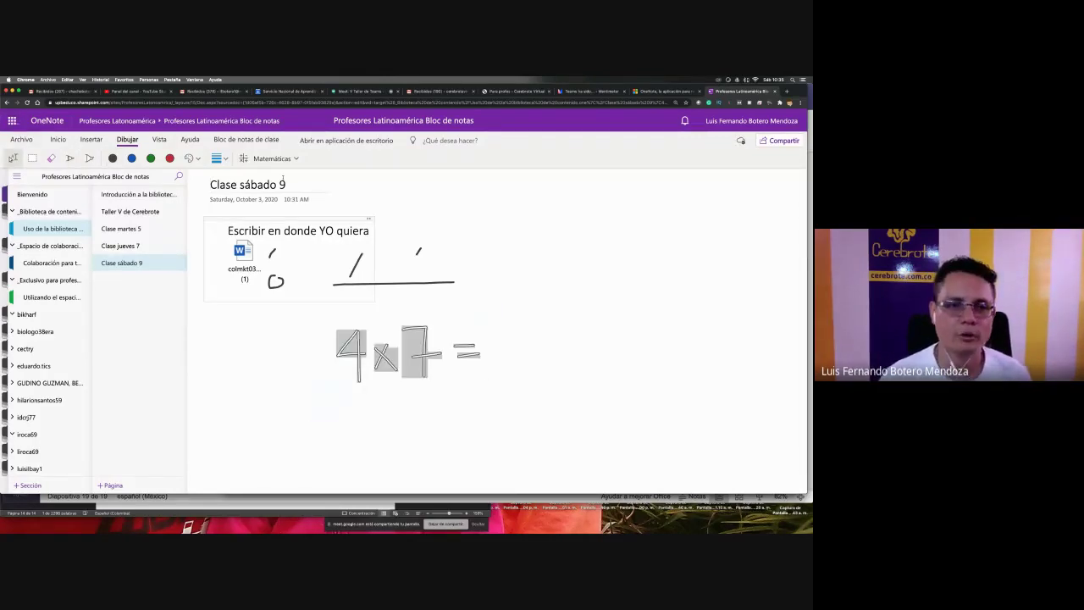
pyautogui.click(288, 158)
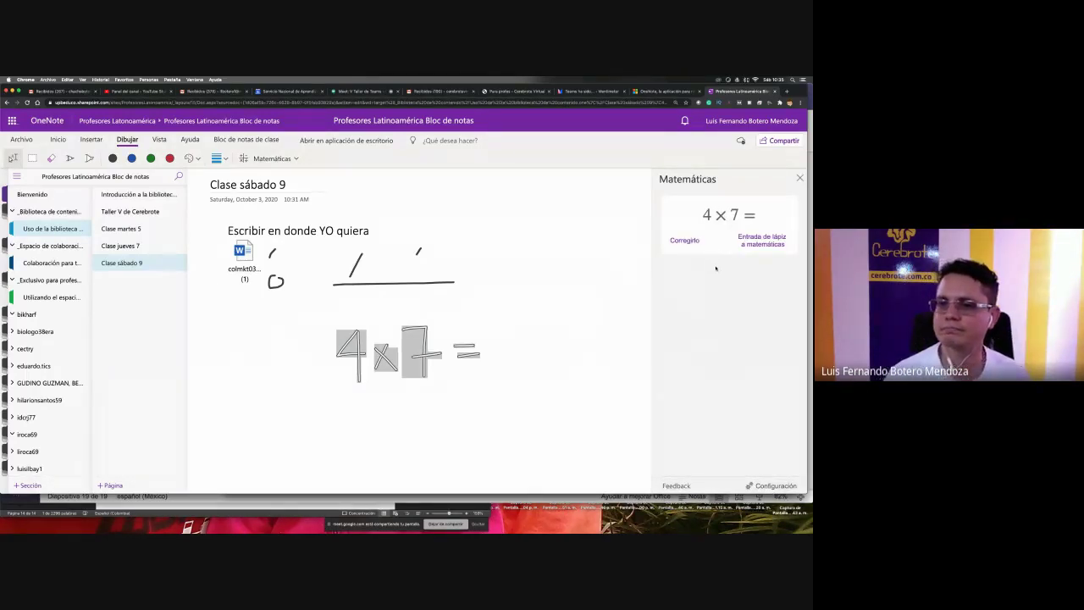
pyautogui.click(760, 240)
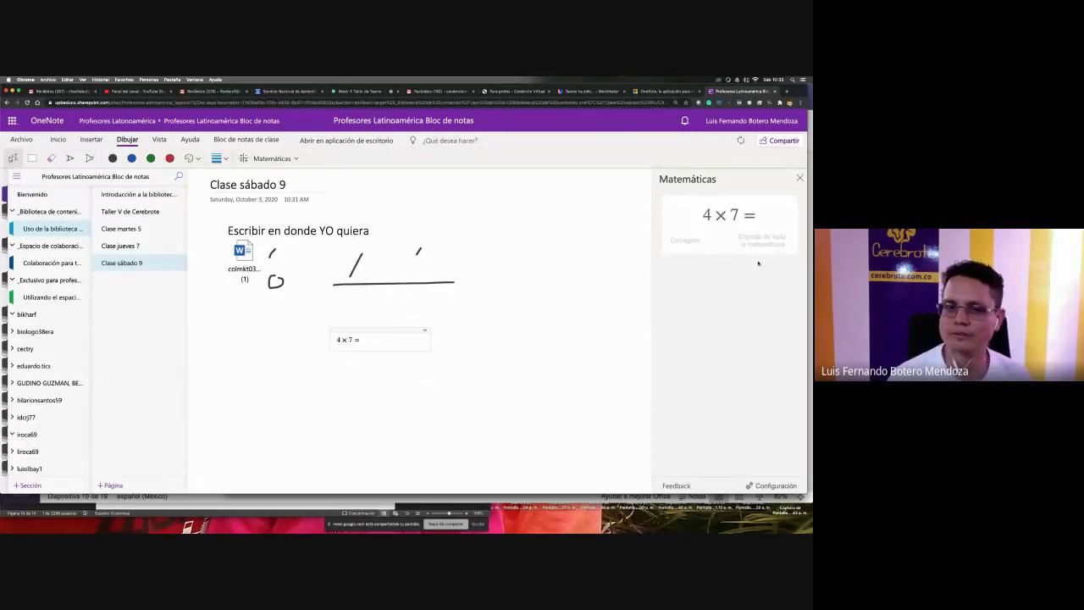
# - Discard an accidental empty container and begin inking an x below the math box
pyautogui.click(380, 343)
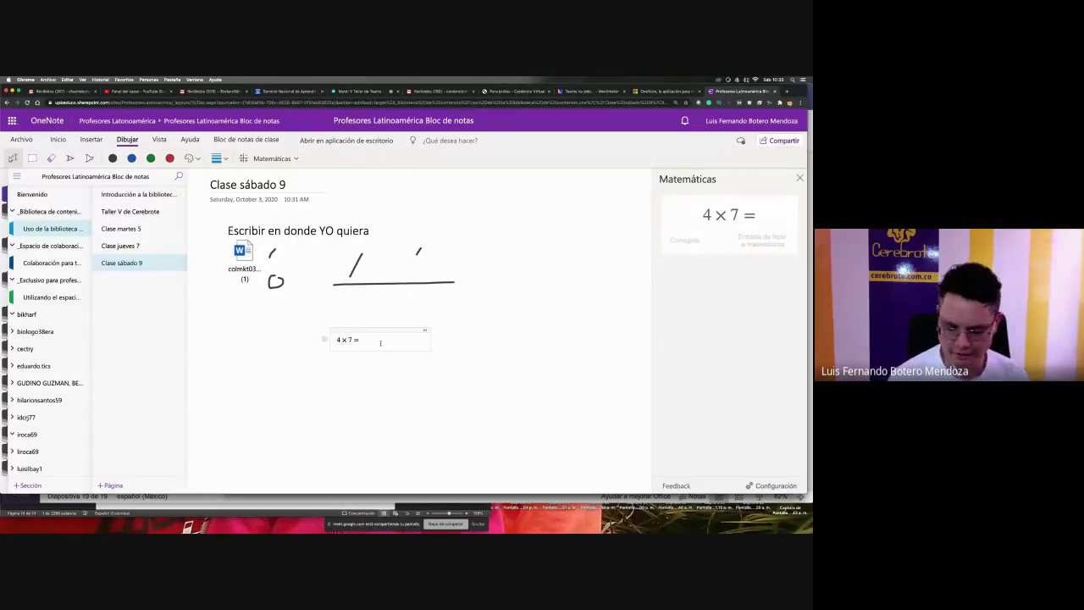
pyautogui.click(441, 366)
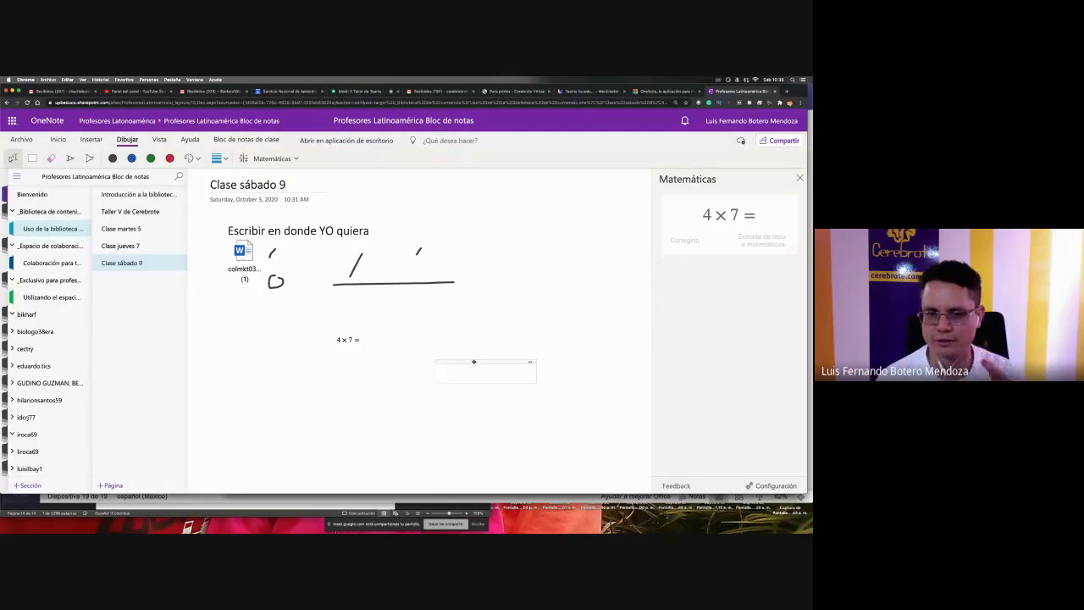
pyautogui.rightClick(473, 362)
pyautogui.press('Escape')
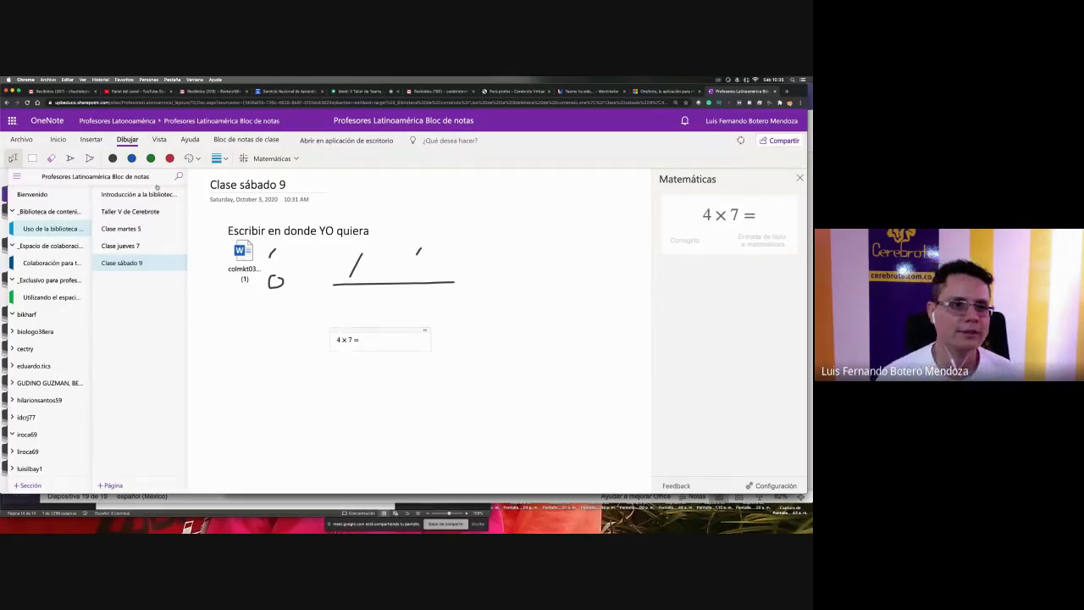
pyautogui.click(69, 159)
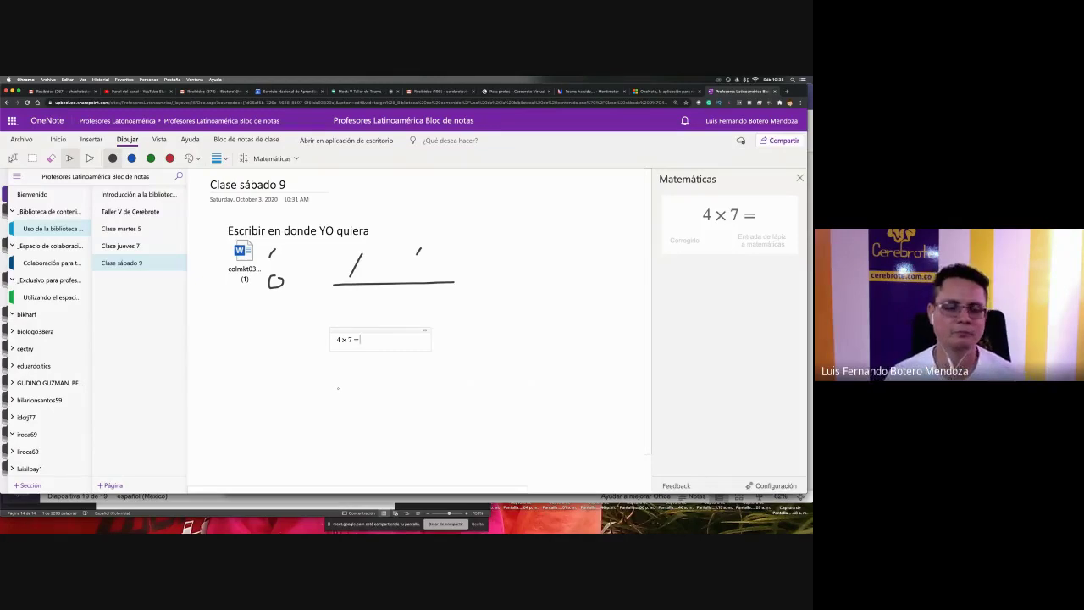
pyautogui.moveTo(333, 387)
pyautogui.mouseDown()
pyautogui.moveTo(352, 412)
pyautogui.moveTo(331, 411)
pyautogui.mouseUp()
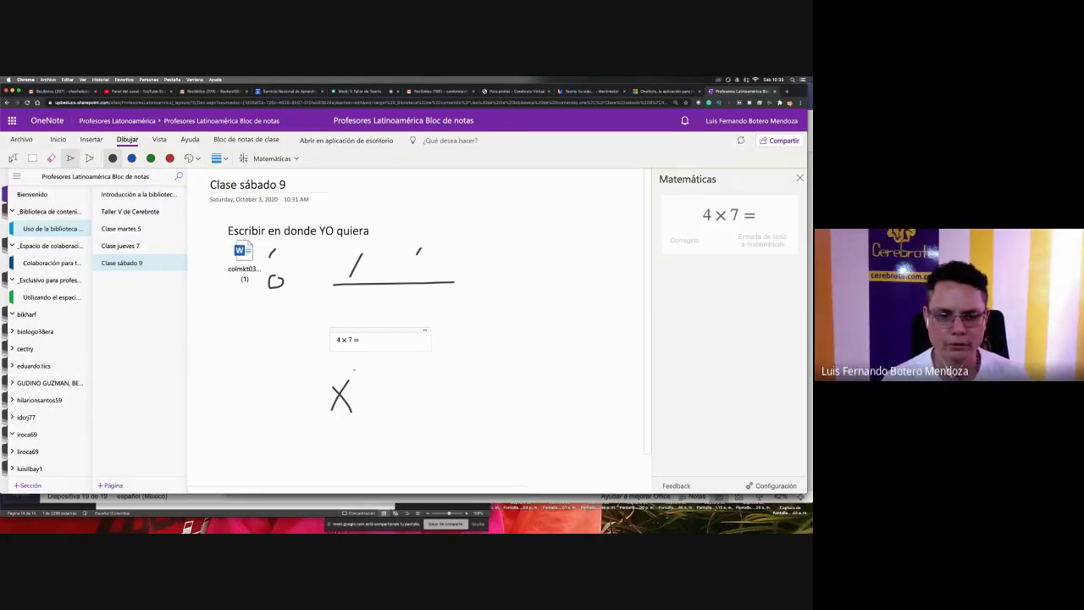
# - Finish handwriting x²+2x−3=0 below 4 × 7 = and lasso-select the equation
pyautogui.moveTo(361, 373); pyautogui.dragTo(367, 380)
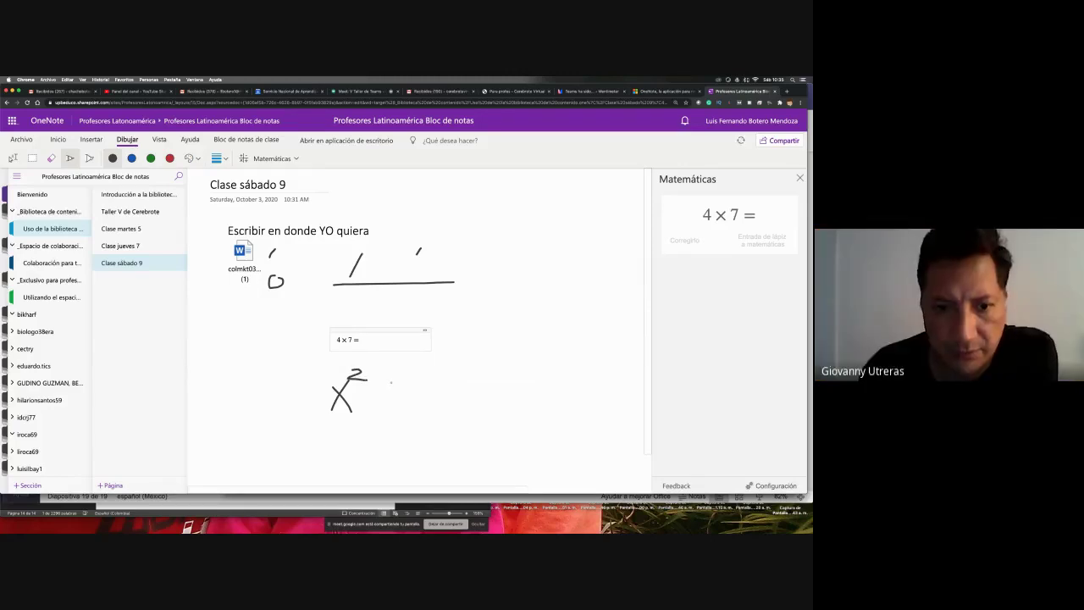
pyautogui.press('super+z')
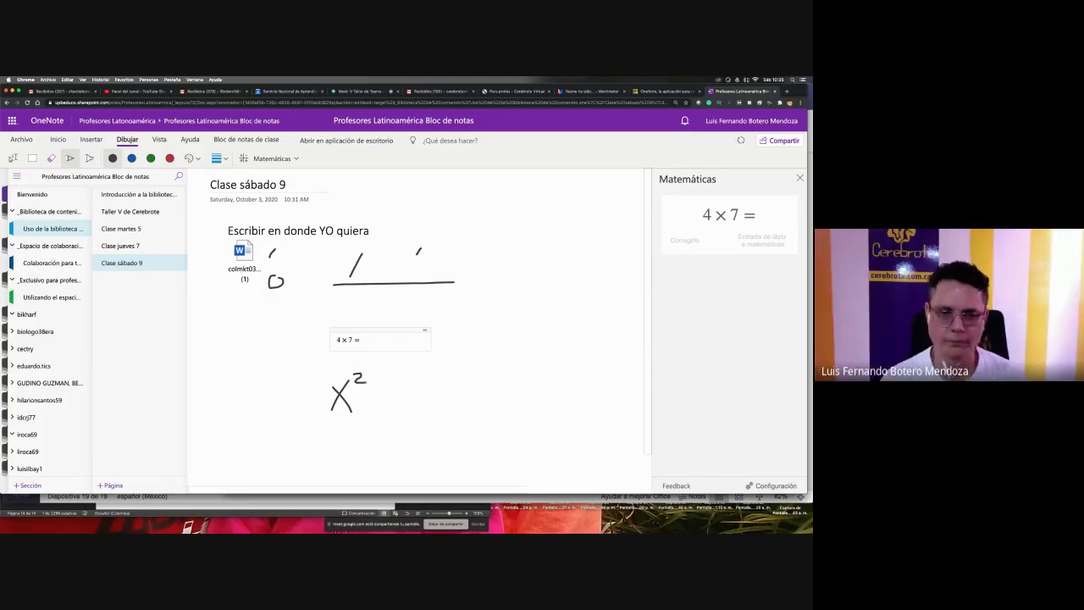
pyautogui.moveTo(383, 383)
pyautogui.mouseDown()
pyautogui.moveTo(384, 418)
pyautogui.moveTo(401, 402)
pyautogui.moveTo(444, 413)
pyautogui.mouseUp()
pyautogui.moveTo(454, 393)
pyautogui.mouseDown()
pyautogui.moveTo(494, 388)
pyautogui.moveTo(483, 410)
pyautogui.moveTo(546, 386)
pyautogui.moveTo(559, 404)
pyautogui.moveTo(555, 380)
pyautogui.mouseUp()
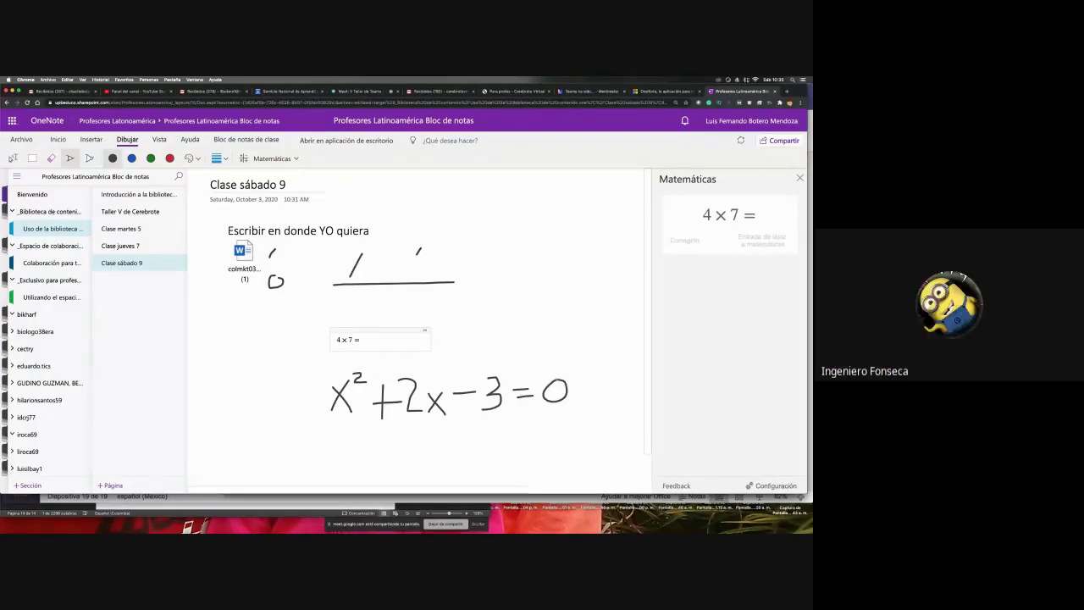
pyautogui.click(13, 158)
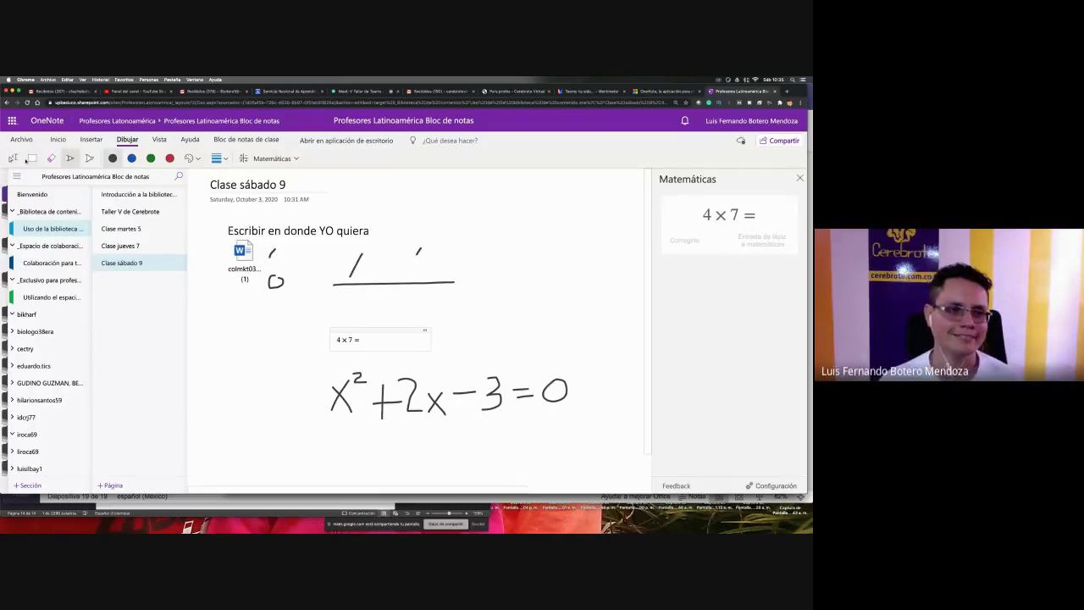
pyautogui.moveTo(290, 363); pyautogui.dragTo(267, 364)
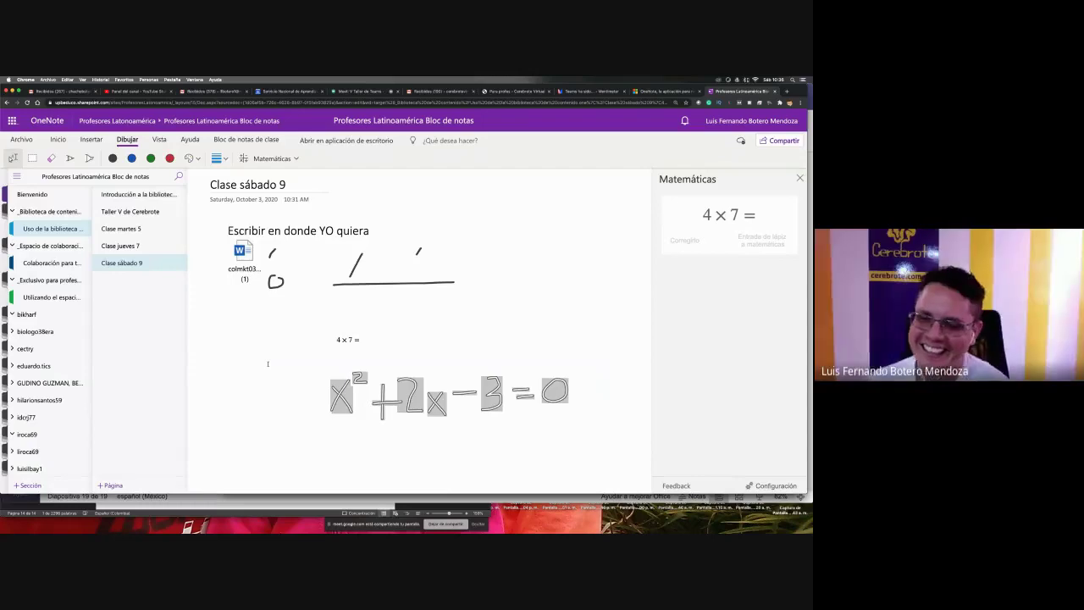
# - Reopen the Math panel and select the misread −3=0 part of the ink
pyautogui.click(799, 177)
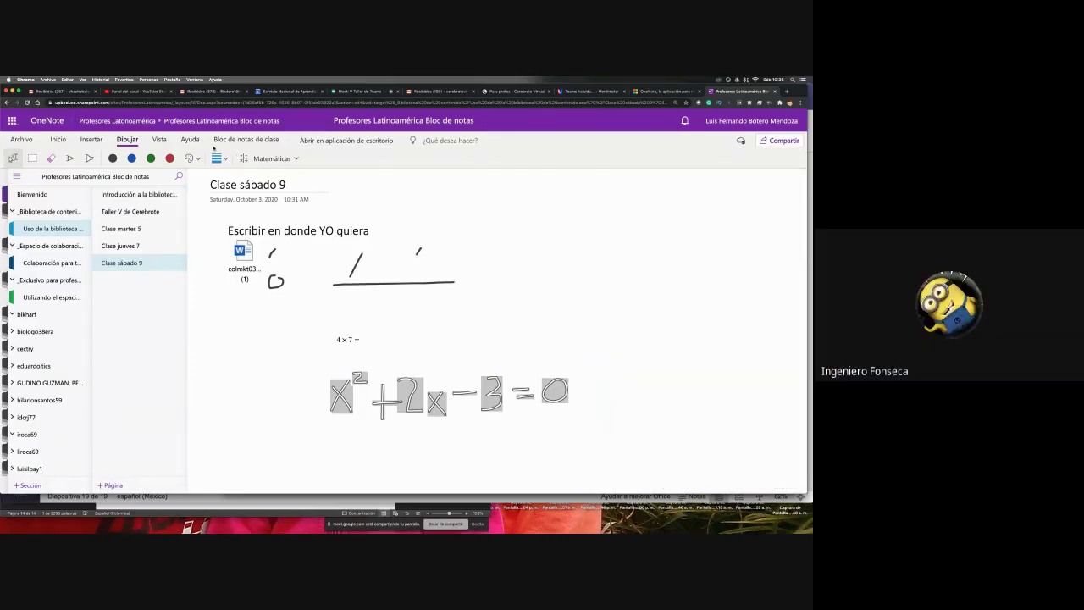
pyautogui.click(256, 159)
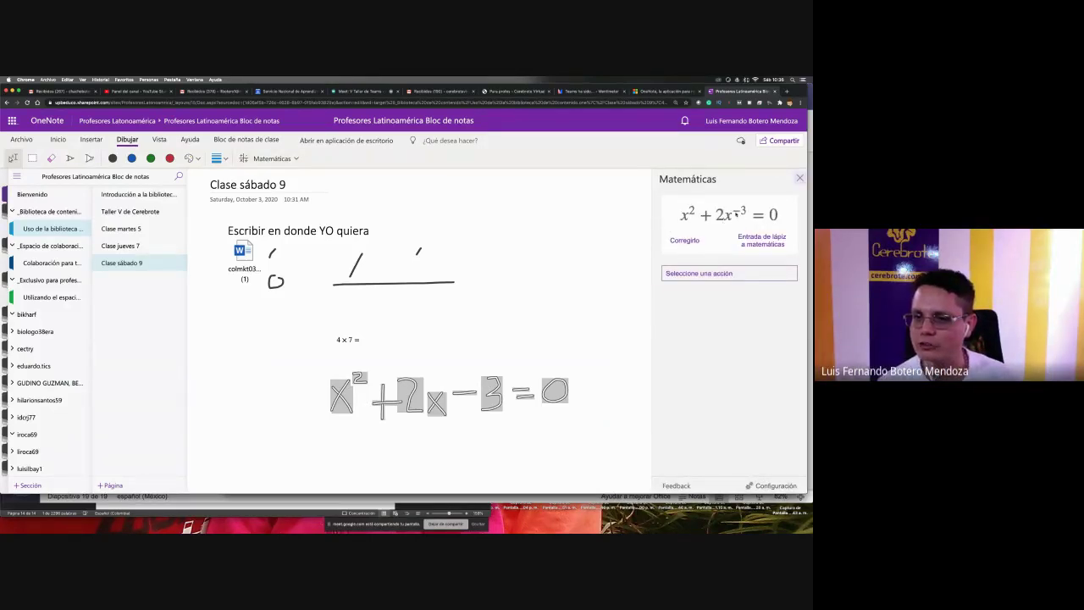
pyautogui.click(558, 360)
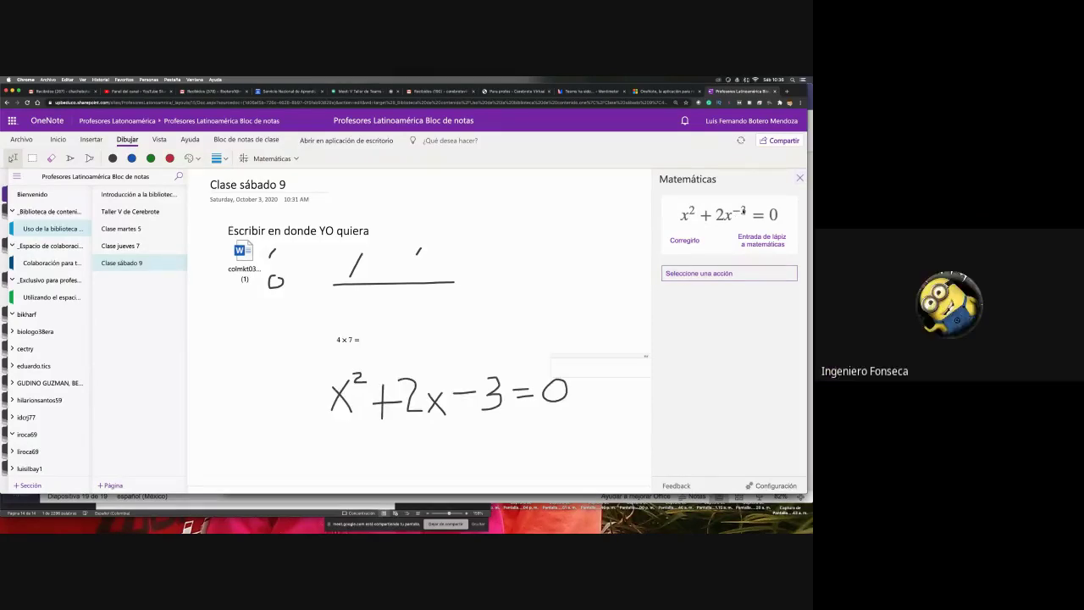
pyautogui.click(457, 388)
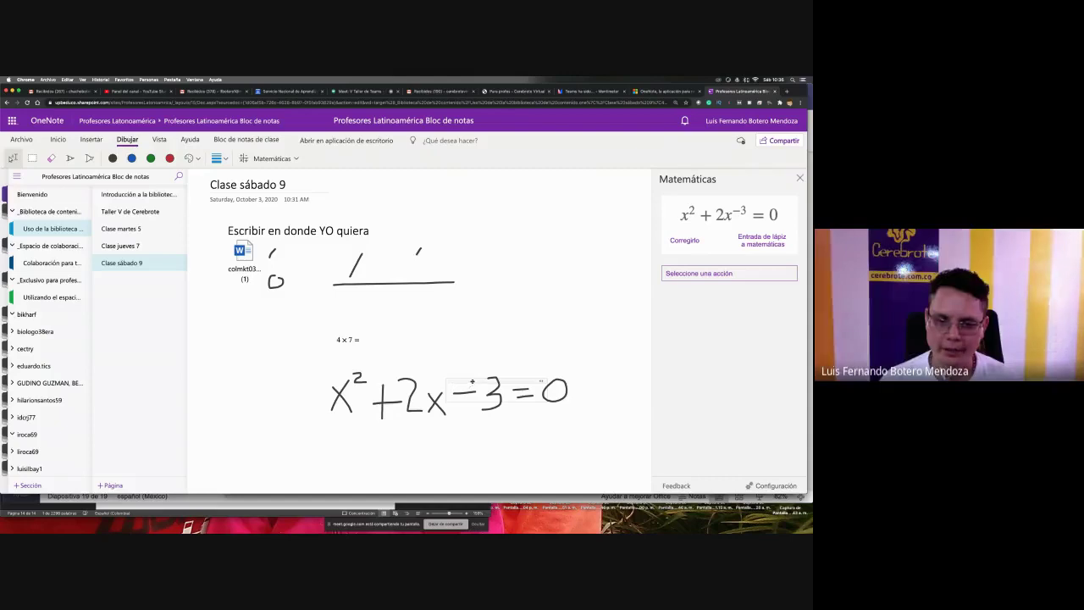
pyautogui.moveTo(472, 382); pyautogui.dragTo(548, 413)
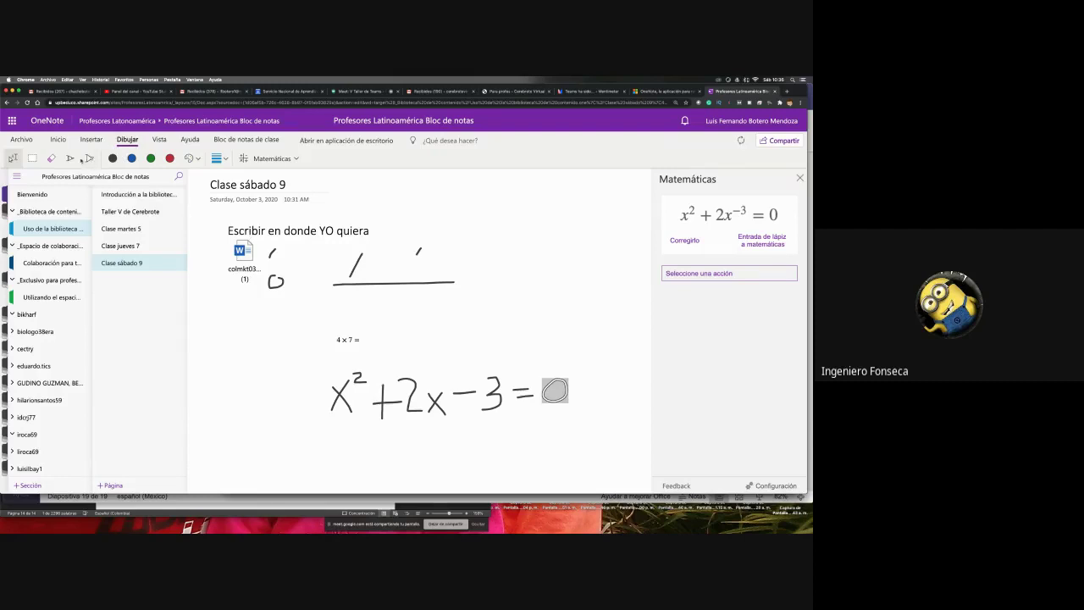
# - Erase and redraw the minus sign, then reselect so Math reads x² + 2x − 3 = 0
pyautogui.click(51, 158)
pyautogui.moveTo(460, 394); pyautogui.dragTo(467, 404)
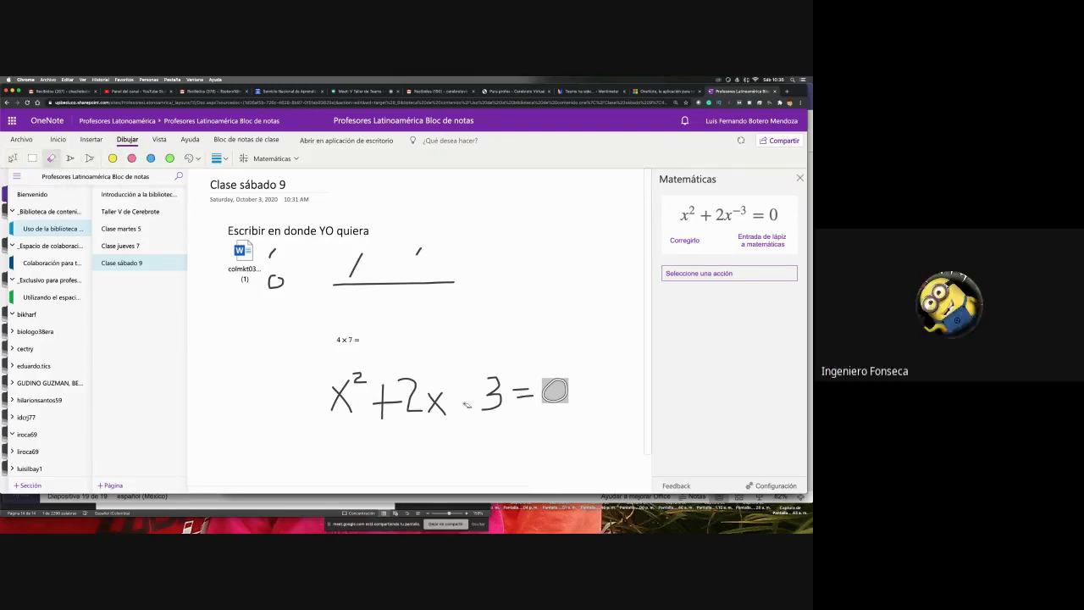
pyautogui.click(69, 159)
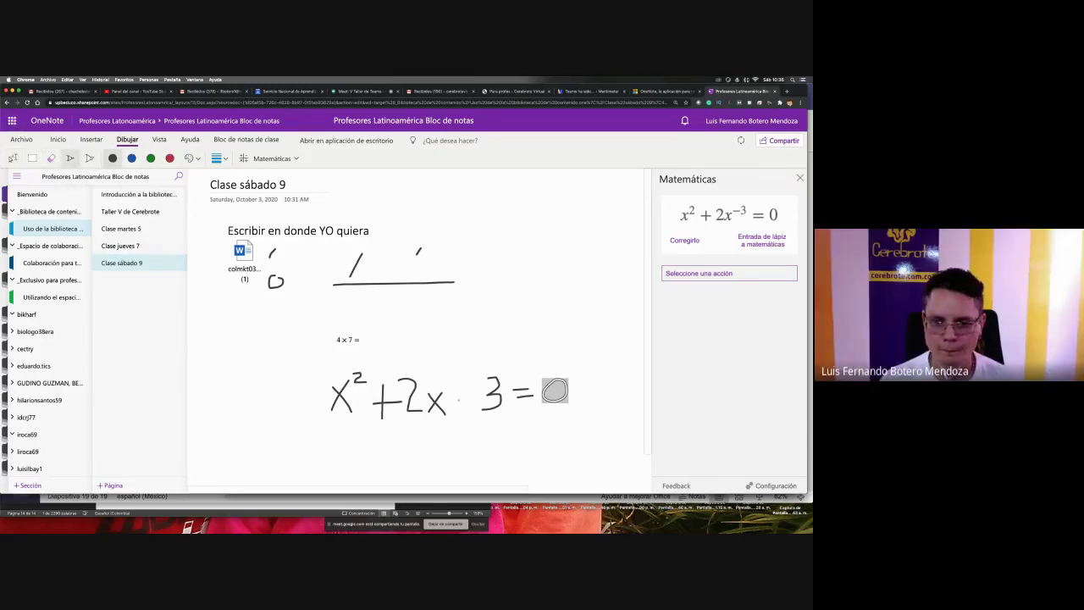
pyautogui.moveTo(457, 400); pyautogui.dragTo(468, 400)
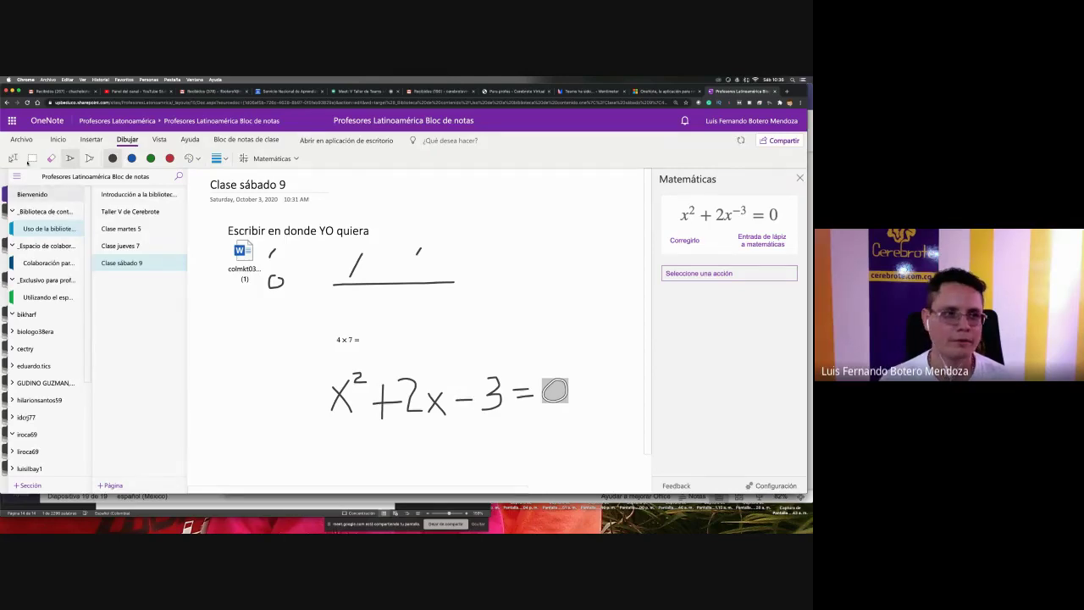
pyautogui.click(13, 159)
pyautogui.moveTo(299, 447); pyautogui.dragTo(589, 366)
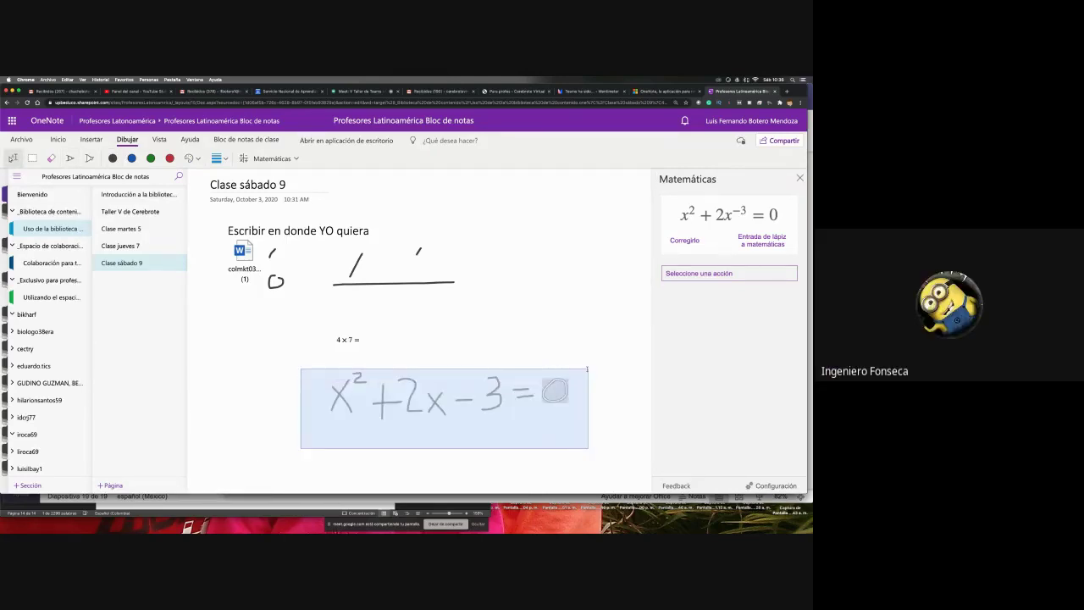
pyautogui.click(800, 178)
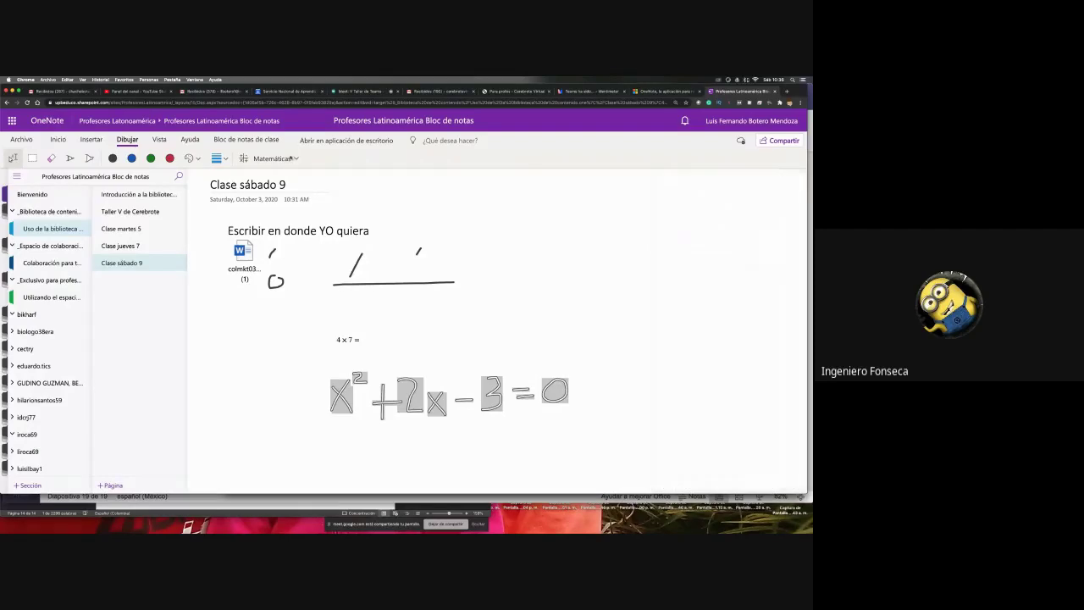
pyautogui.click(269, 158)
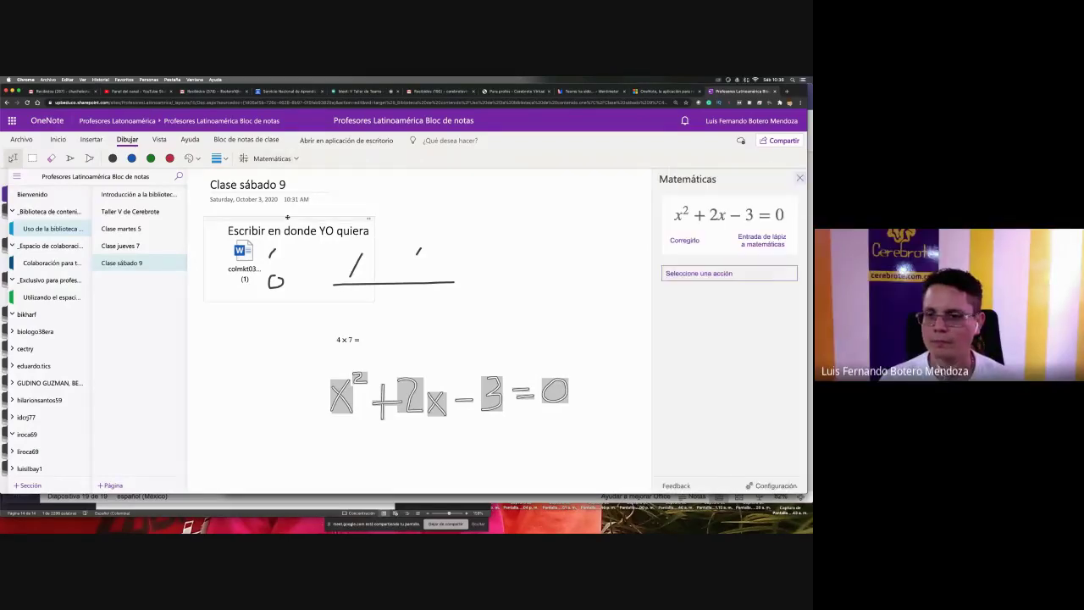
# - Graph both sides of x² + 2x − 3 = 0 in 2D and insert the graph onto the page
pyautogui.click(745, 274)
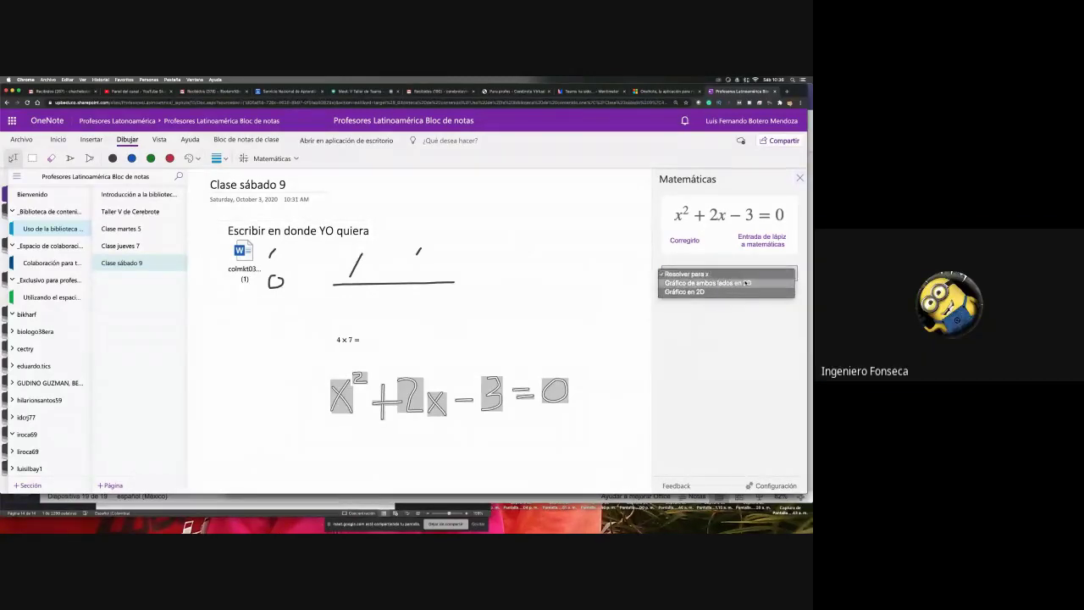
pyautogui.click(745, 283)
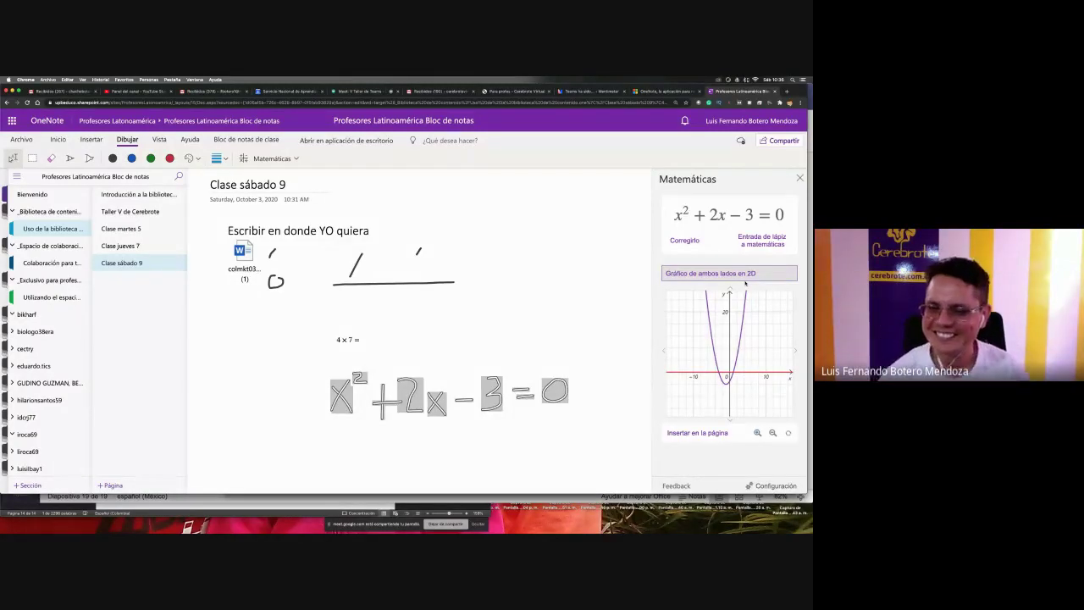
pyautogui.click(706, 433)
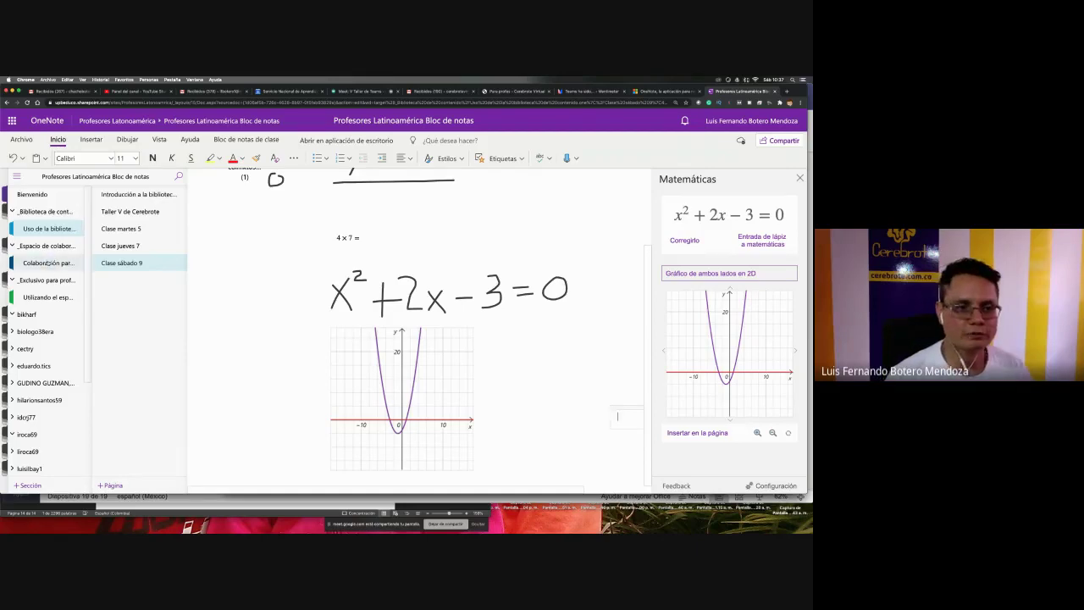
# - Browse the collaboration and content library sections, then open the empty iroca69 section group
pyautogui.click(47, 262)
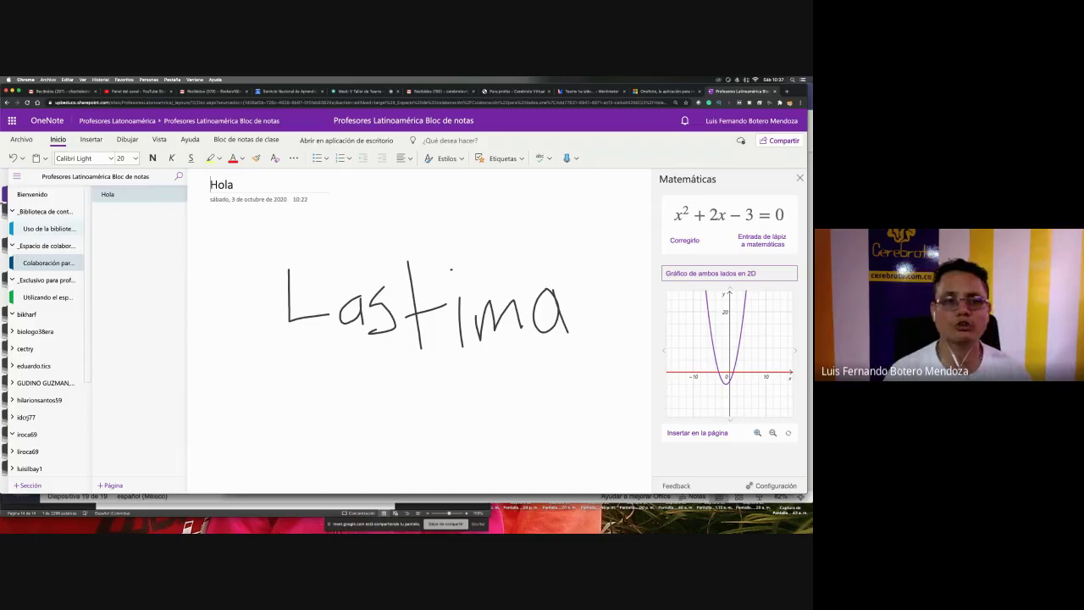
pyautogui.click(43, 230)
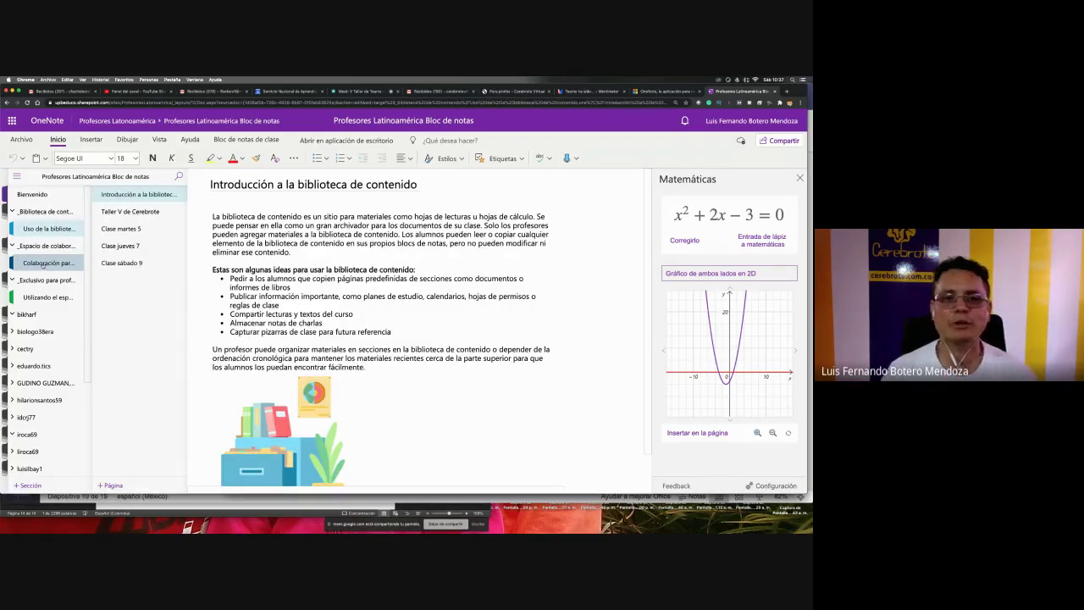
pyautogui.click(42, 264)
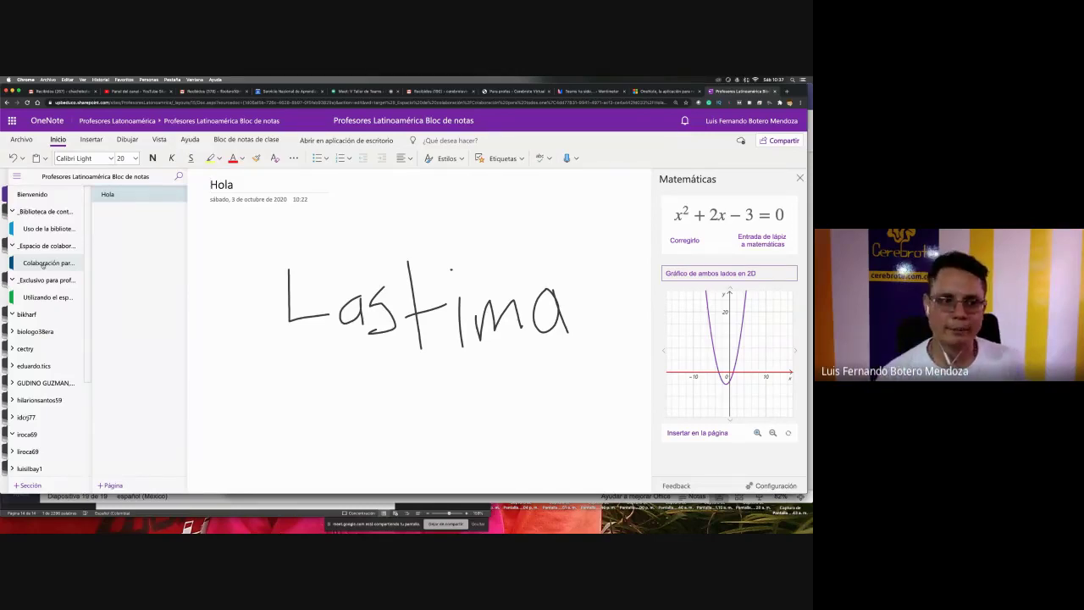
pyautogui.click(42, 265)
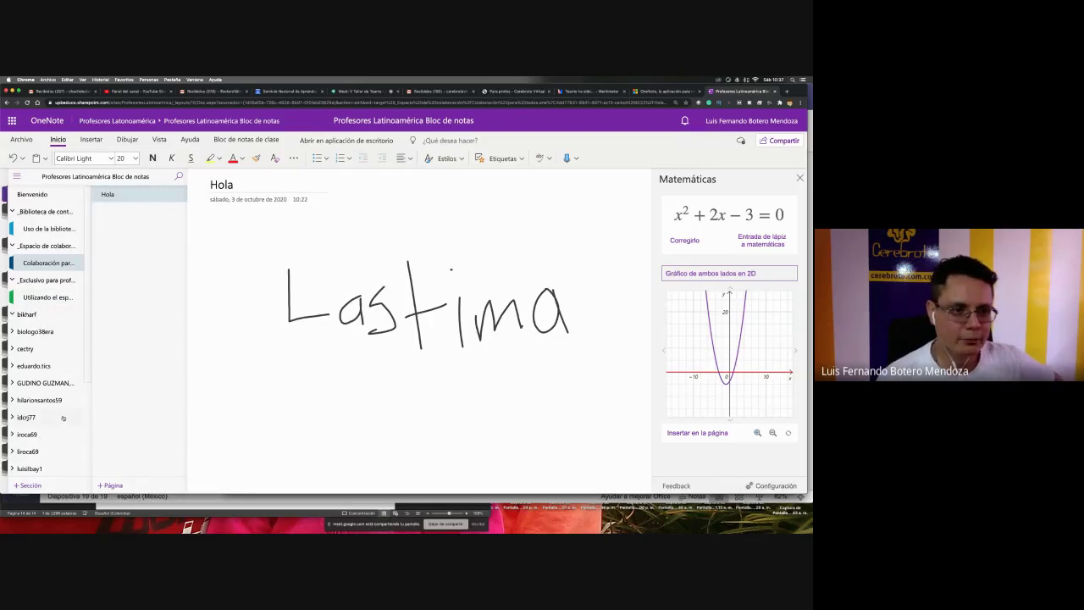
pyautogui.click(38, 434)
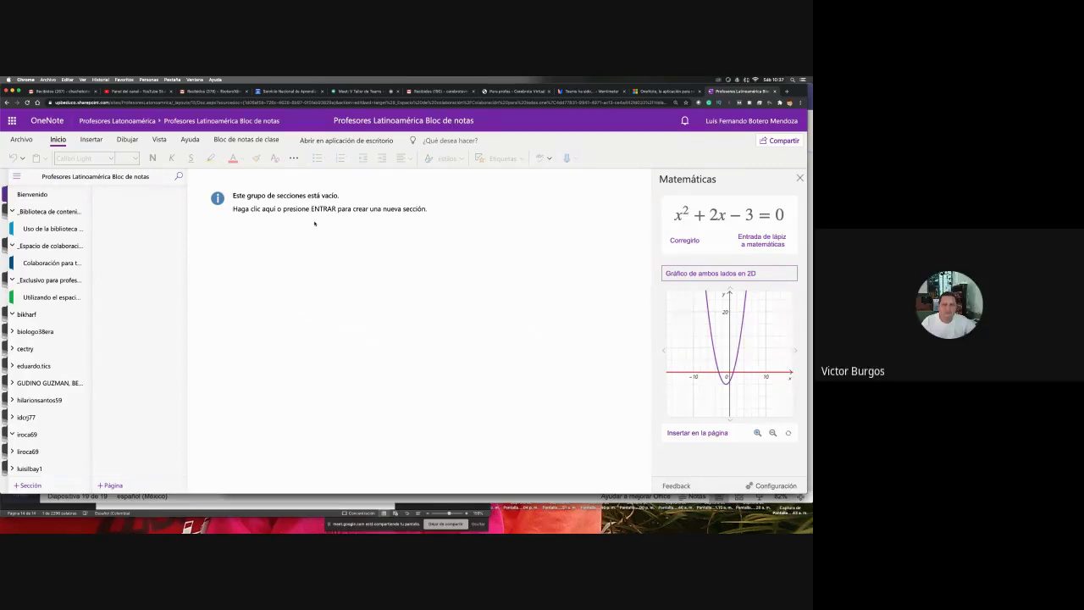
# - Cycle through the Insertar, Dibujar and Vista ribbon tabs, ending on Insertar
pyautogui.click(79, 139)
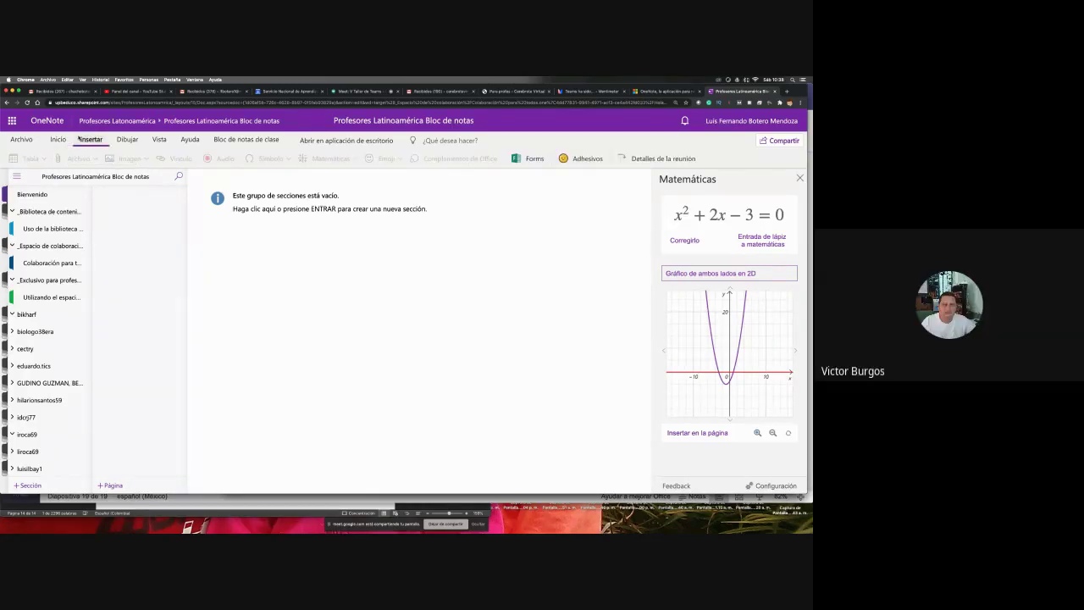
pyautogui.click(127, 139)
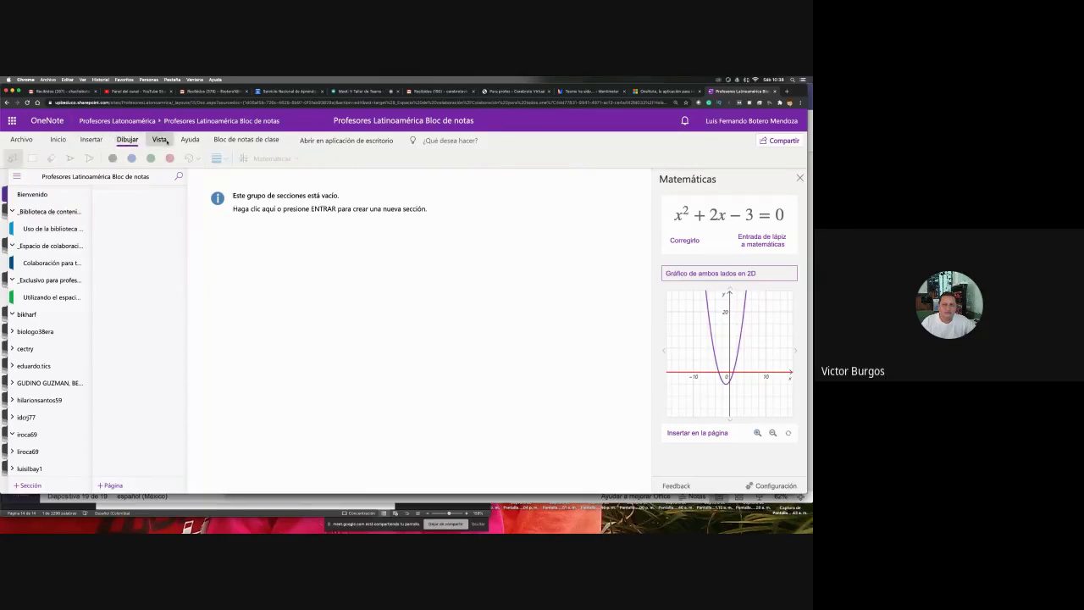
pyautogui.click(159, 139)
pyautogui.click(127, 139)
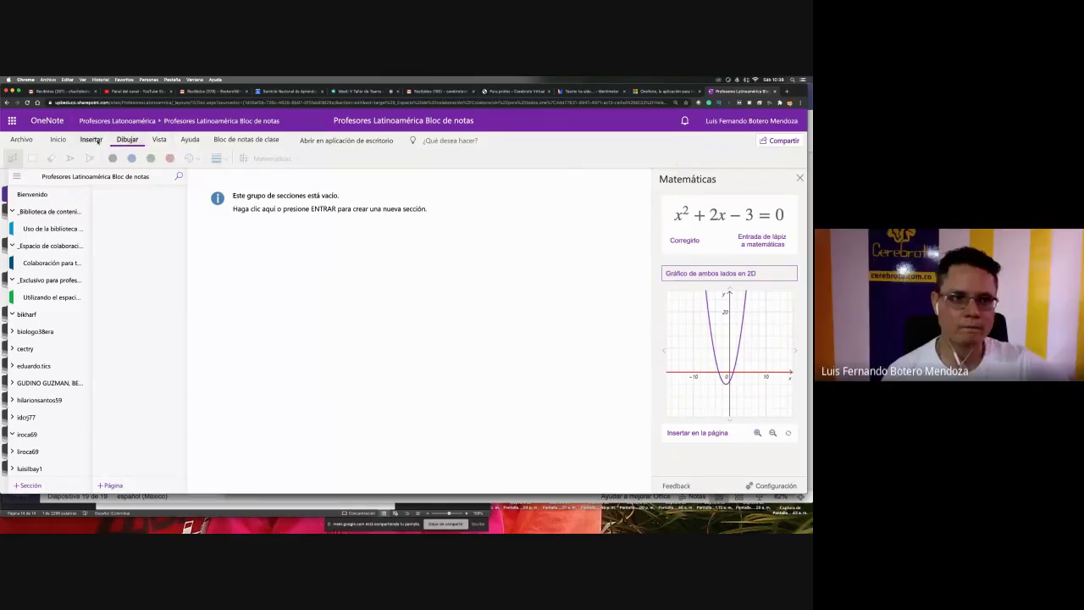
pyautogui.click(95, 140)
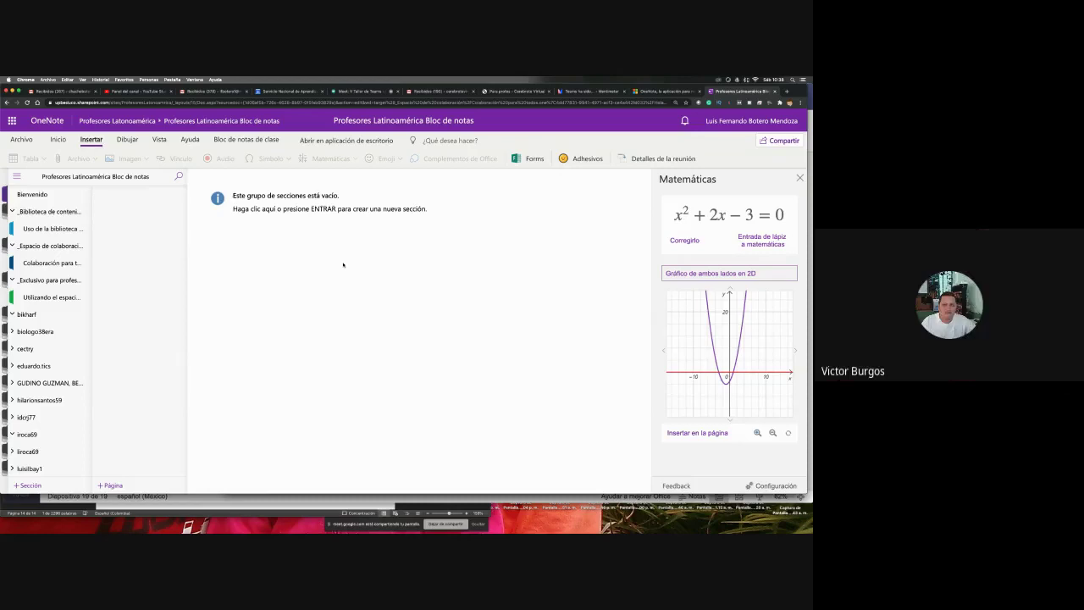
# - Browse the content library and teachers-only sections, collapsing and expanding their section groups
pyautogui.click(52, 228)
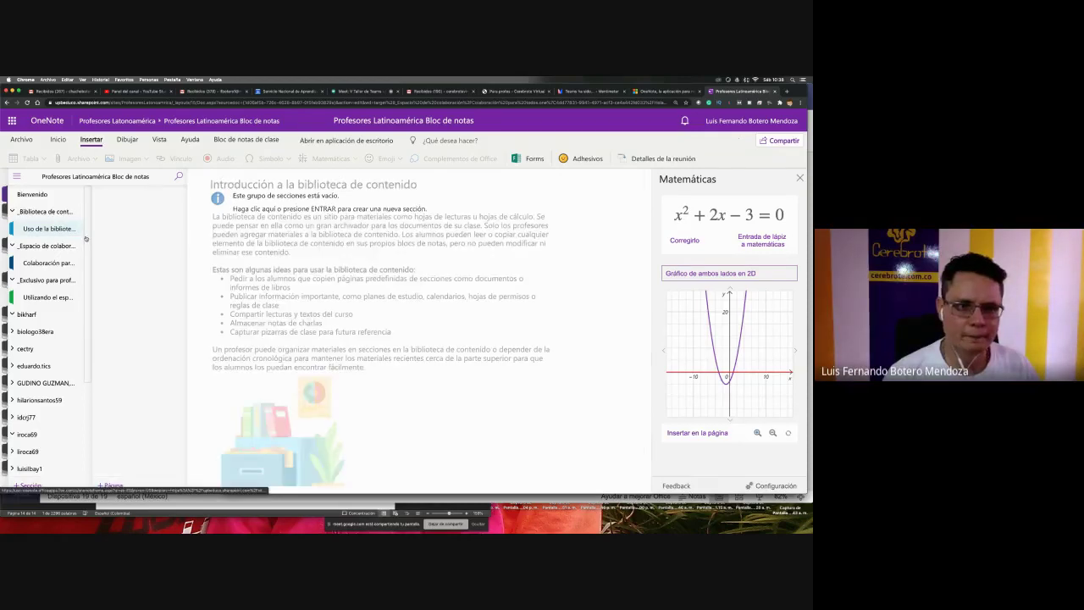
pyautogui.click(51, 246)
pyautogui.click(53, 263)
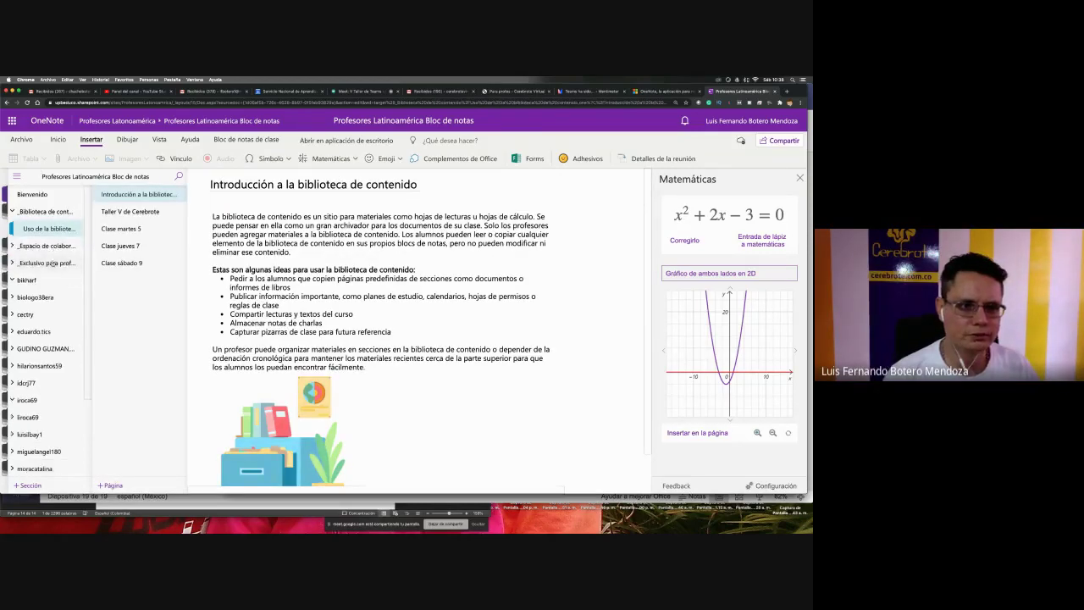
pyautogui.click(53, 262)
pyautogui.click(51, 280)
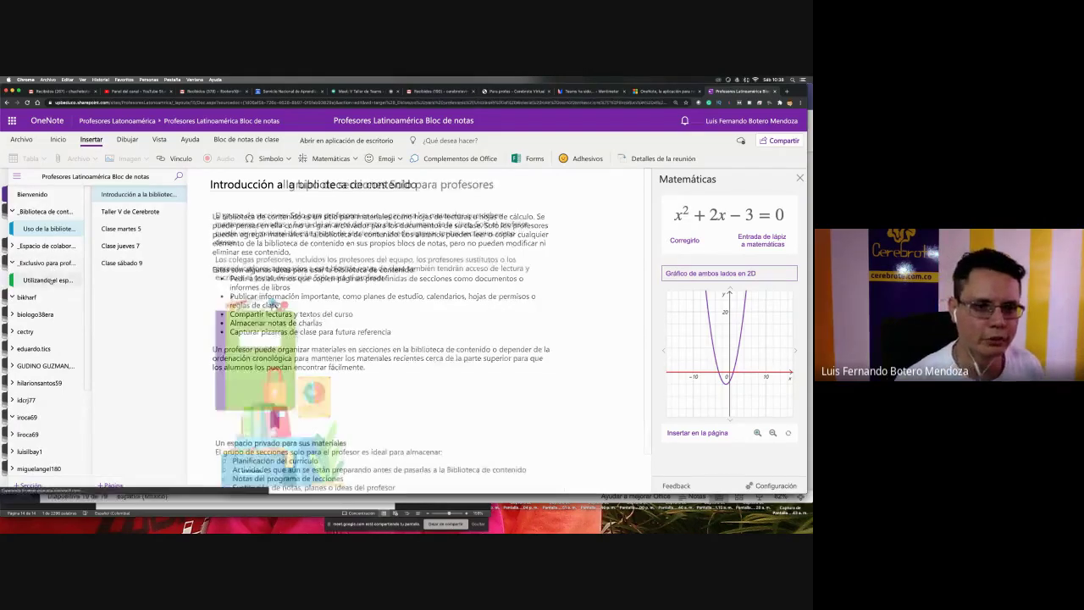
pyautogui.click(51, 229)
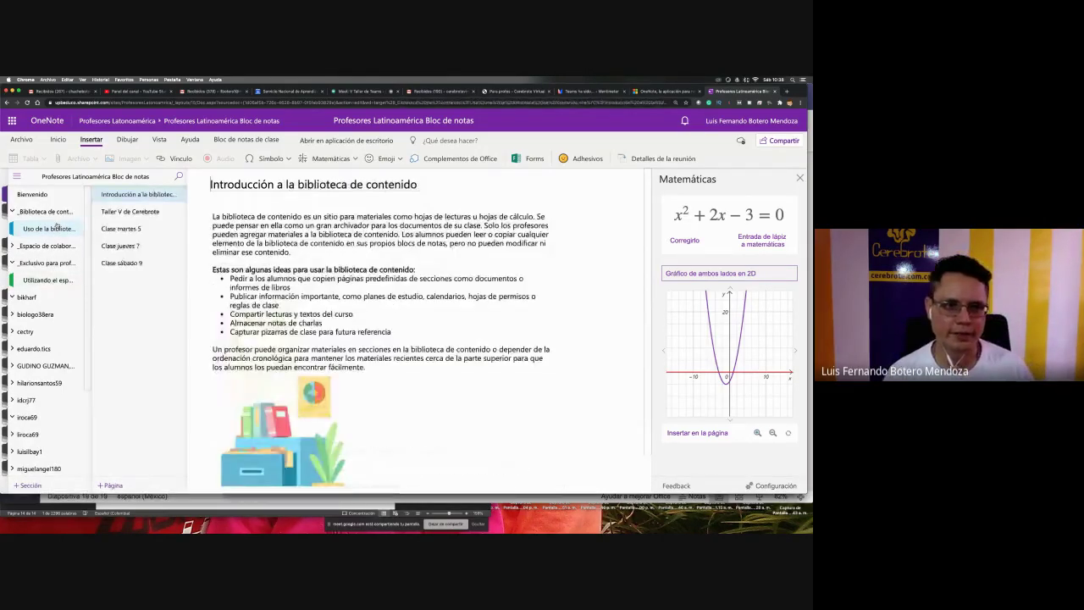
# - Reopen the Clase sábado 9 page, then switch to the Google Meet call
pyautogui.click(127, 263)
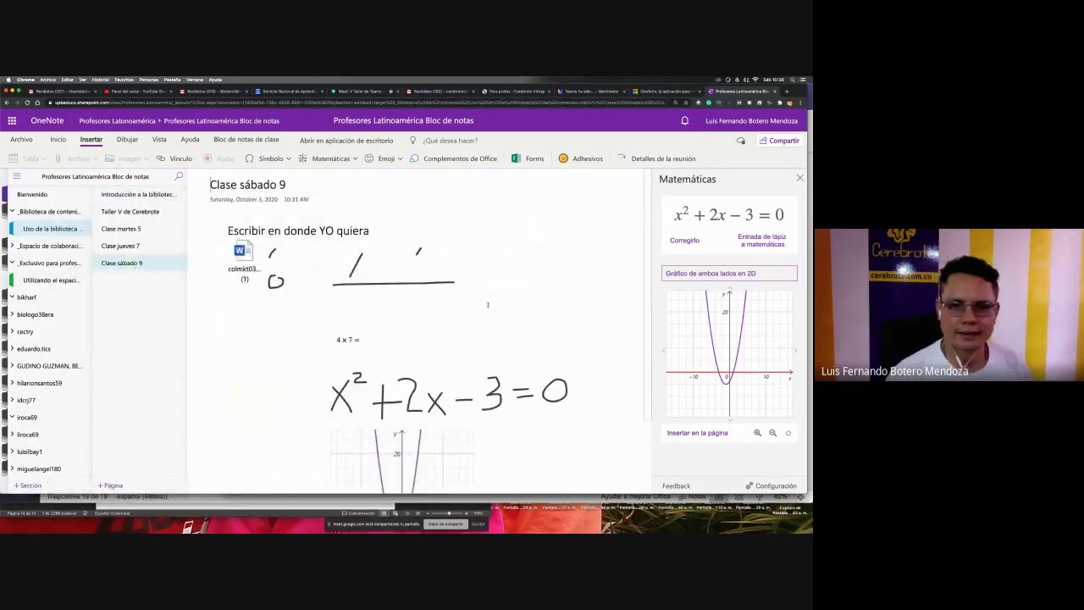
pyautogui.click(517, 268)
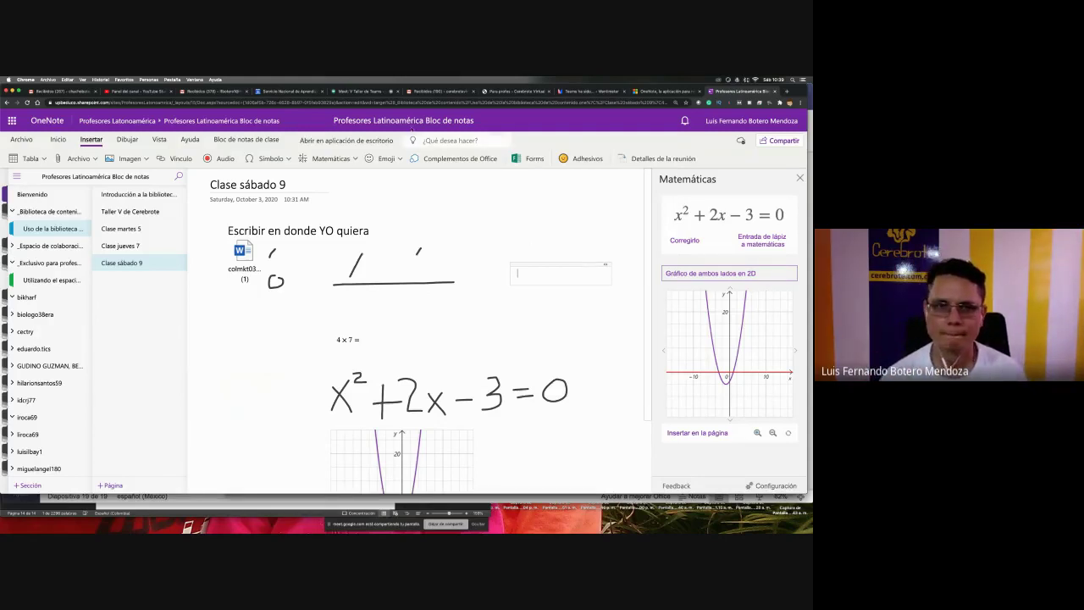
pyautogui.click(360, 90)
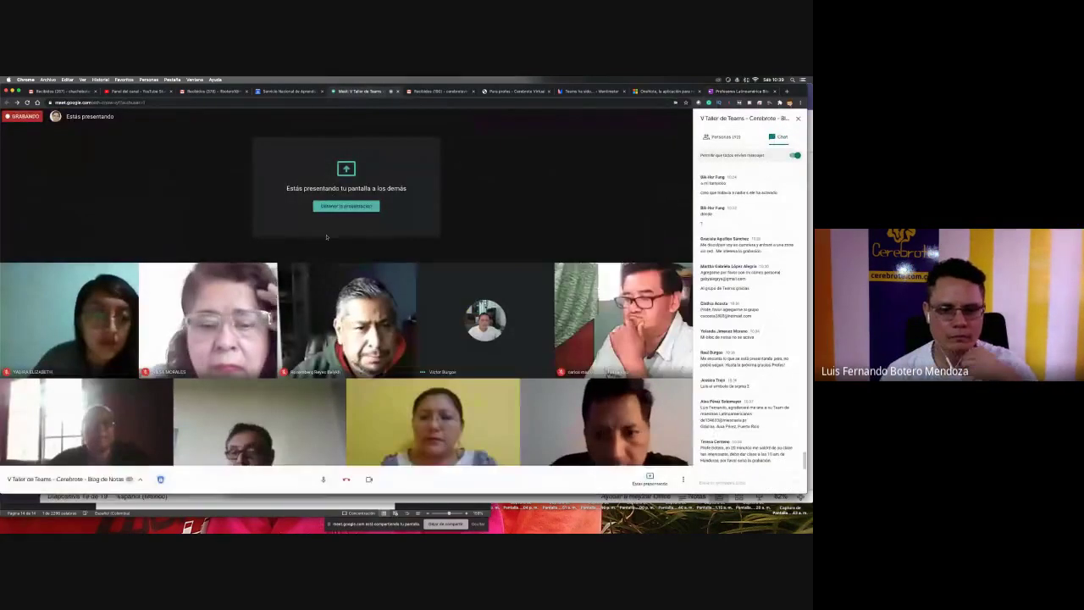
# - Mute and unmute the Meet microphone, then return to the OneNote notebook tab
pyautogui.click(323, 479)
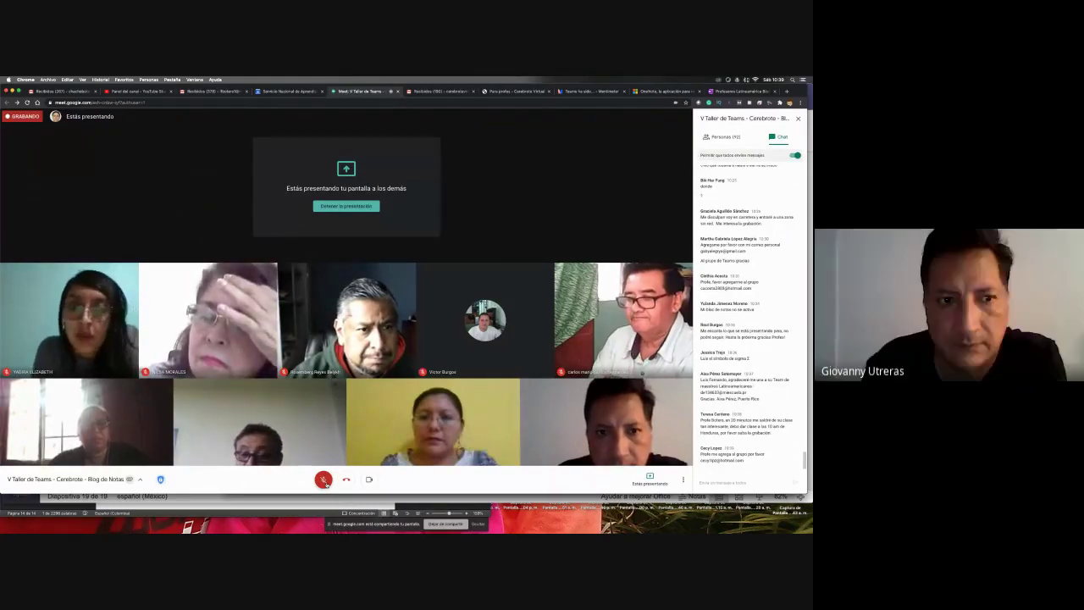
pyautogui.click(324, 480)
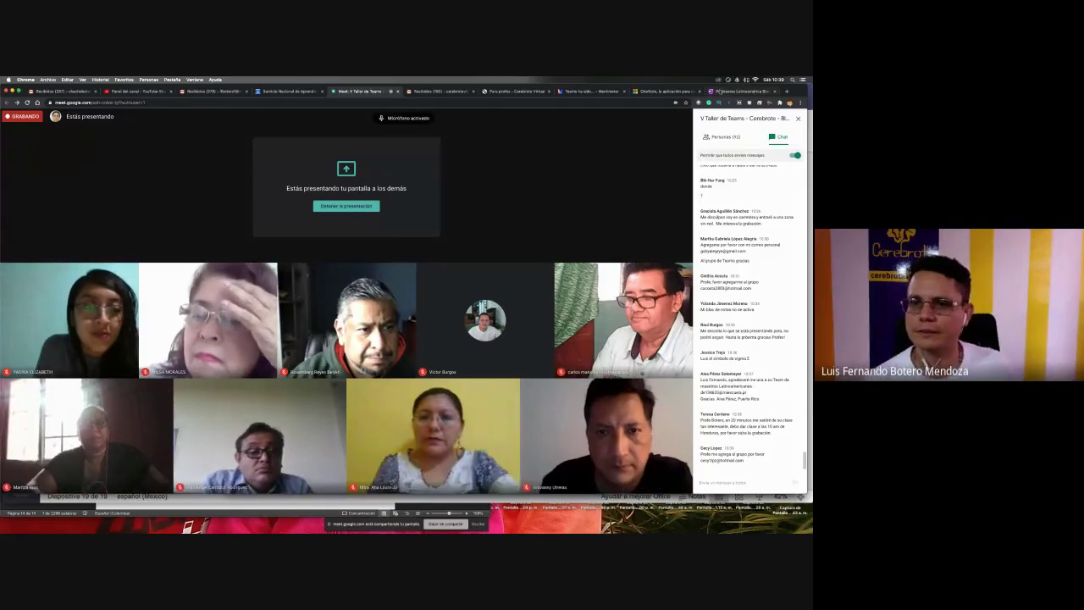
pyautogui.click(719, 91)
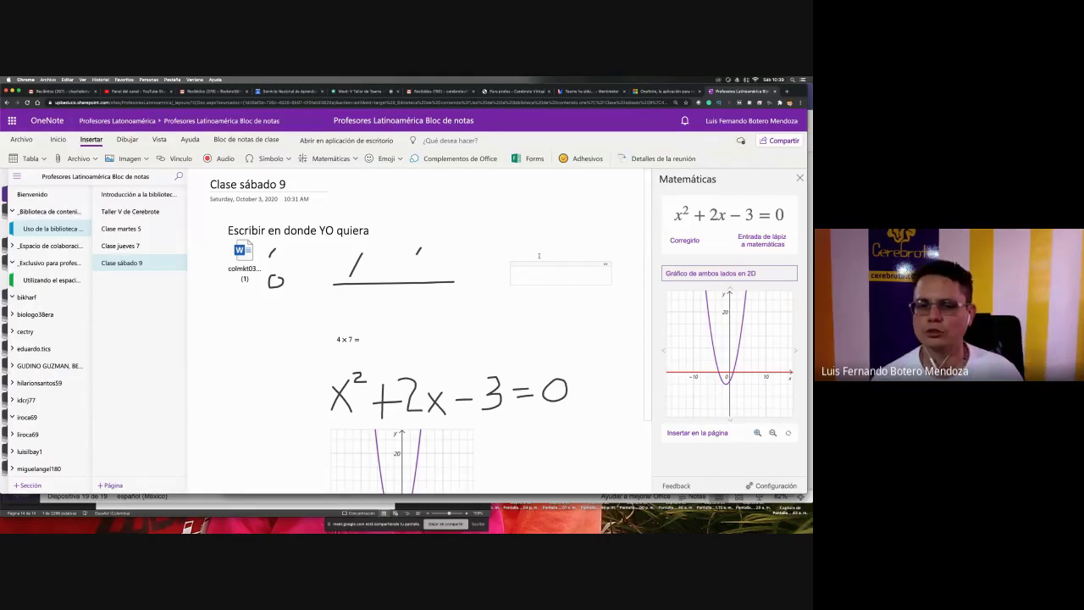
# - Select the parabola graph image beneath x²+2x−3=0 on Clase sábado 9
pyautogui.scroll(-2, 440, 425)
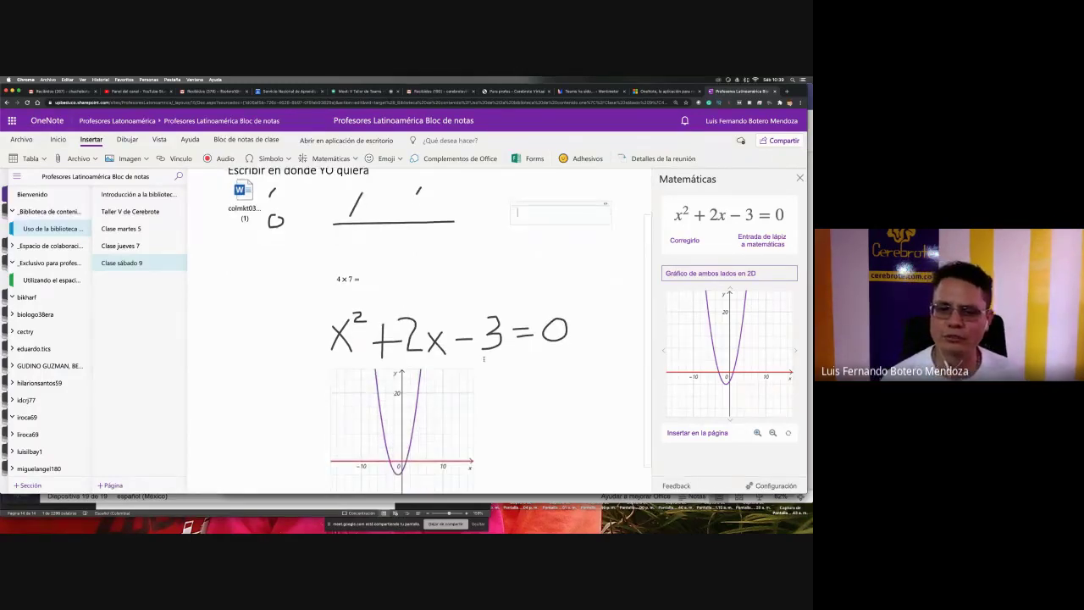
pyautogui.scroll(-1, 466, 364)
pyautogui.click(454, 366)
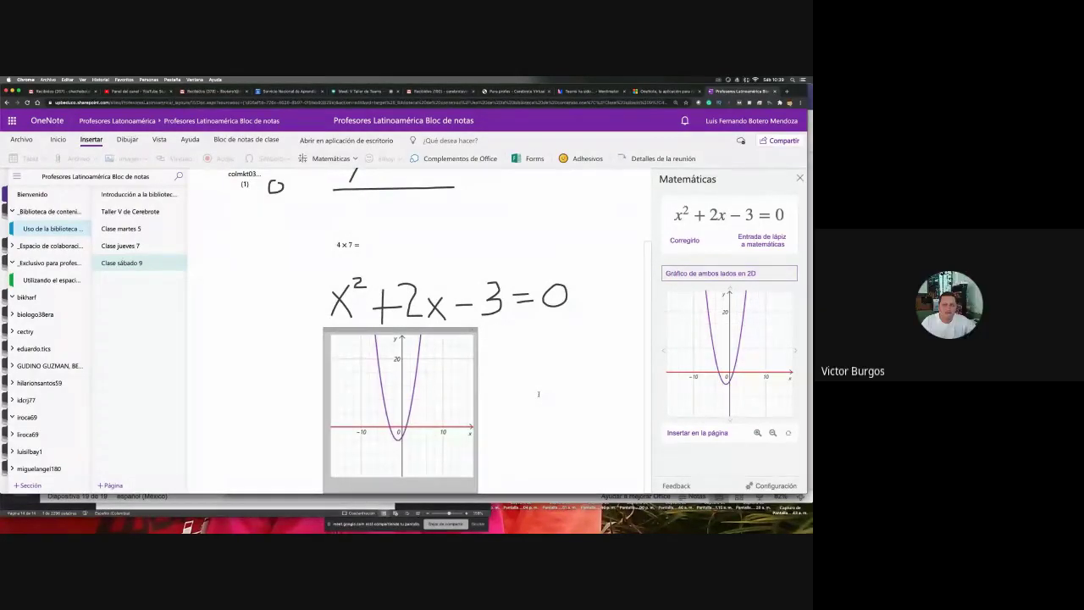
pyautogui.click(355, 92)
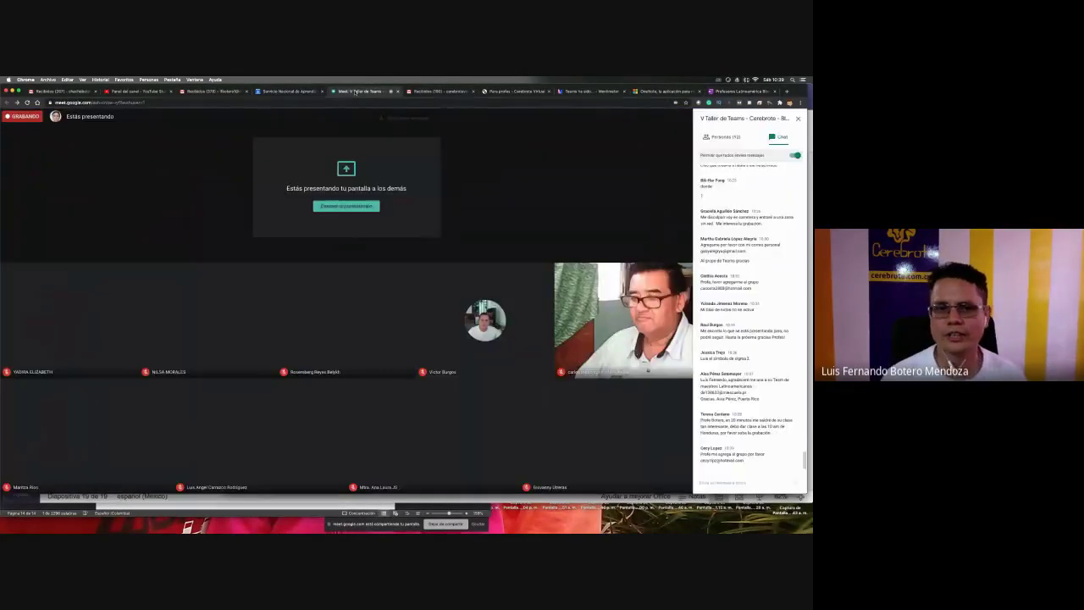
pyautogui.click(516, 259)
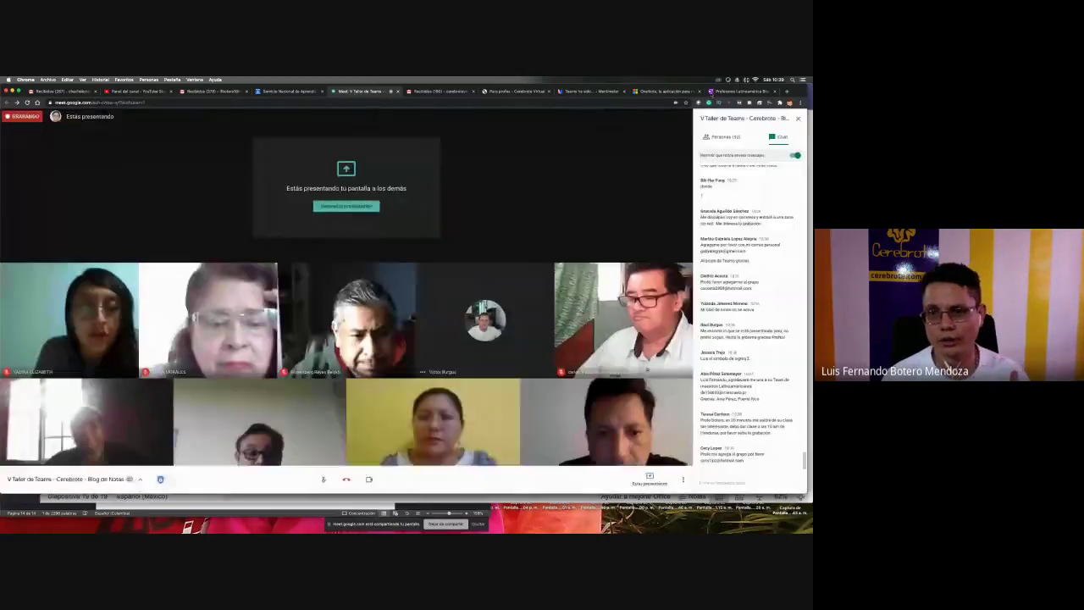
pyautogui.click(742, 91)
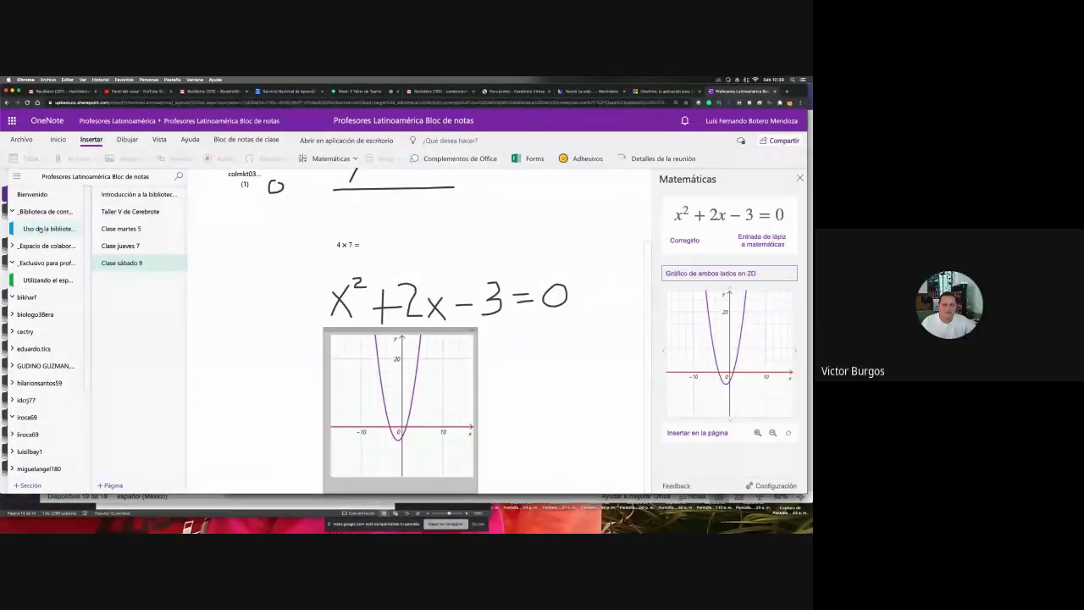
# - Move between the Clase sábado 9 page and the collaboration section's Hola page
pyautogui.click(51, 228)
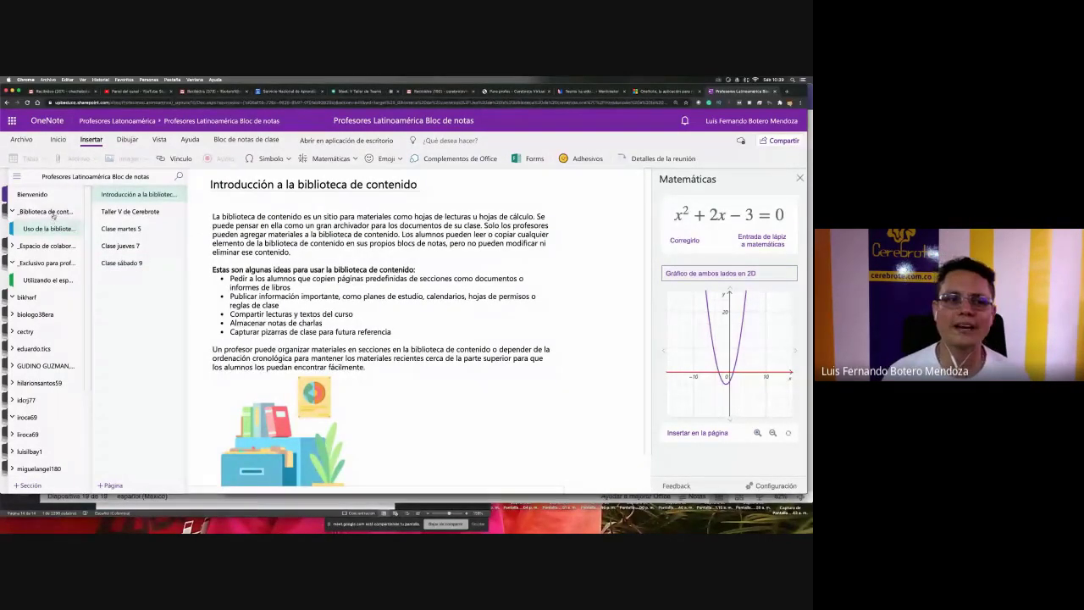
pyautogui.click(121, 263)
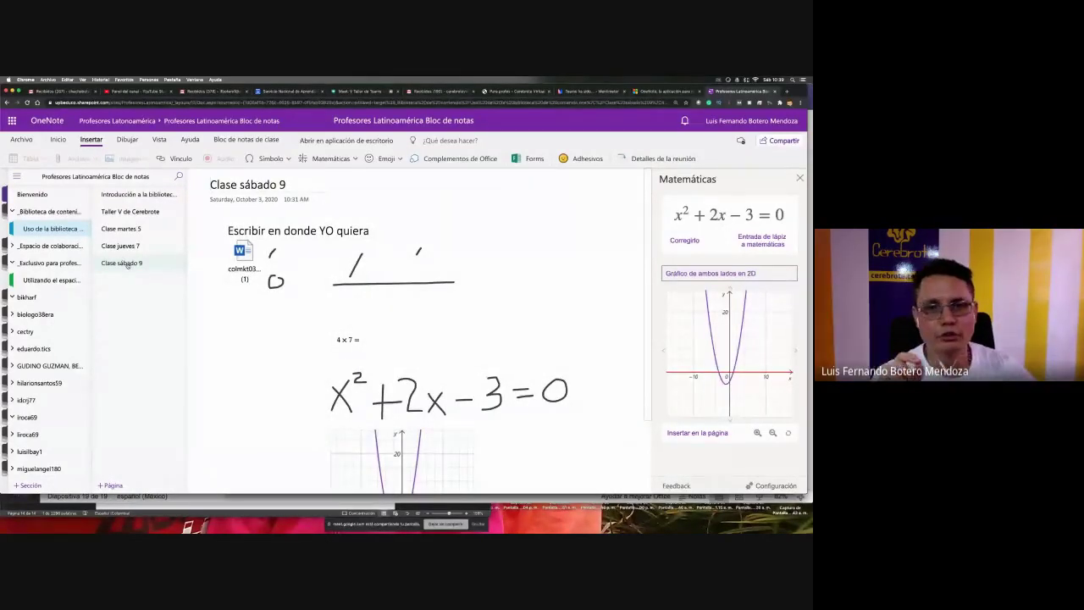
pyautogui.click(127, 263)
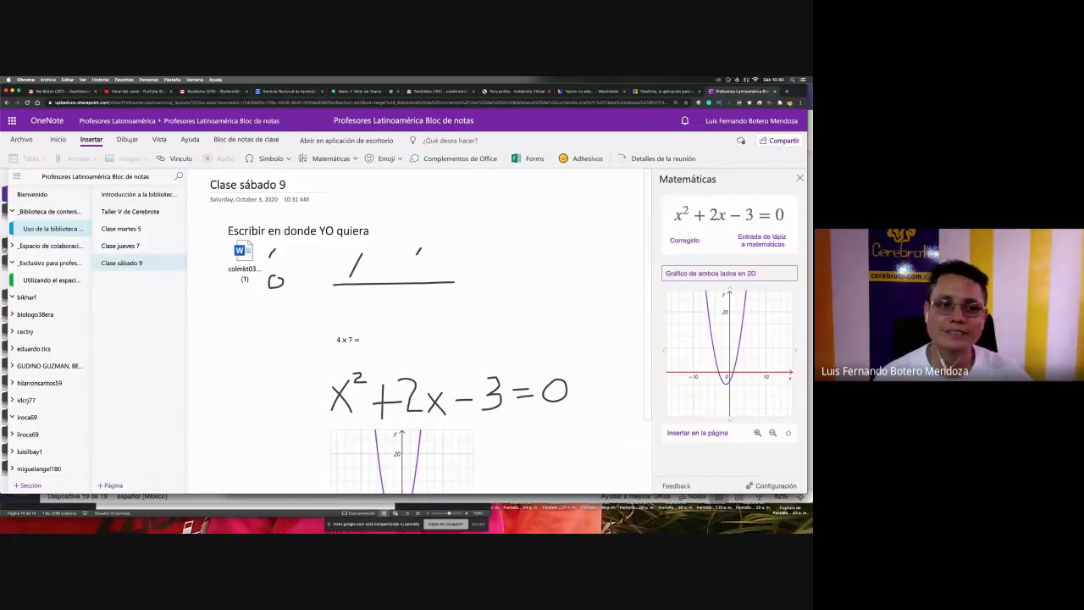
pyautogui.click(58, 247)
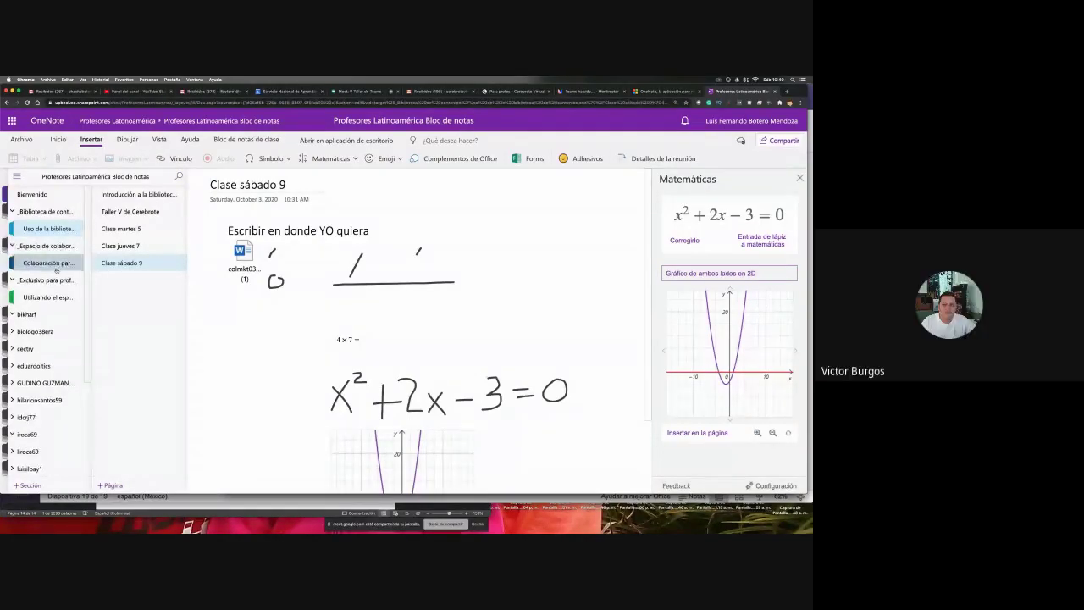
pyautogui.click(56, 265)
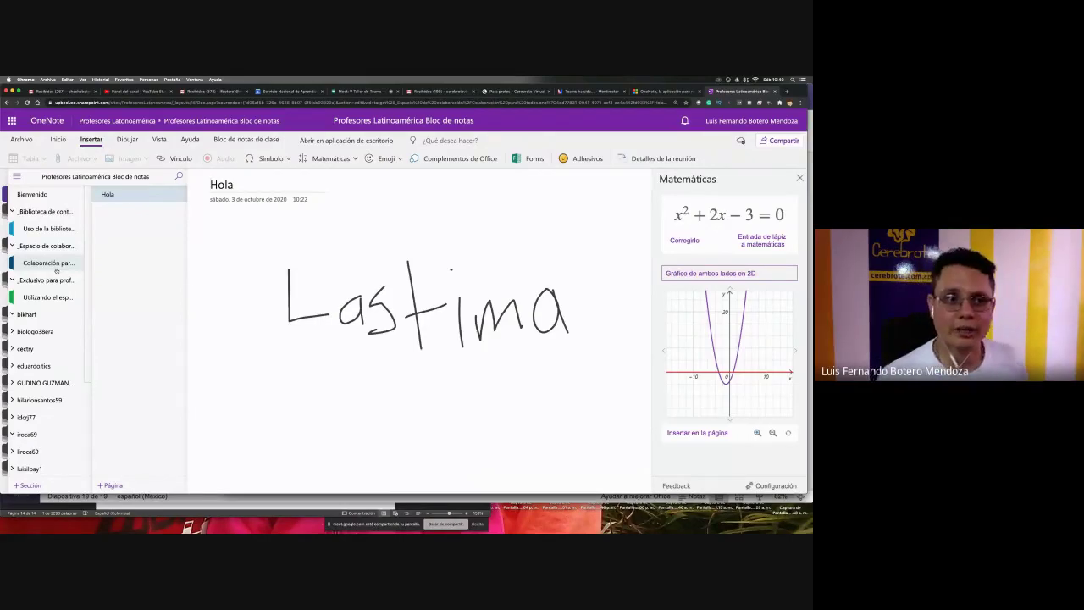
pyautogui.click(57, 229)
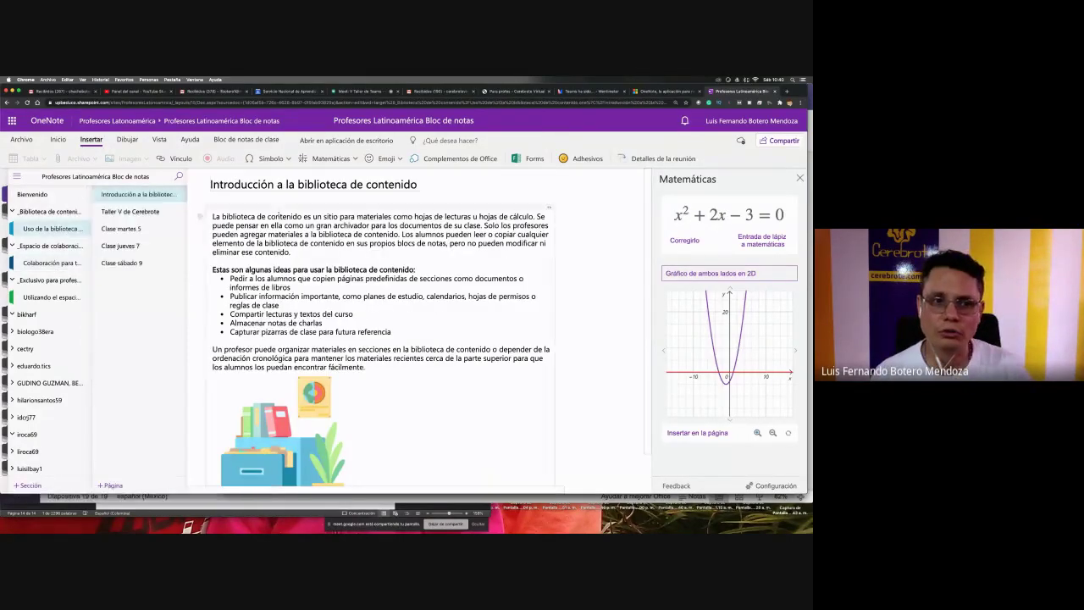
pyautogui.click(135, 263)
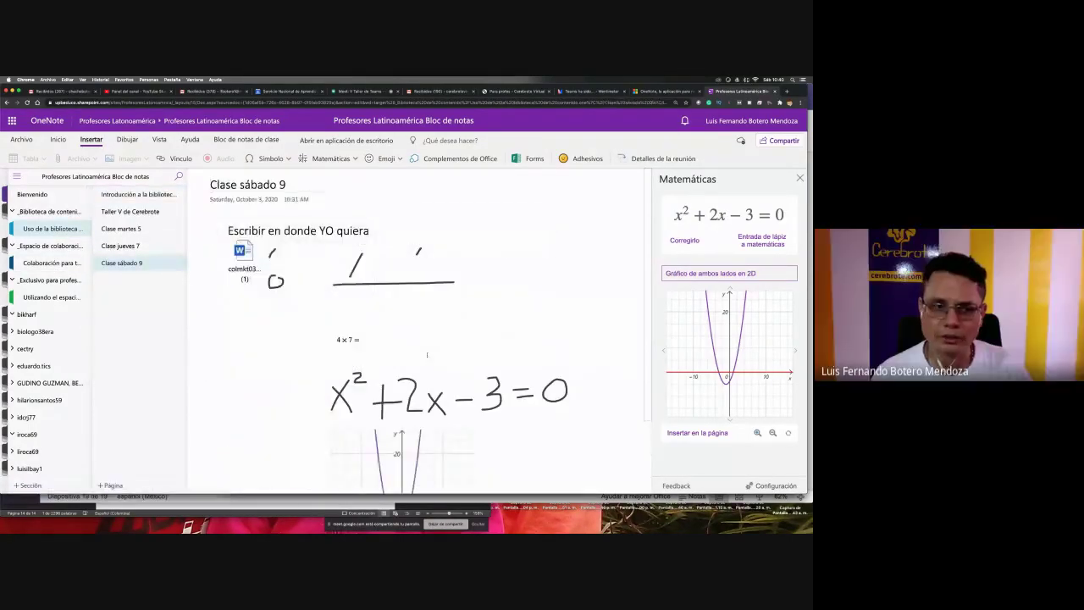
pyautogui.click(53, 264)
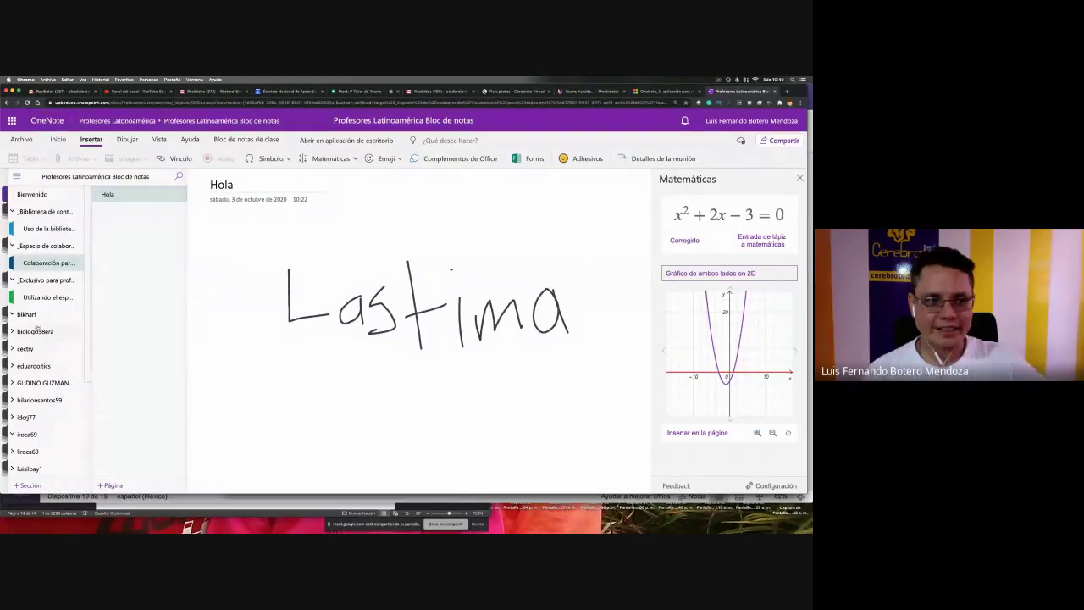
# - Start a new section in the bikharf group, abandon it, and return to the Hola page
pyautogui.click(27, 315)
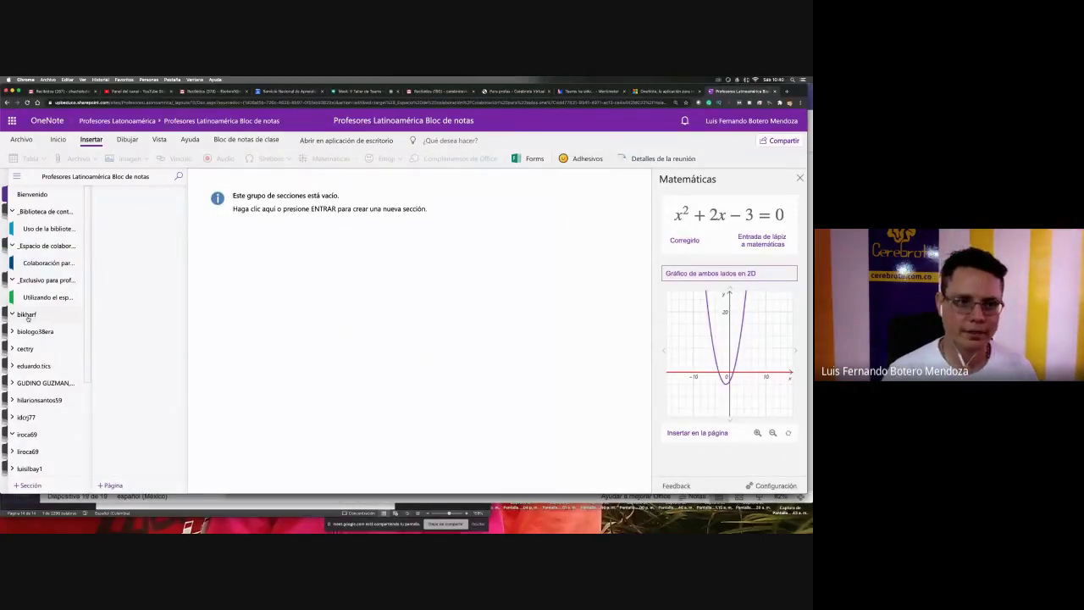
pyautogui.press('Return')
pyautogui.click(44, 228)
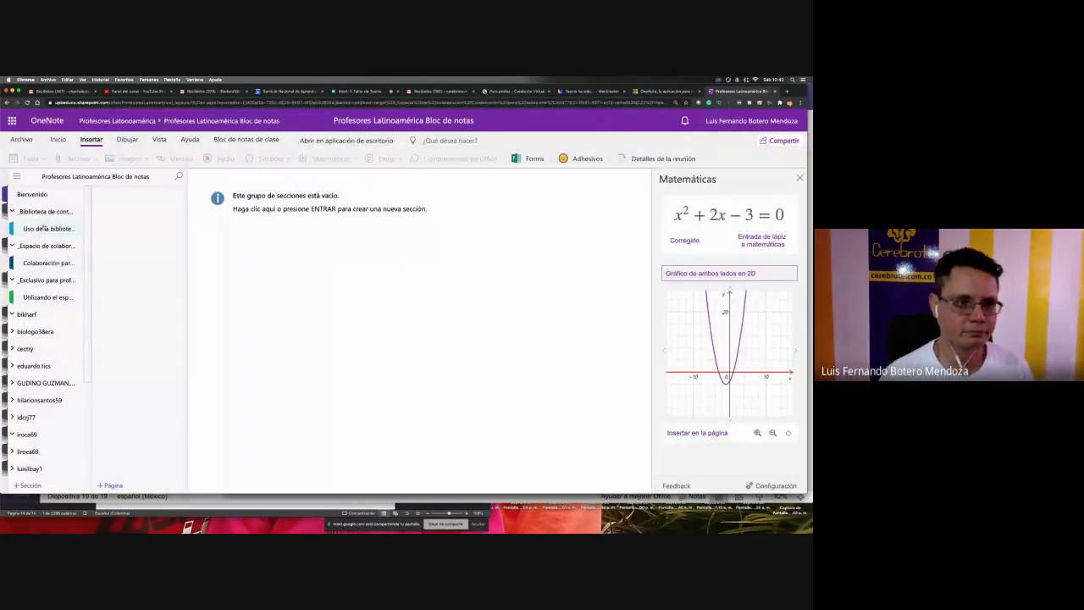
pyautogui.click(45, 263)
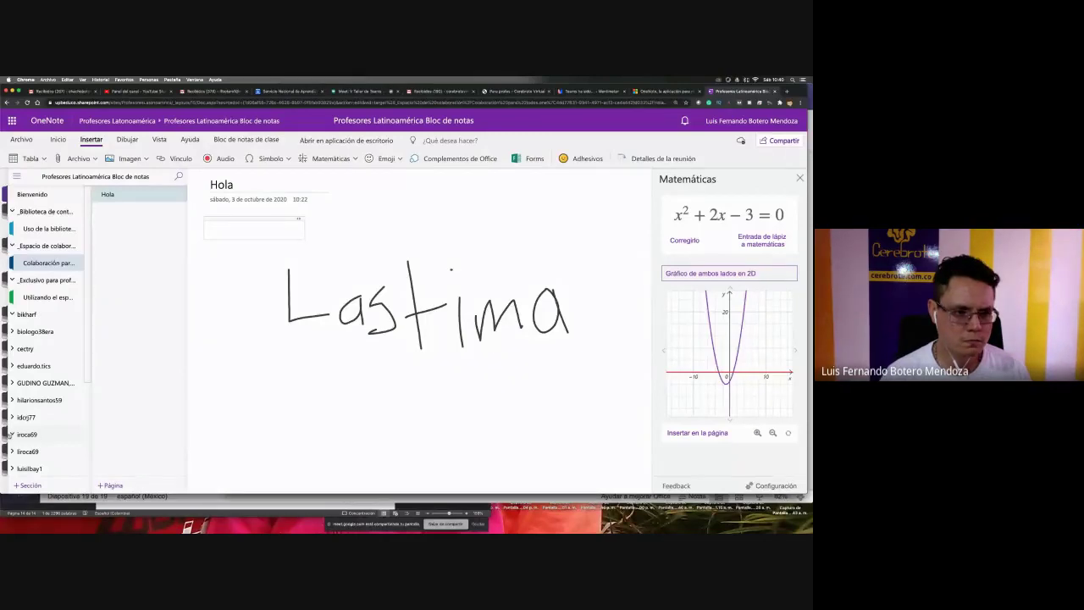
# - Add a new section named 'iroca' to the iroca69 section group
pyautogui.click(26, 435)
pyautogui.click(333, 360)
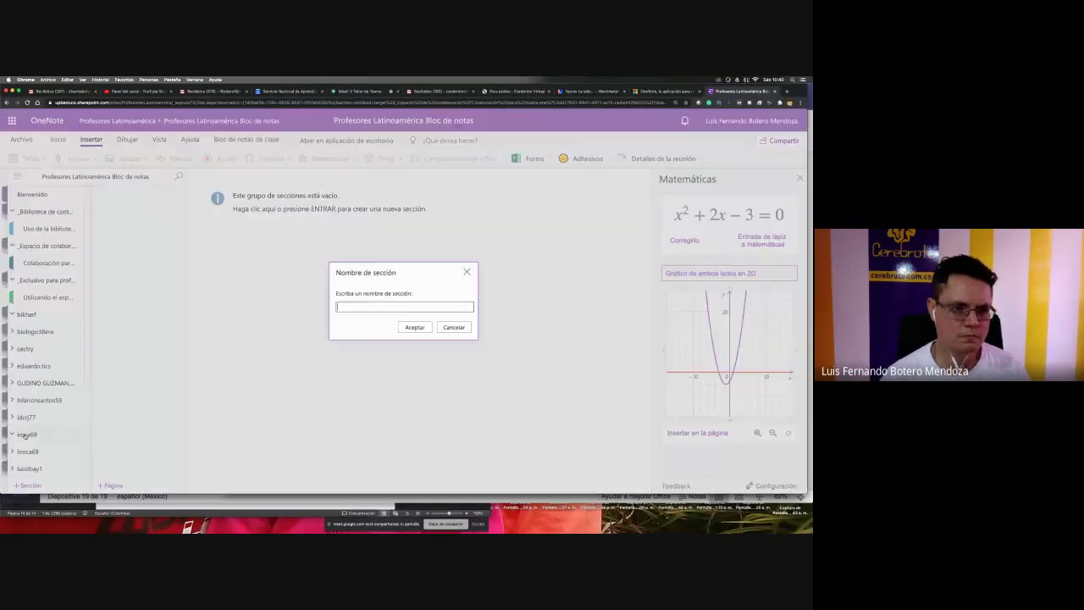
pyautogui.write('iroca')
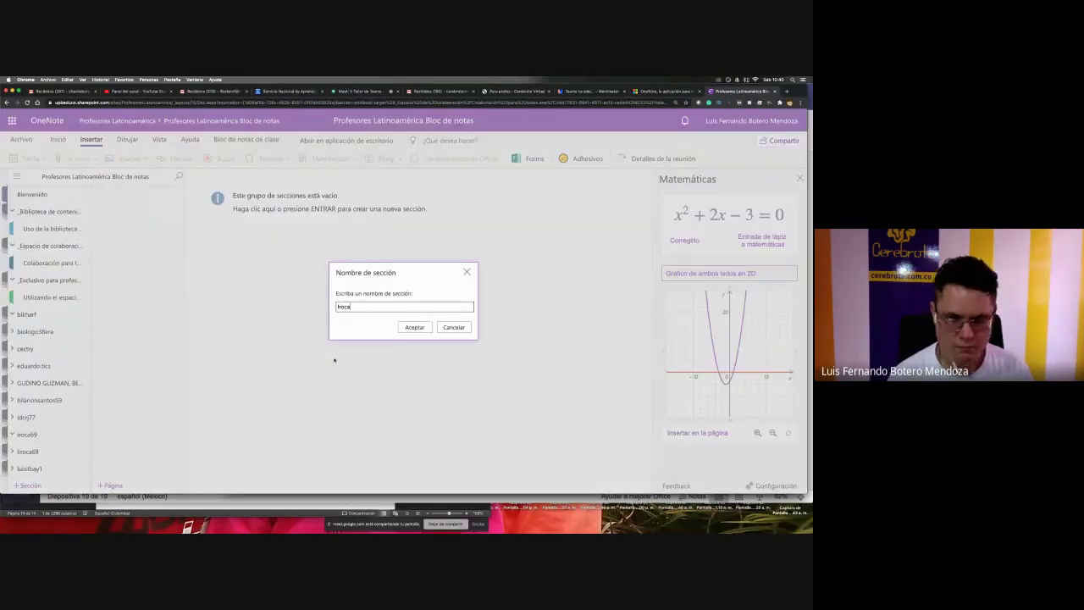
pyautogui.click(413, 327)
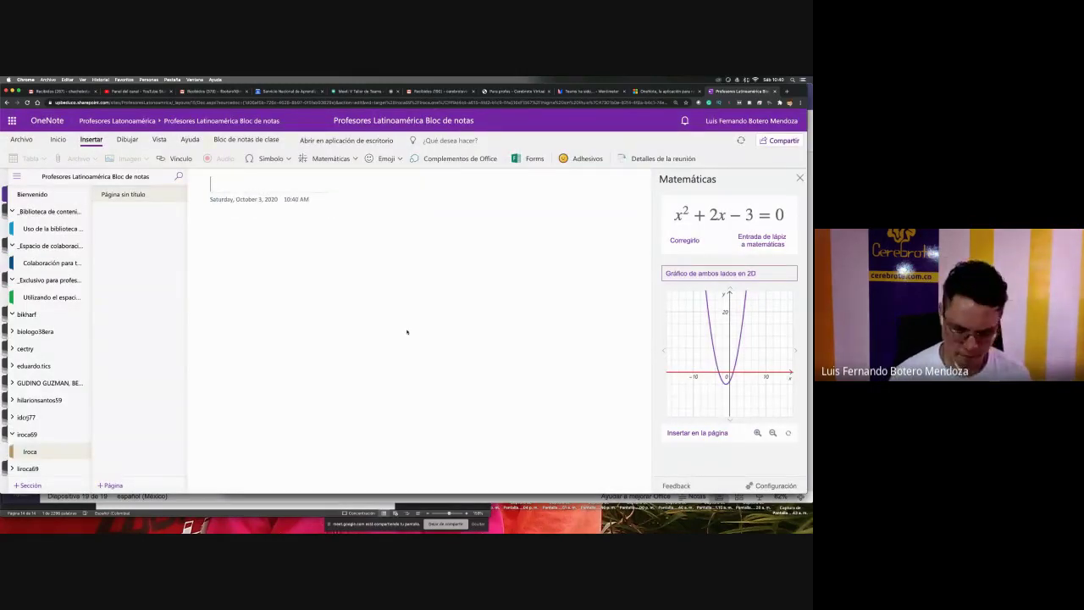
# - Title the new section's first page 'Hola'
pyautogui.write('Hola')
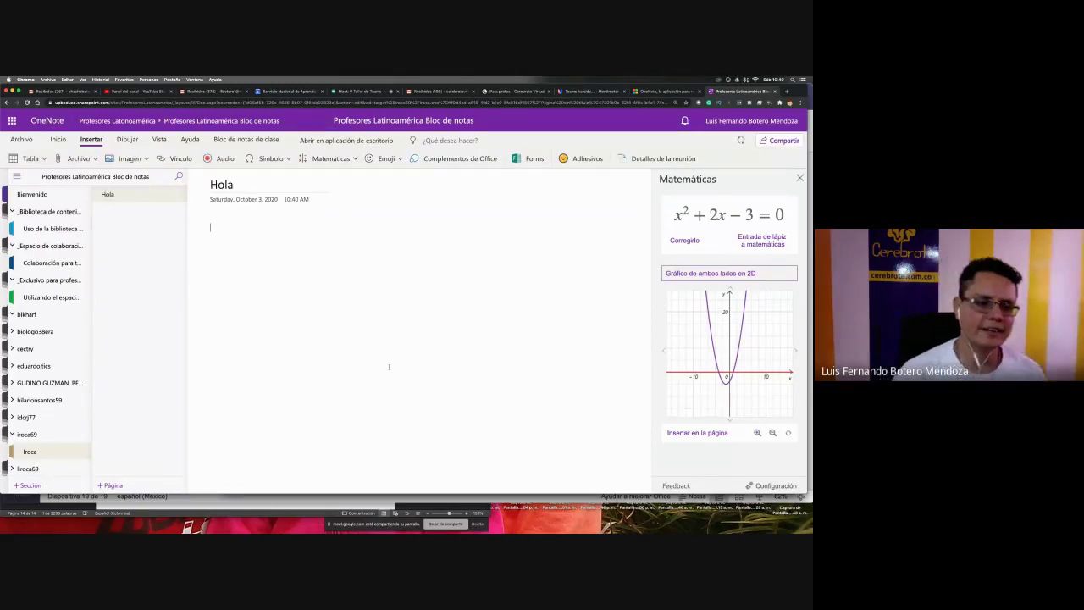
pyautogui.scroll(-2, 46, 439)
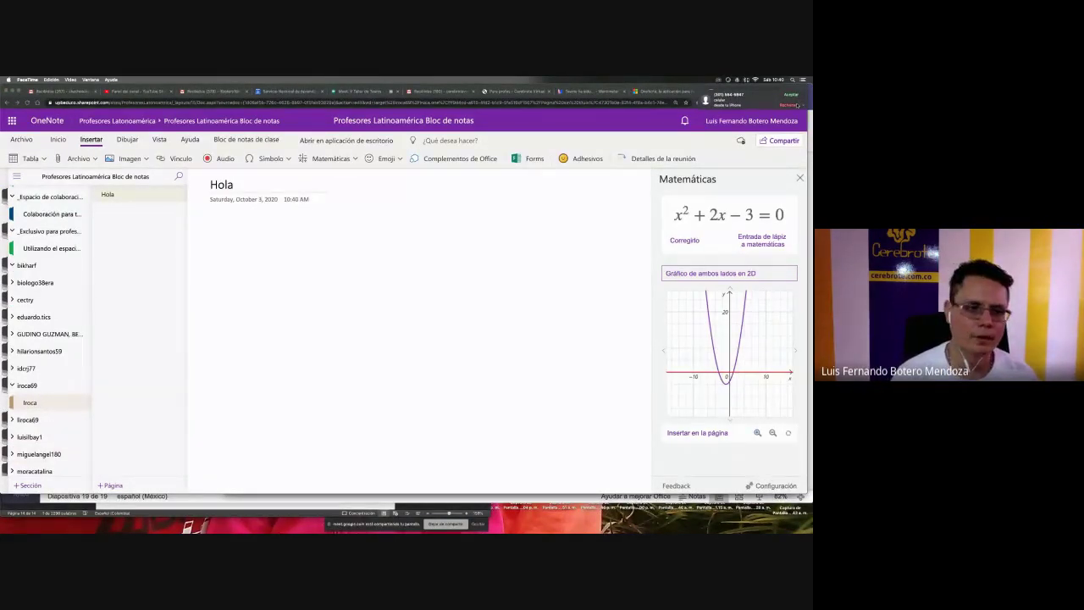
pyautogui.click(585, 261)
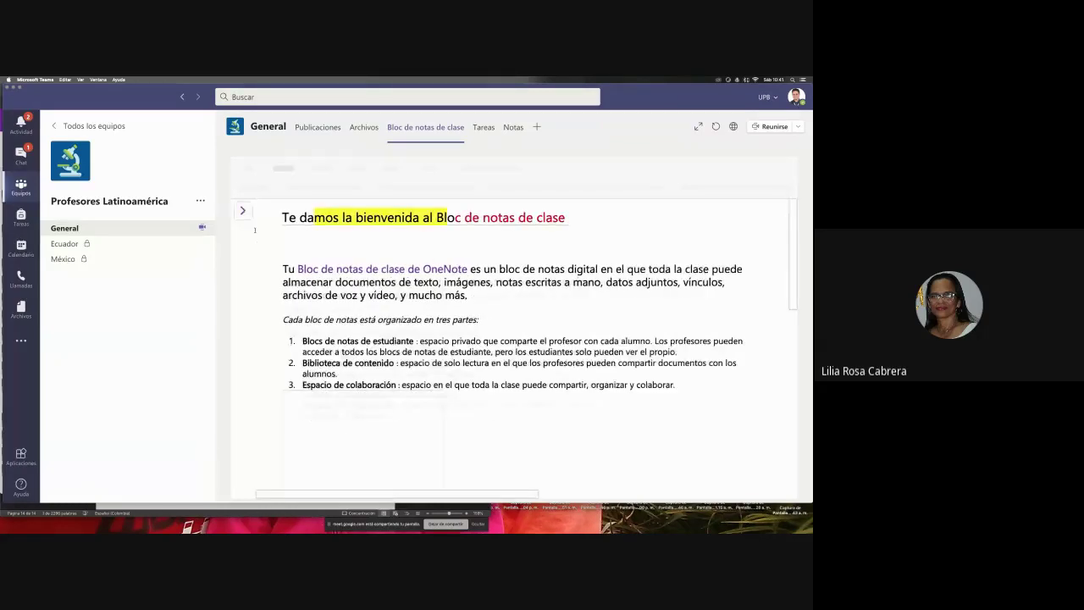
# - In Teams' Bloc de notas de clase tab, open iroca69's Iroca section, then return to Chrome
pyautogui.click(242, 210)
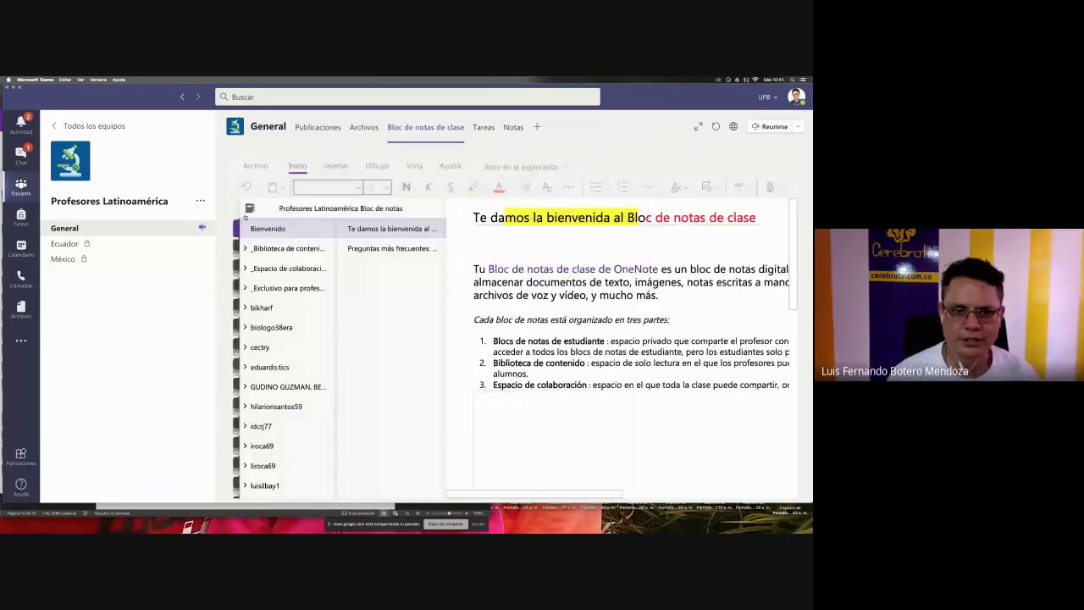
pyautogui.click(275, 446)
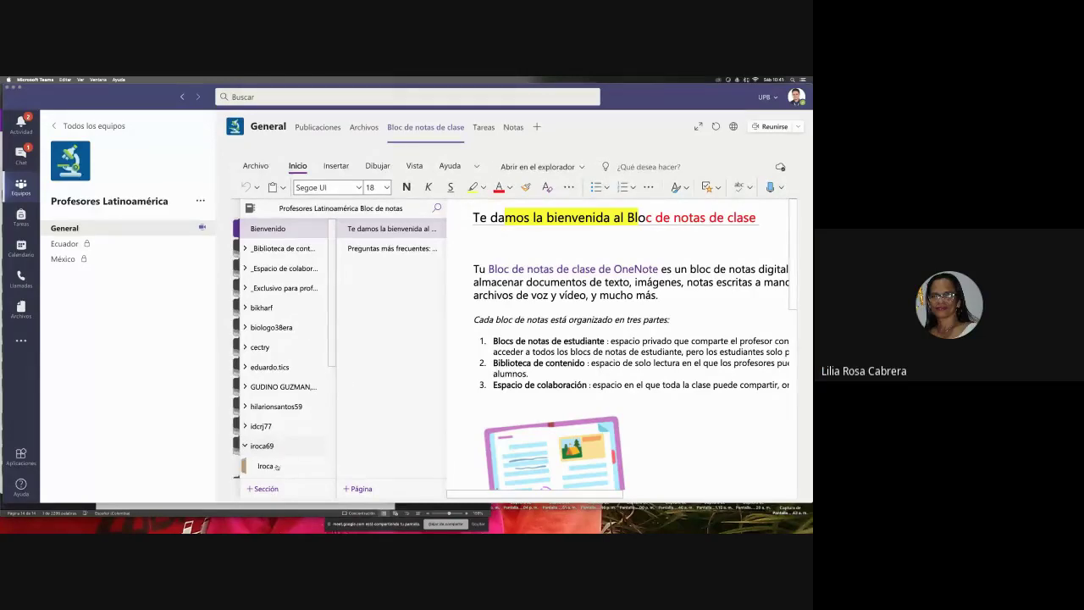
pyautogui.click(276, 466)
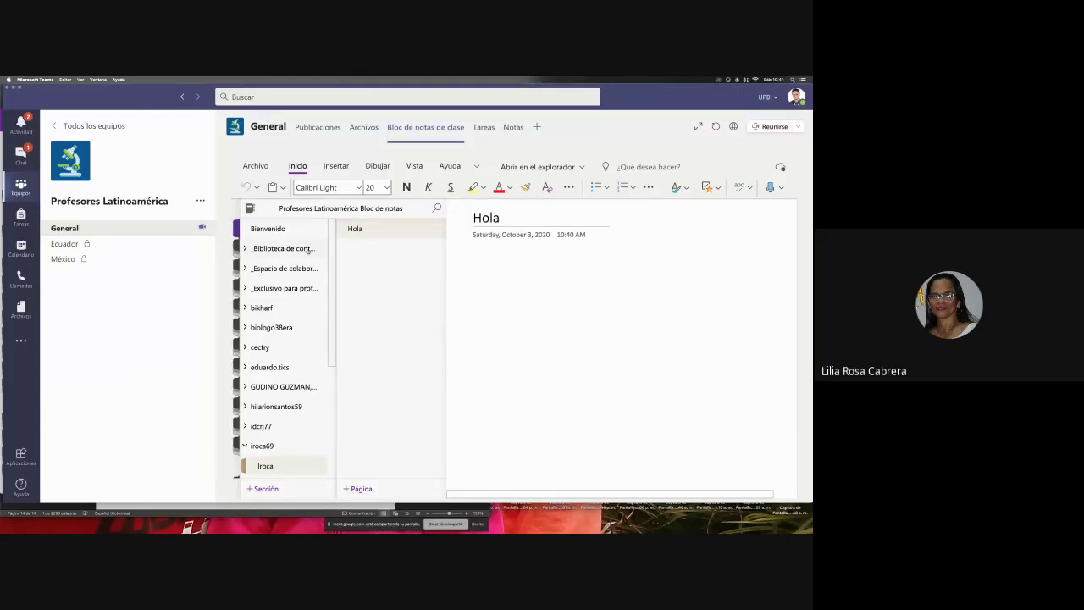
pyautogui.press('super+Tab')
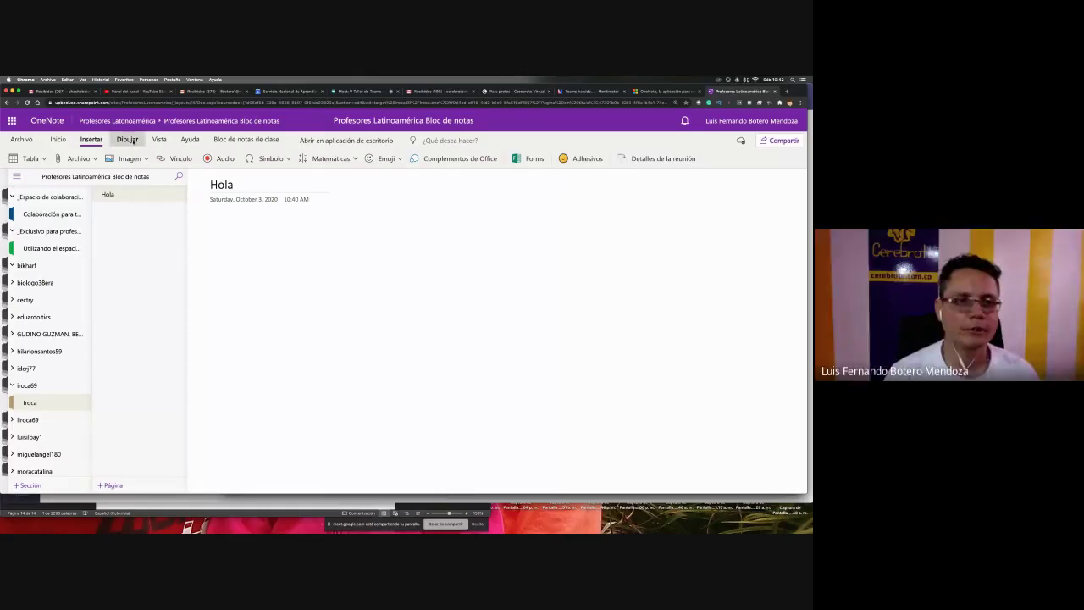
# - Handwrite −2x²+x−1=0 with a Dibujar pen and lasso-select the whole equation
pyautogui.click(127, 139)
pyautogui.click(70, 158)
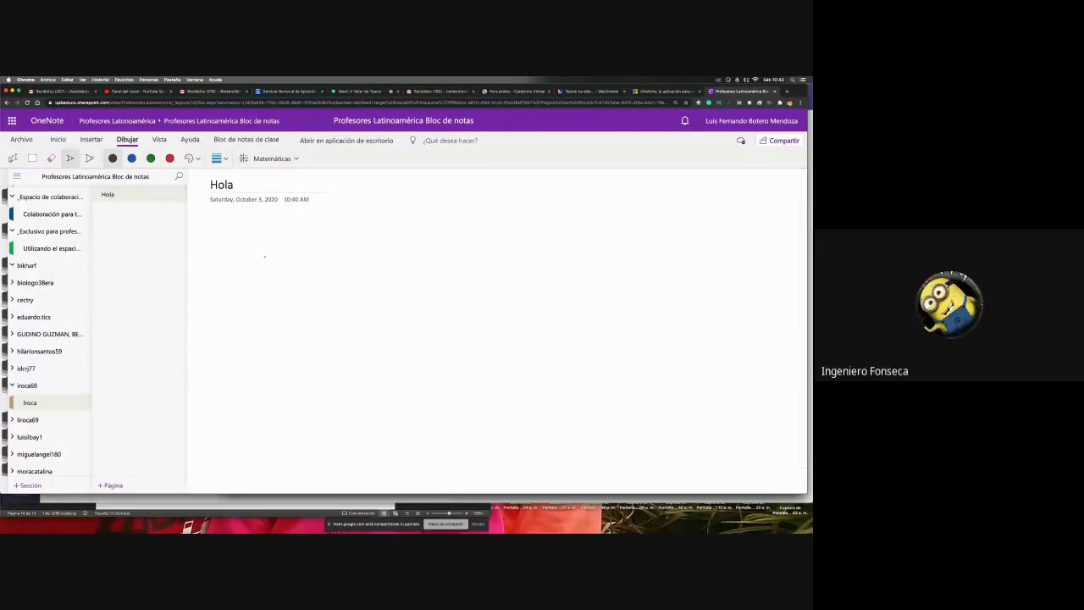
pyautogui.moveTo(264, 260)
pyautogui.mouseDown()
pyautogui.moveTo(276, 281)
pyautogui.moveTo(290, 267)
pyautogui.moveTo(285, 280)
pyautogui.moveTo(316, 283)
pyautogui.moveTo(326, 254)
pyautogui.moveTo(320, 263)
pyautogui.moveTo(331, 263)
pyautogui.mouseUp()
pyautogui.press('super+z')
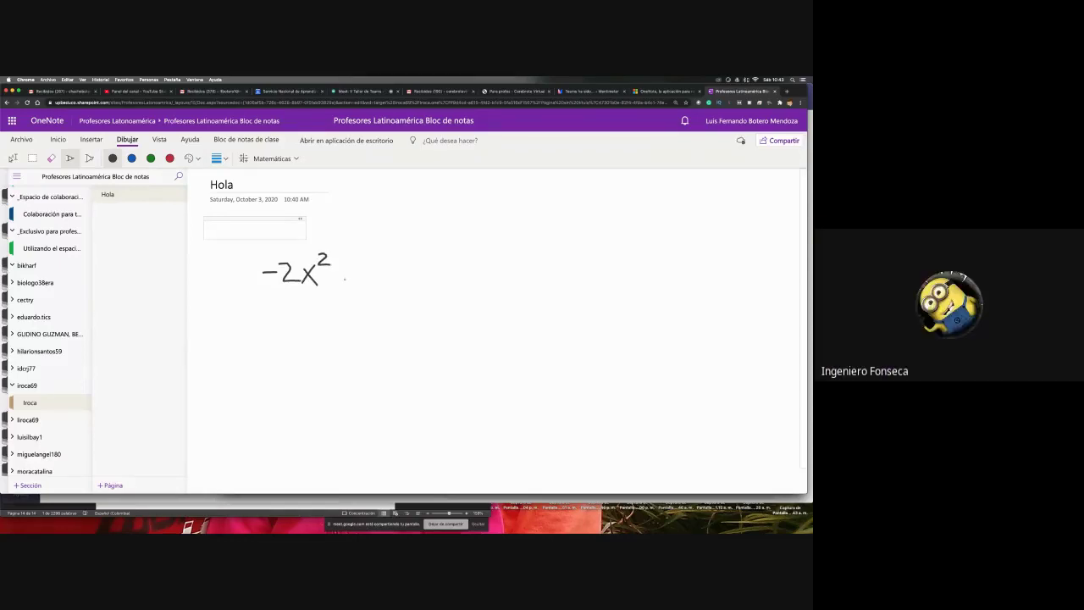
pyautogui.moveTo(339, 266)
pyautogui.mouseDown()
pyautogui.moveTo(340, 280)
pyautogui.moveTo(379, 278)
pyautogui.mouseUp()
pyautogui.moveTo(383, 268)
pyautogui.mouseDown()
pyautogui.moveTo(413, 254)
pyautogui.moveTo(411, 281)
pyautogui.moveTo(420, 280)
pyautogui.moveTo(451, 266)
pyautogui.moveTo(467, 274)
pyautogui.moveTo(464, 260)
pyautogui.mouseUp()
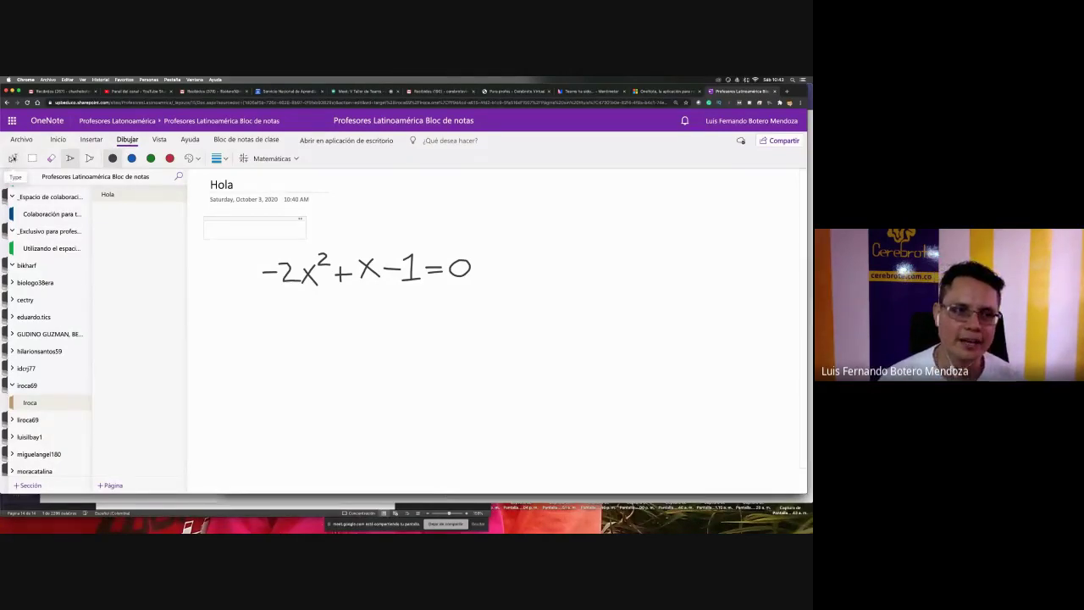
pyautogui.click(11, 158)
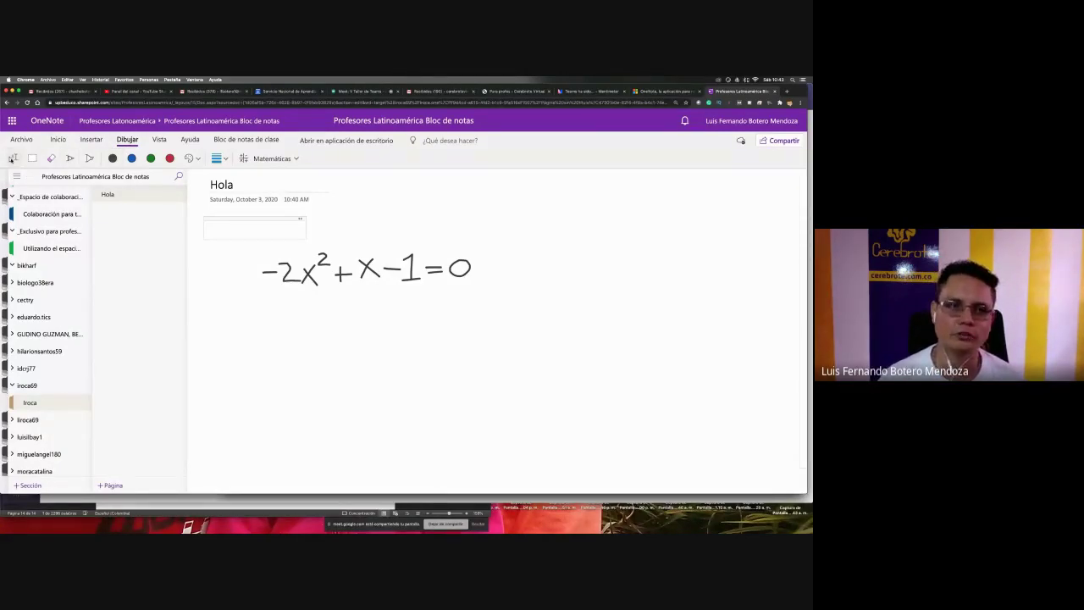
pyautogui.moveTo(504, 322); pyautogui.dragTo(231, 246)
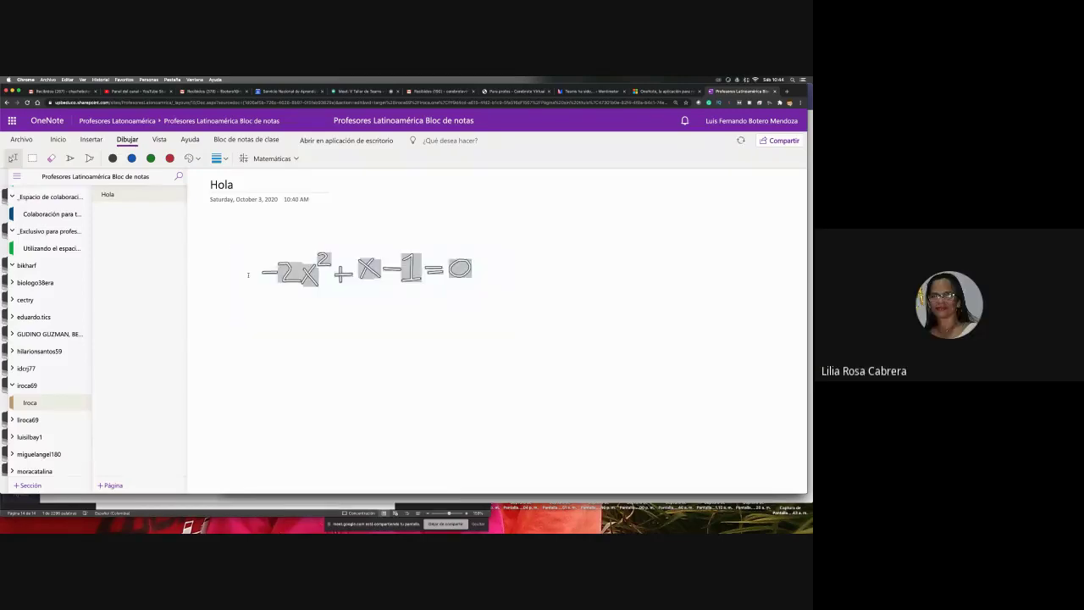
# - Insert the Math panel's 'Gráfico de ambos lados en 2D' graph of −2x²+x−1=0
pyautogui.click(272, 158)
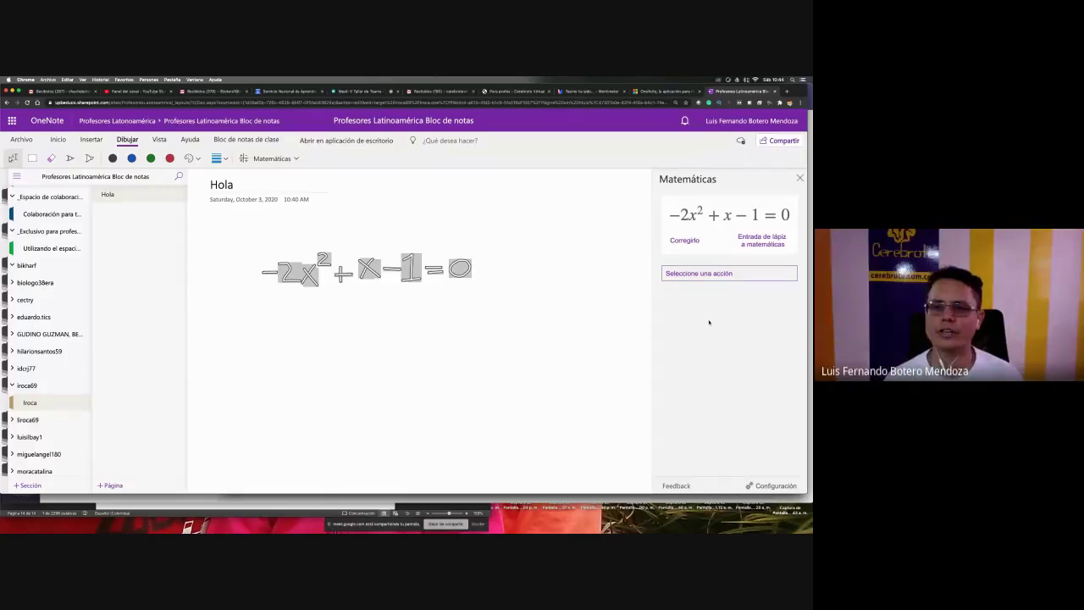
pyautogui.click(735, 273)
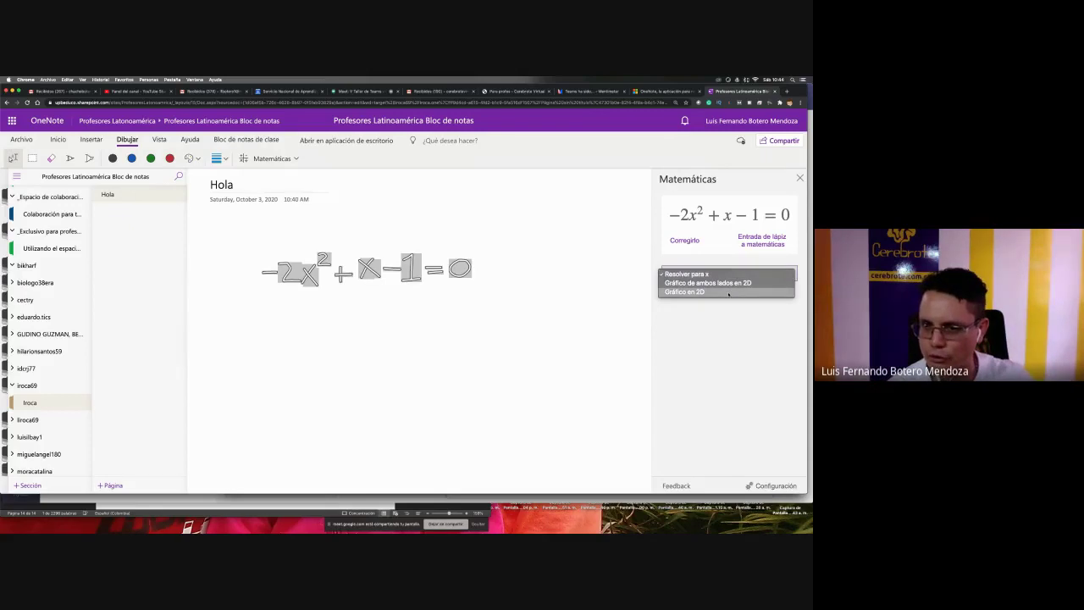
pyautogui.click(728, 293)
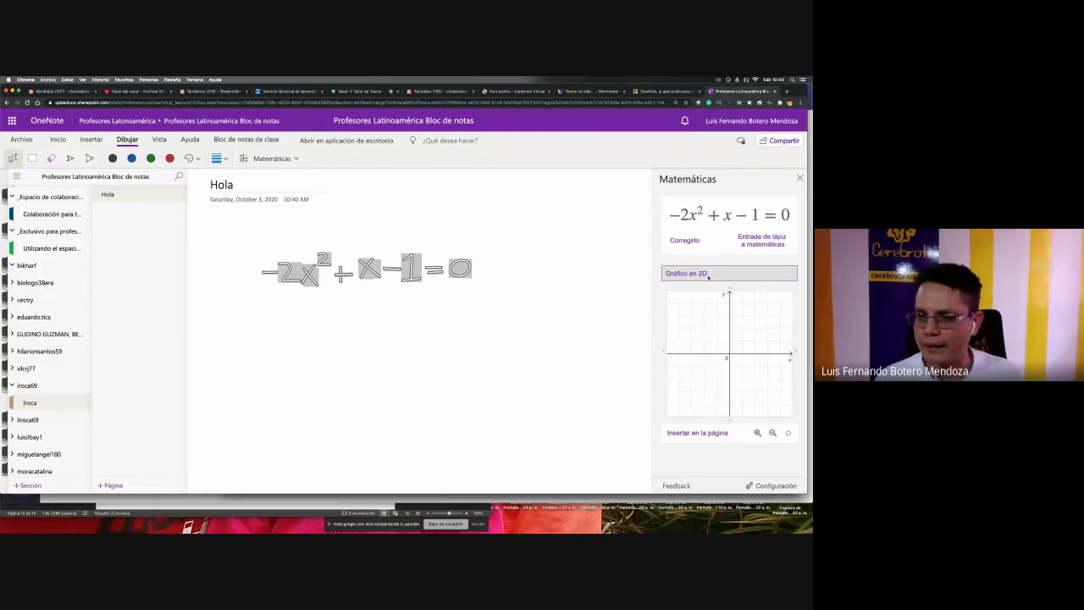
pyautogui.click(708, 276)
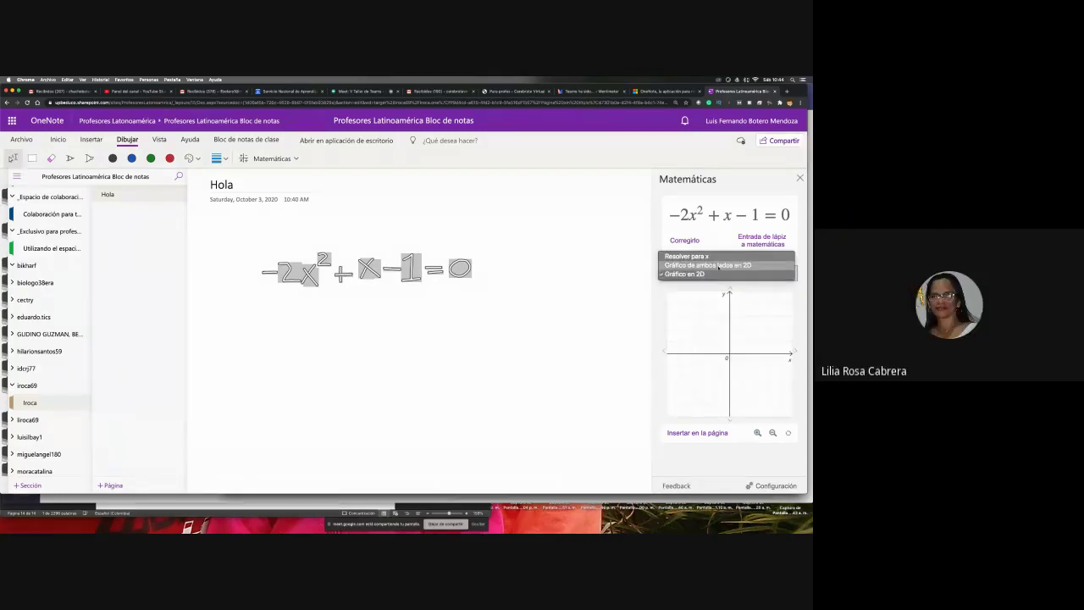
pyautogui.click(718, 266)
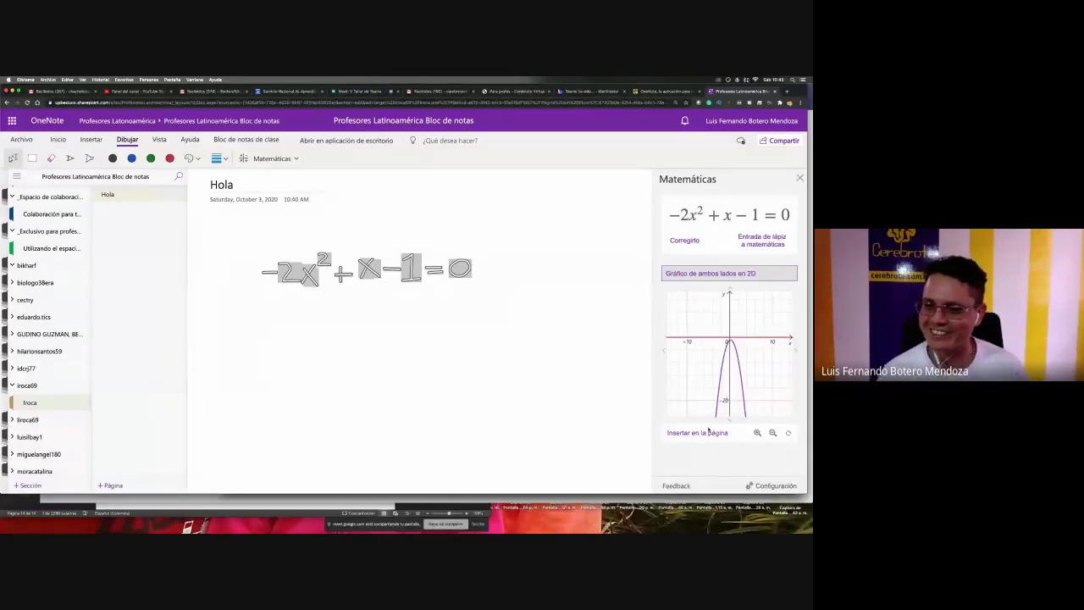
pyautogui.click(694, 433)
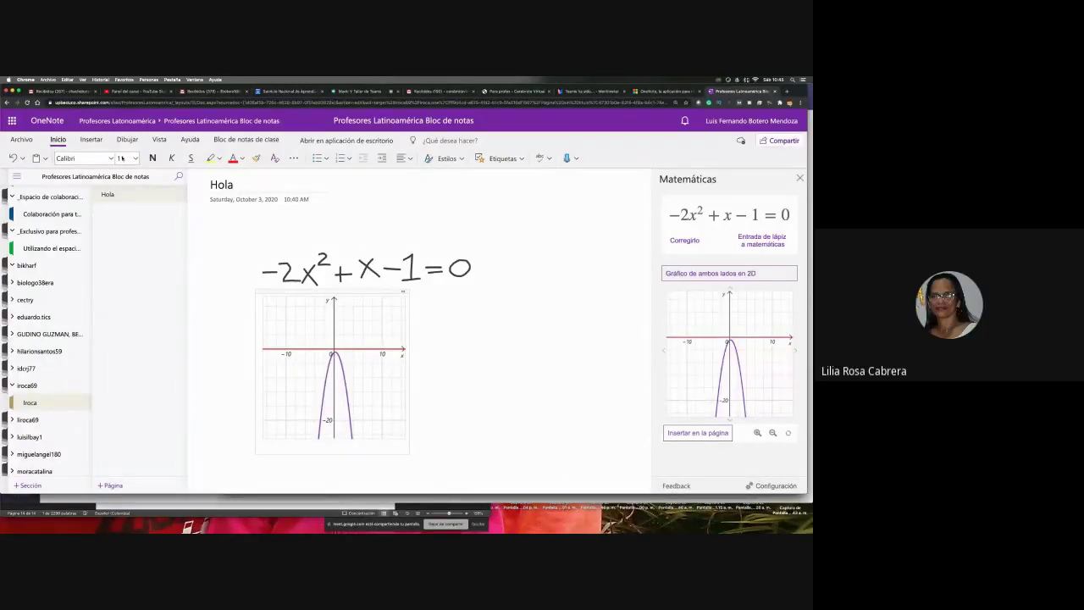
# - Look through the View, Insert and Draw tabs, then pick the select tool
pyautogui.click(159, 140)
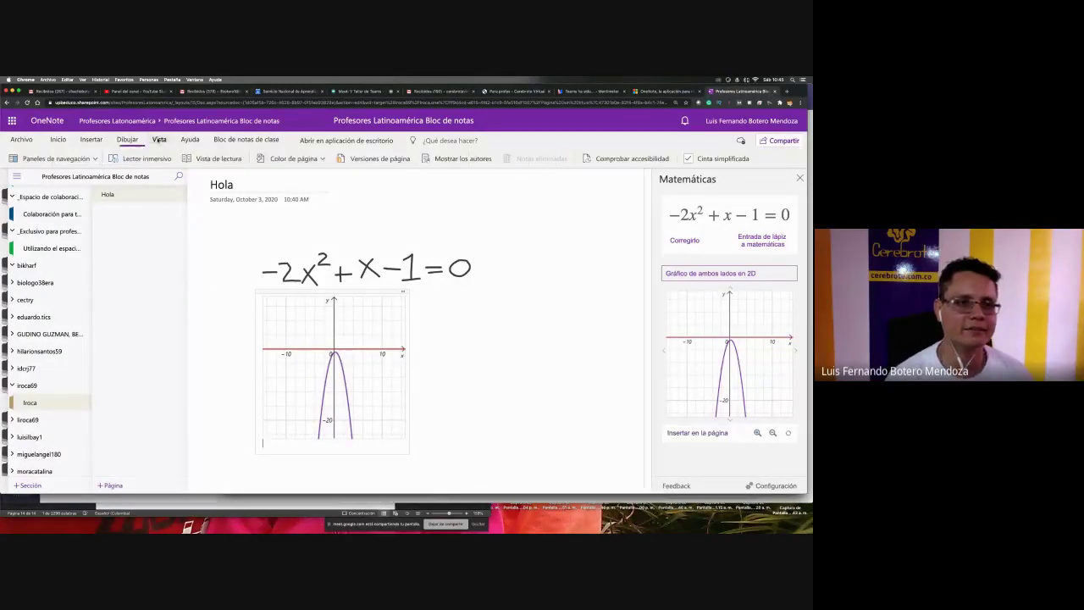
pyautogui.click(91, 140)
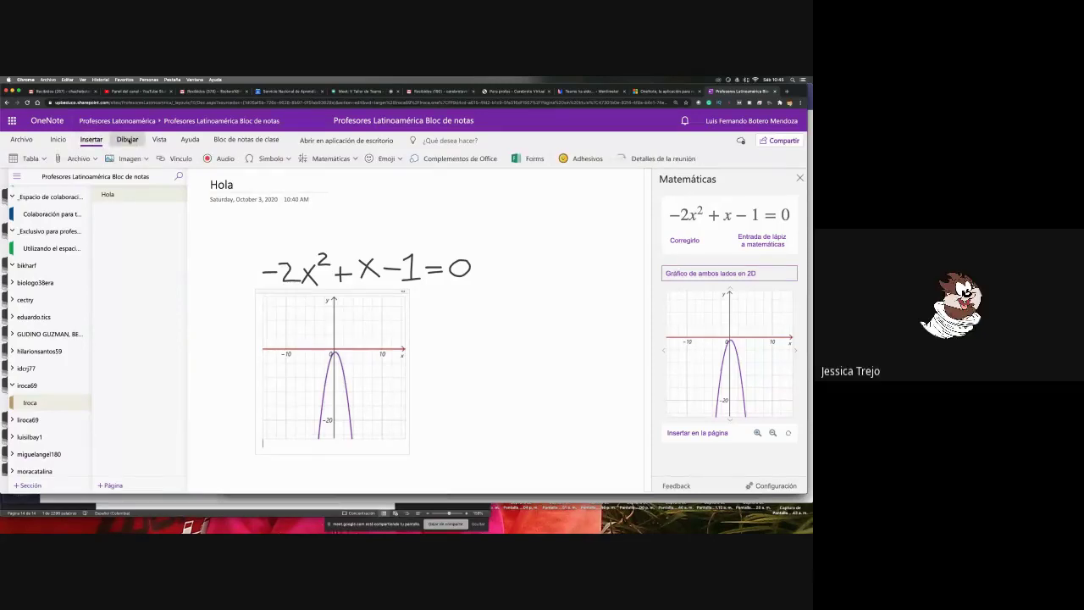
pyautogui.click(128, 140)
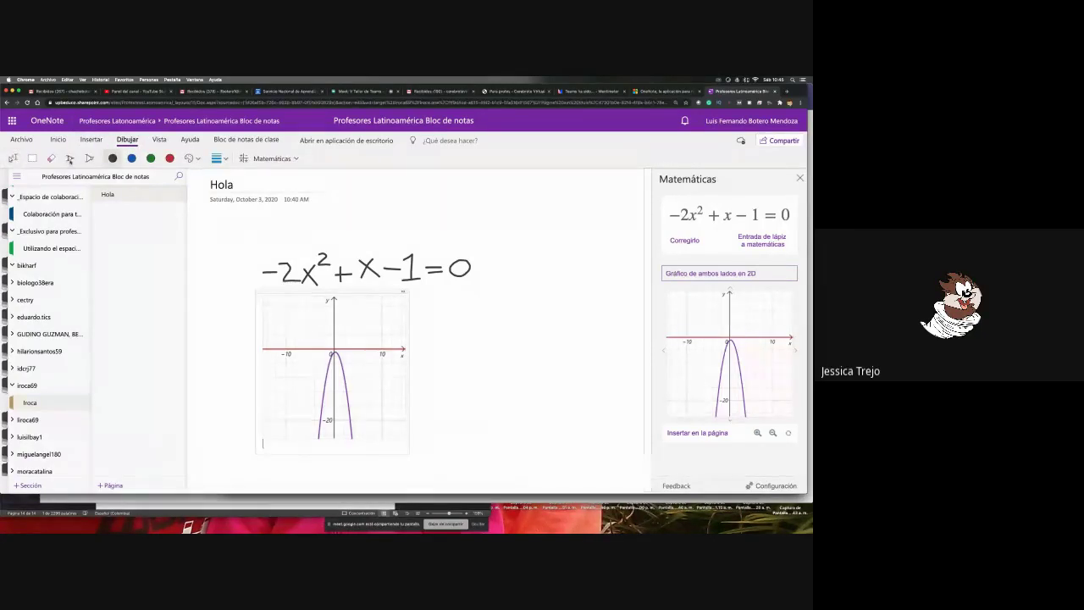
pyautogui.click(70, 159)
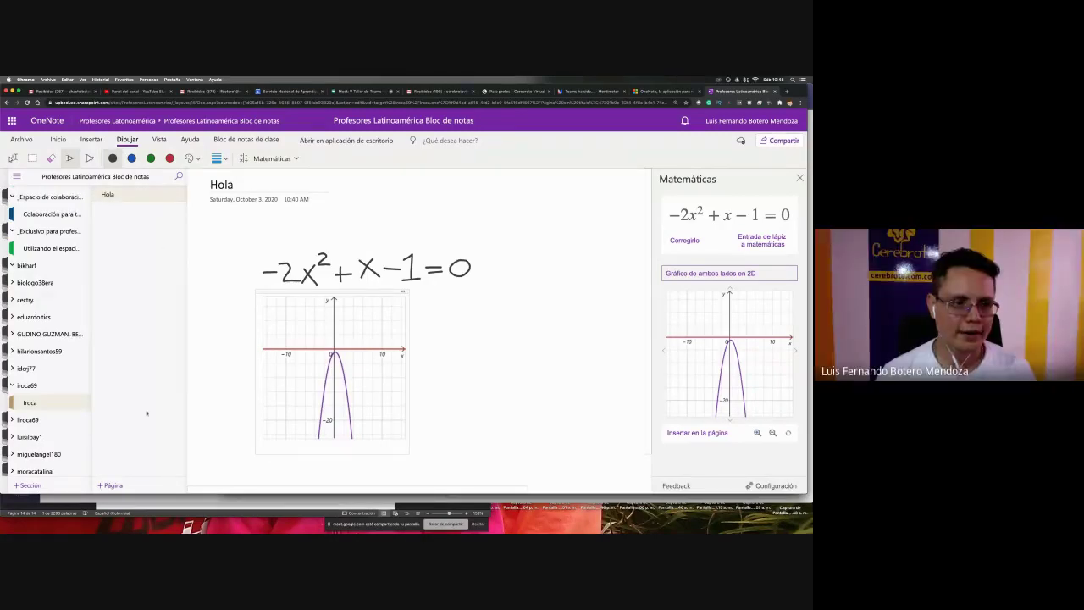
# - Add a new blank page with '+ Página', then open and close the Archivo backstage
pyautogui.click(111, 485)
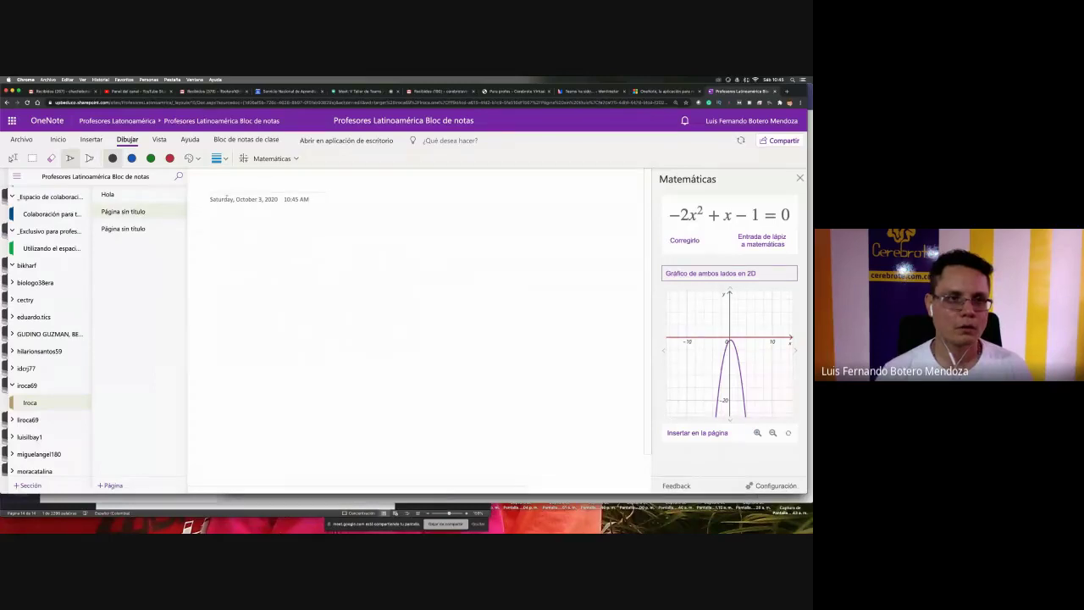
pyautogui.click(21, 139)
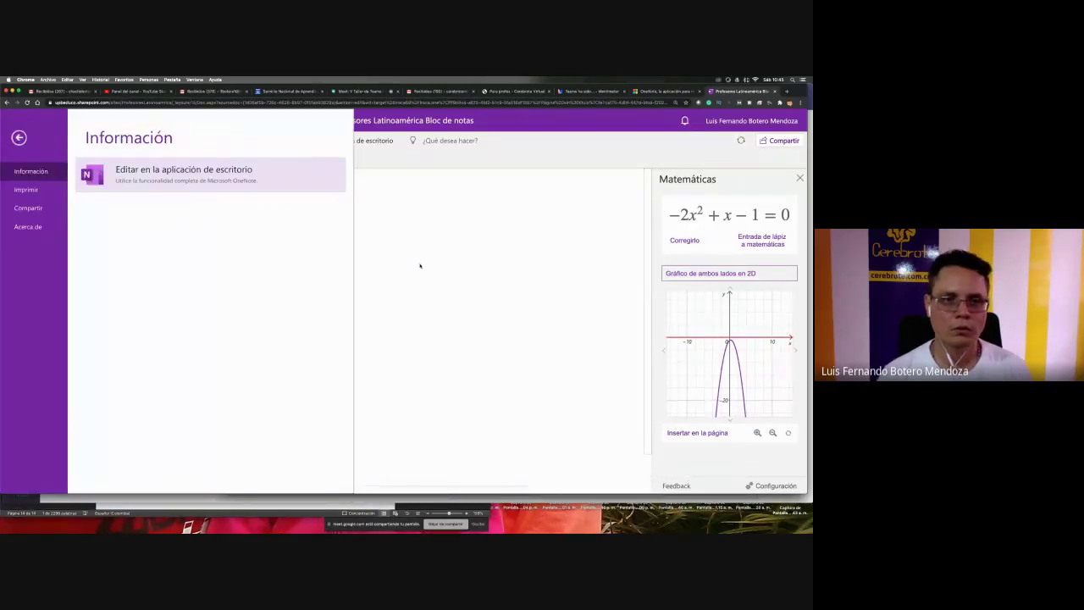
pyautogui.click(419, 266)
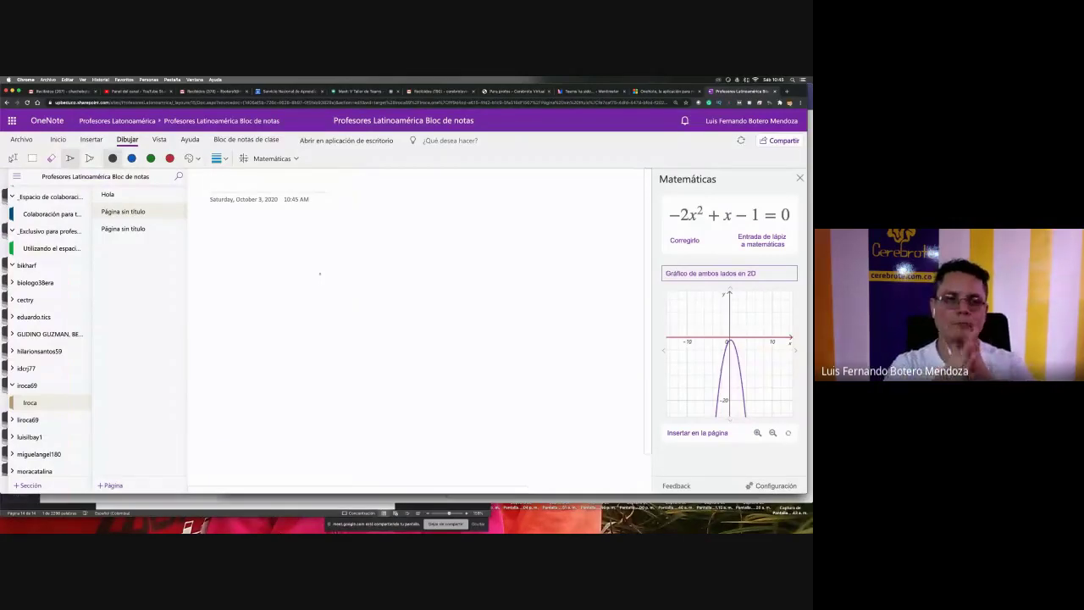
# - Go back to the Hola page and lasso-select its inserted parabola graph
pyautogui.click(108, 194)
pyautogui.click(135, 212)
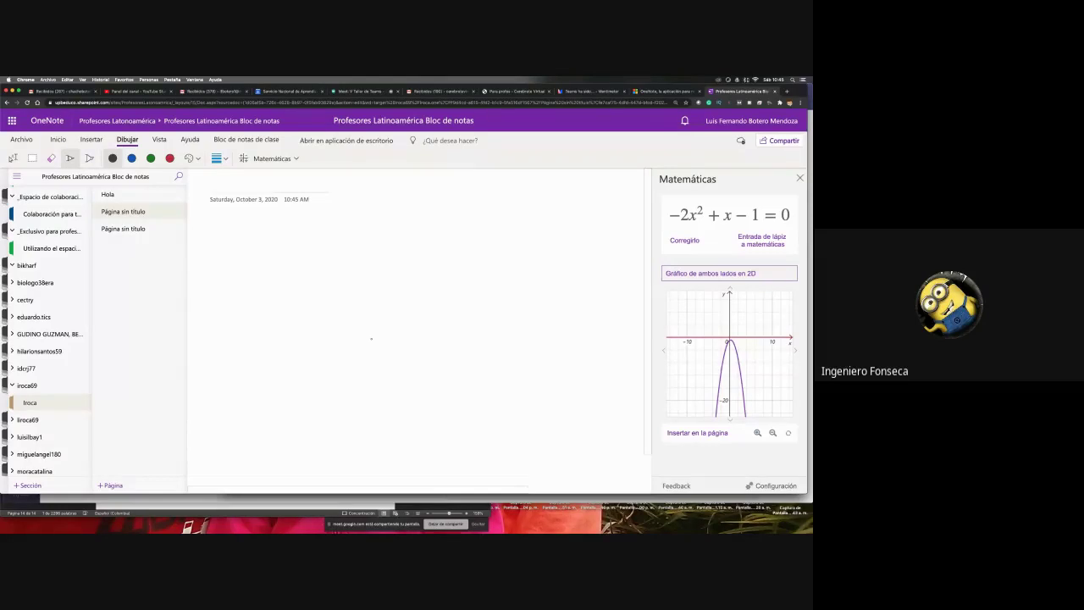
pyautogui.click(117, 194)
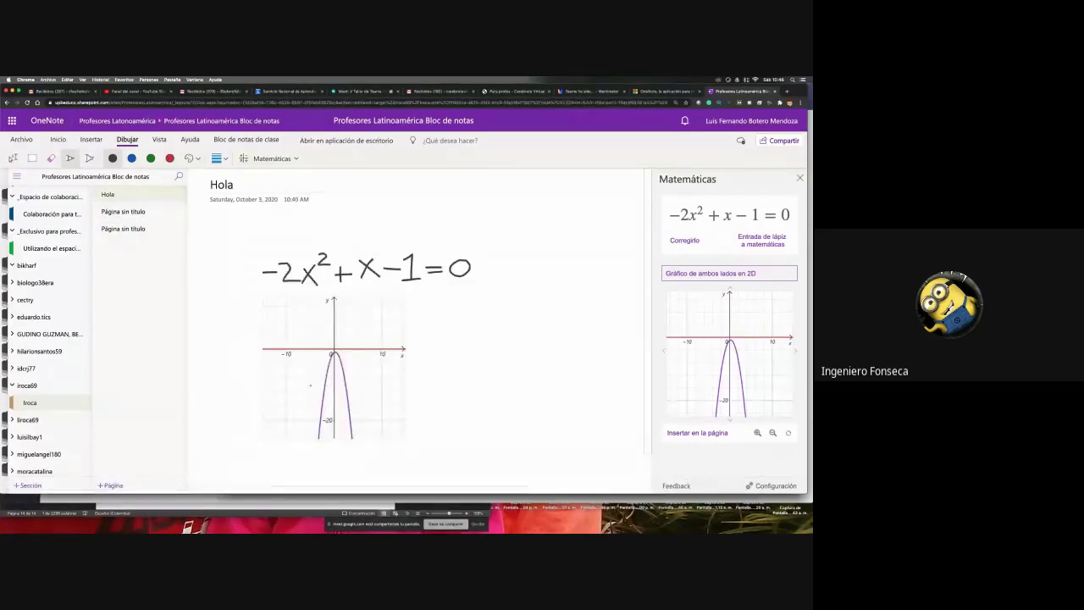
pyautogui.click(12, 158)
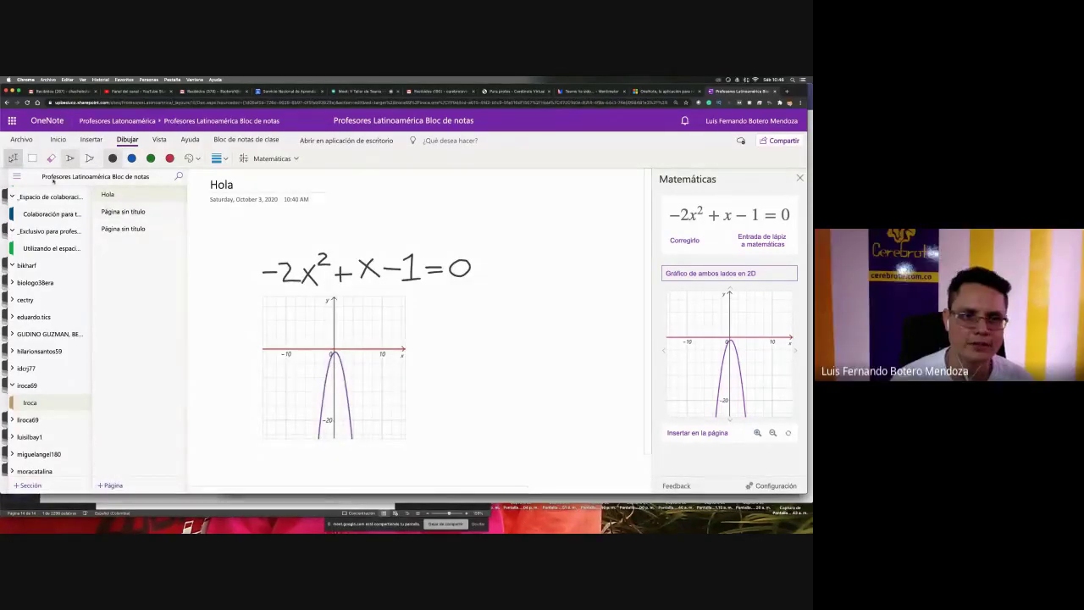
pyautogui.click(412, 320)
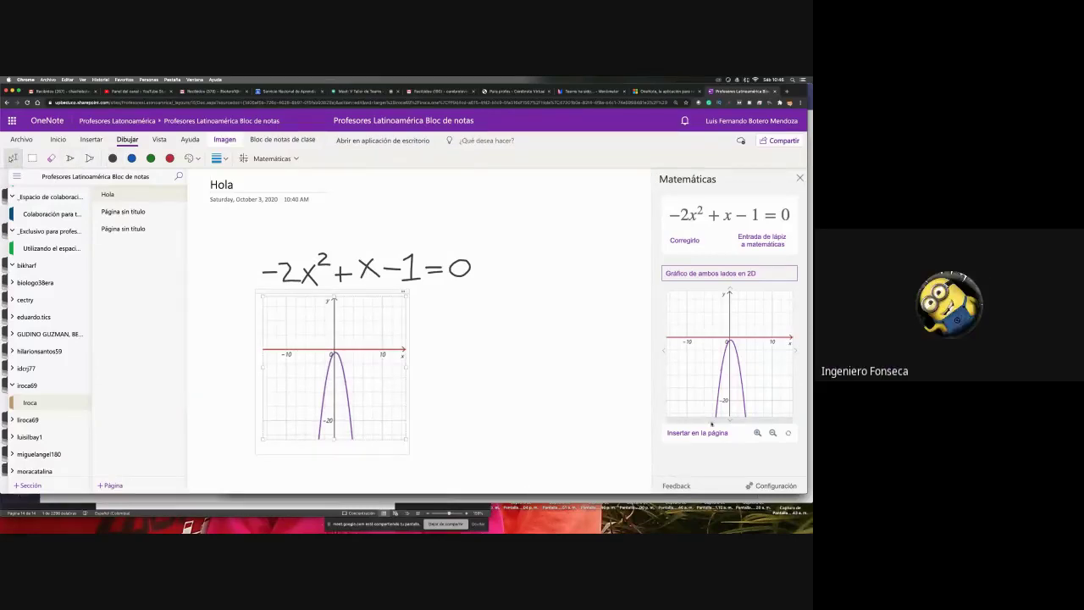
# - Pan the Math-panel graph preview to the right and back to centre
pyautogui.click(794, 351)
pyautogui.click(794, 351)
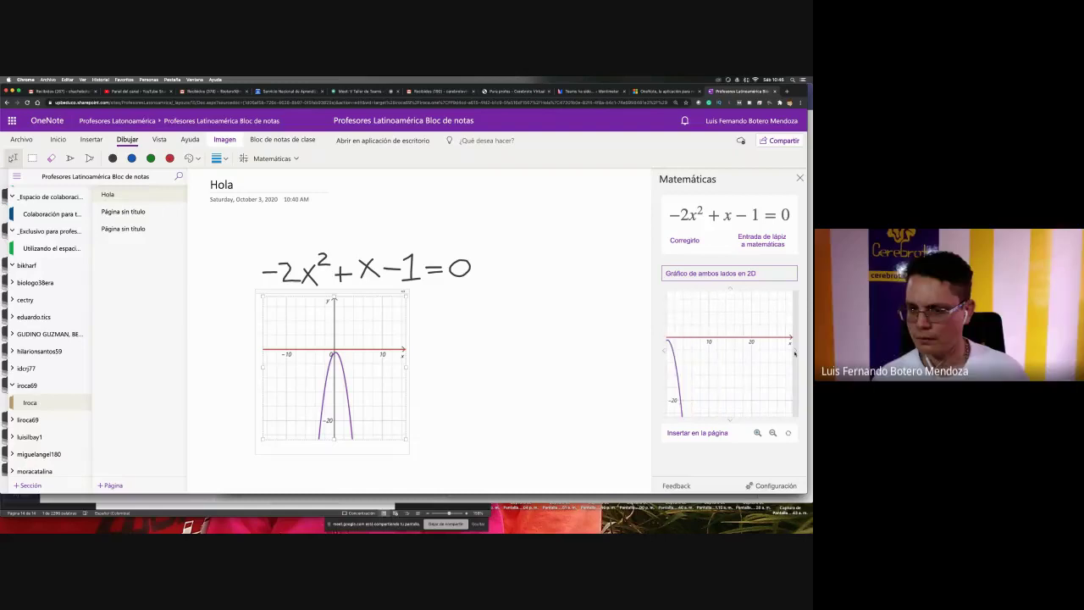
pyautogui.click(666, 351)
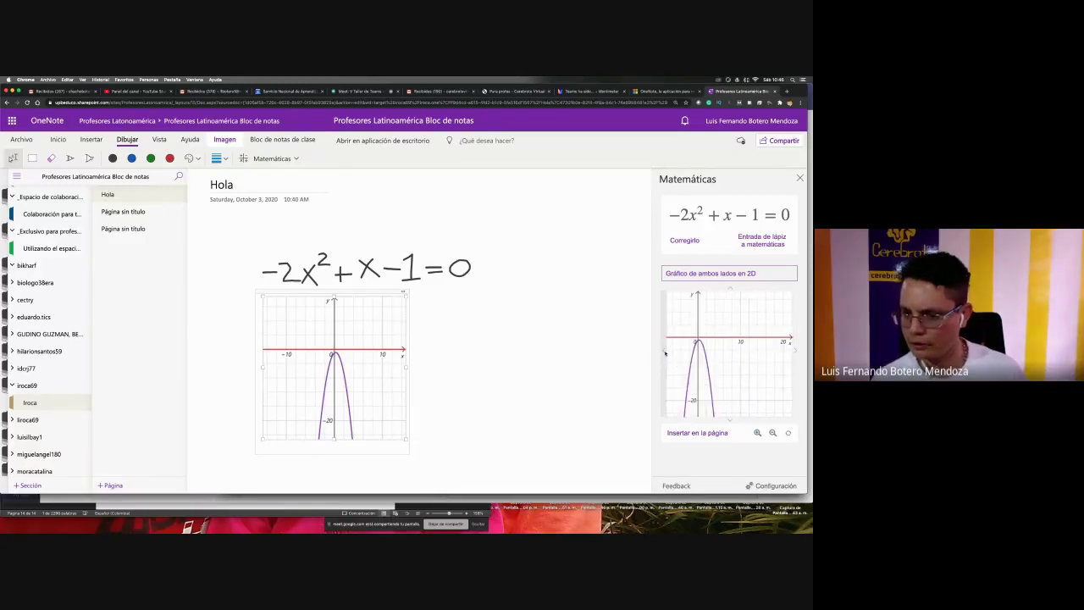
pyautogui.click(666, 352)
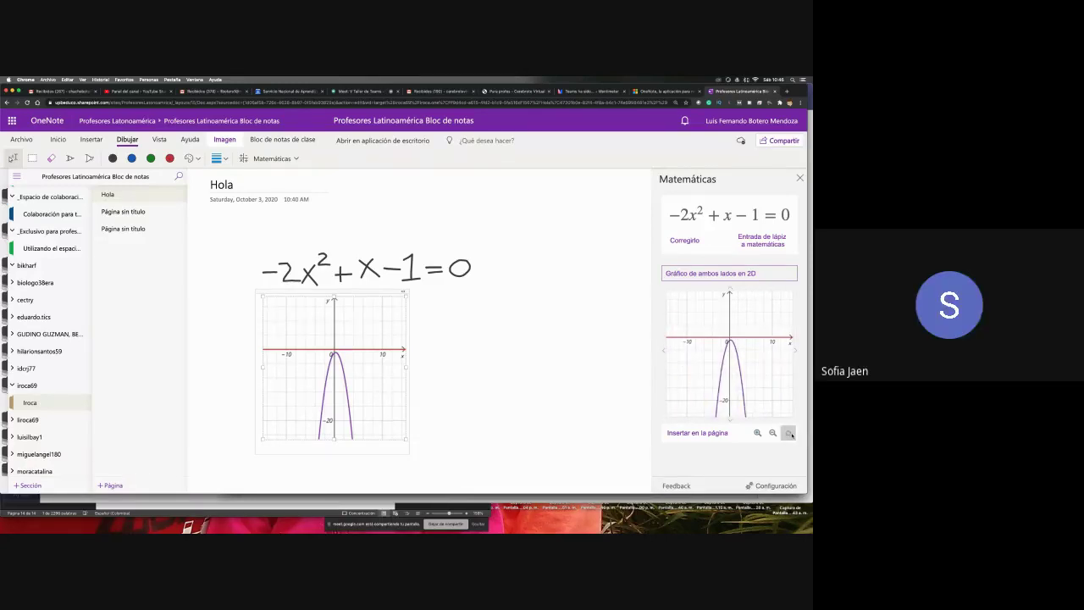
# - Reselect the graph, pan the preview to the 20 mark, and shift the graph slightly down-right
pyautogui.click(368, 347)
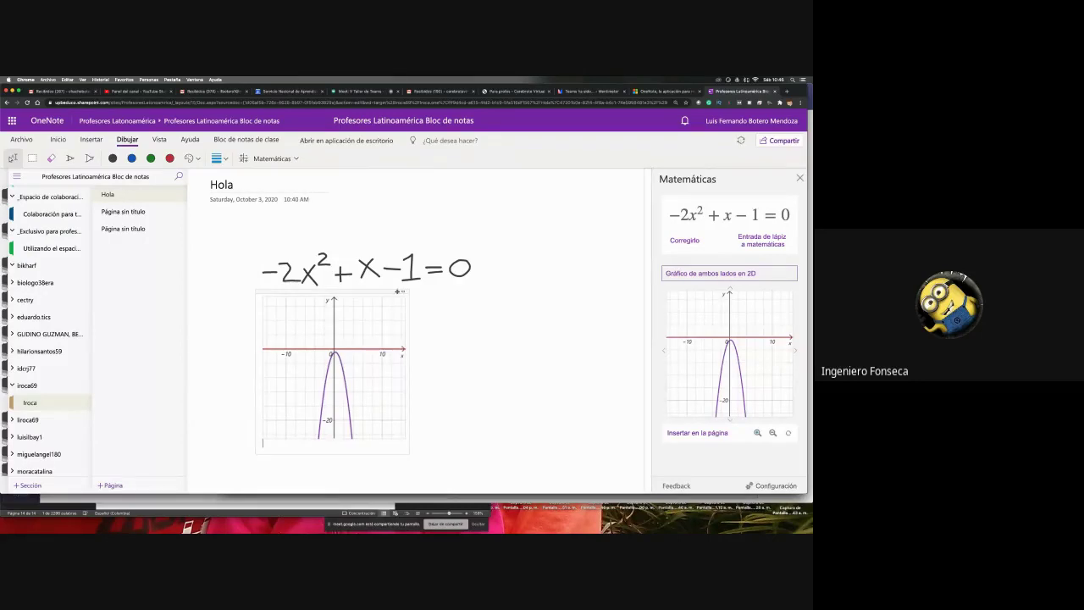
pyautogui.click(397, 297)
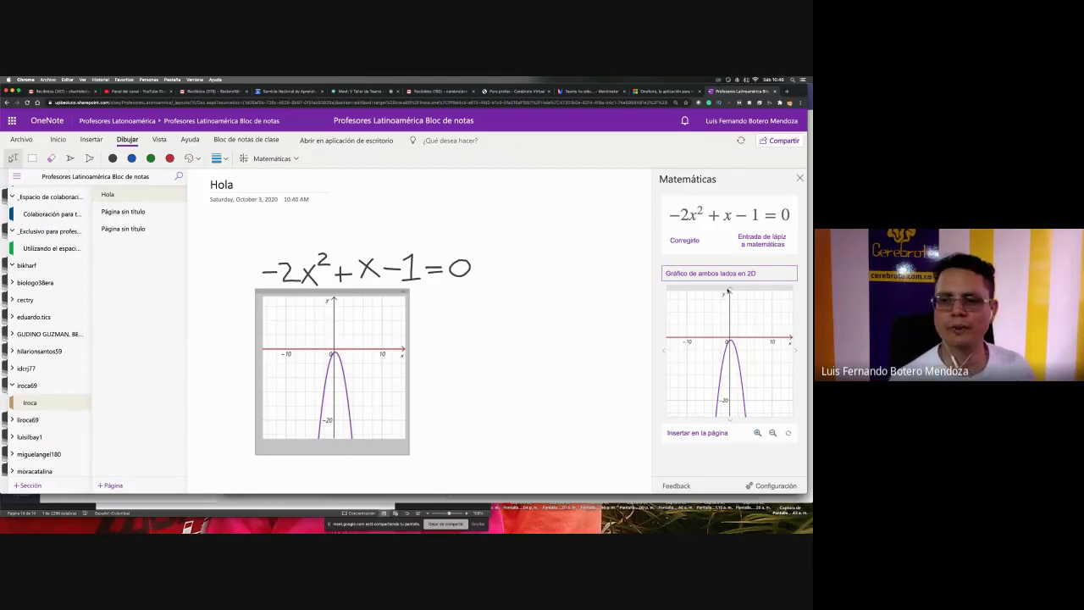
pyautogui.moveTo(754, 341); pyautogui.dragTo(758, 372)
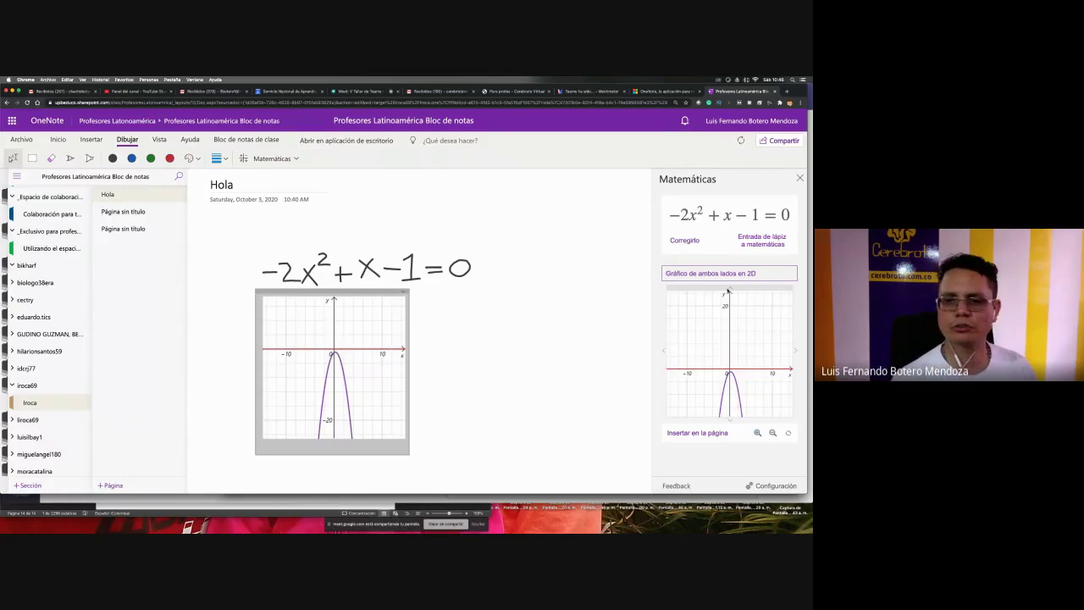
pyautogui.click(732, 419)
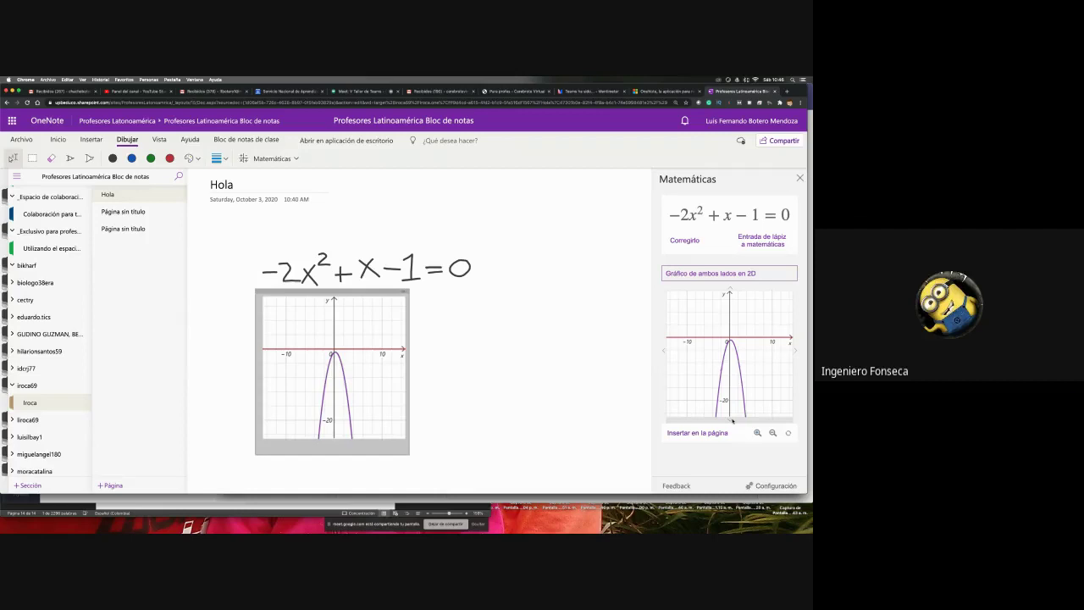
pyautogui.moveTo(388, 309); pyautogui.dragTo(416, 331)
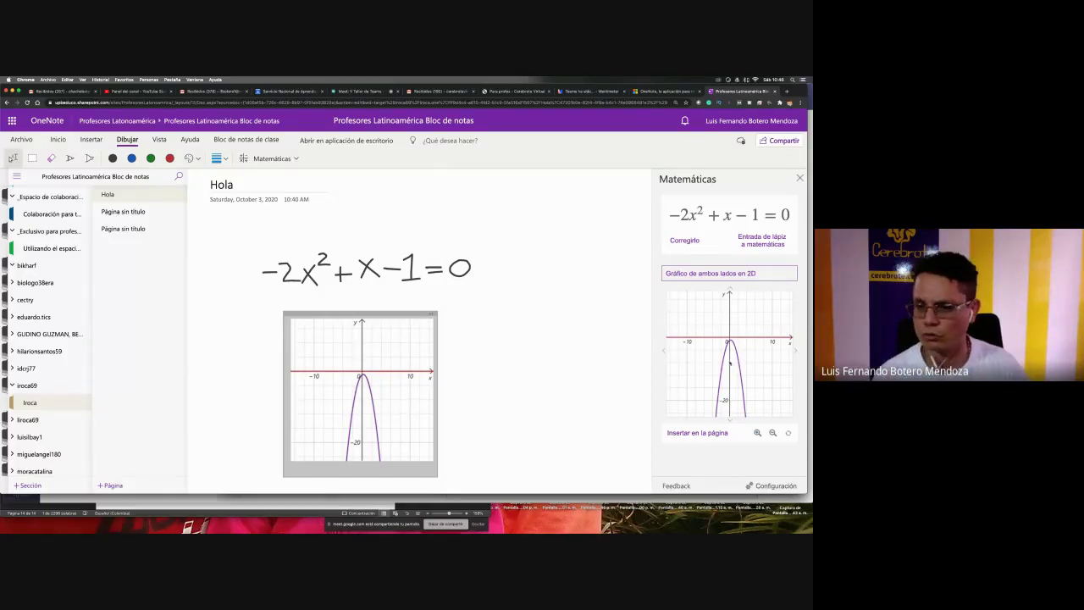
# - Solve the equation with 'Resolver para x' (no solution), then open the first untitled page
pyautogui.click(765, 486)
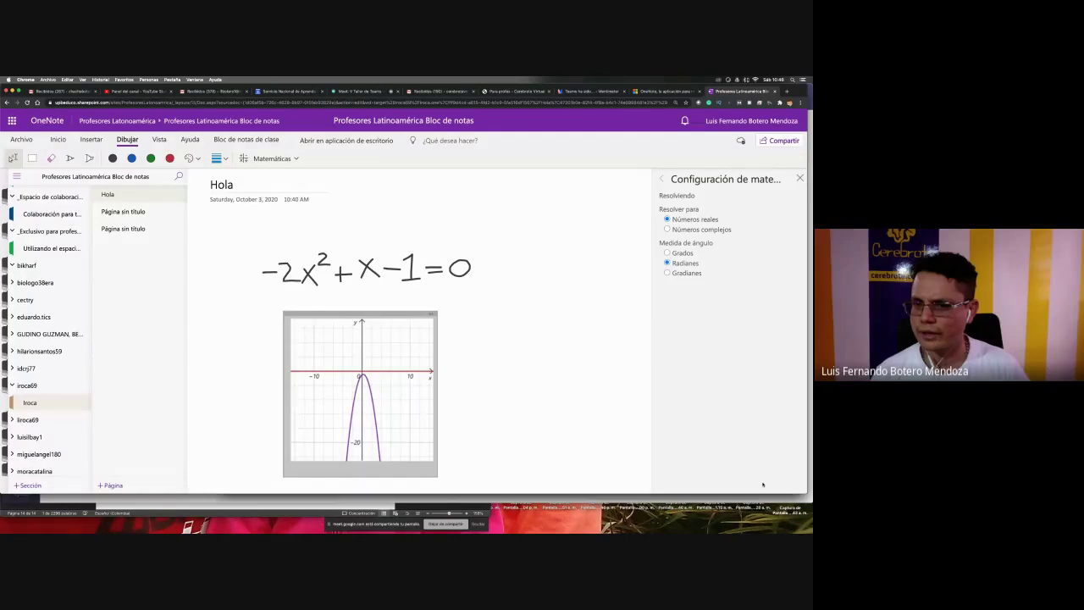
pyautogui.click(662, 180)
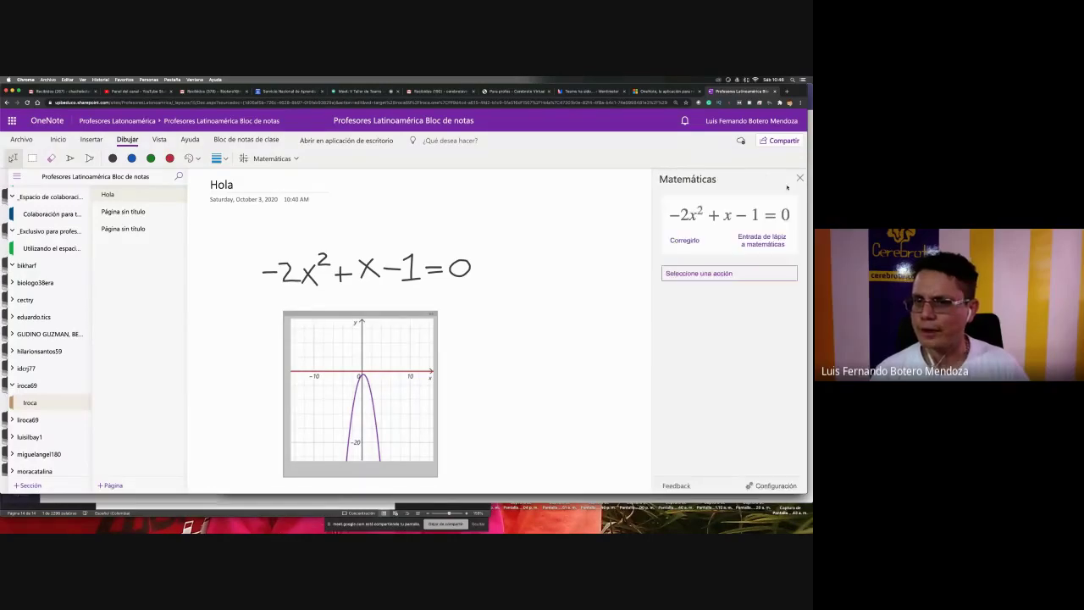
pyautogui.click(730, 273)
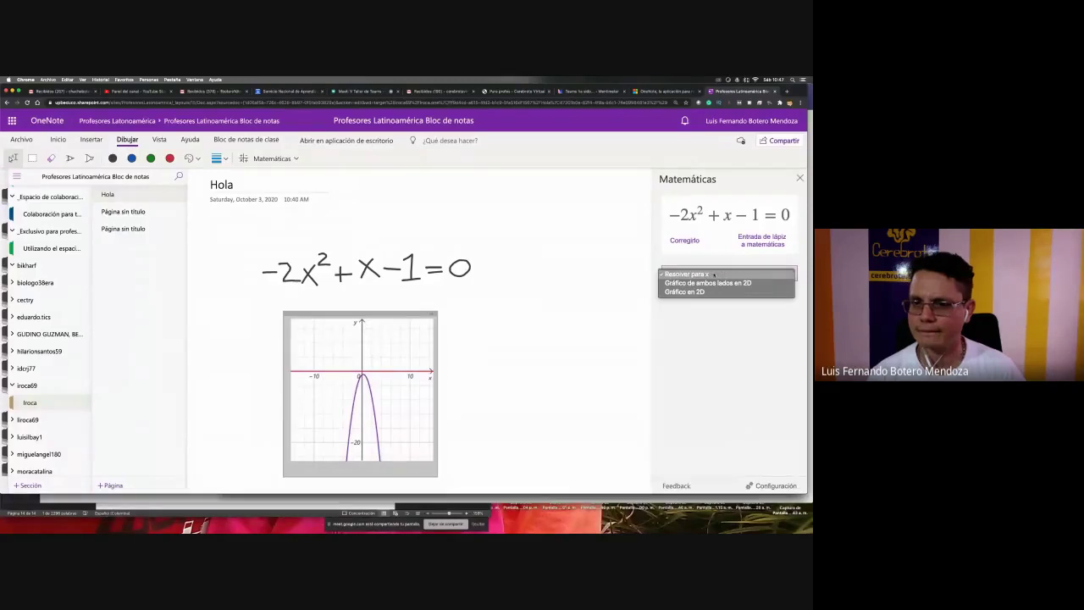
pyautogui.click(714, 274)
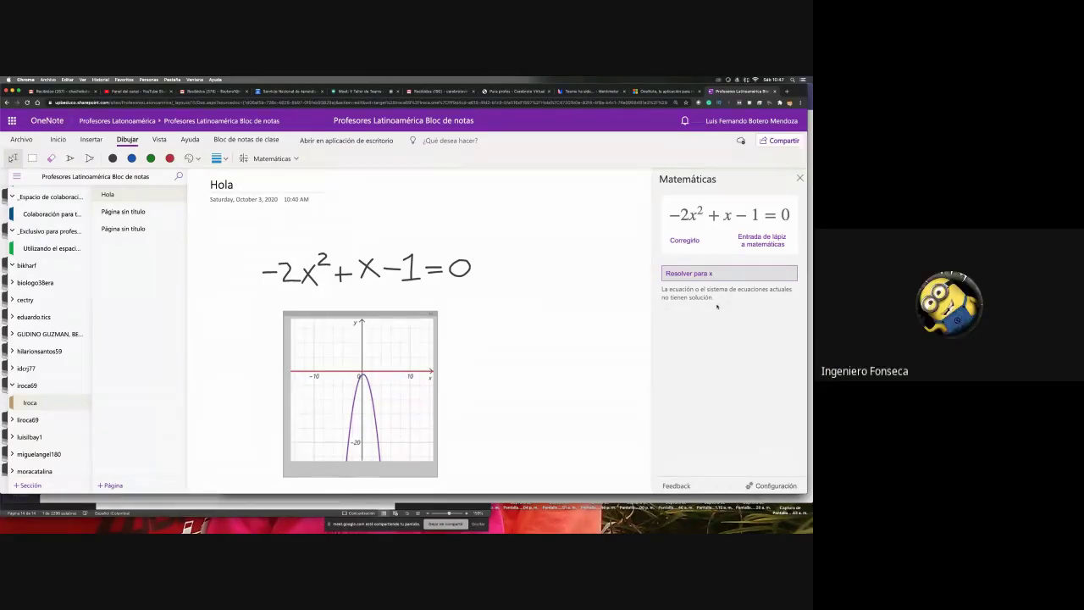
pyautogui.click(127, 212)
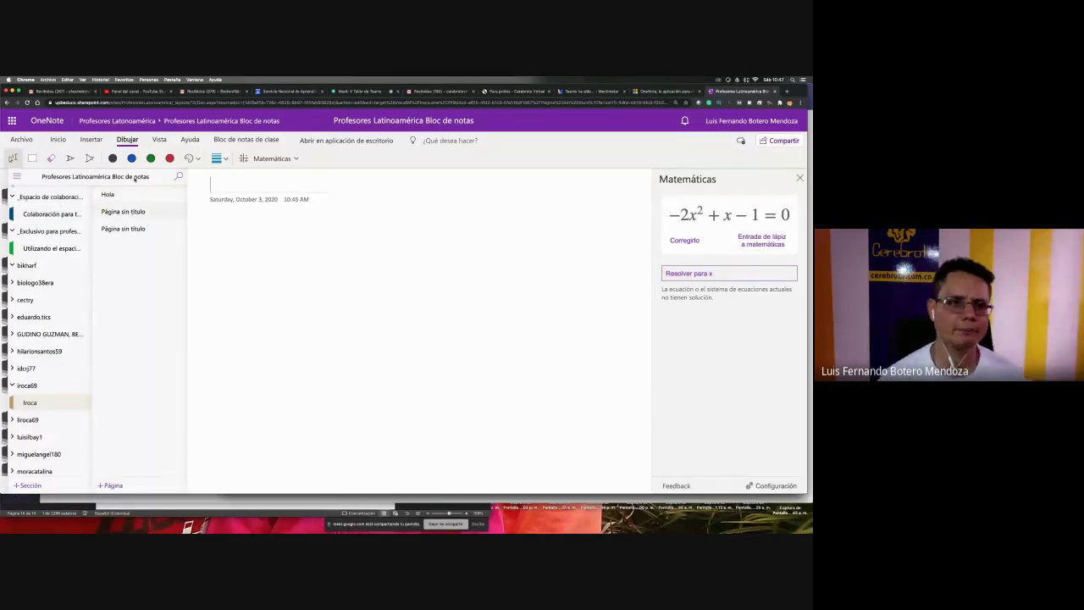
# - Handwrite x³+2x²−4x=0 with the black pen, then lasso-select all its ink strokes
pyautogui.click(113, 158)
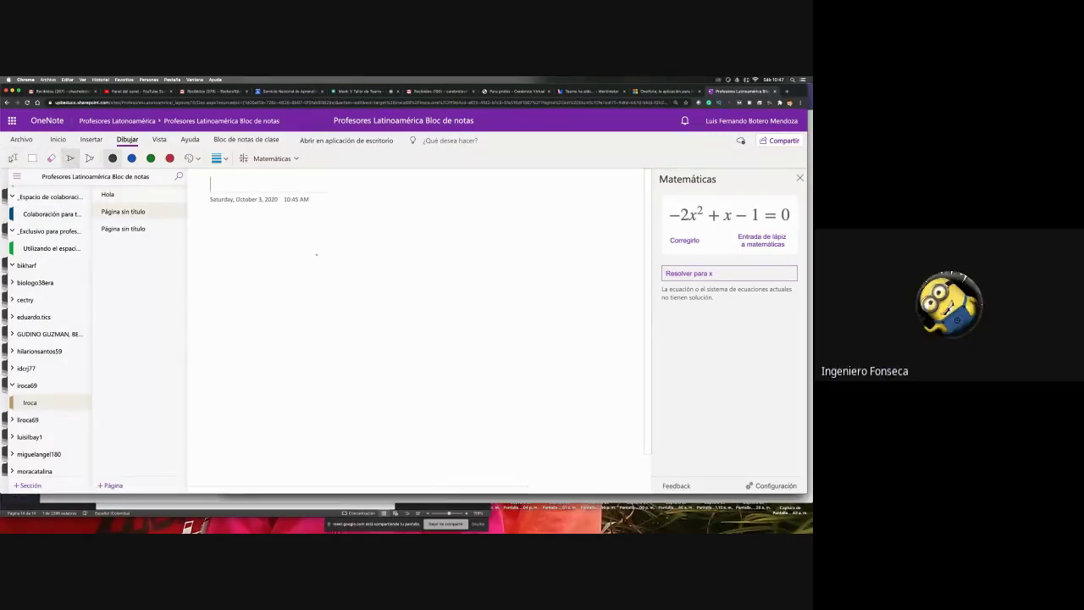
pyautogui.moveTo(296, 249)
pyautogui.mouseDown()
pyautogui.moveTo(280, 280)
pyautogui.moveTo(297, 280)
pyautogui.mouseUp()
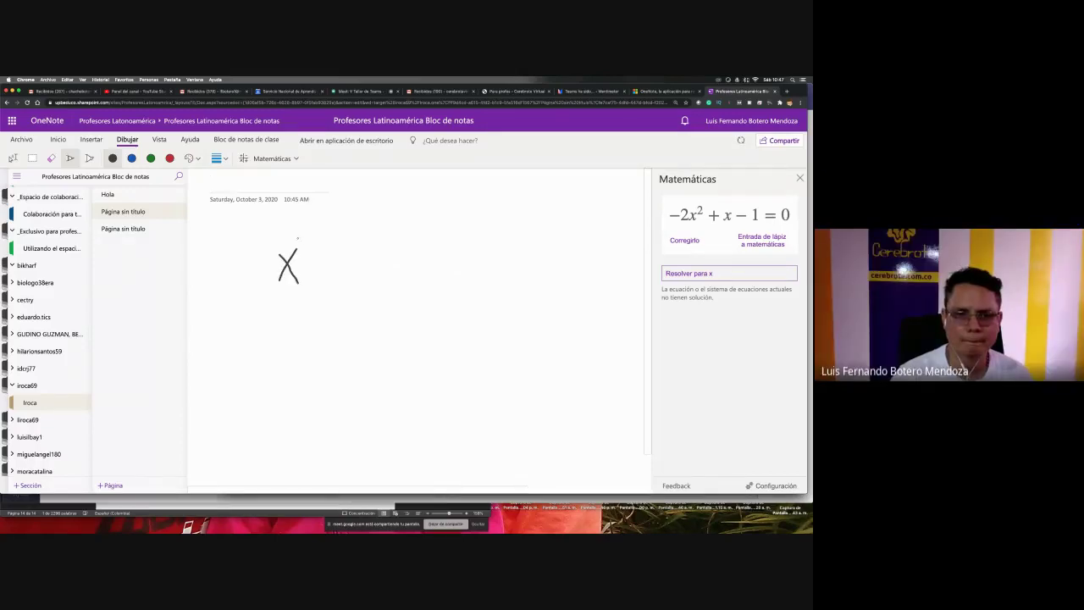
pyautogui.moveTo(304, 238); pyautogui.dragTo(311, 246)
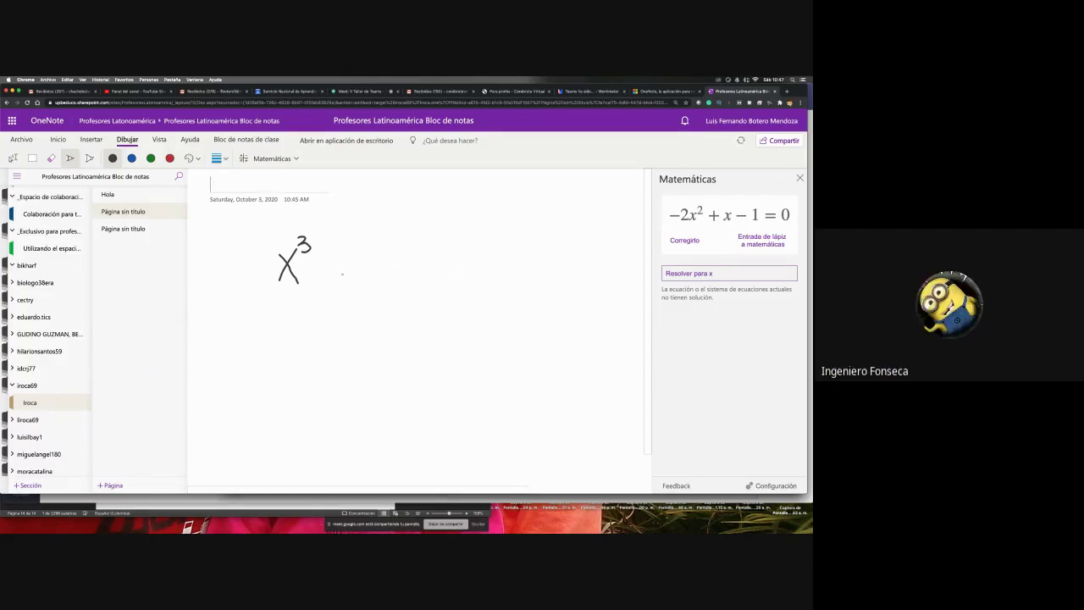
pyautogui.moveTo(320, 259)
pyautogui.mouseDown()
pyautogui.moveTo(320, 279)
pyautogui.moveTo(350, 258)
pyautogui.moveTo(339, 278)
pyautogui.moveTo(360, 278)
pyautogui.moveTo(381, 276)
pyautogui.moveTo(394, 253)
pyautogui.mouseUp()
pyautogui.hotkey('ctrl', 'z')
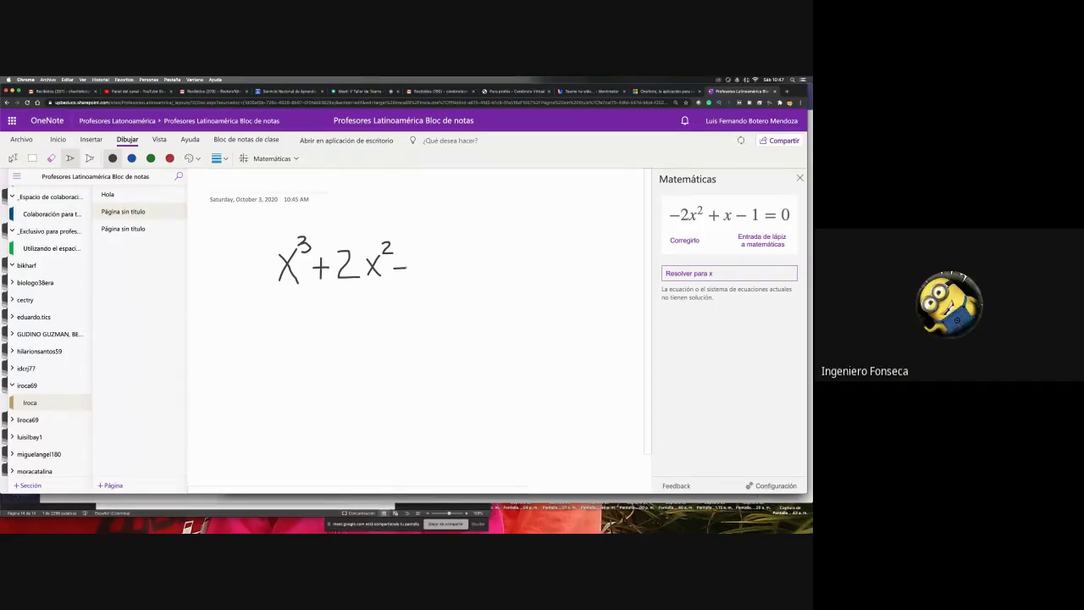
pyautogui.moveTo(421, 252)
pyautogui.mouseDown()
pyautogui.moveTo(427, 274)
pyautogui.moveTo(447, 259)
pyautogui.moveTo(452, 280)
pyautogui.moveTo(472, 260)
pyautogui.moveTo(497, 265)
pyautogui.moveTo(490, 251)
pyautogui.mouseUp()
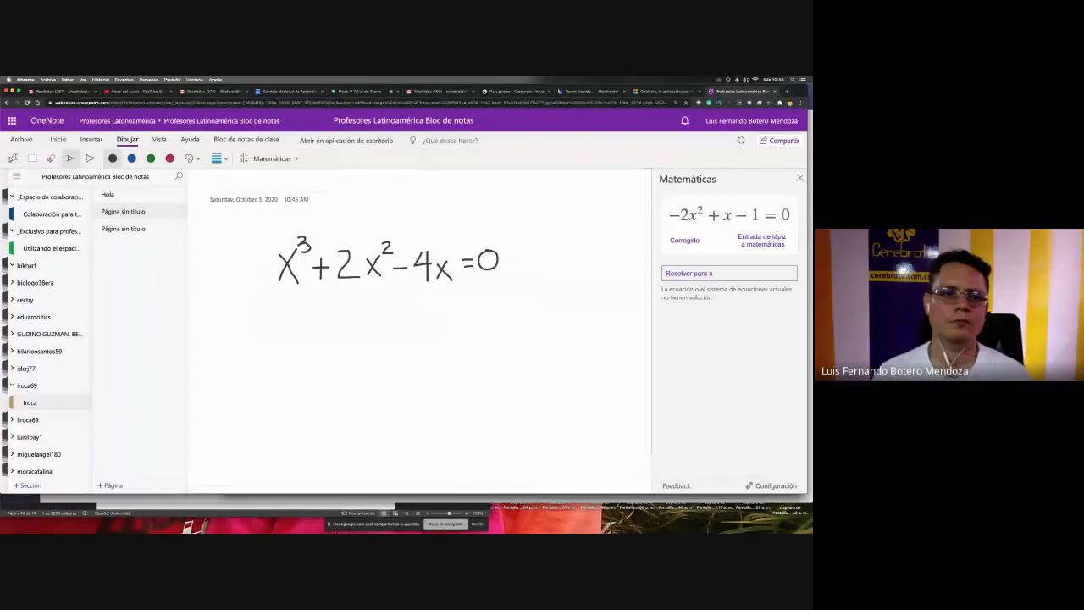
pyautogui.click(13, 159)
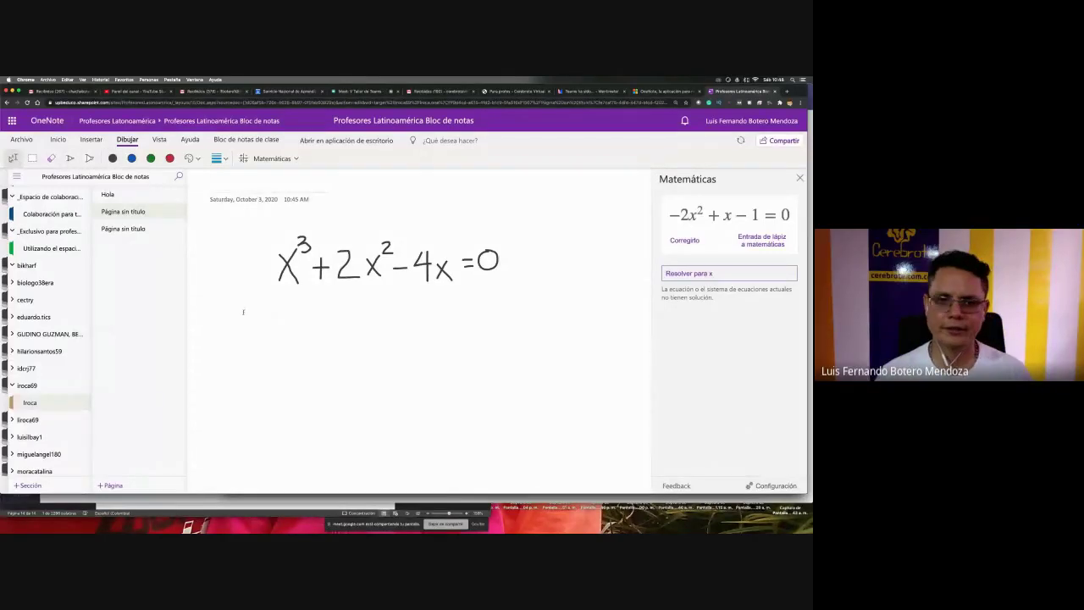
pyautogui.moveTo(243, 311); pyautogui.dragTo(537, 219)
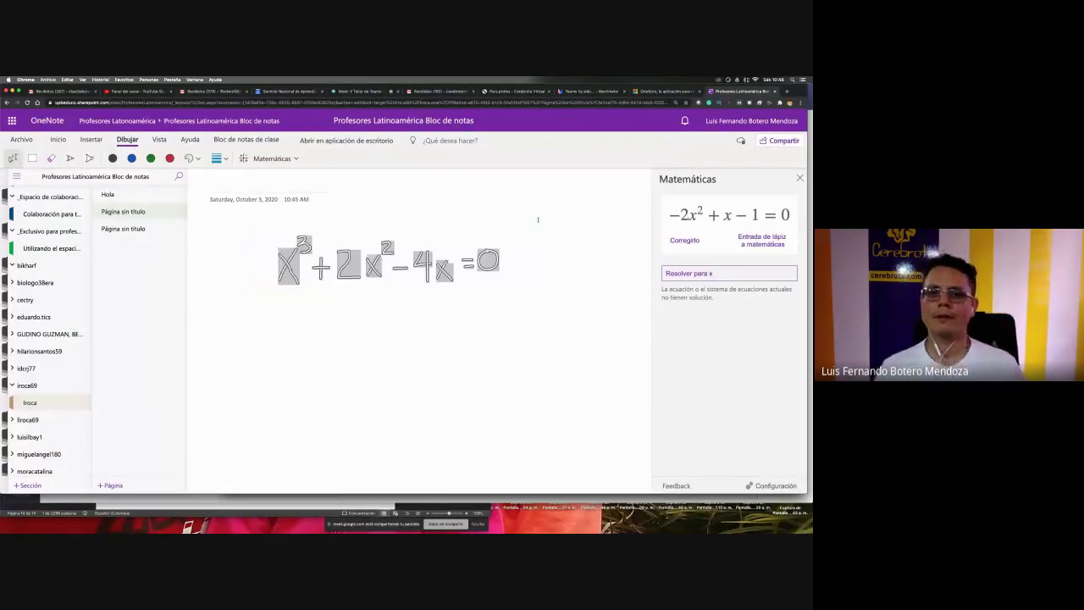
# - Reselect the ink, open Draw > Math and convert it to typed x³ + 2x² − 4x = 0
pyautogui.click(537, 252)
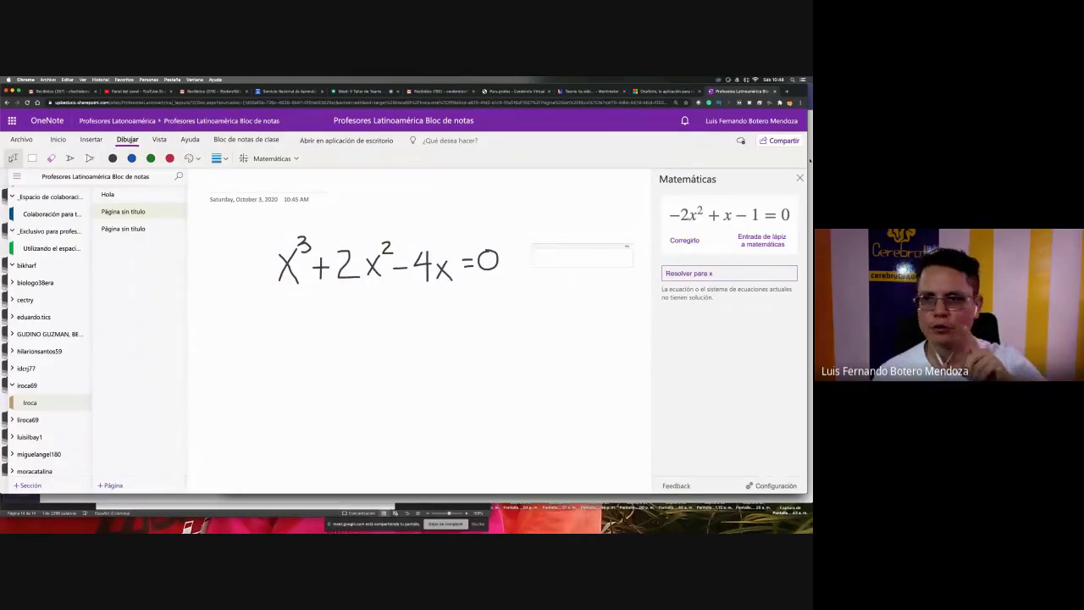
pyautogui.click(800, 178)
pyautogui.moveTo(242, 318); pyautogui.dragTo(514, 225)
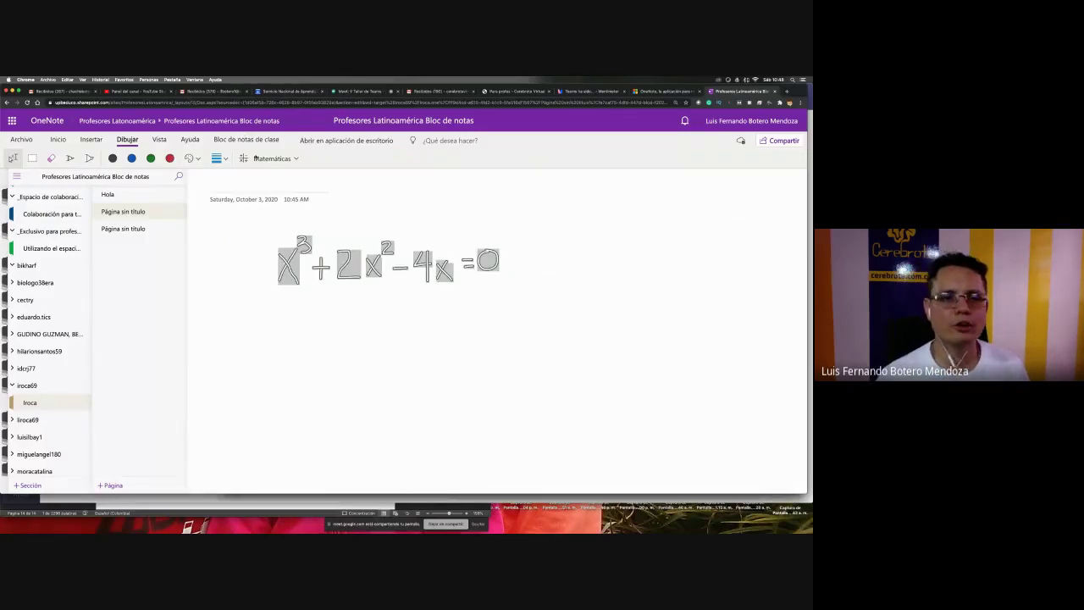
pyautogui.click(266, 161)
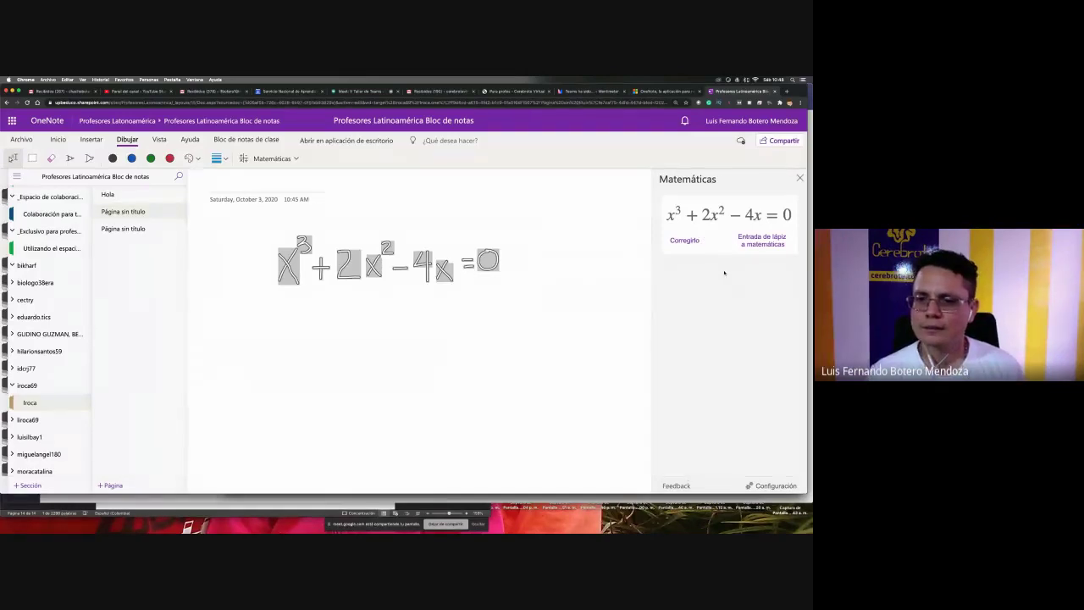
pyautogui.click(760, 240)
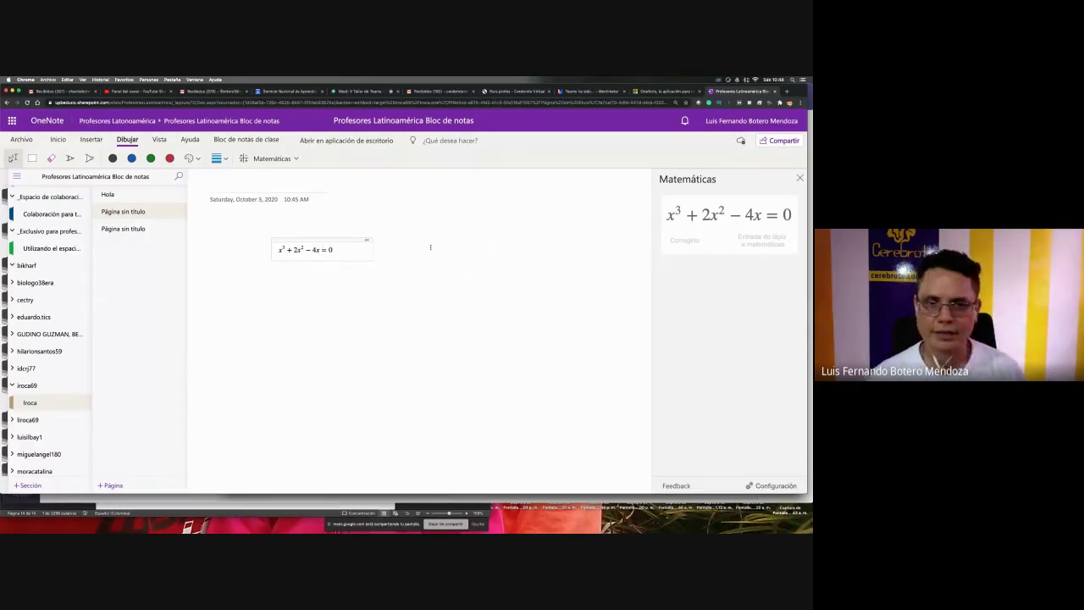
pyautogui.click(352, 241)
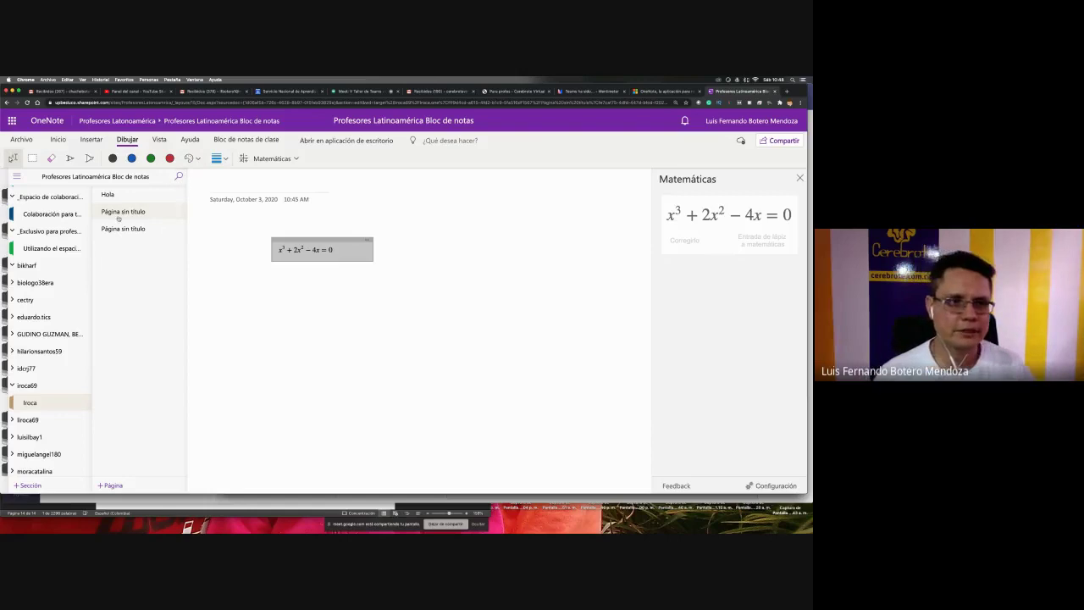
pyautogui.click(70, 158)
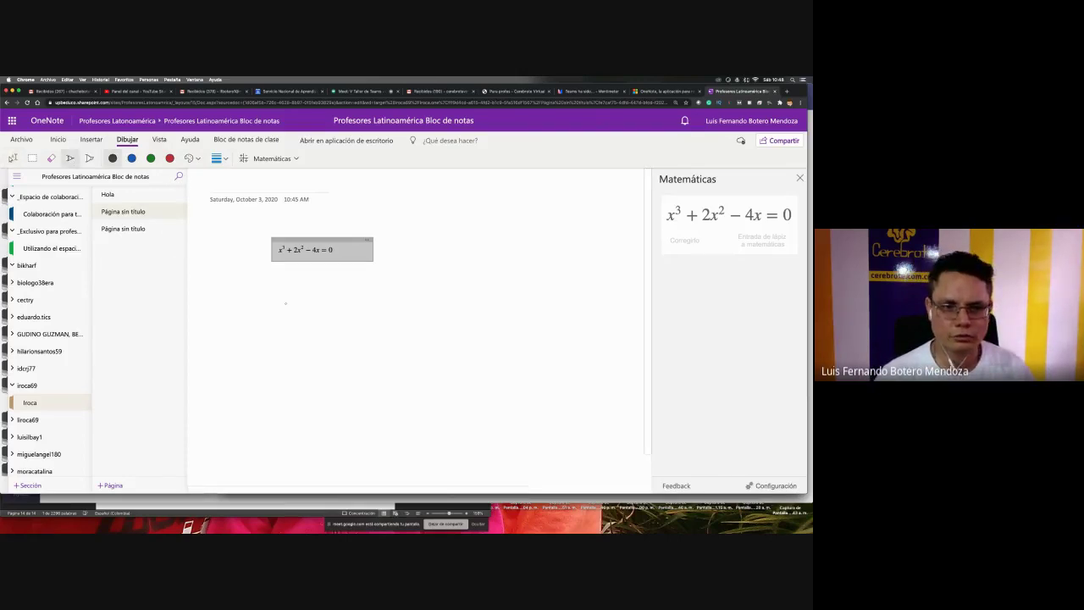
pyautogui.moveTo(285, 303)
pyautogui.mouseDown()
pyautogui.moveTo(302, 305)
pyautogui.moveTo(289, 321)
pyautogui.mouseUp()
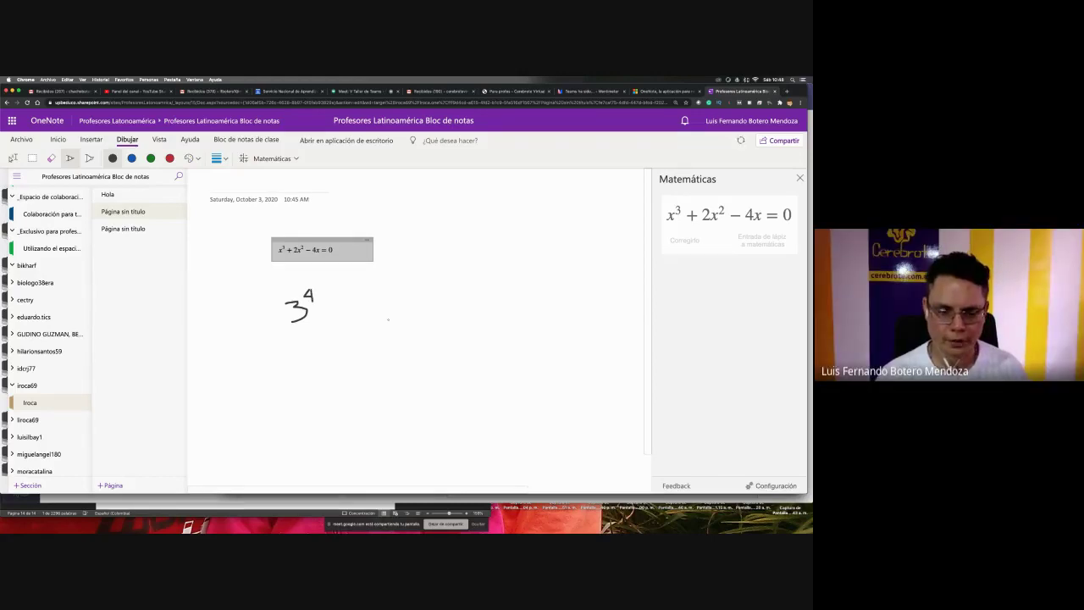
pyautogui.click(13, 158)
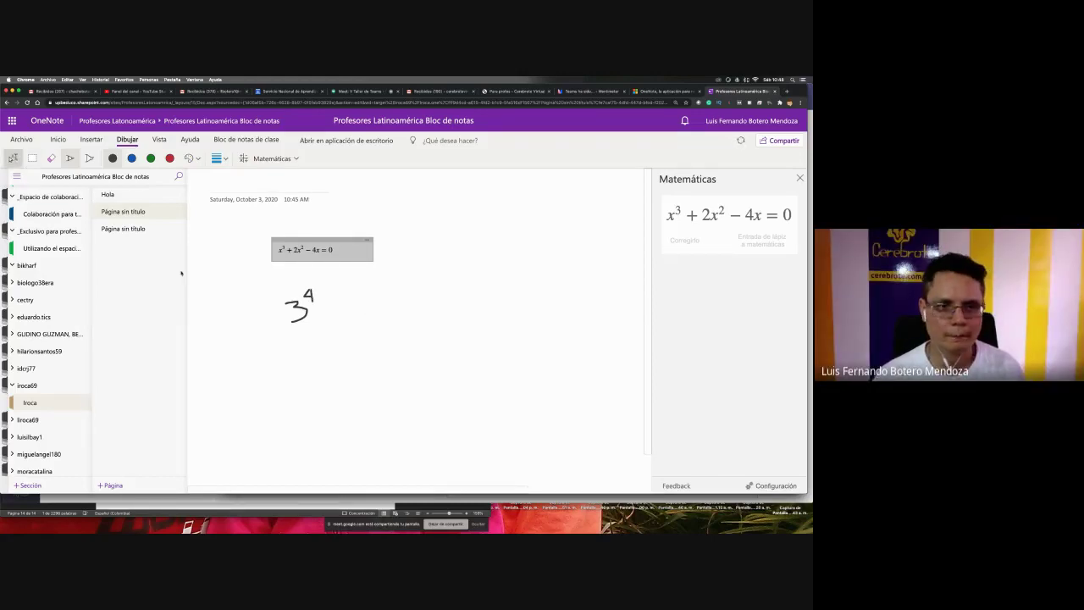
pyautogui.click(311, 329)
pyautogui.hotkey('ctrl', 'z')
pyautogui.hotkey('ctrl', 'z')
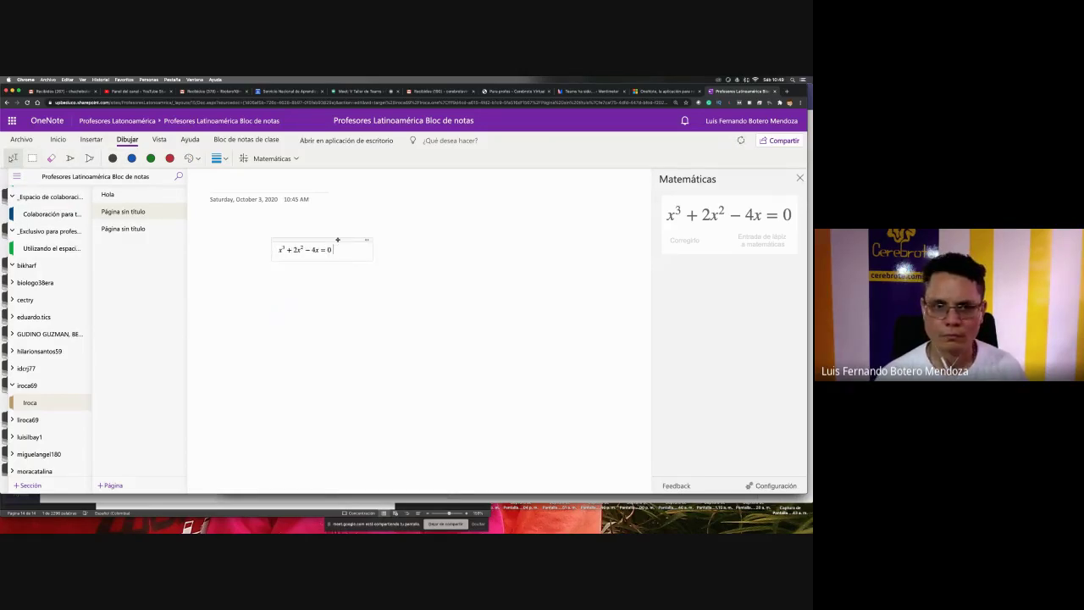
pyautogui.click(333, 248)
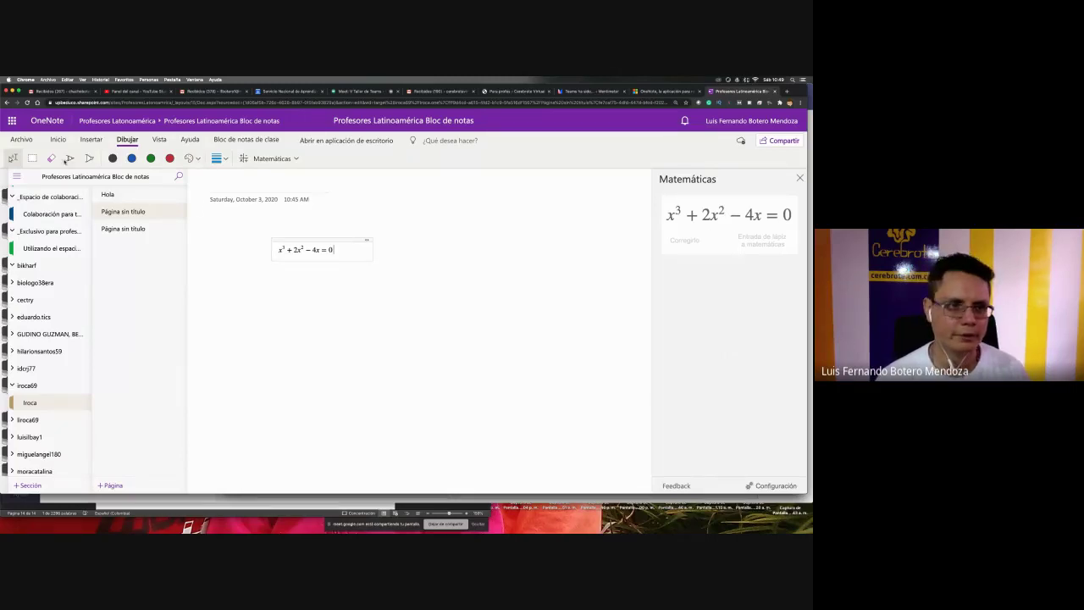
pyautogui.click(70, 159)
# - Handwrite x³+2x²−4x=0 below the typed equation, erasing and redoing a misdrawn 2, then select it
pyautogui.moveTo(283, 312)
pyautogui.mouseDown()
pyautogui.moveTo(267, 330)
pyautogui.moveTo(282, 334)
pyautogui.moveTo(283, 314)
pyautogui.moveTo(297, 337)
pyautogui.mouseUp()
pyautogui.moveTo(311, 314); pyautogui.dragTo(328, 337)
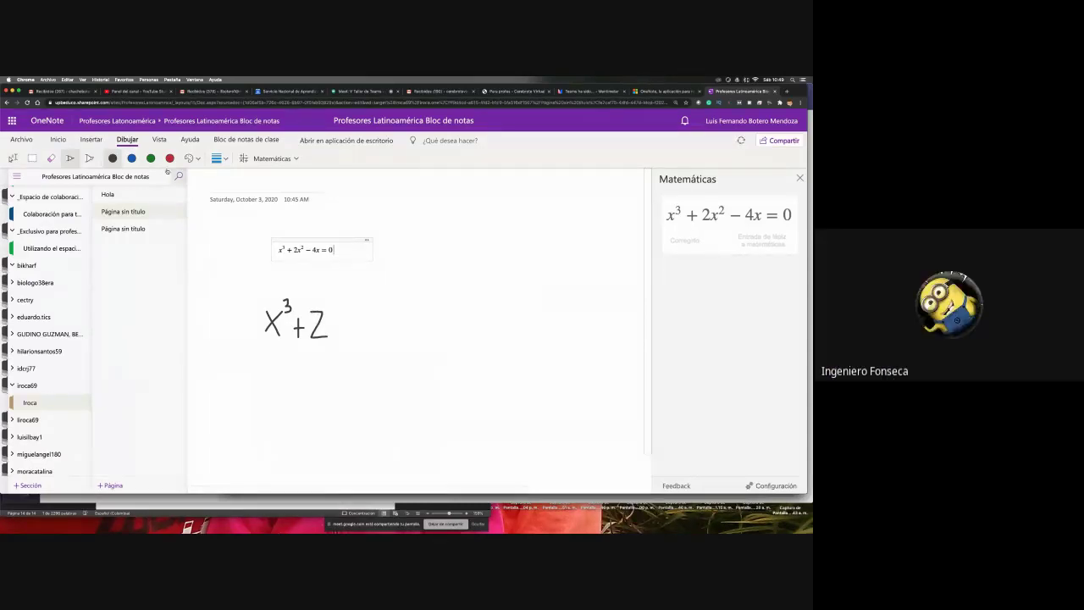
pyautogui.click(51, 158)
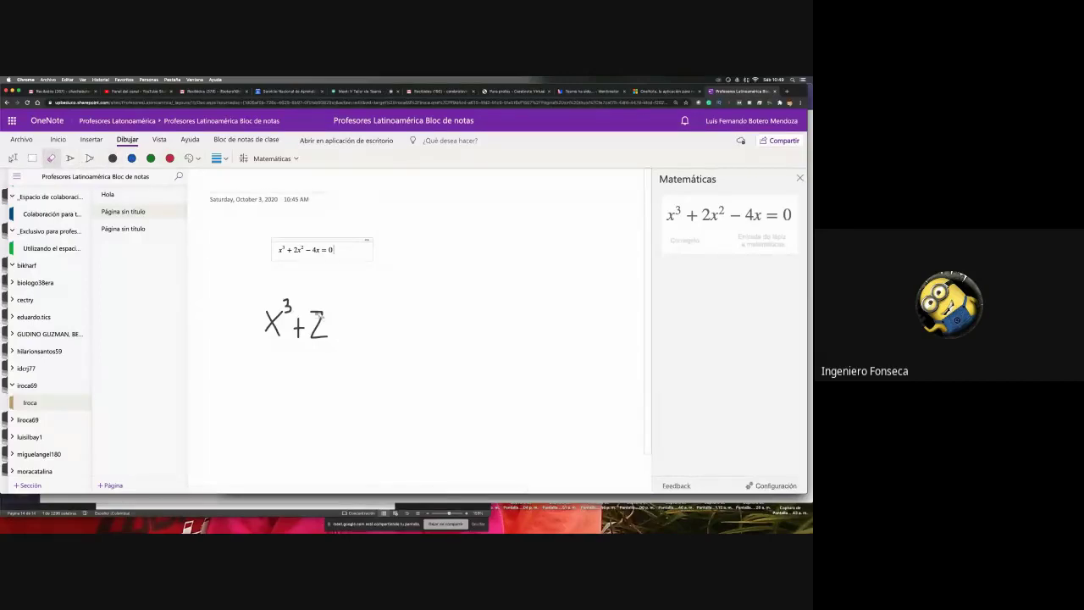
pyautogui.click(320, 317)
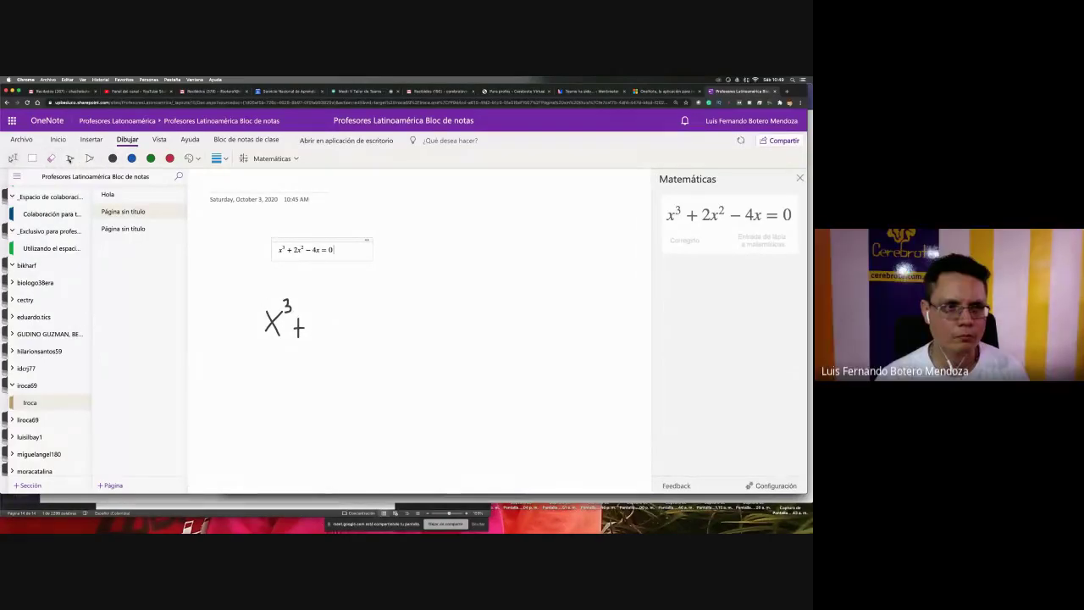
pyautogui.click(70, 159)
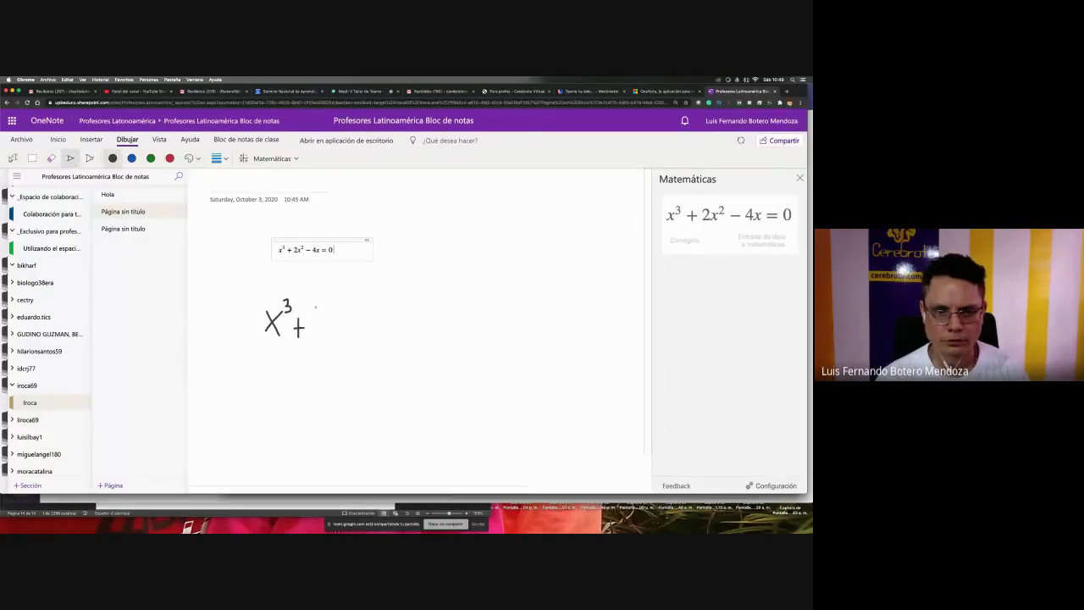
pyautogui.moveTo(313, 306)
pyautogui.mouseDown()
pyautogui.moveTo(310, 336)
pyautogui.moveTo(348, 335)
pyautogui.moveTo(364, 316)
pyautogui.mouseUp()
pyautogui.press('super+z')
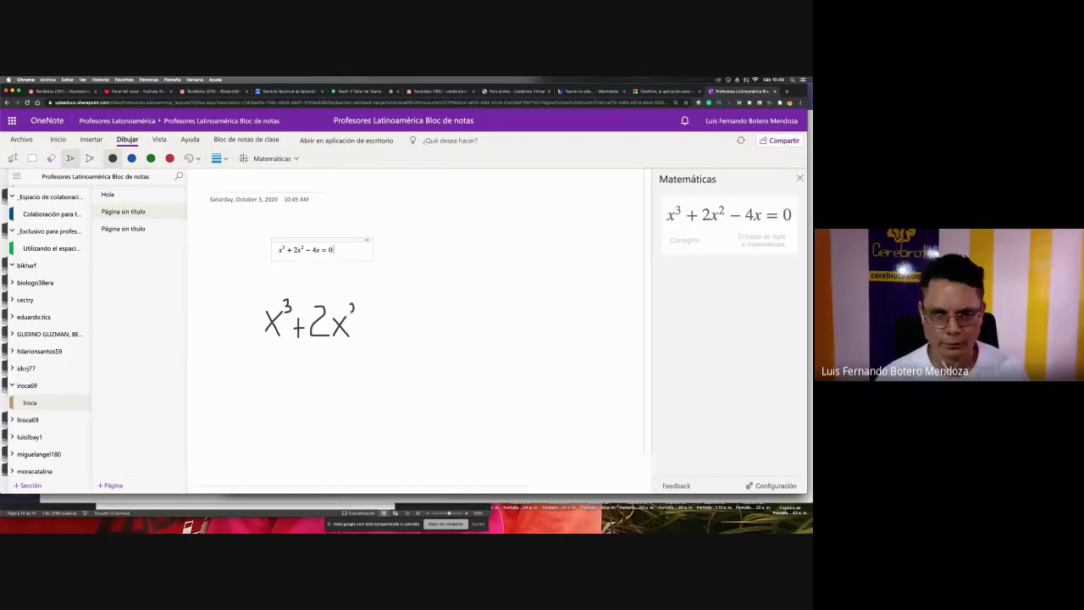
pyautogui.moveTo(363, 324)
pyautogui.mouseDown()
pyautogui.moveTo(395, 322)
pyautogui.moveTo(391, 340)
pyautogui.moveTo(413, 338)
pyautogui.moveTo(427, 319)
pyautogui.moveTo(442, 329)
pyautogui.moveTo(459, 315)
pyautogui.moveTo(450, 308)
pyautogui.mouseUp()
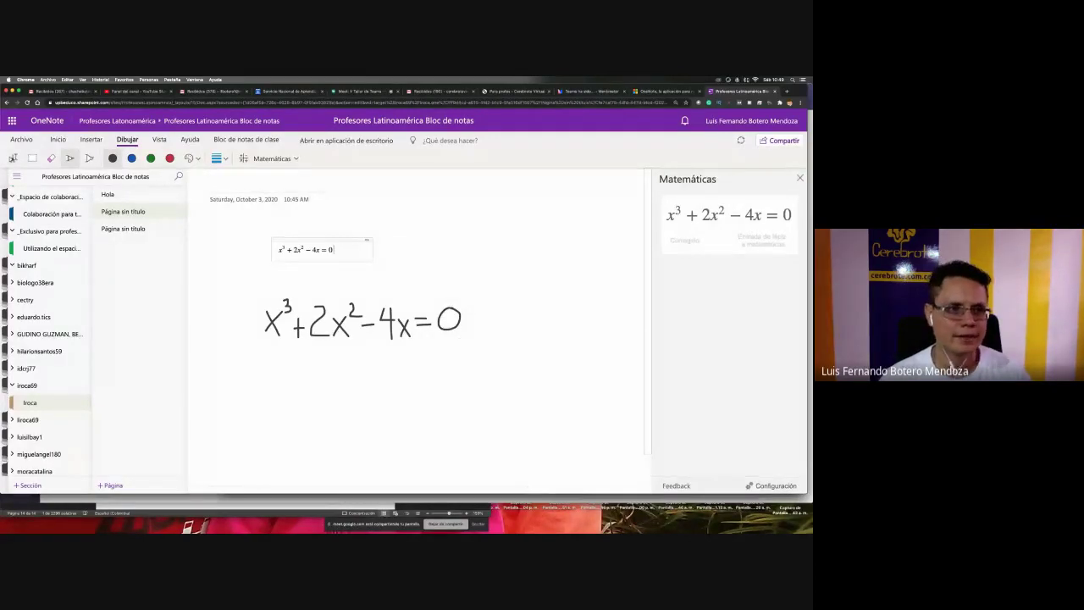
pyautogui.click(13, 157)
pyautogui.moveTo(245, 367); pyautogui.dragTo(507, 280)
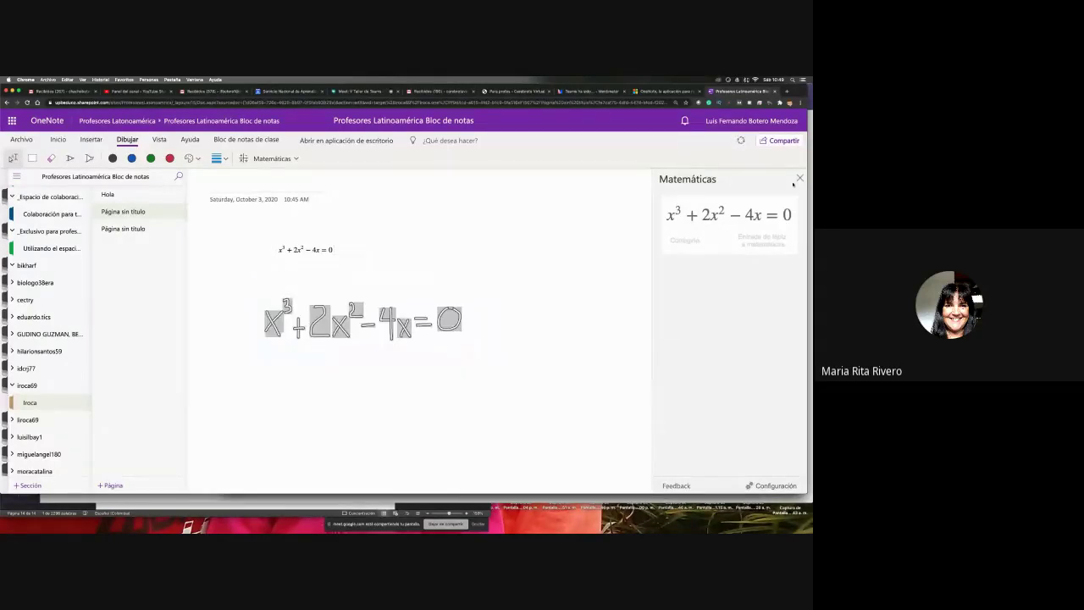
# - Reopen Math for the ink, choose 'Gráfico de ambos lados en 2D' and insert the graph
pyautogui.click(800, 178)
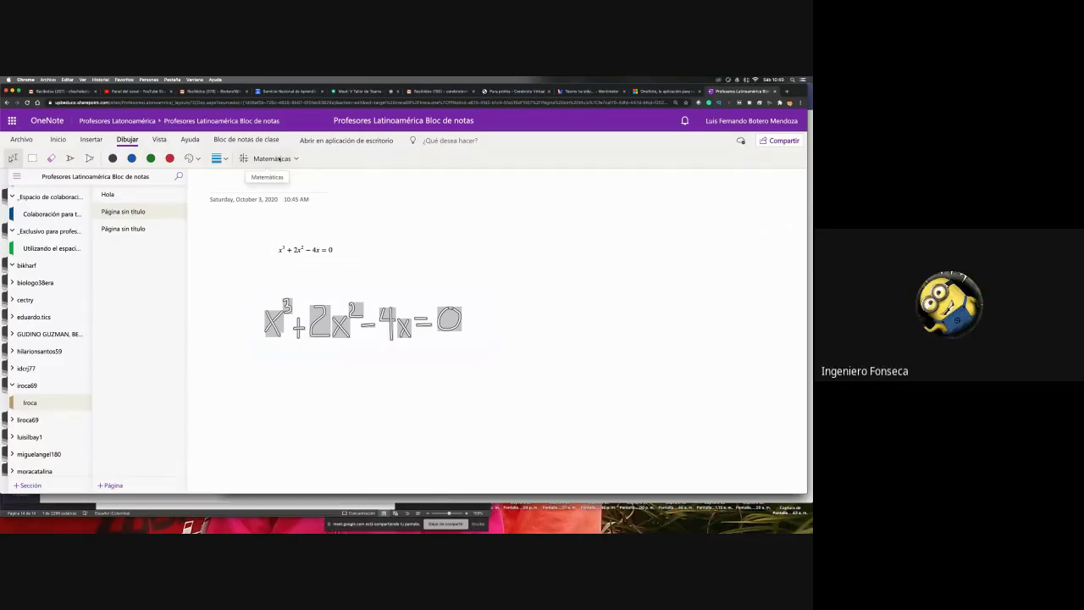
pyautogui.click(279, 158)
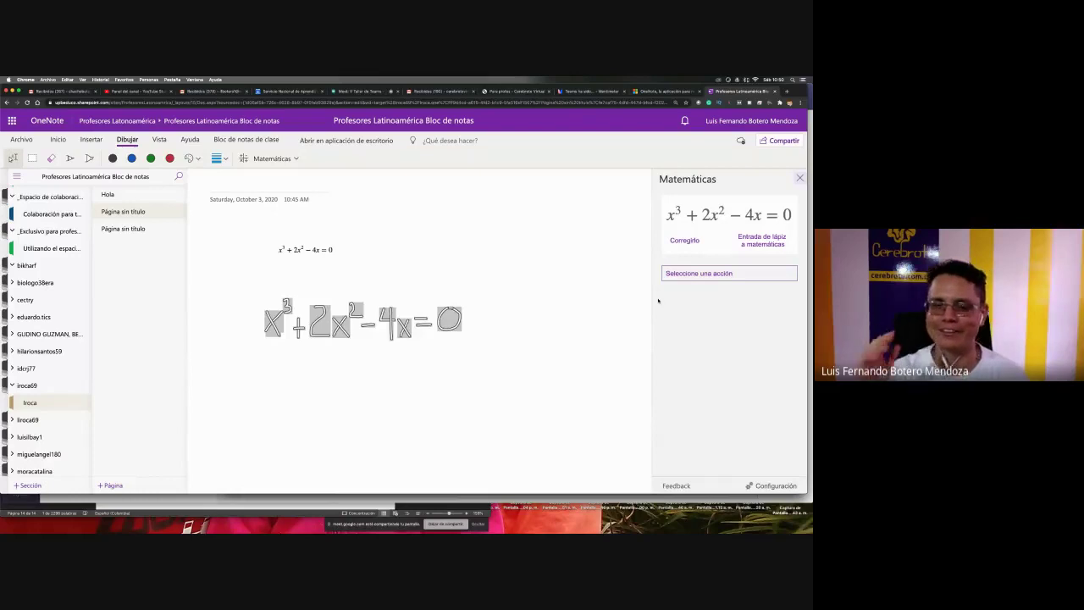
pyautogui.click(751, 273)
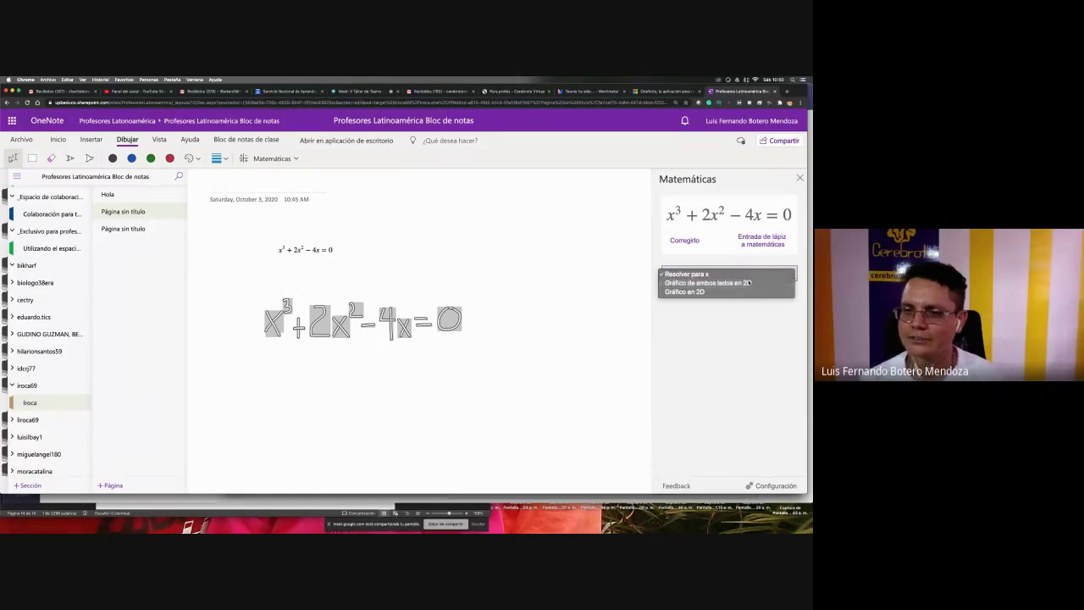
pyautogui.click(748, 282)
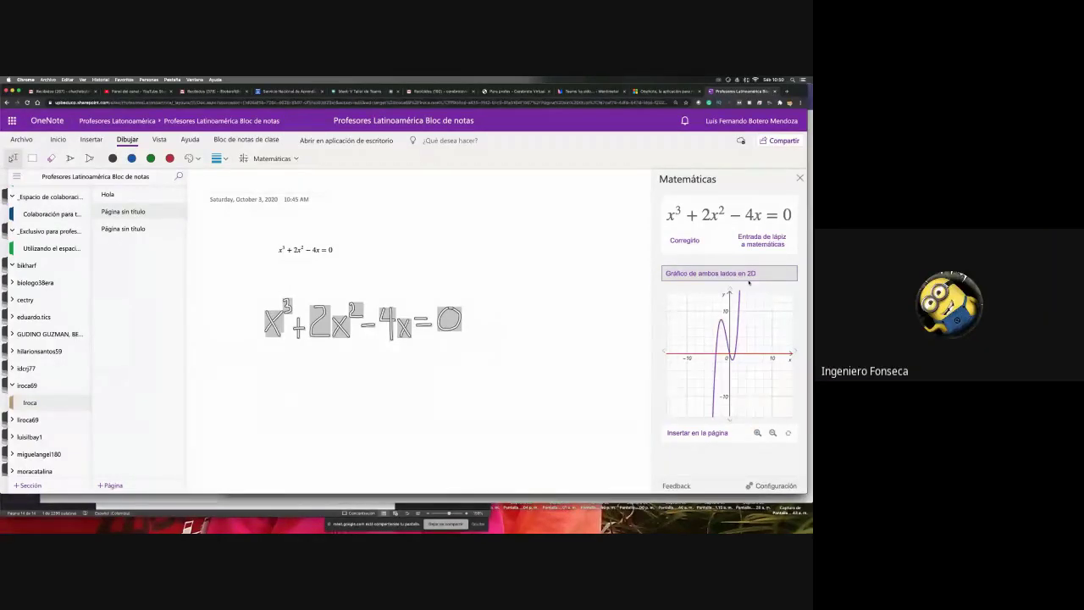
pyautogui.click(710, 433)
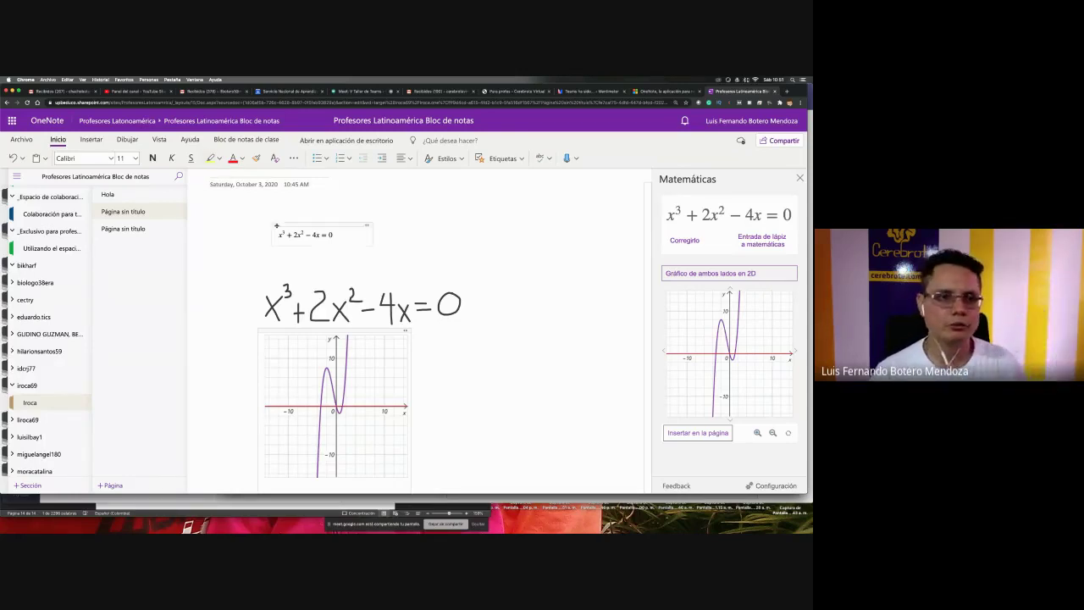
# - Open the second 'Página sin título' page
pyautogui.click(130, 231)
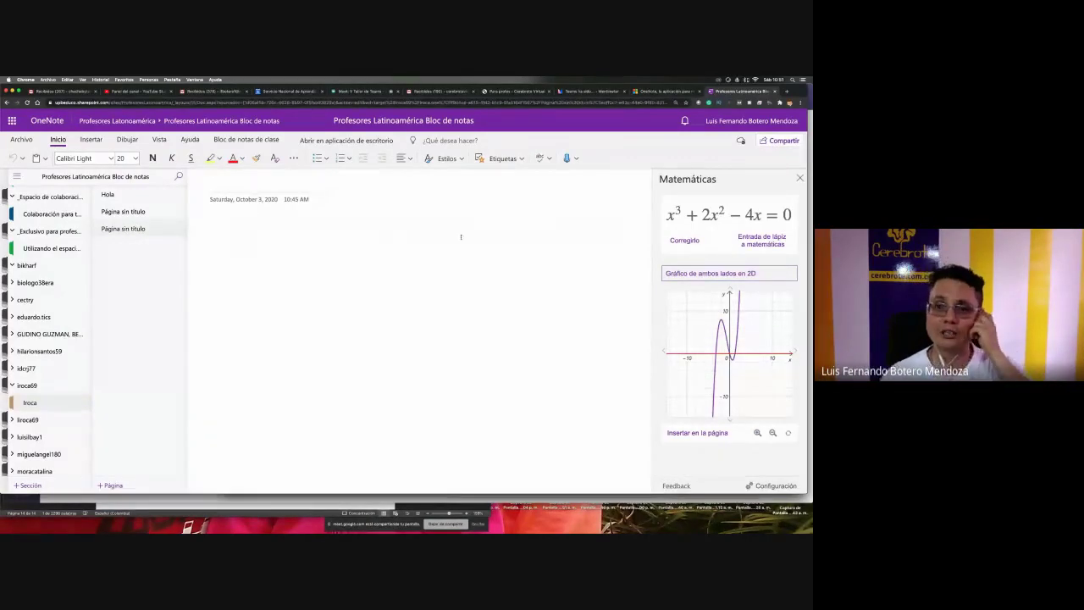
# - Close the Math panel, return to the Iroca section's blank second untitled page, and show Dibujar
pyautogui.click(800, 178)
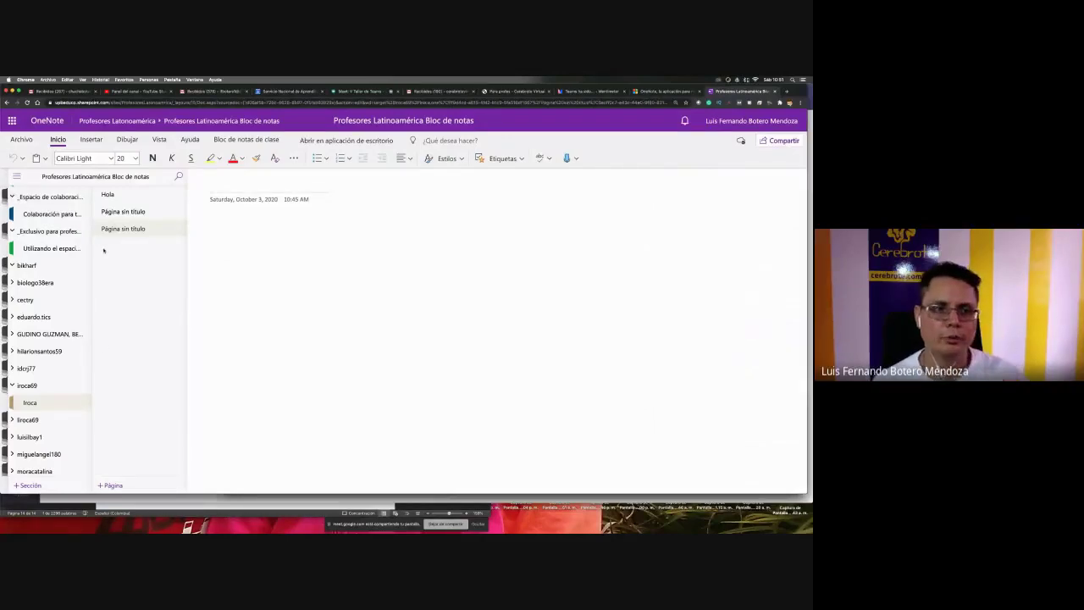
pyautogui.scroll(1, 39, 216)
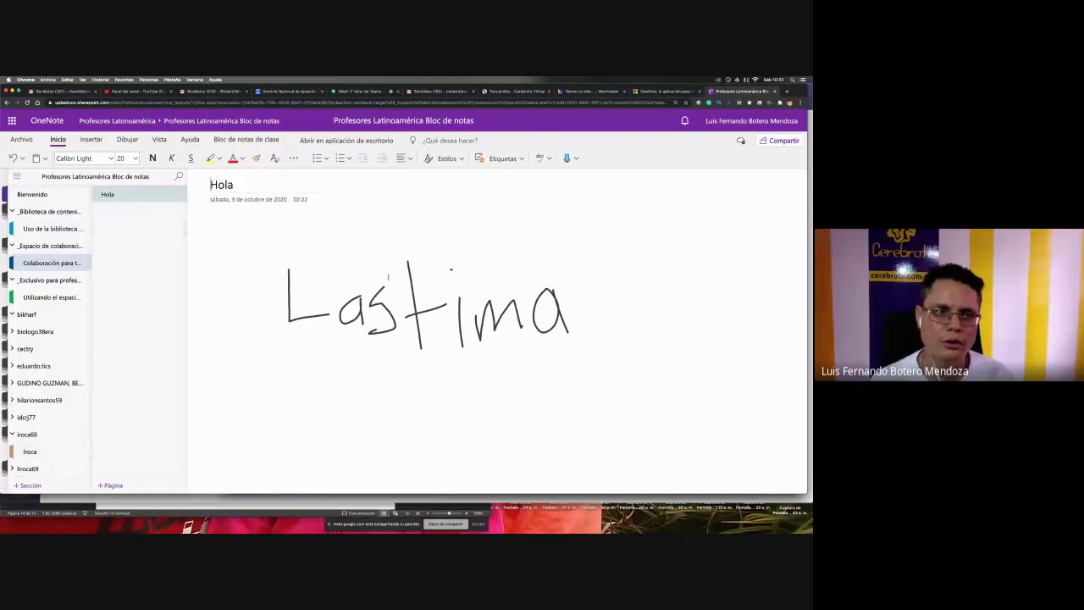
pyautogui.click(46, 233)
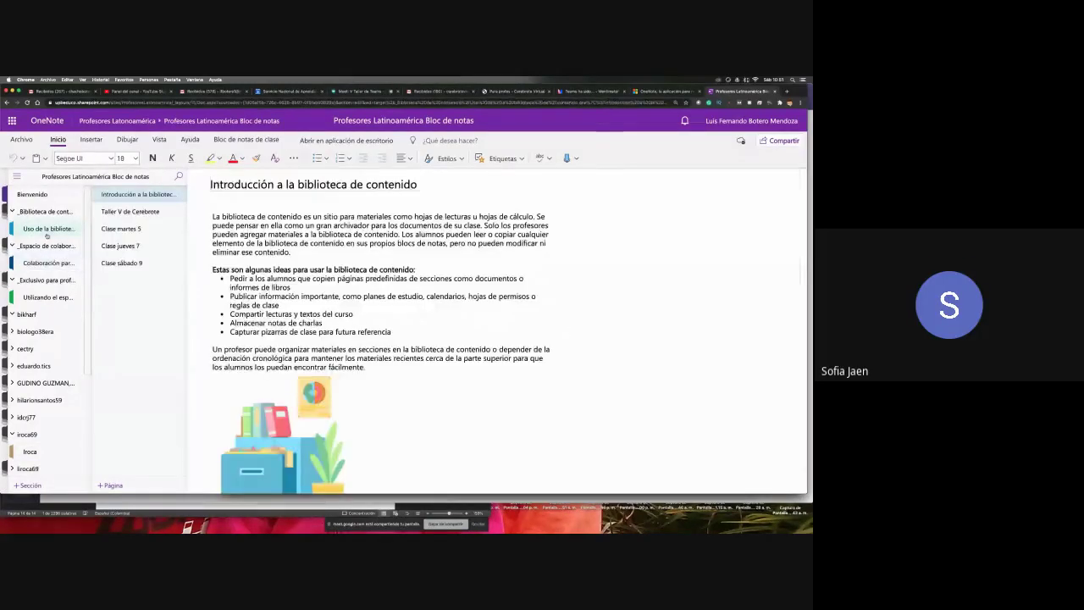
pyautogui.click(129, 262)
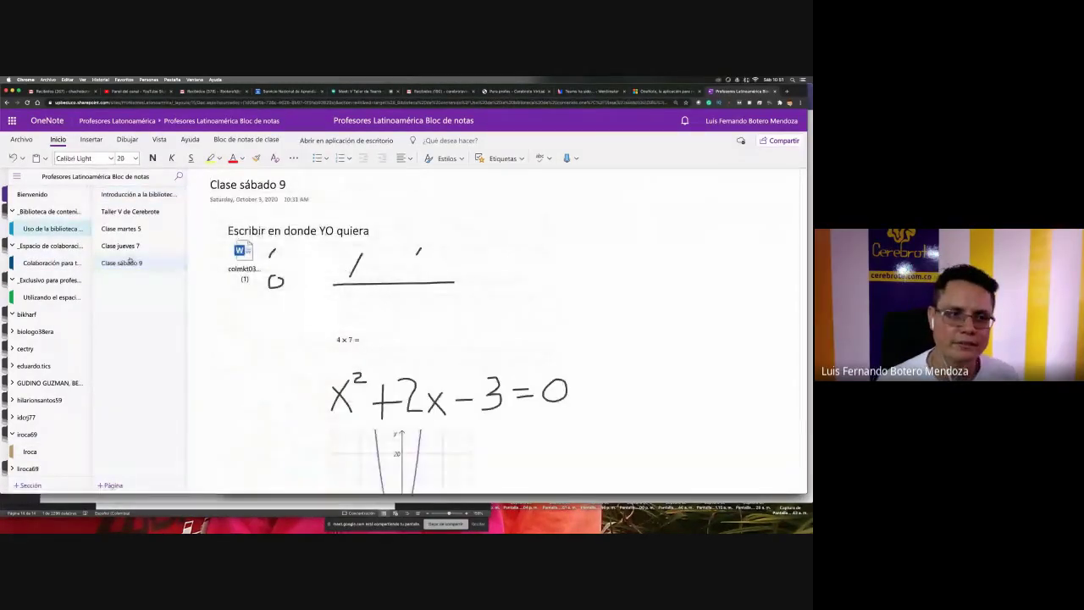
pyautogui.click(27, 454)
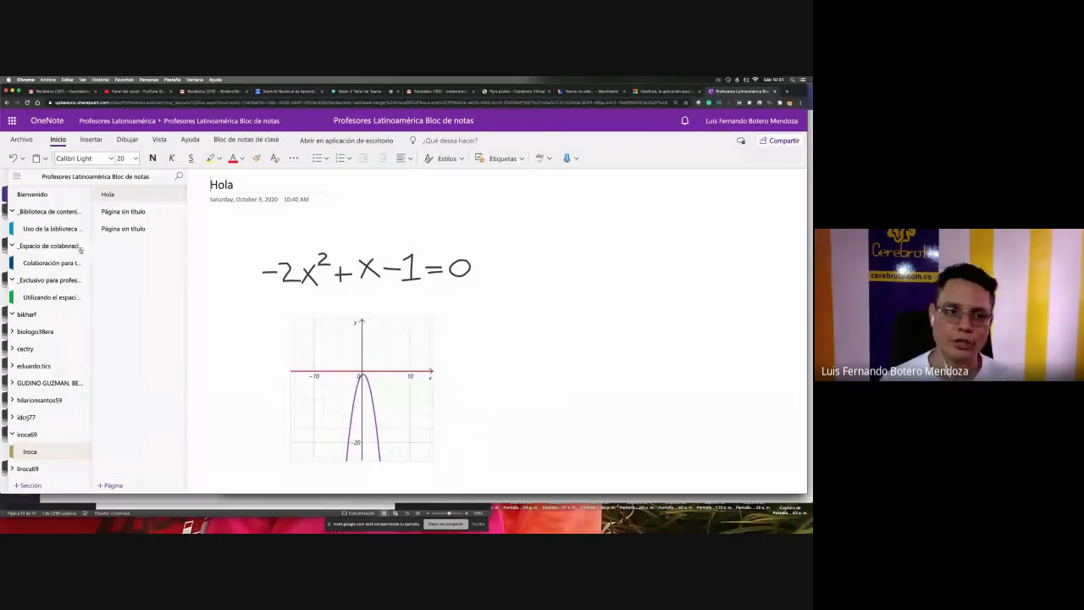
pyautogui.click(129, 229)
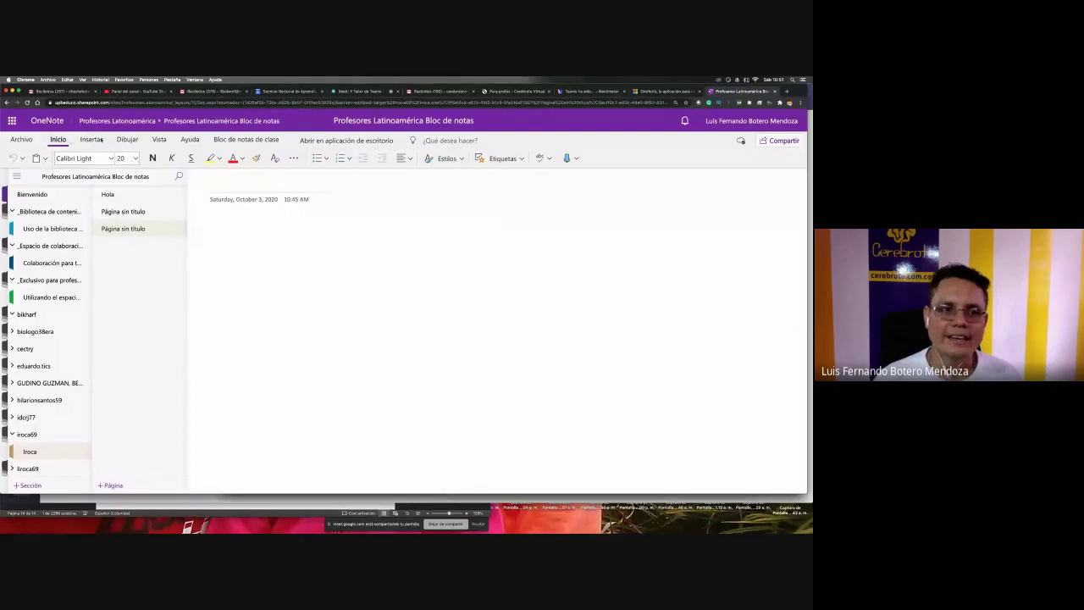
pyautogui.click(127, 140)
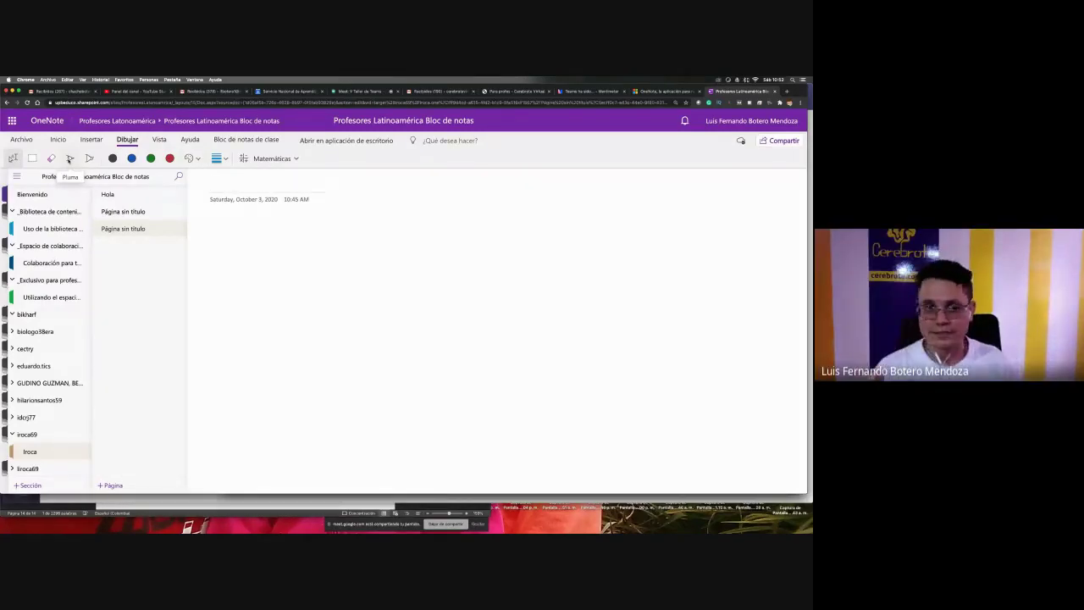
# - Handwrite 3x³−2x=0 with the black pen and select the ink
pyautogui.click(70, 158)
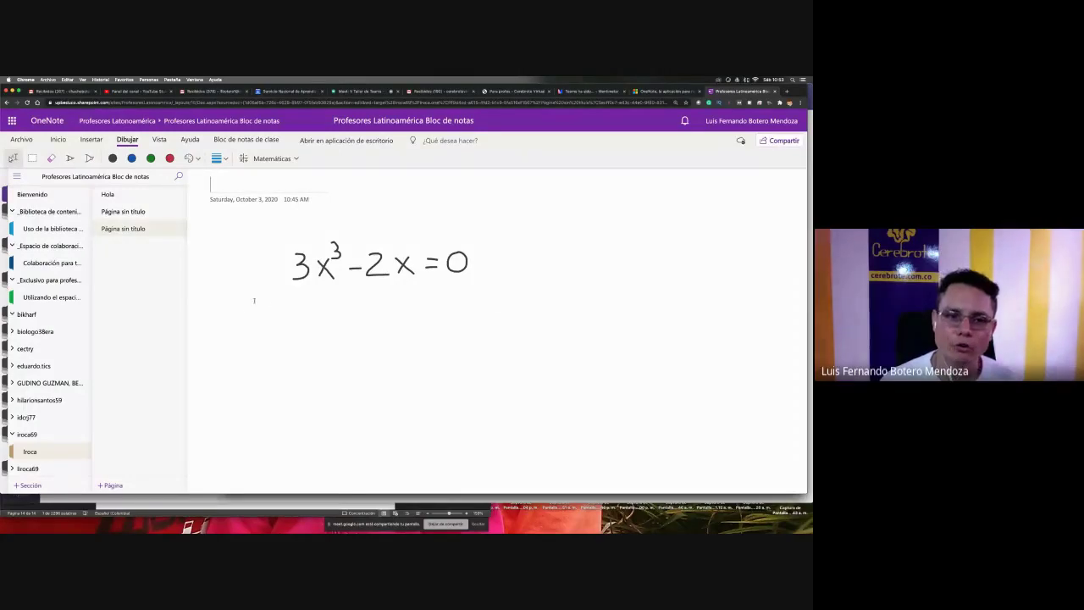
pyautogui.moveTo(247, 307); pyautogui.dragTo(509, 227)
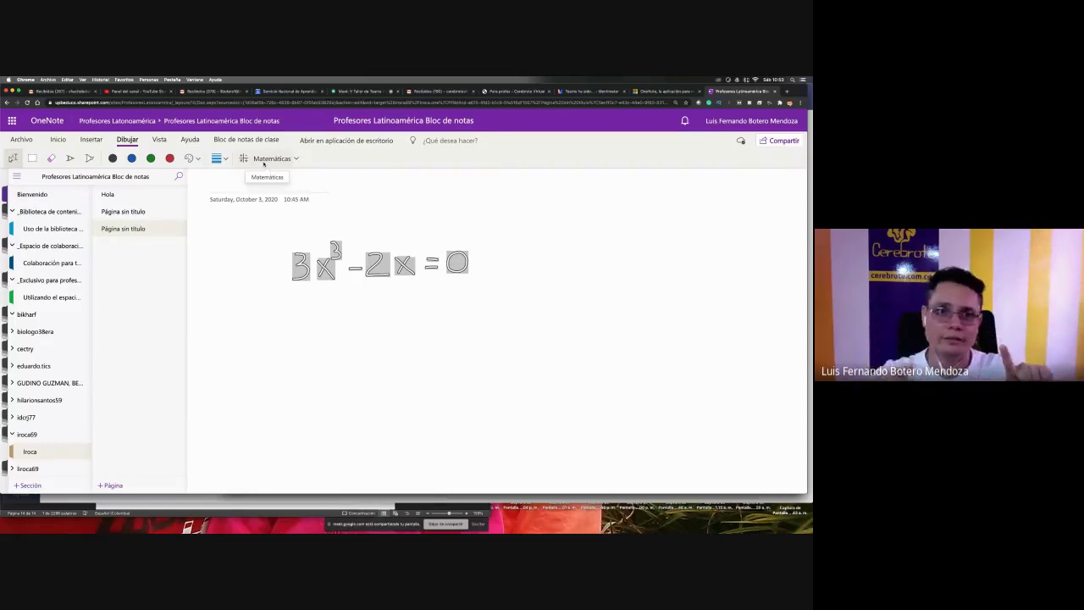
# - Select the whole handwritten equation and show it as 3x³ − 2x = 0 in the Math panel
pyautogui.click(263, 161)
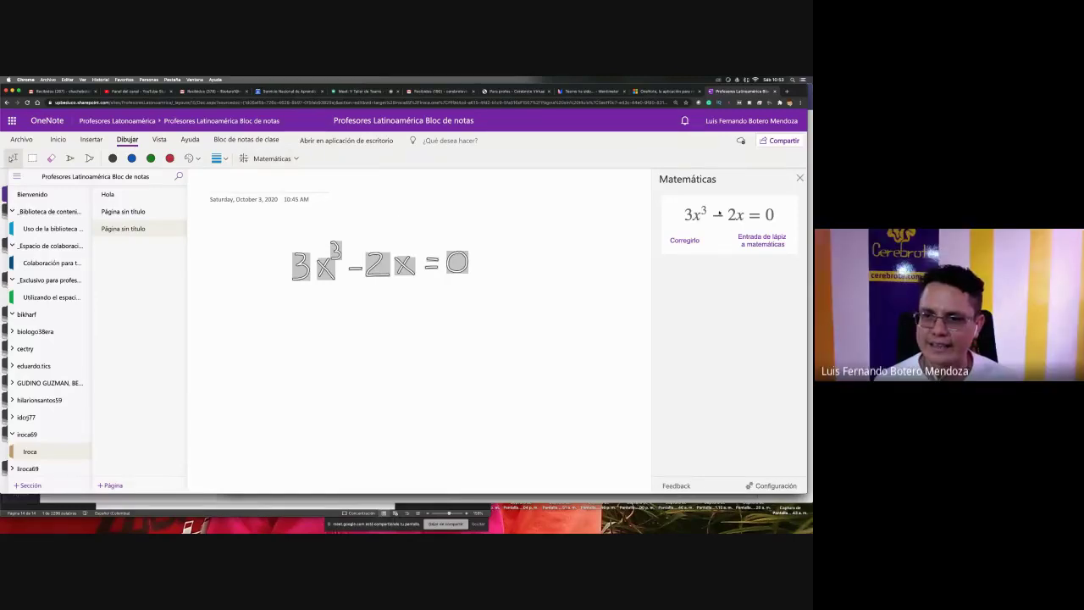
pyautogui.click(799, 178)
pyautogui.click(550, 284)
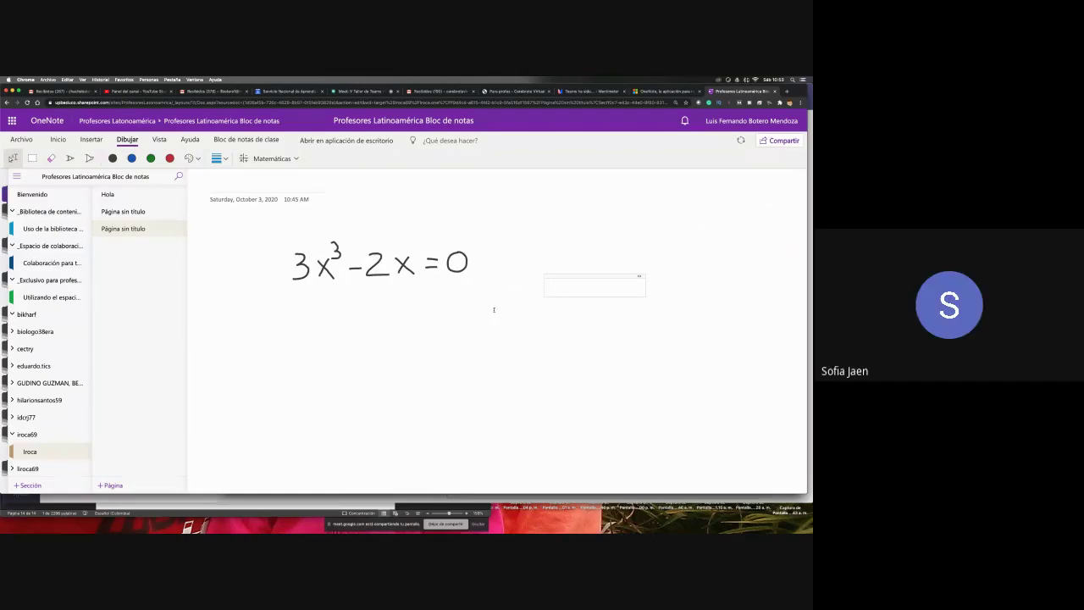
pyautogui.moveTo(492, 312); pyautogui.dragTo(274, 246)
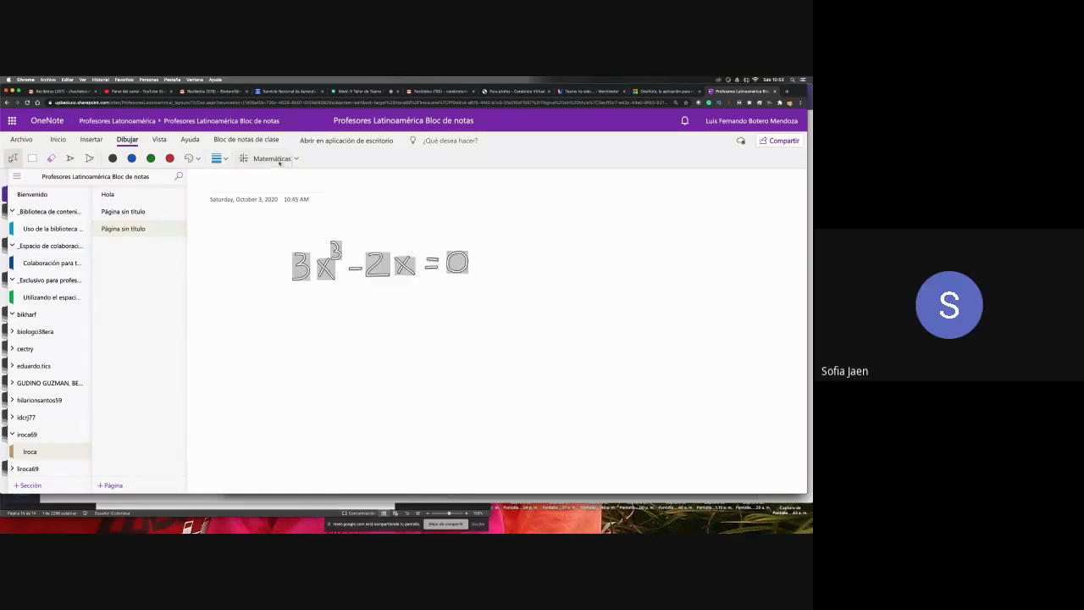
pyautogui.click(278, 160)
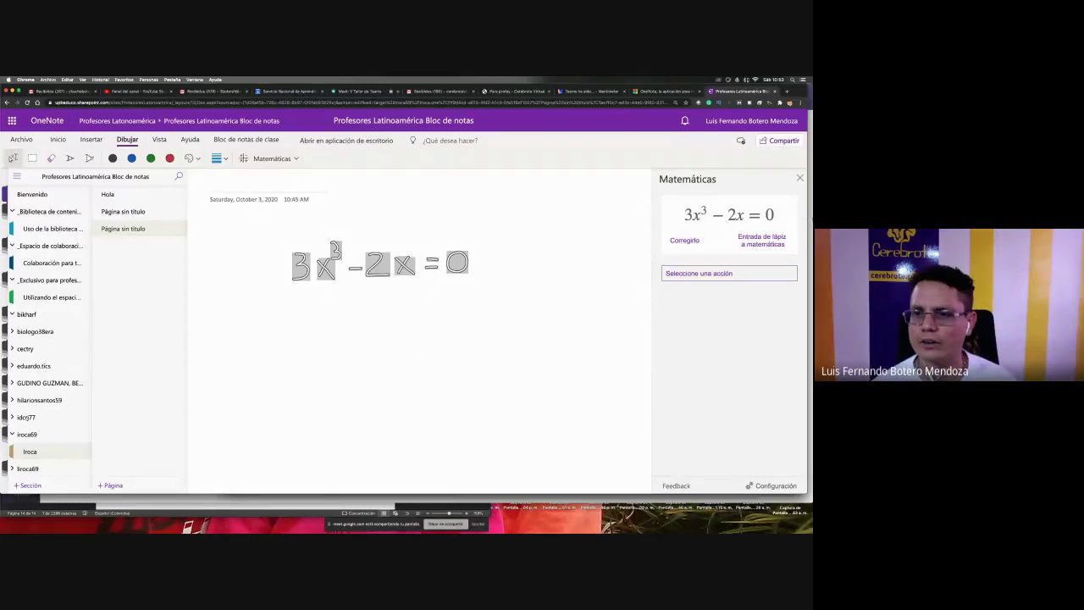
pyautogui.click(799, 180)
pyautogui.click(610, 302)
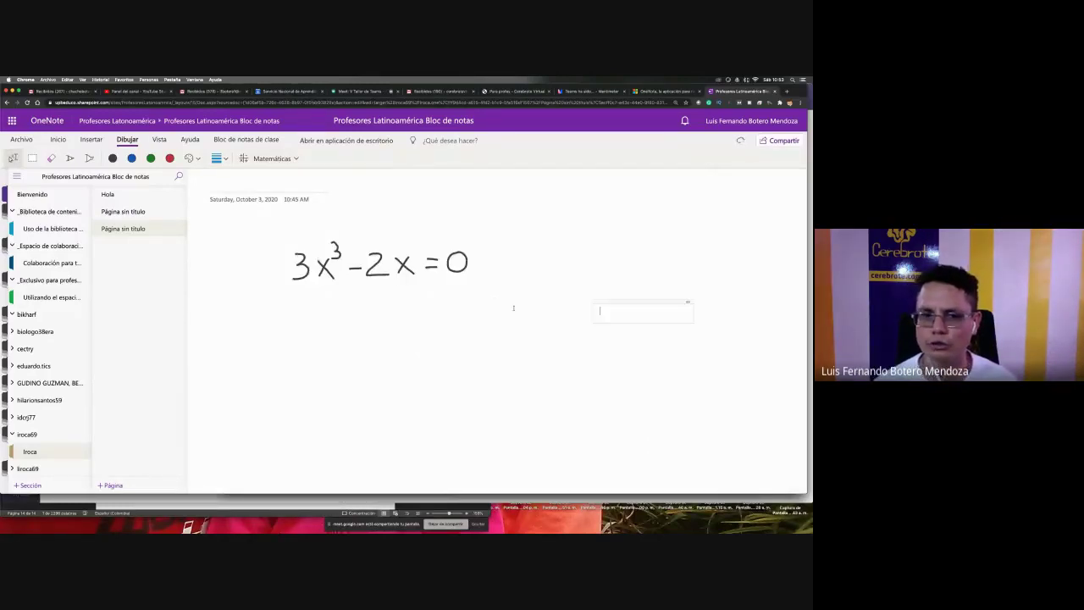
pyautogui.click(482, 295)
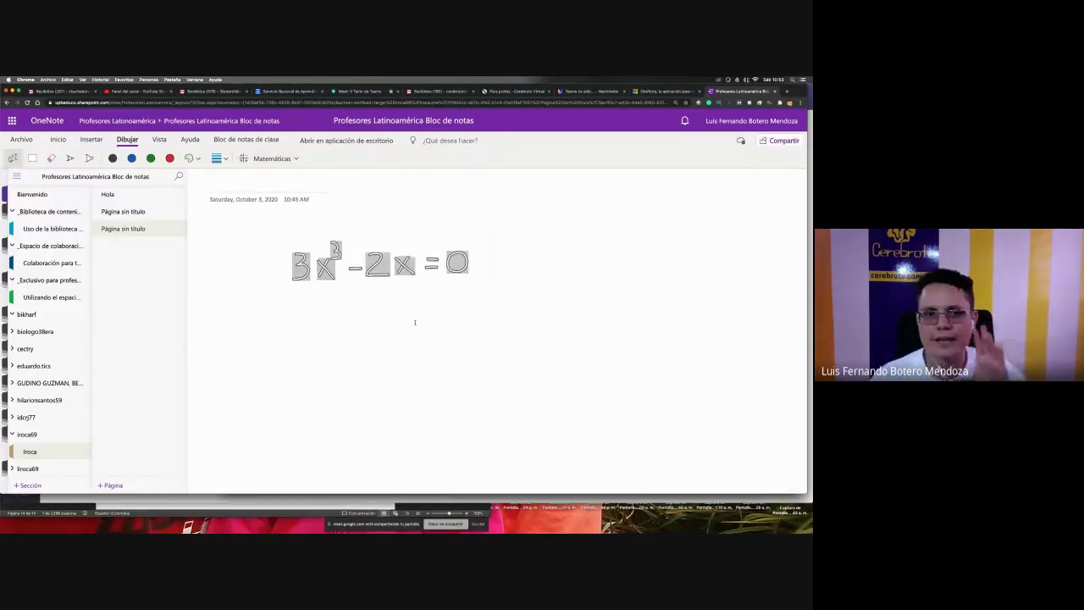
pyautogui.moveTo(490, 326)
pyautogui.mouseDown()
pyautogui.moveTo(254, 226)
pyautogui.moveTo(246, 235)
pyautogui.mouseUp()
pyautogui.click(272, 158)
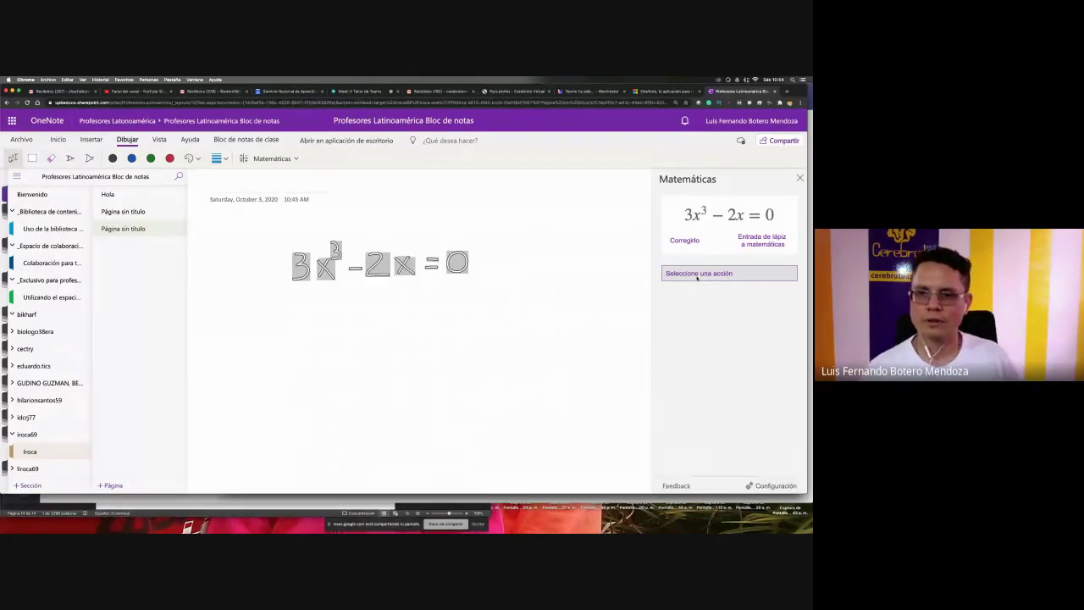
pyautogui.click(697, 274)
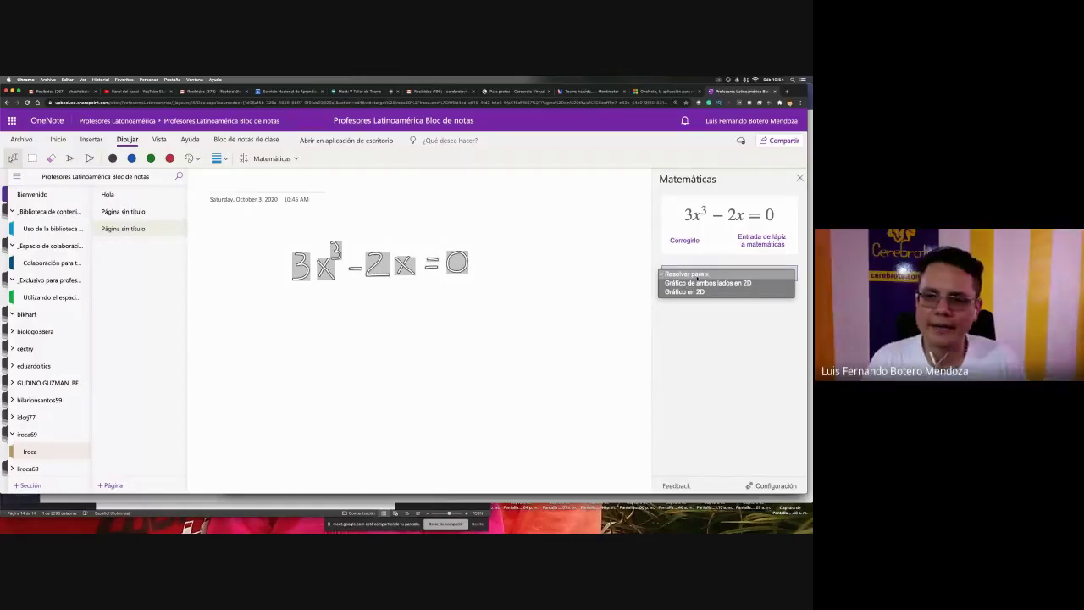
# - Solve 3x³ − 2x = 0 for x, giving x = 0 and x ≈ ±0.8165
pyautogui.click(697, 275)
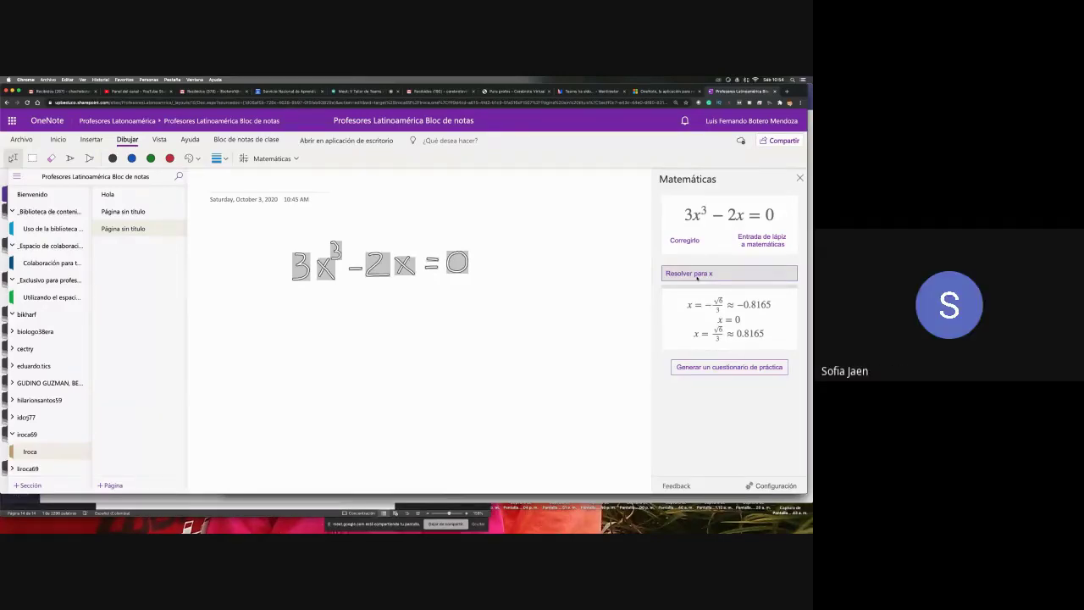
# - Request a practice quiz generated from the equation
pyautogui.click(720, 367)
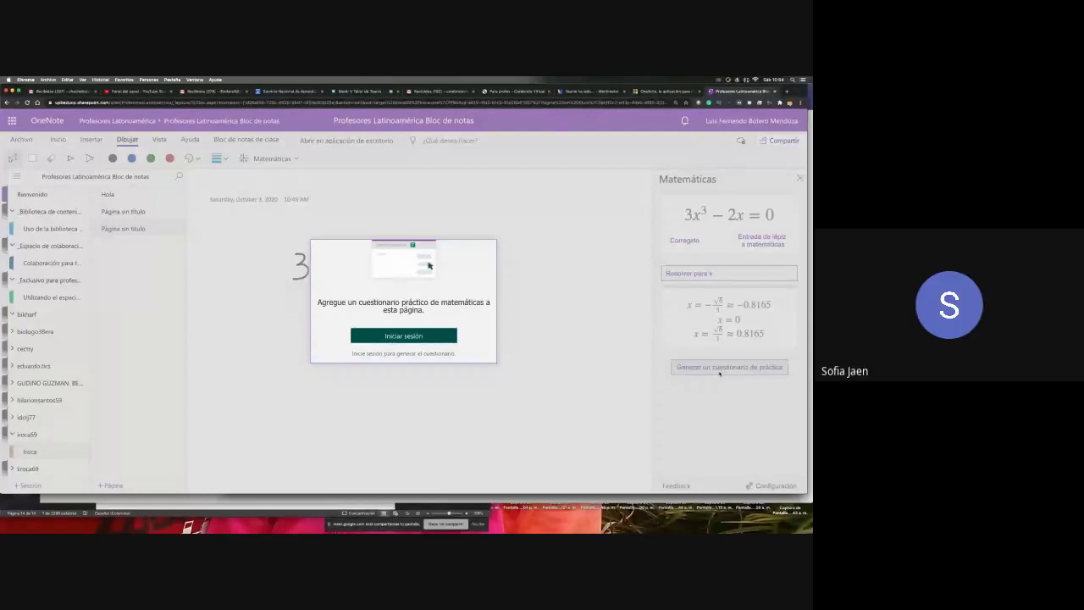
# - Sign in and generate a 3-question 'Resolver para x' practice quiz, then review its questions
pyautogui.click(397, 336)
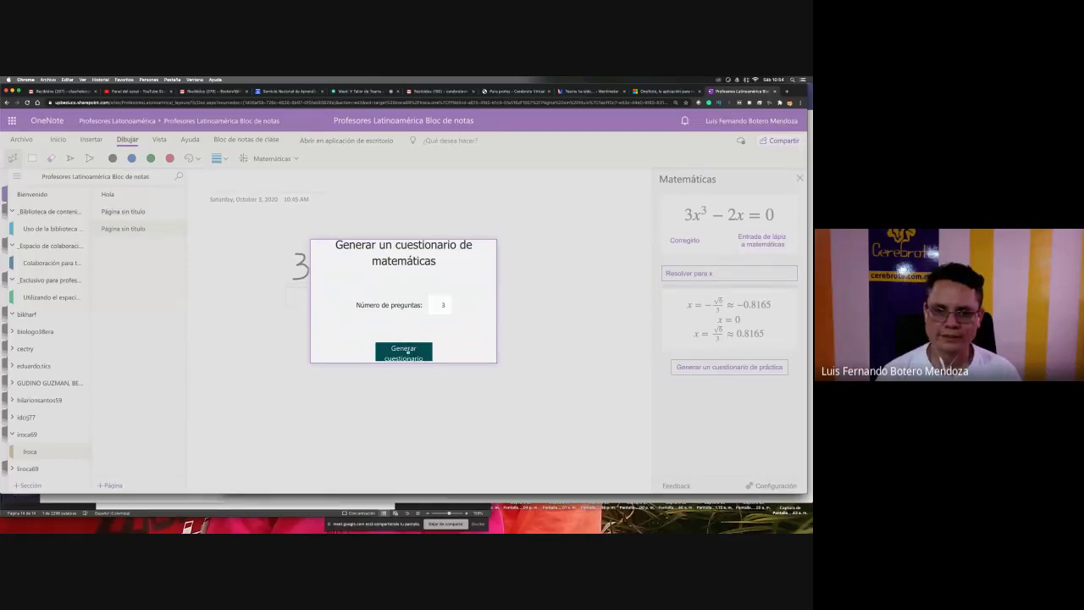
pyautogui.click(404, 351)
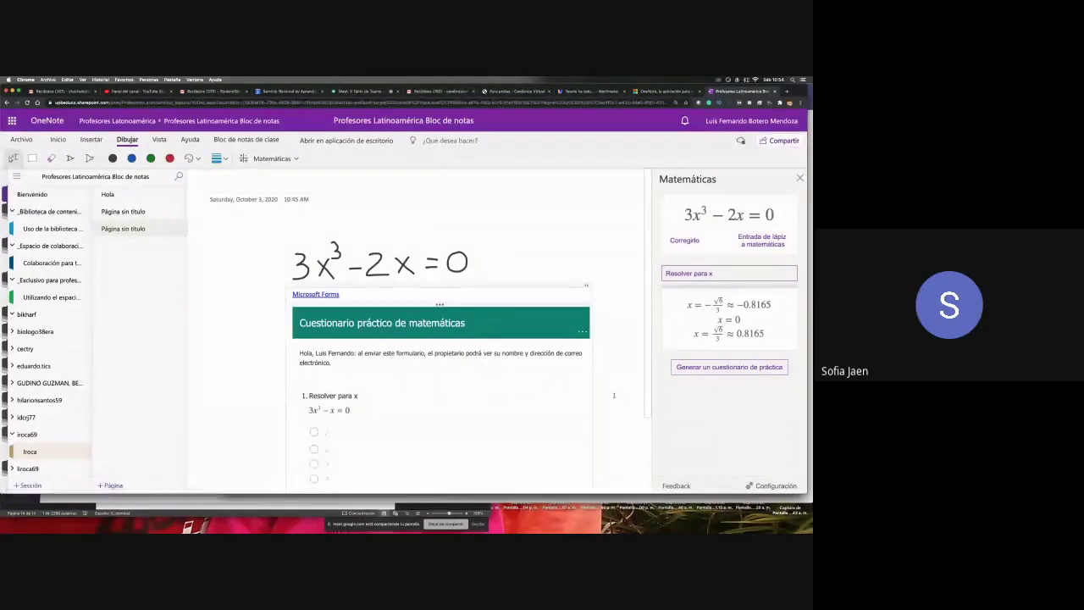
pyautogui.scroll(-3, 614, 395)
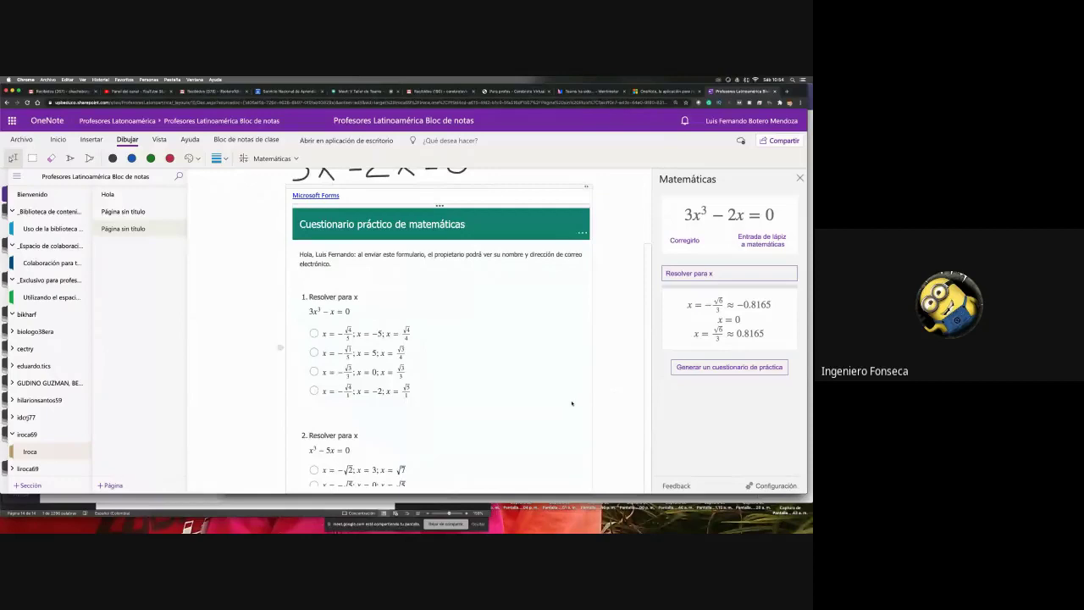
pyautogui.scroll(-5, 572, 403)
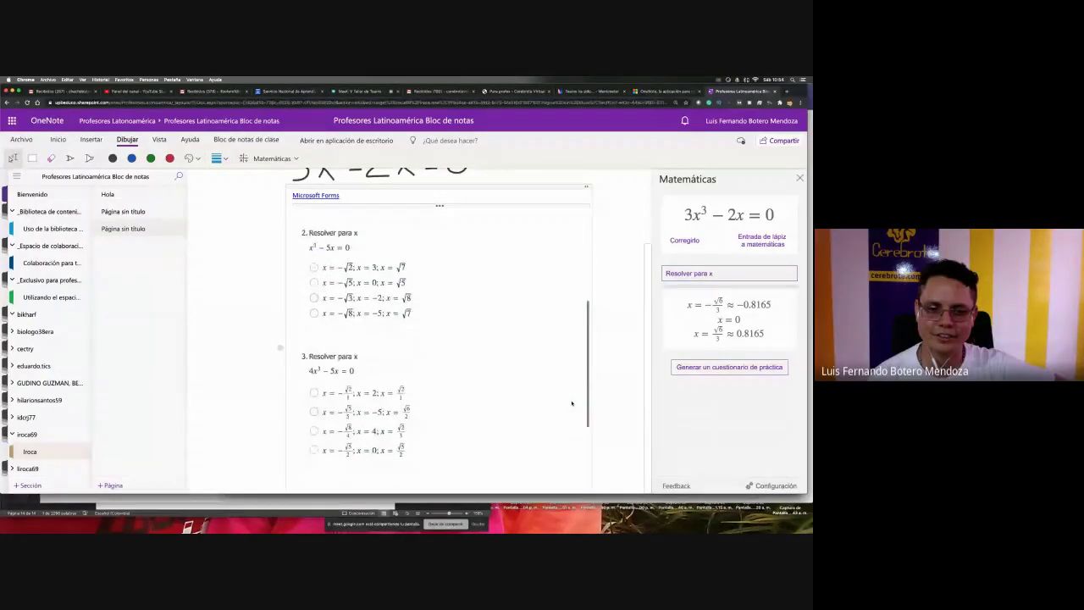
pyautogui.scroll(-4, 572, 404)
pyautogui.scroll(8, 572, 403)
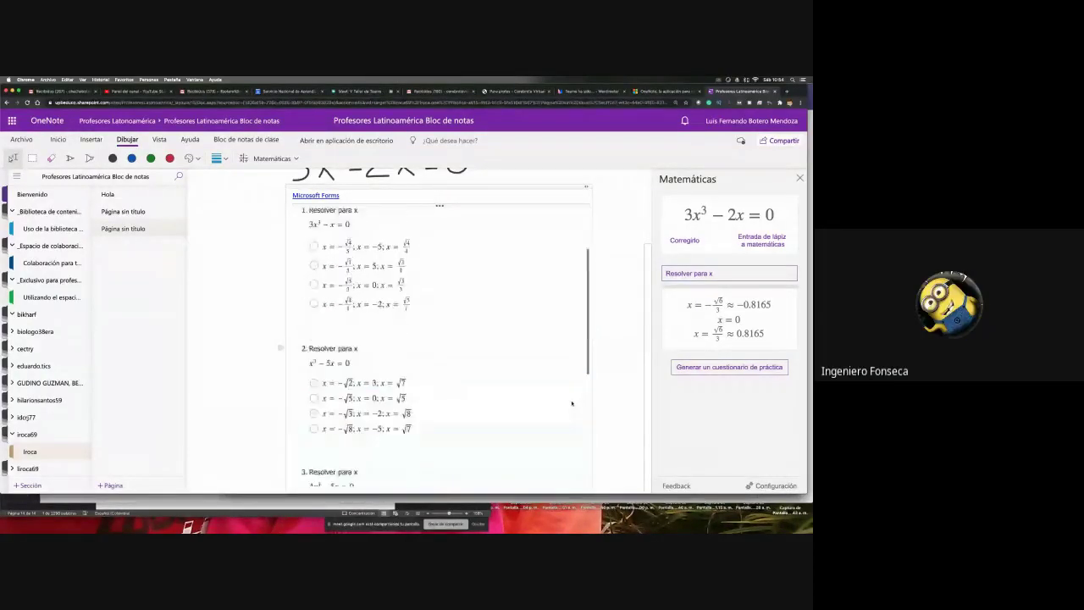
pyautogui.scroll(2, 572, 403)
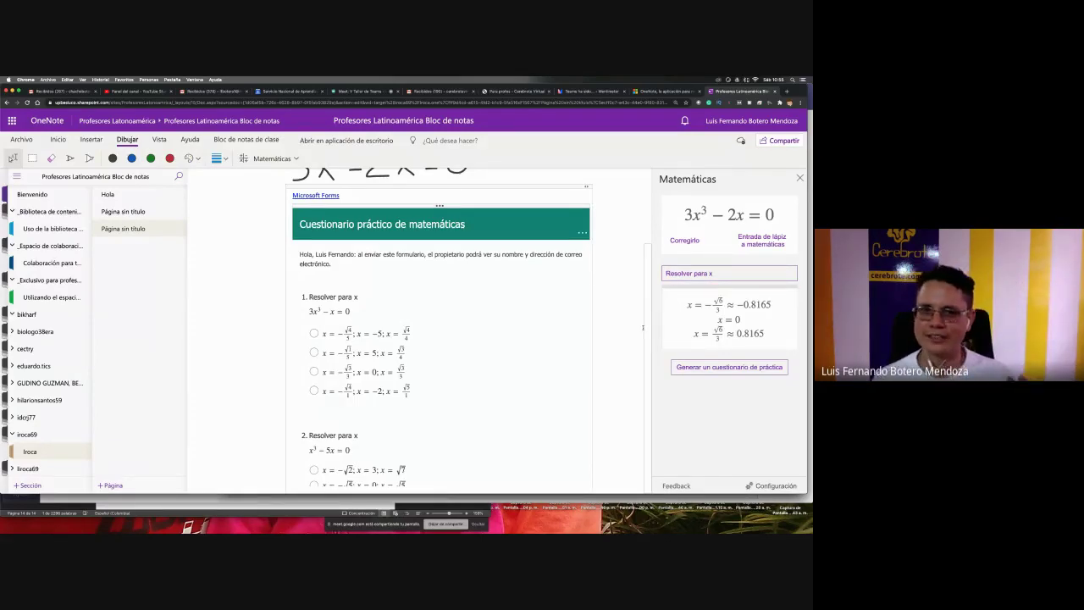
# - Insert a 2D graph of both sides of the equation and move it beside the quiz
pyautogui.click(732, 275)
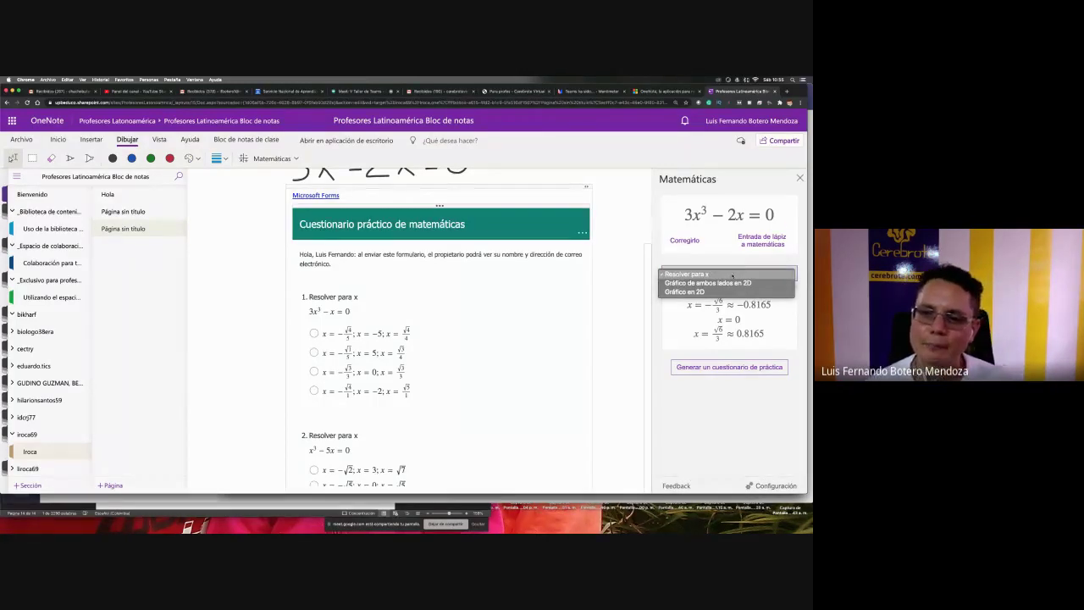
pyautogui.click(732, 283)
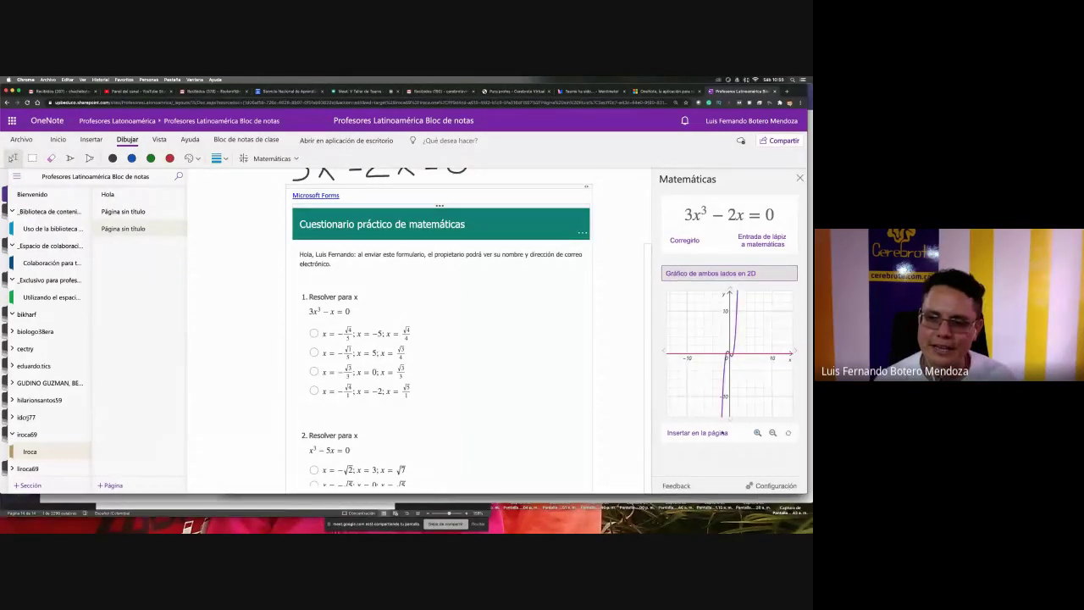
pyautogui.click(717, 433)
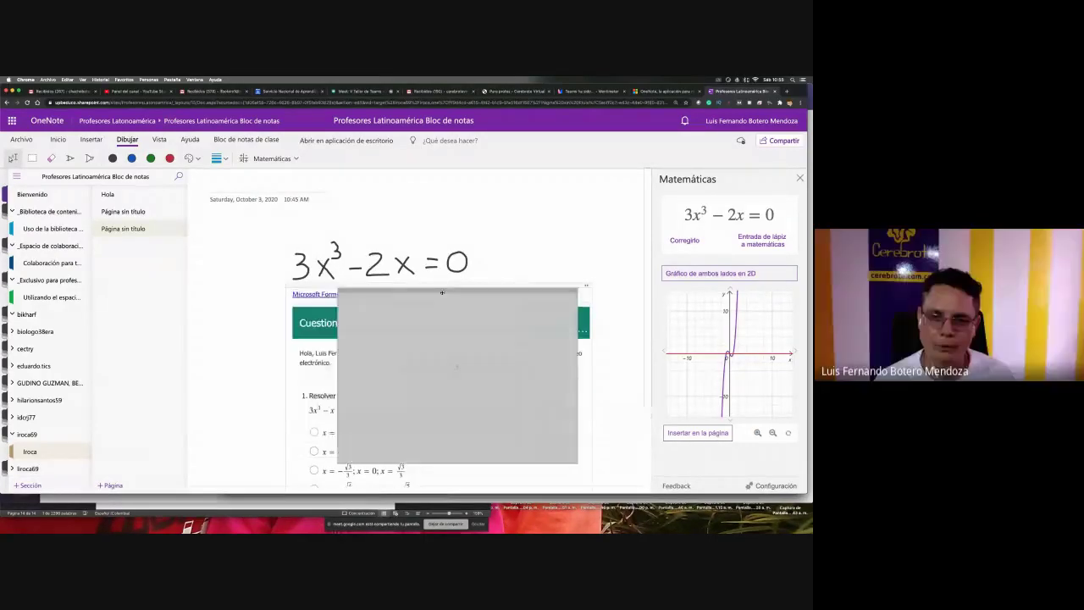
pyautogui.moveTo(582, 289); pyautogui.dragTo(457, 184)
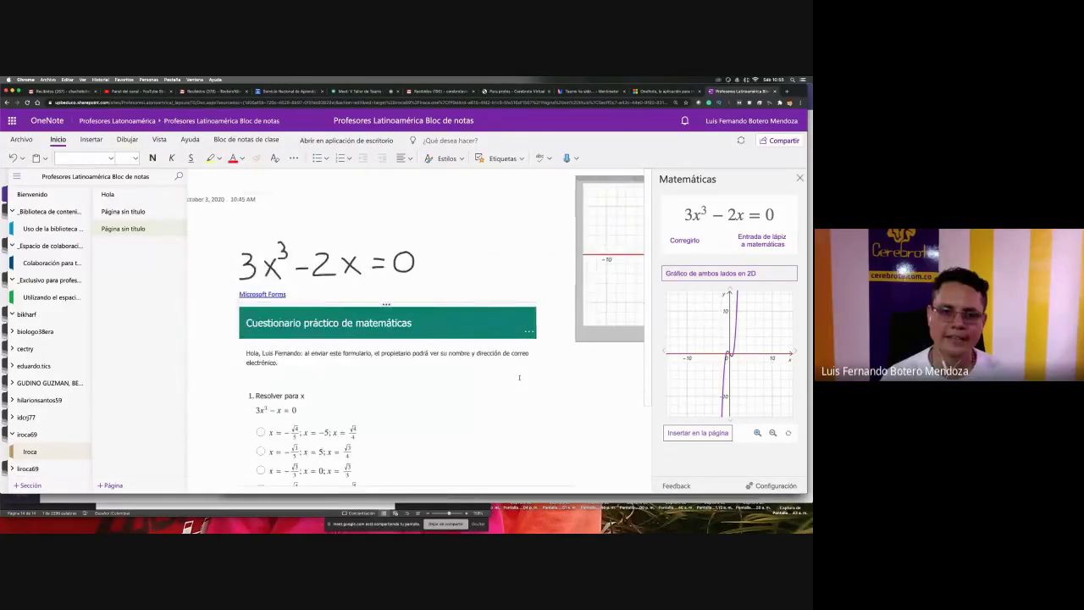
# - Answer quiz question 1 with the second option
pyautogui.scroll(-3, 440, 389)
pyautogui.click(313, 335)
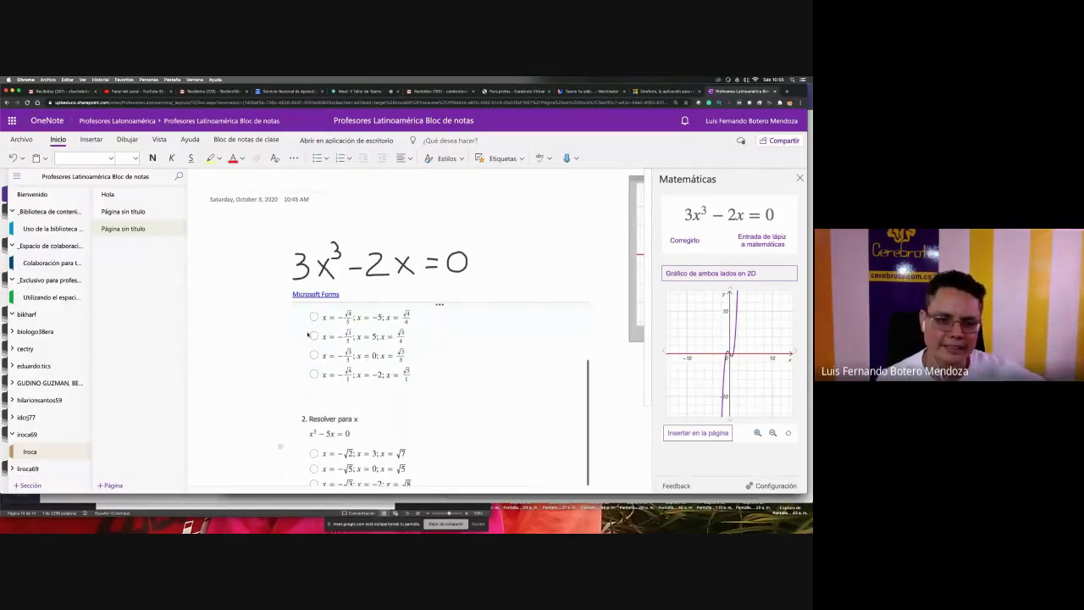
pyautogui.scroll(-5, 313, 364)
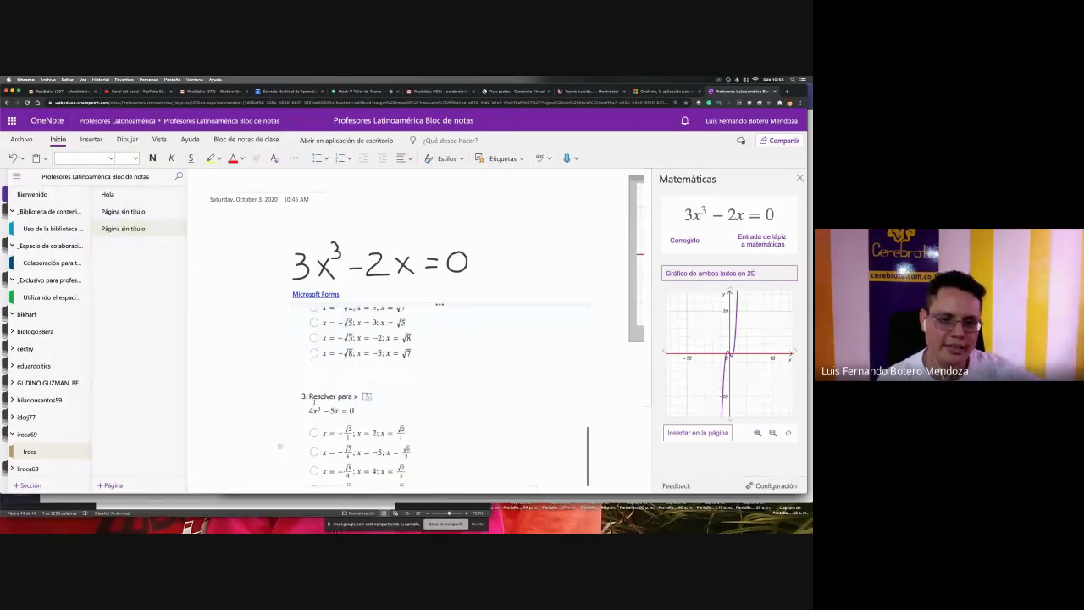
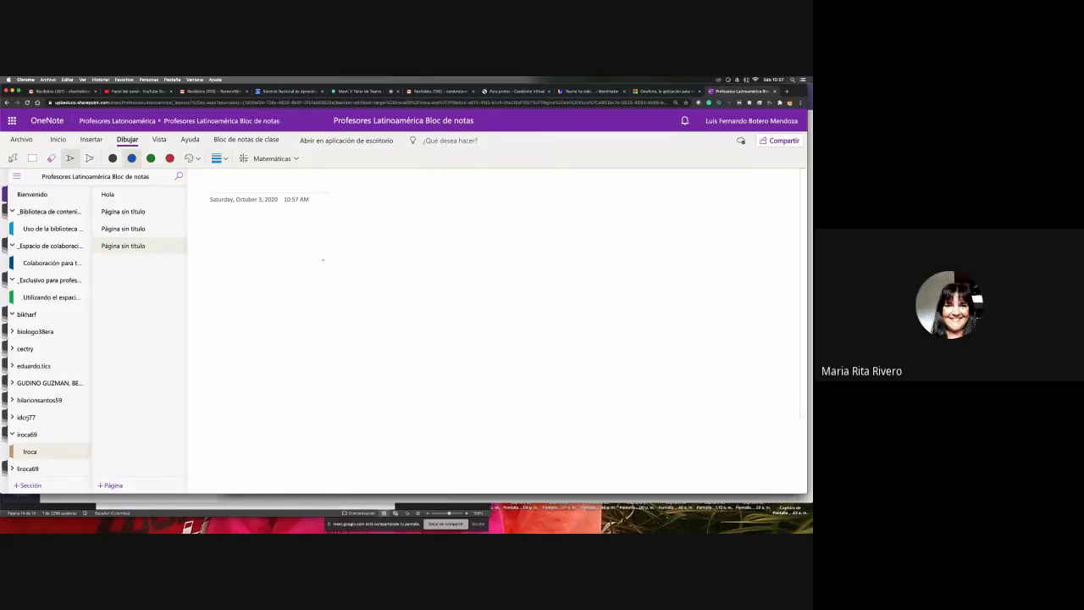
# - Handwrite −4x³ + 2x = 0 in blue ink and lasso-select the whole equation
pyautogui.moveTo(344, 249)
pyautogui.mouseDown()
pyautogui.moveTo(335, 262)
pyautogui.moveTo(352, 261)
pyautogui.moveTo(351, 278)
pyautogui.moveTo(371, 275)
pyautogui.moveTo(359, 279)
pyautogui.moveTo(377, 255)
pyautogui.mouseUp()
pyautogui.moveTo(399, 257)
pyautogui.mouseDown()
pyautogui.moveTo(398, 277)
pyautogui.moveTo(423, 255)
pyautogui.moveTo(414, 269)
pyautogui.moveTo(432, 276)
pyautogui.moveTo(479, 259)
pyautogui.moveTo(500, 274)
pyautogui.moveTo(510, 256)
pyautogui.moveTo(499, 249)
pyautogui.mouseUp()
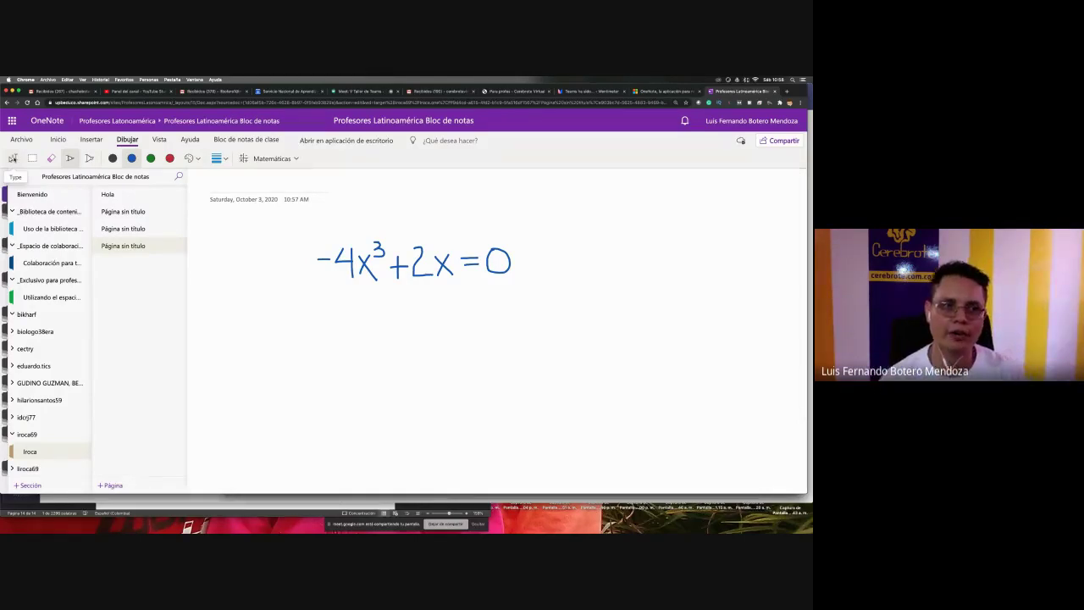
pyautogui.click(13, 158)
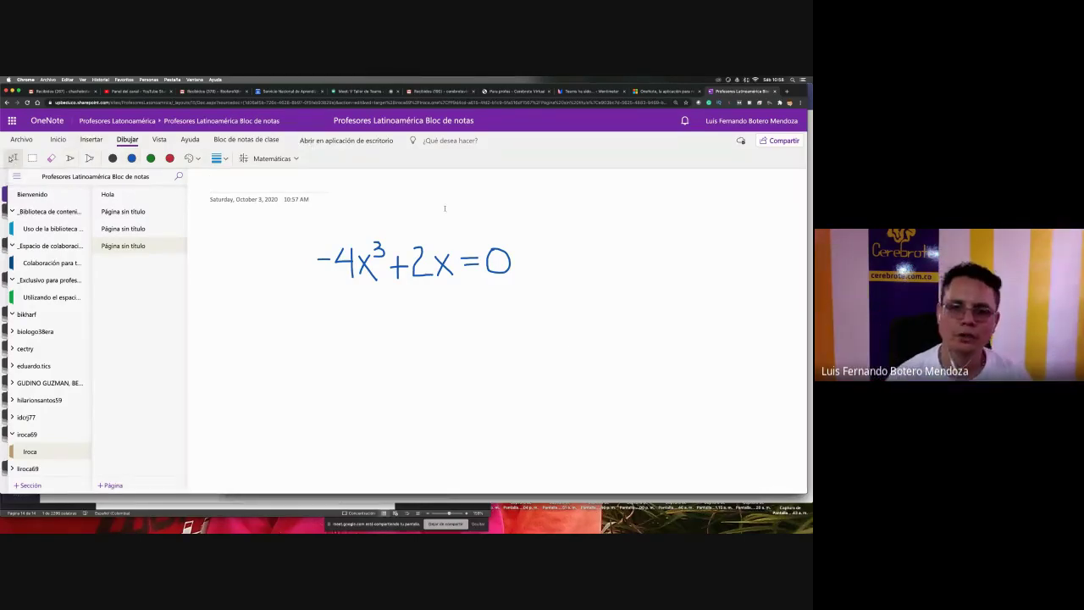
pyautogui.moveTo(564, 343); pyautogui.dragTo(287, 235)
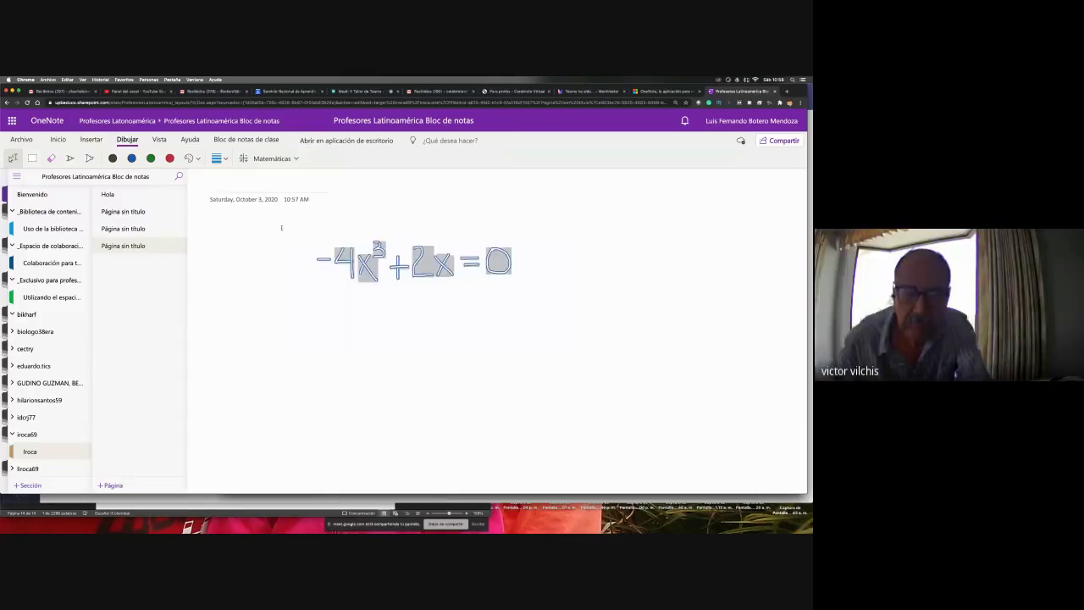
# - Have the Math pane recognise the reselected ink as −4x⁻³ + 2x = 0 and list its actions
pyautogui.click(270, 158)
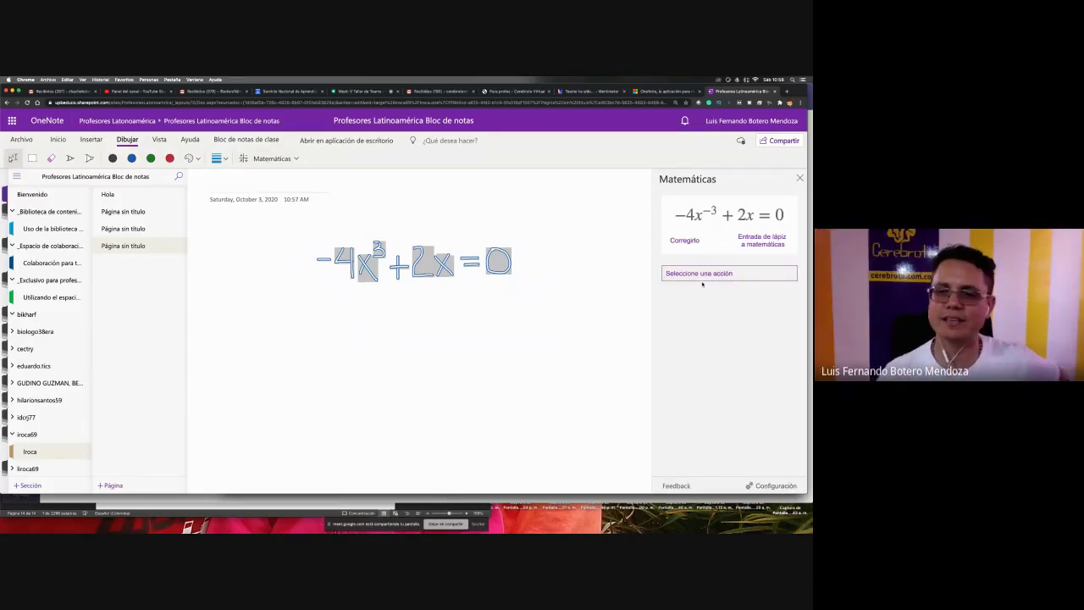
pyautogui.click(800, 178)
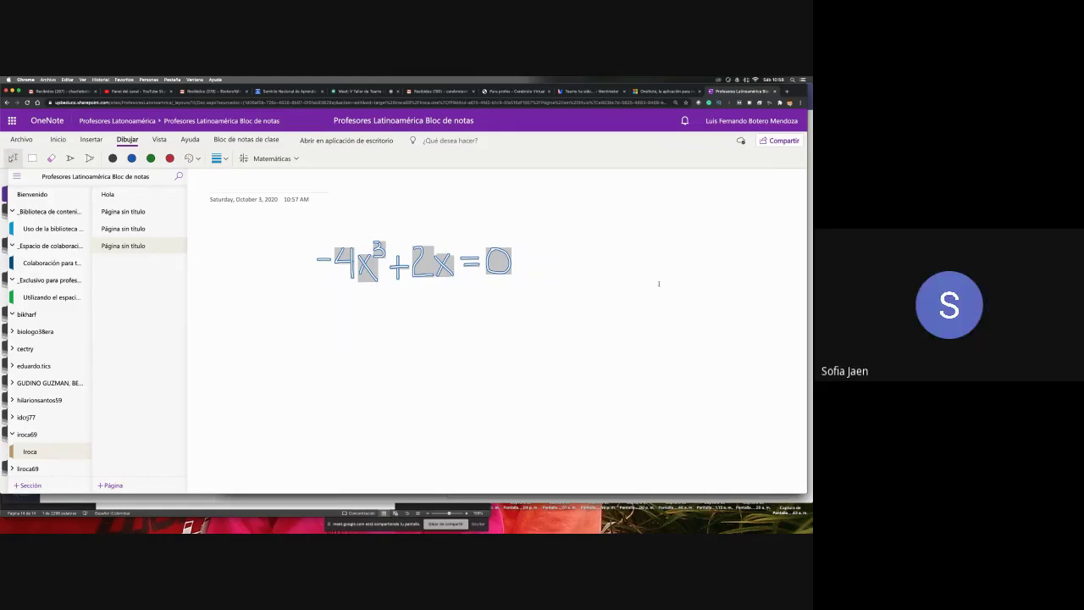
pyautogui.click(657, 288)
pyautogui.moveTo(581, 332)
pyautogui.mouseDown()
pyautogui.moveTo(447, 264)
pyautogui.moveTo(310, 230)
pyautogui.mouseUp()
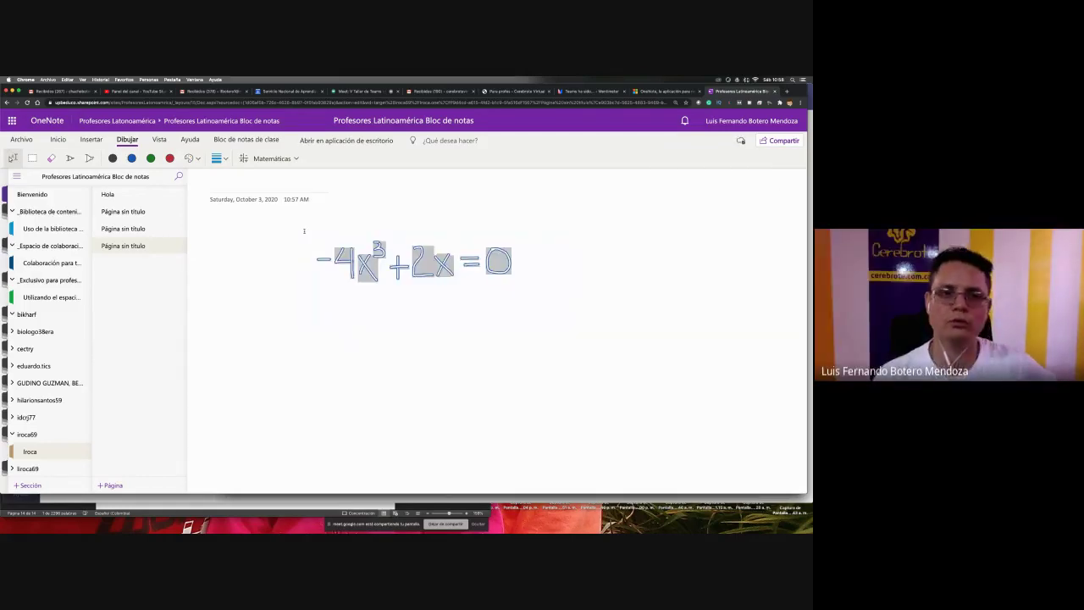
pyautogui.click(263, 158)
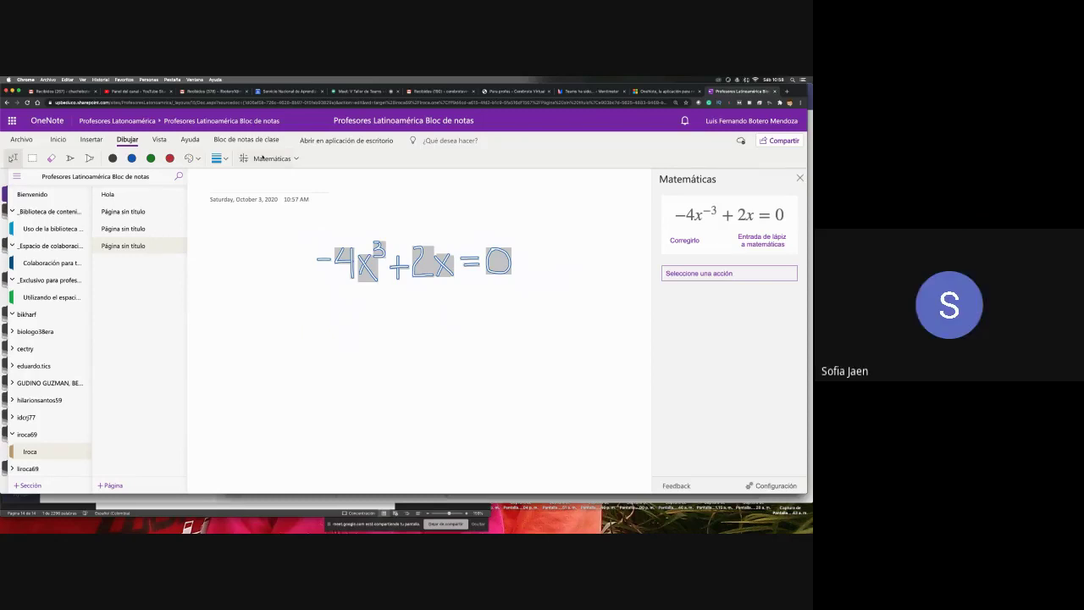
pyautogui.click(746, 273)
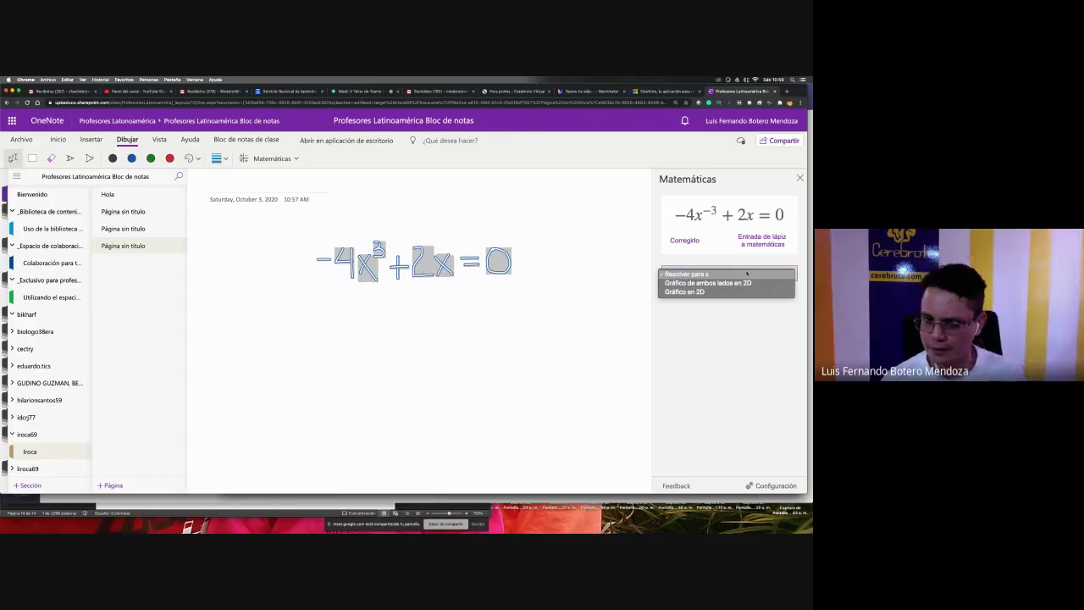
# - Solve for x, insert x = ±∜2 ≈ ±1.18921 on the page, and start a practice quiz
pyautogui.click(746, 274)
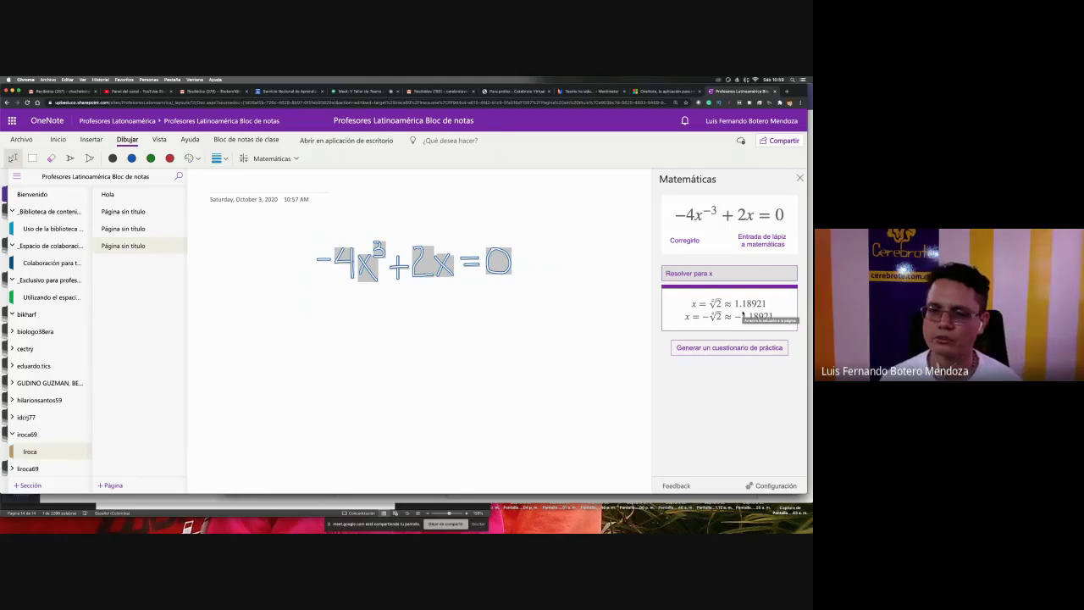
pyautogui.click(744, 316)
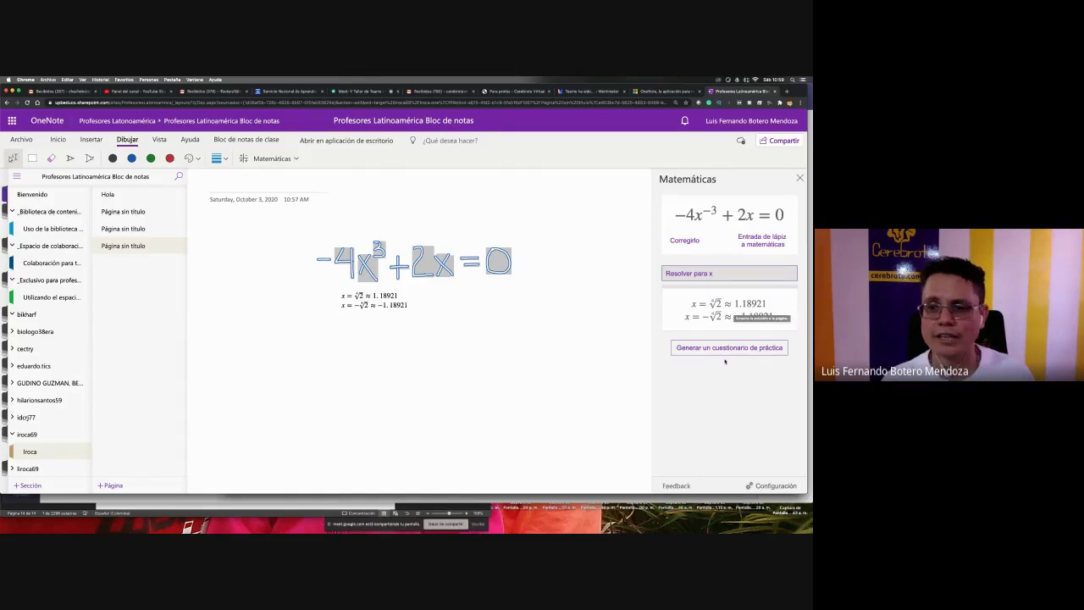
pyautogui.click(730, 348)
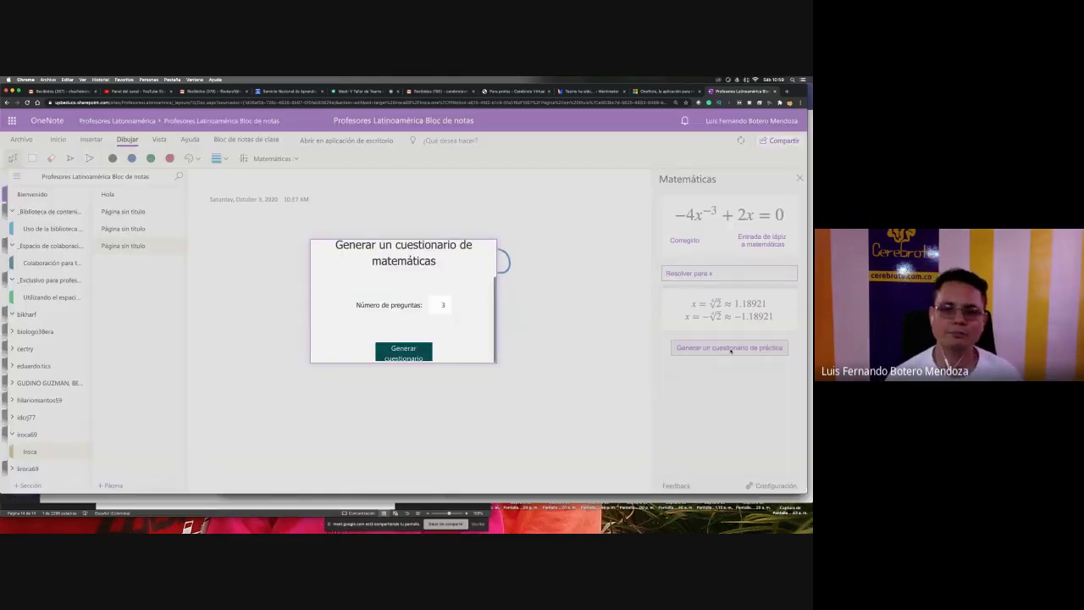
# - Generate the practice quiz and scroll through the embedded 'Cuestionario práctico de matemáticas' form
pyautogui.doubleClick(442, 305)
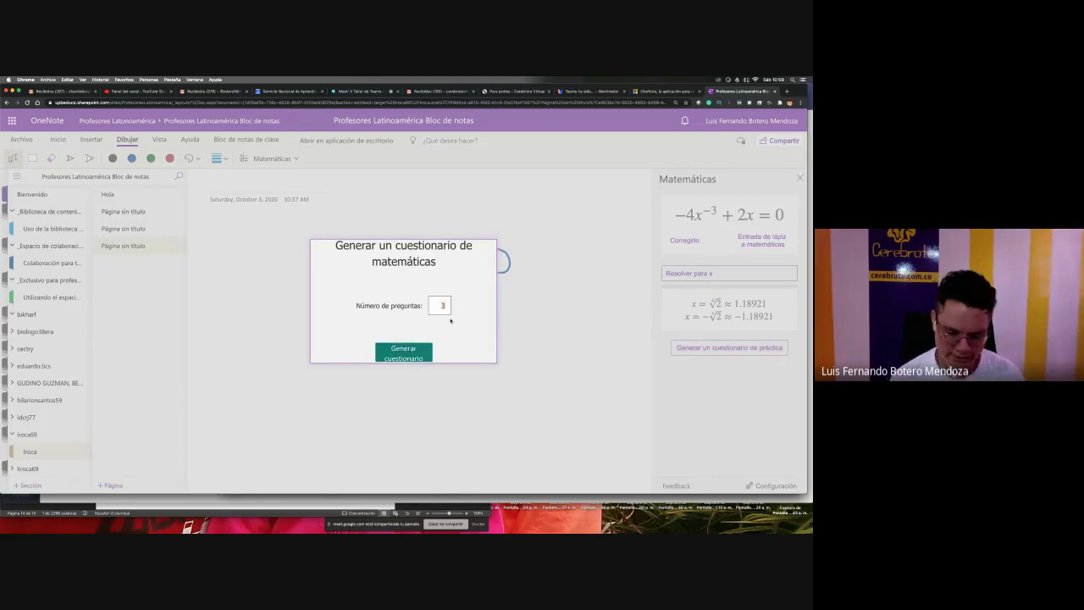
pyautogui.click(419, 354)
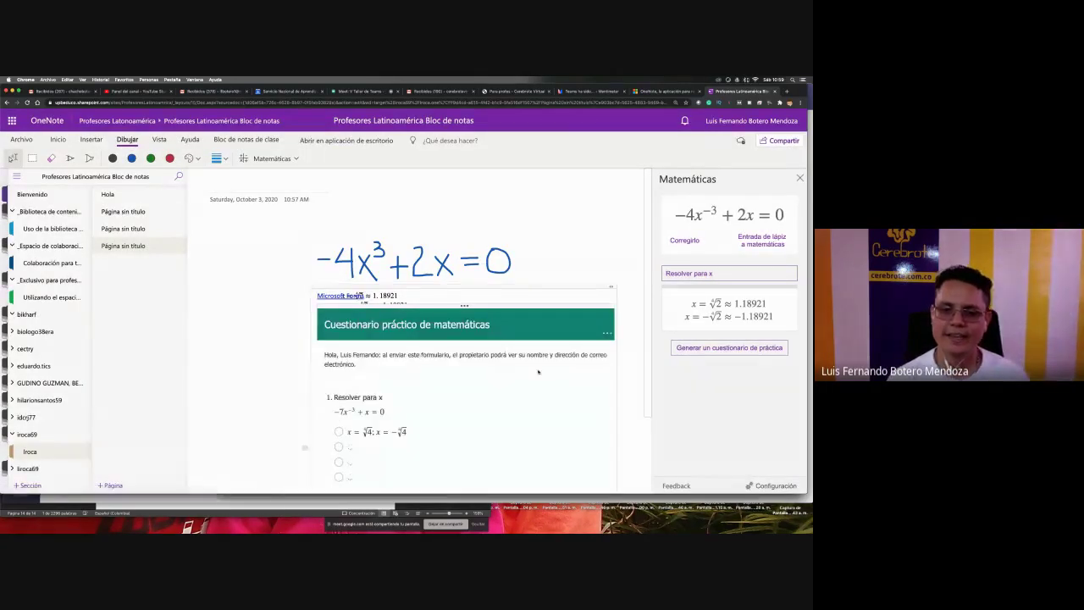
pyautogui.scroll(-1, 623, 384)
pyautogui.scroll(-1, 623, 384)
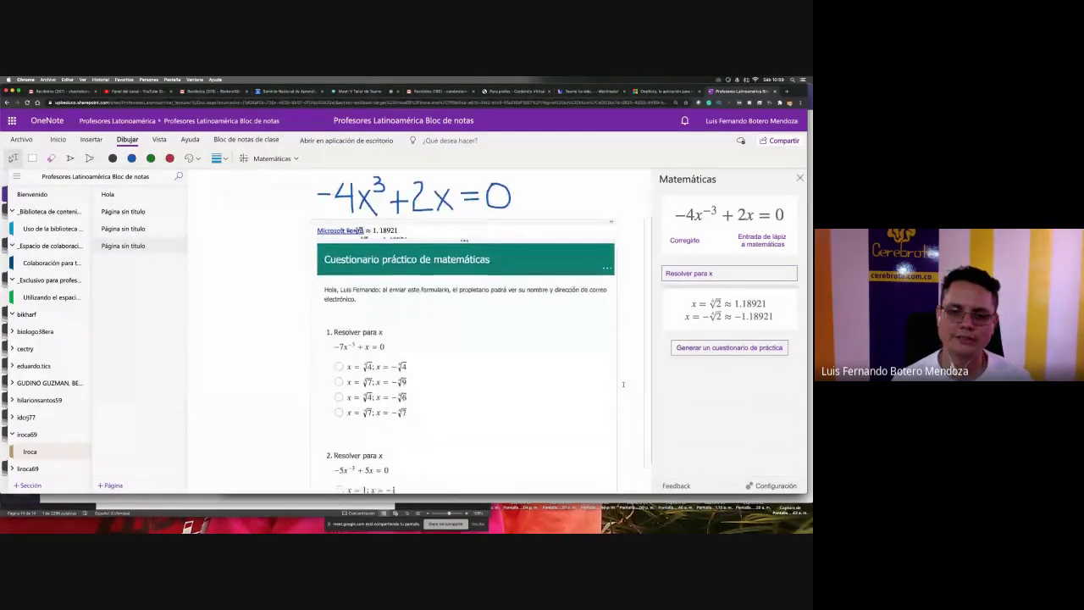
pyautogui.scroll(-1, 624, 384)
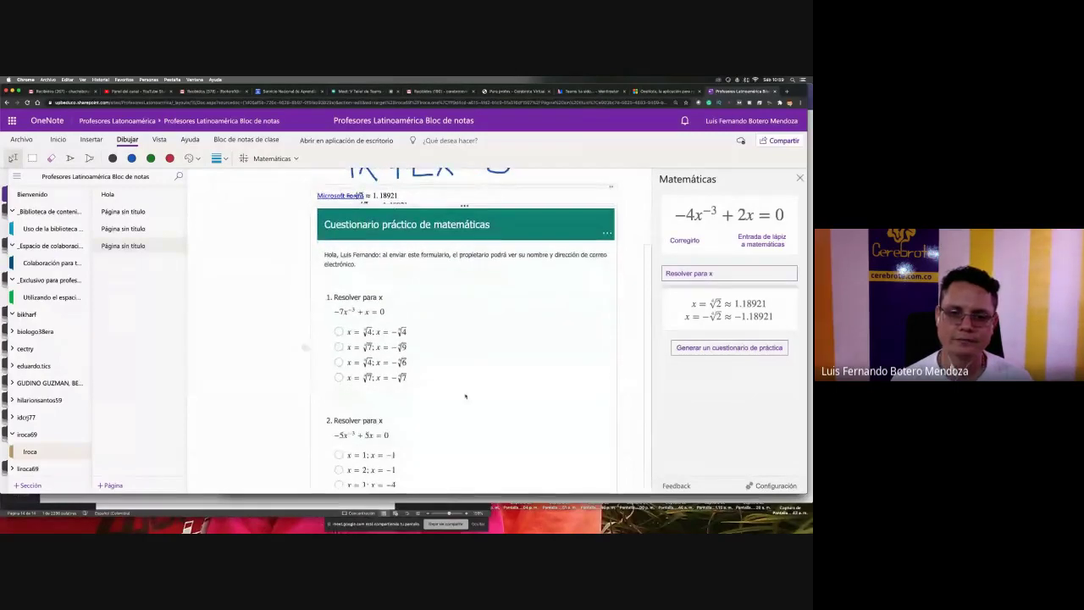
pyautogui.scroll(-3, 462, 395)
pyautogui.scroll(-7, 462, 396)
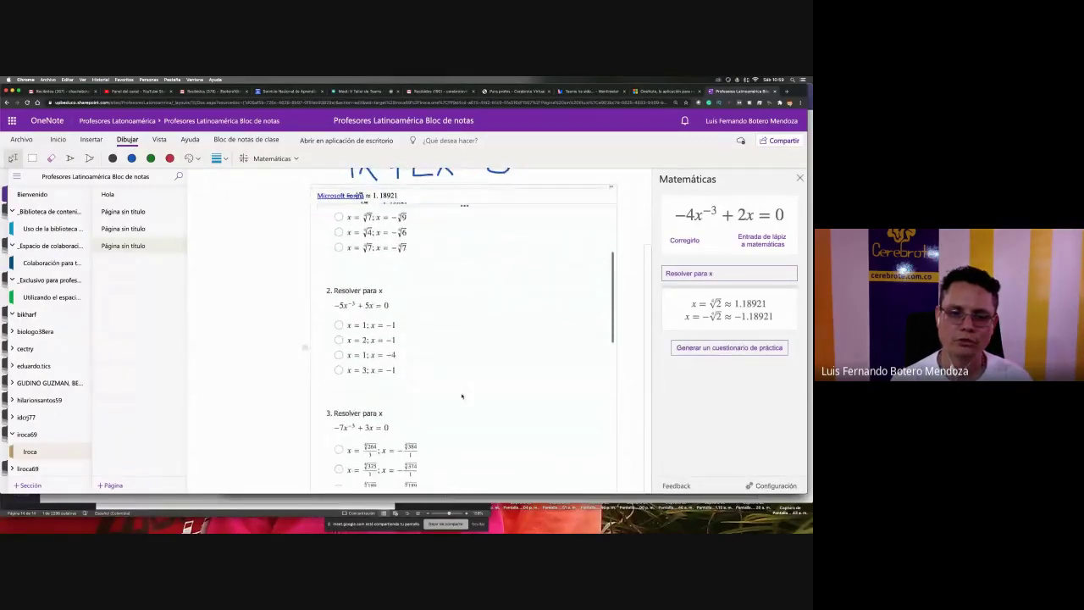
pyautogui.scroll(-5, 462, 396)
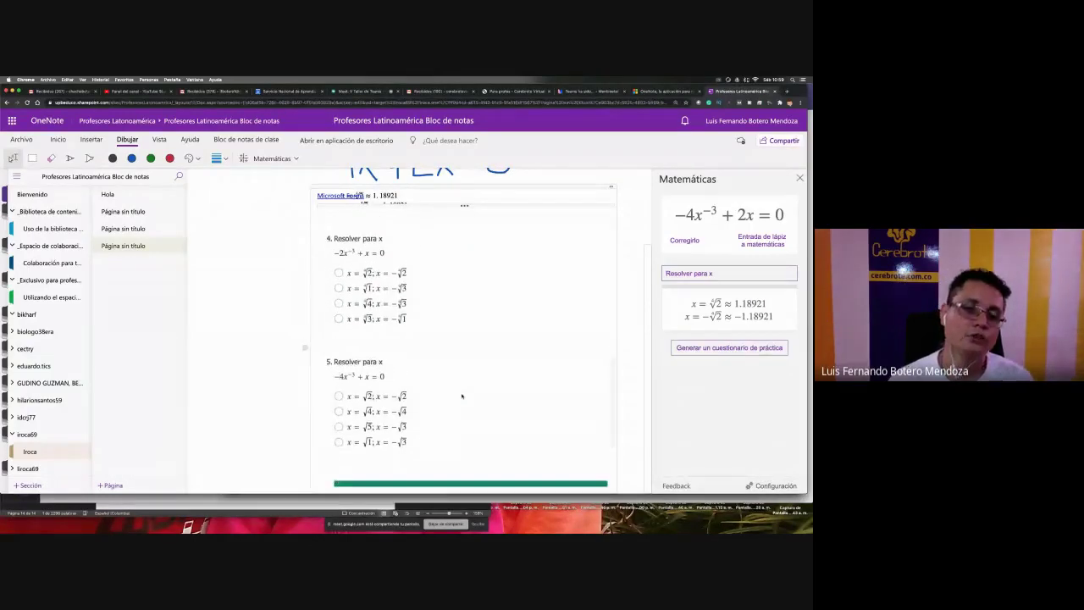
pyautogui.scroll(-2, 462, 396)
pyautogui.scroll(3, 461, 396)
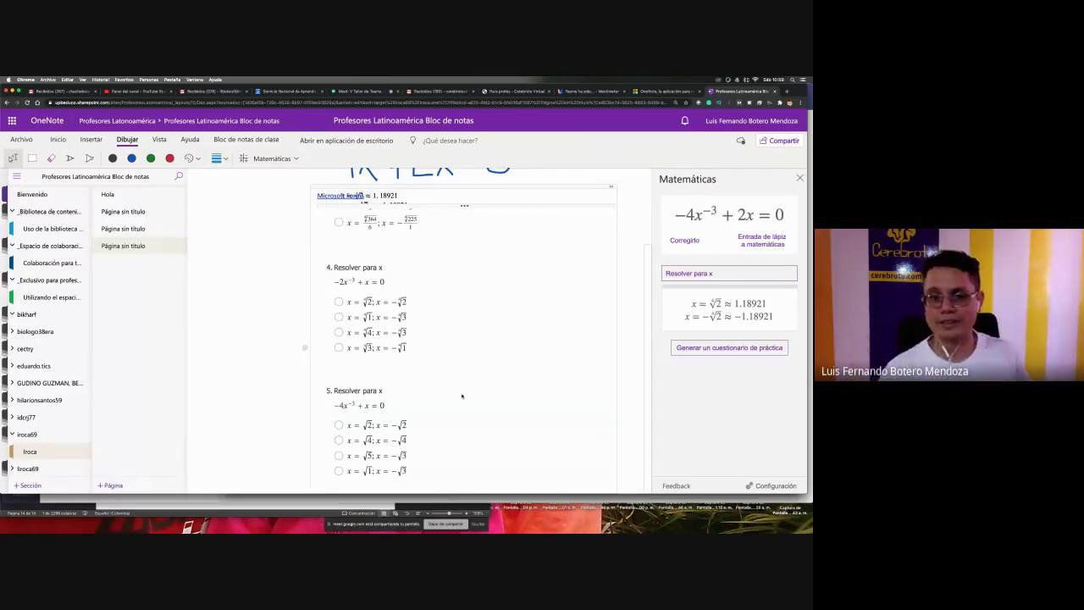
pyautogui.scroll(5, 462, 395)
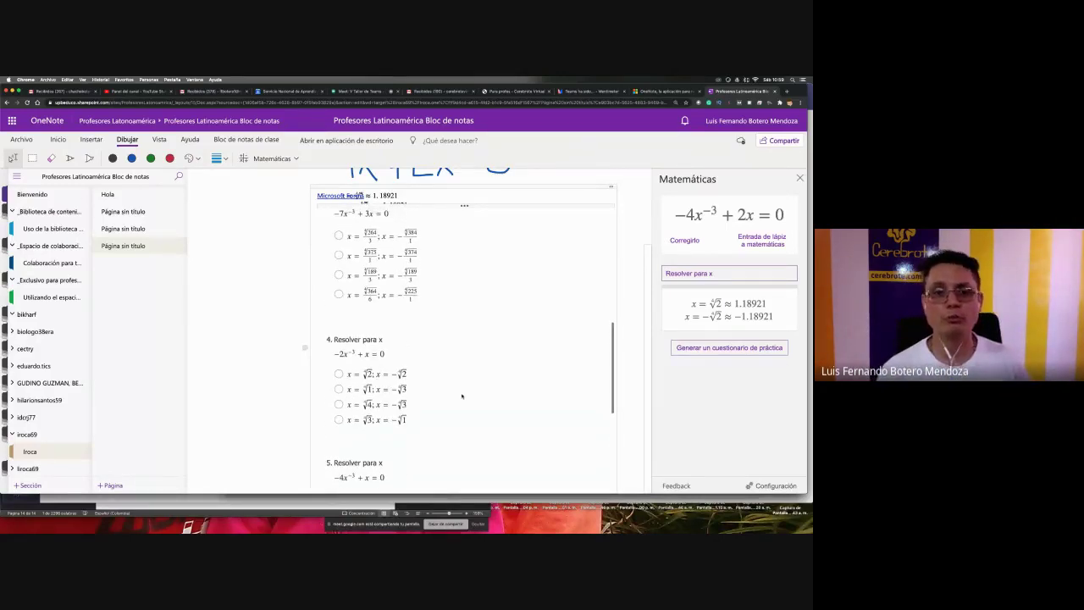
pyautogui.scroll(3, 462, 395)
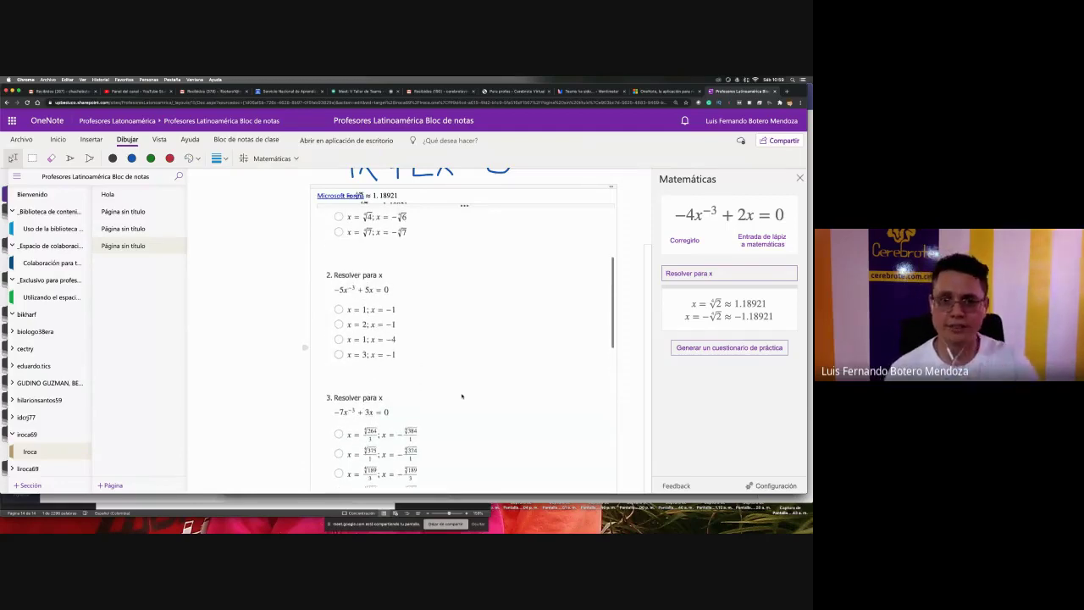
pyautogui.scroll(4, 462, 396)
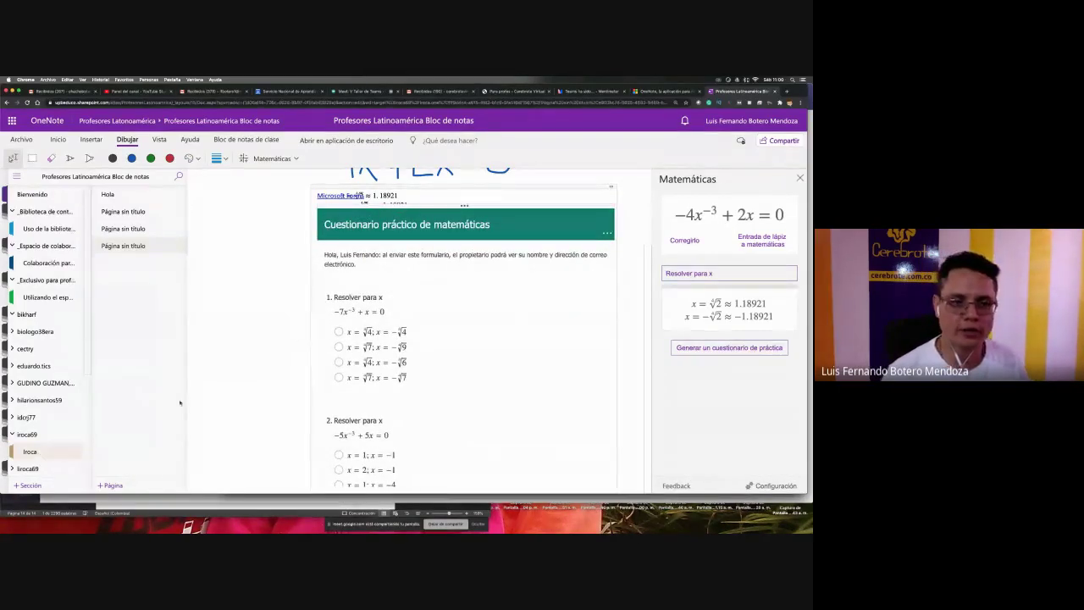
pyautogui.scroll(1, 216, 380)
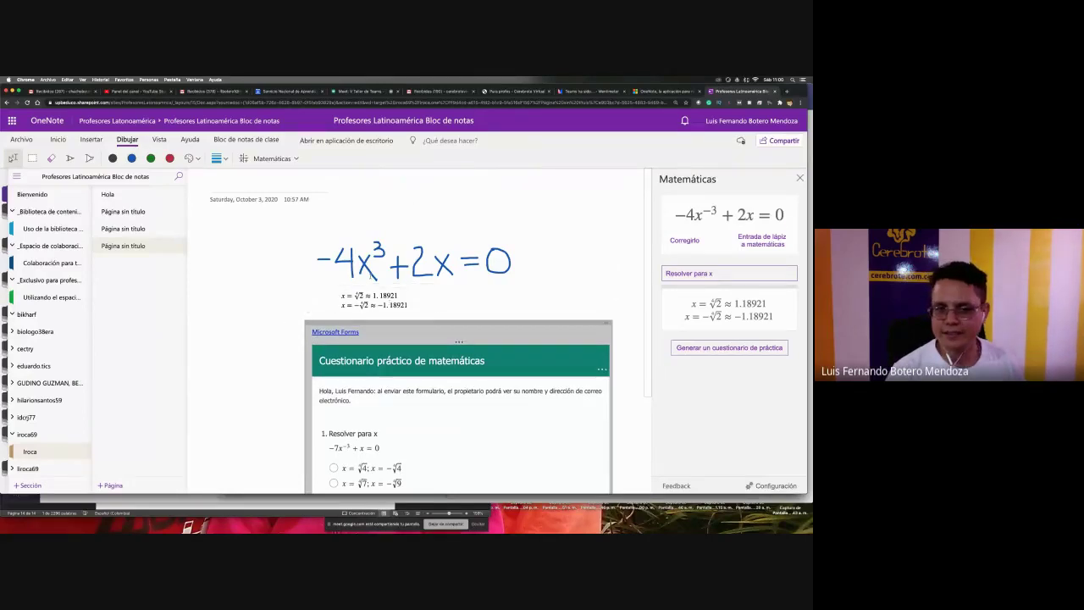
pyautogui.scroll(-10, 416, 459)
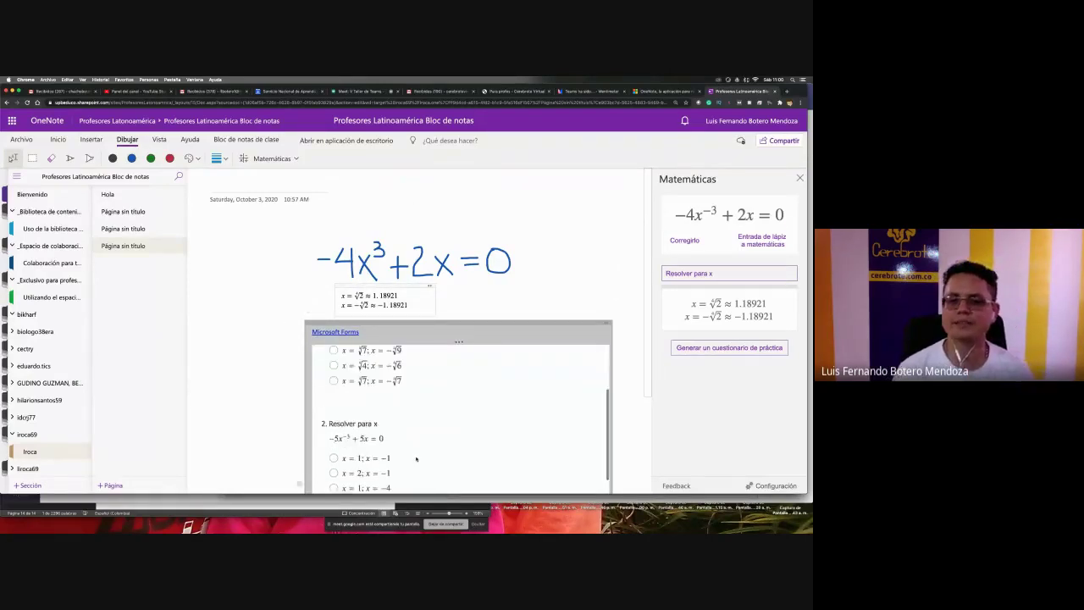
pyautogui.click(241, 392)
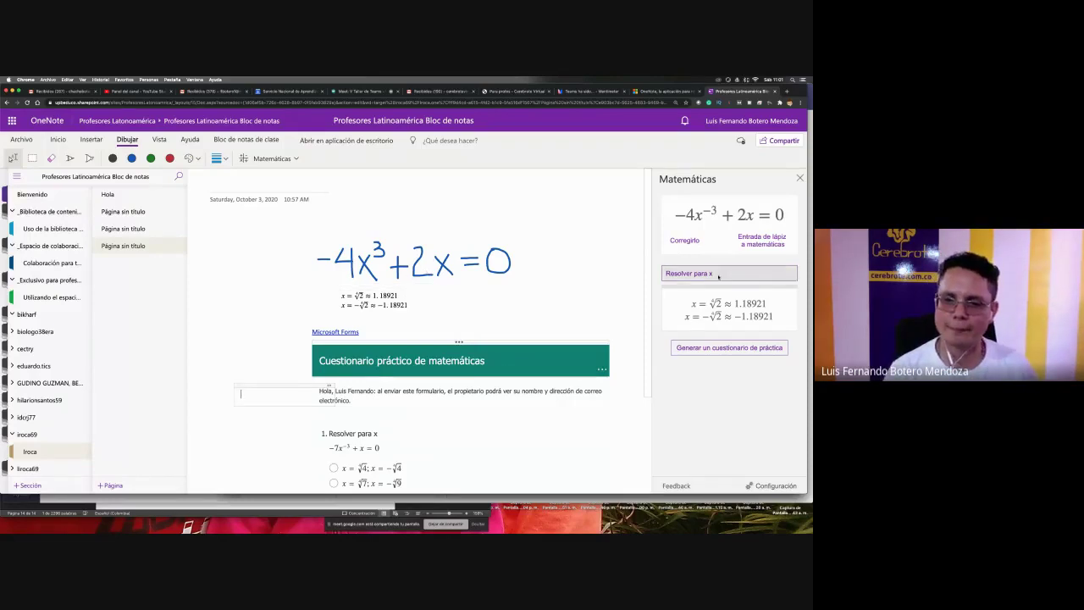
pyautogui.scroll(-2, 426, 330)
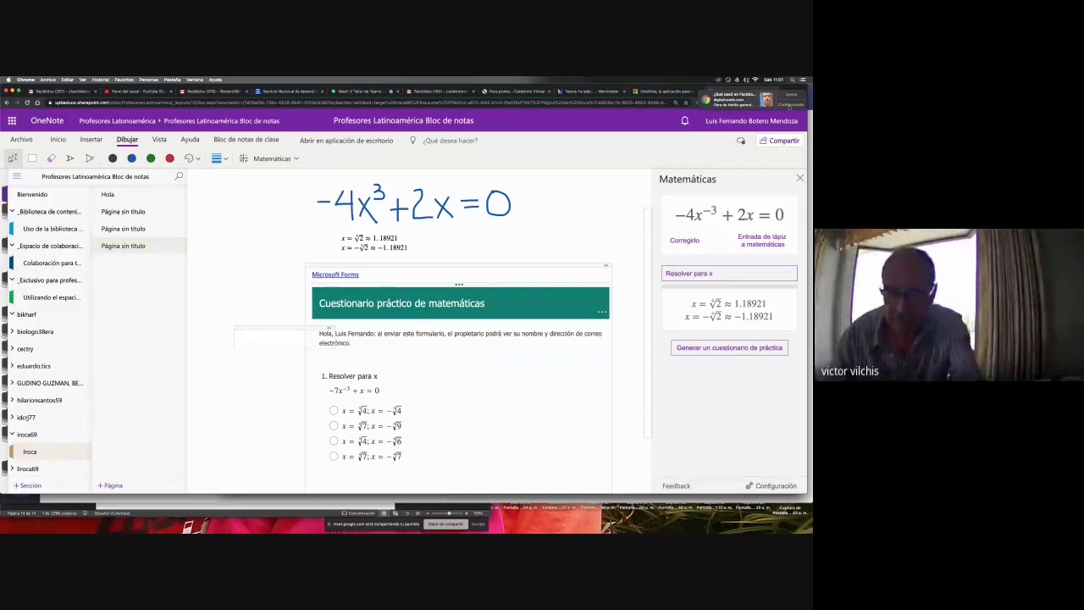
# - Graph both sides of the equation in 2D and insert the graph beside the equation
pyautogui.click(724, 275)
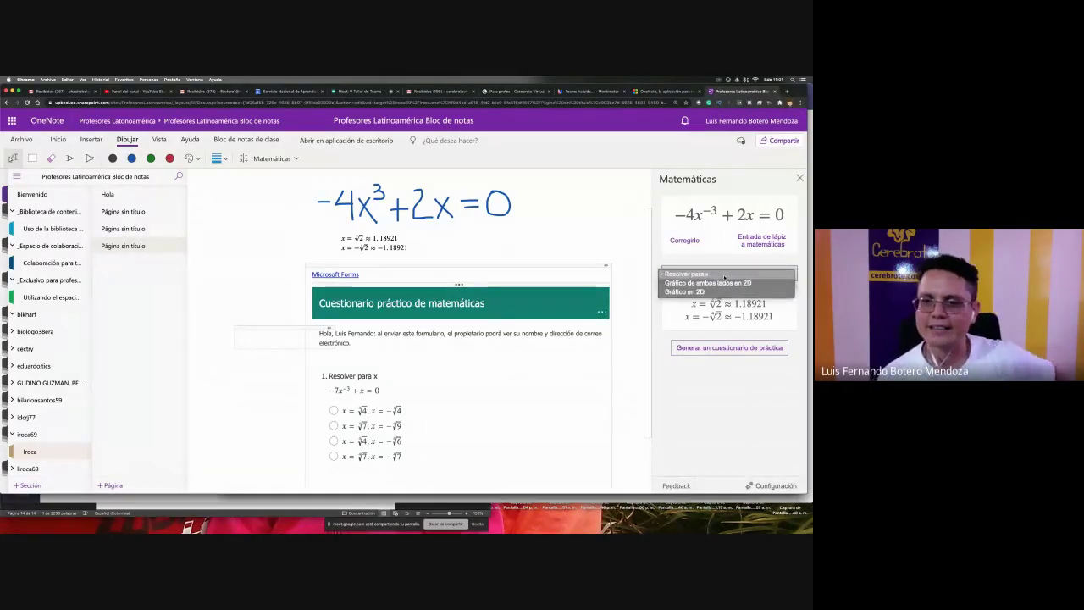
pyautogui.click(728, 285)
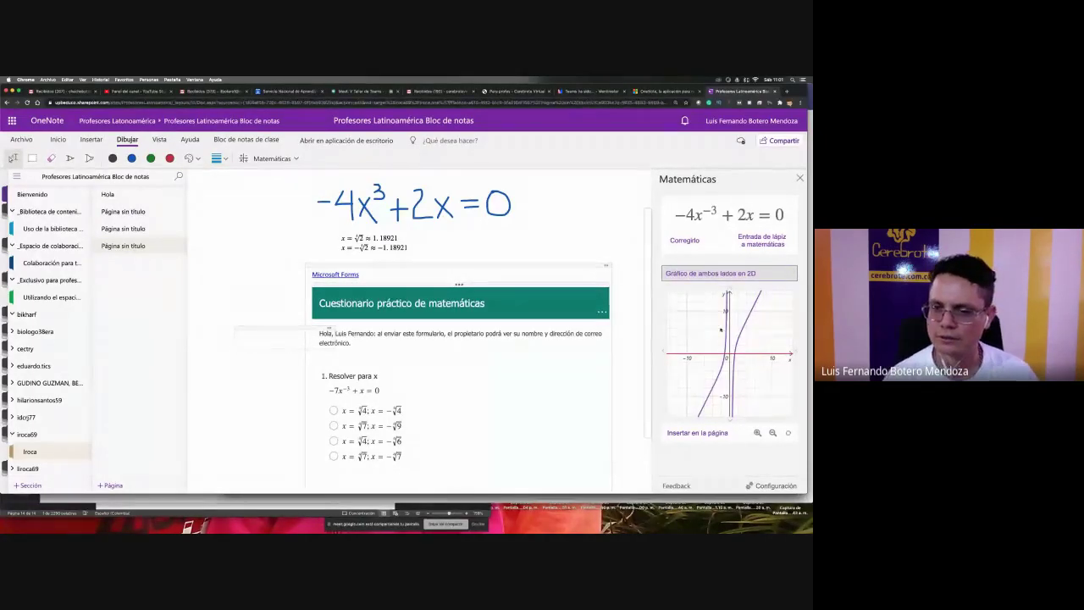
pyautogui.click(721, 436)
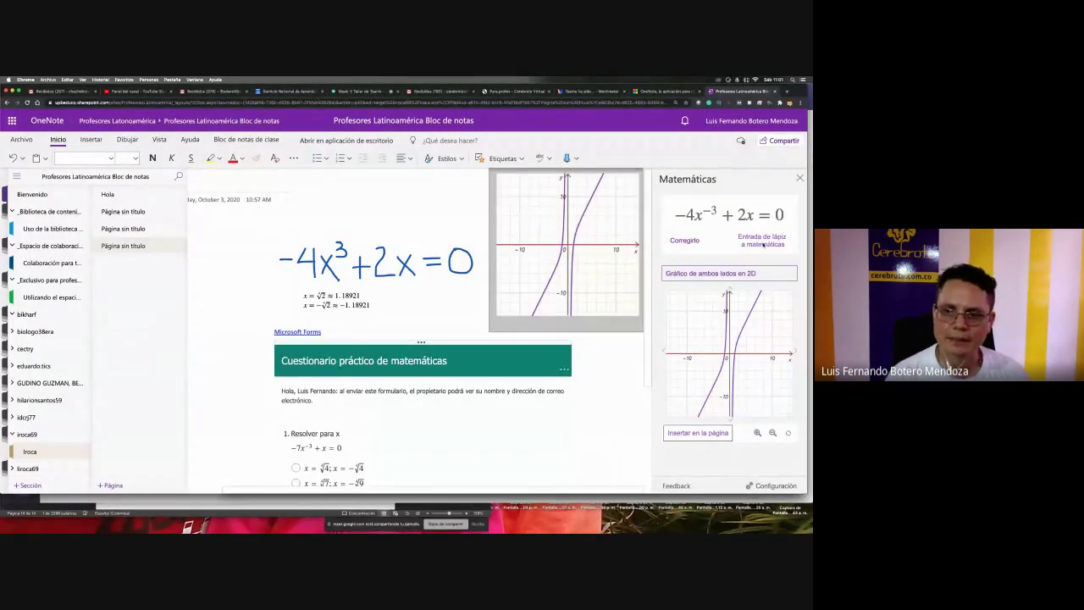
# - Nudge the equation note and change its font size from the Home ribbon
pyautogui.click(762, 242)
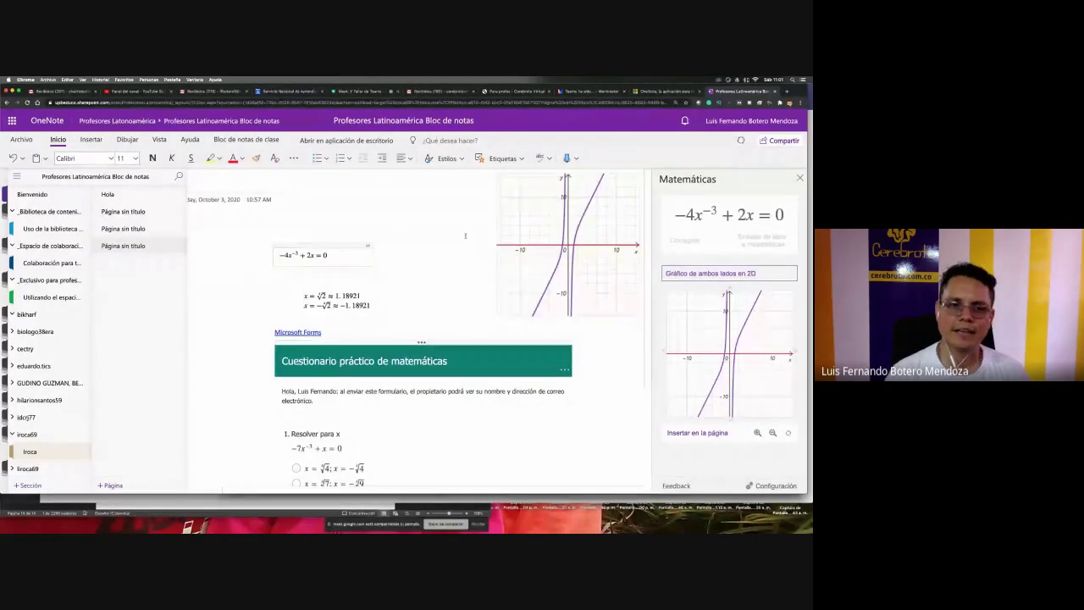
pyautogui.moveTo(352, 246); pyautogui.dragTo(378, 255)
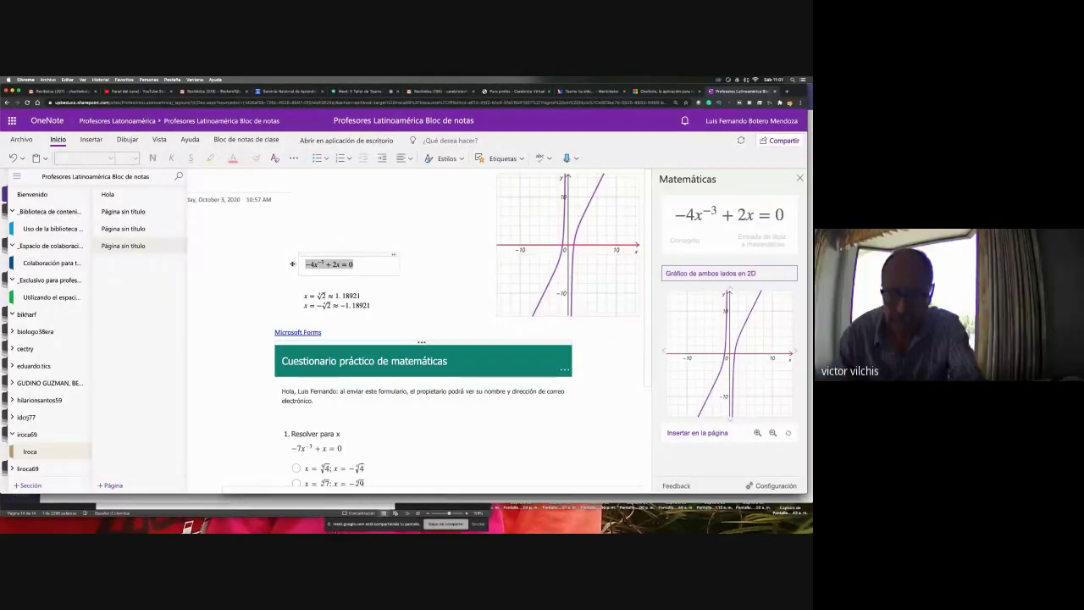
pyautogui.click(134, 159)
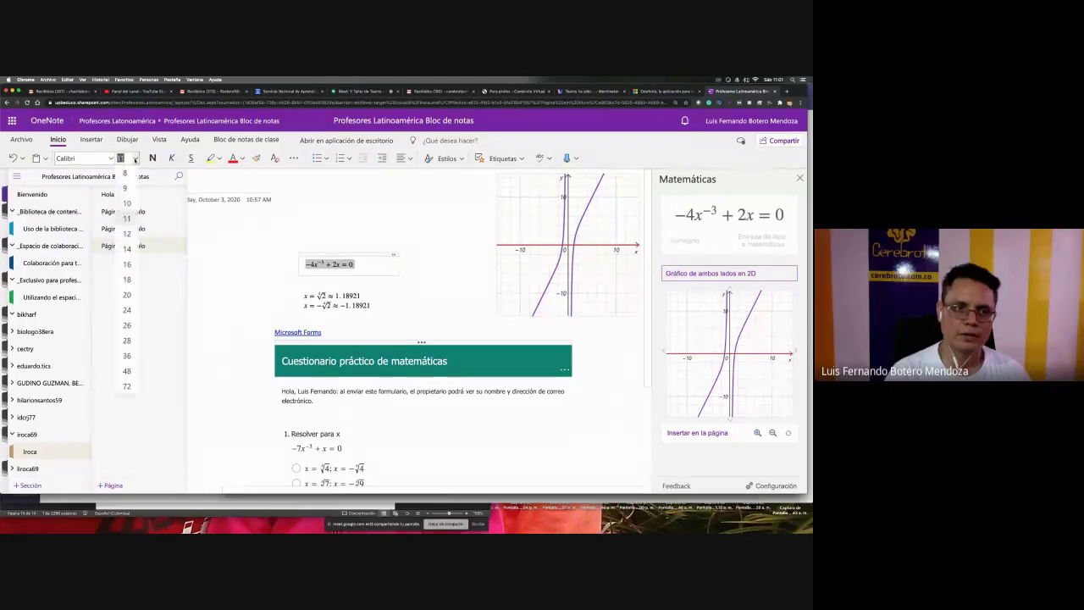
pyautogui.click(127, 295)
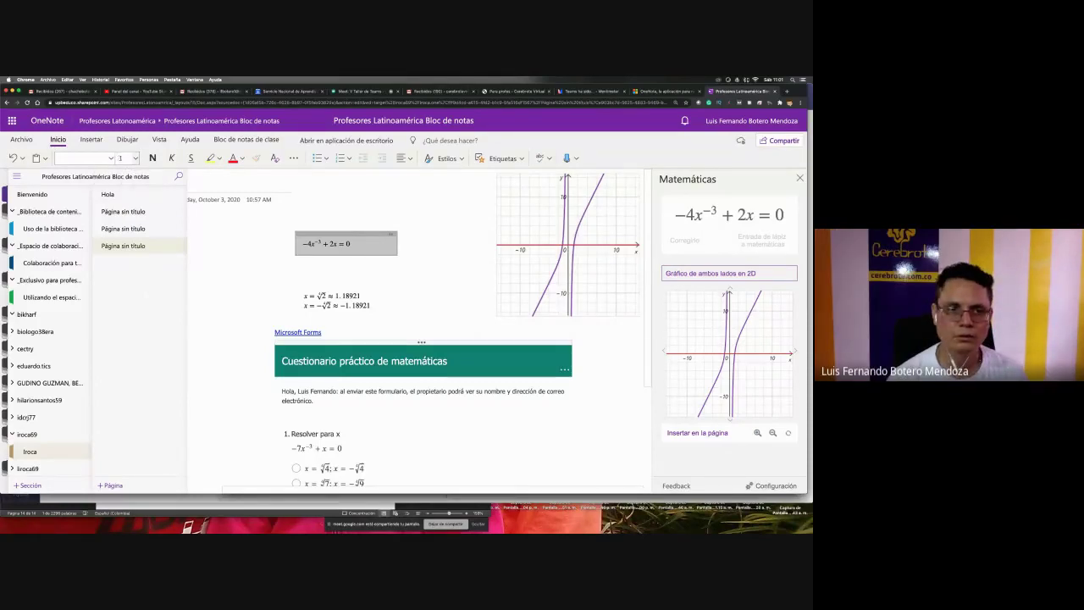
# - Move the equation note up and left so it sits above the solutions x ≈ ±1.18921
pyautogui.click(395, 254)
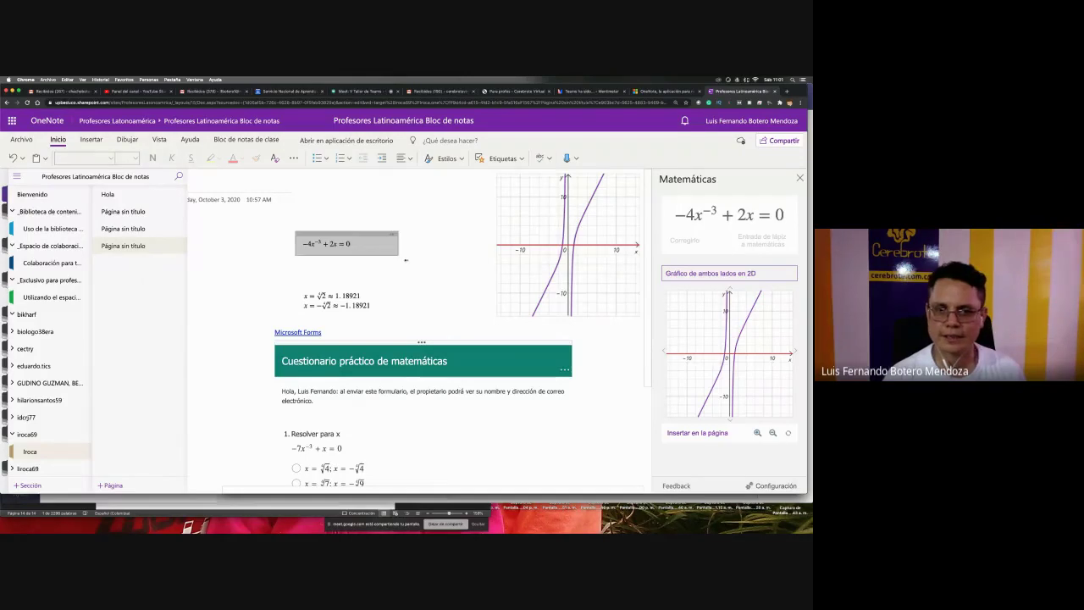
pyautogui.click(267, 274)
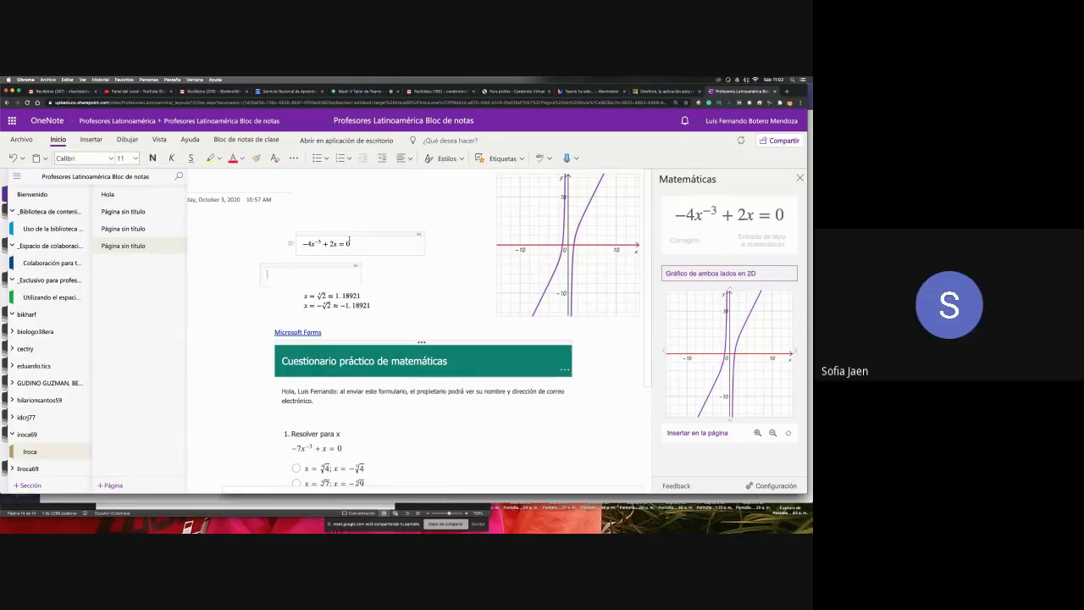
pyautogui.click(349, 242)
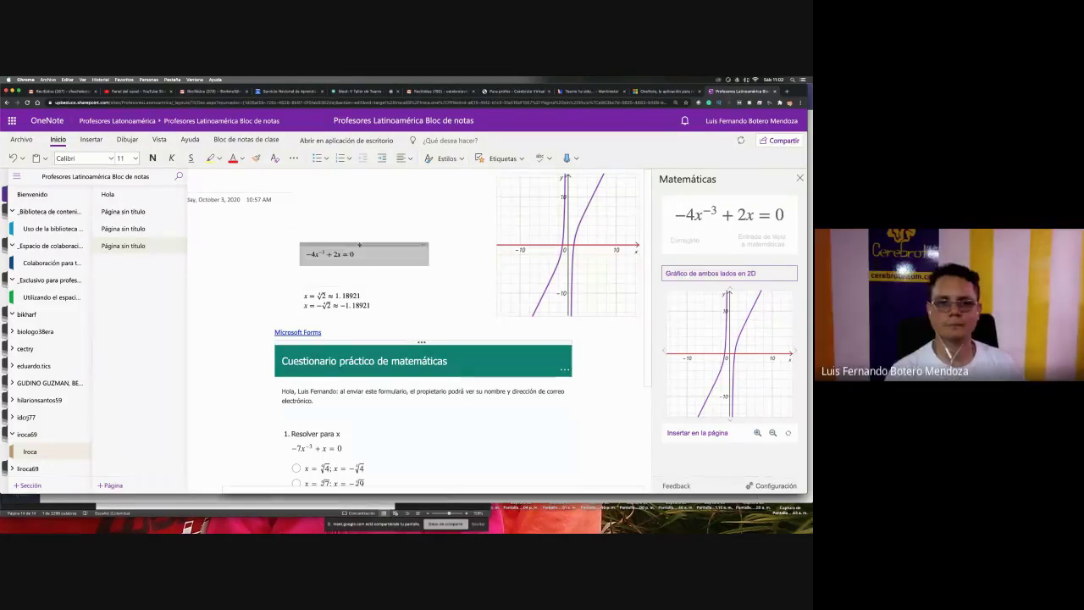
pyautogui.click(254, 294)
pyautogui.moveTo(269, 289); pyautogui.dragTo(243, 211)
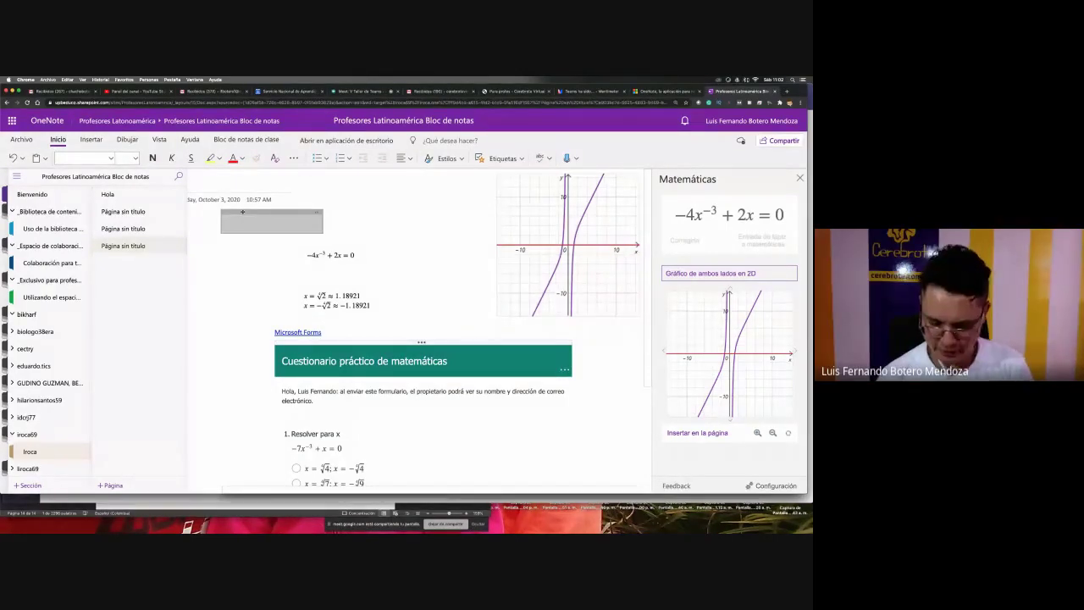
pyautogui.click(364, 255)
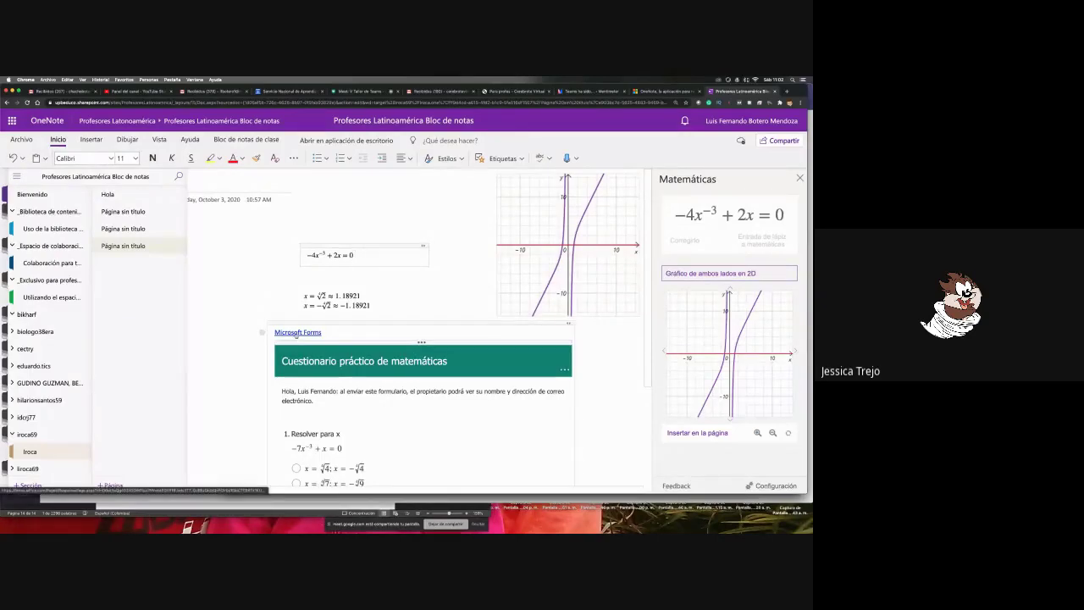
# - Open the embedded 'Cuestionario práctico de matemáticas' quiz in Microsoft Forms, then switch to the Teams class notebook
pyautogui.scroll(-3, 409, 347)
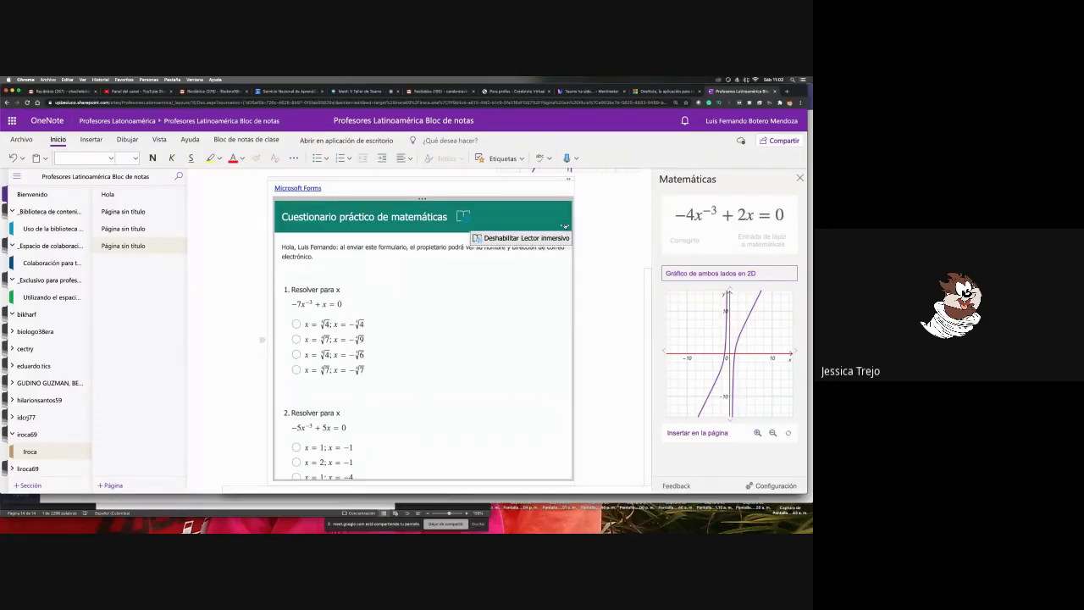
pyautogui.click(308, 188)
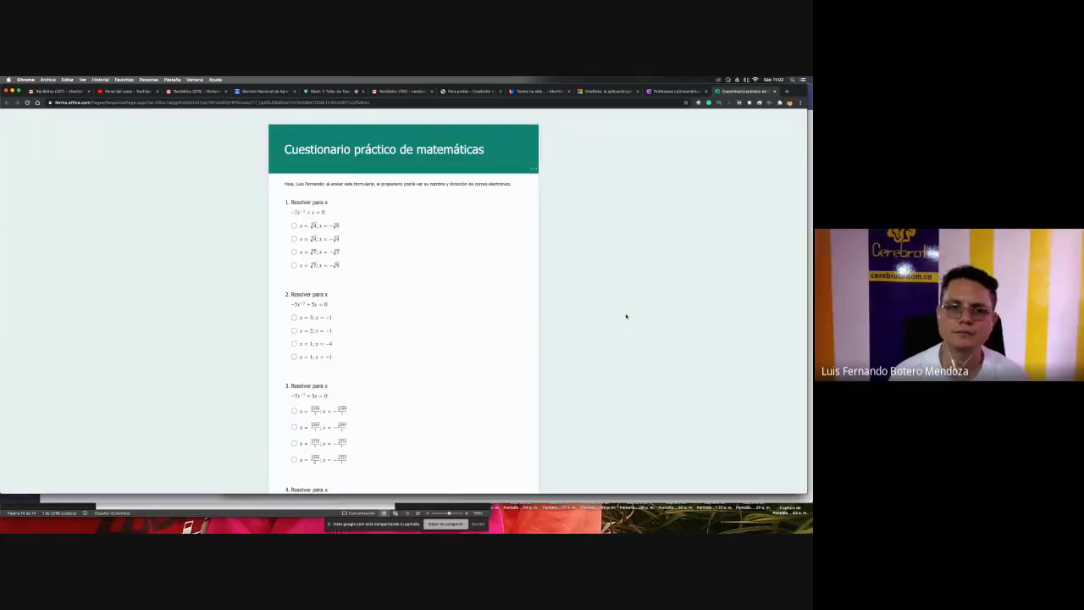
pyautogui.scroll(-5, 626, 316)
pyautogui.scroll(-1, 626, 316)
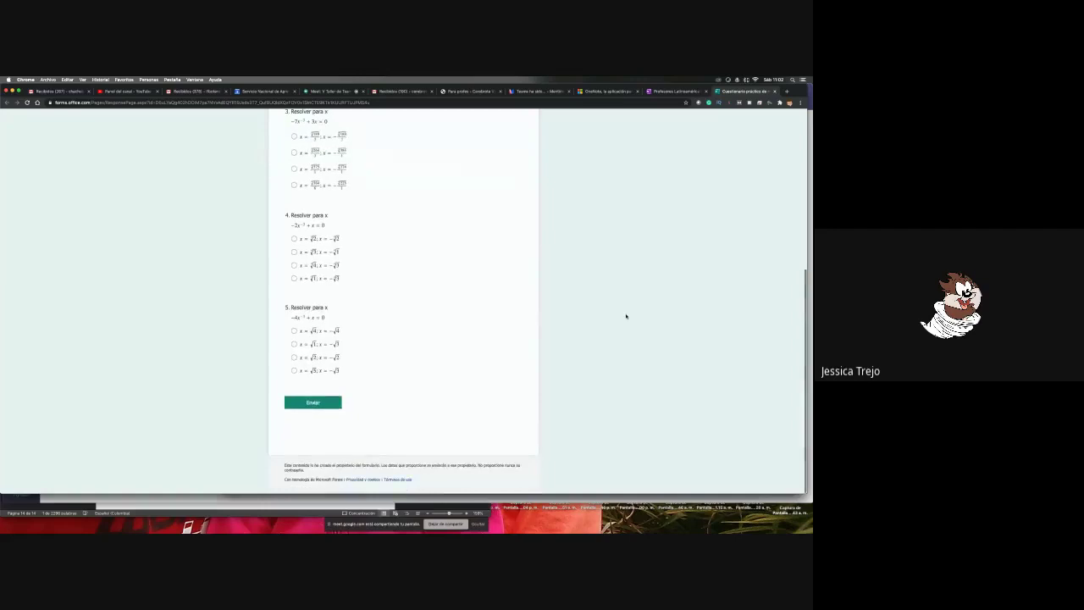
pyautogui.scroll(10, 626, 316)
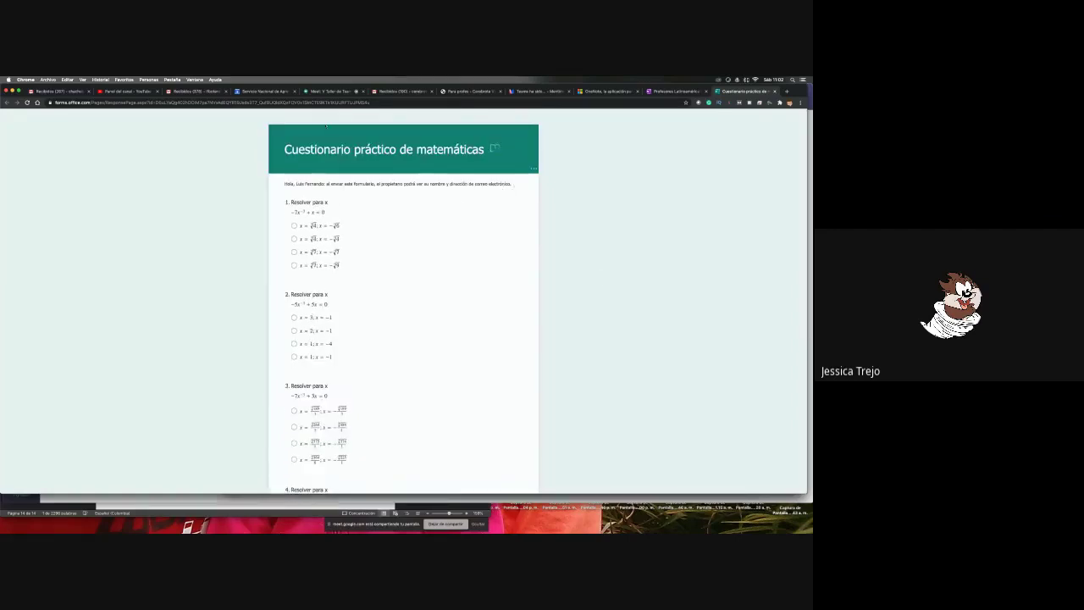
pyautogui.click(376, 103)
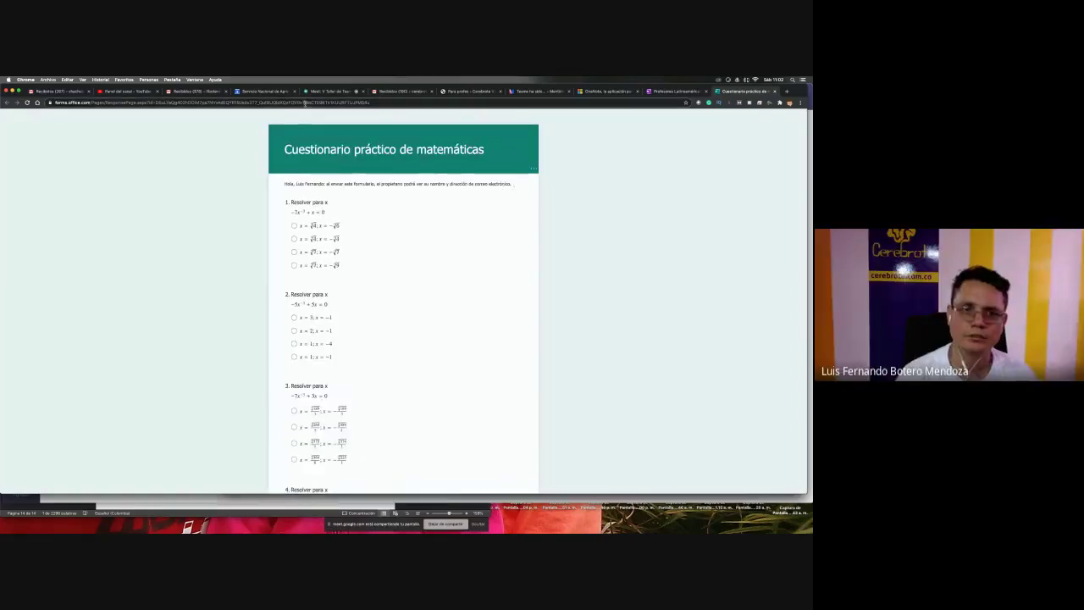
pyautogui.click(535, 171)
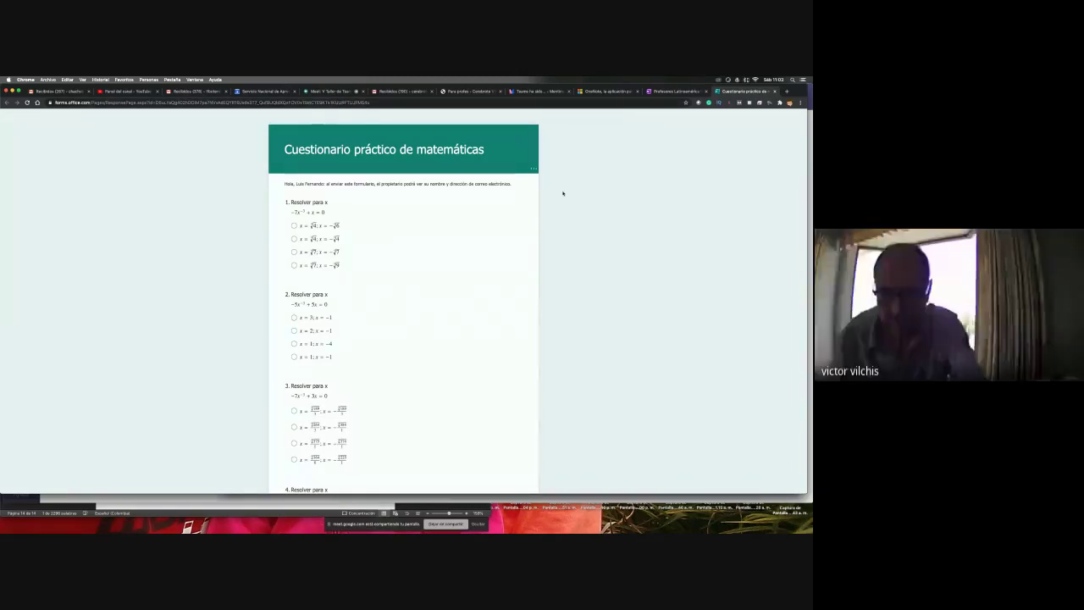
pyautogui.press('super+Tab')
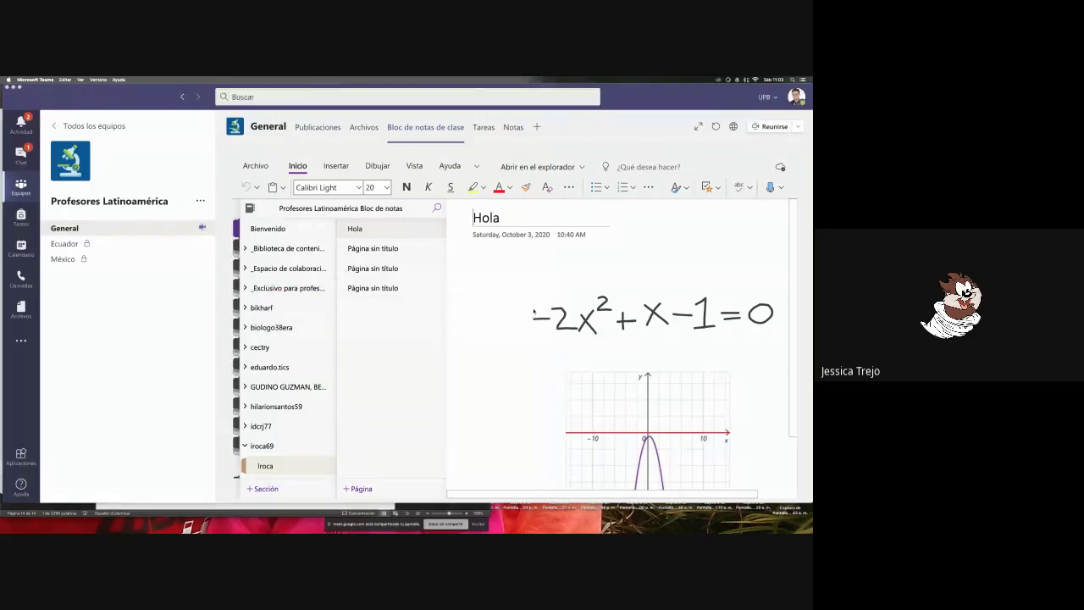
# - Switch back to Chrome and return to the Profesores Latinoamérica OneNote tab
pyautogui.press('super+Tab')
pyautogui.click(674, 91)
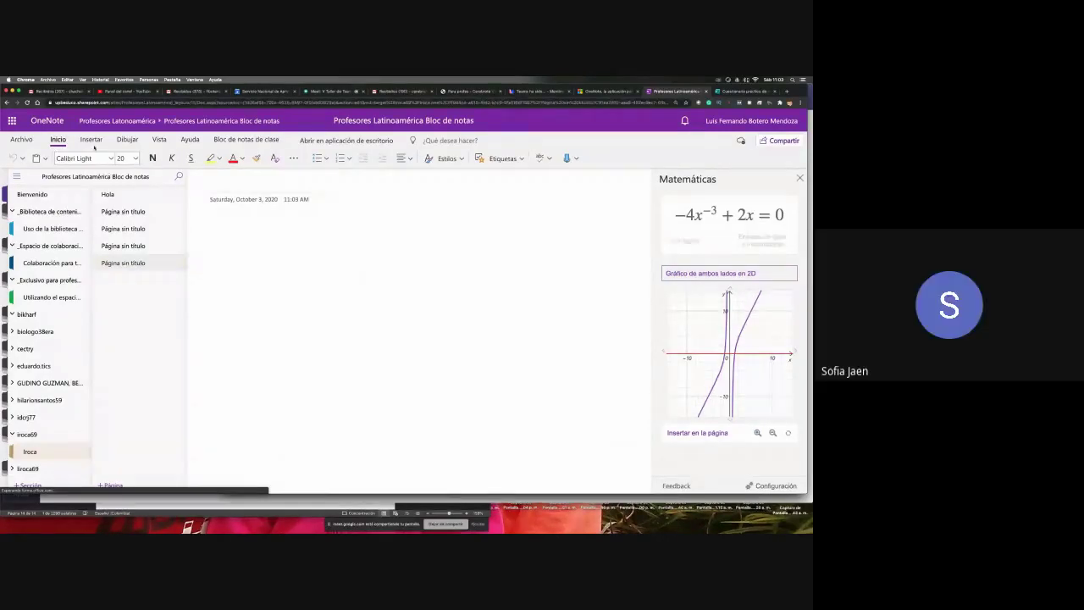
# - Look through the Dibujar and Vista ribbon tabs, then bring the Google Meet call forward
pyautogui.click(127, 139)
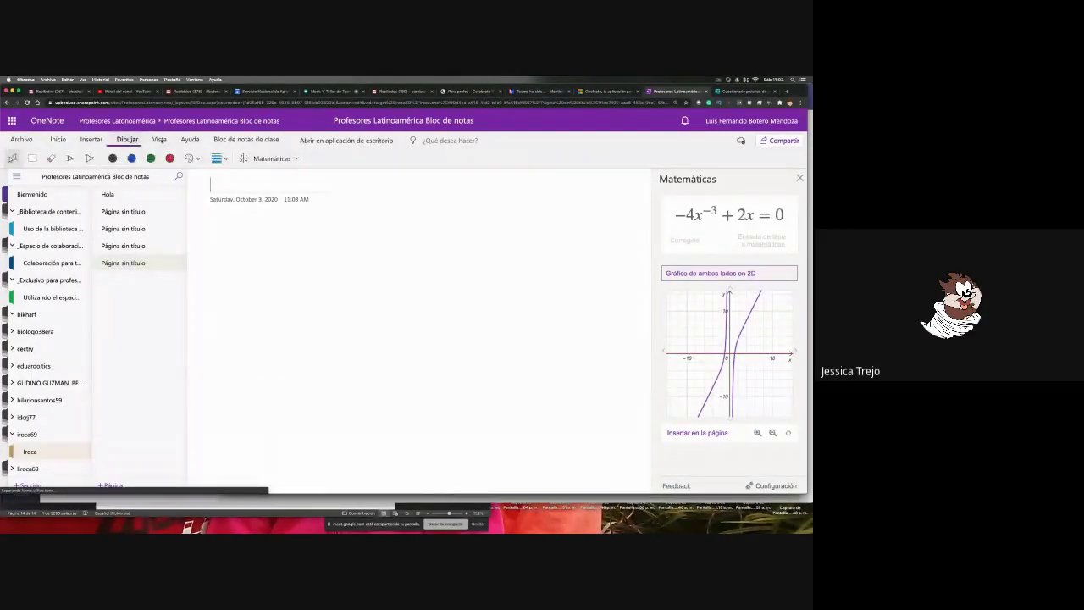
pyautogui.click(159, 139)
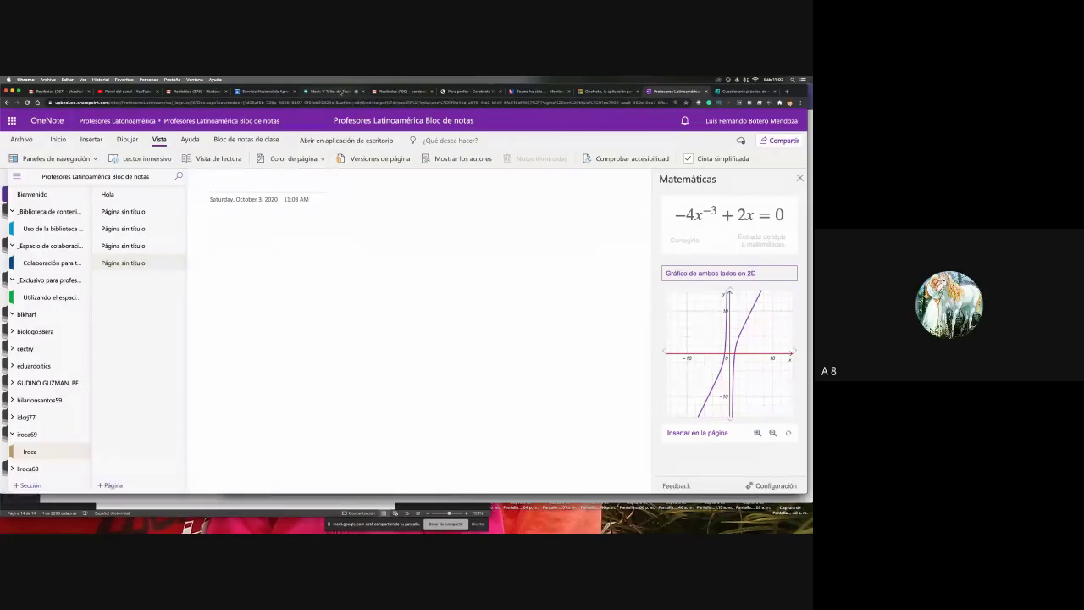
pyautogui.click(339, 91)
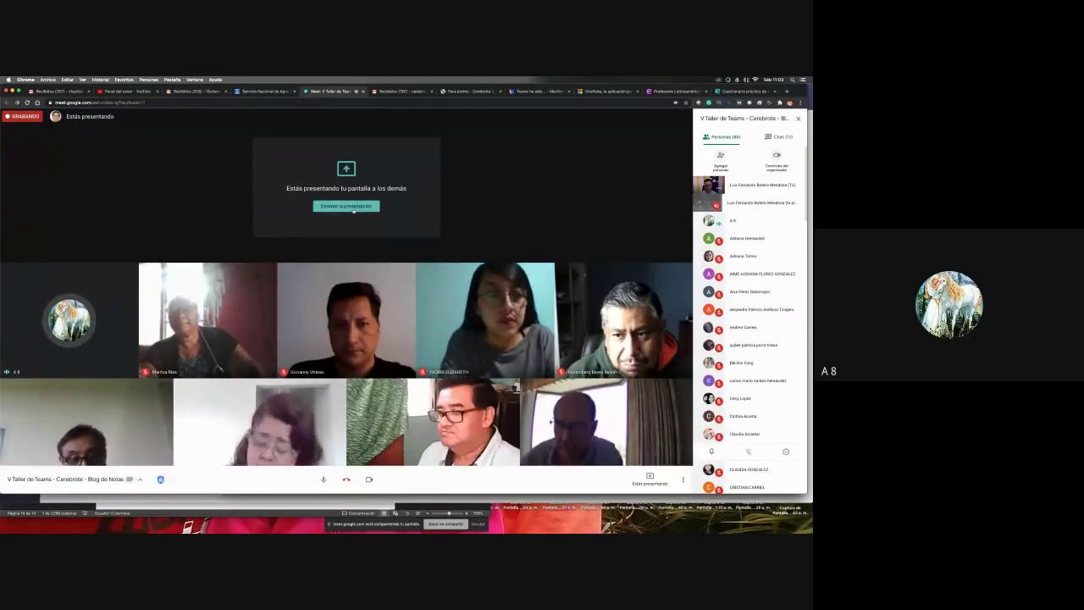
# - Go back to the Profesores Latinoamérica OneNote tab showing the new blank page
pyautogui.click(675, 90)
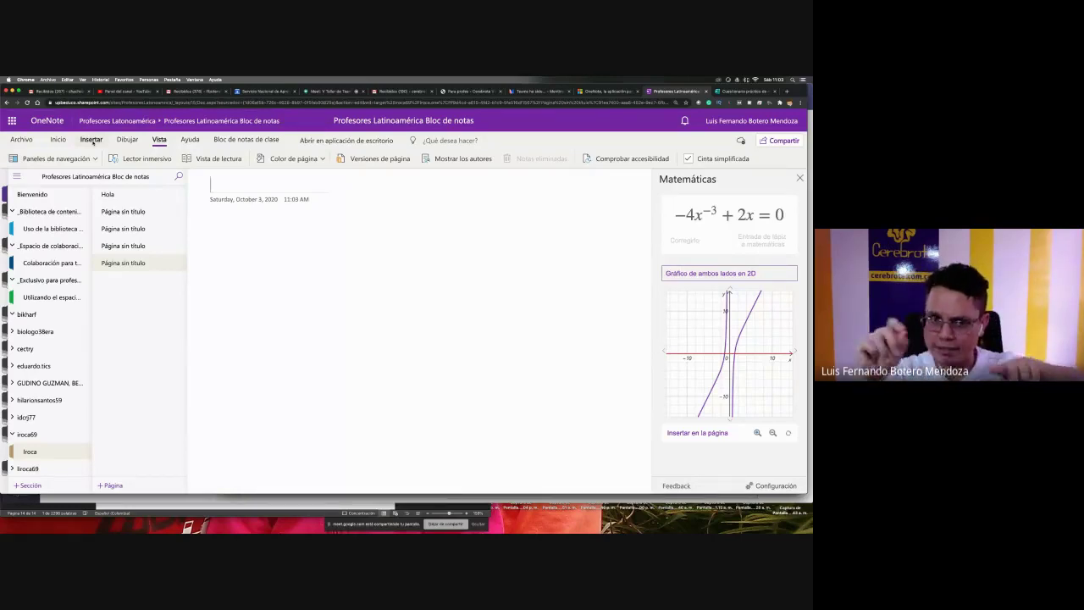
# - Write 2/3 + 4/5 = on the page with the blue Dibujar pen, then pick Lasso Select
pyautogui.click(91, 140)
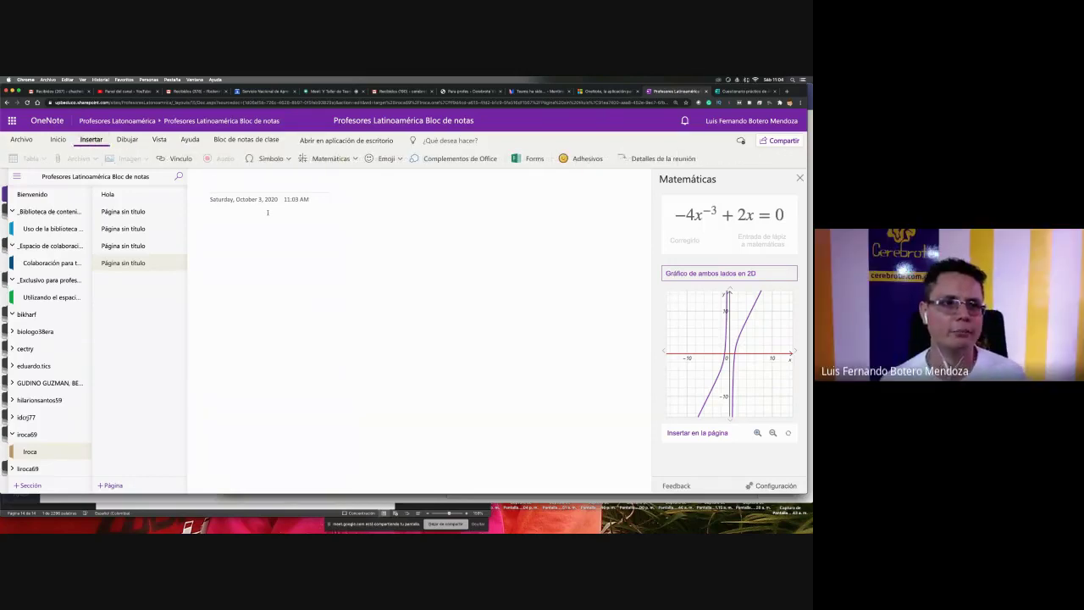
pyautogui.click(118, 139)
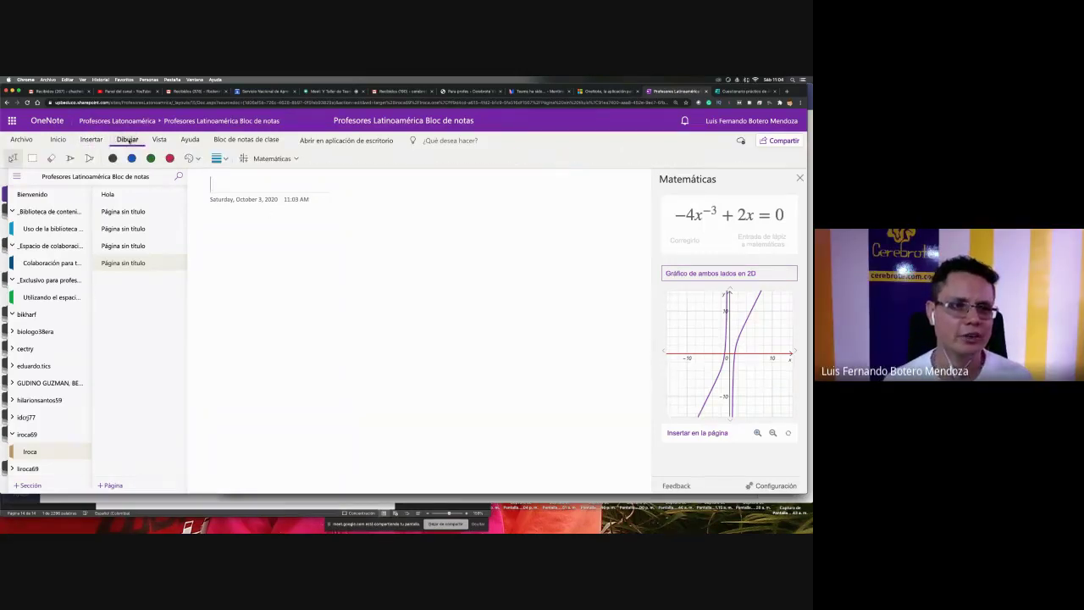
pyautogui.click(70, 160)
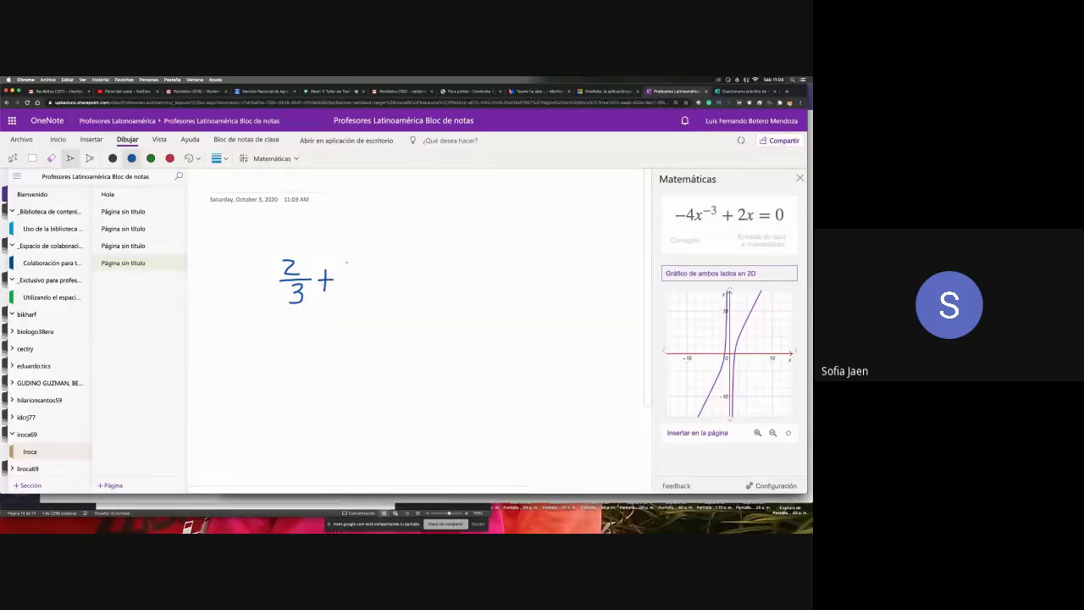
pyautogui.moveTo(346, 259); pyautogui.dragTo(355, 286)
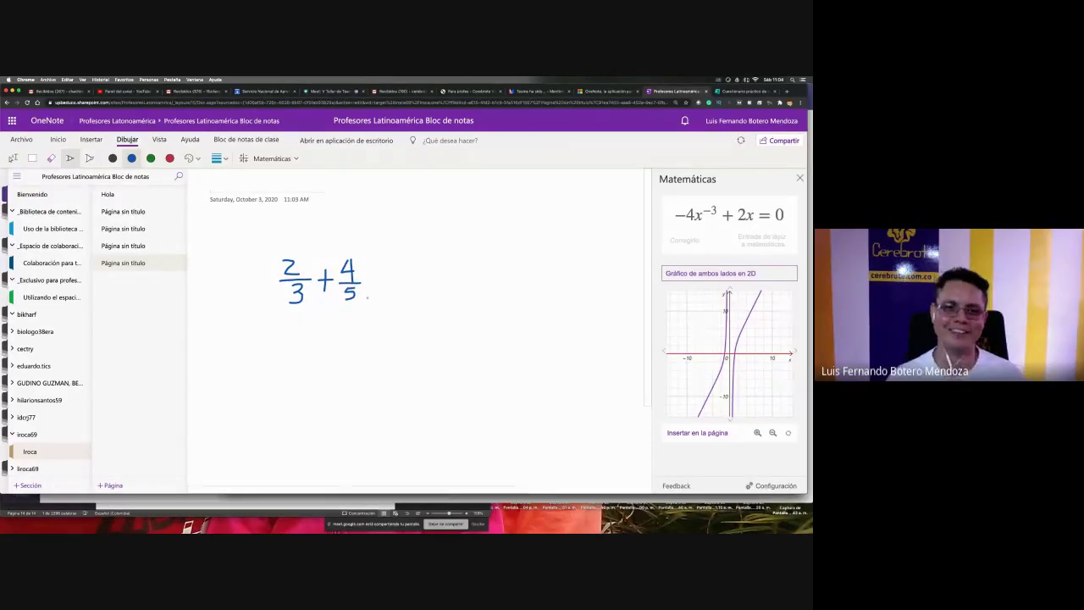
pyautogui.moveTo(369, 278); pyautogui.dragTo(380, 284)
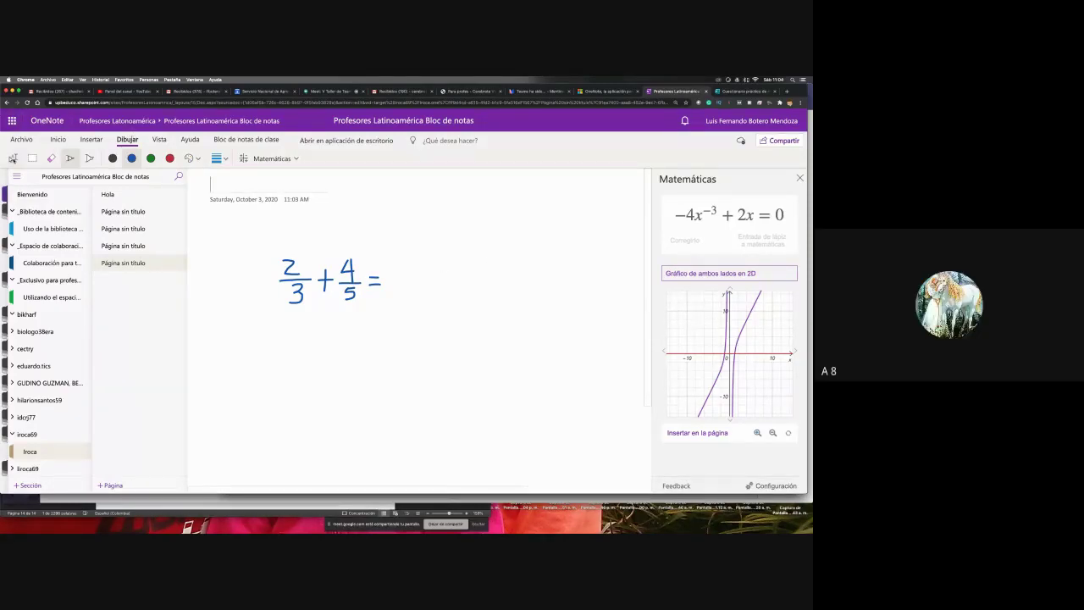
pyautogui.click(12, 158)
# - Lasso the ink fraction sum and send it to Matemáticas for recognition
pyautogui.click(800, 177)
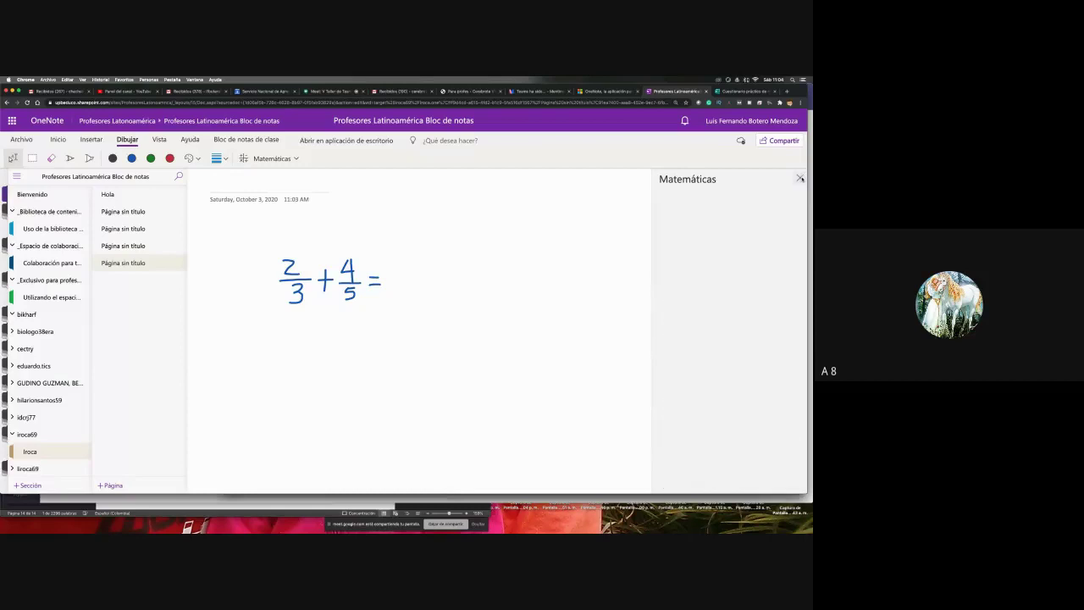
pyautogui.moveTo(443, 343); pyautogui.dragTo(247, 242)
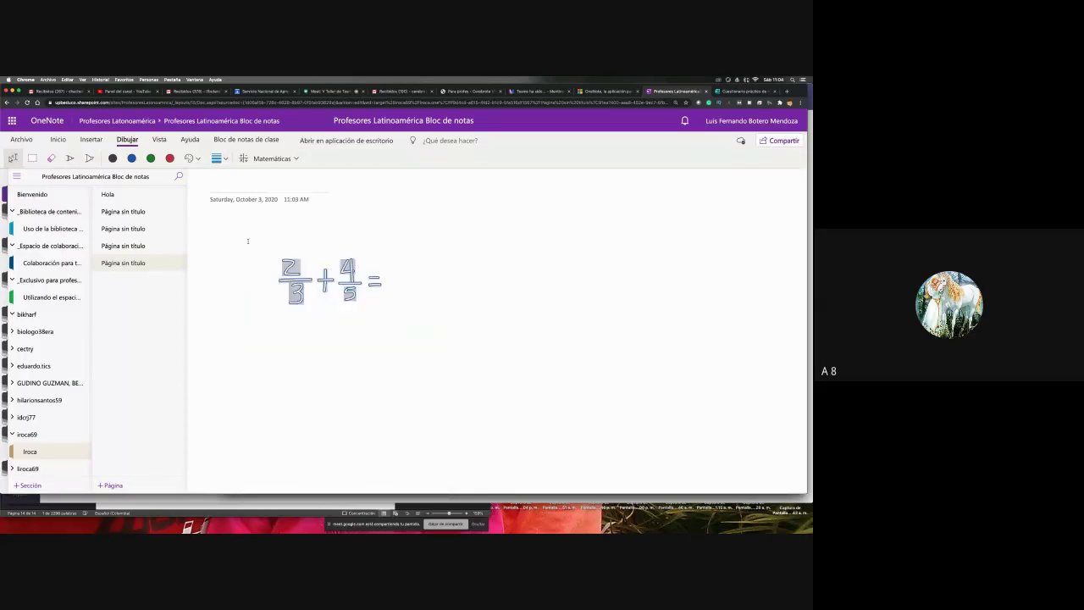
pyautogui.click(269, 159)
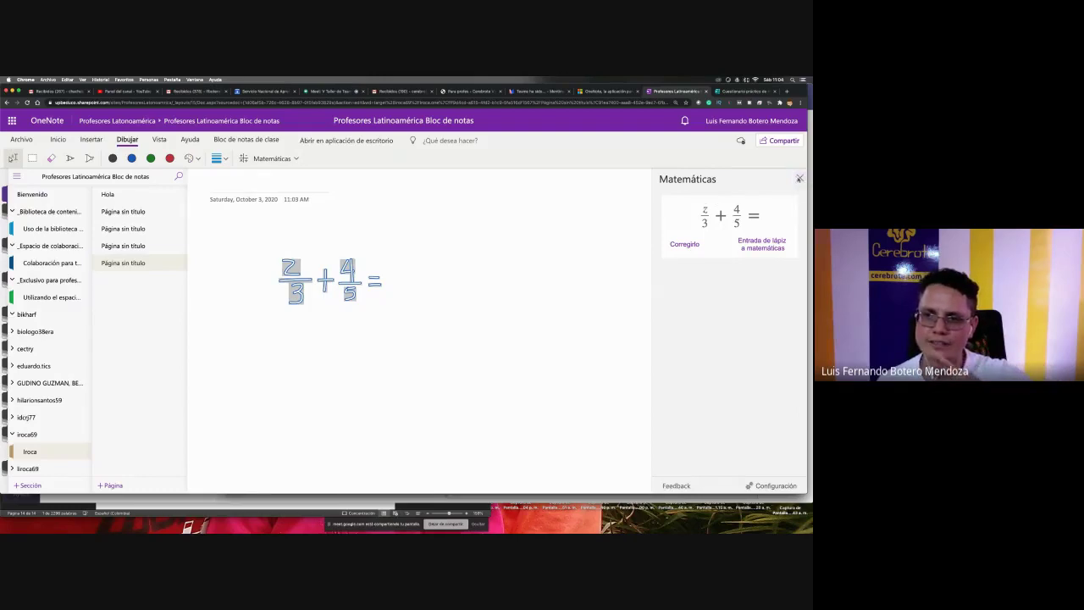
# - Erase the numerator 2 of the first fraction and rewrite it above the 3
pyautogui.click(501, 251)
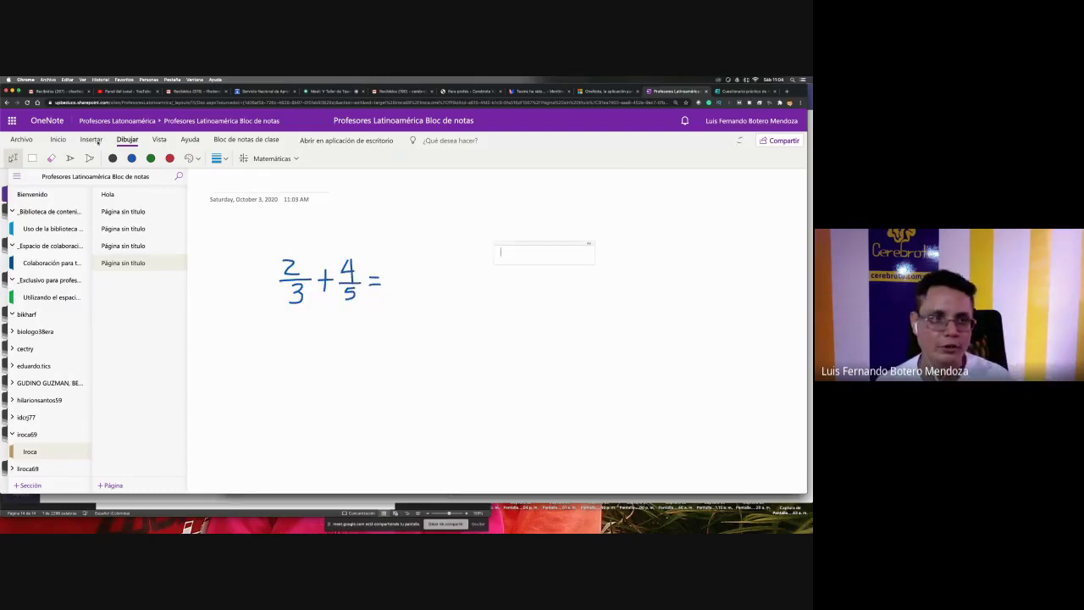
pyautogui.click(51, 158)
pyautogui.moveTo(295, 263); pyautogui.dragTo(293, 260)
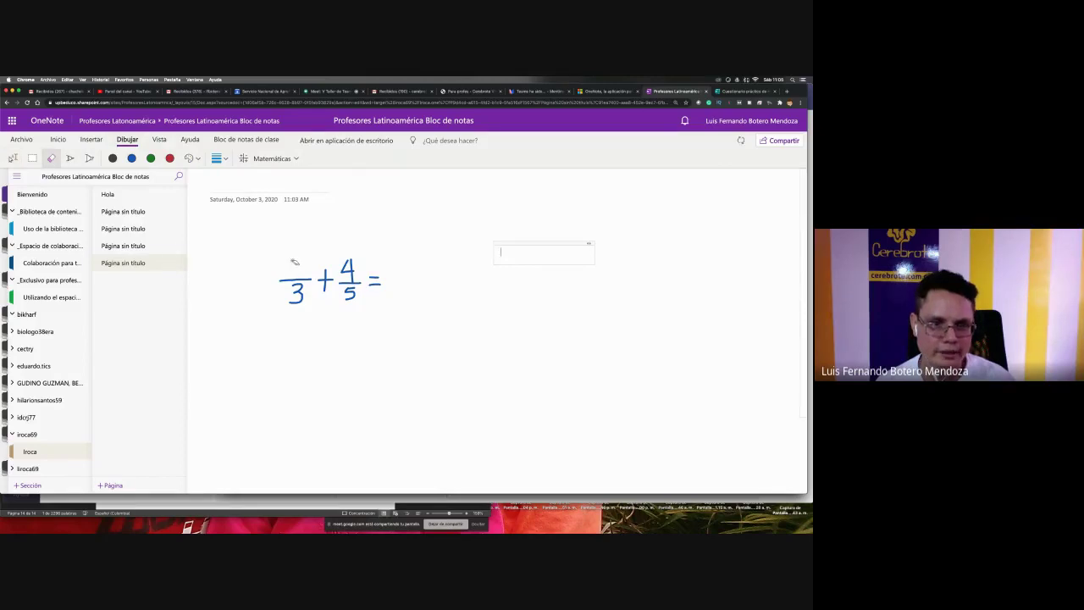
pyautogui.click(69, 158)
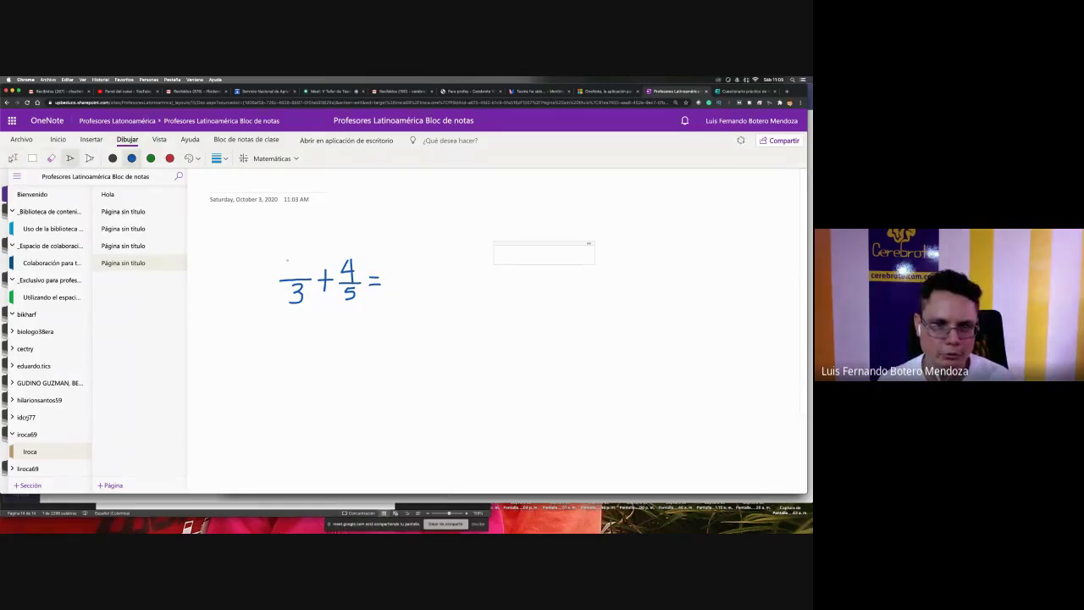
pyautogui.moveTo(288, 260); pyautogui.dragTo(293, 268)
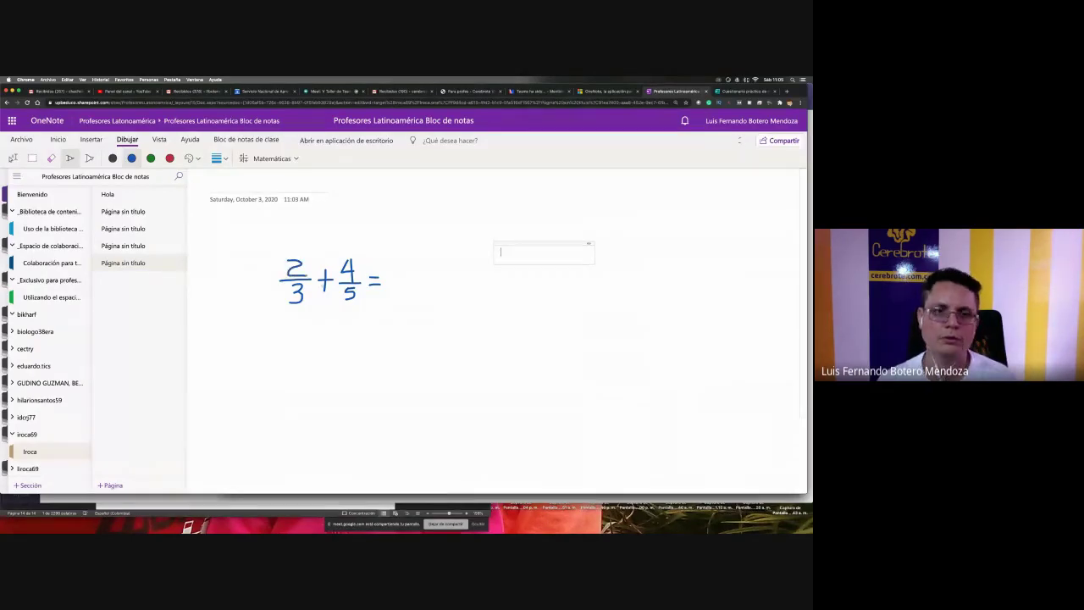
# - Lasso the corrected 2/3 + 4/5 = equation and open it in the Math pane
pyautogui.click(13, 158)
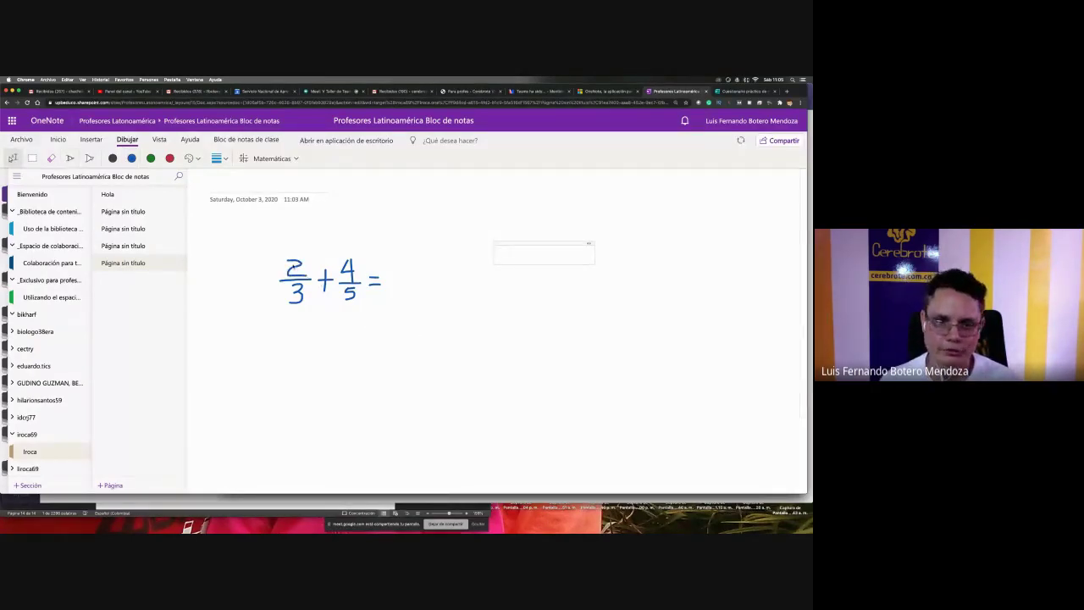
pyautogui.moveTo(416, 339); pyautogui.dragTo(274, 242)
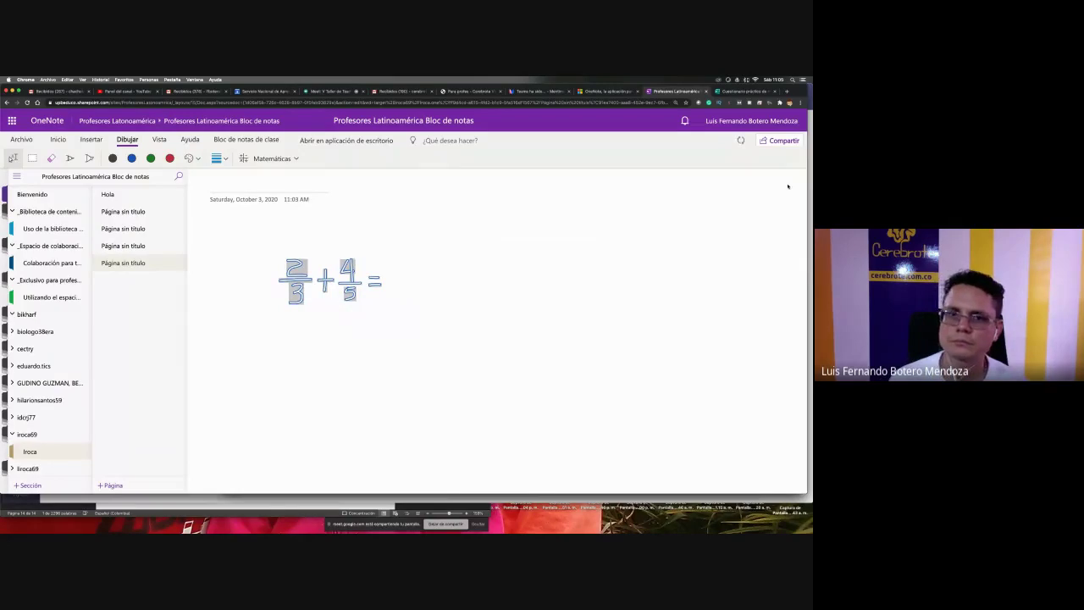
pyautogui.click(267, 159)
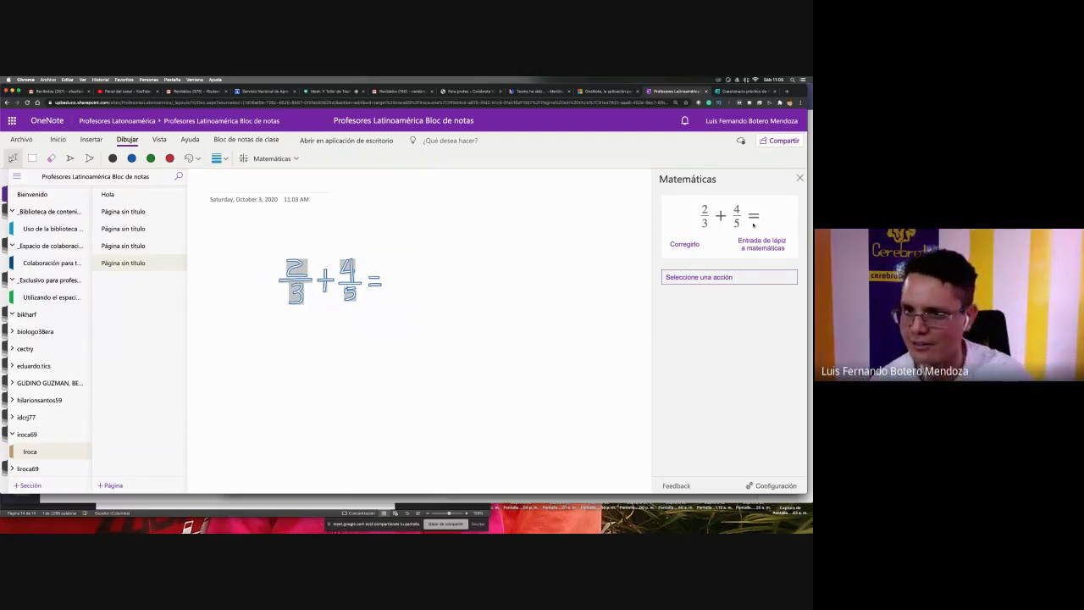
# - Calculate the sum and place the result 22/15 ≈ 1.46667 under the equation
pyautogui.click(718, 277)
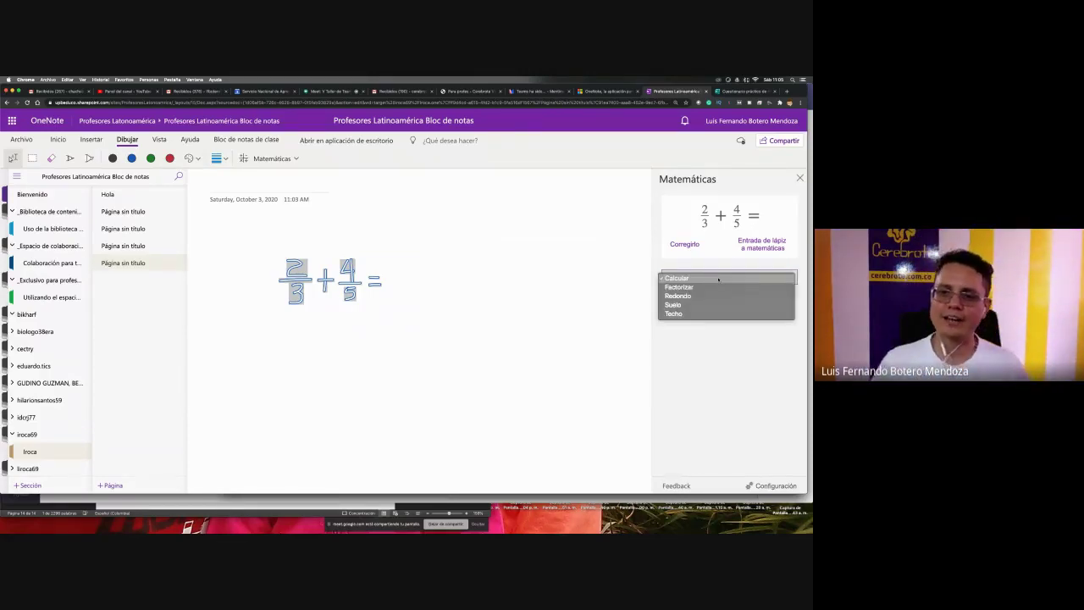
pyautogui.click(718, 277)
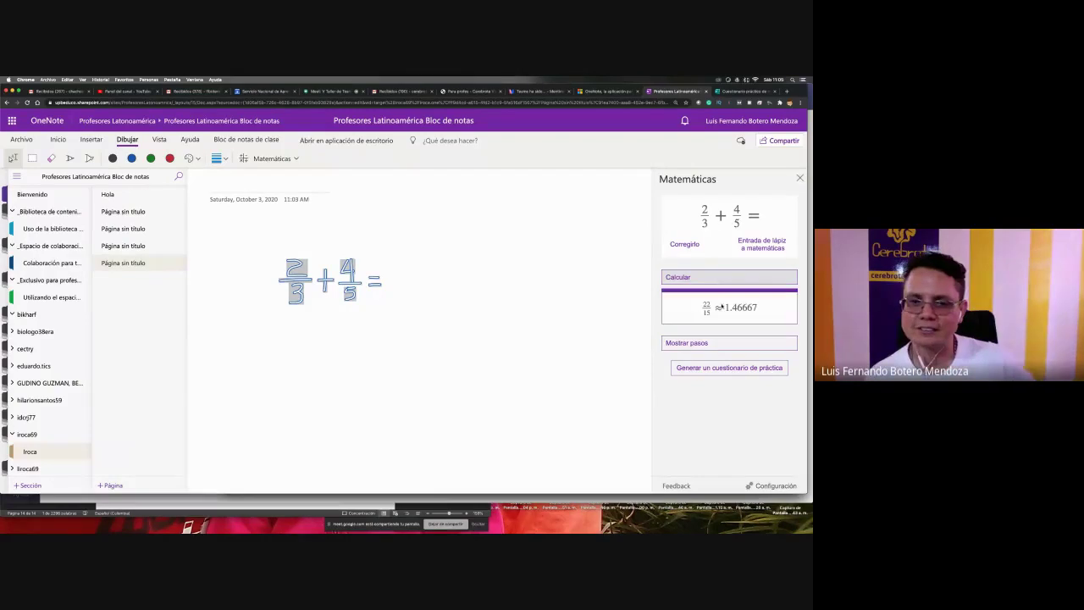
pyautogui.moveTo(728, 307)
pyautogui.mouseDown()
pyautogui.moveTo(332, 339)
pyautogui.moveTo(343, 332)
pyautogui.mouseUp()
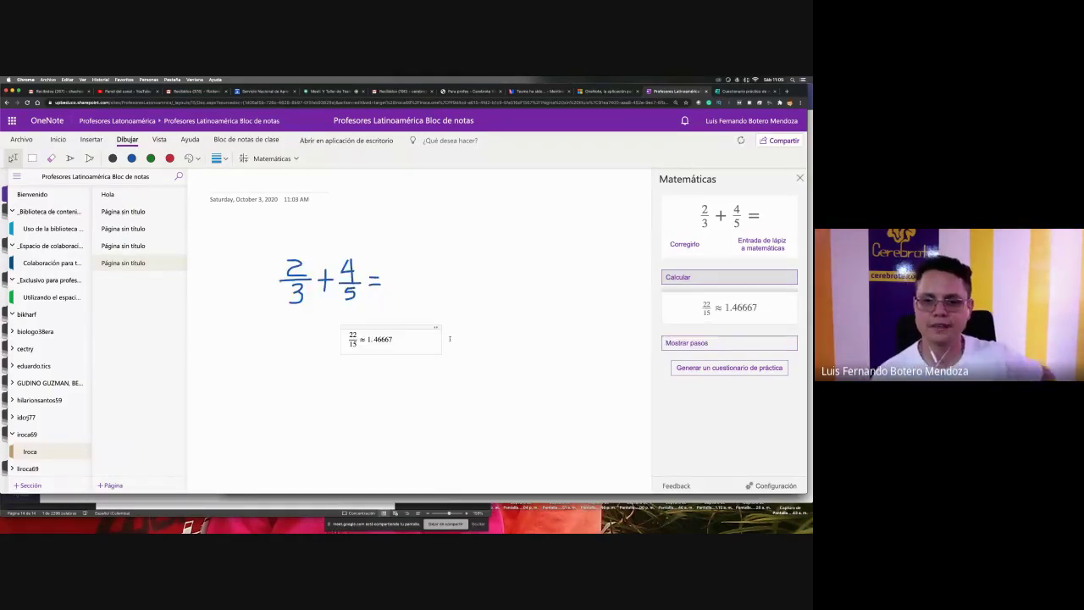
# - Show the Pasos de la solución and drag the steps onto the page below the result
pyautogui.click(722, 344)
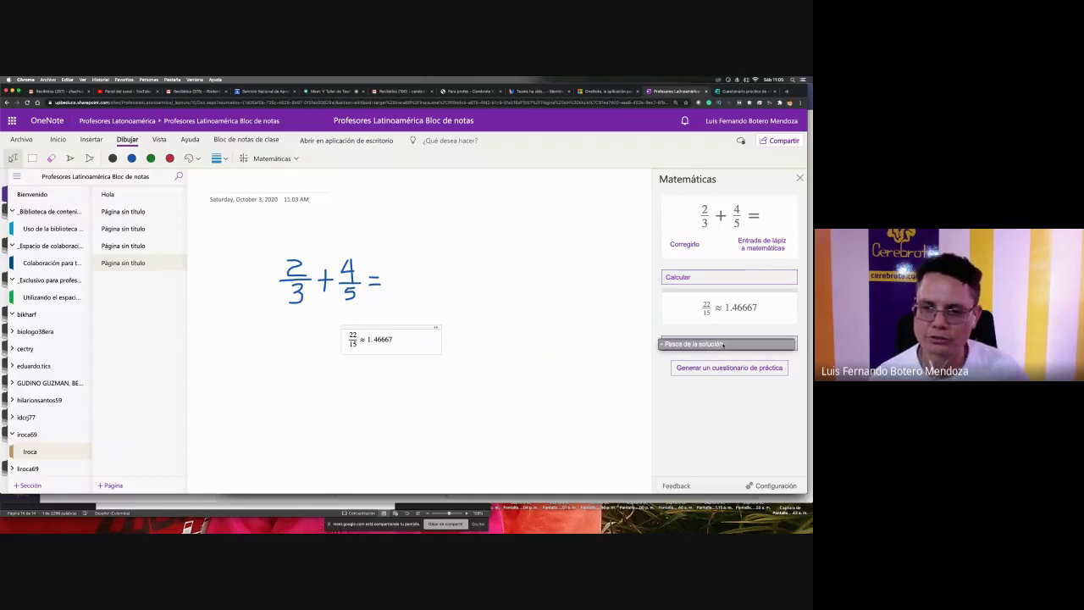
pyautogui.click(722, 344)
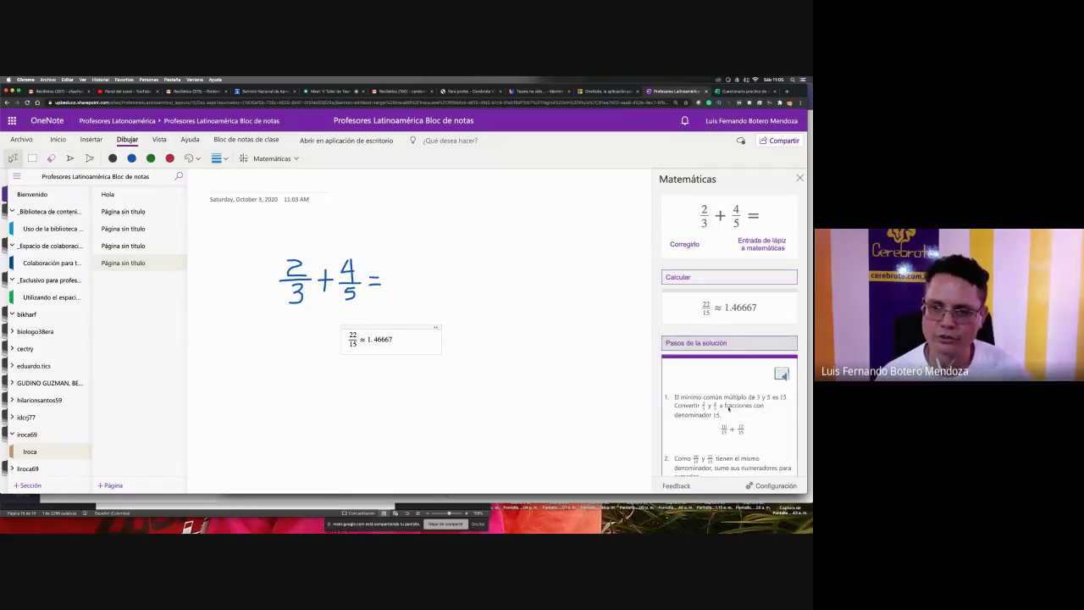
pyautogui.scroll(-3, 733, 415)
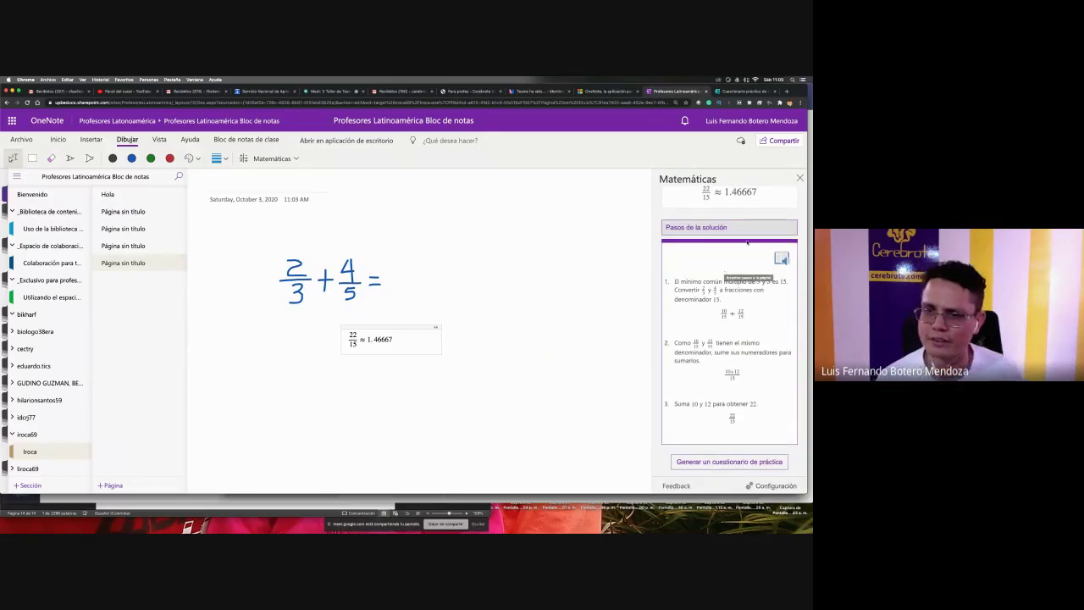
pyautogui.moveTo(747, 243); pyautogui.dragTo(559, 351)
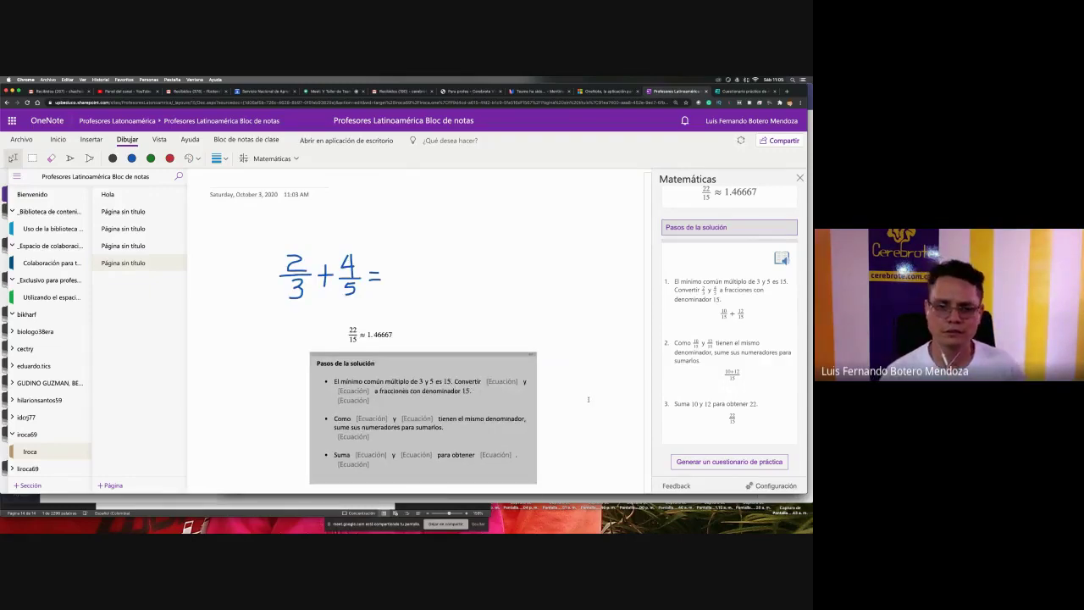
pyautogui.click(588, 399)
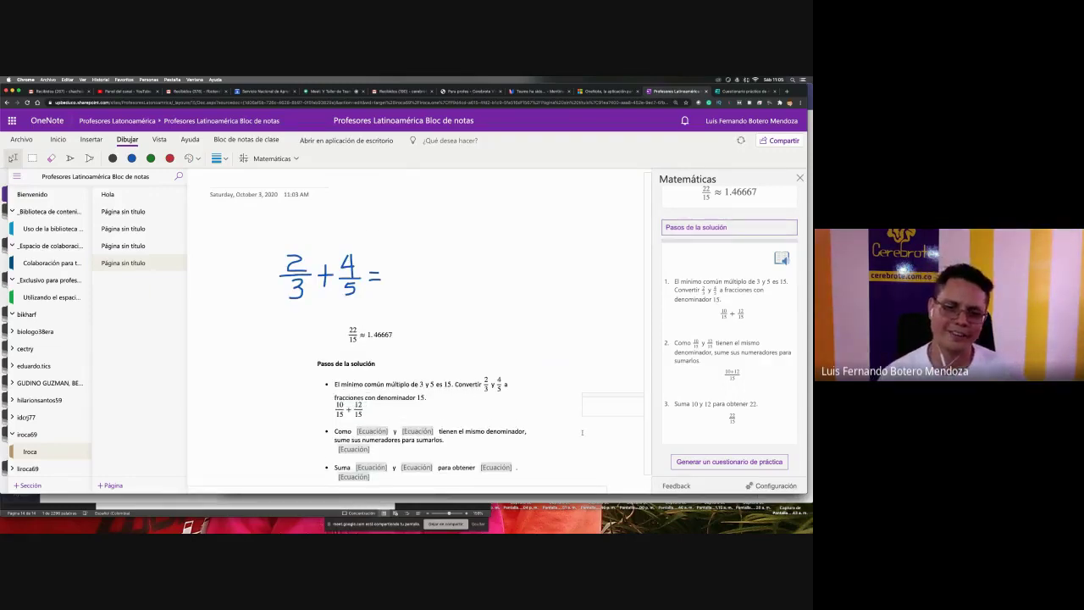
# - Select the solution steps and start a 3-question practice quiz
pyautogui.scroll(-1, 582, 433)
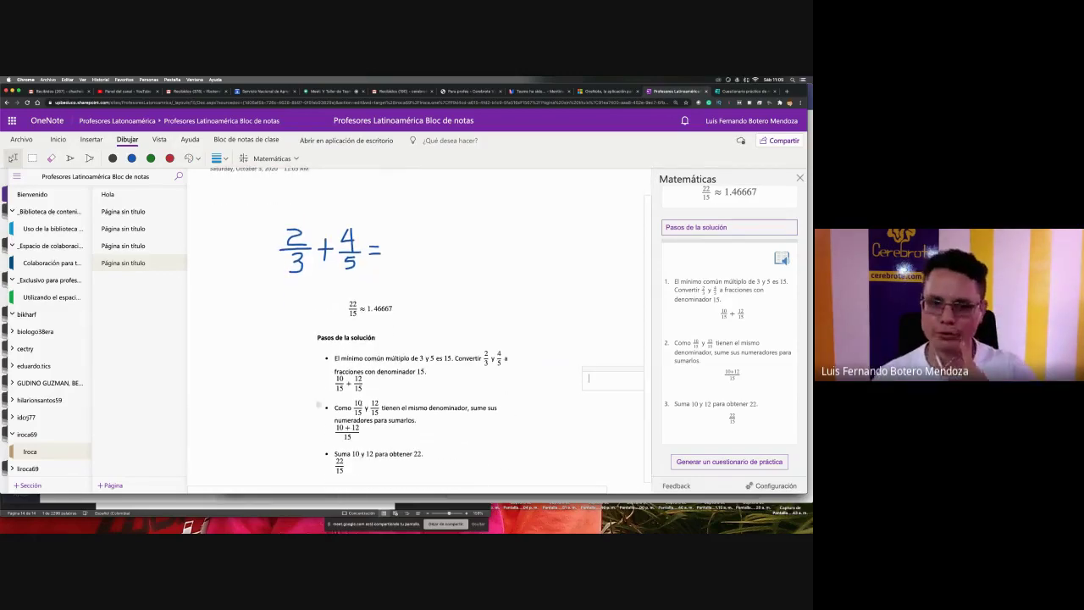
pyautogui.click(364, 329)
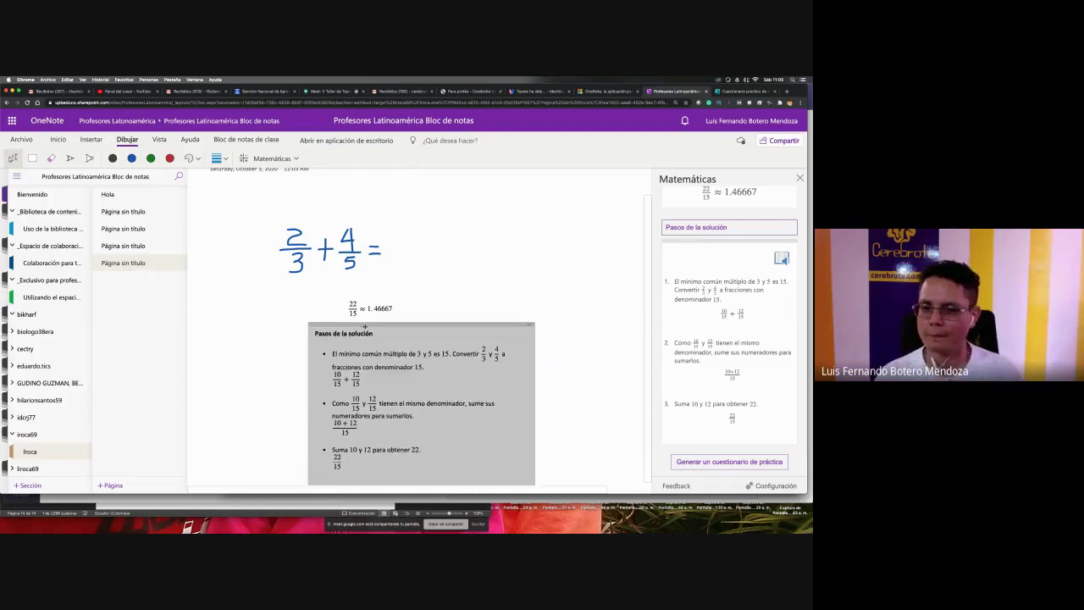
pyautogui.click(728, 466)
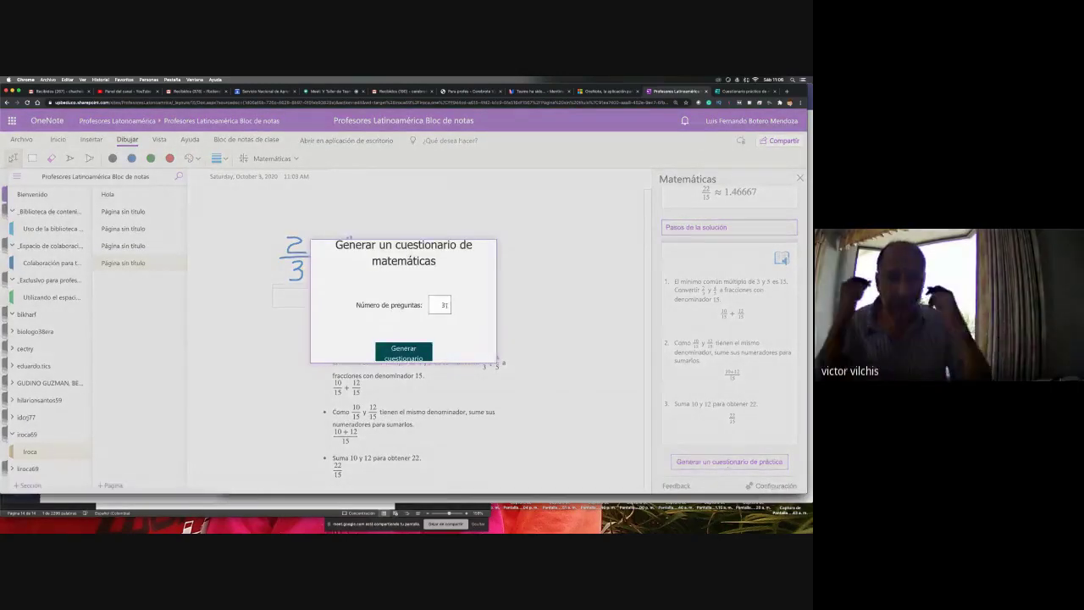
# - Generate the practice quiz and move the embedded Forms quiz to the right of the steps
pyautogui.click(437, 309)
pyautogui.click(405, 354)
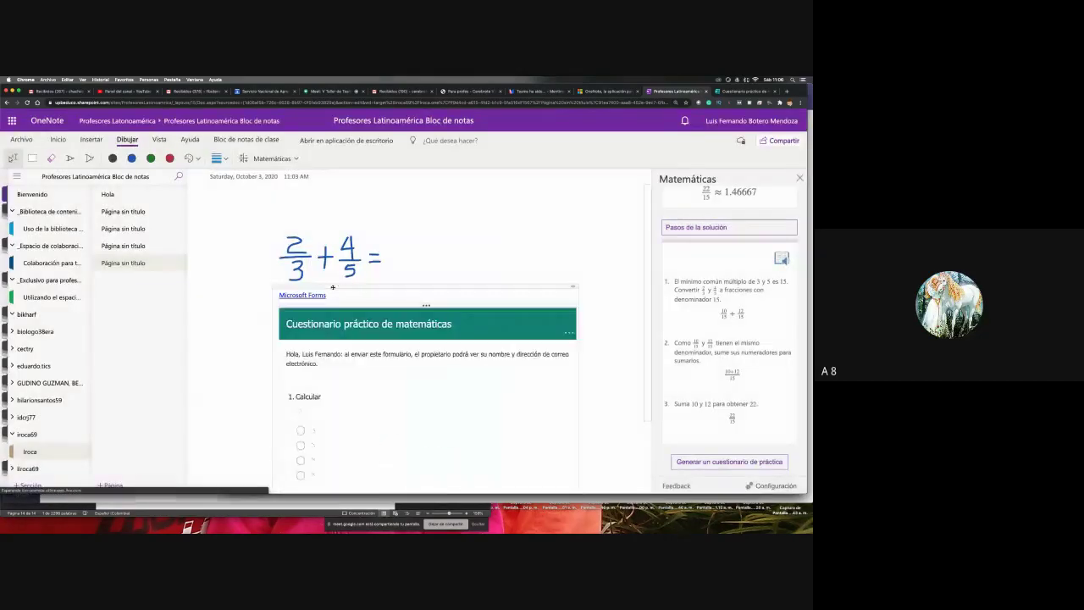
pyautogui.moveTo(333, 288); pyautogui.dragTo(577, 287)
# - Scroll through the quiz's multiple-choice Calcular fraction questions
pyautogui.hscroll(4, 576, 292)
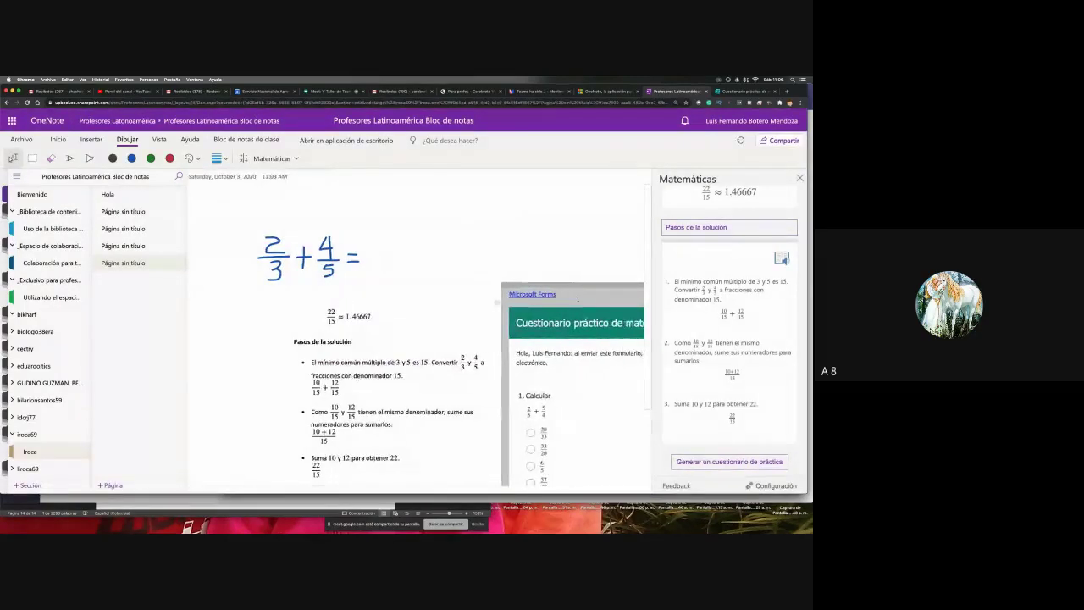
pyautogui.scroll(-3, 578, 297)
pyautogui.hscroll(-2, 577, 298)
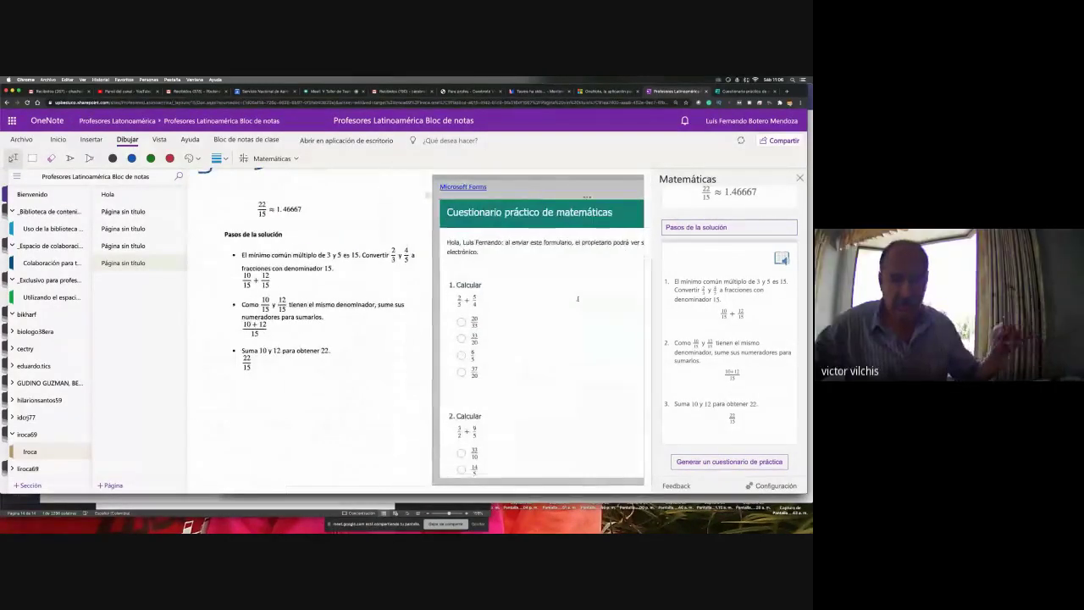
pyautogui.scroll(-4, 578, 298)
pyautogui.scroll(-3, 578, 298)
pyautogui.scroll(8, 578, 298)
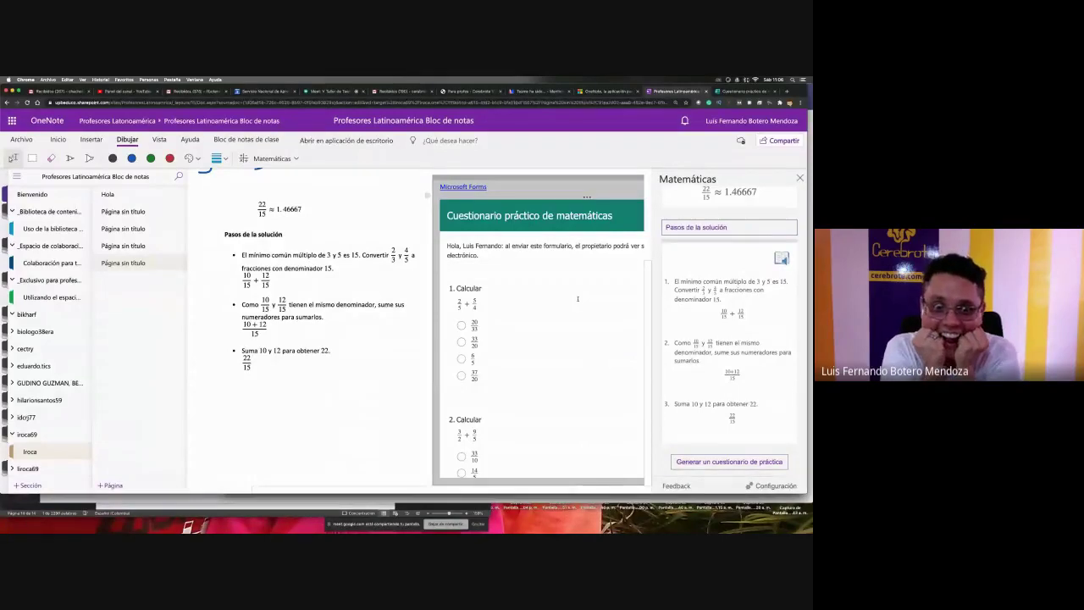
pyautogui.scroll(-5, 577, 305)
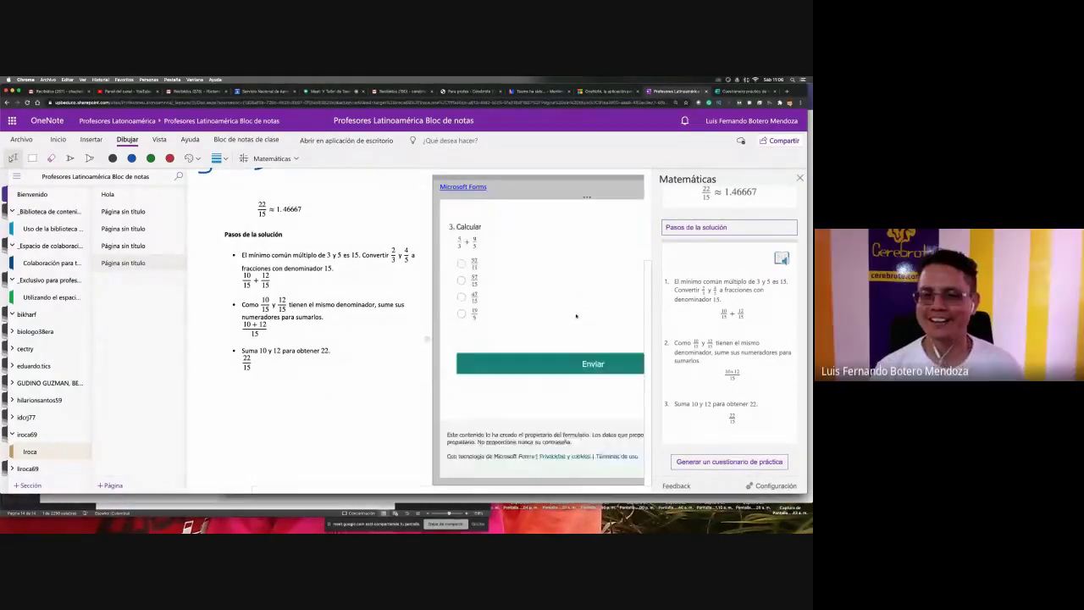
pyautogui.scroll(5, 576, 316)
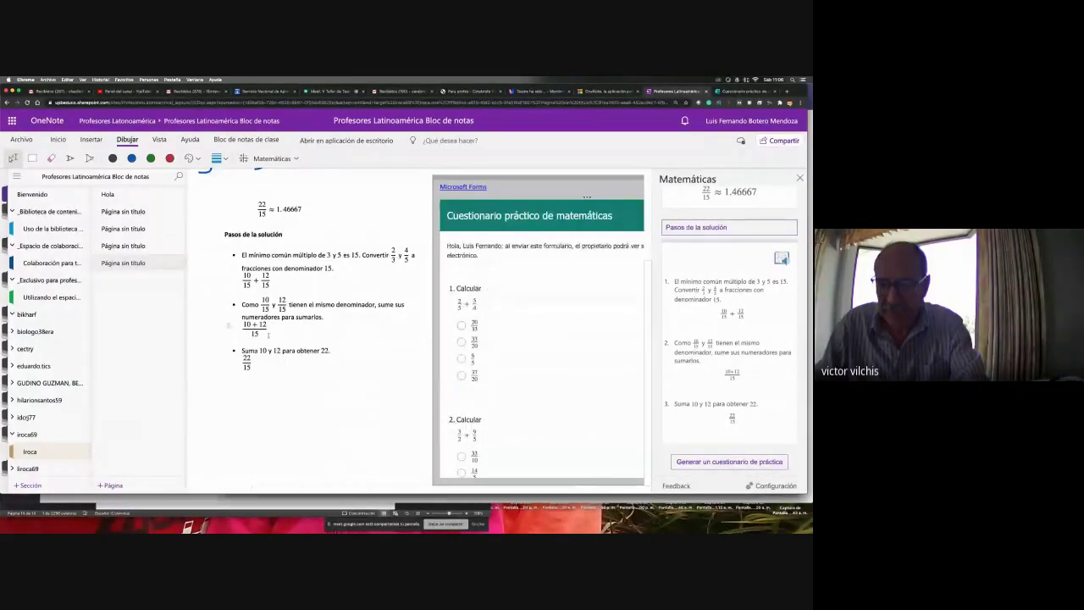
pyautogui.scroll(3, 576, 316)
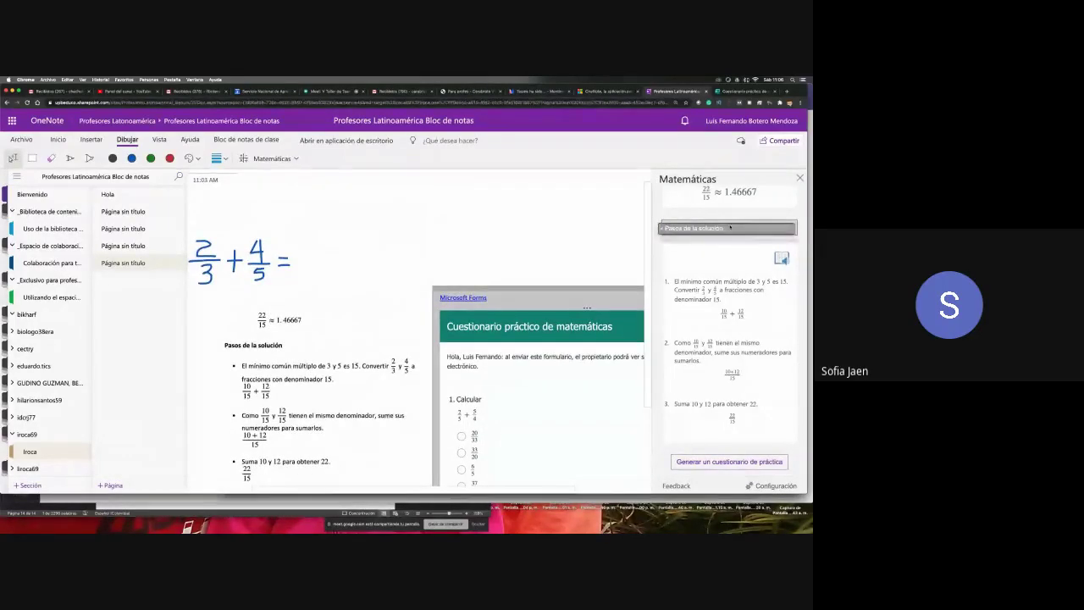
pyautogui.scroll(3, 725, 273)
# - Rerun Calcular in the Math pane to recalculate the sum
pyautogui.click(727, 279)
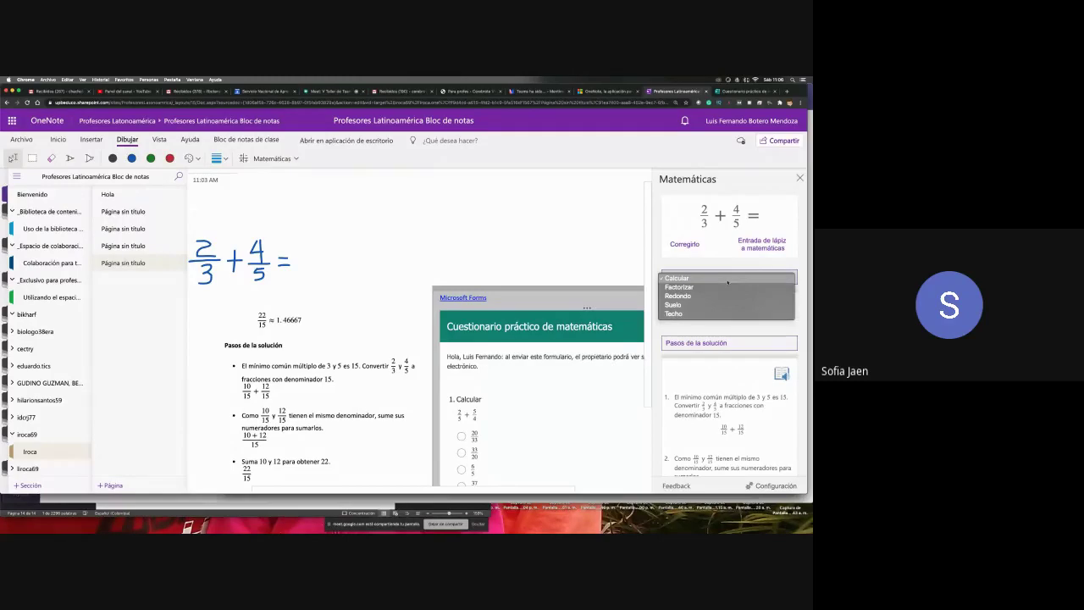
pyautogui.click(727, 279)
pyautogui.hscroll(-2, 513, 250)
pyautogui.hscroll(2, 513, 250)
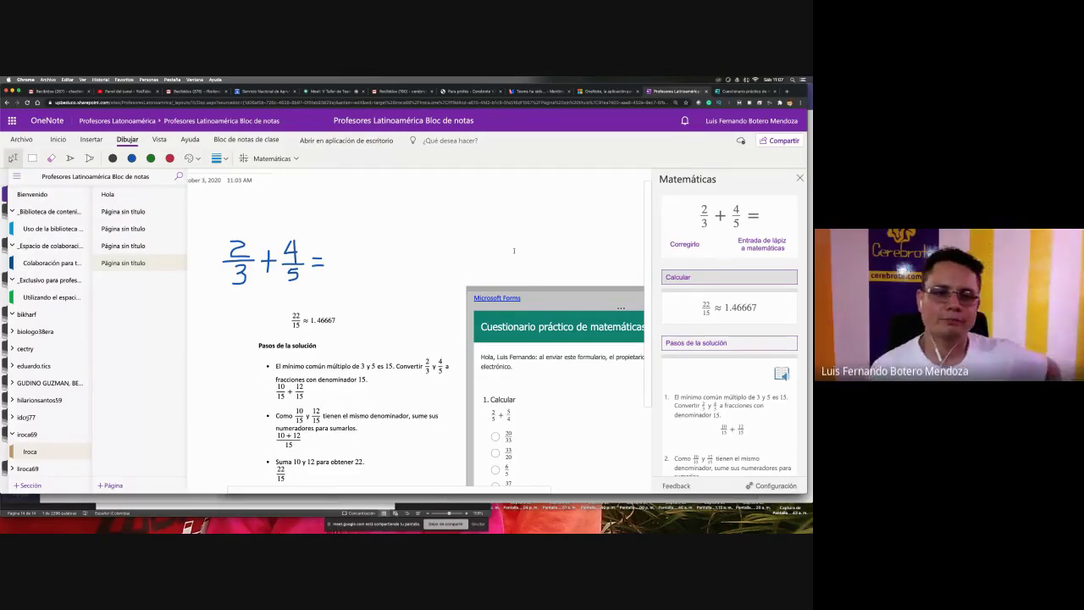
pyautogui.hscroll(-2, 375, 286)
pyautogui.scroll(-3, 375, 285)
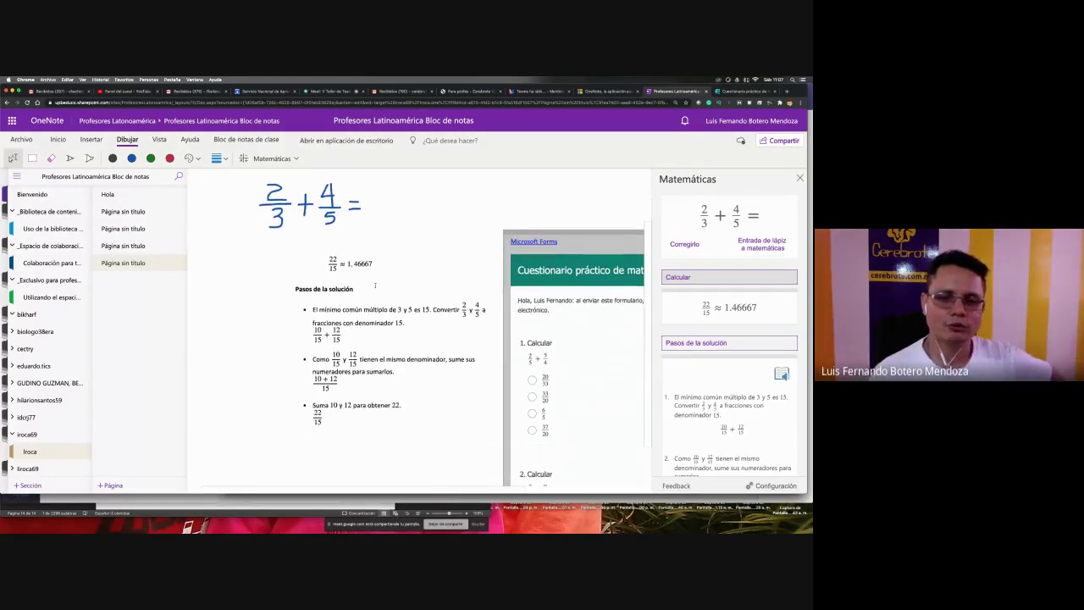
pyautogui.hscroll(4, 376, 287)
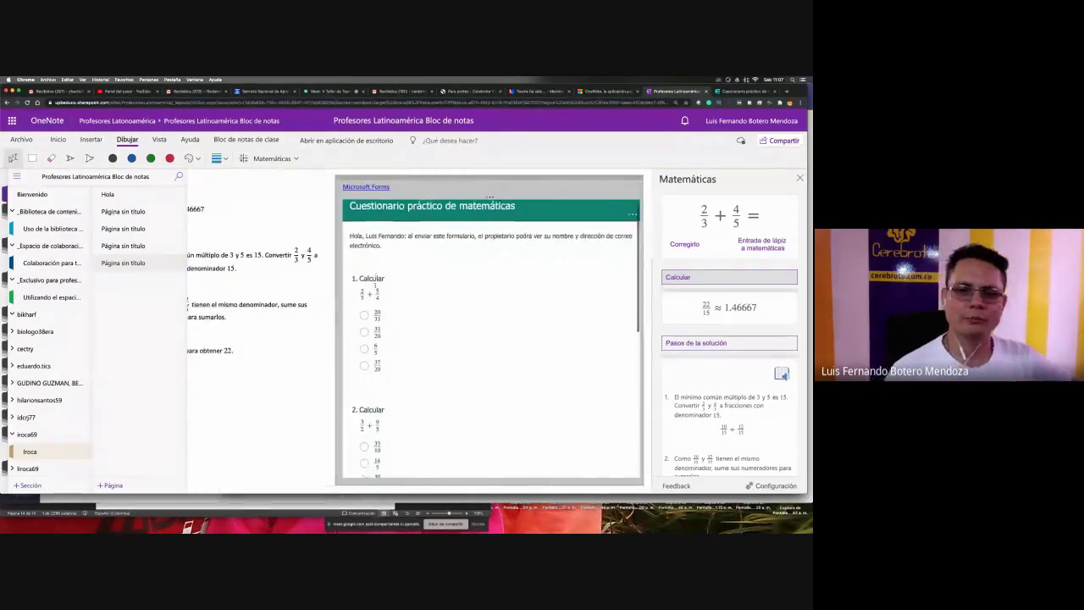
pyautogui.scroll(-5, 375, 288)
pyautogui.scroll(5, 375, 288)
pyautogui.hscroll(-4, 375, 288)
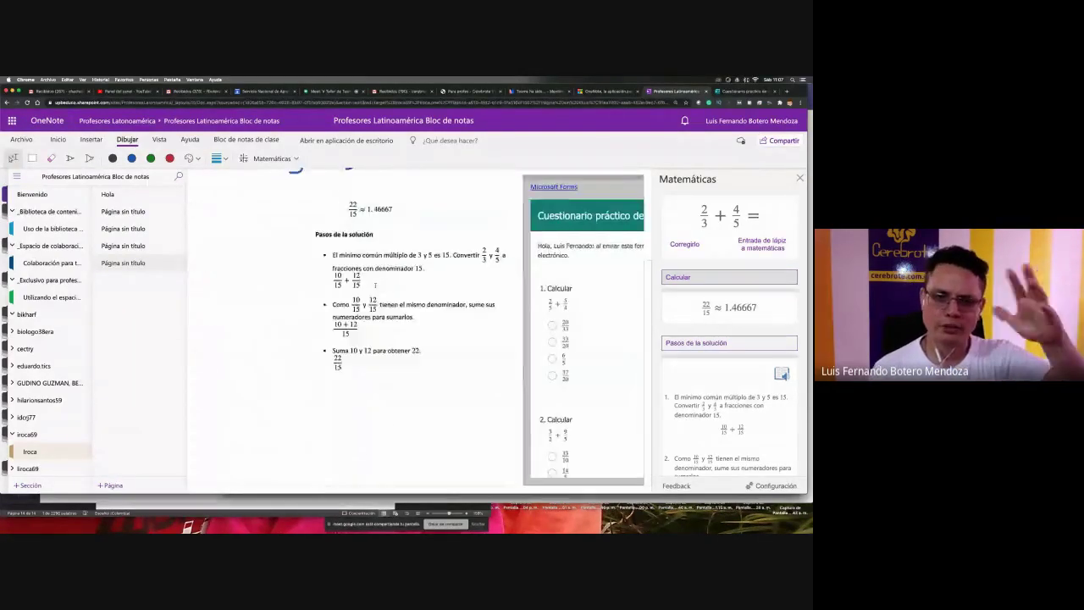
pyautogui.scroll(3, 375, 288)
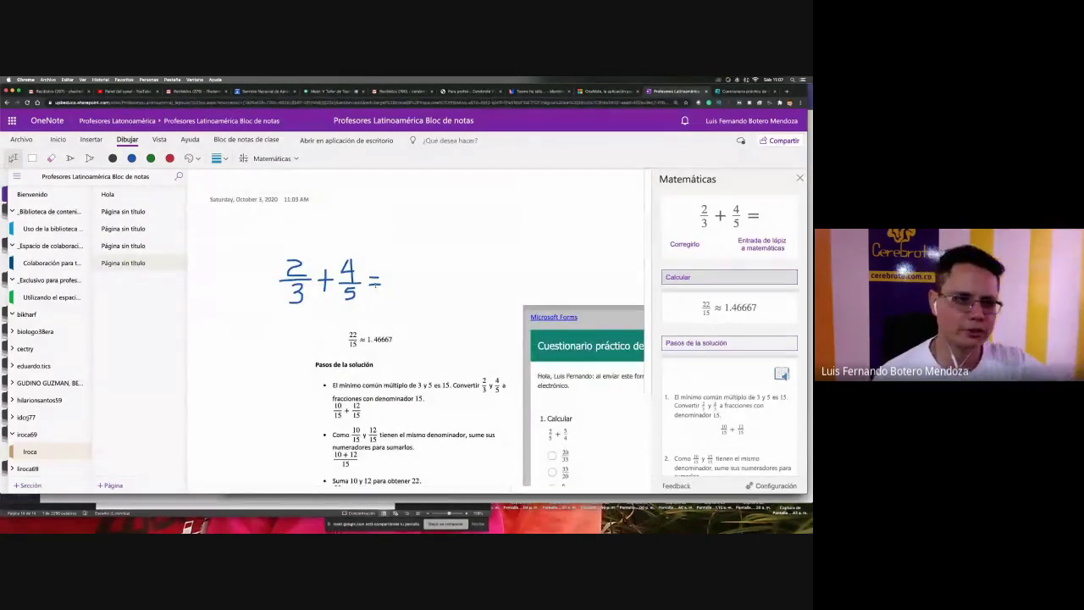
# - Add a new untitled page under Clase sábado 9 and draw a zigzag ink stroke on it
pyautogui.click(38, 228)
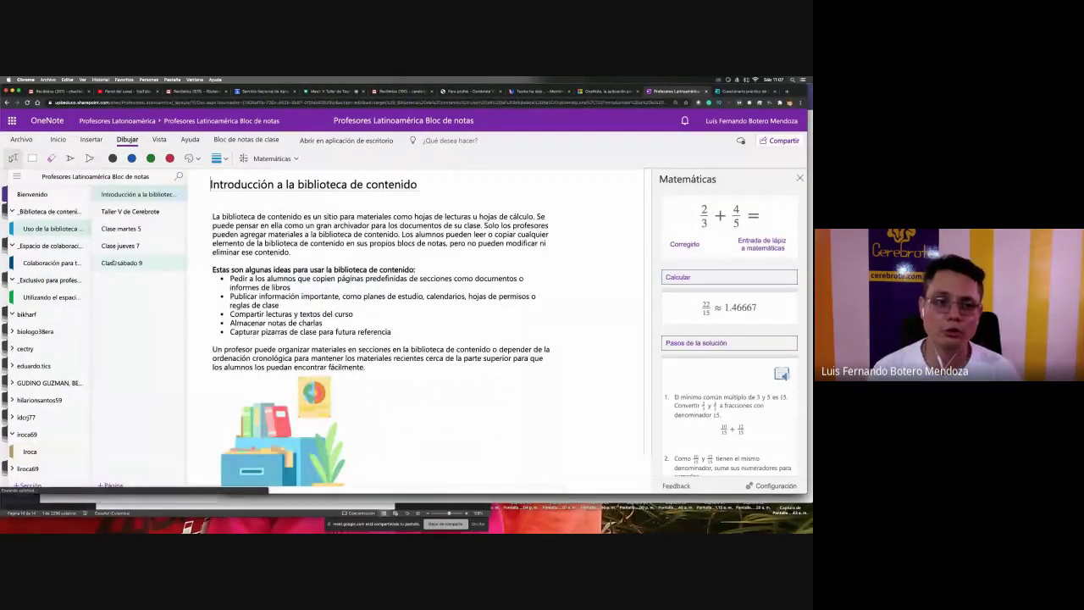
pyautogui.click(121, 262)
pyautogui.scroll(-2, 432, 351)
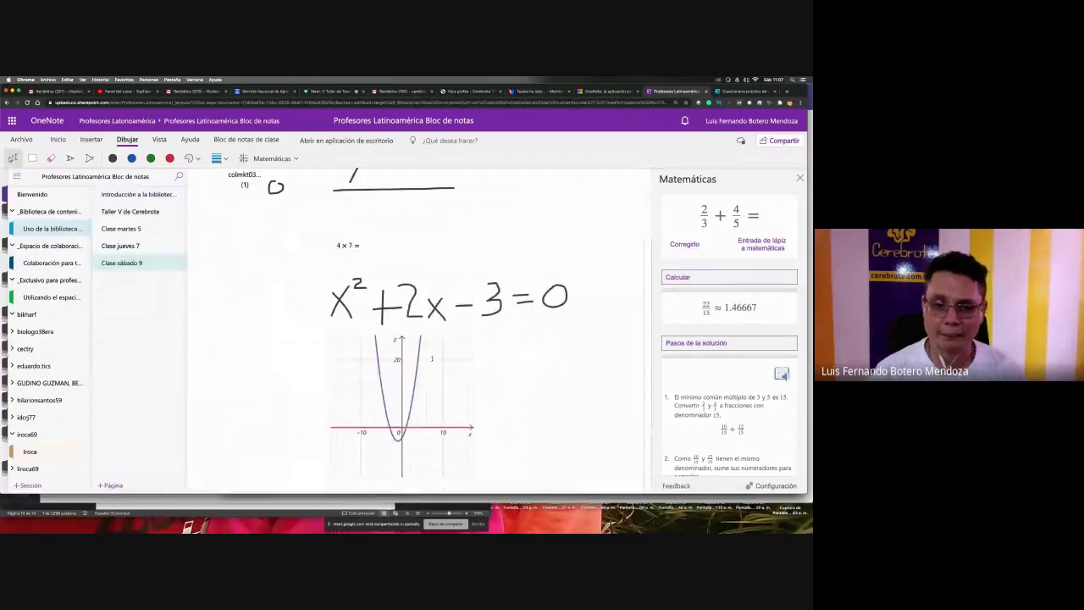
pyautogui.scroll(2, 431, 359)
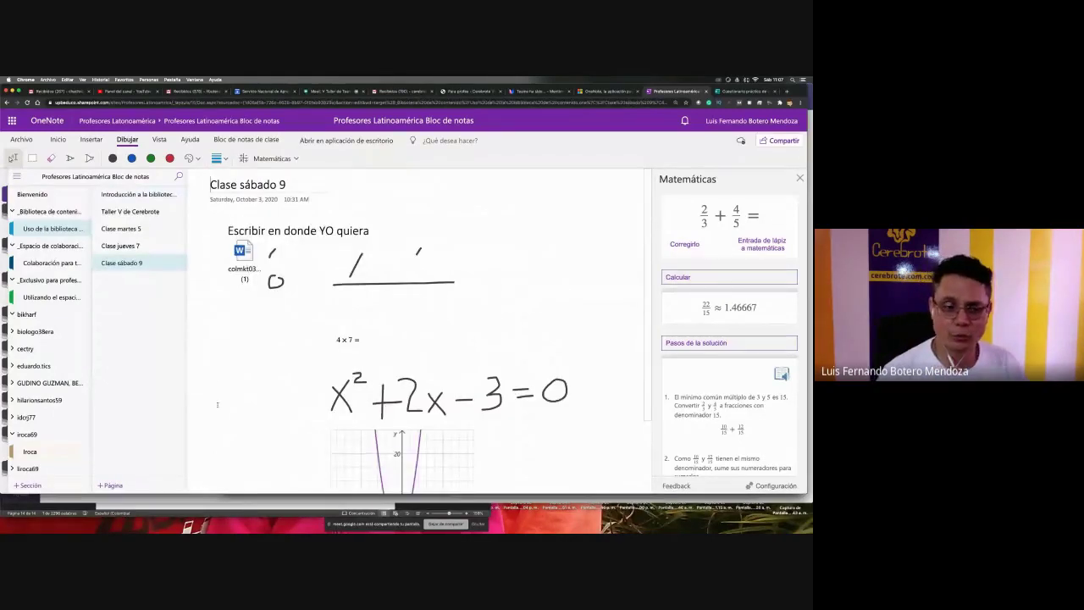
pyautogui.click(110, 485)
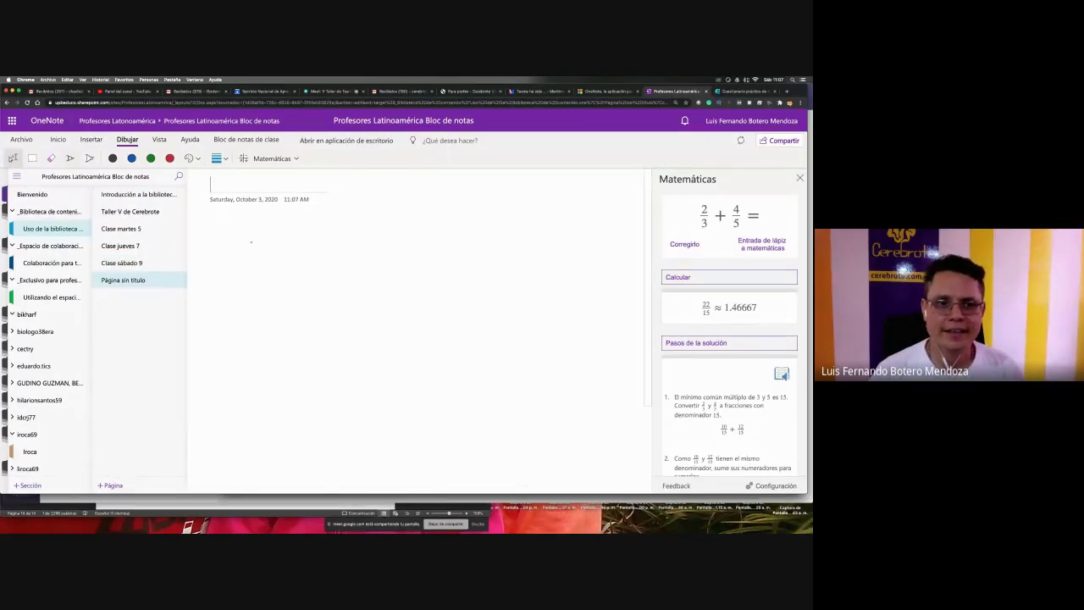
pyautogui.click(69, 157)
pyautogui.moveTo(237, 255)
pyautogui.mouseDown()
pyautogui.moveTo(272, 234)
pyautogui.moveTo(391, 229)
pyautogui.mouseUp()
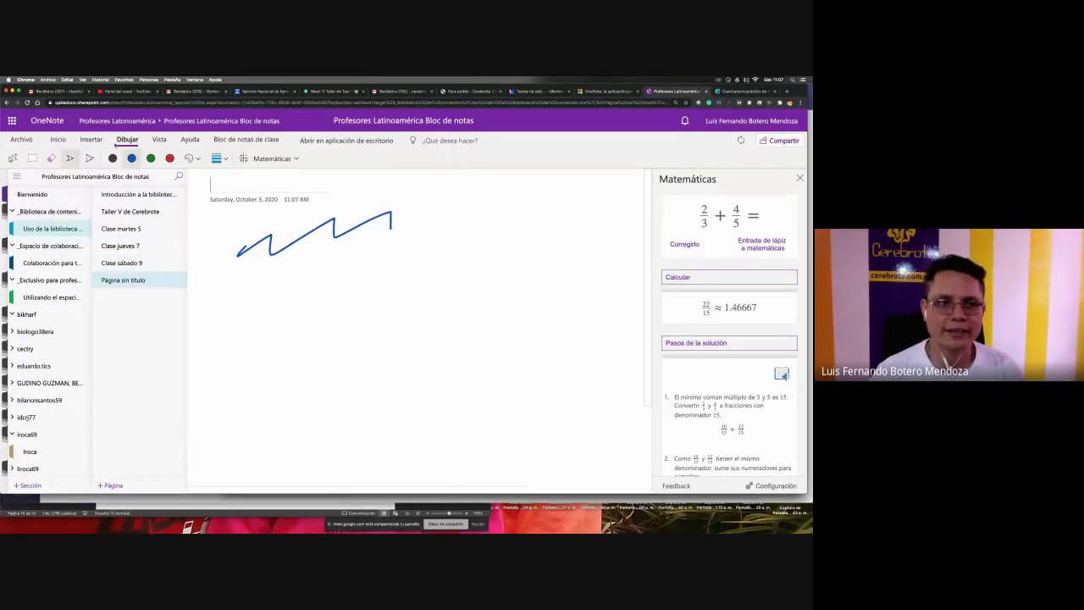
# - Title the page π from Insertar > Símbolo and draw a small curve below the zigzag
pyautogui.click(91, 140)
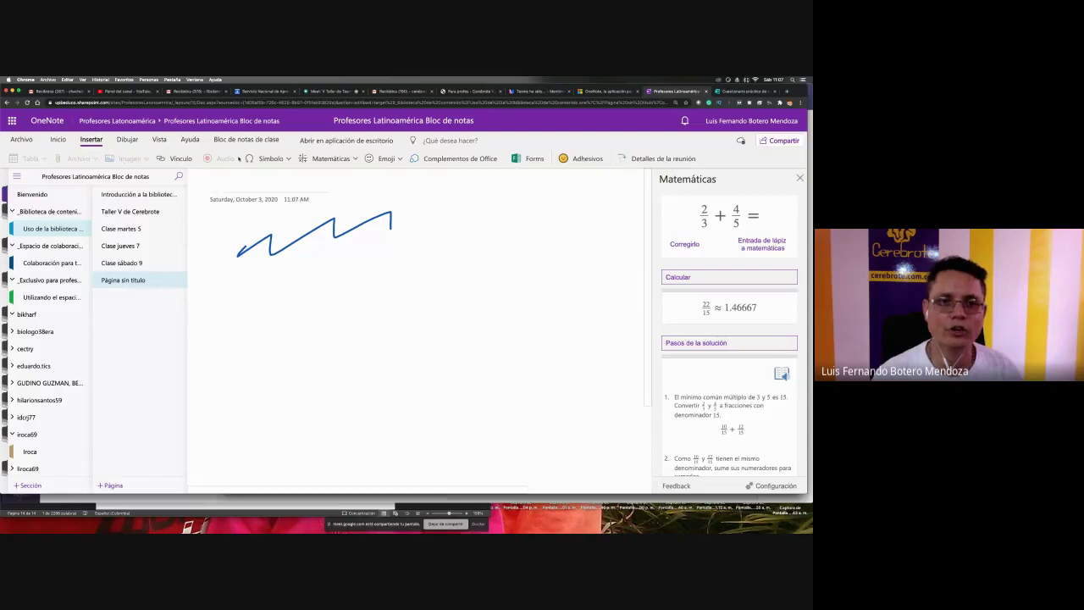
pyautogui.click(254, 158)
pyautogui.click(296, 248)
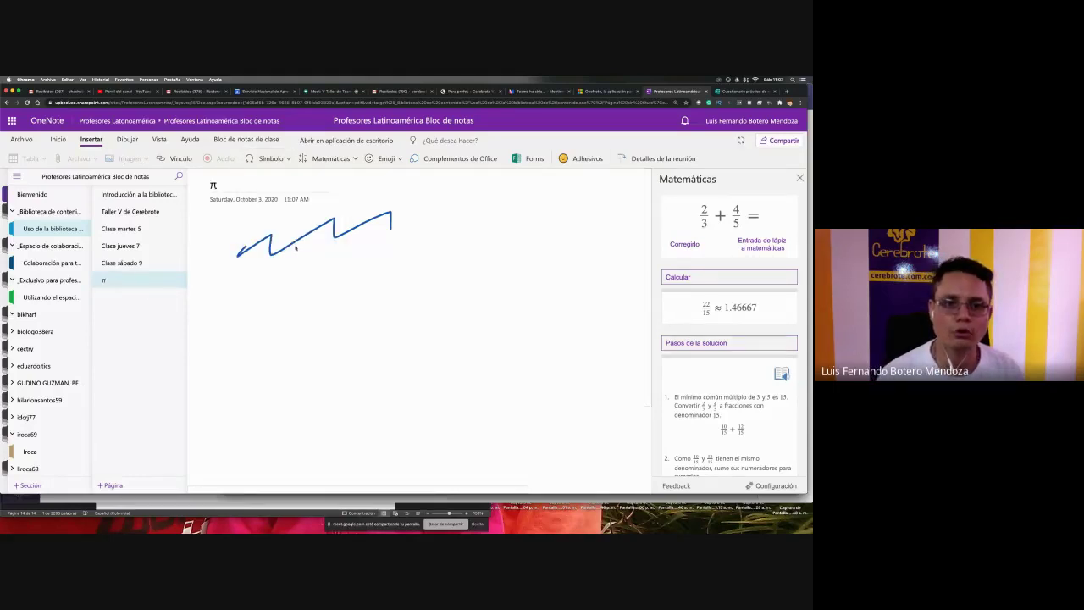
pyautogui.moveTo(307, 286)
pyautogui.mouseDown()
pyautogui.moveTo(296, 303)
pyautogui.moveTo(316, 291)
pyautogui.mouseUp()
# - Browse the ribbon tabs, place a text cursor near the curve, and open the Imagen dropdown
pyautogui.click(22, 140)
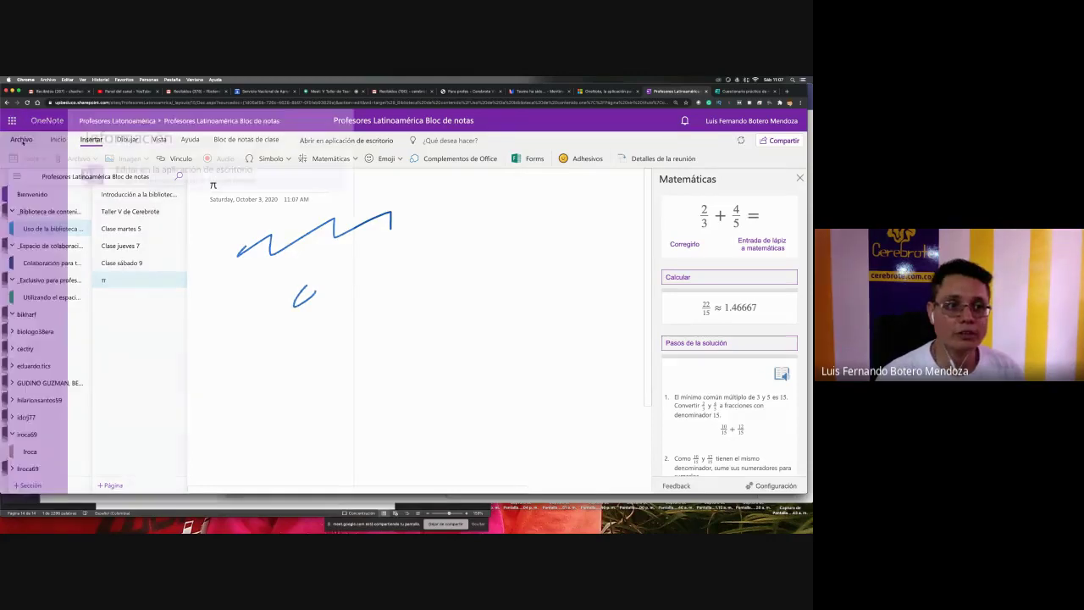
pyautogui.click(57, 140)
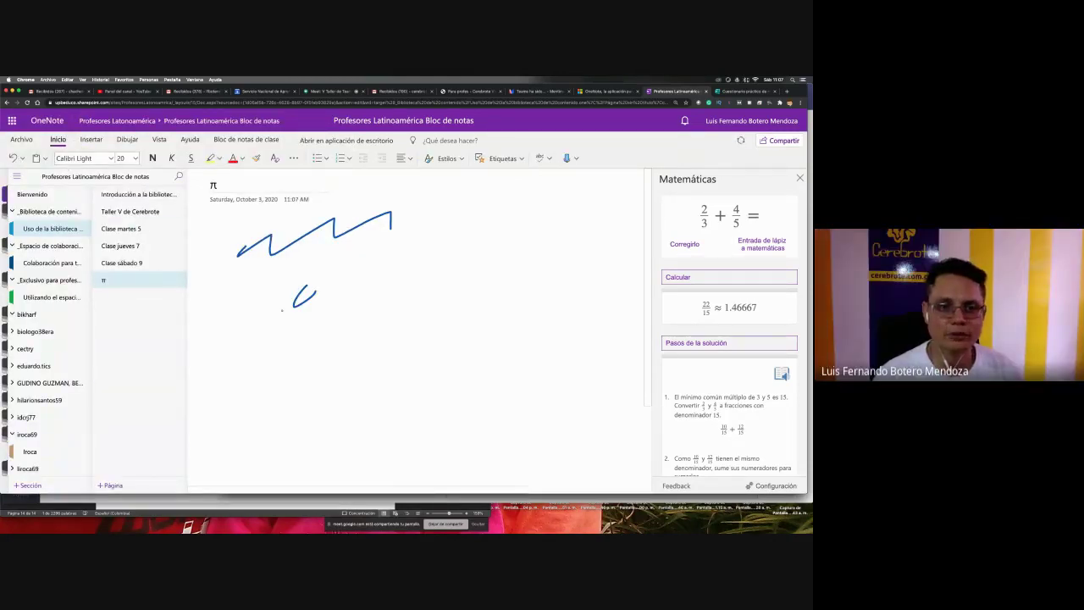
pyautogui.click(158, 140)
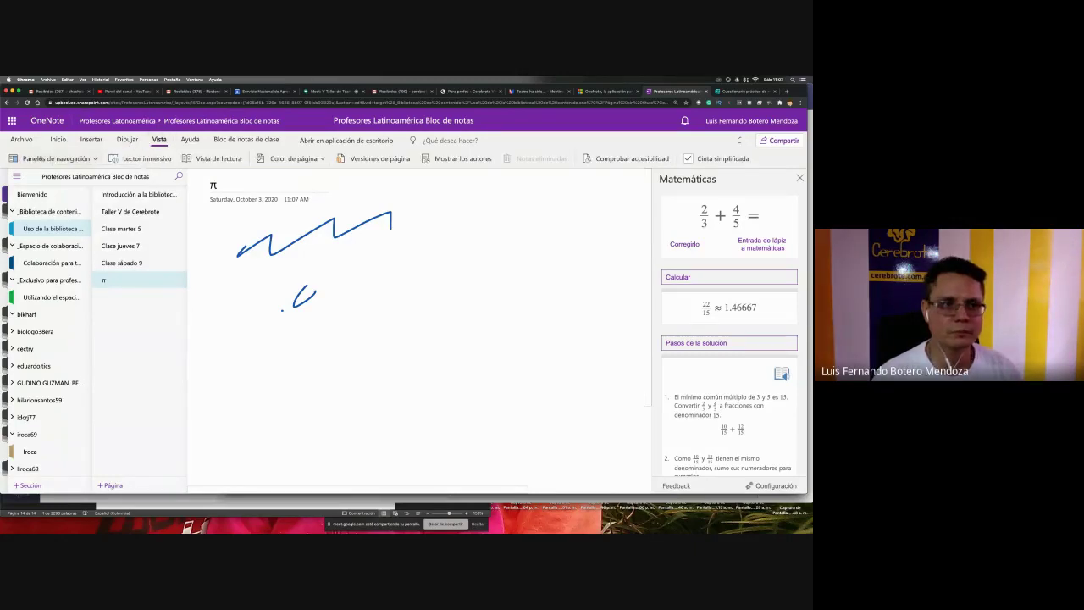
pyautogui.click(127, 139)
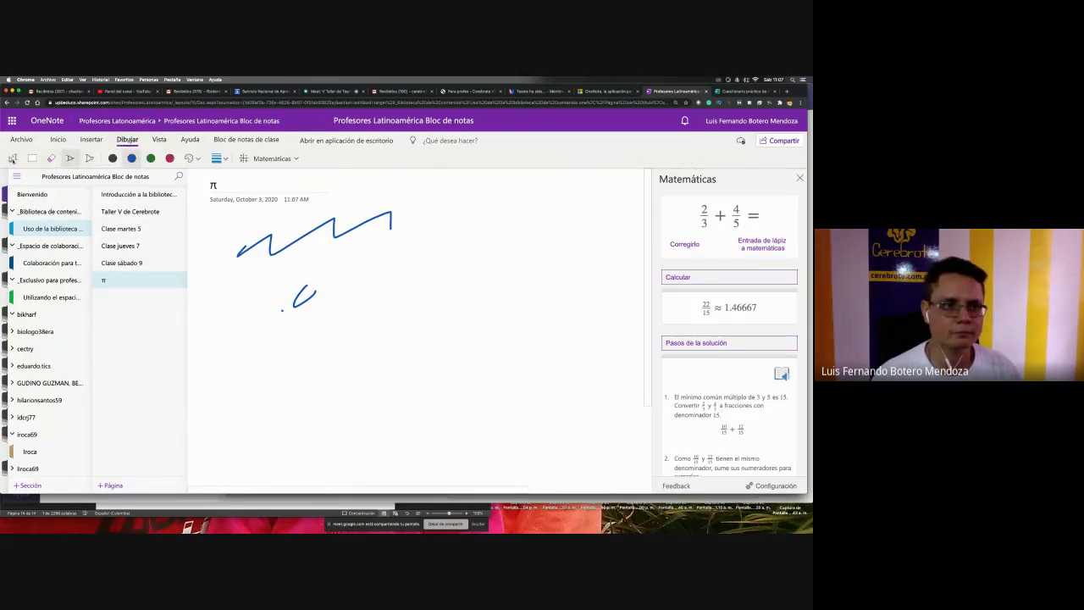
pyautogui.click(90, 140)
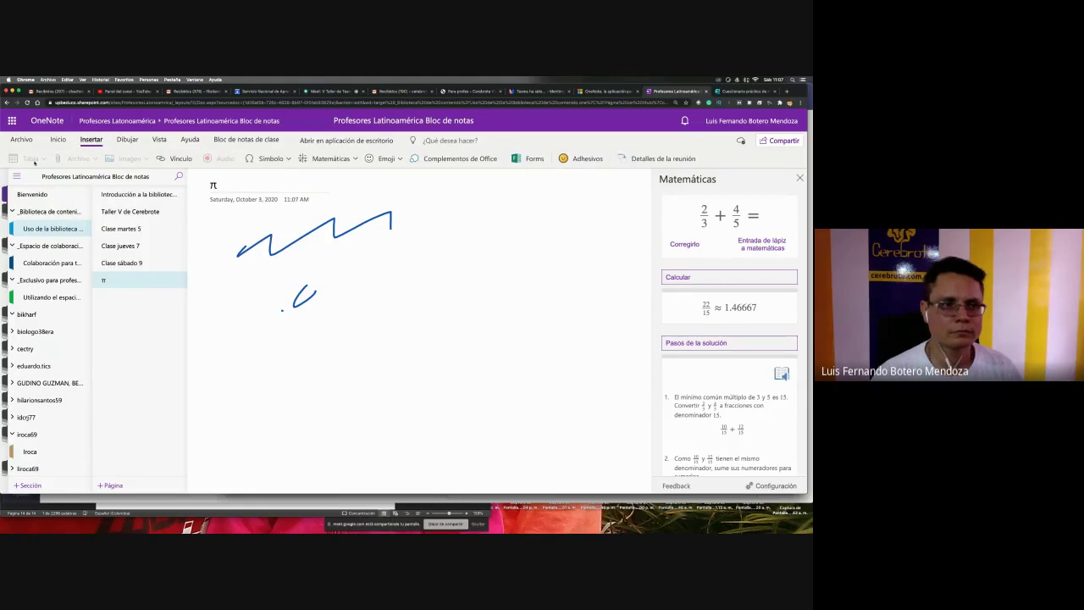
pyautogui.click(127, 141)
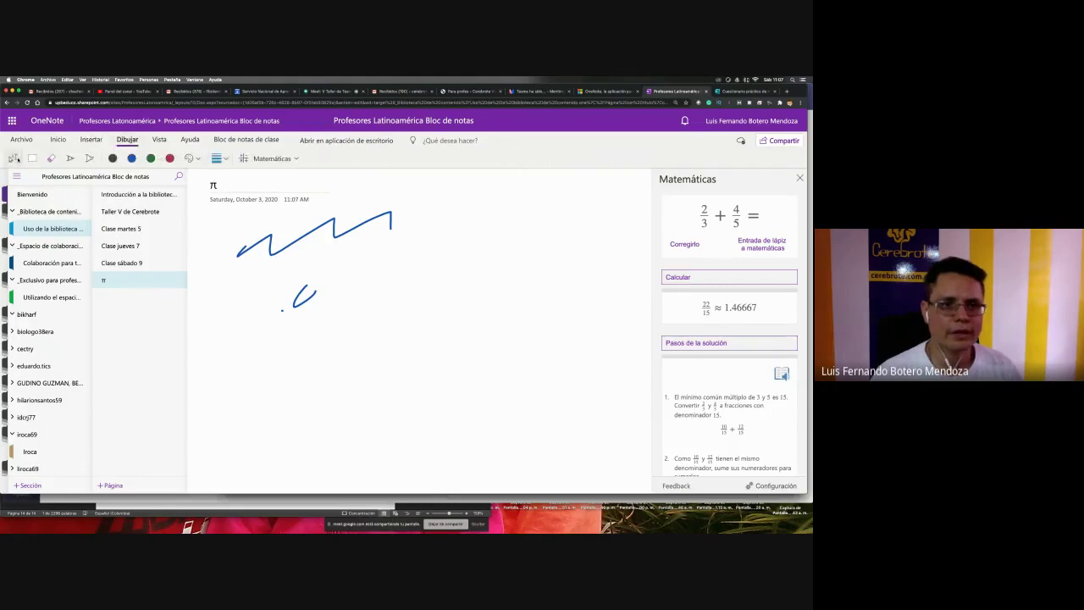
pyautogui.click(15, 158)
pyautogui.click(245, 239)
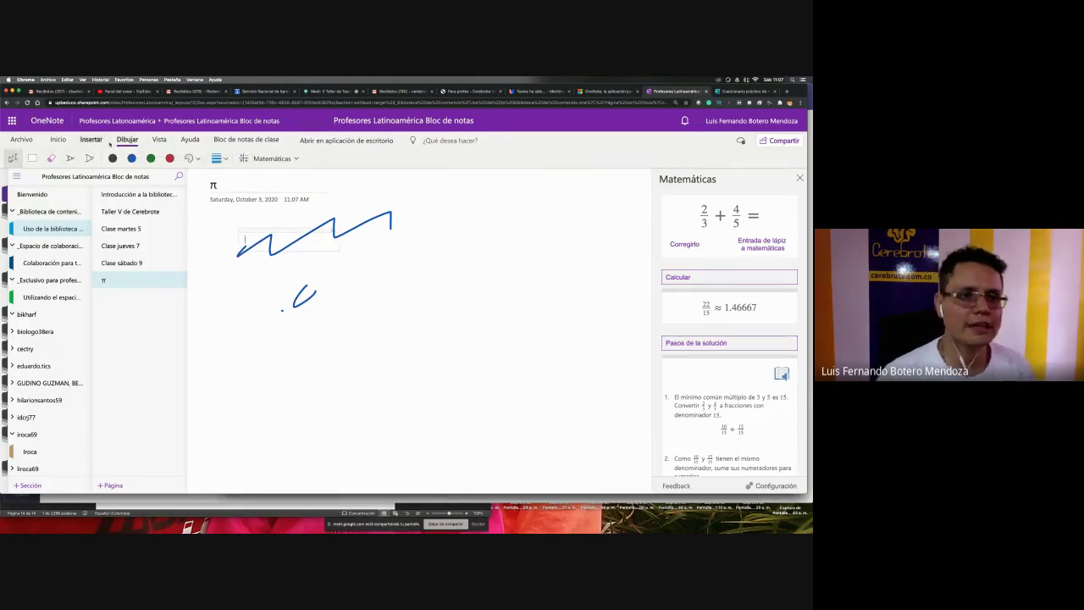
pyautogui.click(91, 141)
pyautogui.click(127, 160)
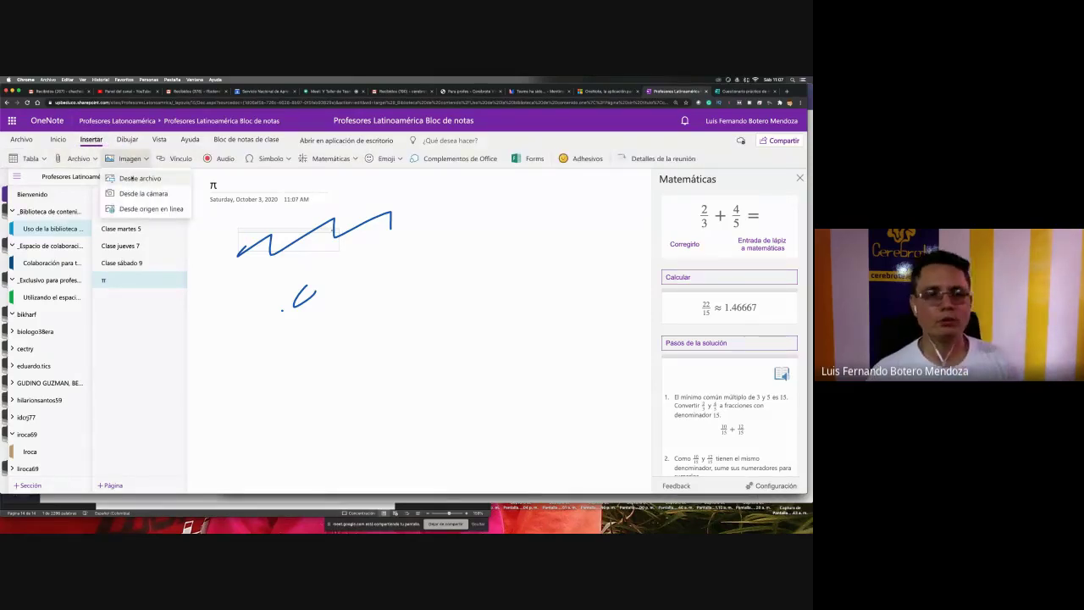
# - Take a photo with the camera and insert it onto the π page
pyautogui.click(134, 192)
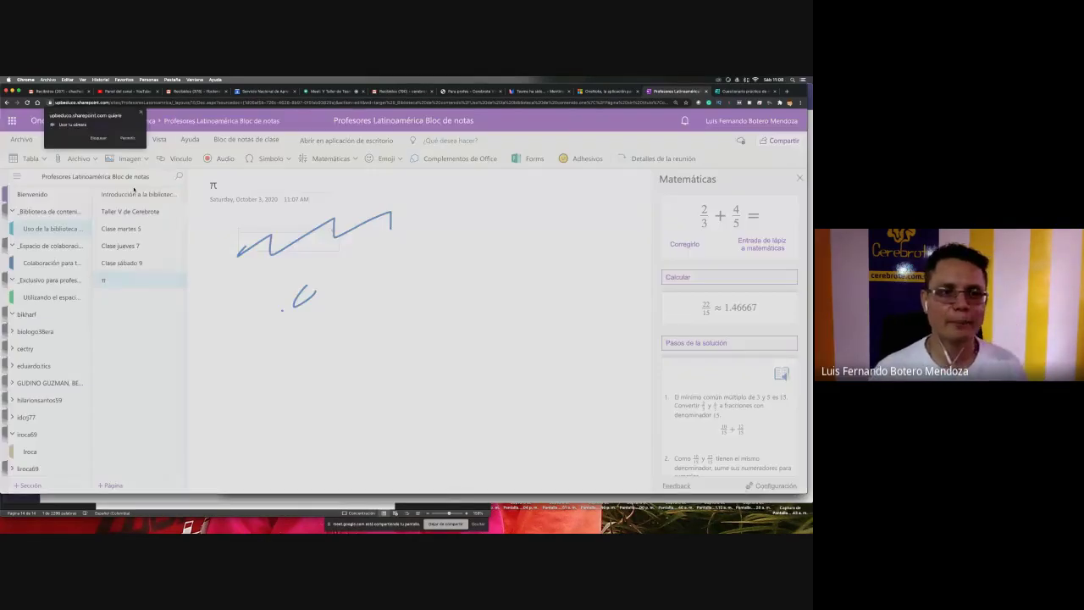
pyautogui.click(127, 137)
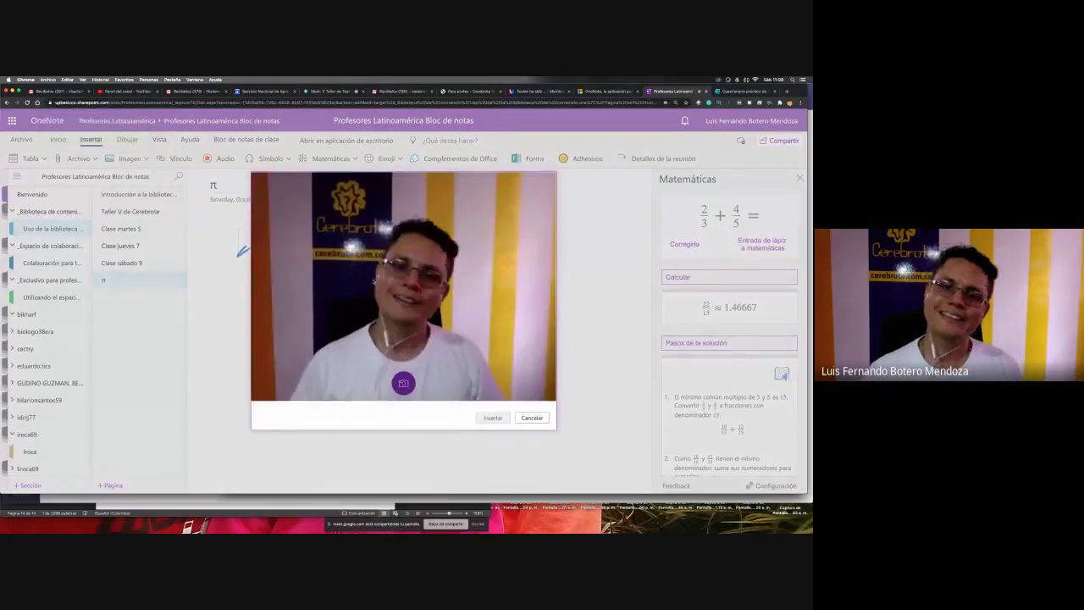
pyautogui.click(404, 384)
pyautogui.click(492, 417)
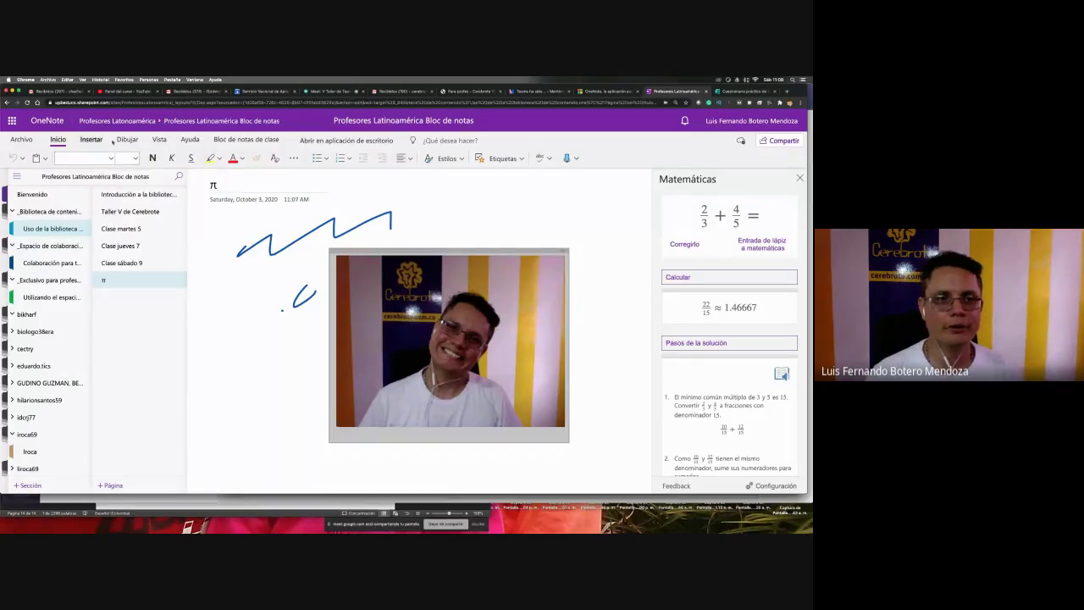
# - Set the Dibujar pen colour to yellow
pyautogui.click(160, 140)
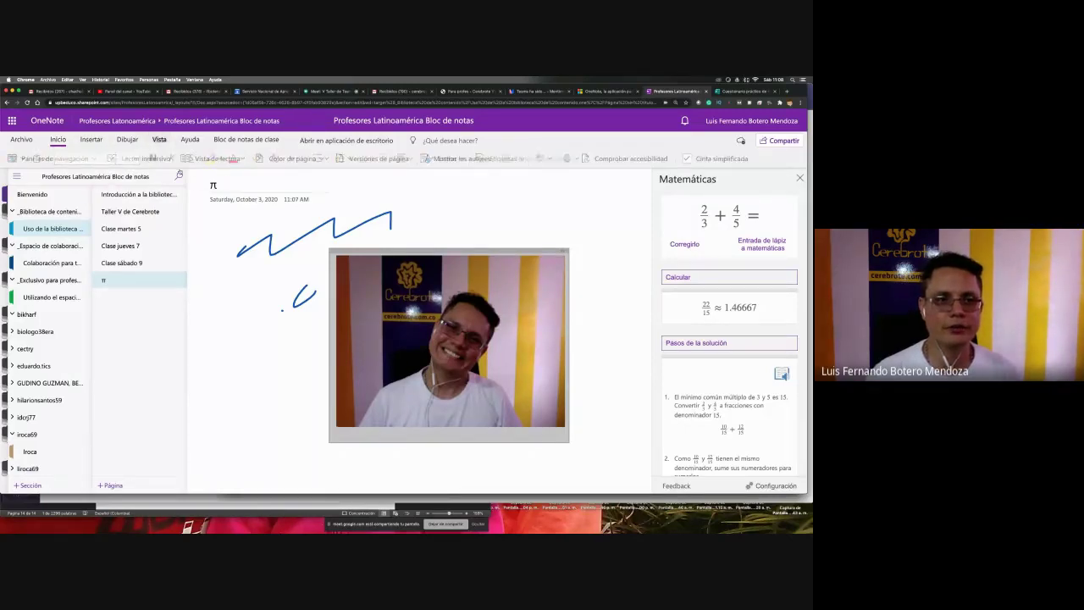
pyautogui.click(127, 140)
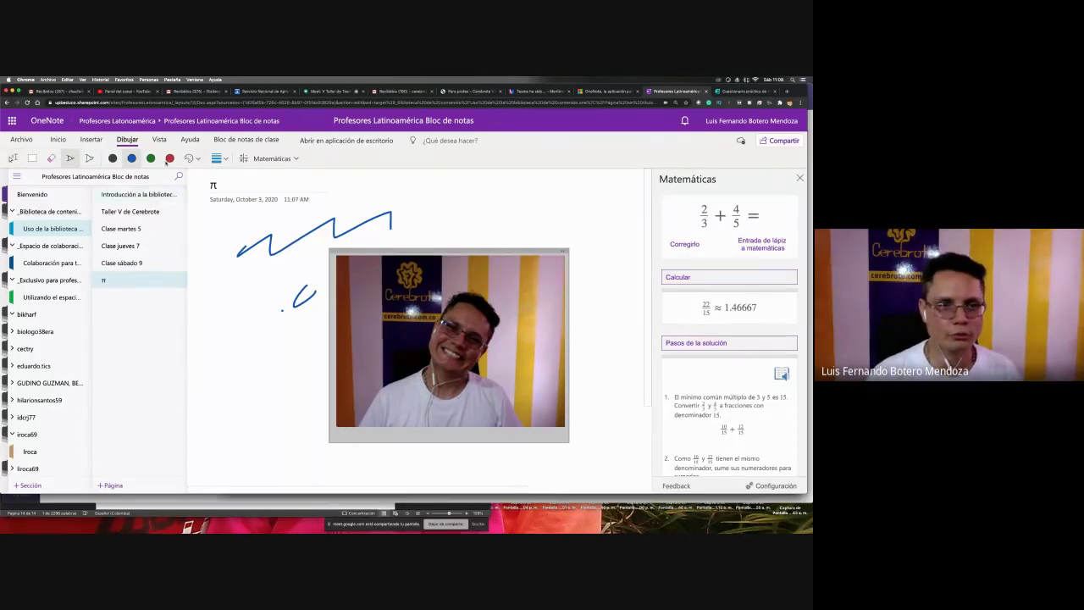
pyautogui.click(169, 158)
pyautogui.click(232, 183)
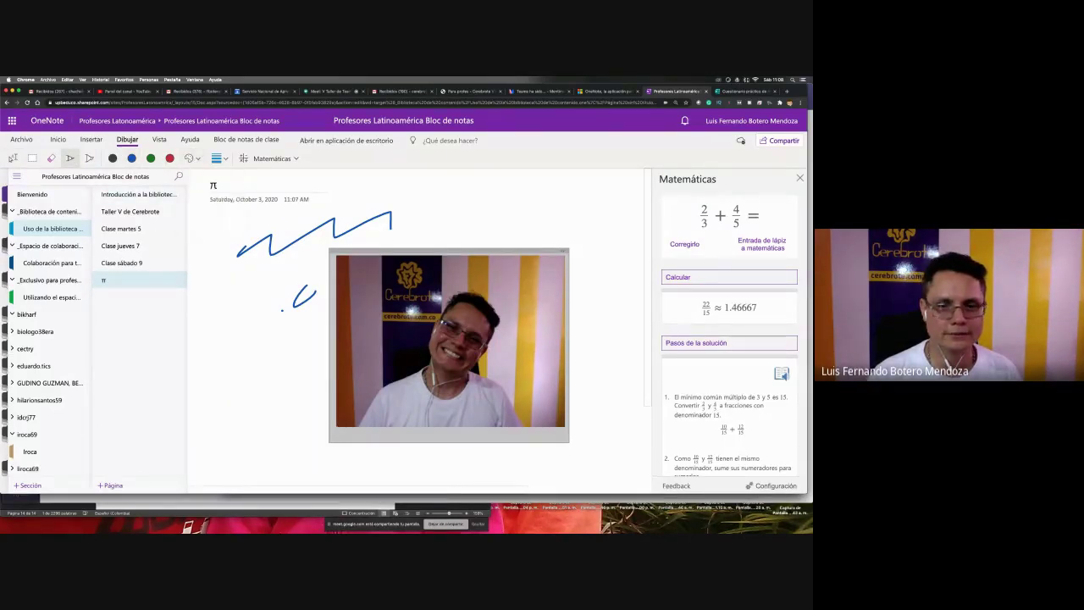
# - Draw a yellow stroke over the mouth in the photo, then switch to the Google Meet tab
pyautogui.moveTo(424, 347); pyautogui.dragTo(462, 348)
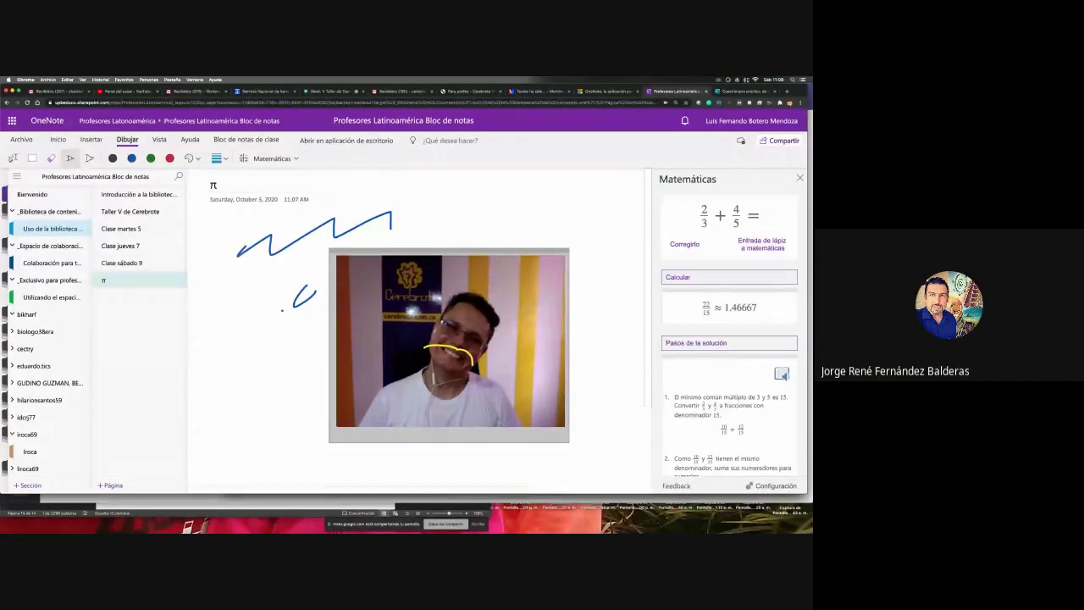
pyautogui.click(338, 93)
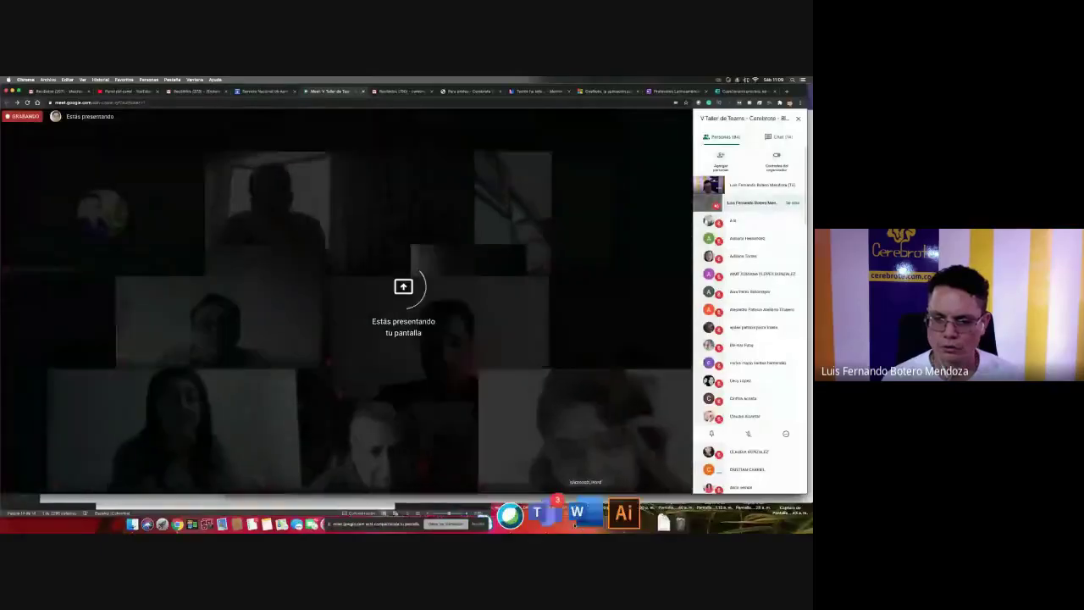
# - Bring Word forward and create the blank document Documento1 with Cmd+N
pyautogui.click(575, 515)
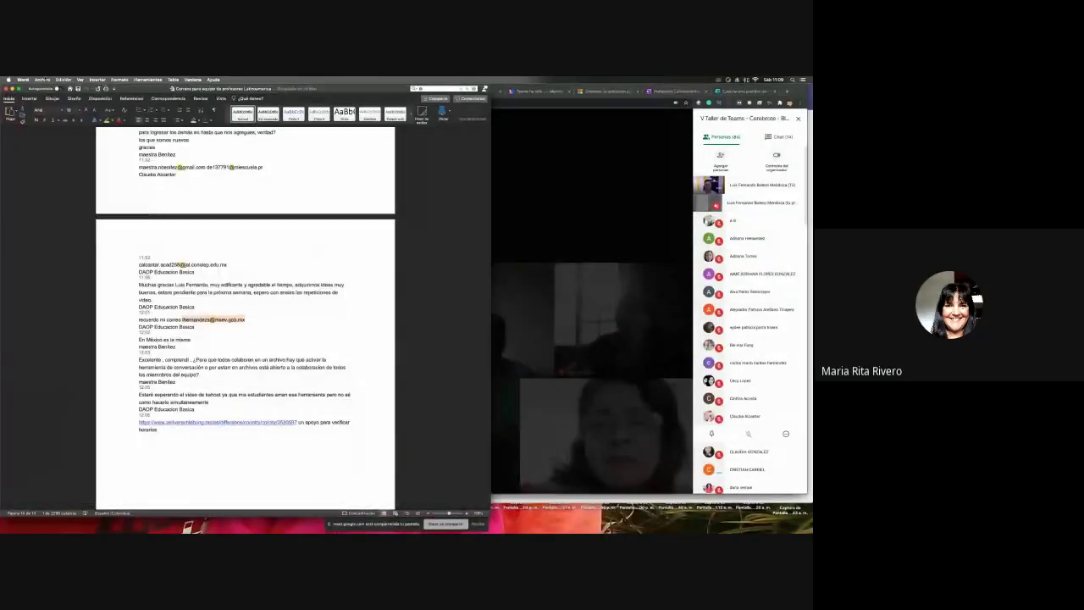
pyautogui.click(42, 79)
pyautogui.click(42, 79)
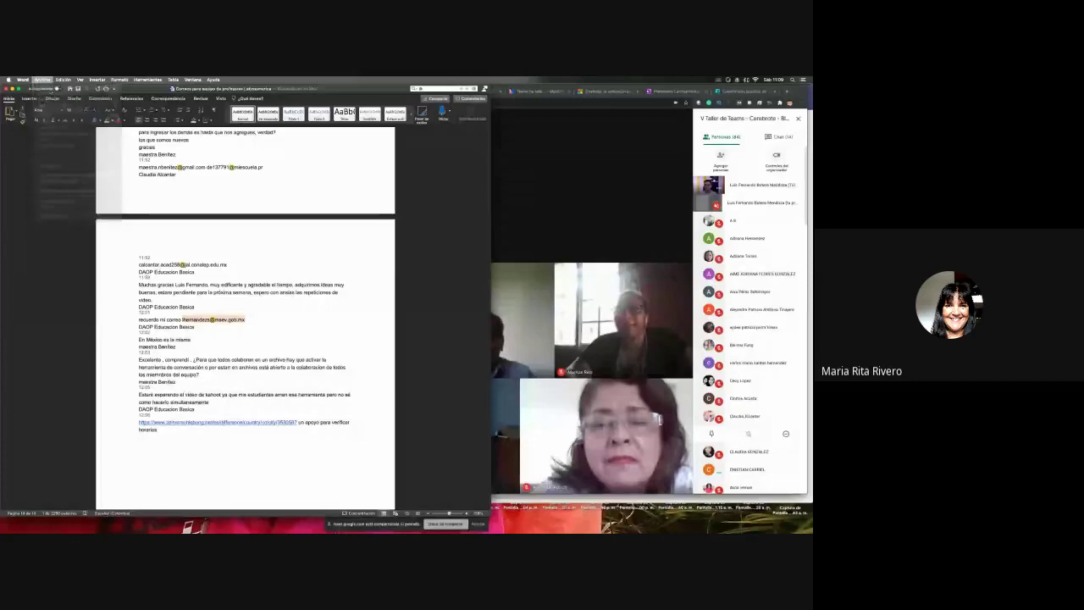
pyautogui.press('super+n')
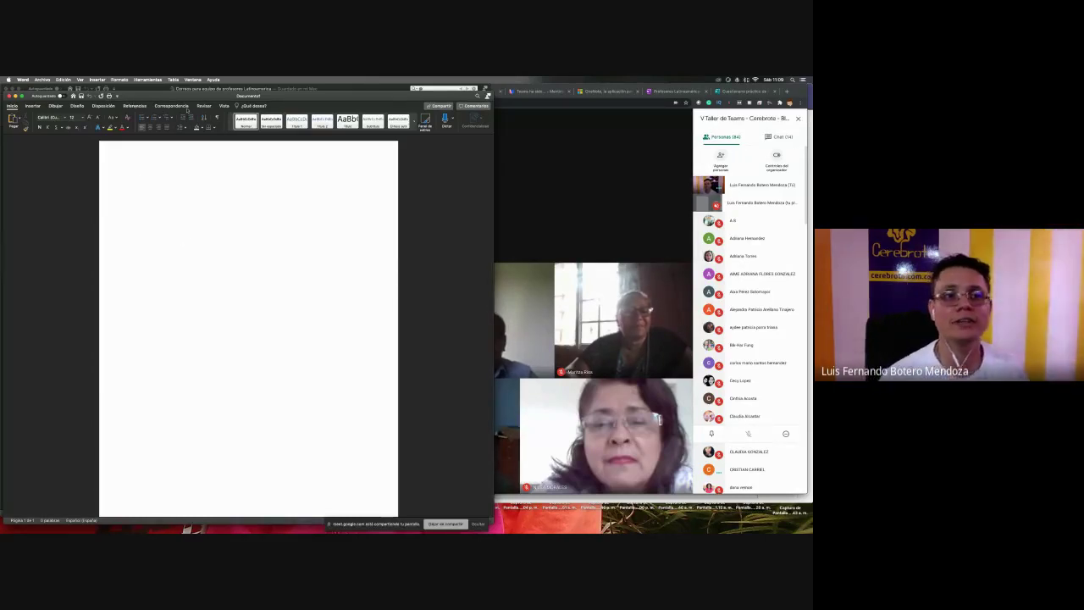
# - Browse Word's Referencias, Correspondencia, Revisar, Vista and Insertar tabs, then stop presenting in Meet
pyautogui.click(134, 105)
pyautogui.click(173, 106)
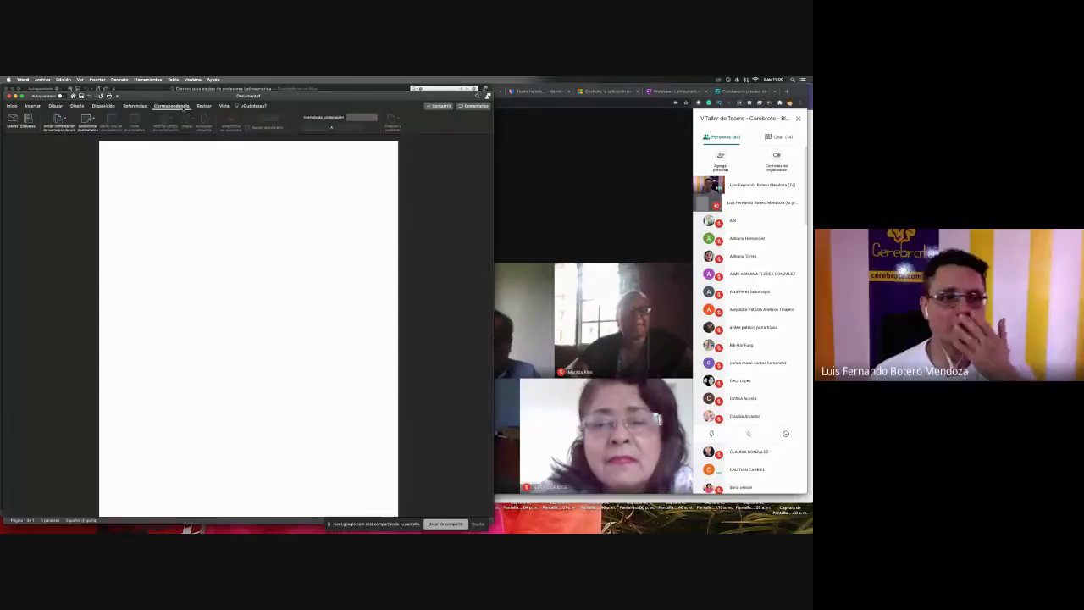
pyautogui.click(204, 105)
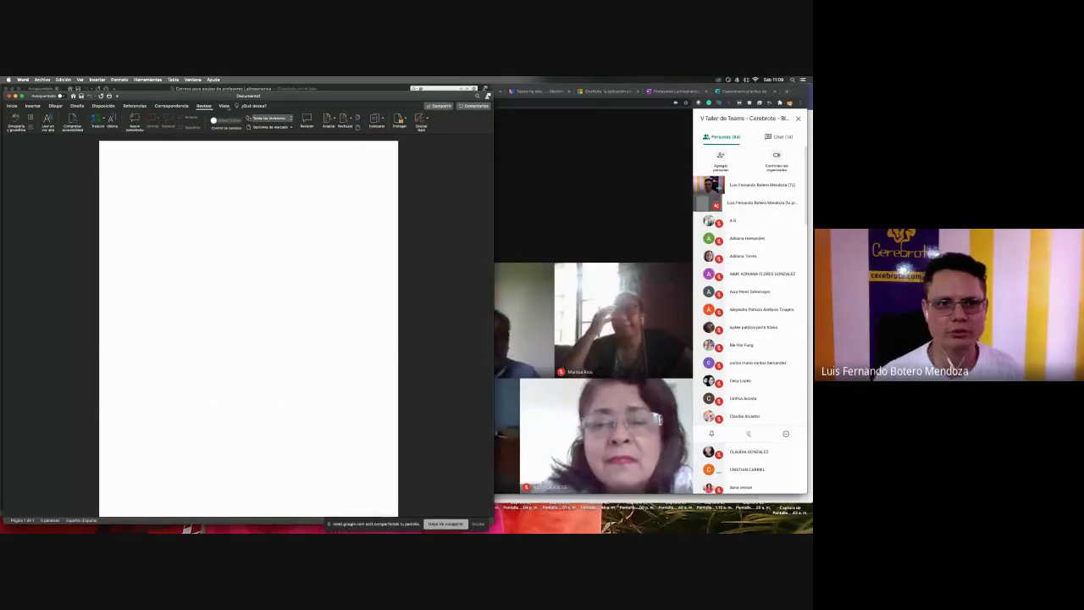
pyautogui.click(223, 105)
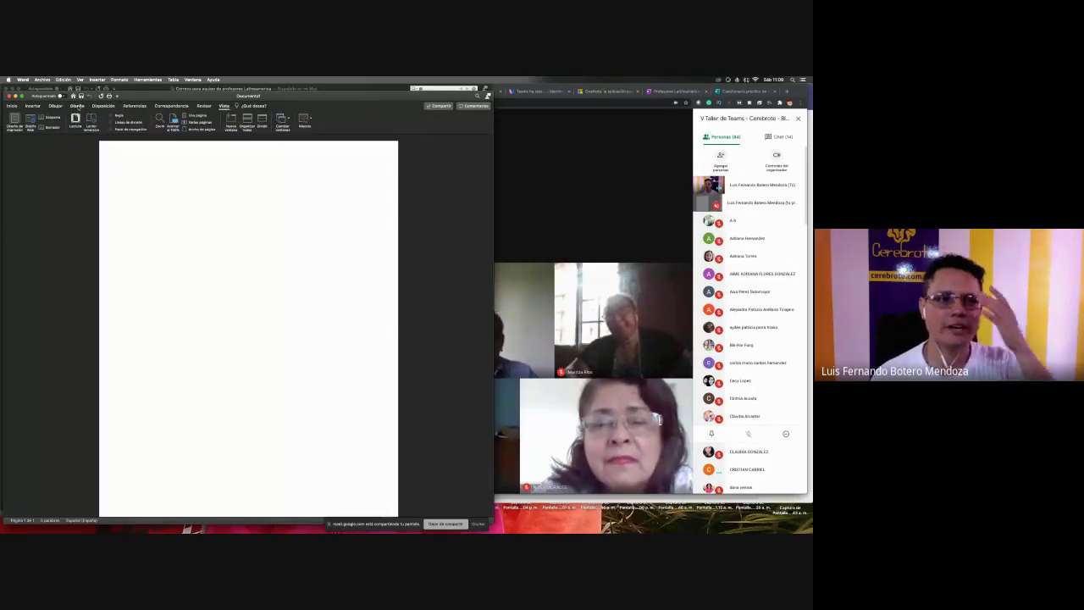
pyautogui.click(34, 106)
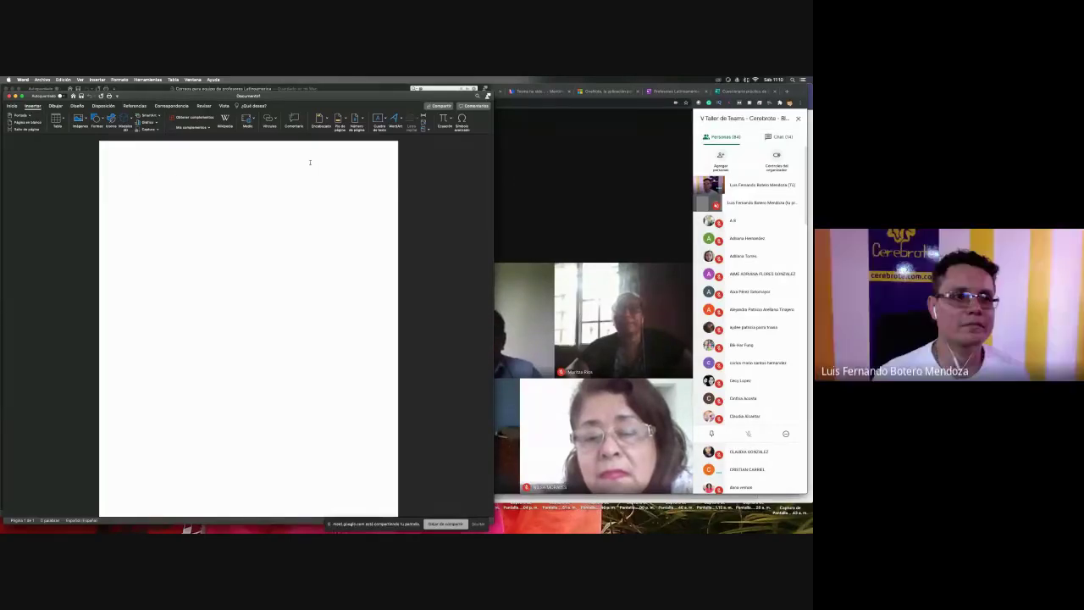
pyautogui.click(561, 169)
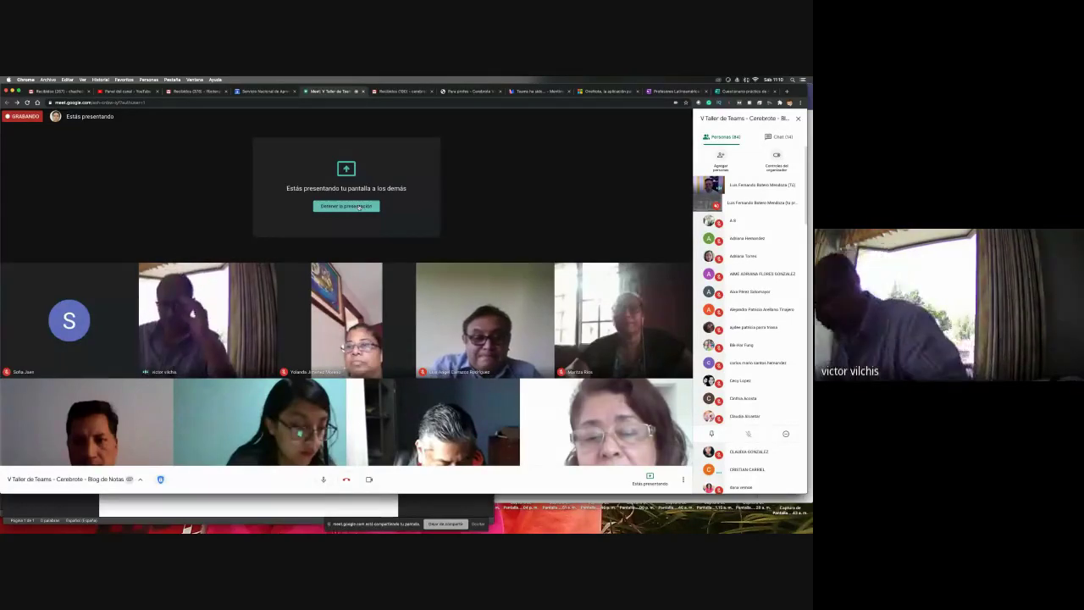
pyautogui.click(359, 207)
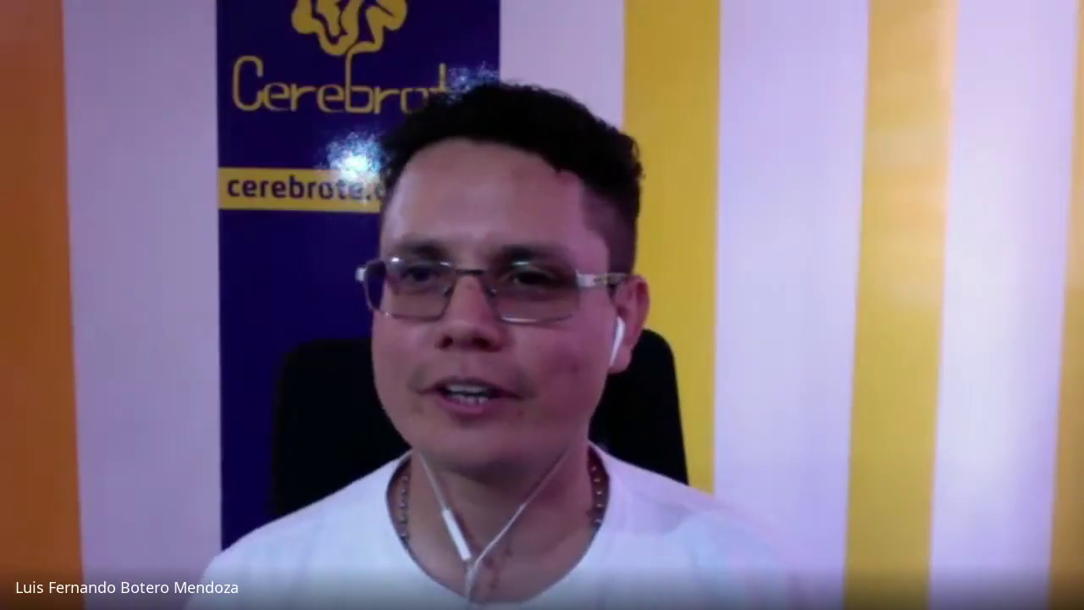